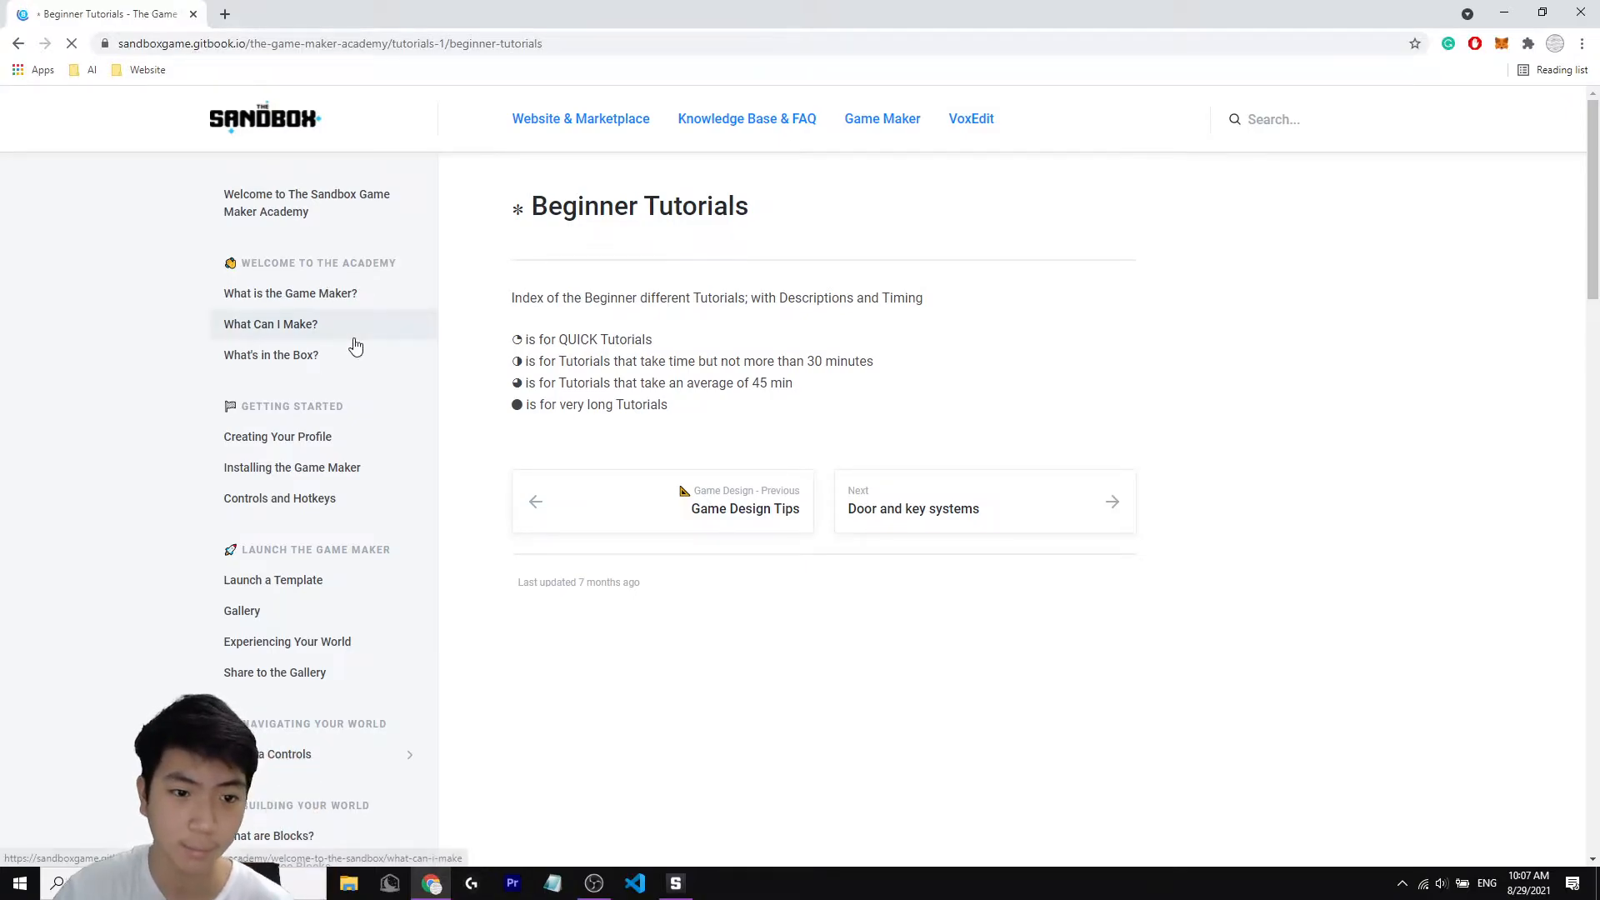
# Review the beginner tutorials listed in the Game Maker Academy contents.
pyautogui.scroll(-10, 359, 342)
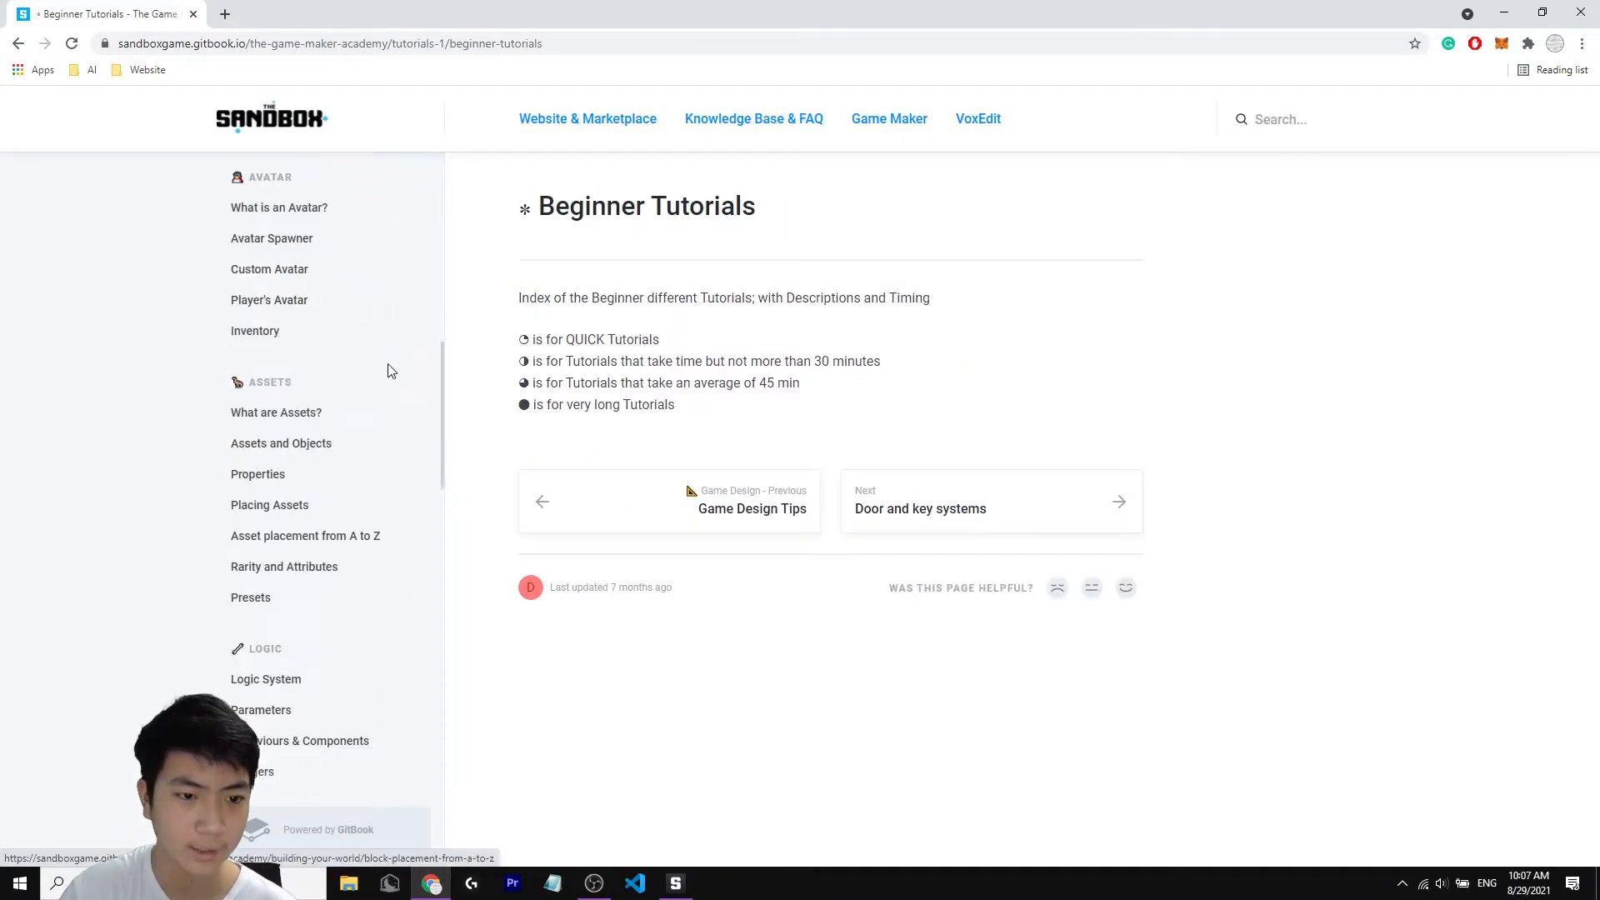
pyautogui.scroll(-10, 429, 516)
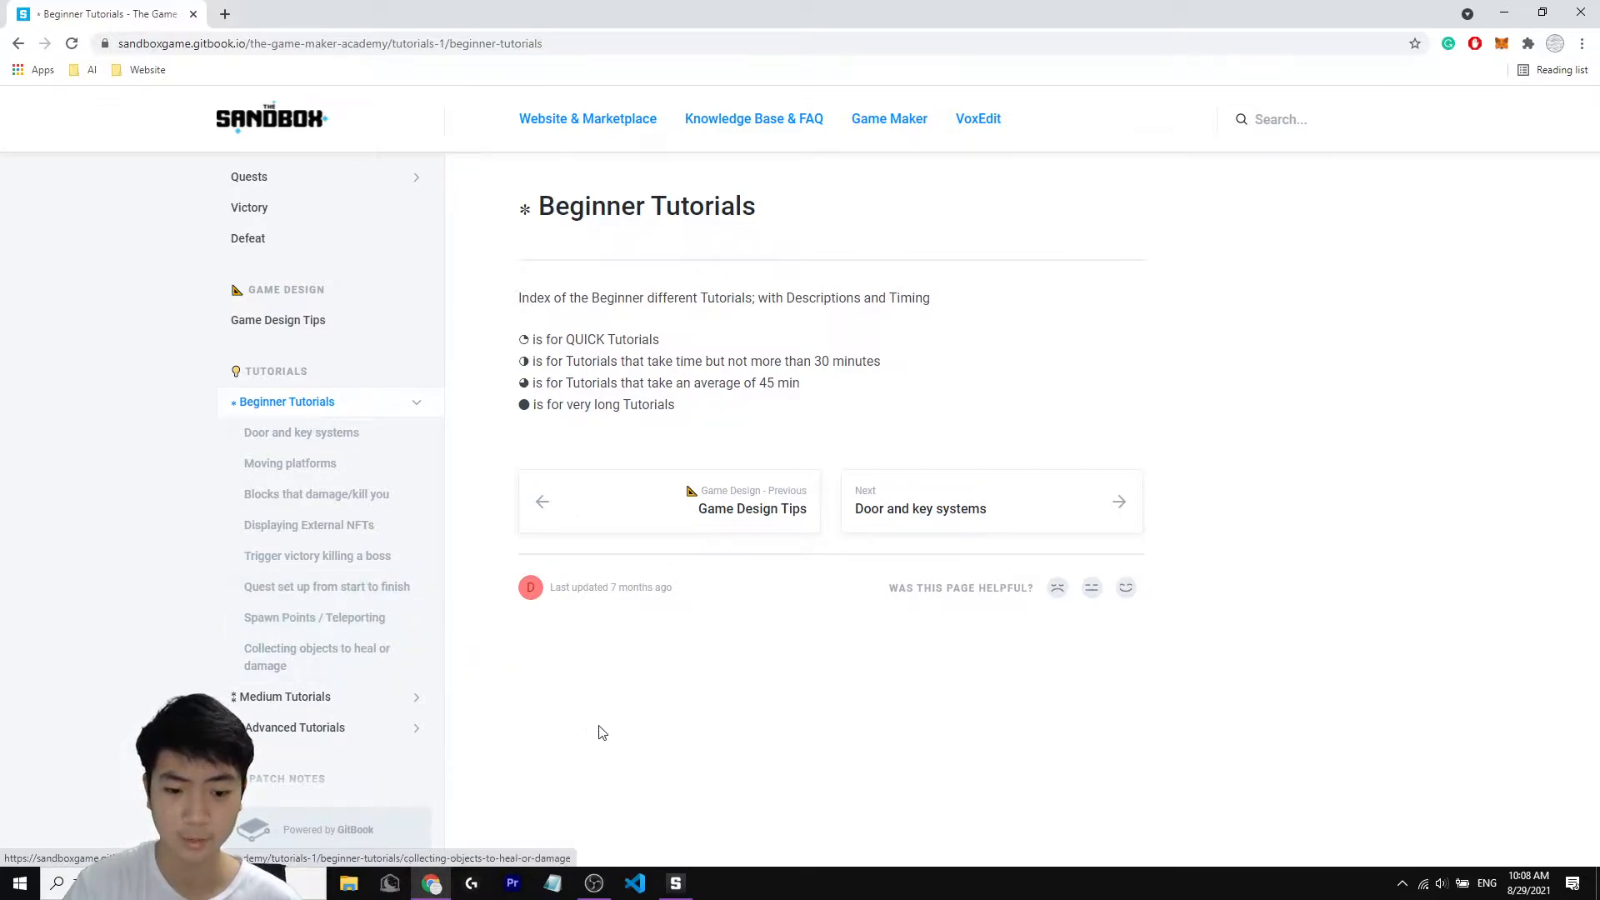
# Switch to The Sandbox Game Maker and open the BeginnerTest experience for editing.
pyautogui.click(676, 885)
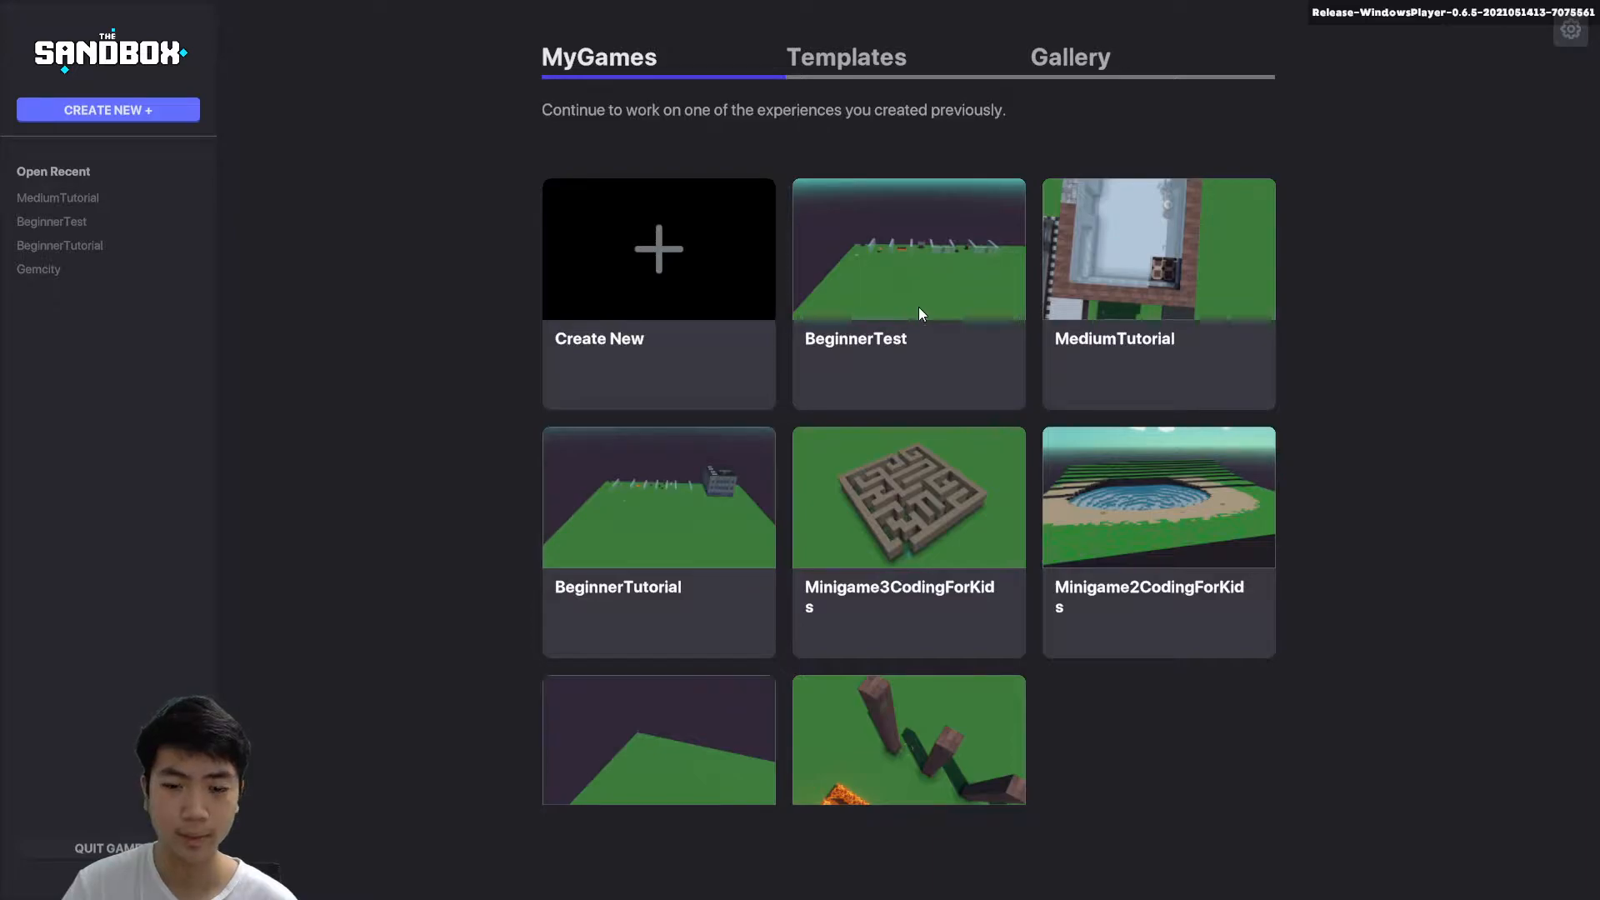
pyautogui.click(878, 339)
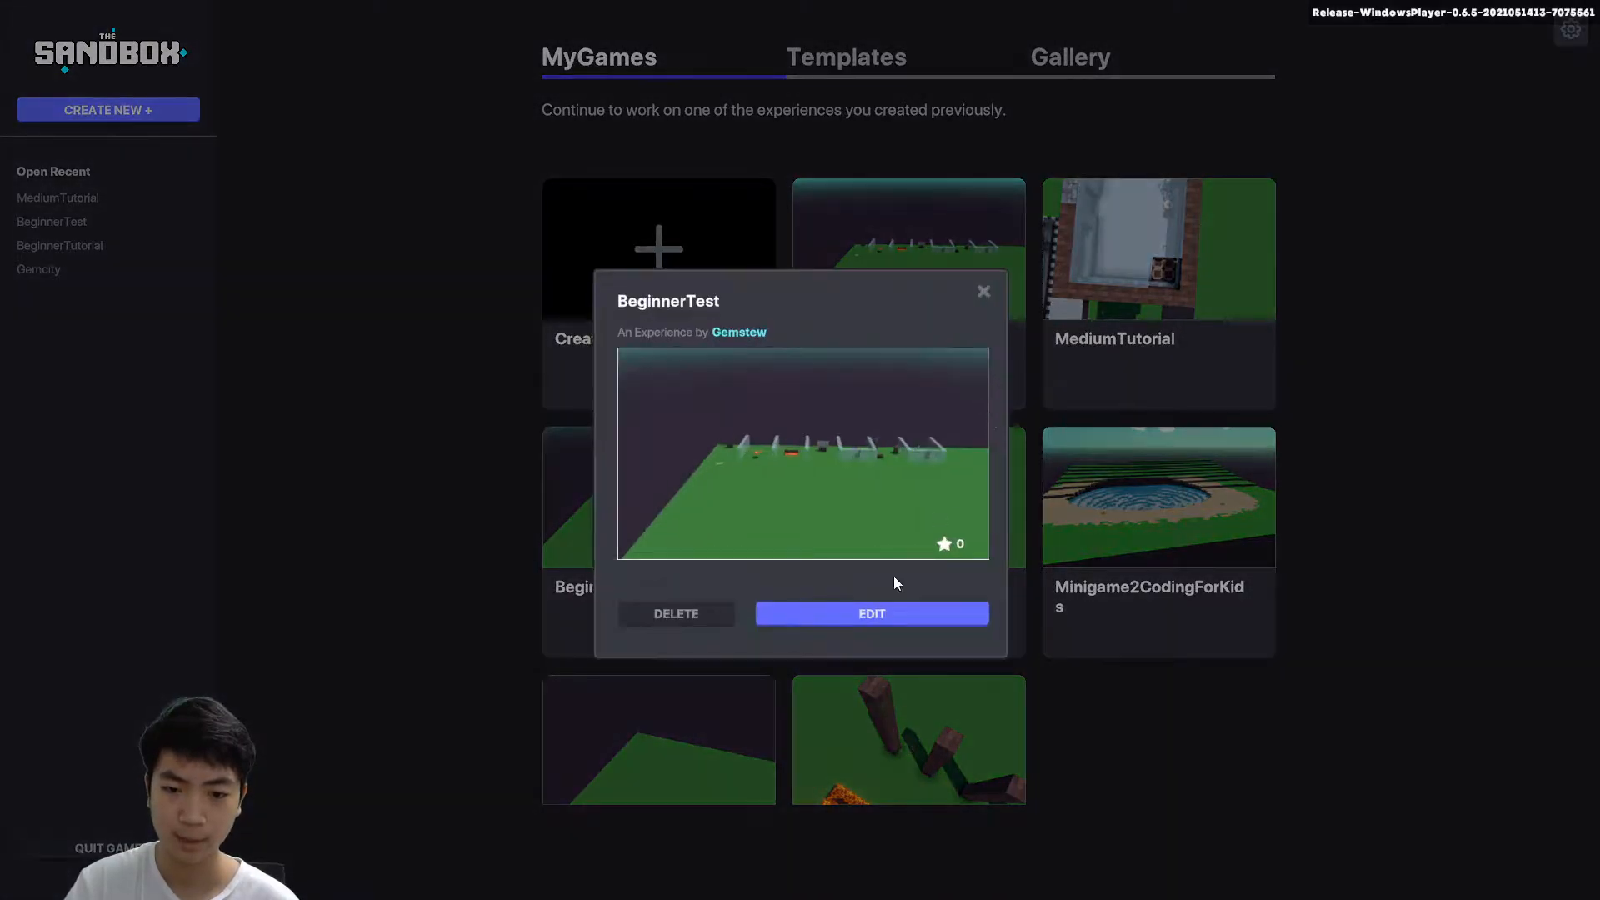
pyautogui.click(1020, 588)
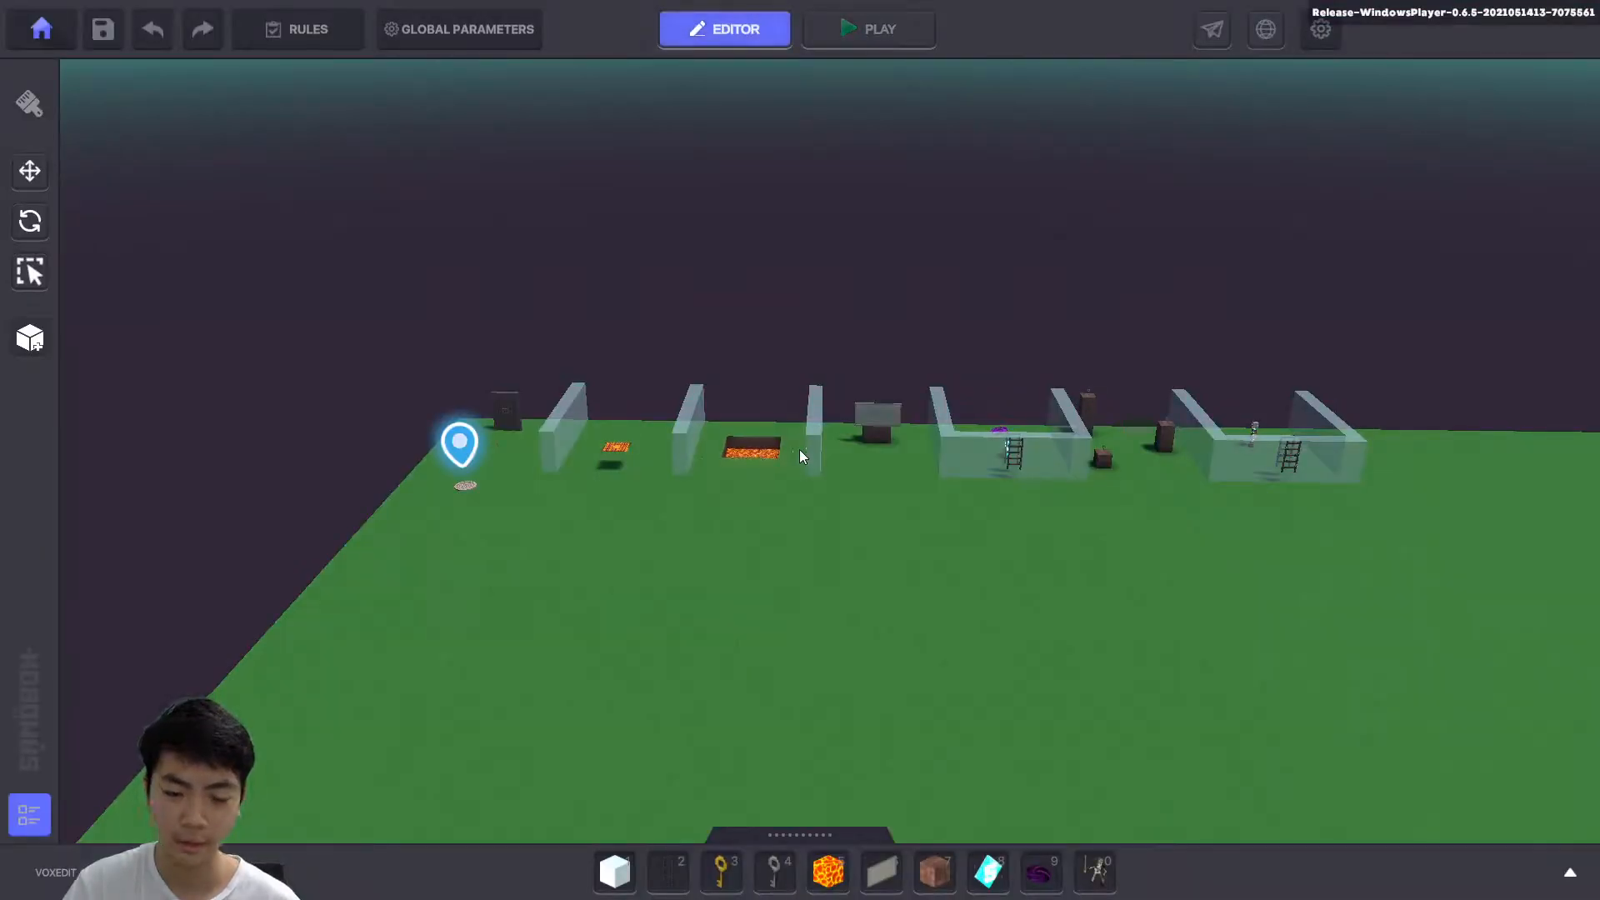
# Look over the tutorial areas in the scene and start playing the BeginnerTest experience.
pyautogui.press('a')
pyautogui.scroll(3, 754, 491)
pyautogui.moveTo(767, 502); pyautogui.dragTo(813, 545, button='middle')
pyautogui.moveTo(943, 538); pyautogui.dragTo(403, 425, button='middle')
pyautogui.hotkey('ctrl', 'p')
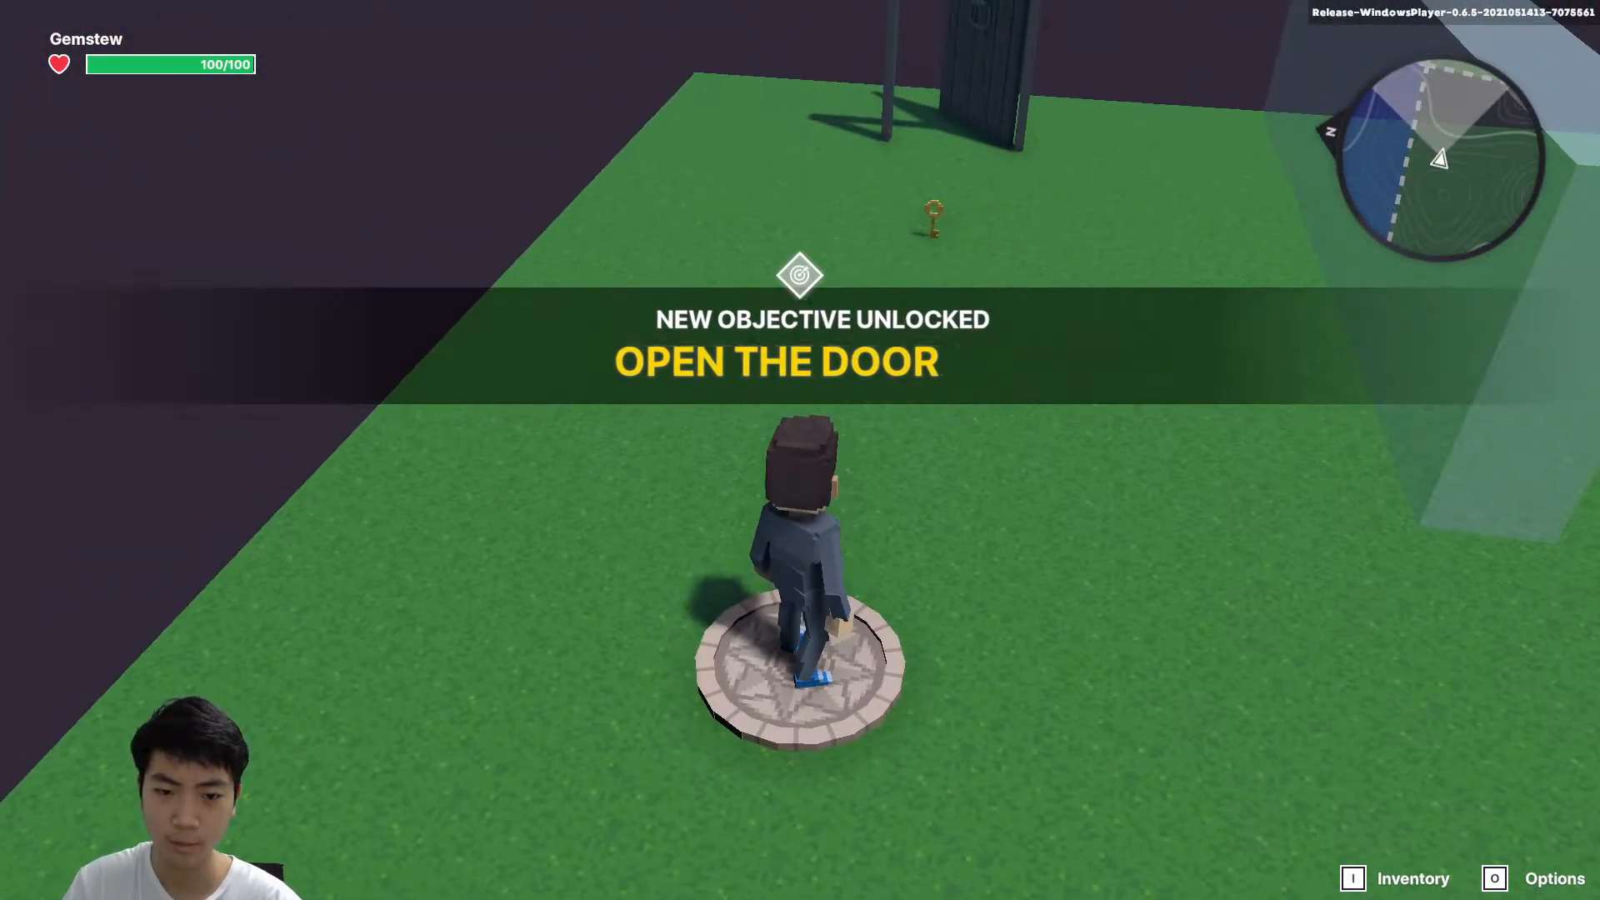
# Walk the avatar from the spawn point past the gold key and around the Desert Building Door.
pyautogui.press('w')
pyautogui.press('d')
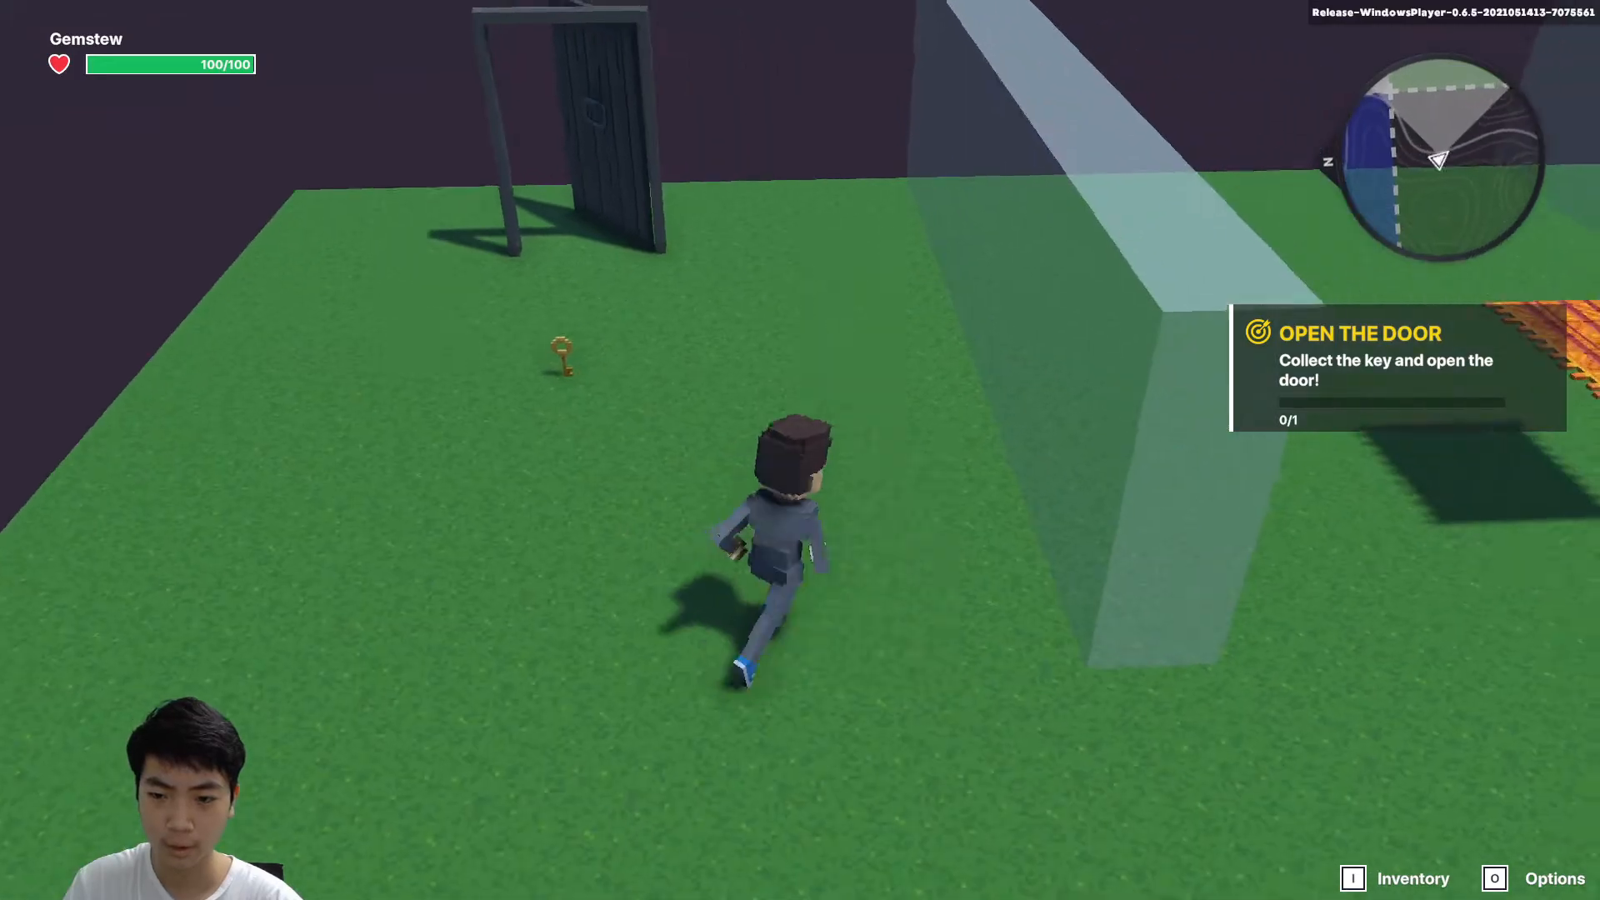
pyautogui.press('w')
pyautogui.press('a')
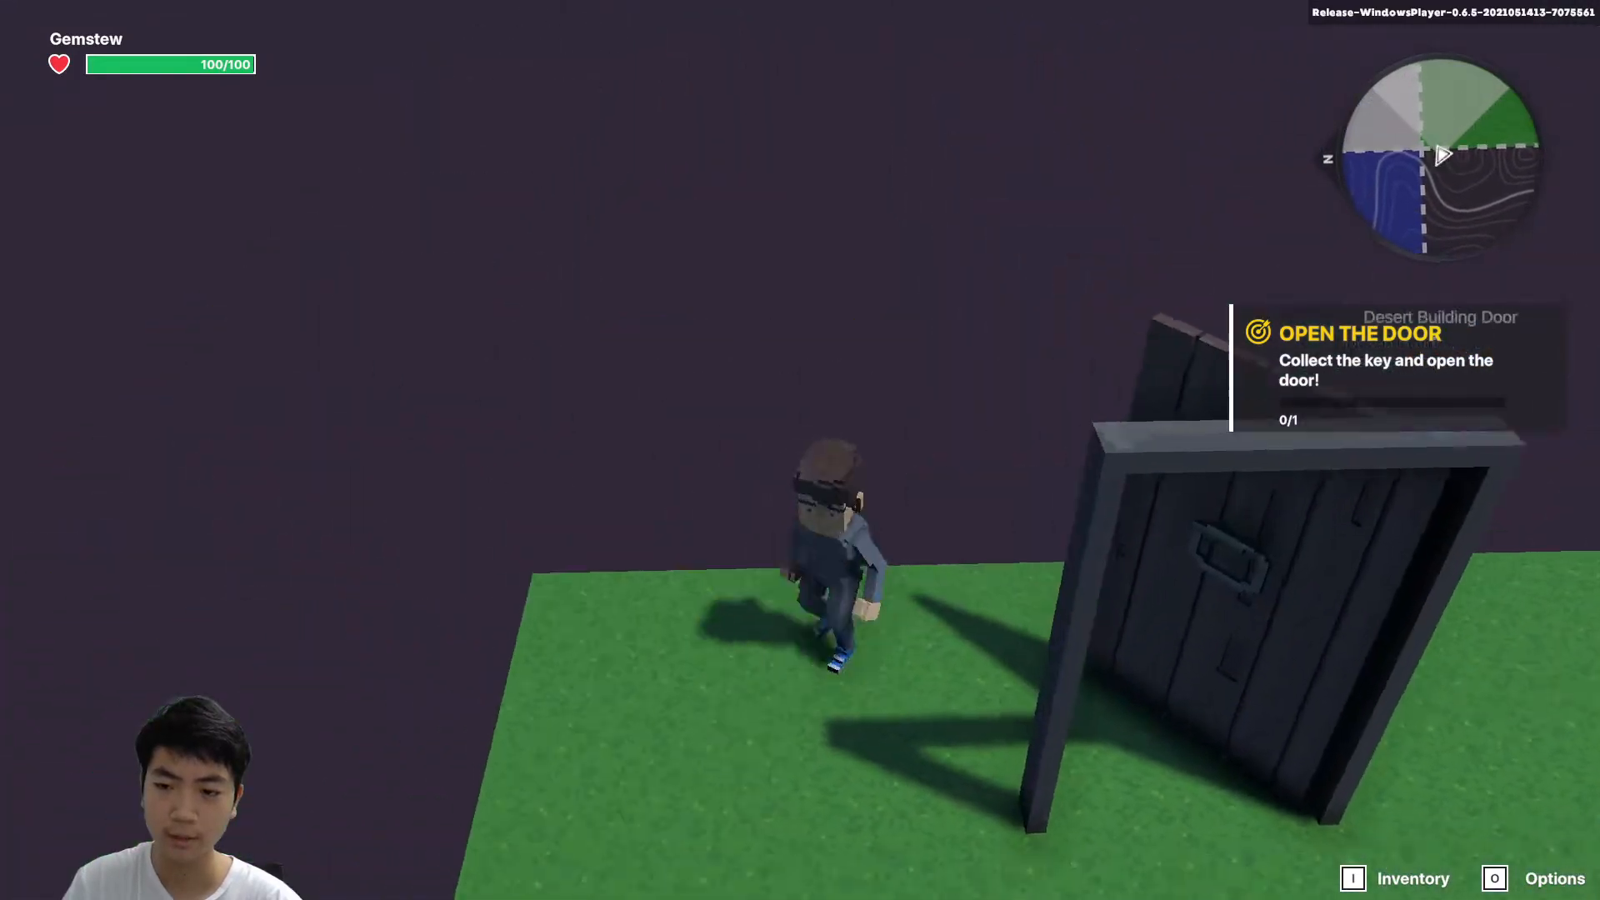
pyautogui.press('s')
pyautogui.press('w')
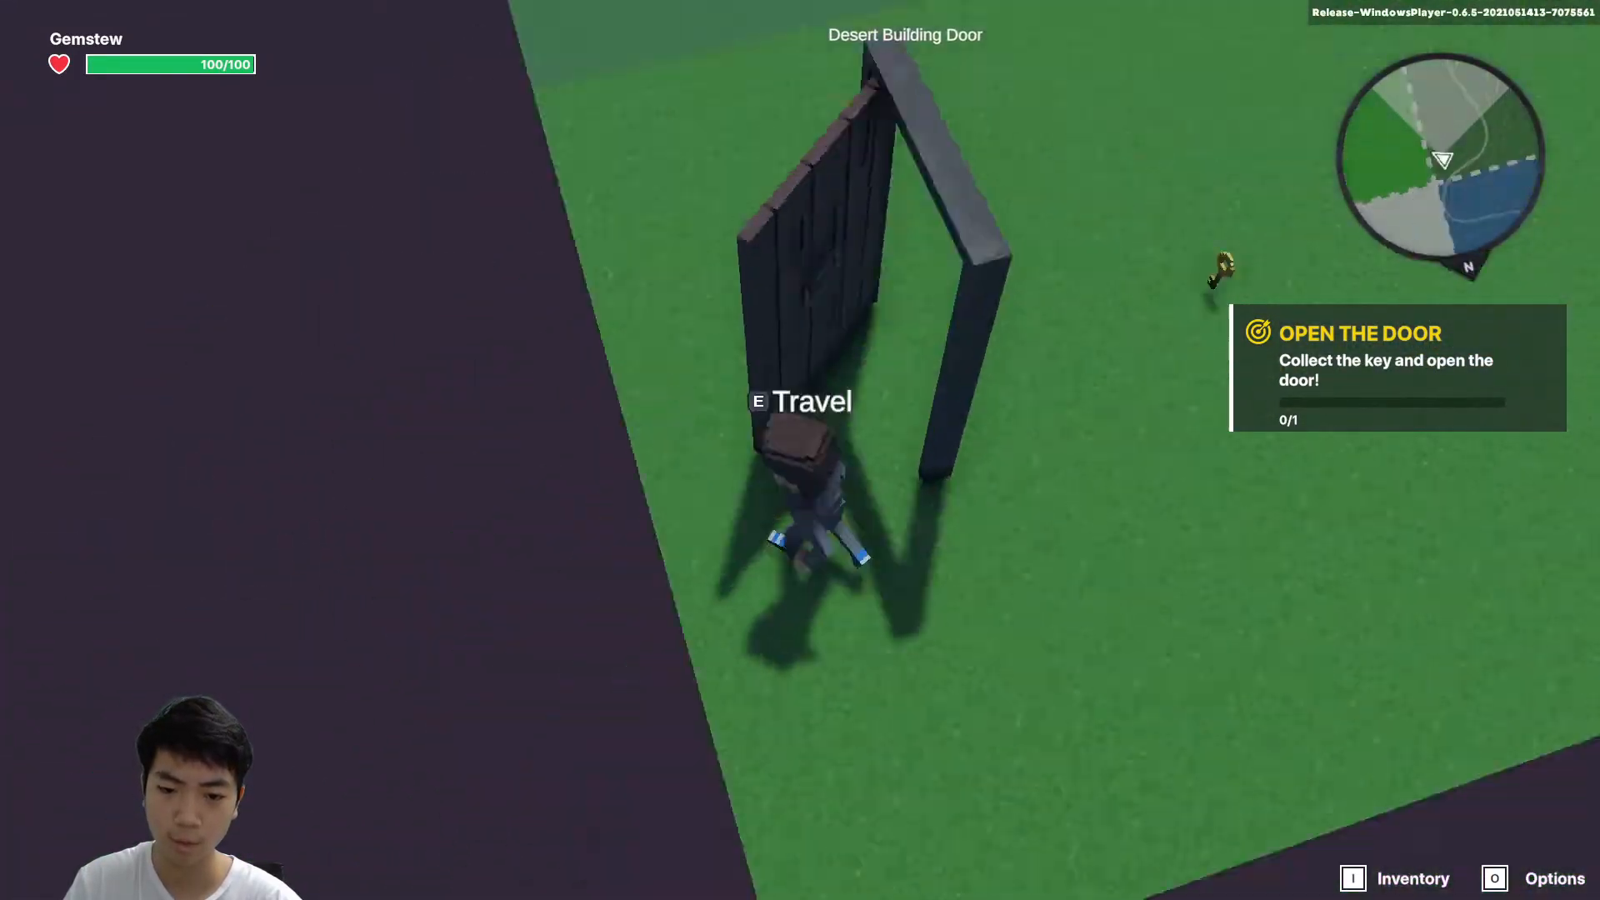
pyautogui.press('d')
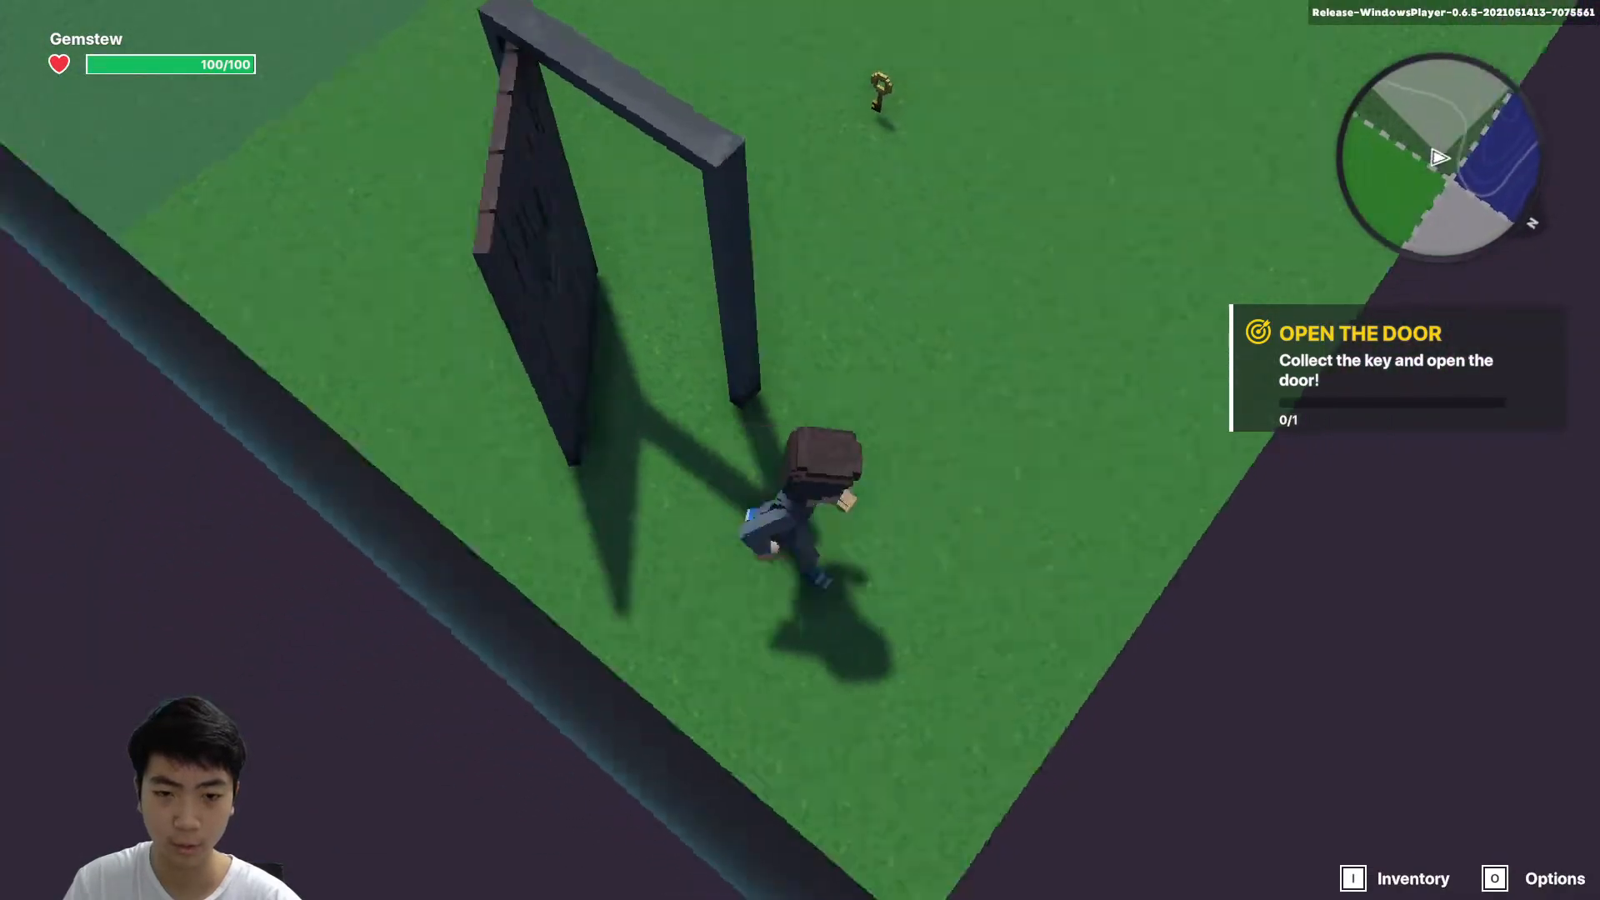
# Collect the gold key and use it on the door to complete the Open the Door objective.
pyautogui.press('w')
pyautogui.press('a')
pyautogui.press('d')
pyautogui.press('d')
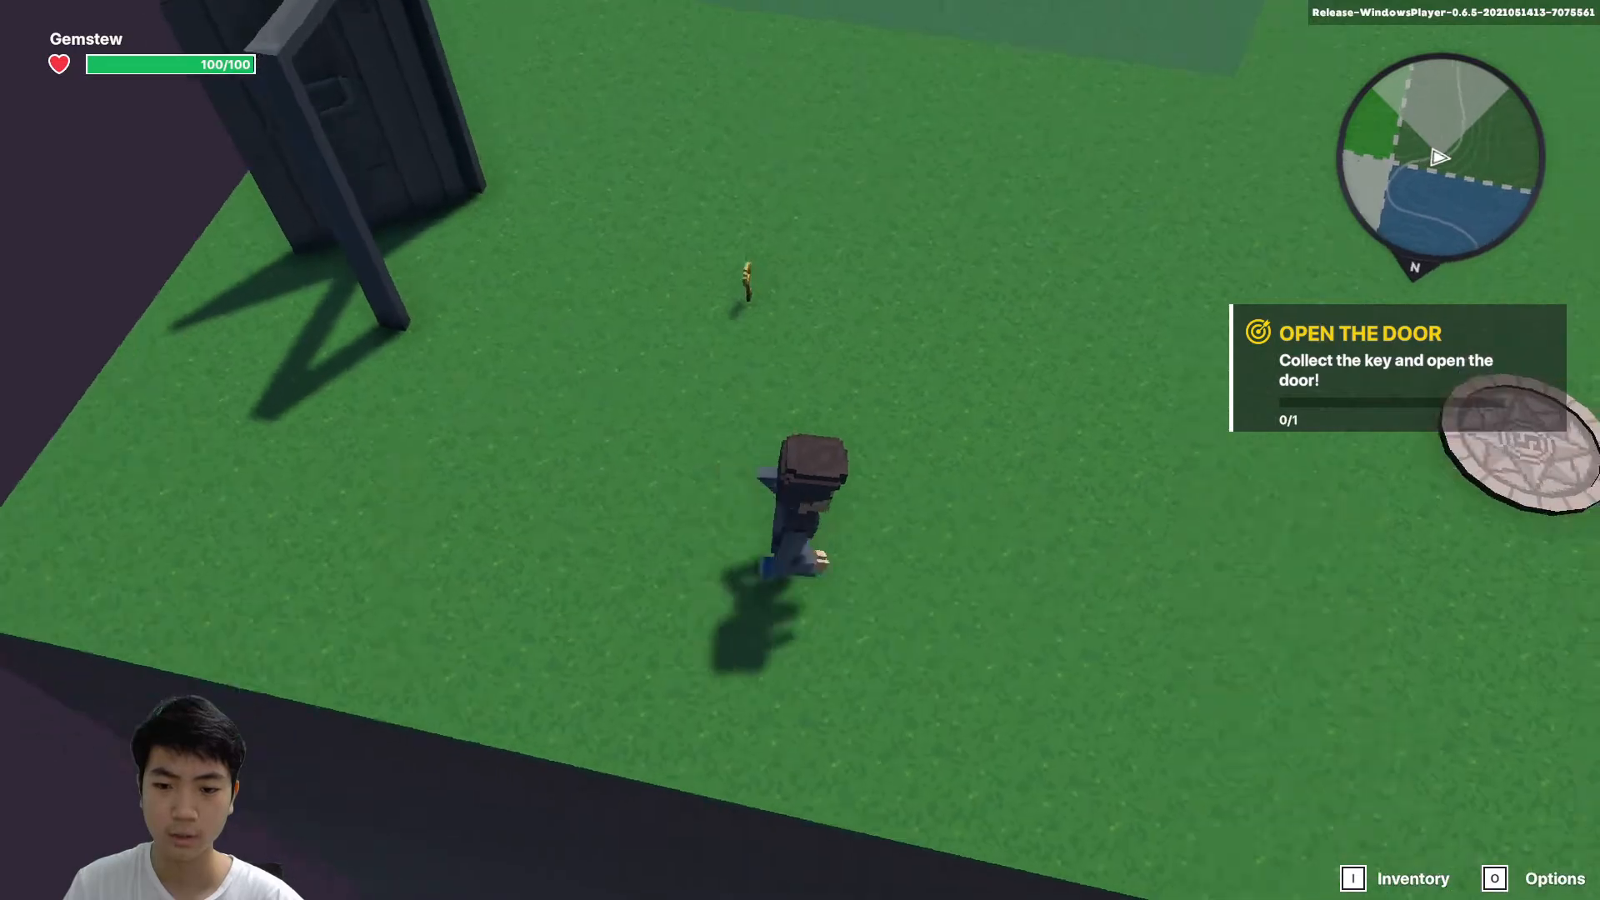
pyautogui.press('w')
pyautogui.press('a')
pyautogui.press('d')
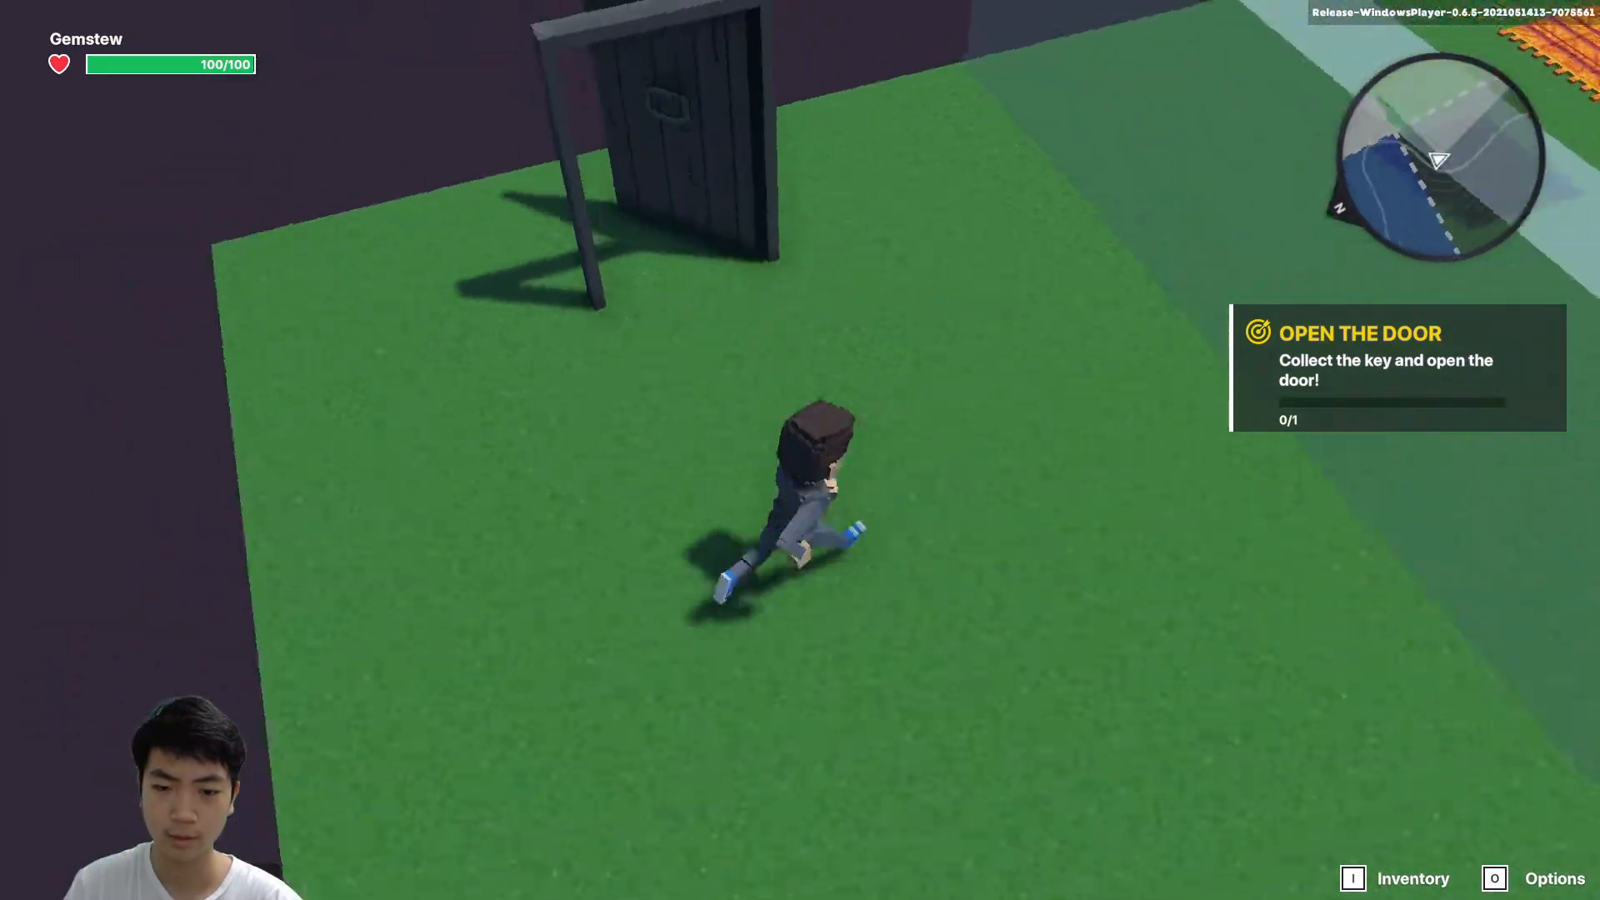
pyautogui.press('w')
pyautogui.press('d')
pyautogui.press('s')
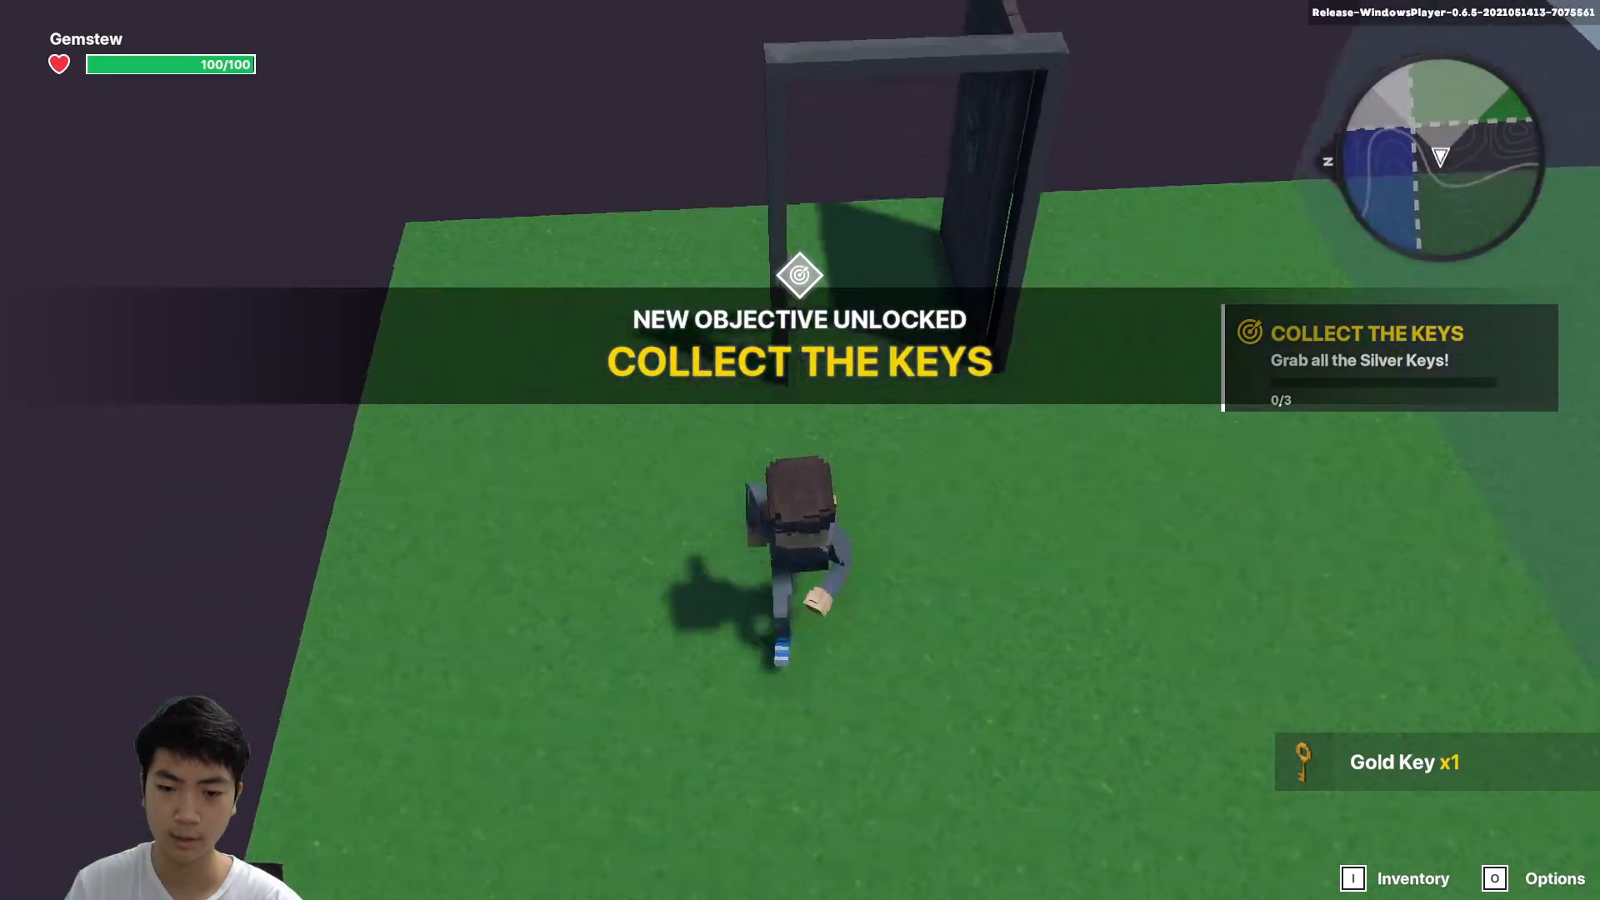
# Run the avatar between the first two glass walls to the floating carpet.
pyautogui.press('d')
pyautogui.press('w')
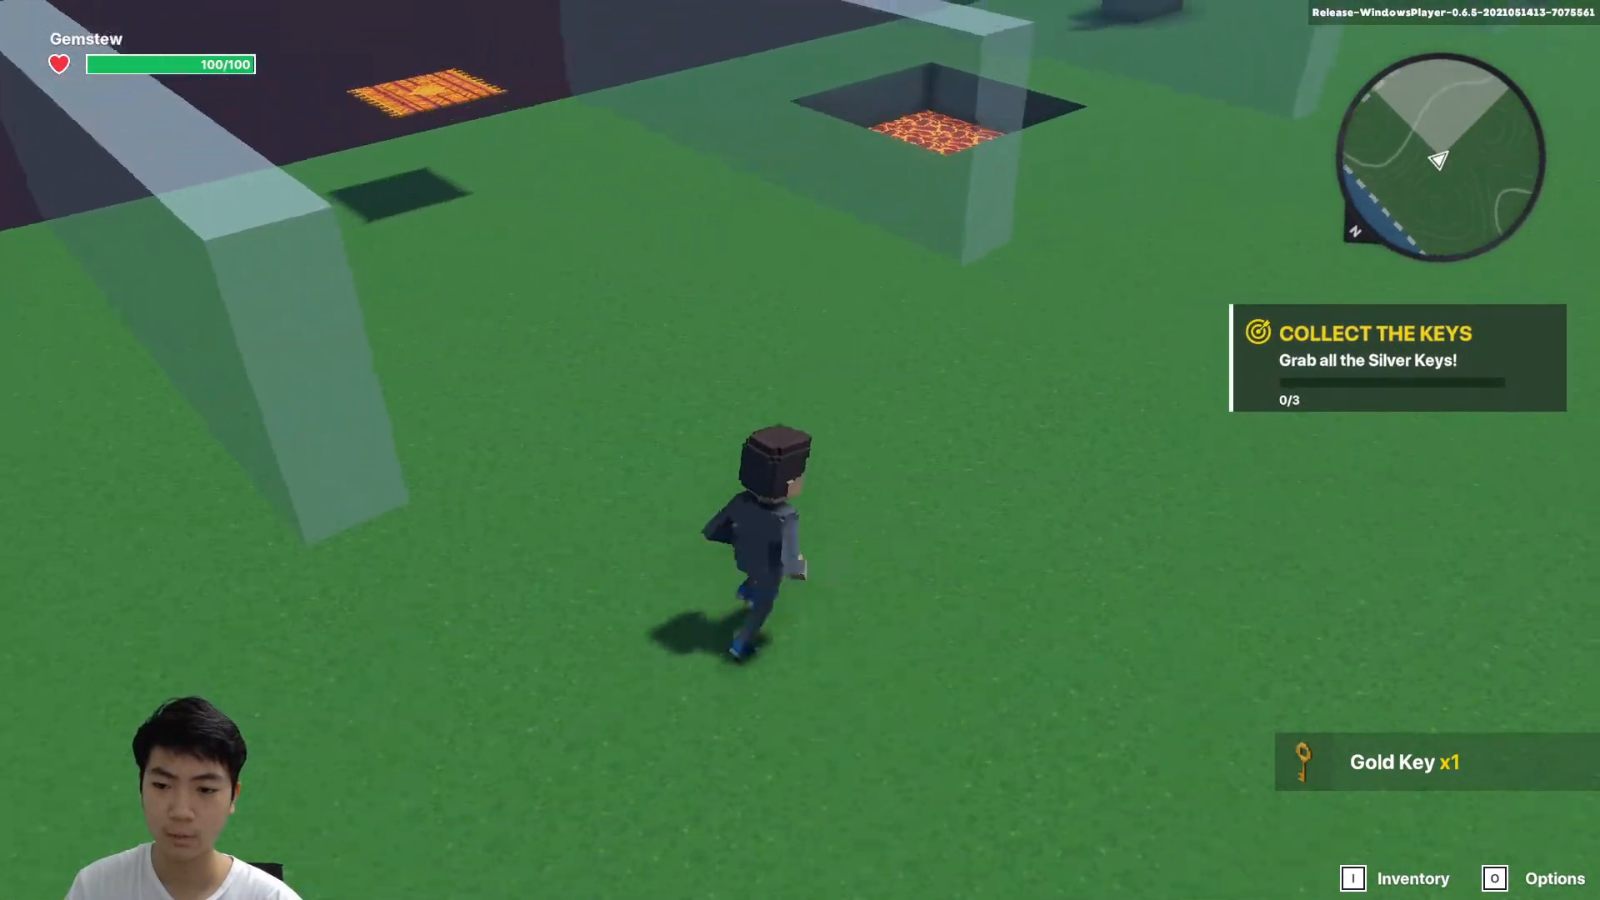
pyautogui.press('d')
pyautogui.press('w')
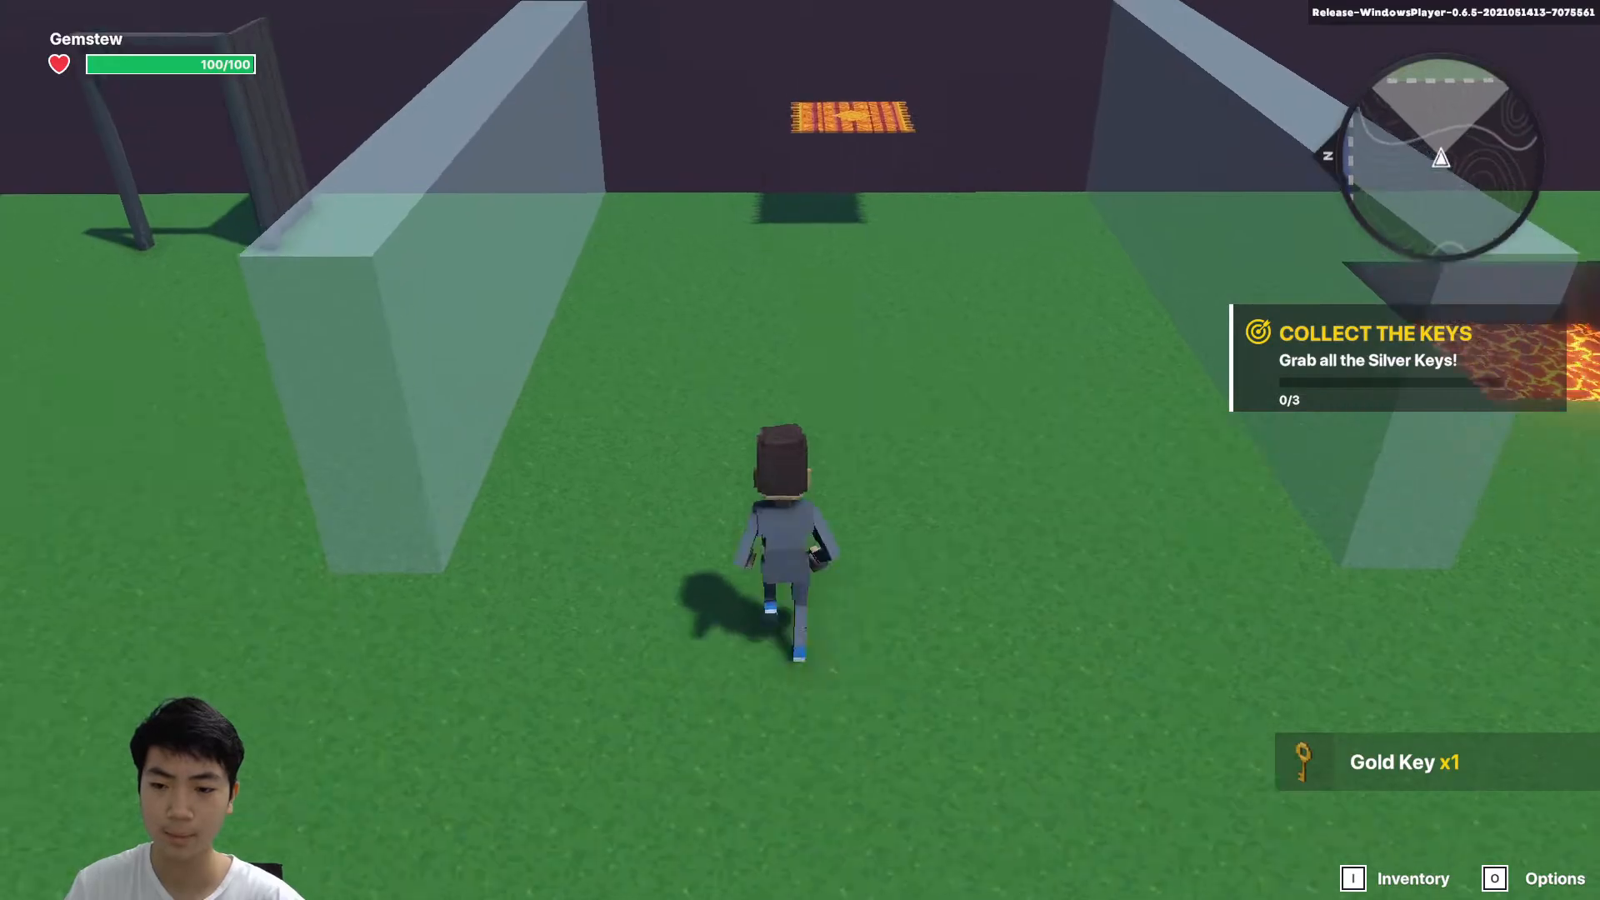
pyautogui.press('space')
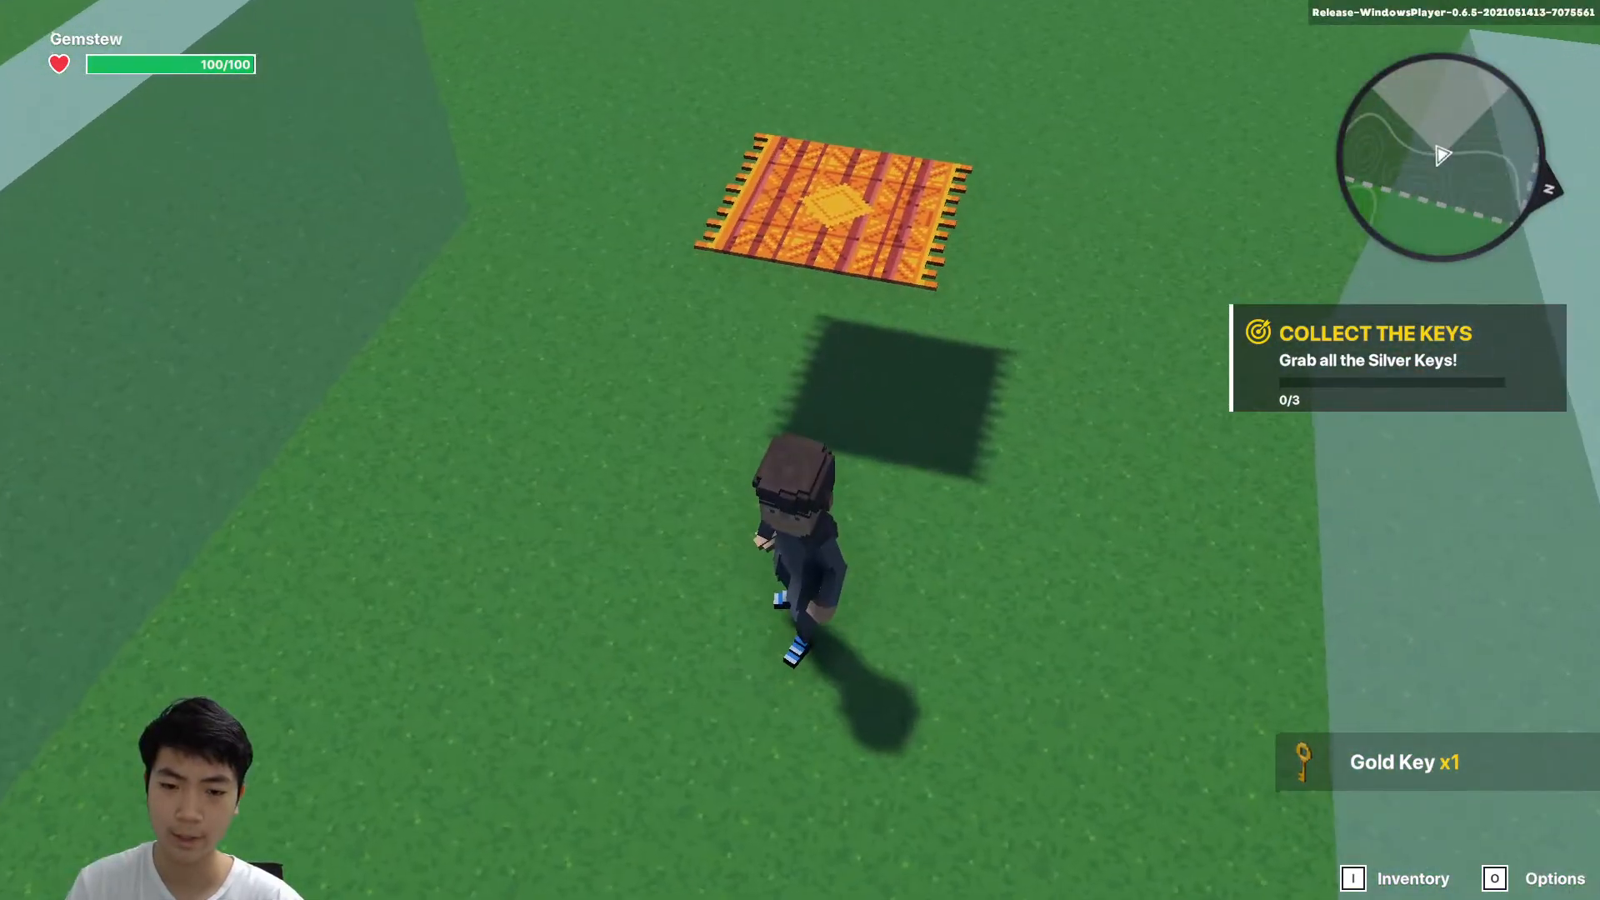
# Jump the avatar onto the floating carpet and ride it with its Travel interaction.
pyautogui.press('w')
pyautogui.press('d')
pyautogui.press('w')
pyautogui.press('space')
pyautogui.press('space')
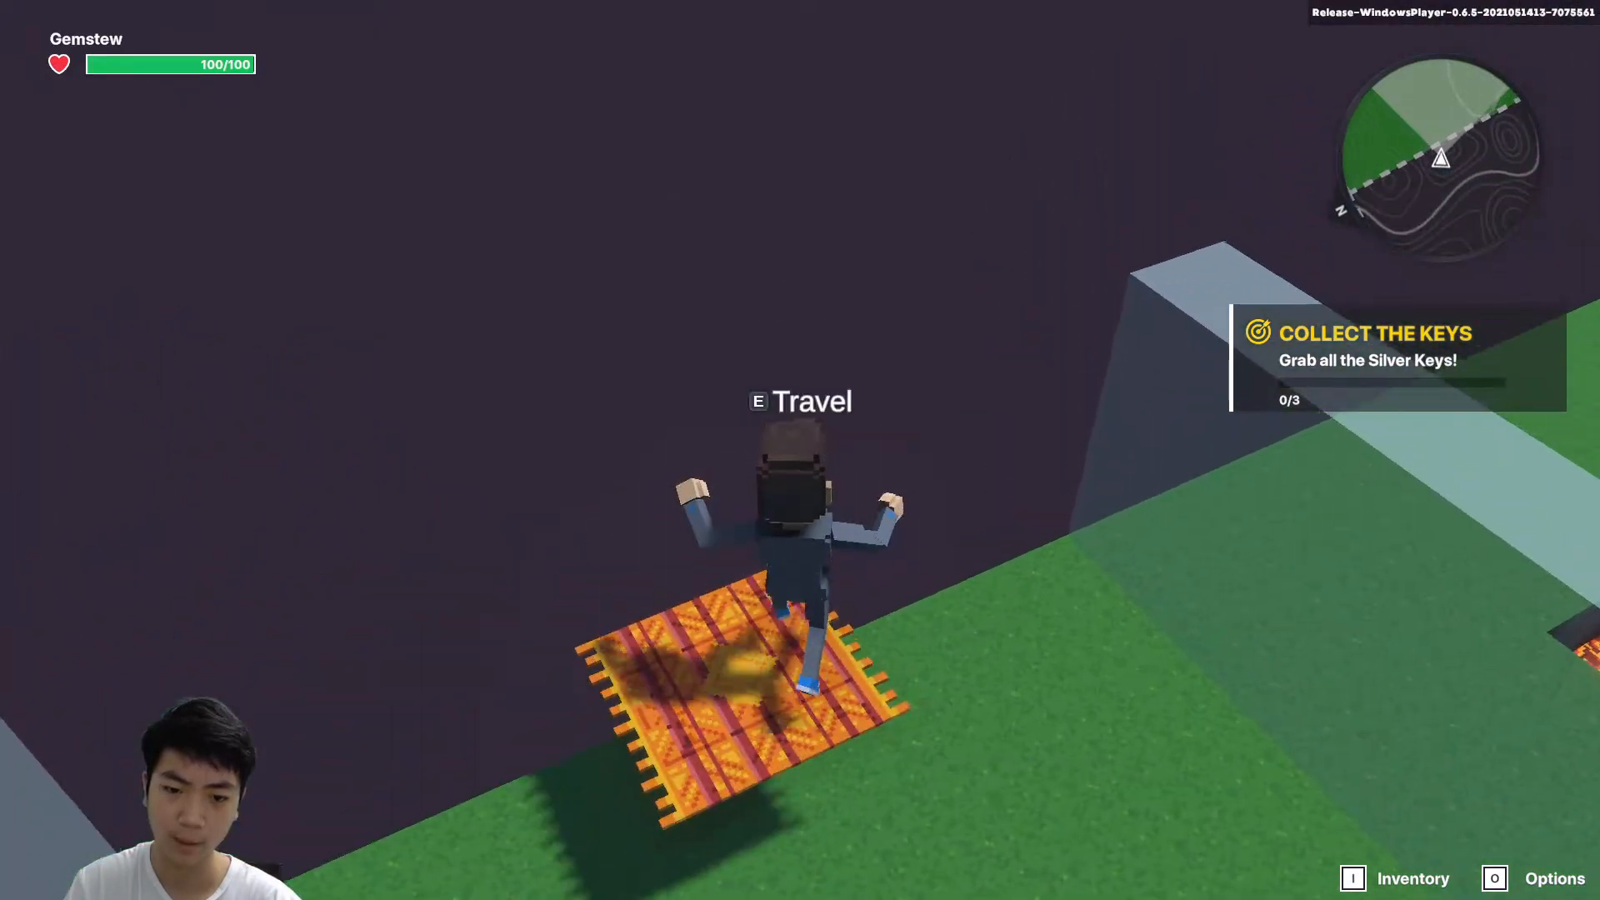
pyautogui.press('e')
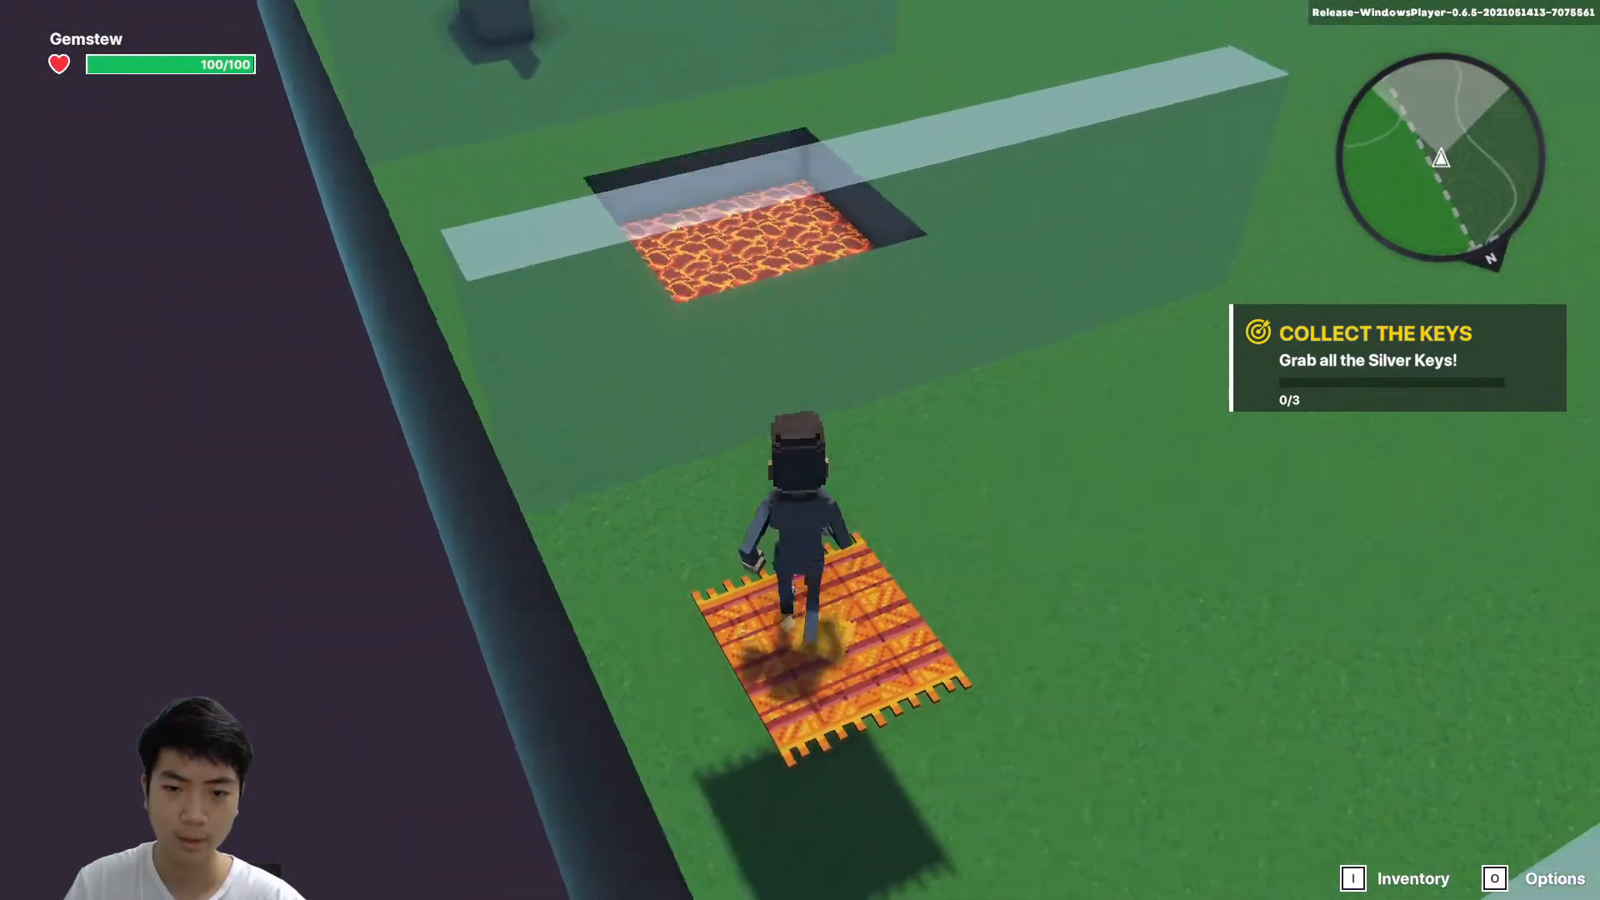
pyautogui.press('w')
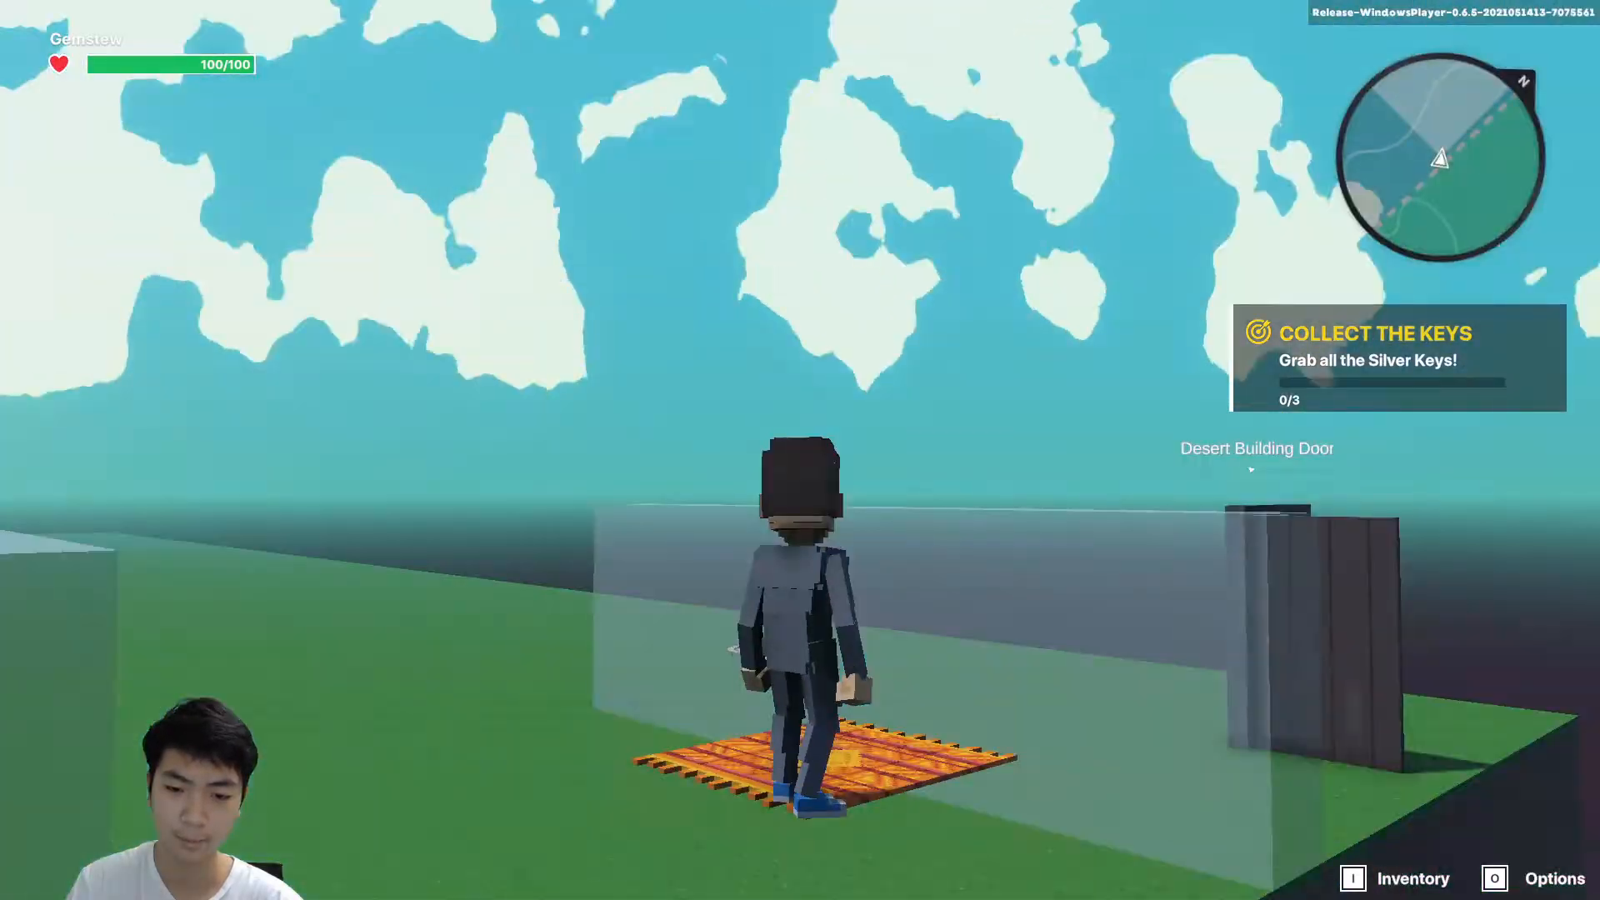
# Jump off the carpet and cross the glass wall to reach the lava pit.
pyautogui.press('w')
pyautogui.press('space')
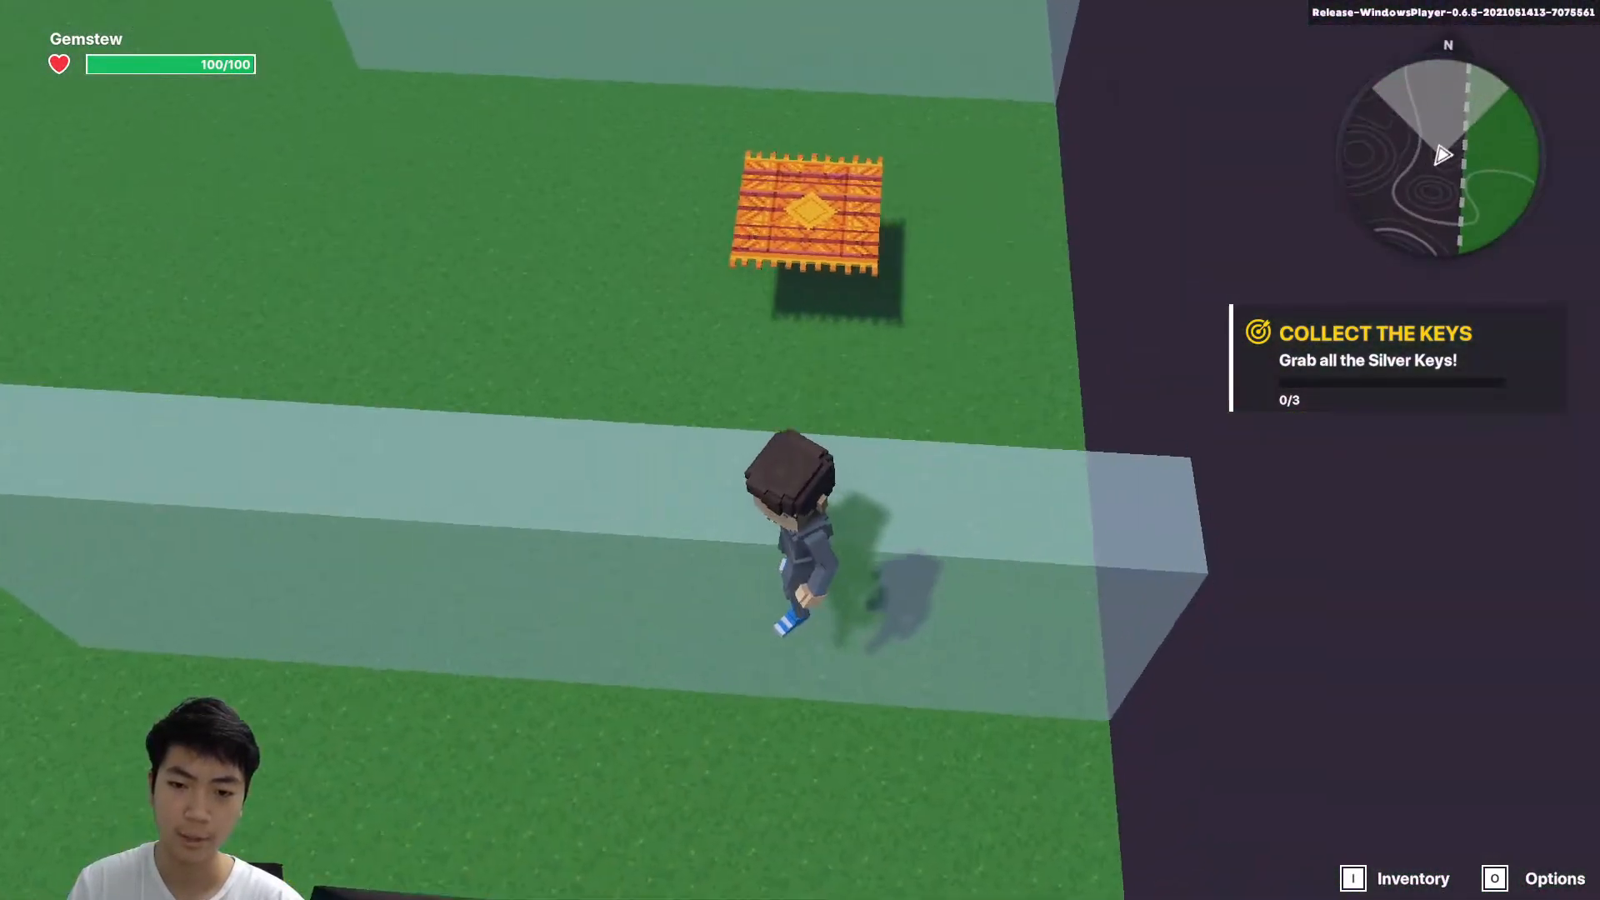
pyautogui.press('w')
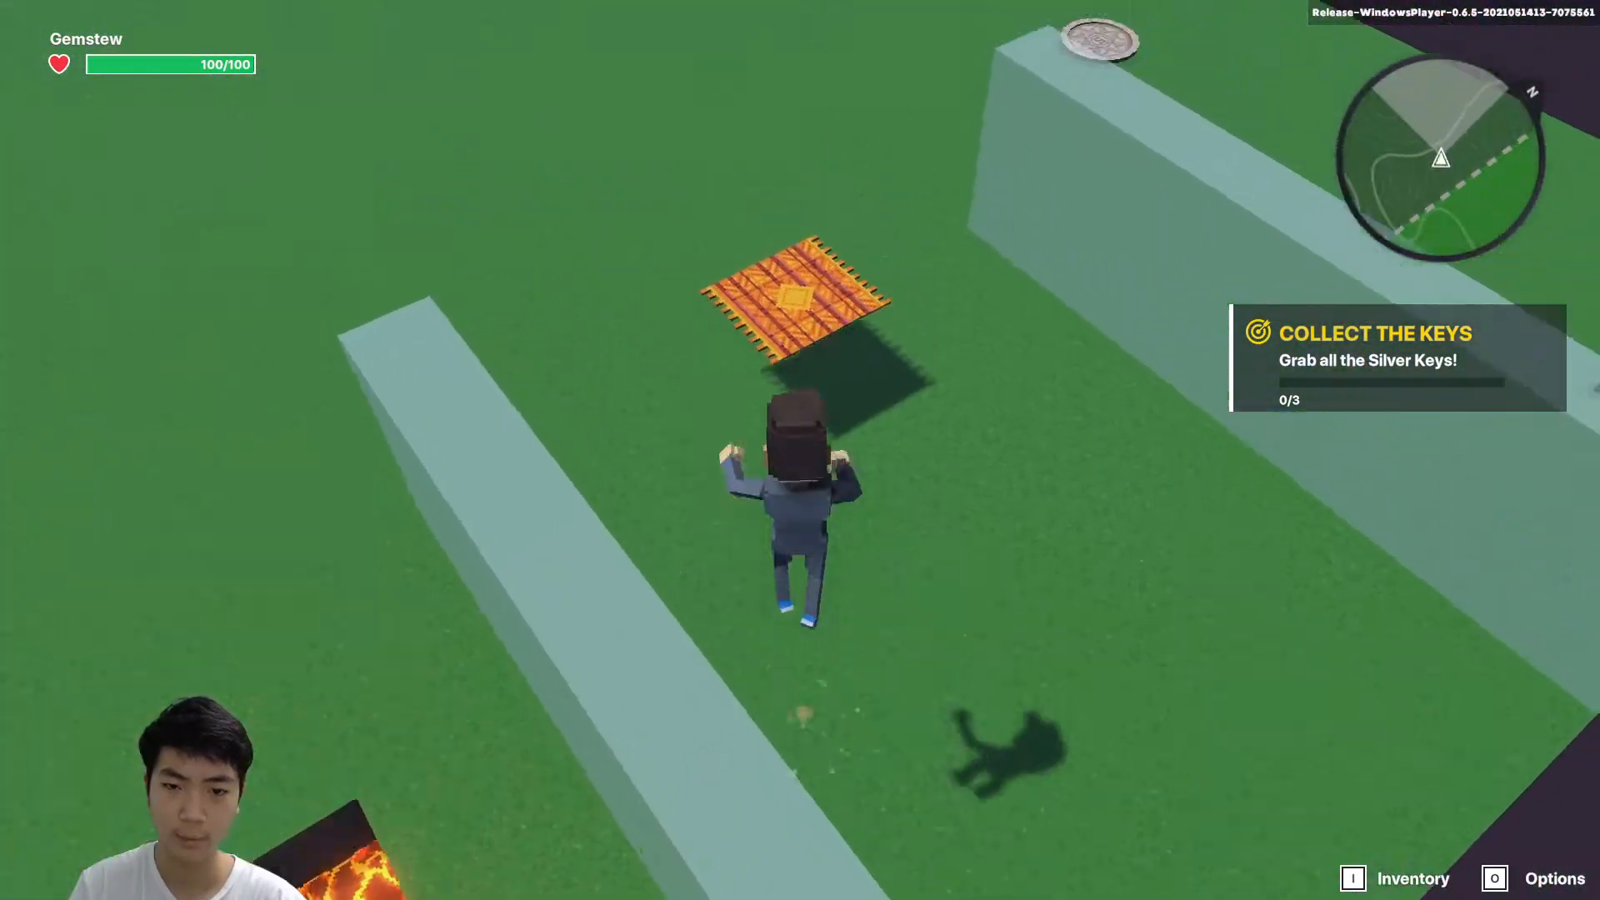
pyautogui.press('w')
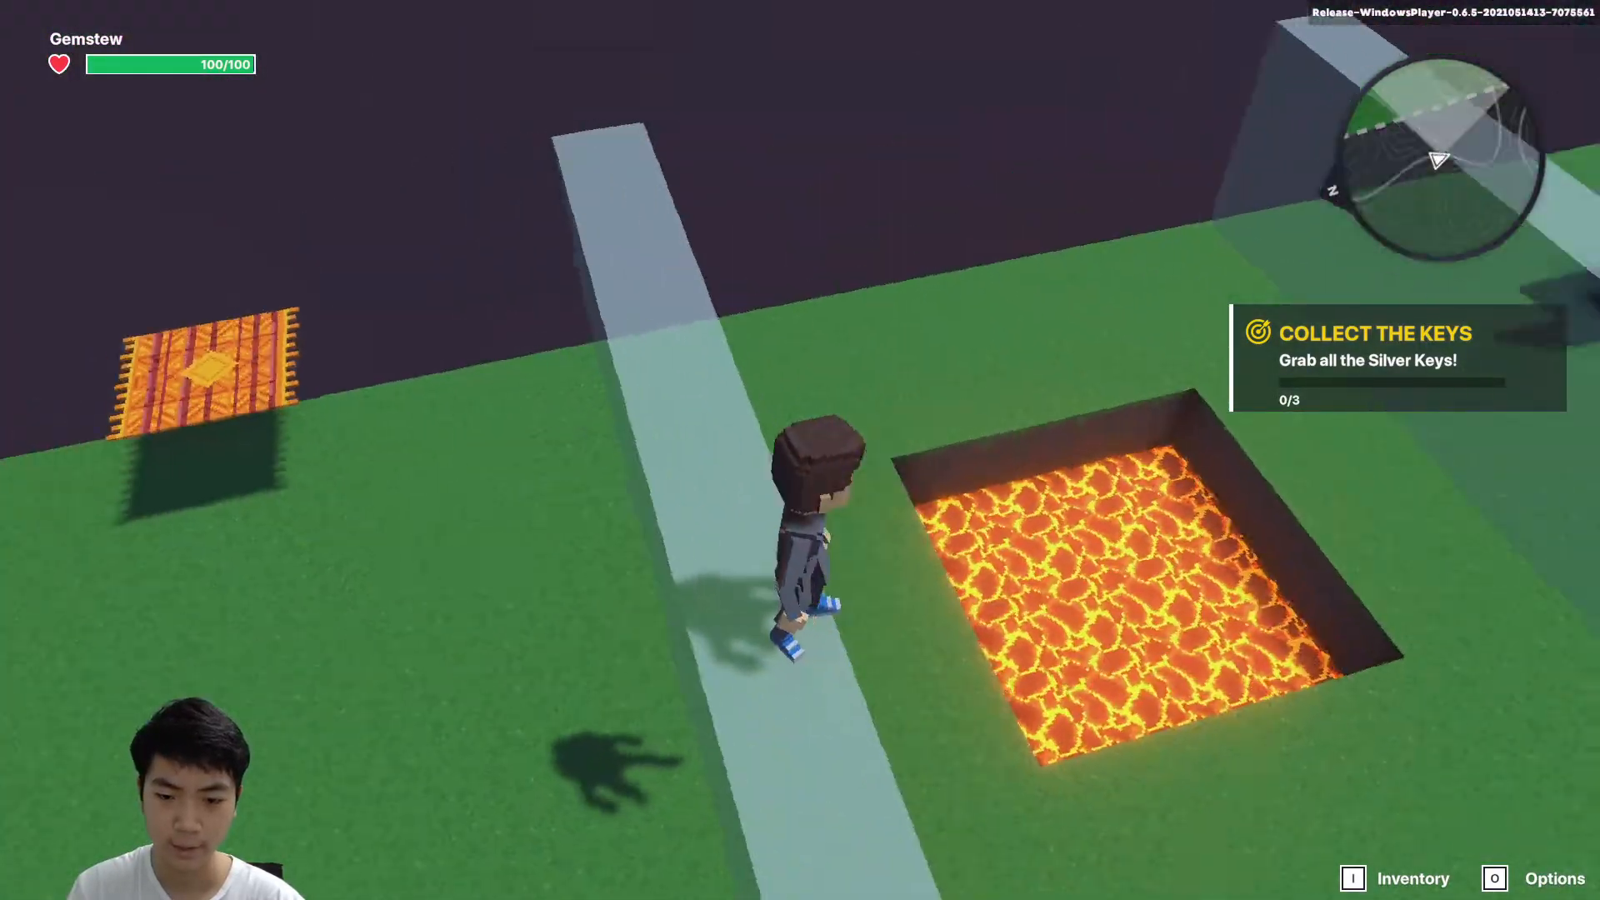
pyautogui.press('w')
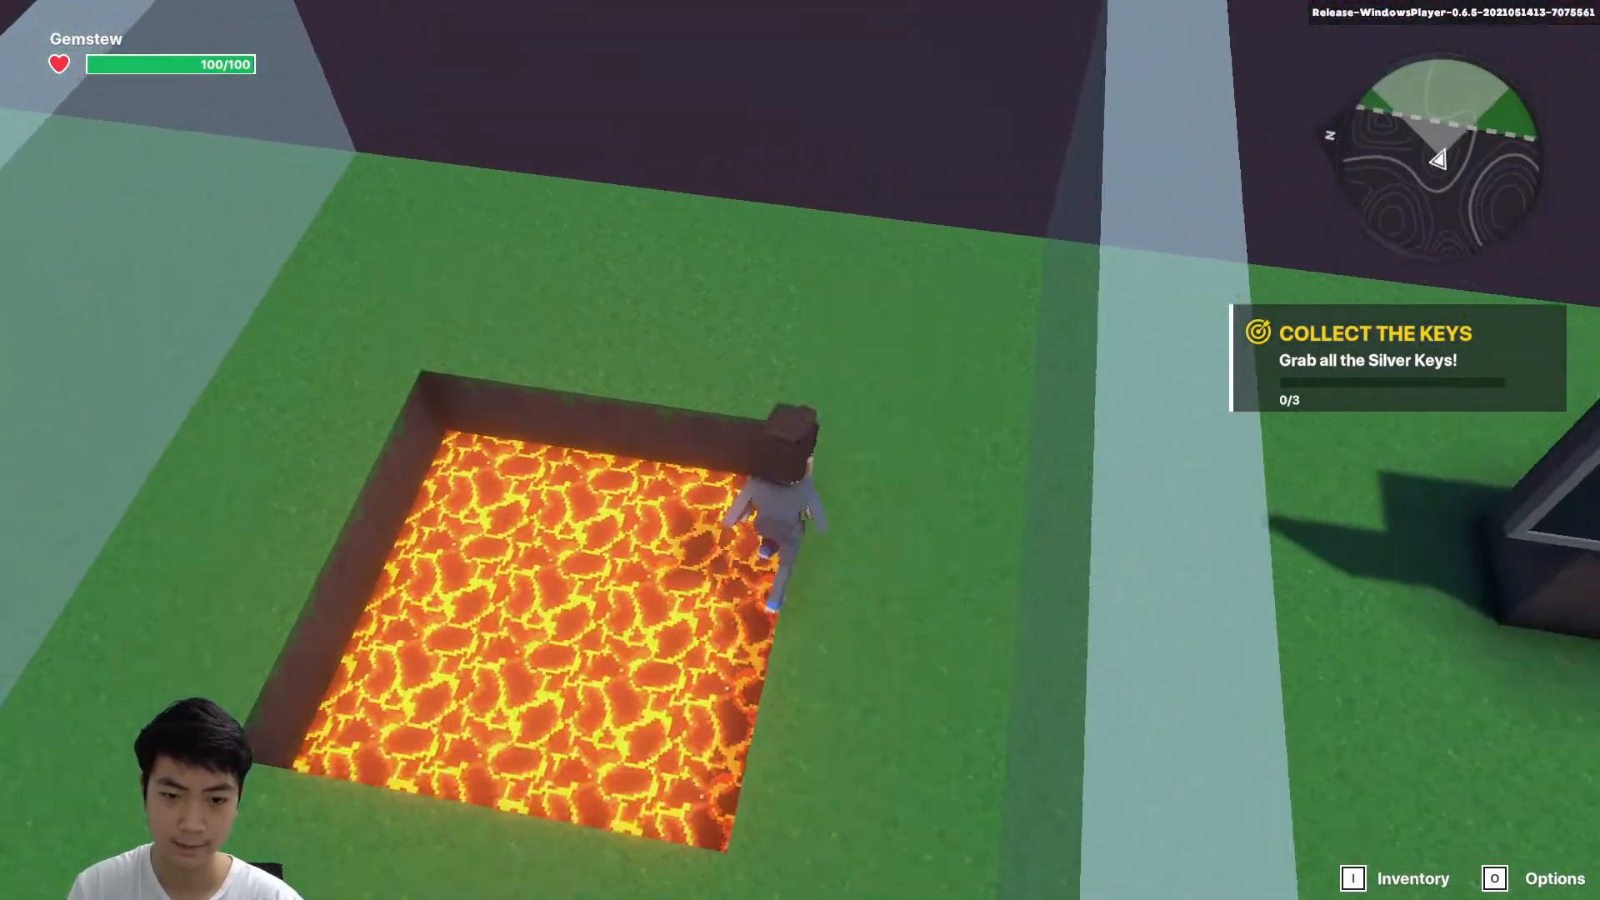
# Run the avatar along the lava pit's edges and jump at its corner.
pyautogui.press('w')
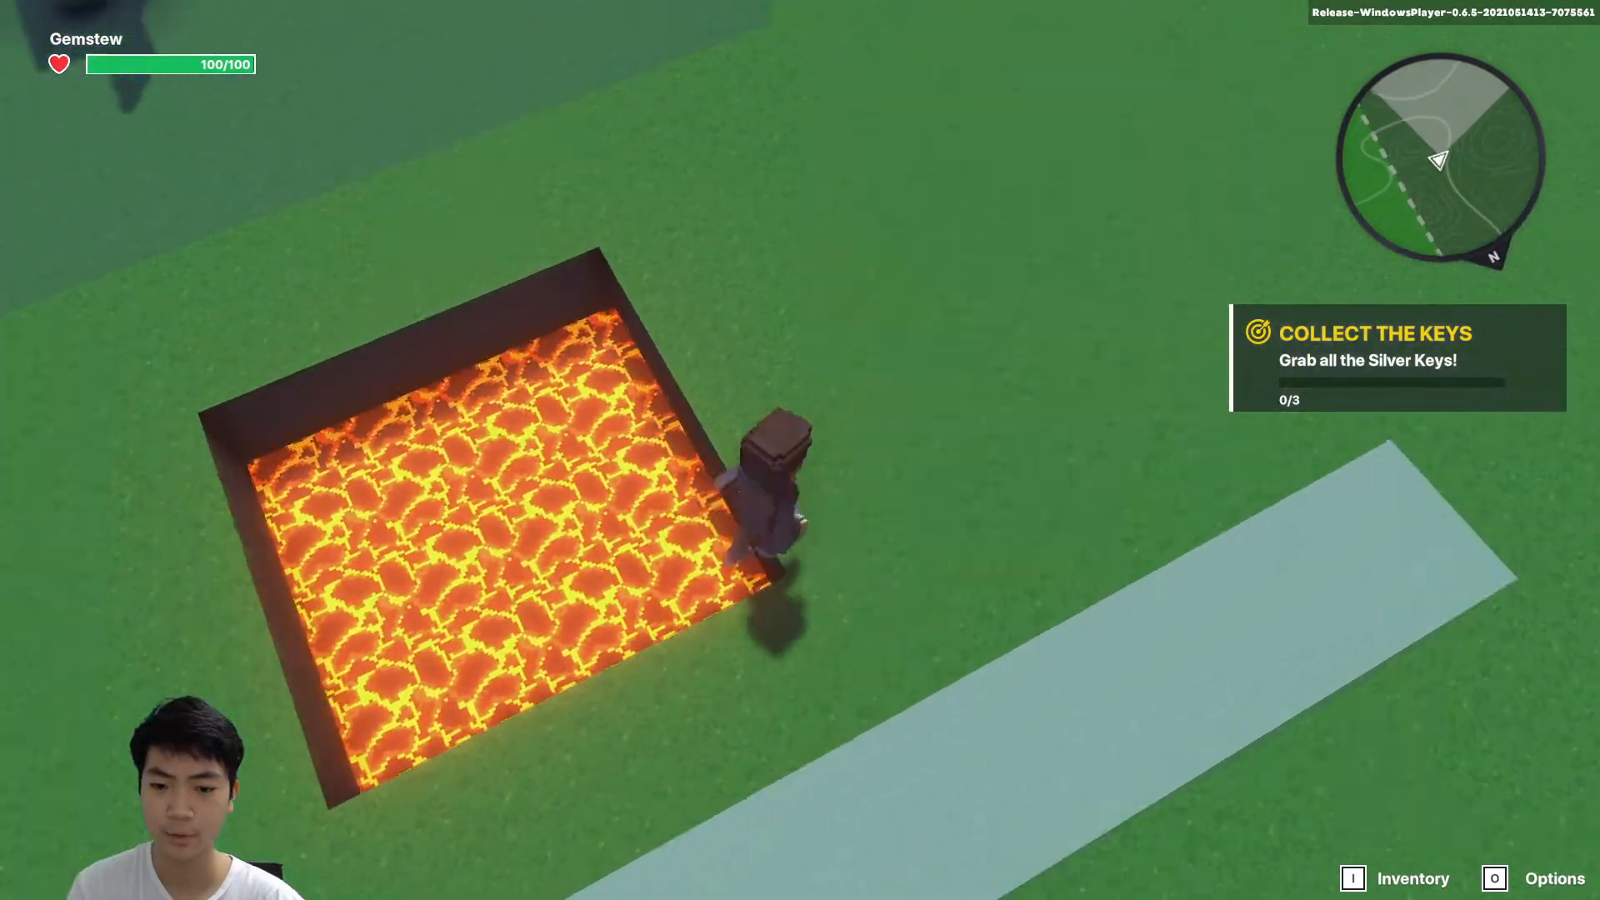
pyautogui.press('w')
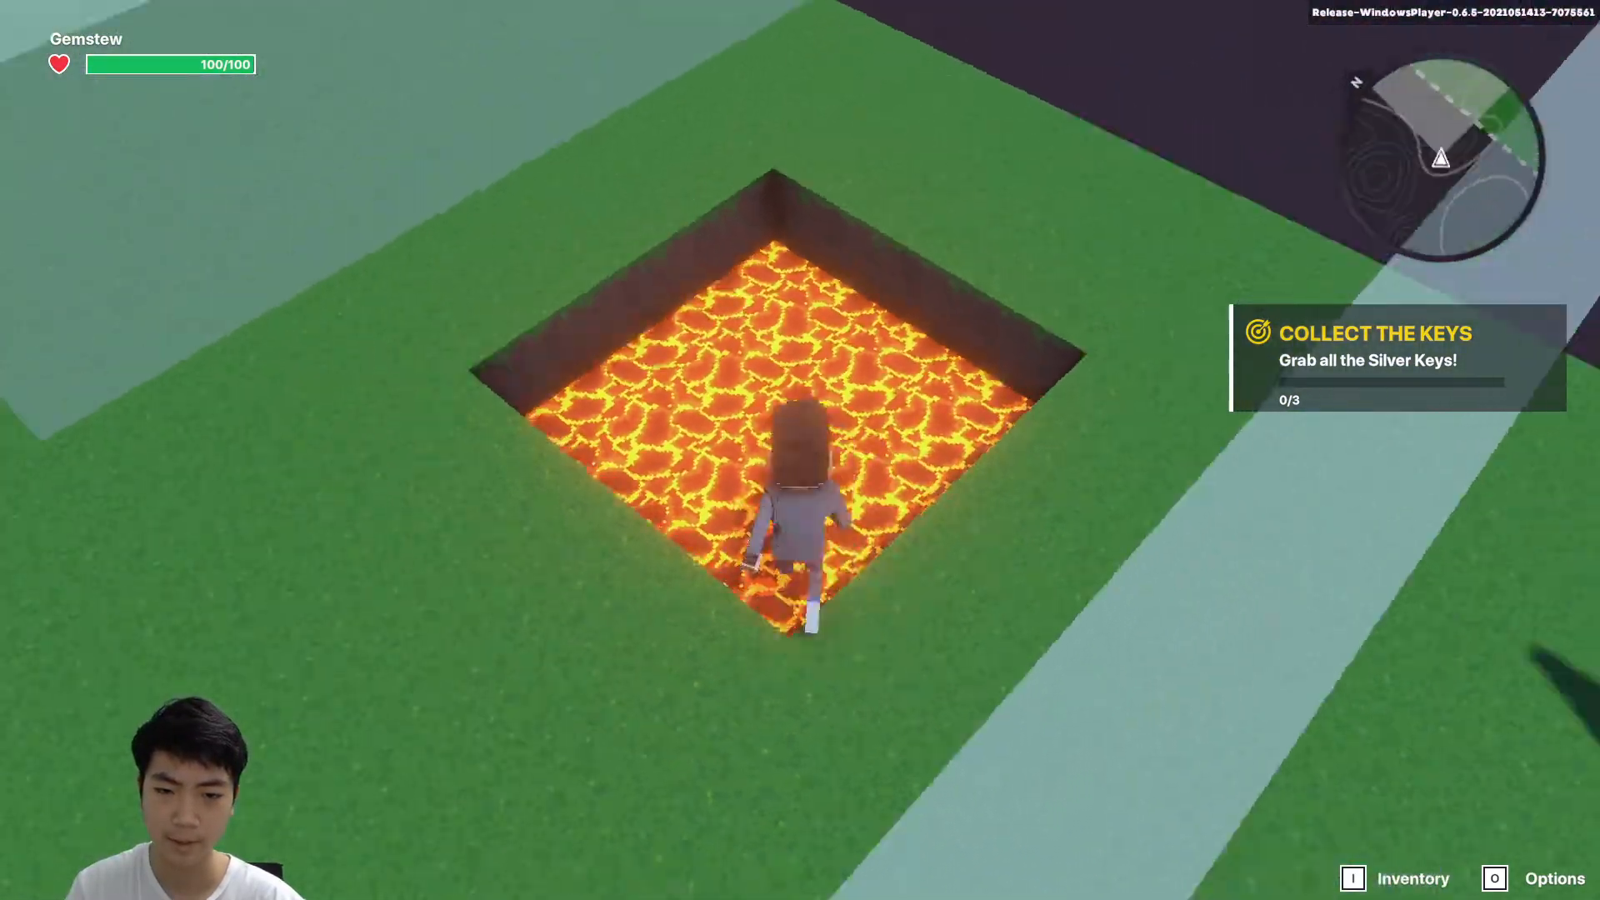
pyautogui.press('w')
pyautogui.press('space')
pyautogui.press('space')
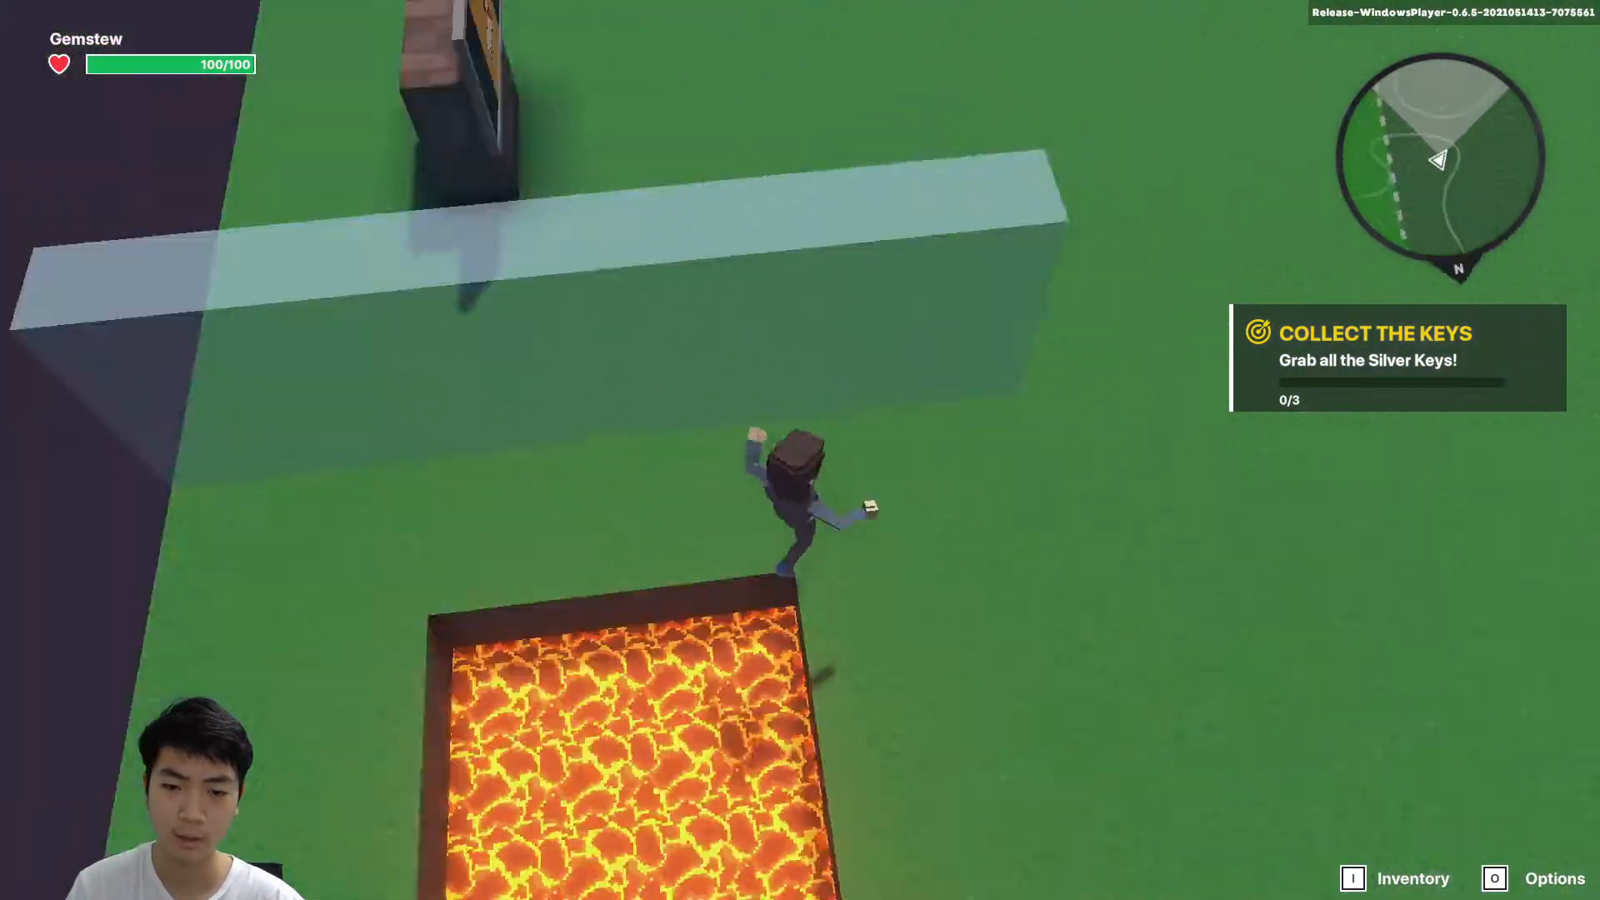
# Circle the lava pit and move the avatar into the lava to test the respawn.
pyautogui.press('w')
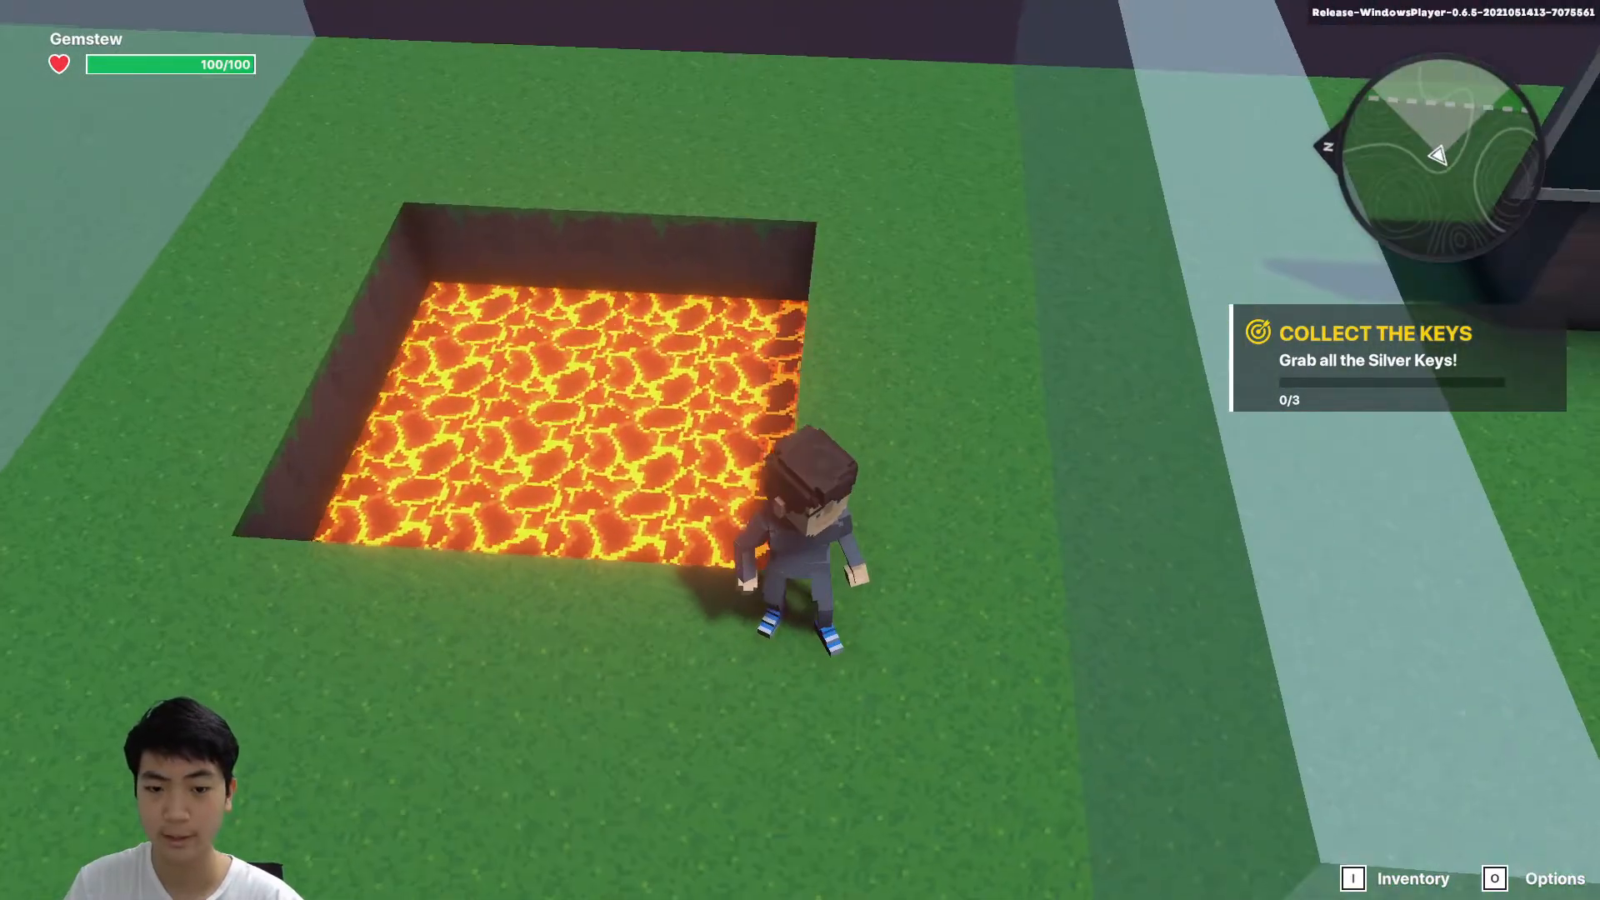
pyautogui.press('w')
pyautogui.press('space')
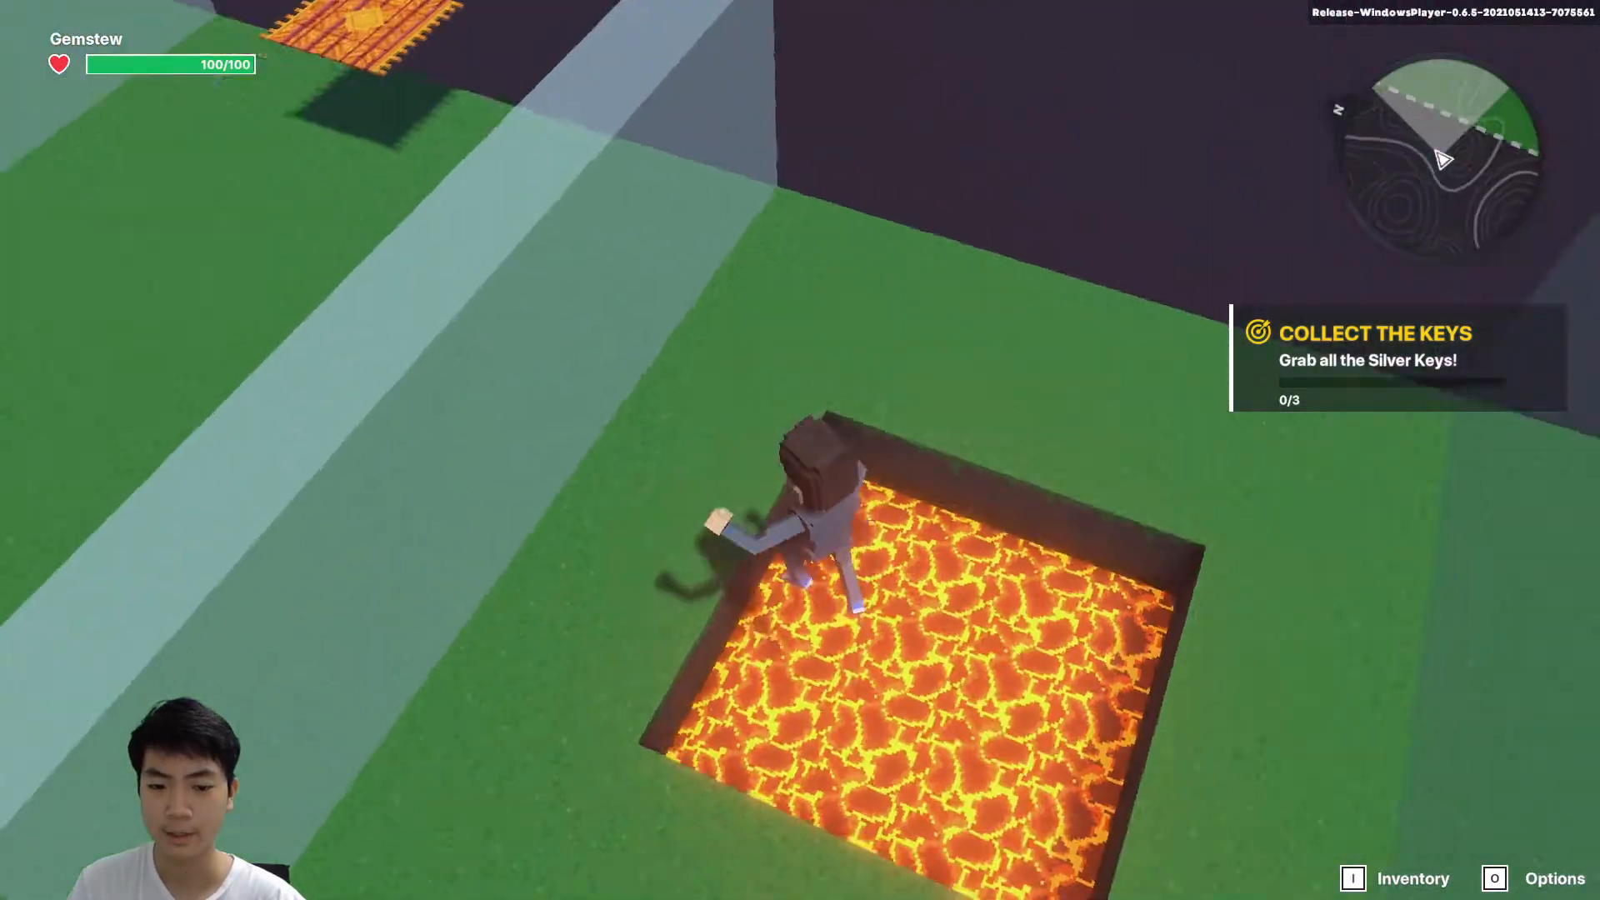
pyautogui.press('a')
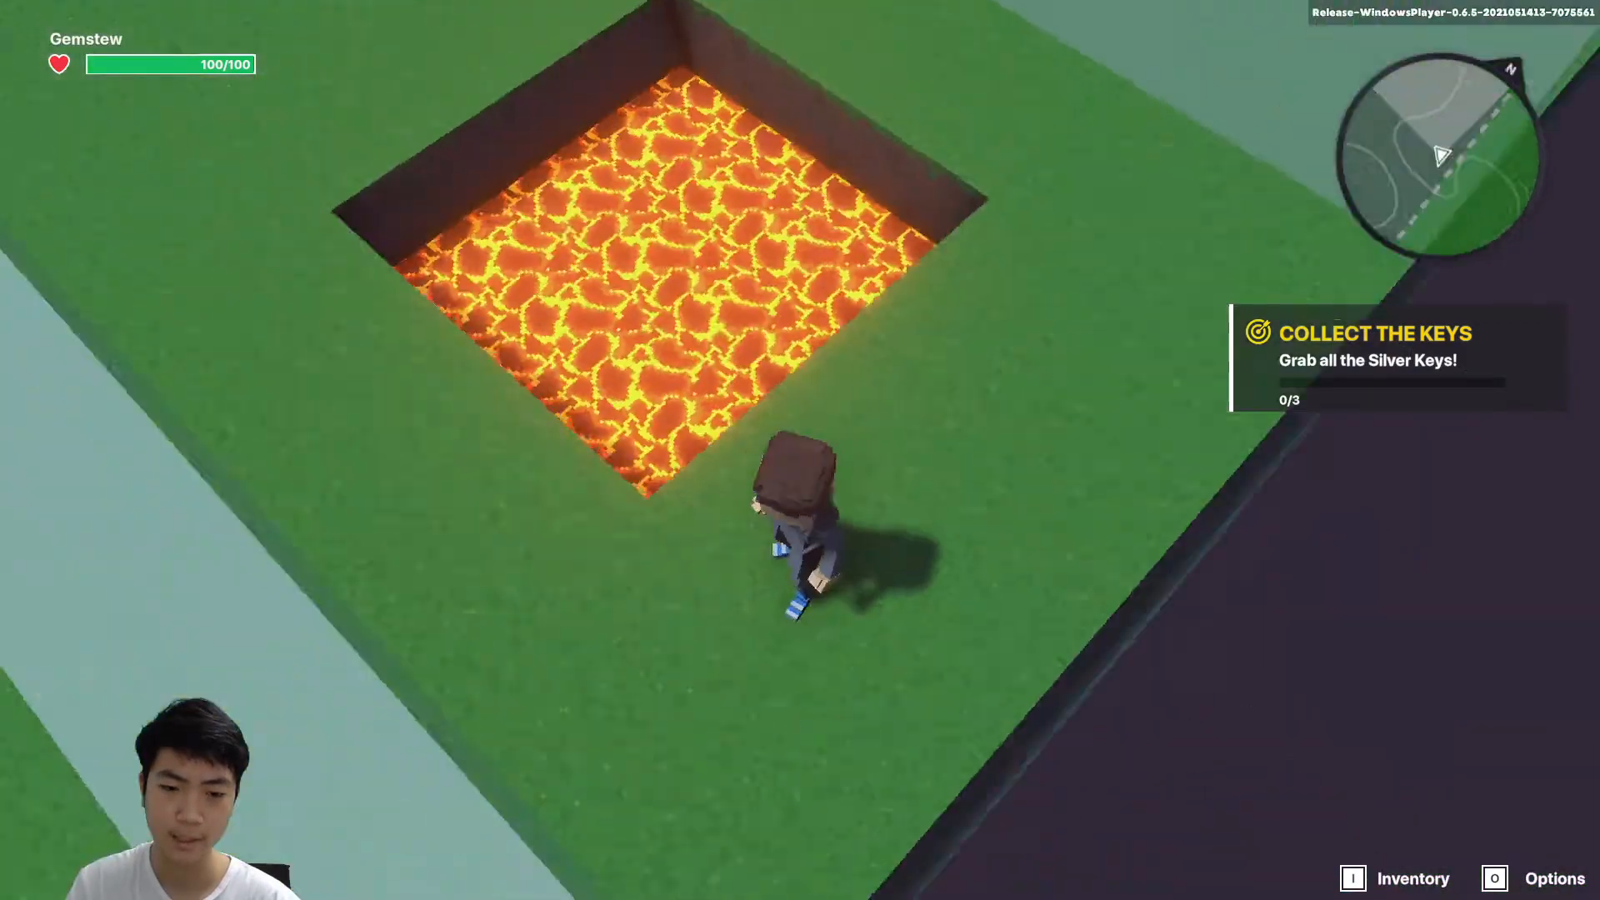
pyautogui.press('w')
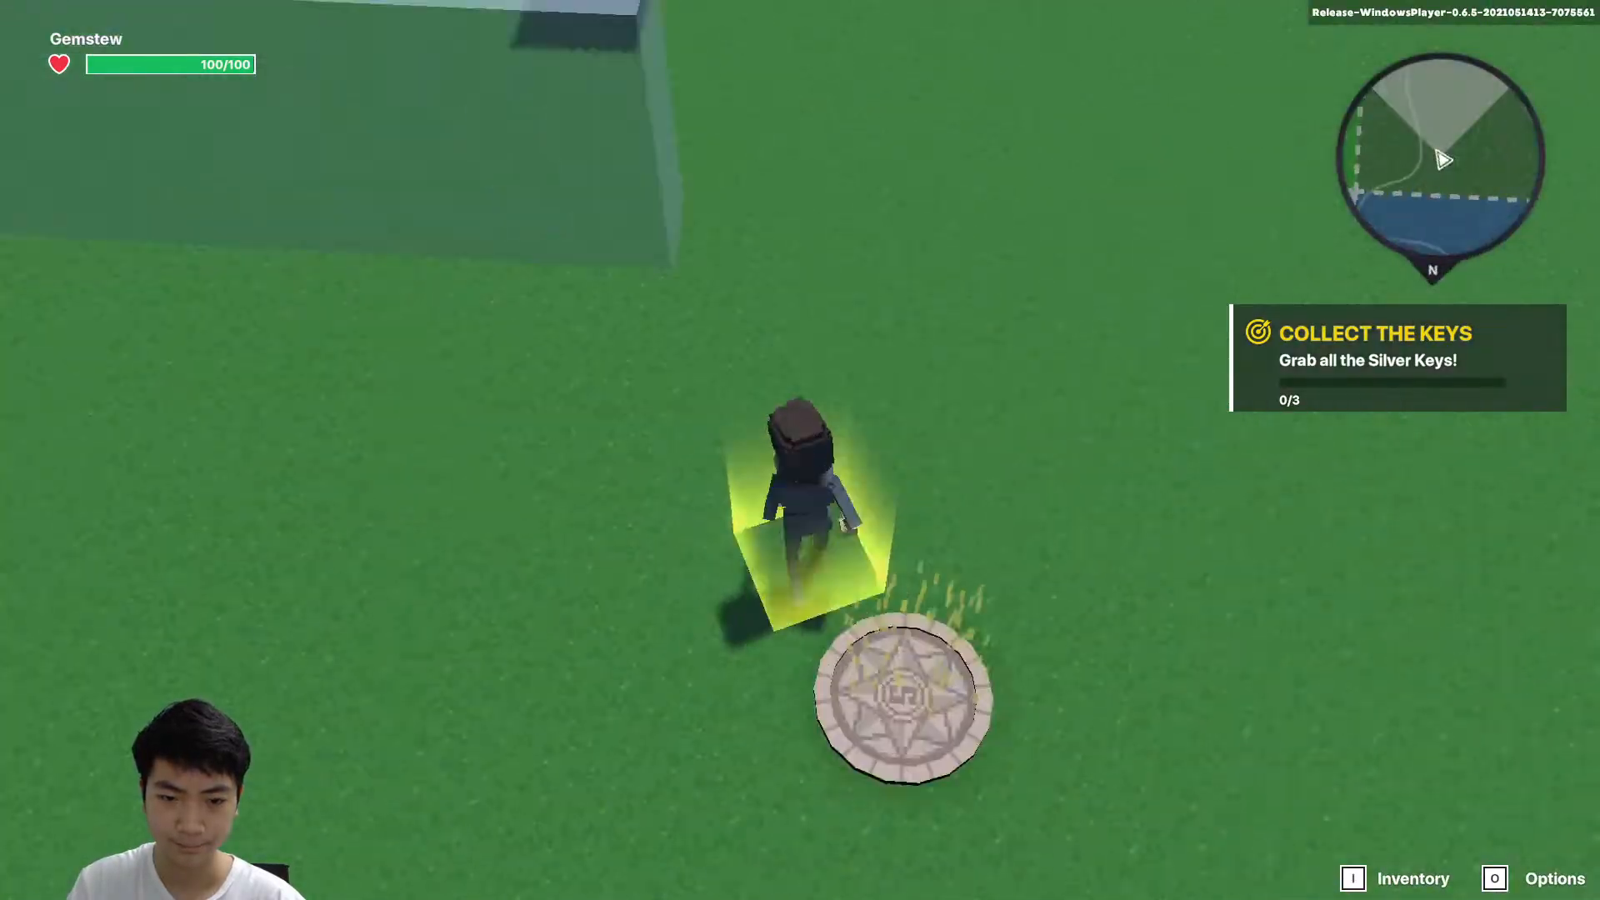
# Return the avatar from the spawn point to the lava pit, leap over the lava and circle the pit.
pyautogui.press('w')
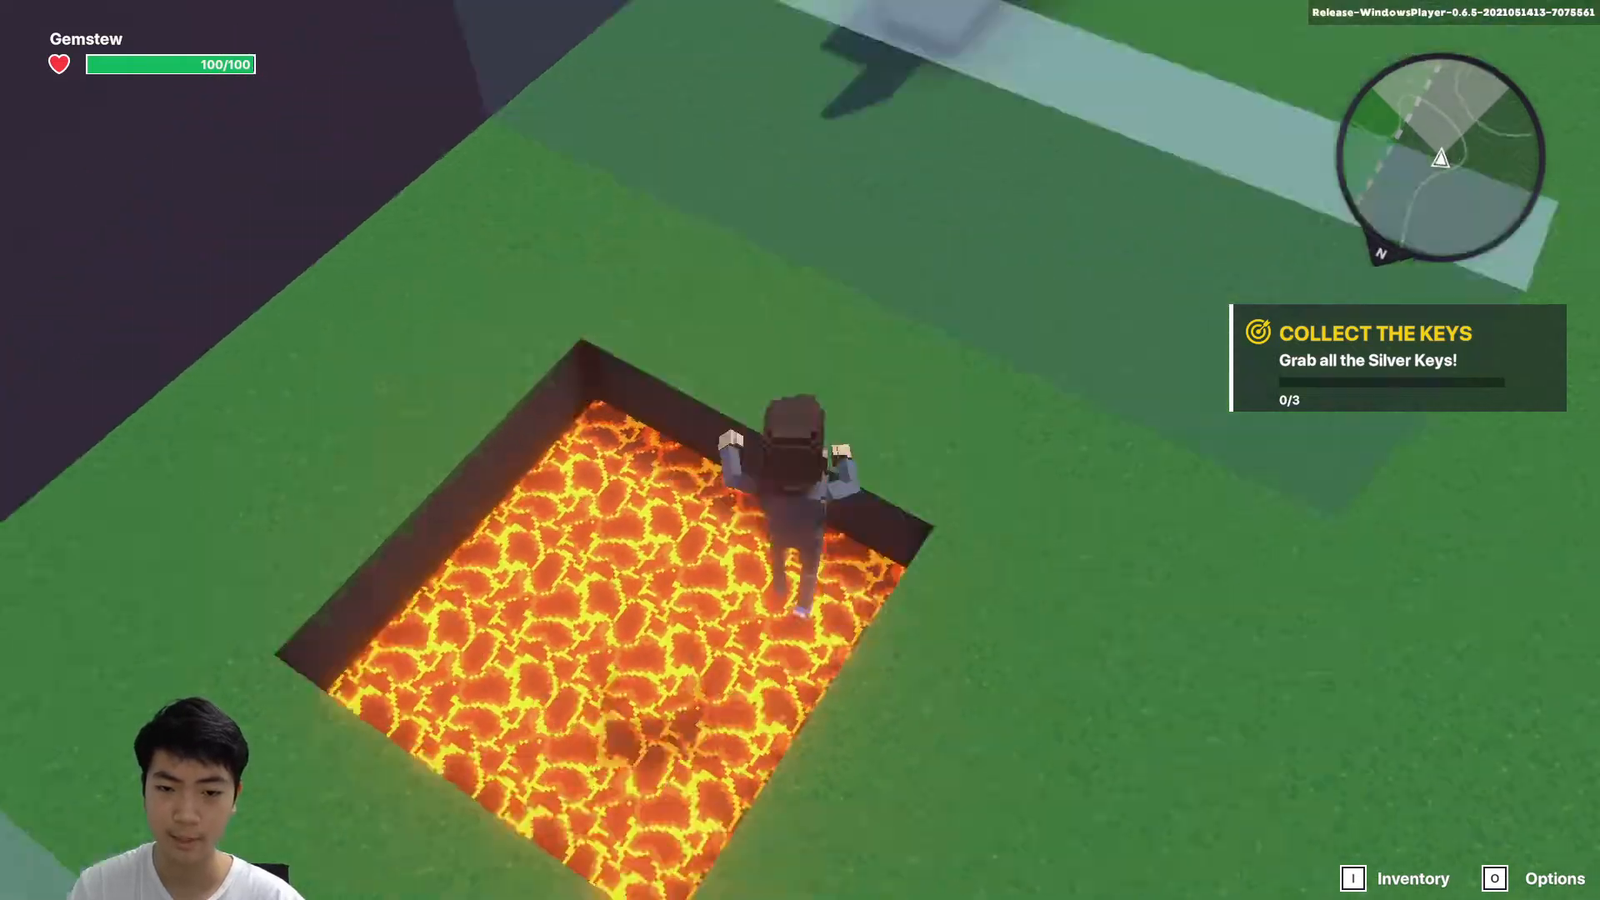
pyautogui.press('w')
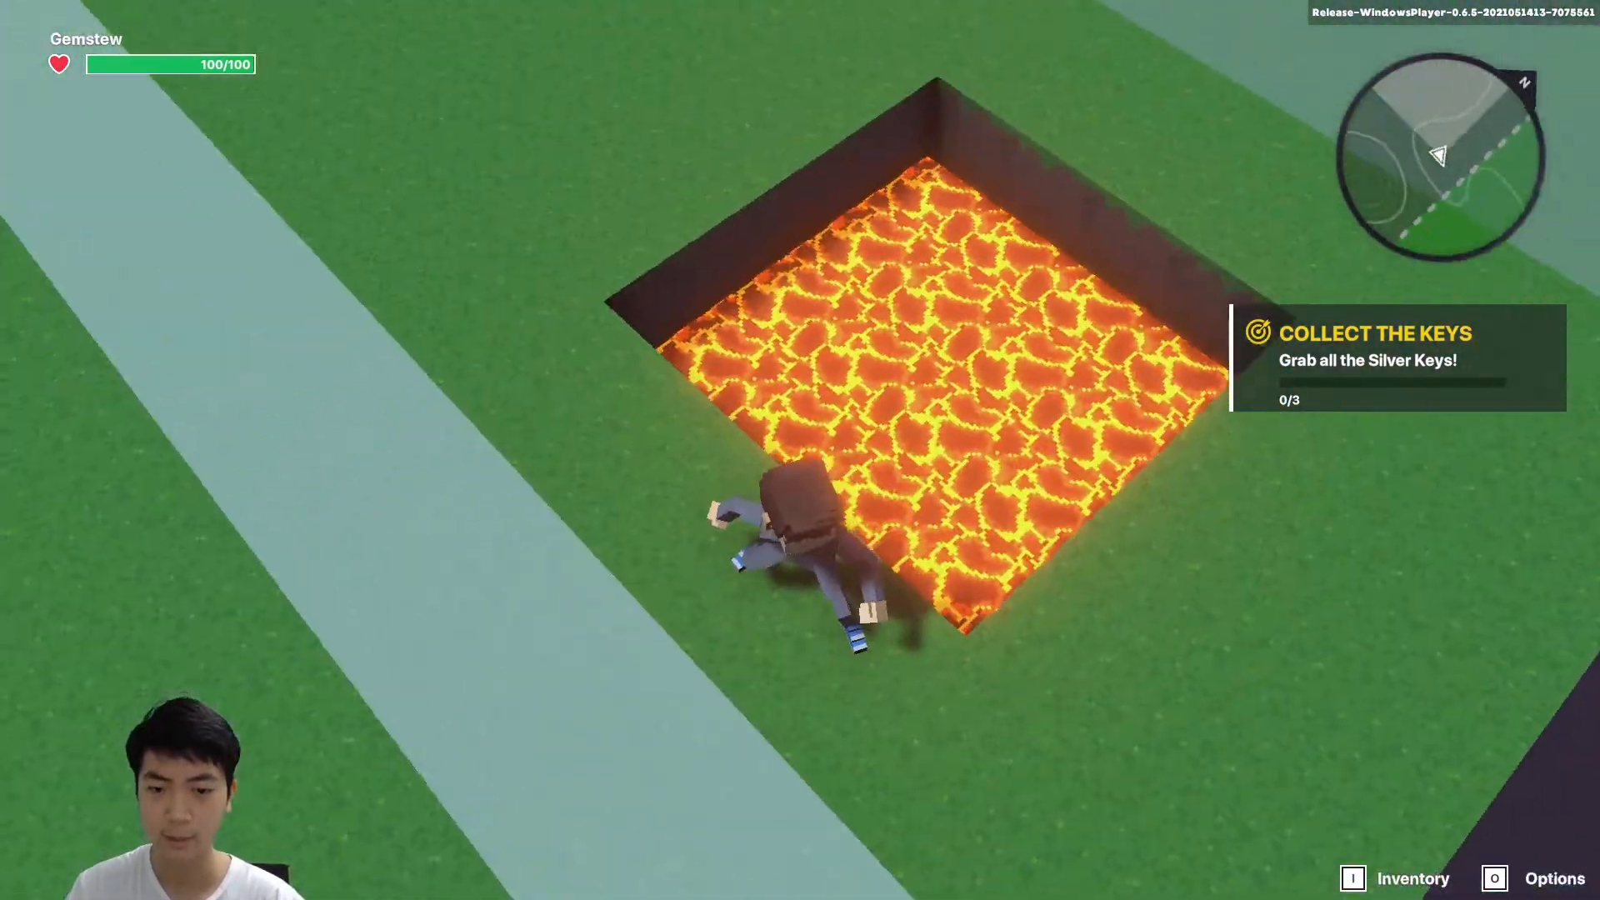
pyautogui.press('w')
pyautogui.press('w')
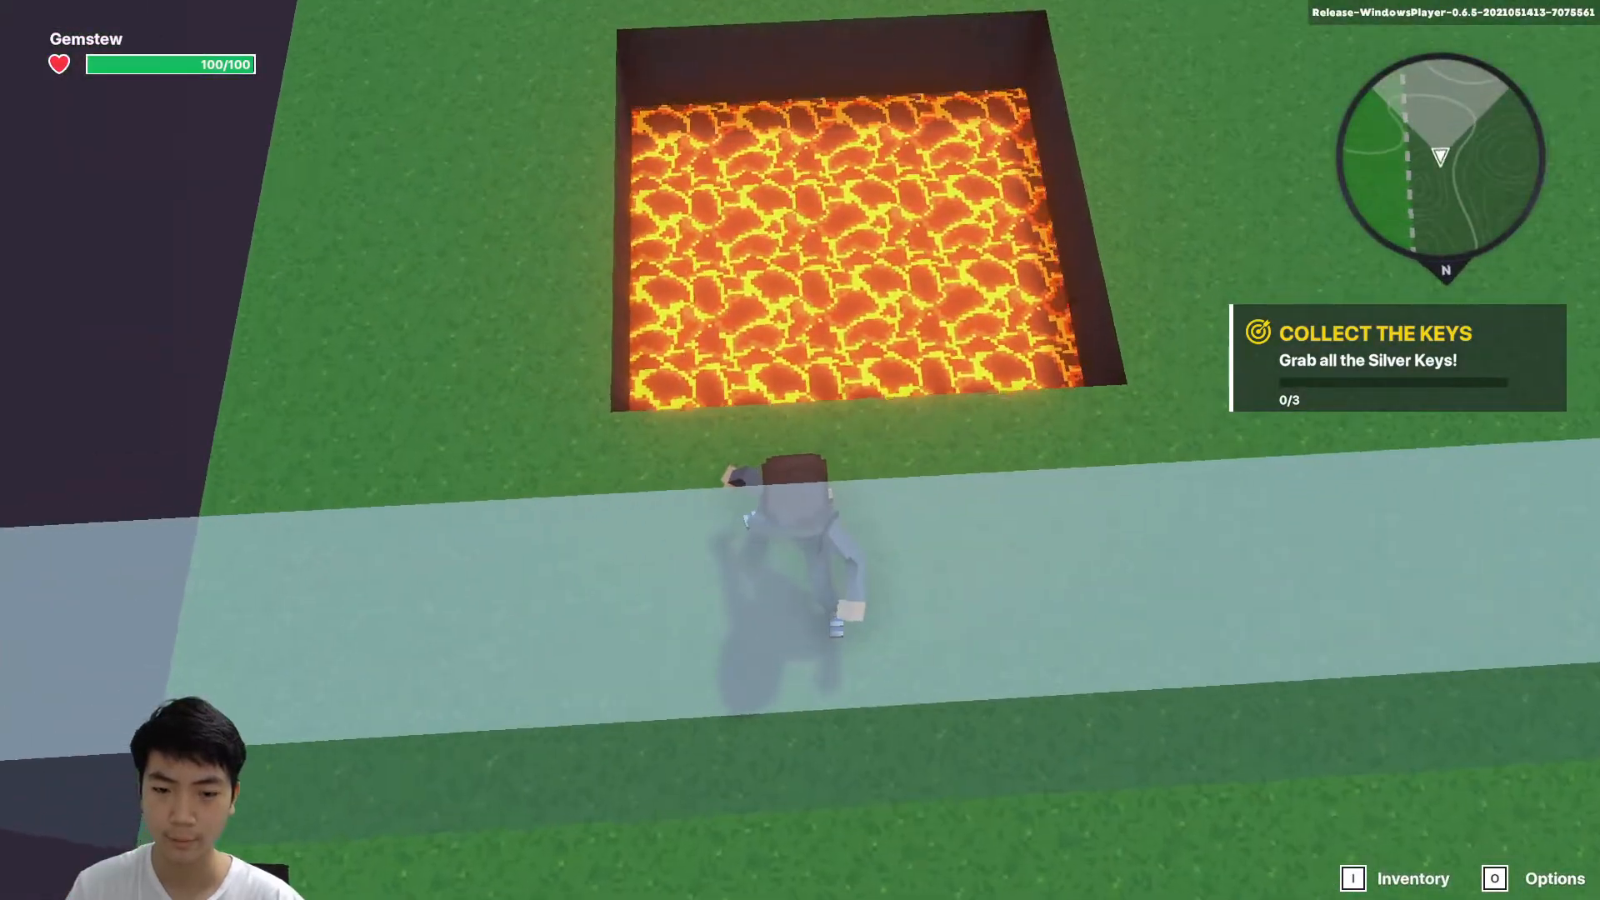
pyautogui.press('w')
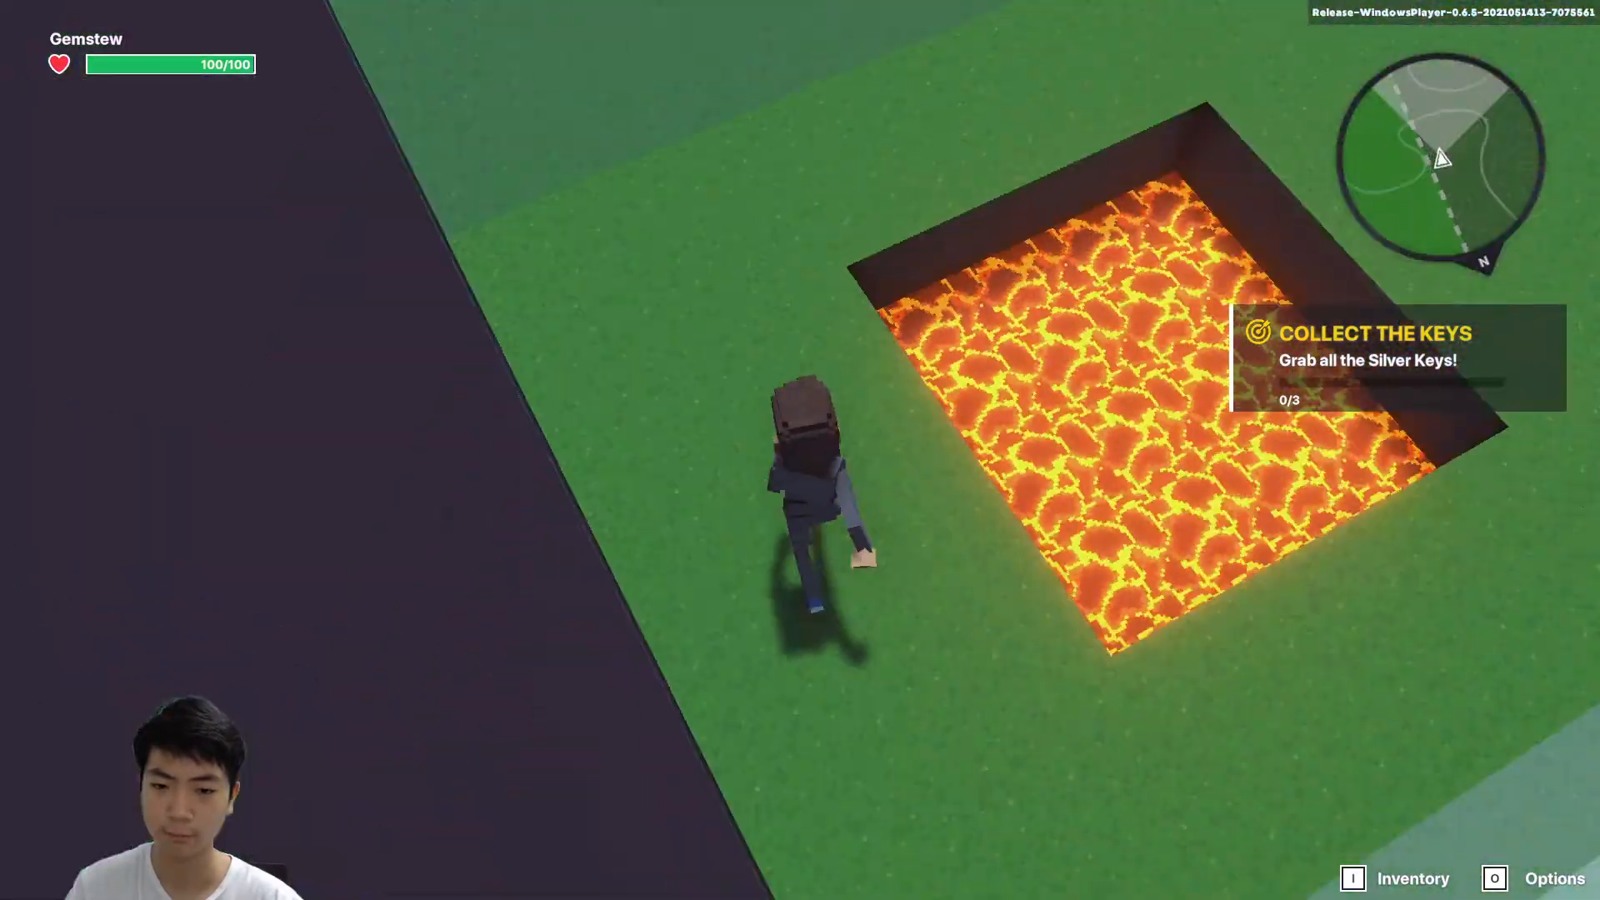
pyautogui.press('w')
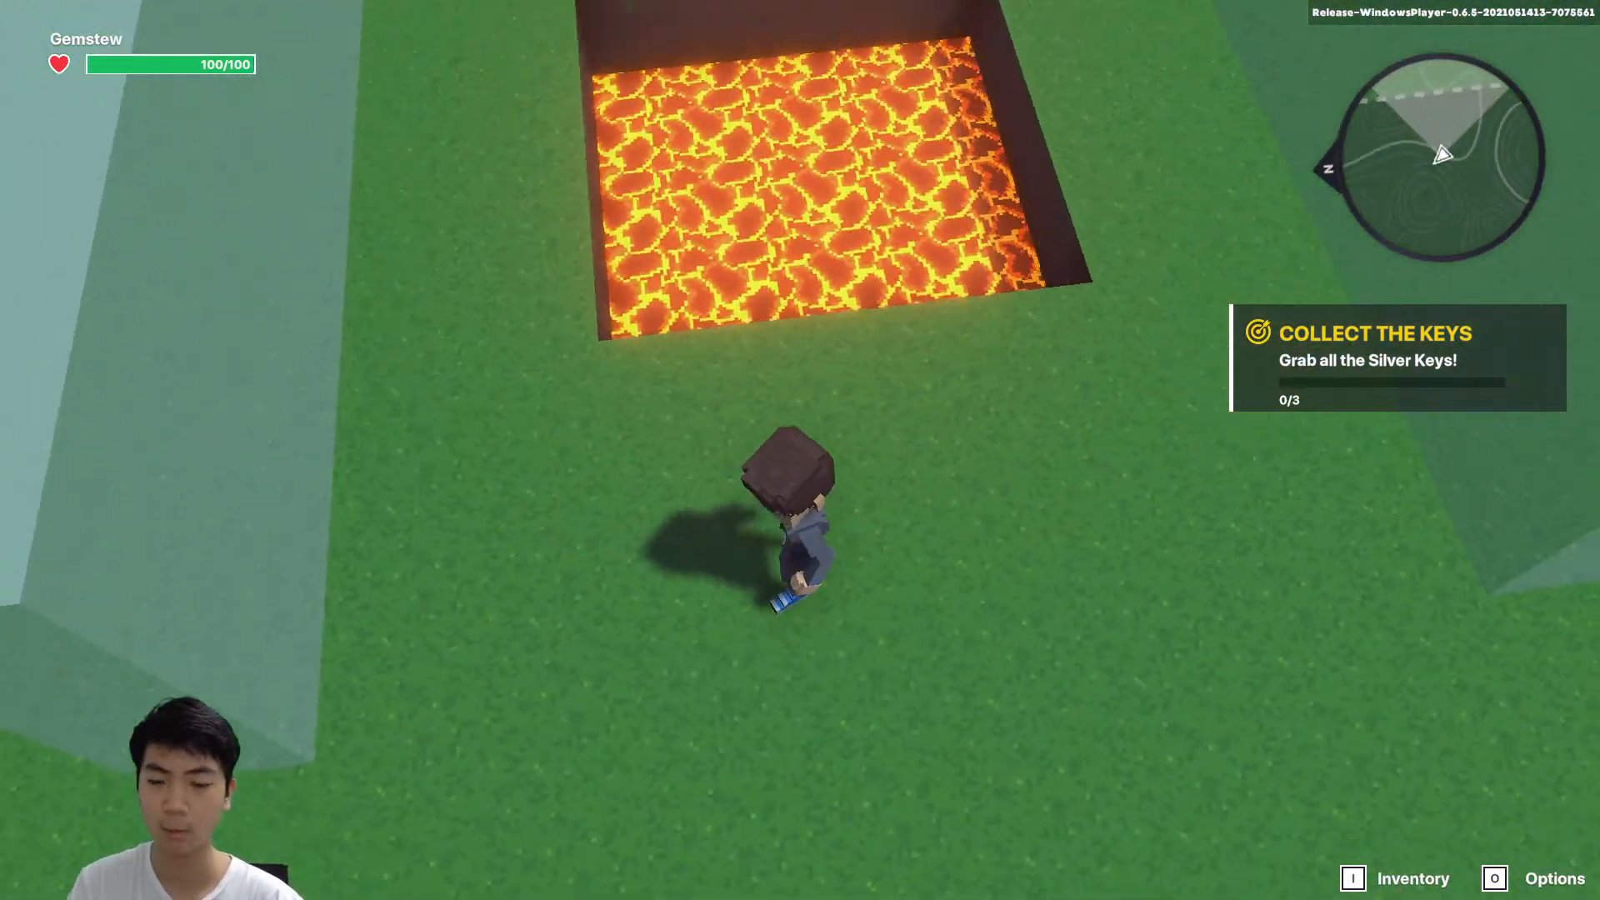
# Run the avatar up to the lava pit's edge, jump across it and continue along the pit's side.
pyautogui.press('w')
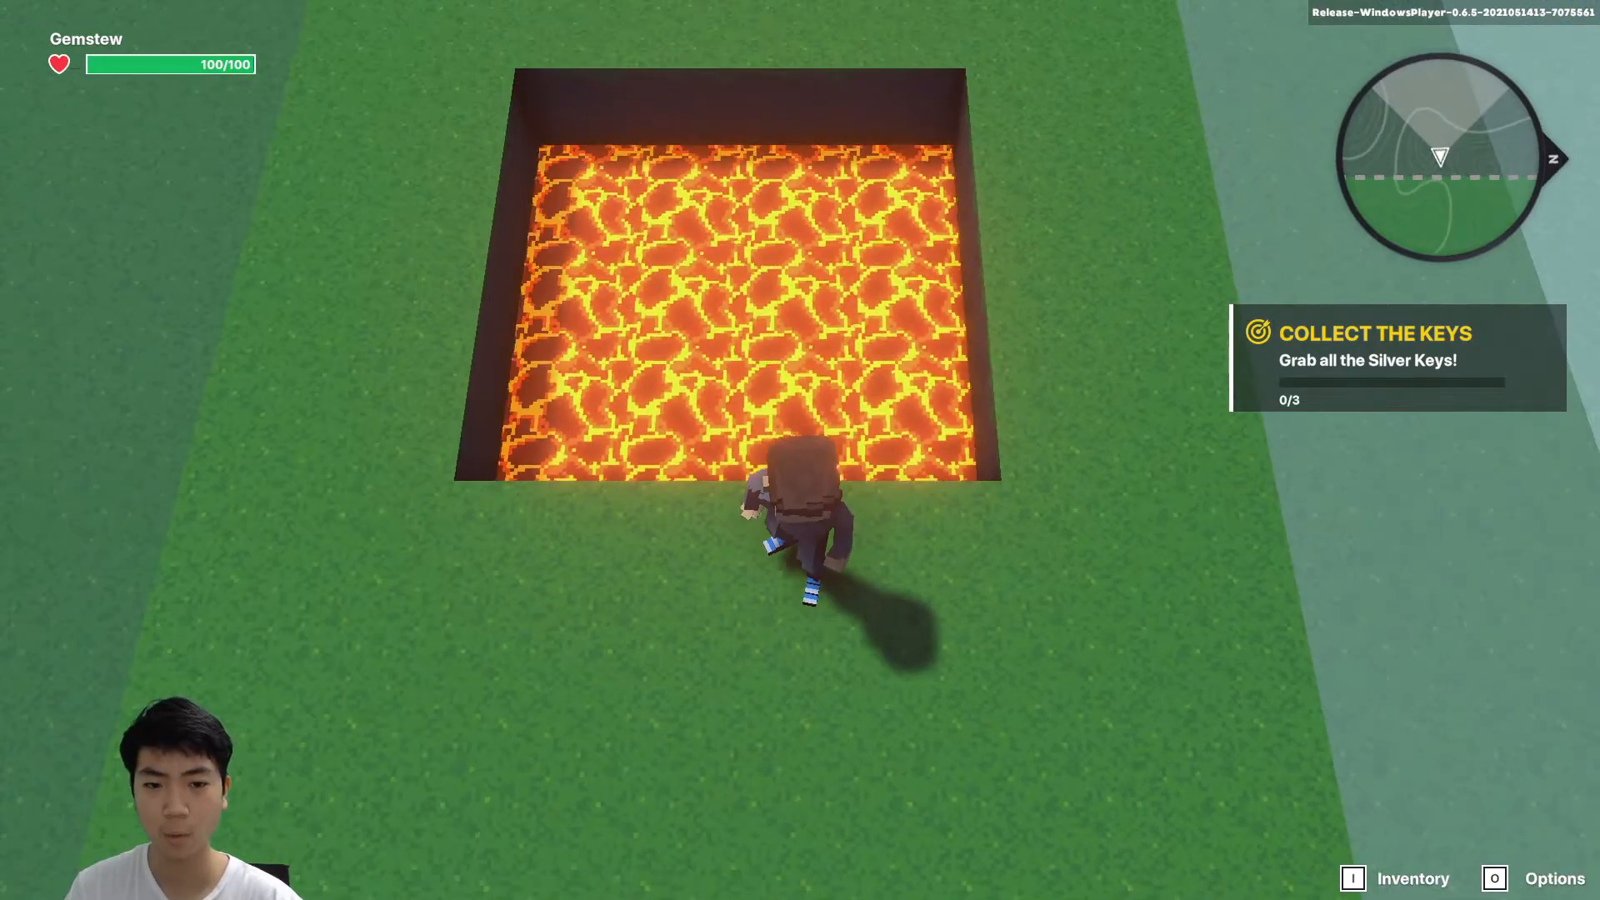
pyautogui.press('w')
pyautogui.press('space')
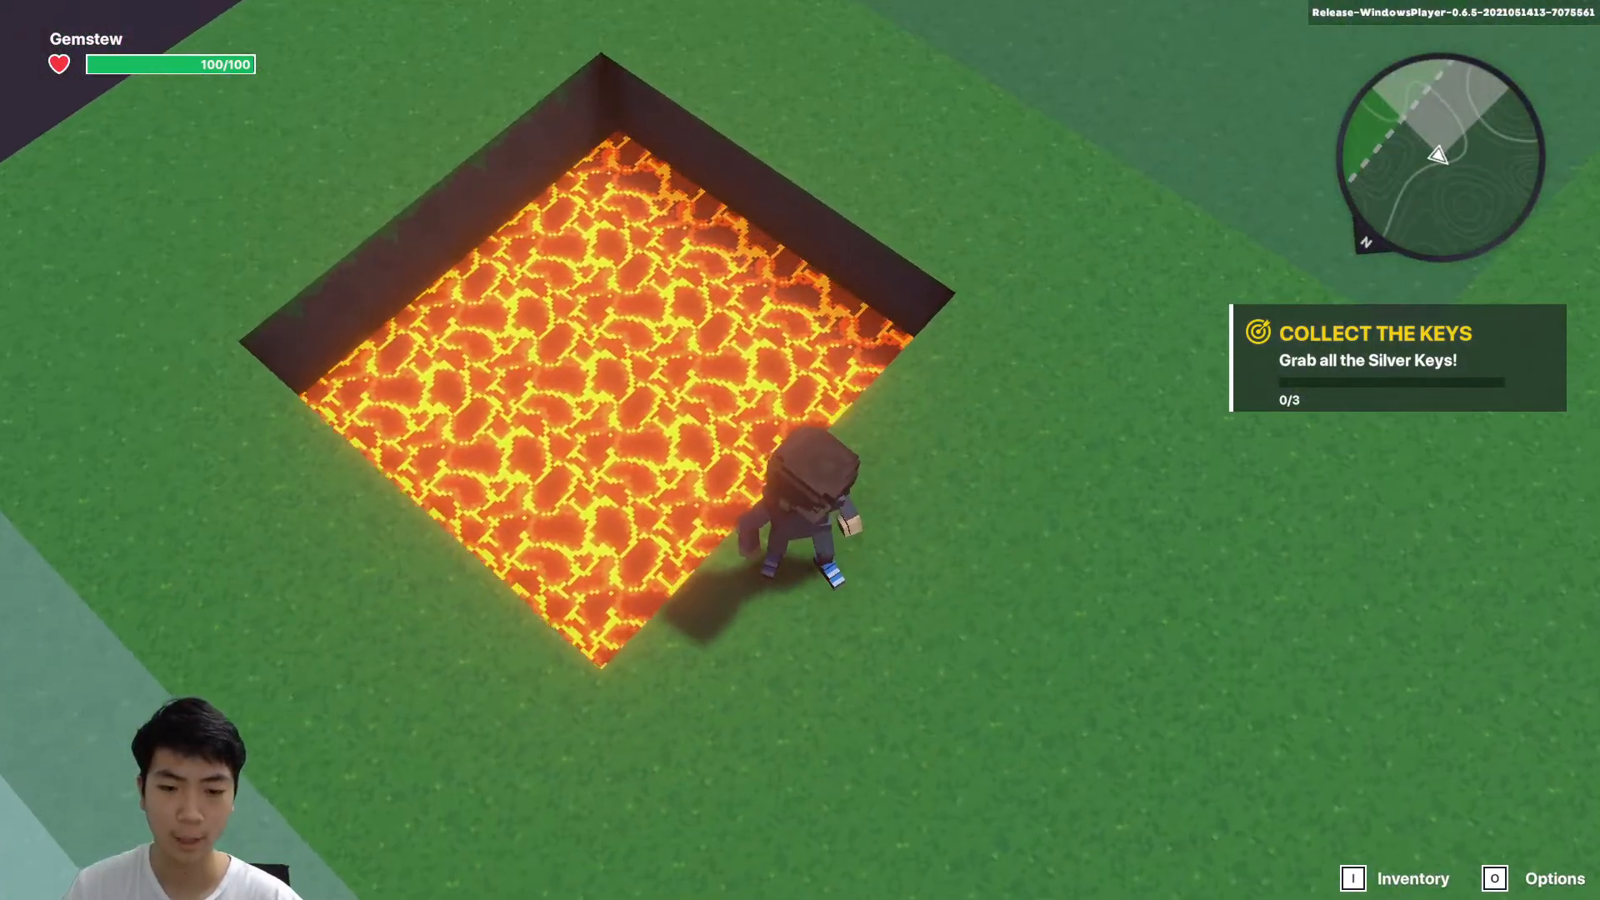
pyautogui.press('w')
pyautogui.press('w')
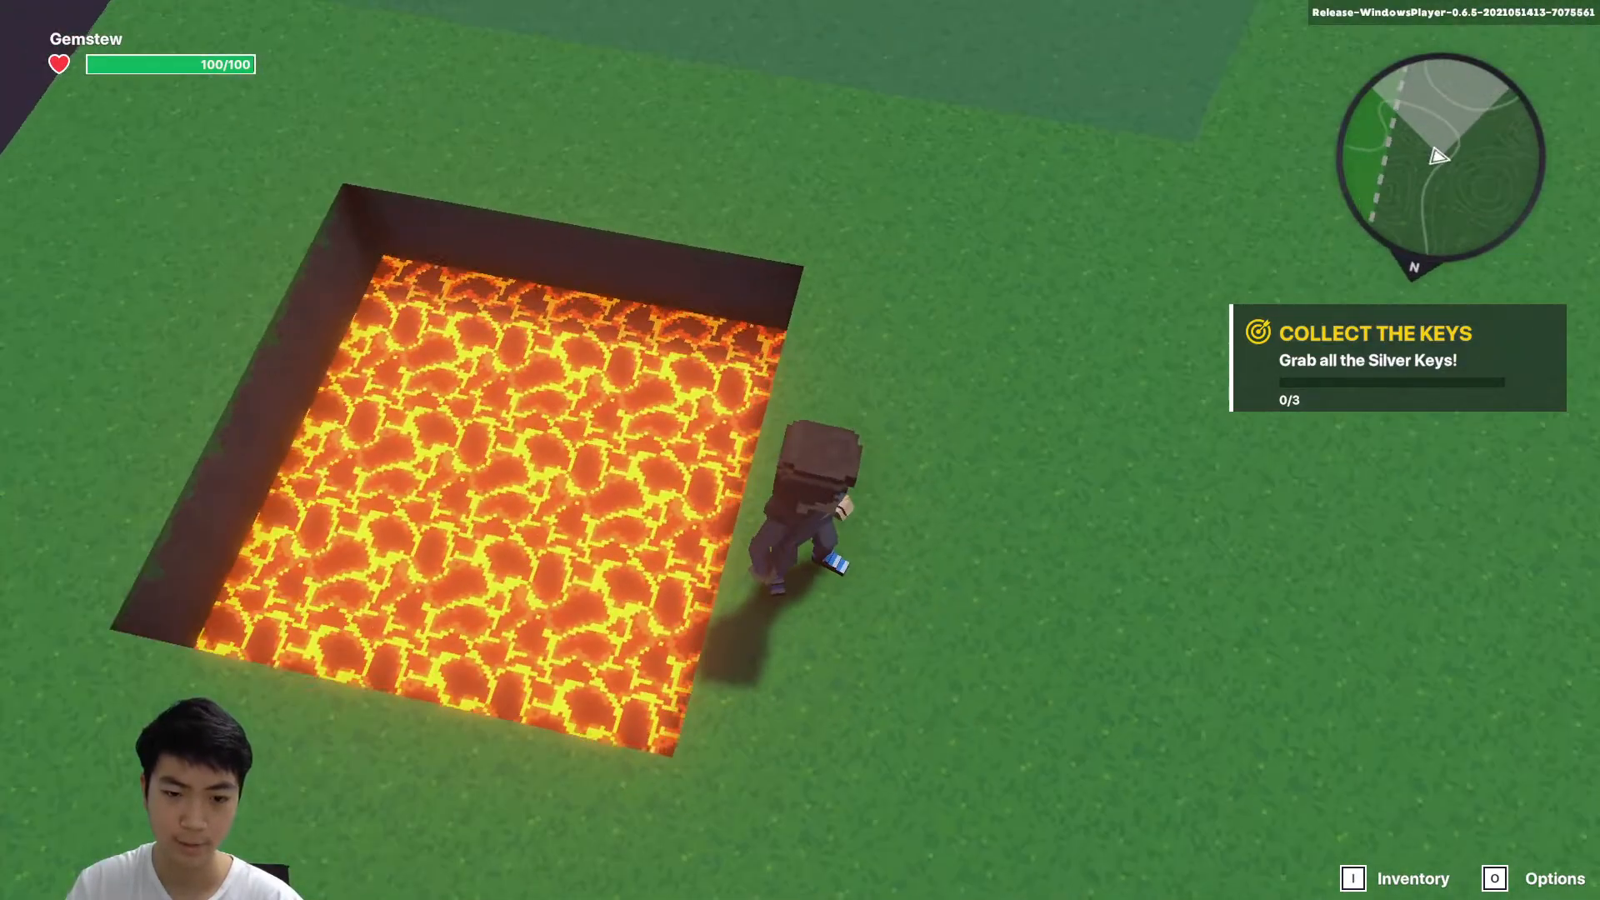
# Run the avatar to the screen with the dachshund picture and view it from several positions.
pyautogui.press('w')
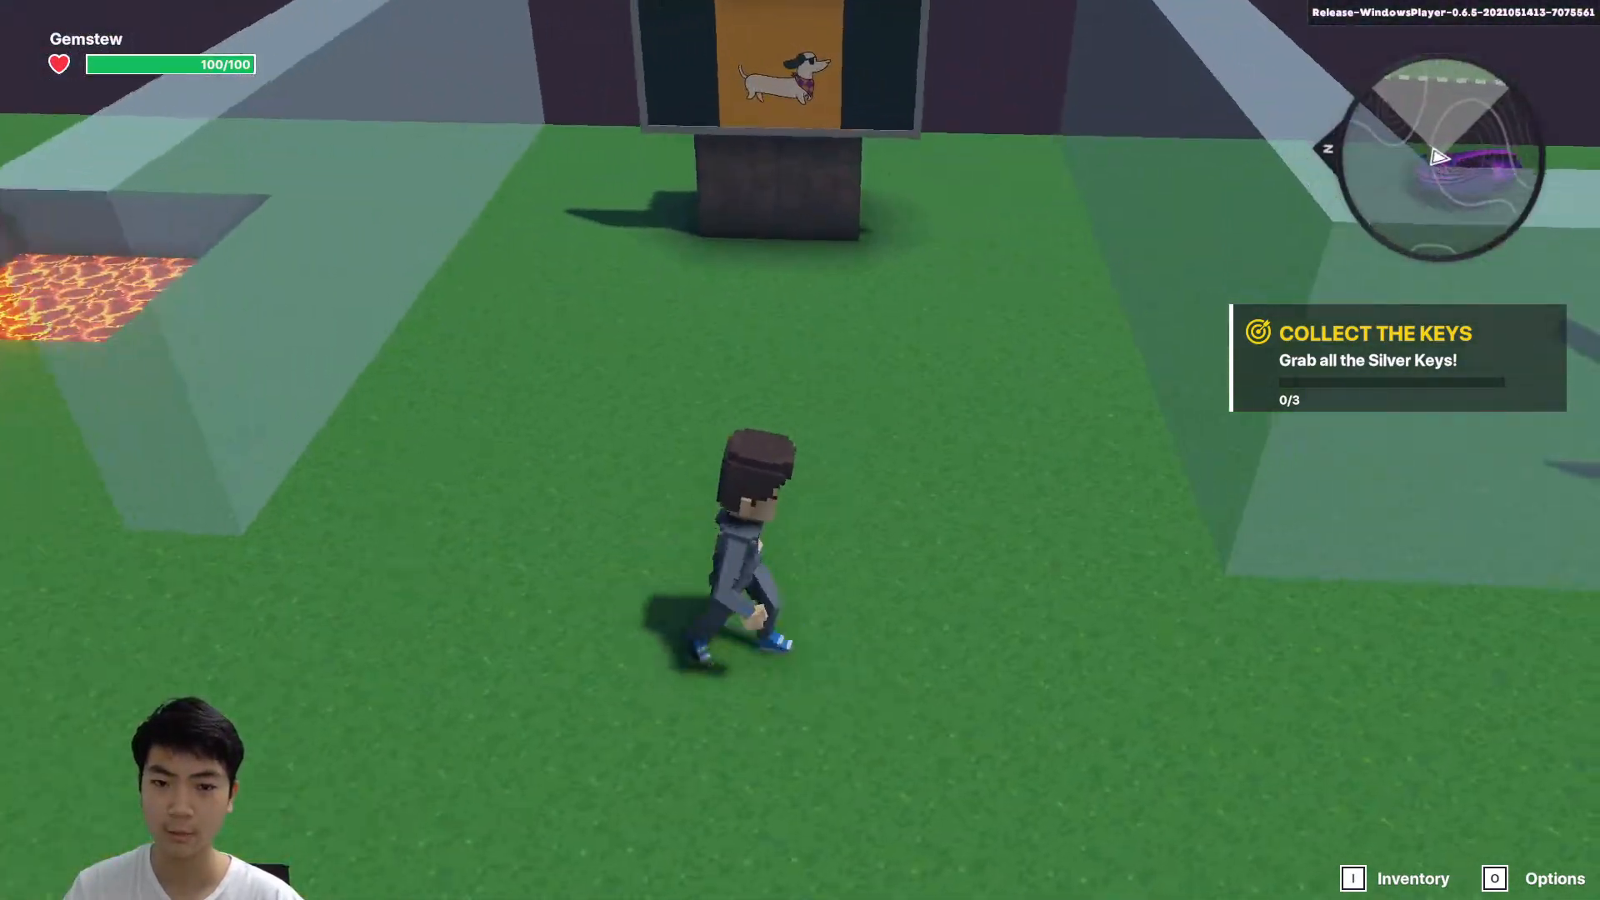
pyautogui.press('w')
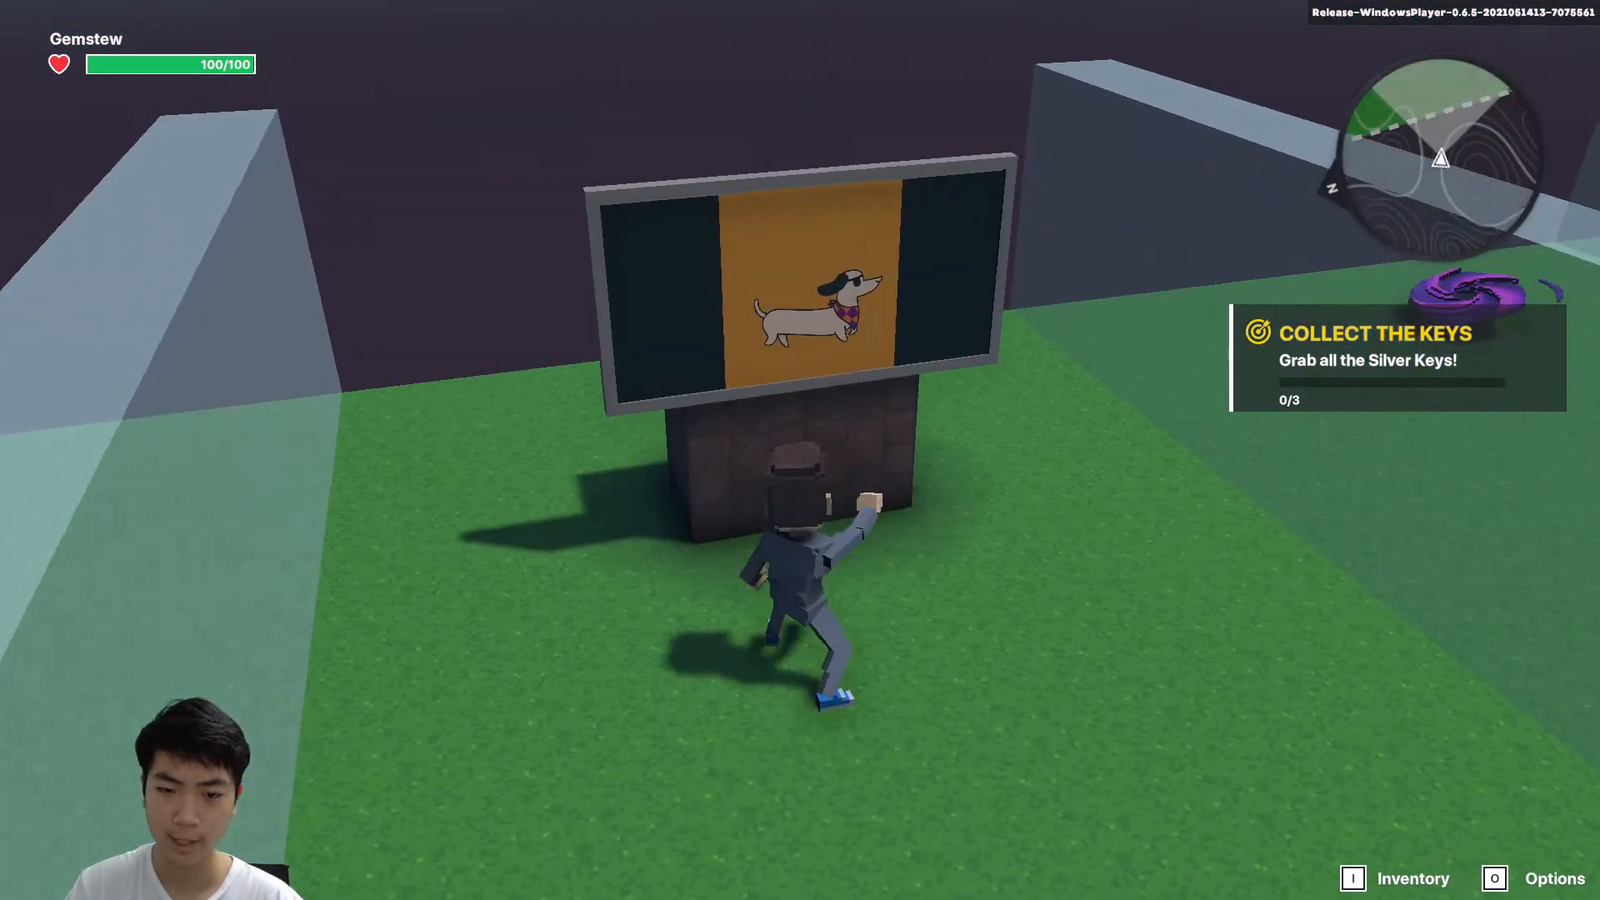
pyautogui.press('w')
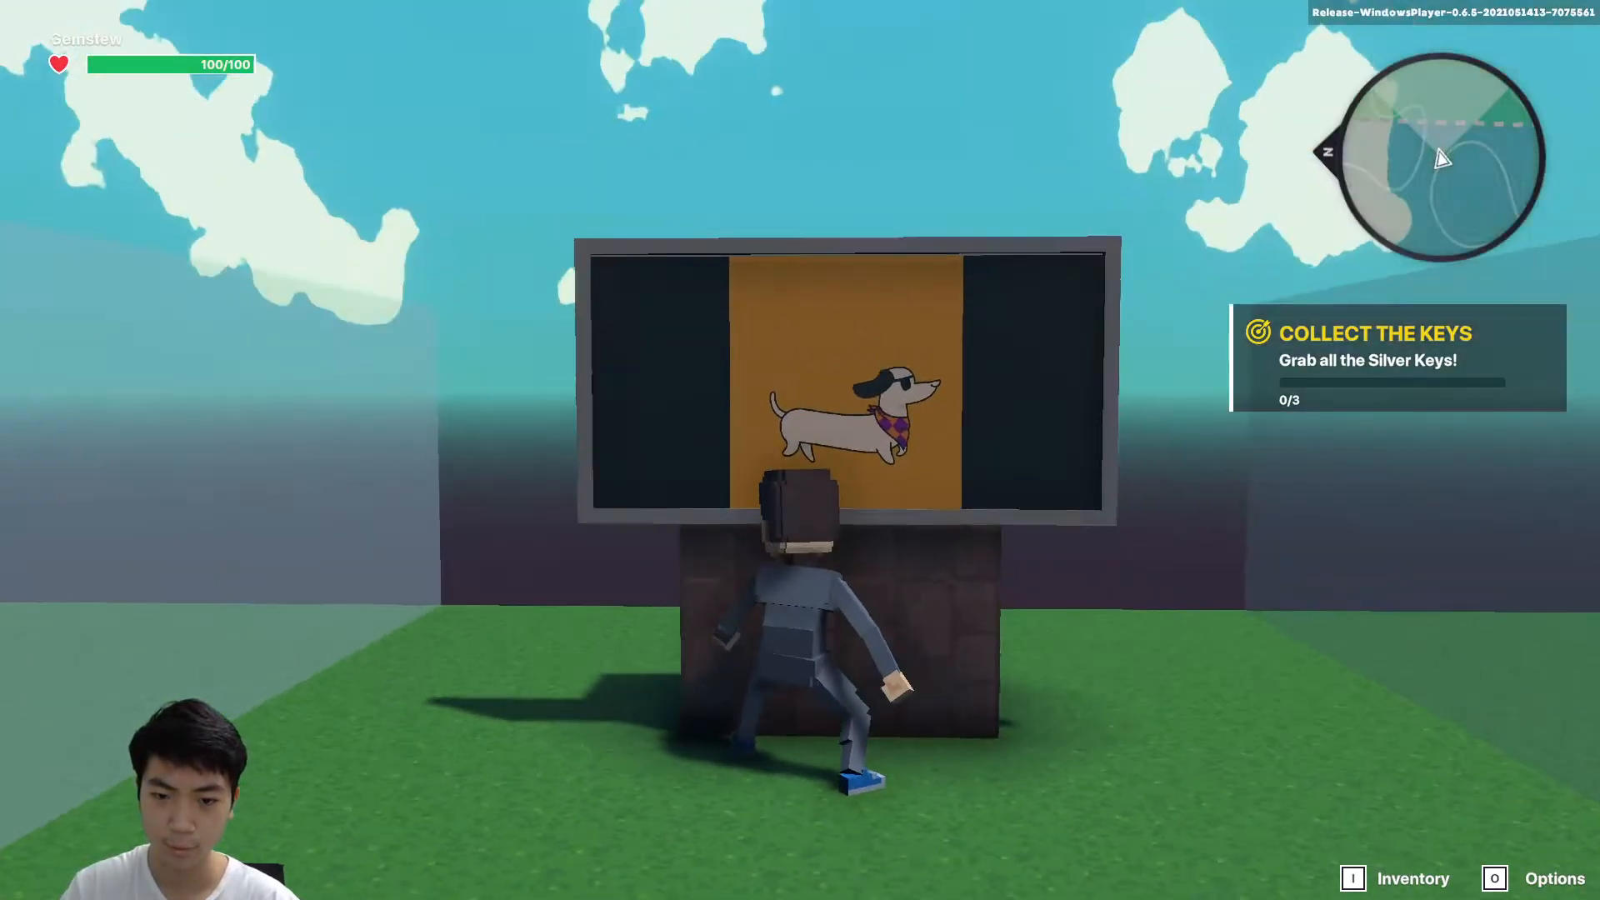
pyautogui.press('d')
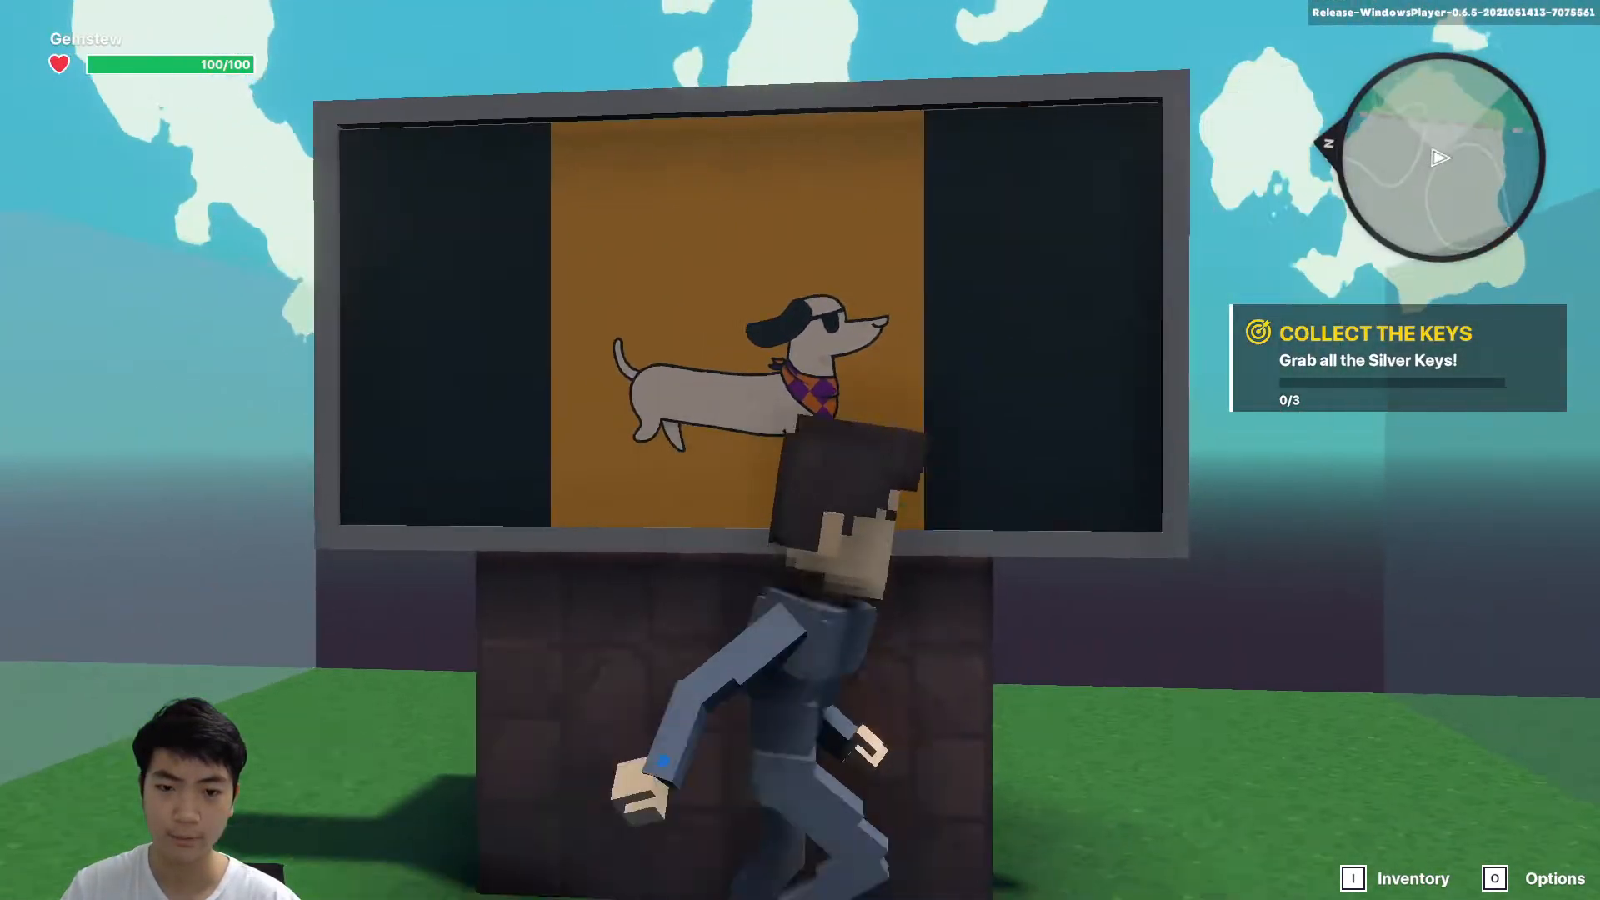
pyautogui.press('a')
pyautogui.press('s')
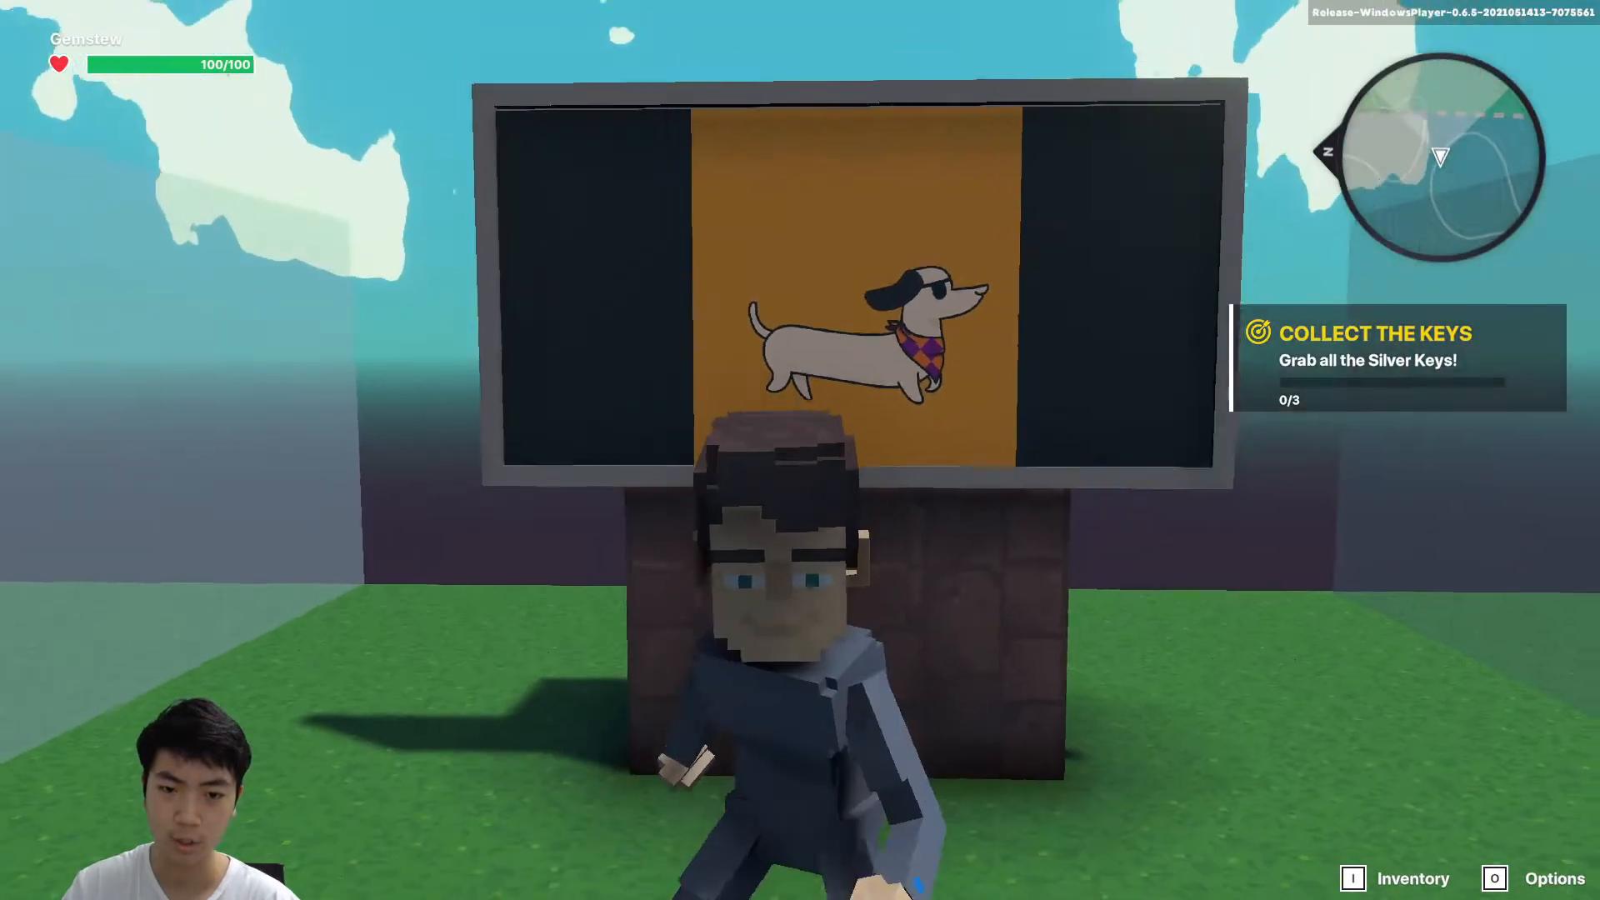
pyautogui.press('s')
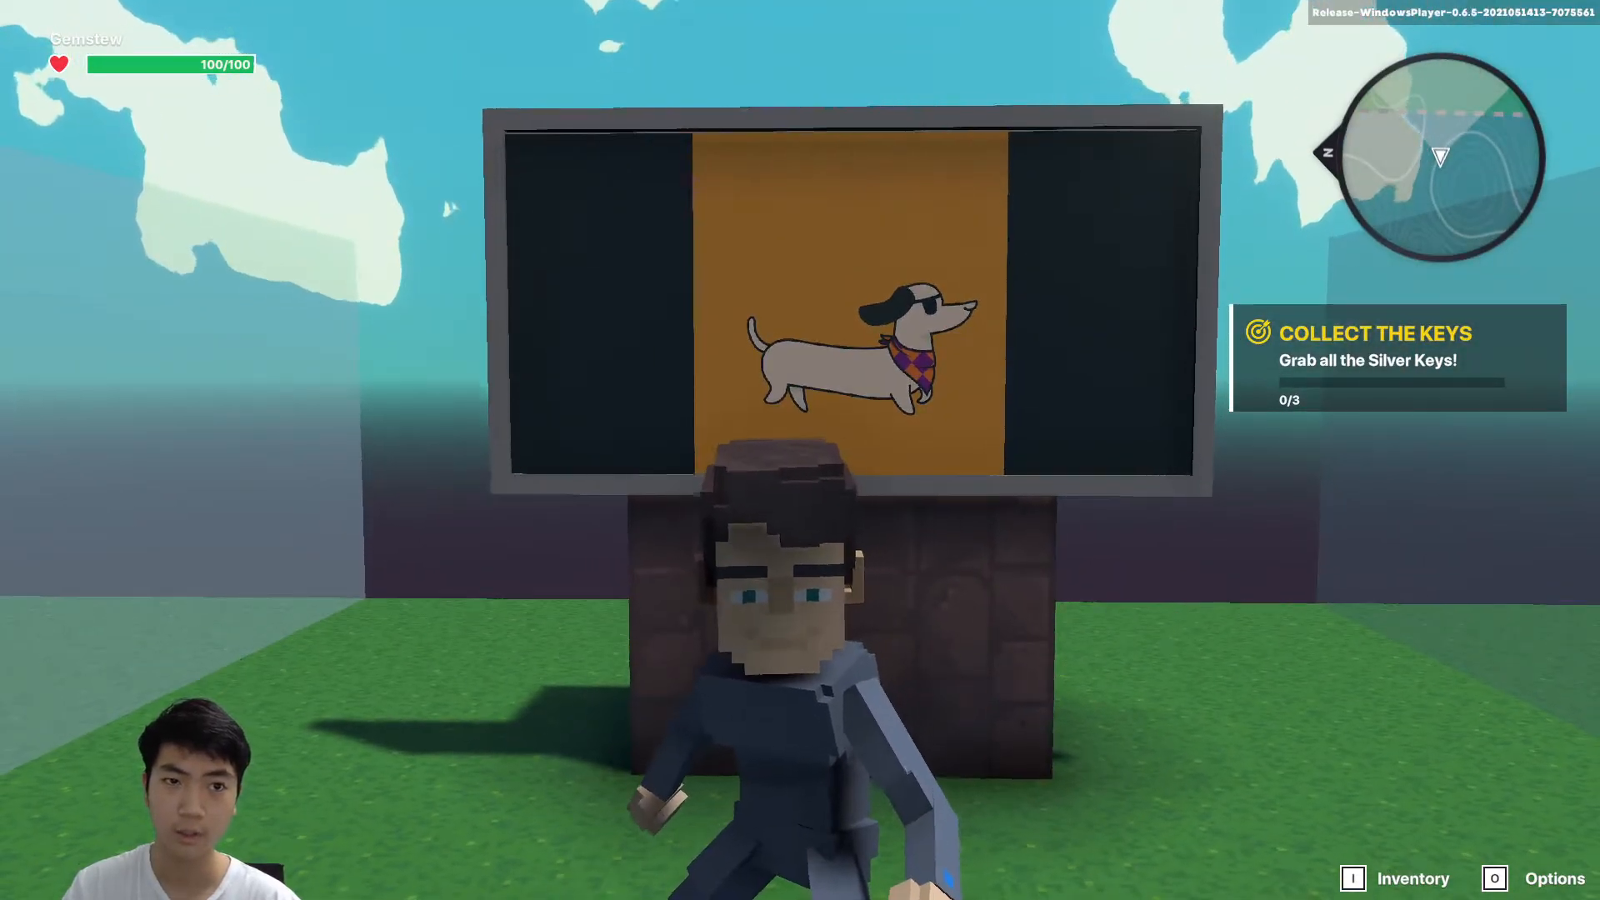
pyautogui.press('w')
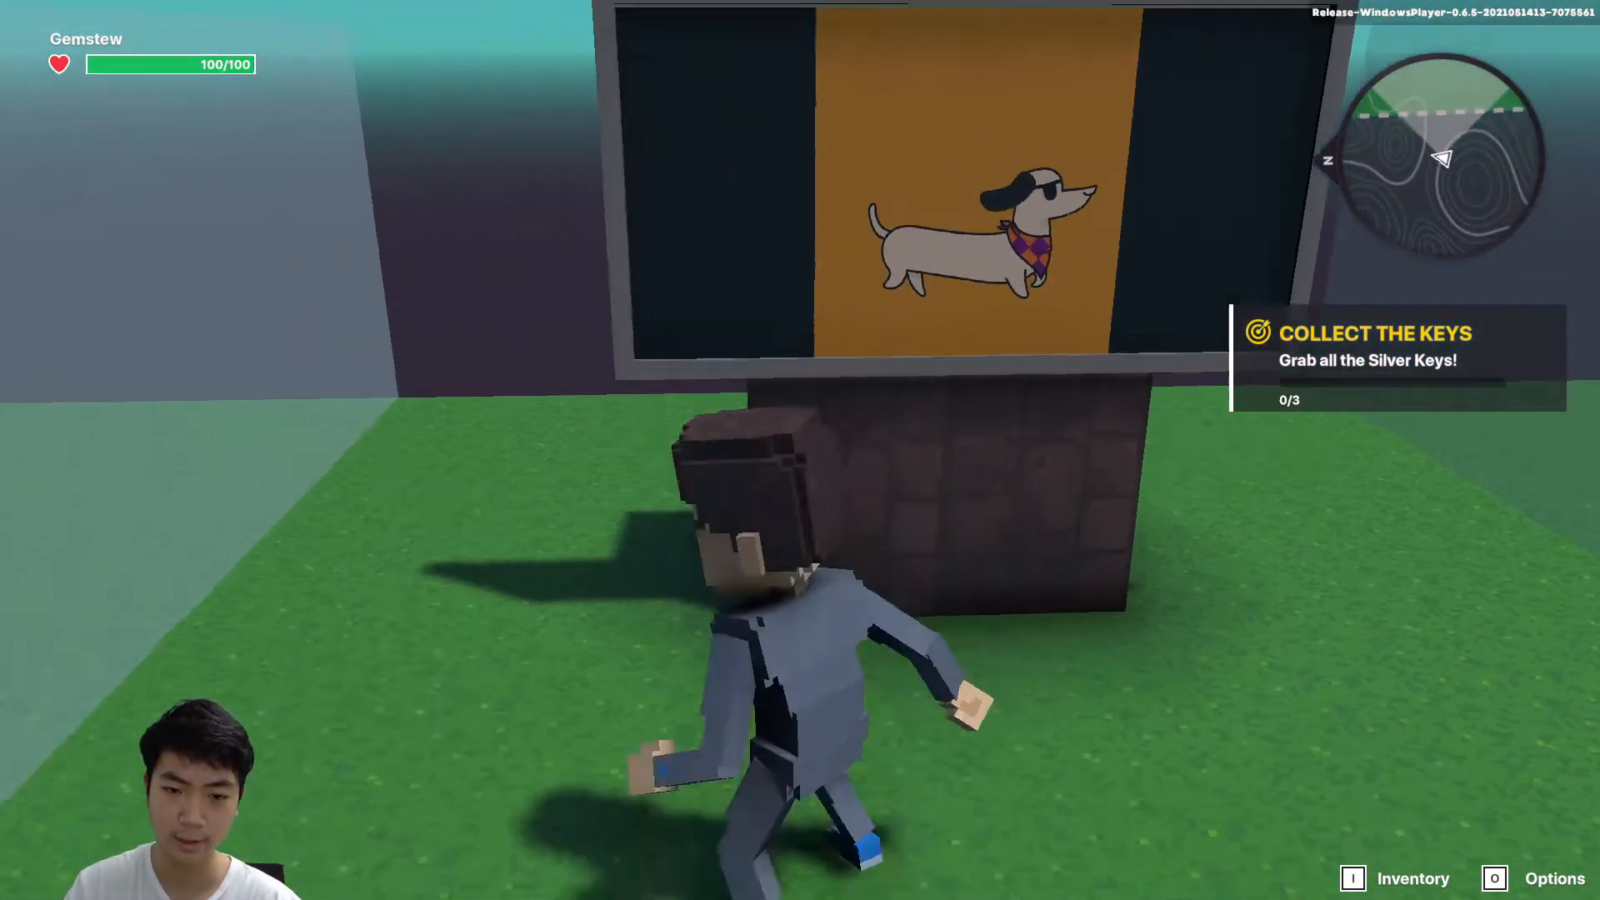
pyautogui.press('s')
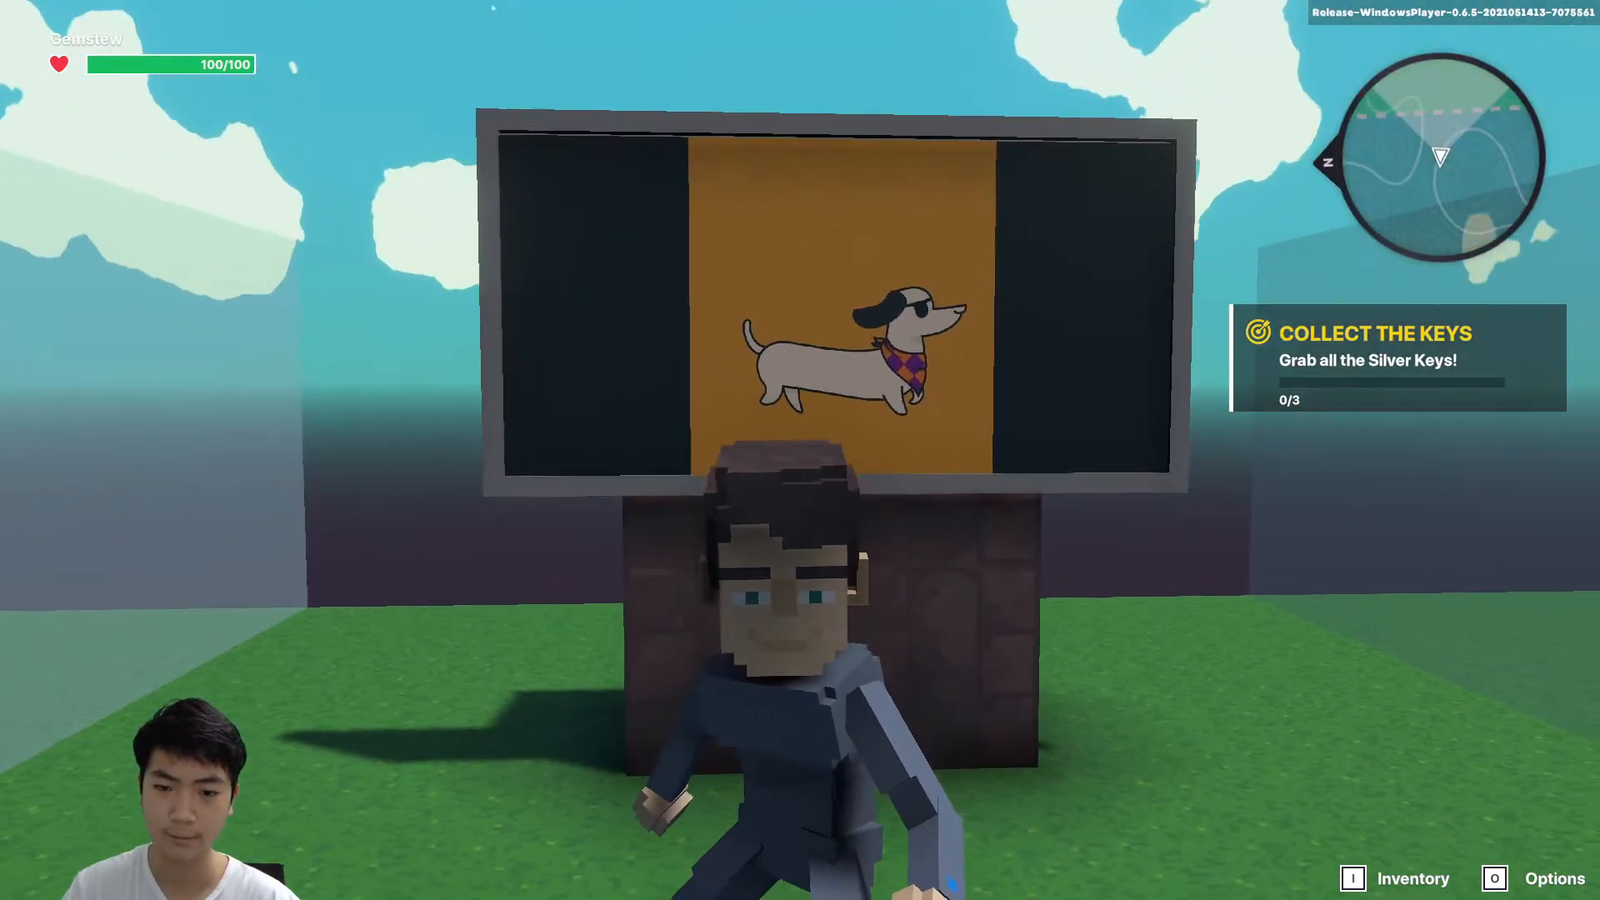
# Run to the Healer's glass enclosure, climb over its wall by the ladder and fight the purple swirling enemy.
pyautogui.press('w')
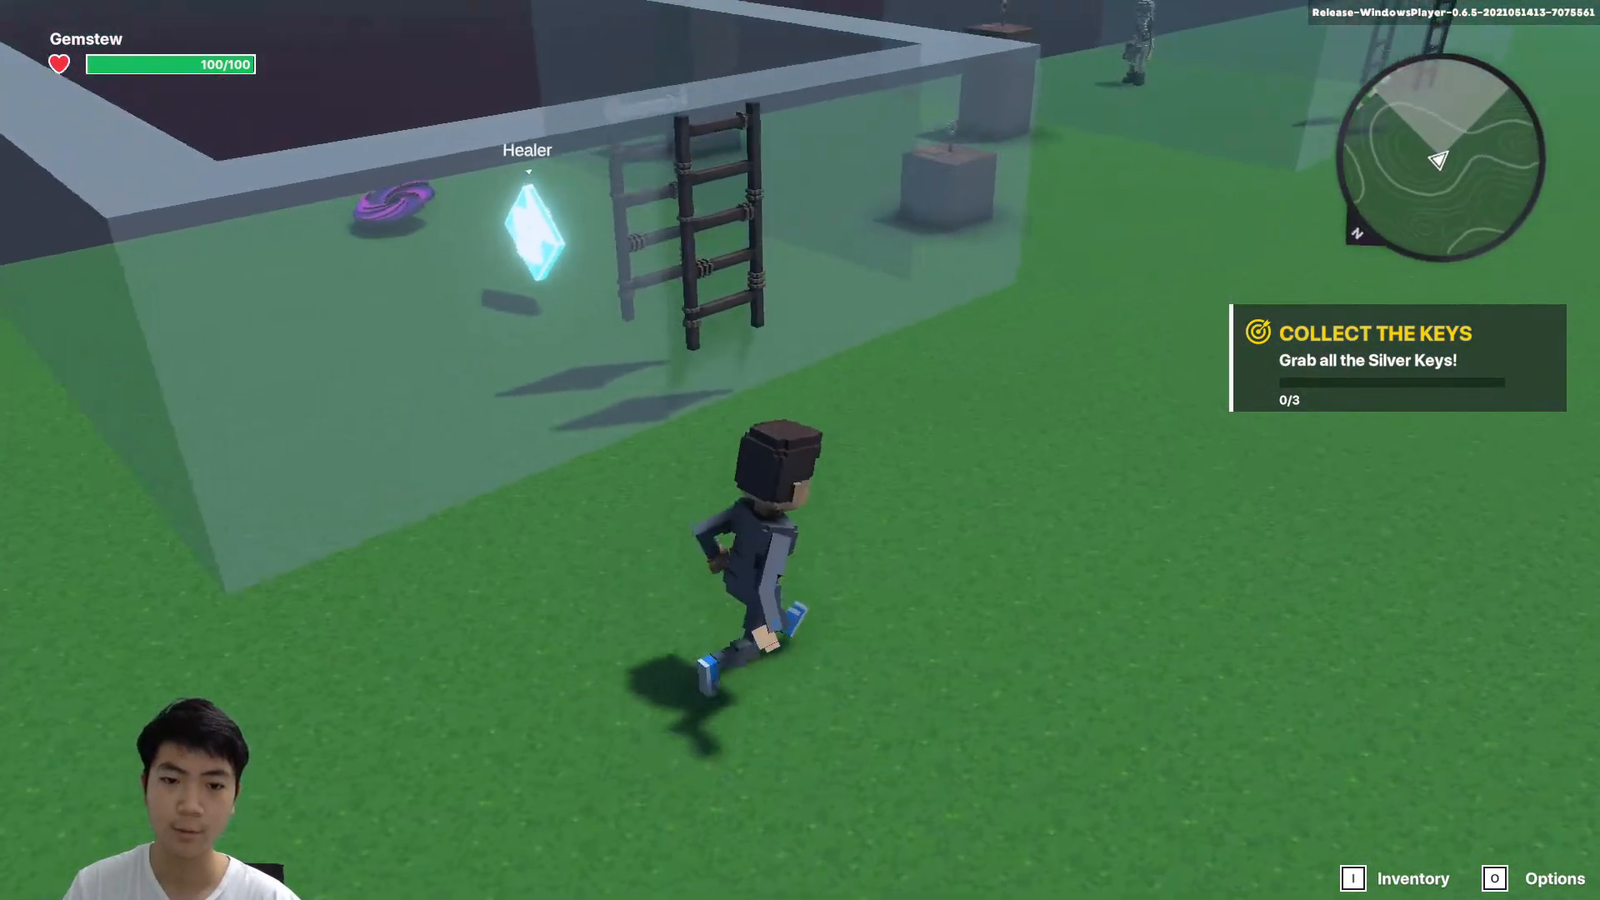
pyautogui.press('w')
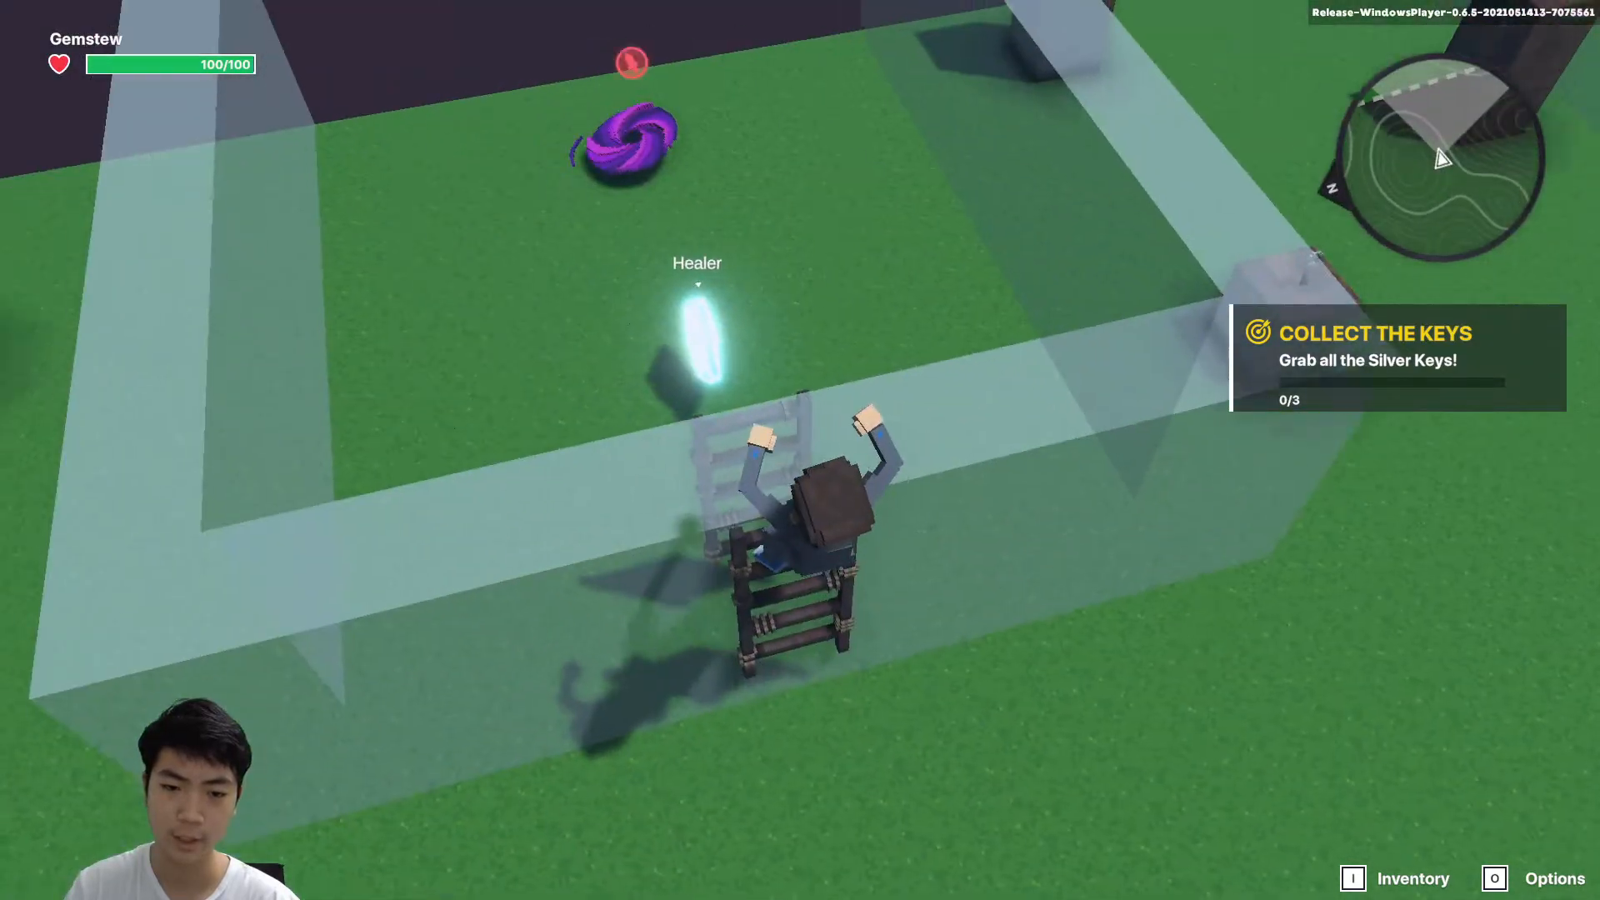
pyautogui.press('w')
pyautogui.press('d')
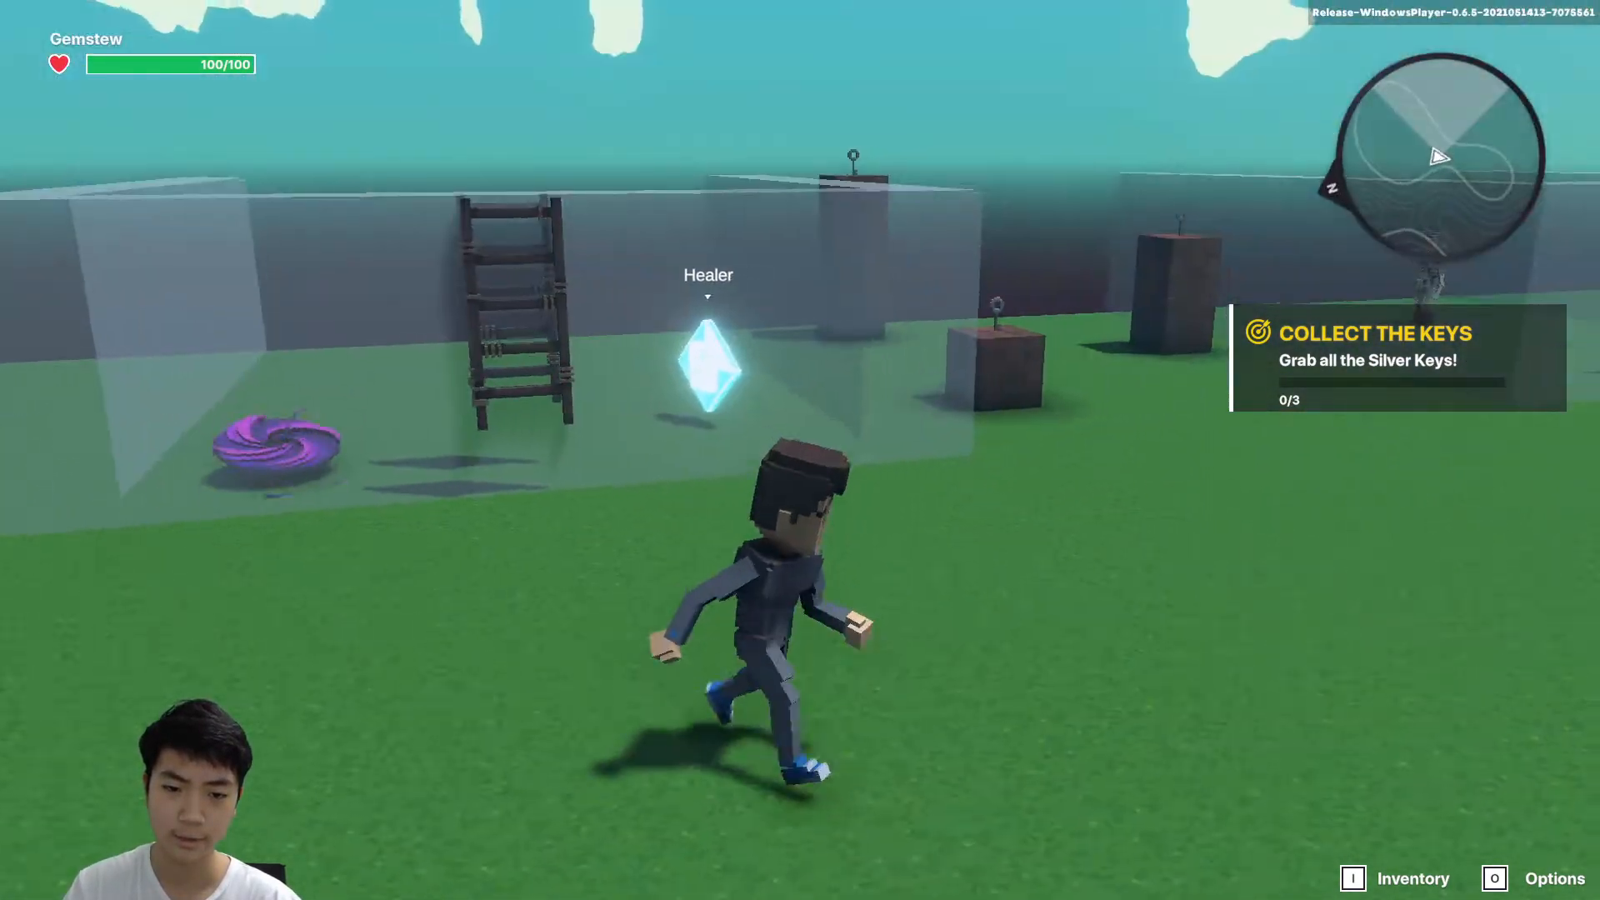
pyautogui.press('w')
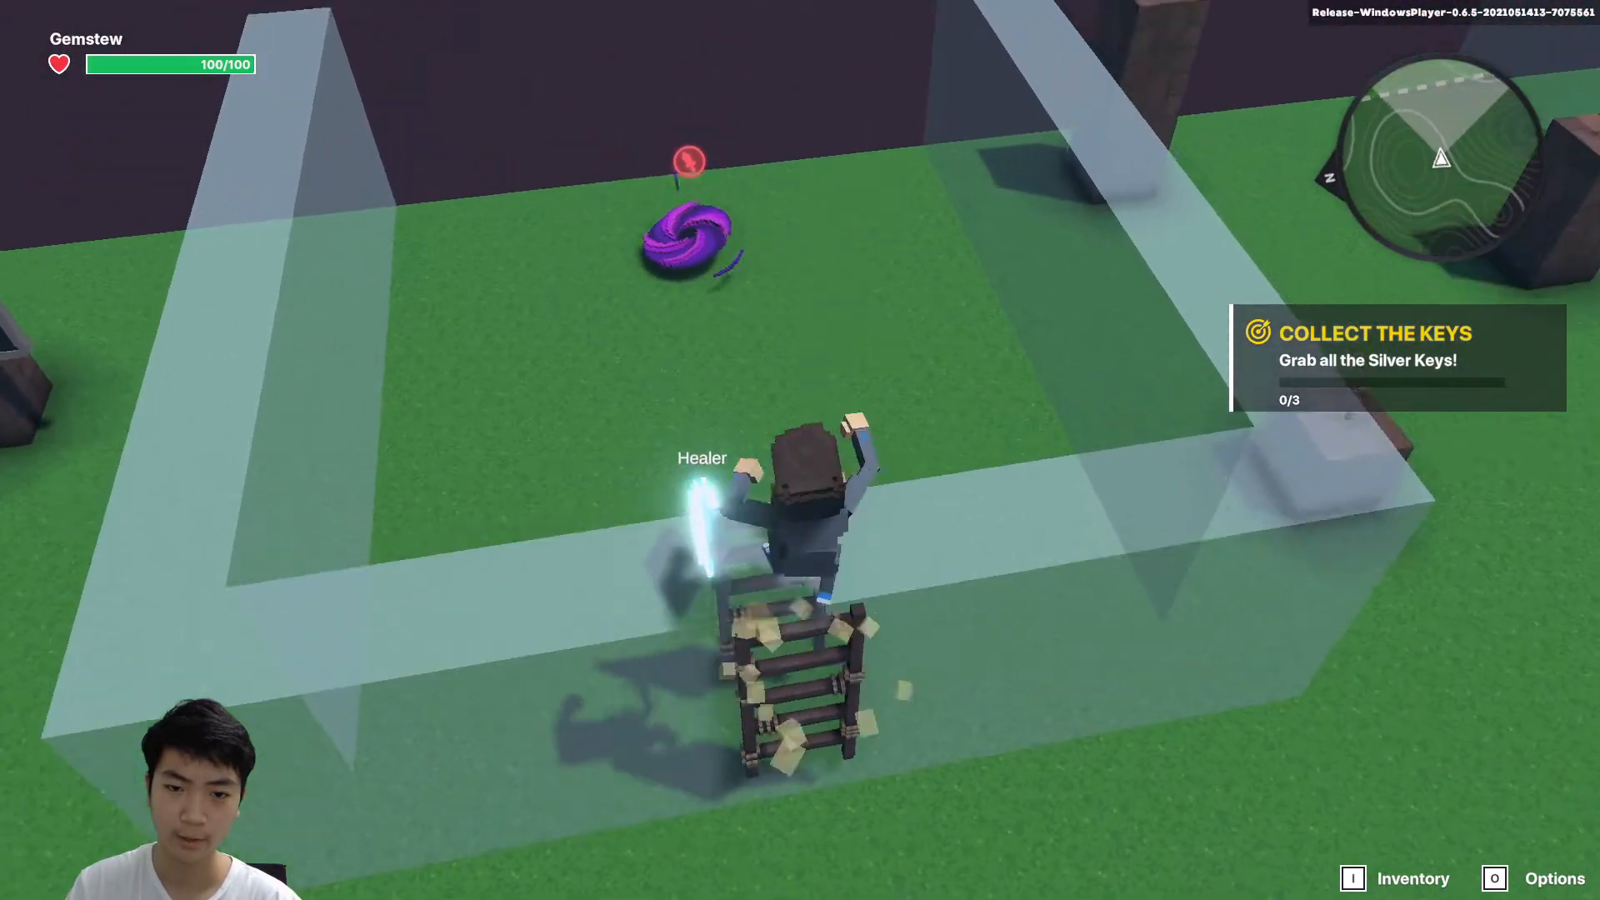
pyautogui.press('w')
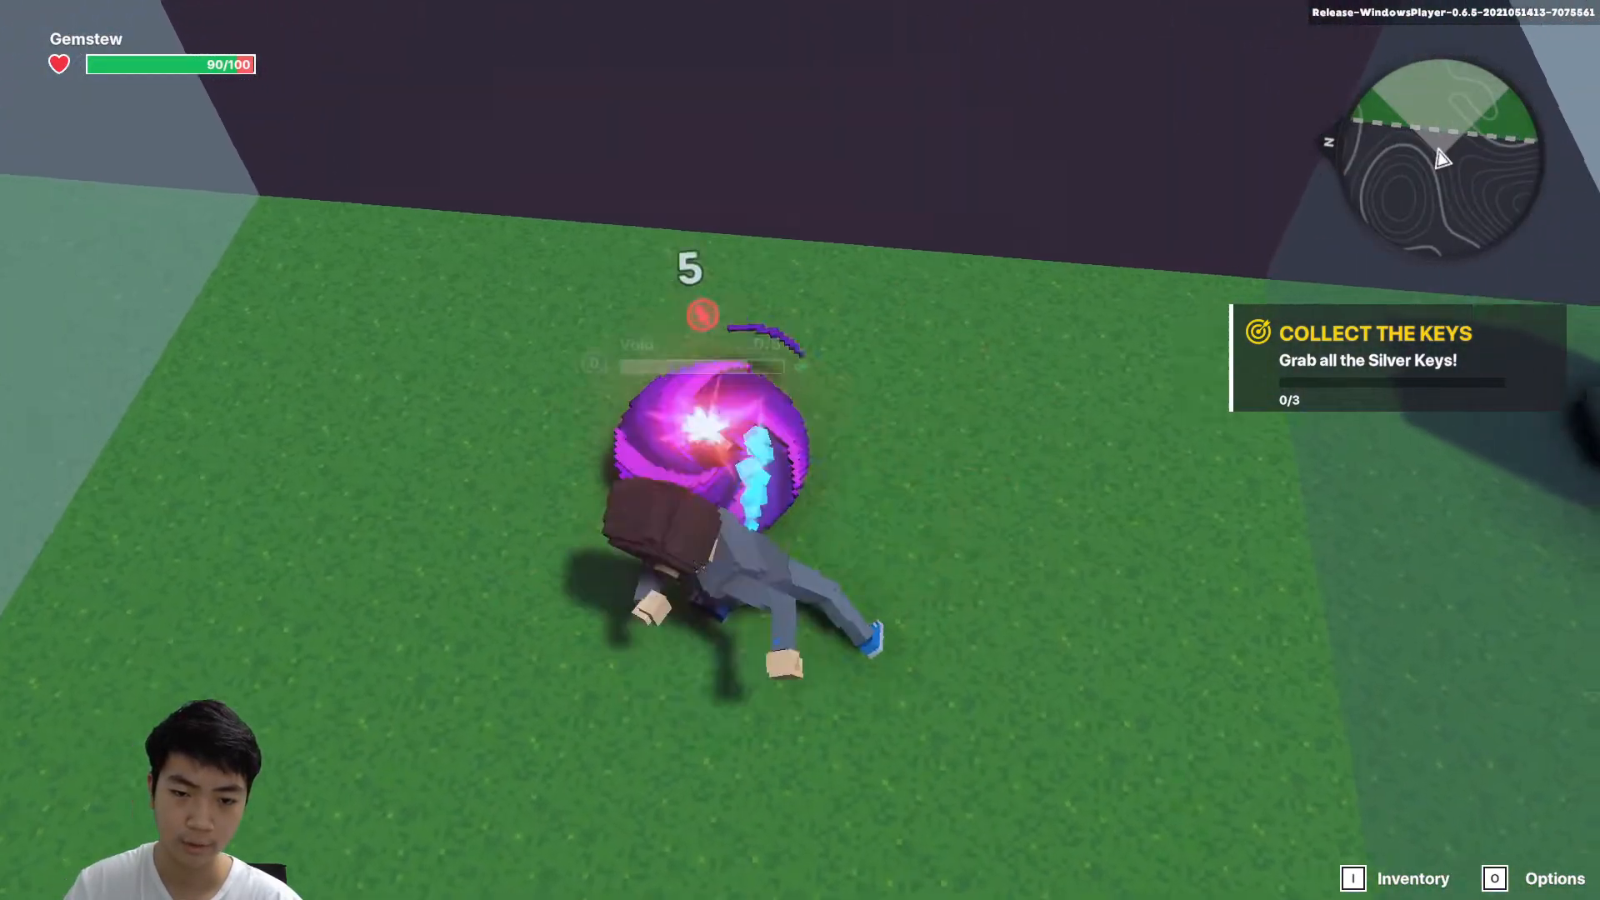
# Run the avatar from the Healer's enclosure to the three silver key pillars and move around between them.
pyautogui.press('w')
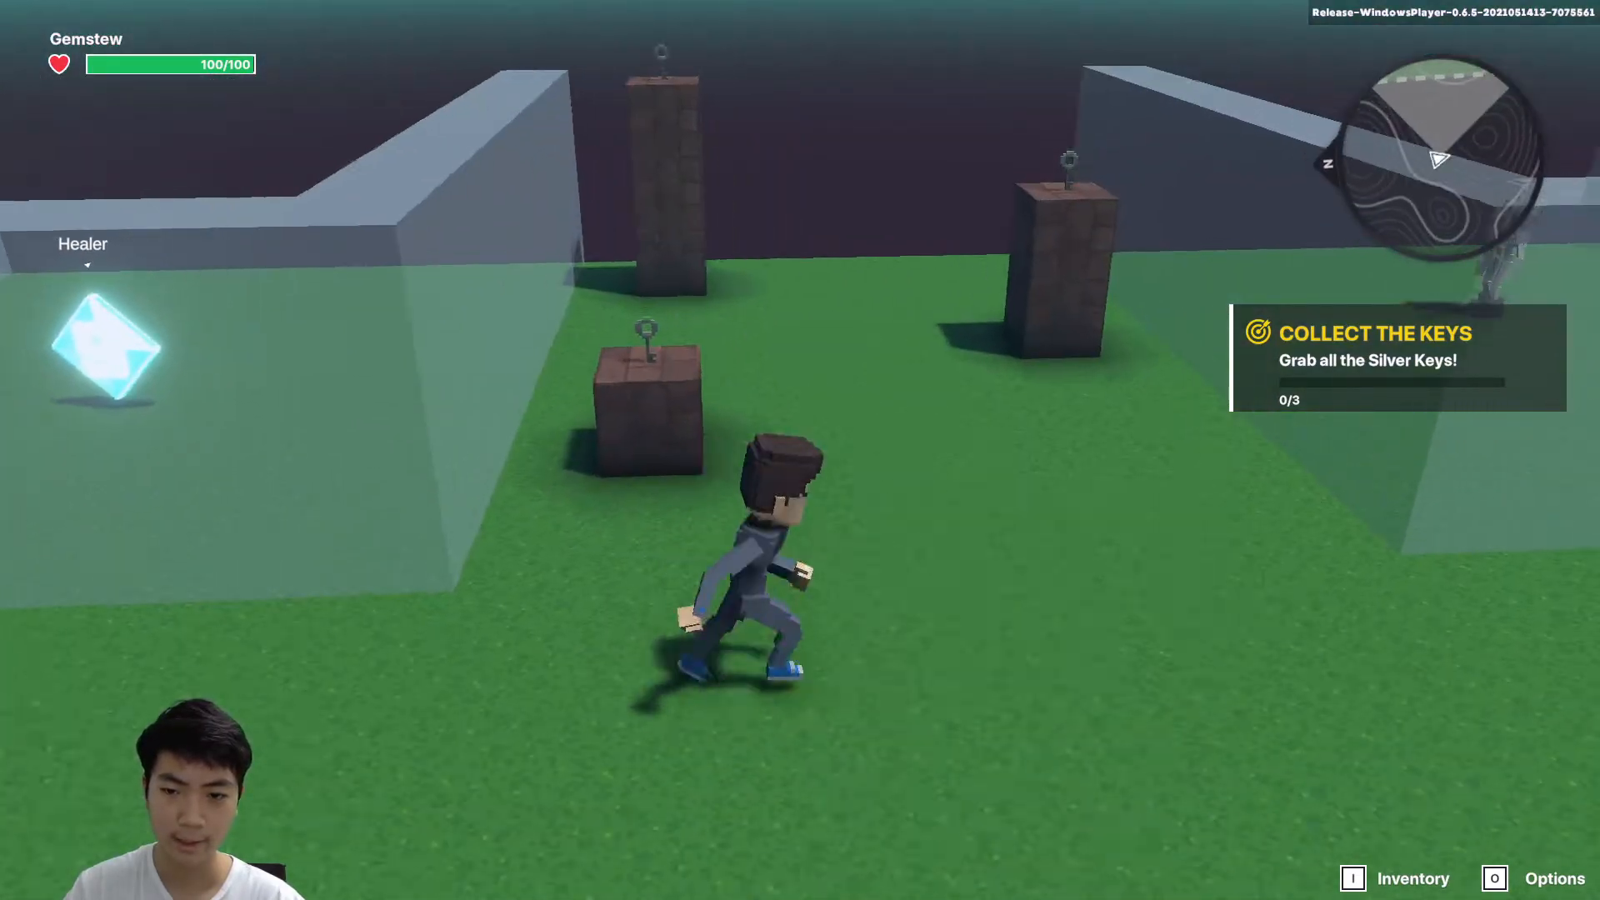
pyautogui.press('d')
pyautogui.press('a')
pyautogui.press('d')
pyautogui.press('a')
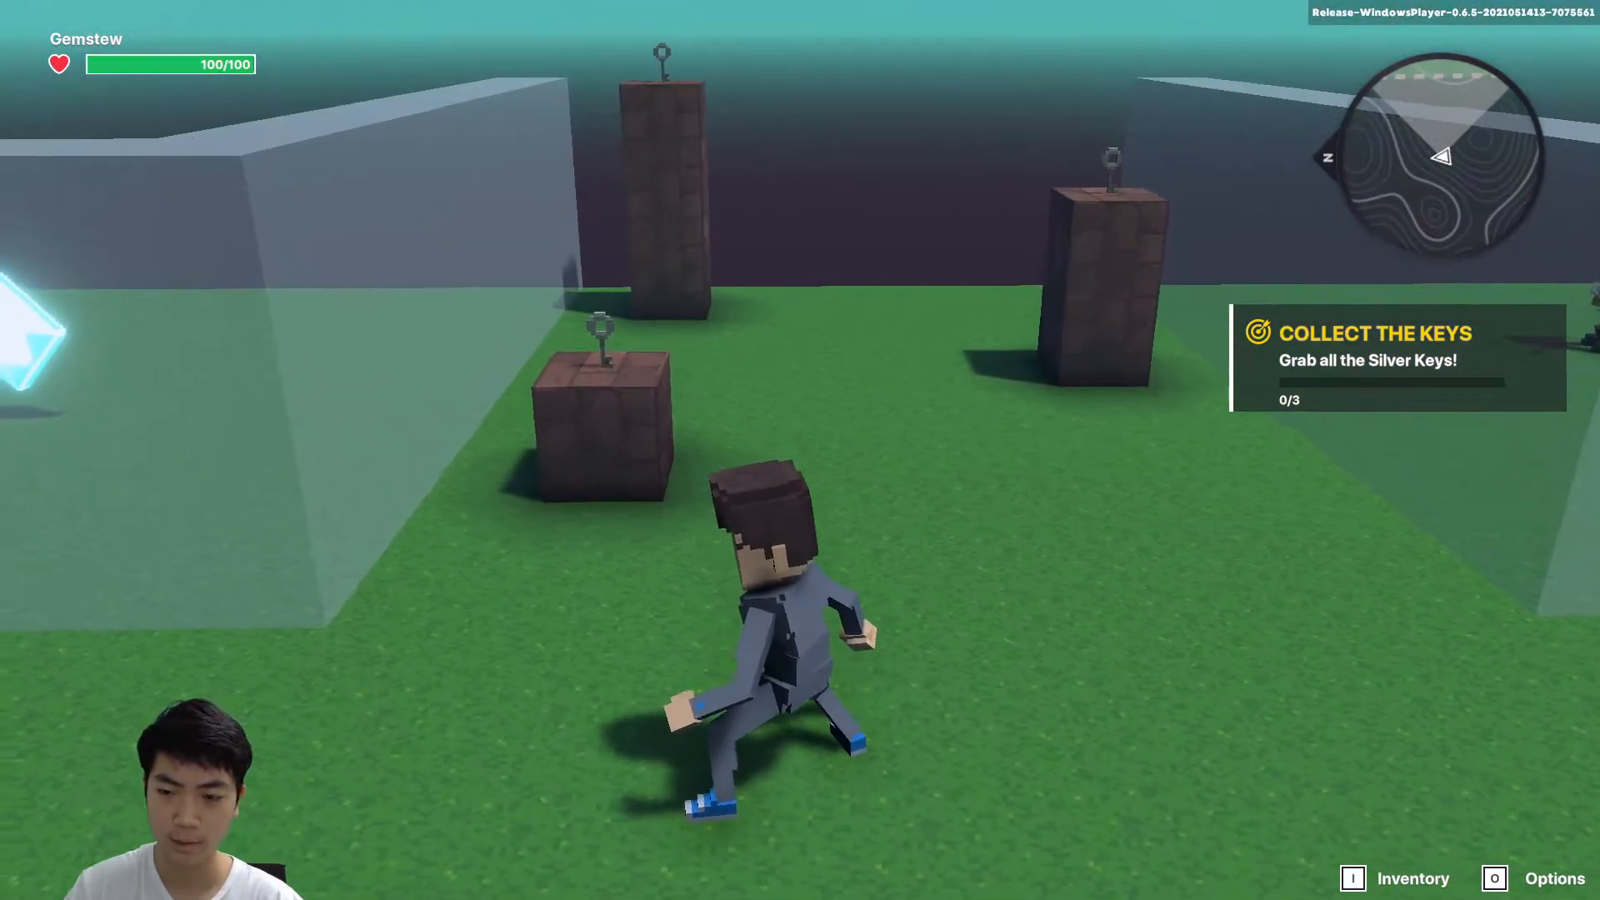
pyautogui.press('d')
pyautogui.press('w')
pyautogui.press('a')
pyautogui.press('d')
pyautogui.press('s')
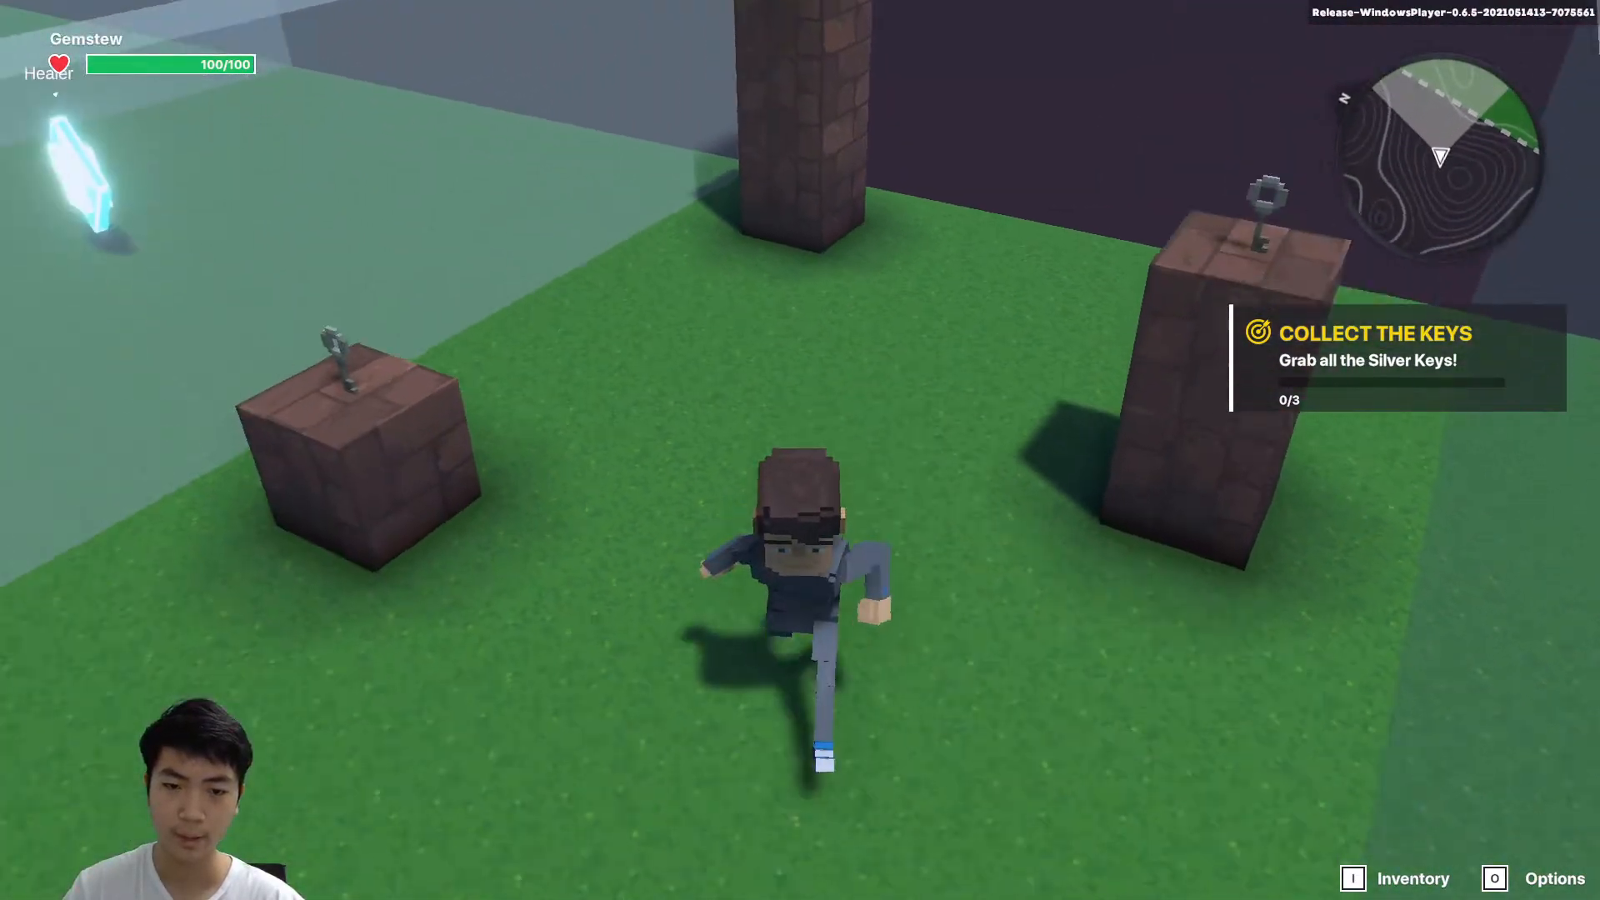
# Jump onto the brick pillars and collect the silver keys.
pyautogui.press('a')
pyautogui.press('w')
pyautogui.press('w')
pyautogui.press('space')
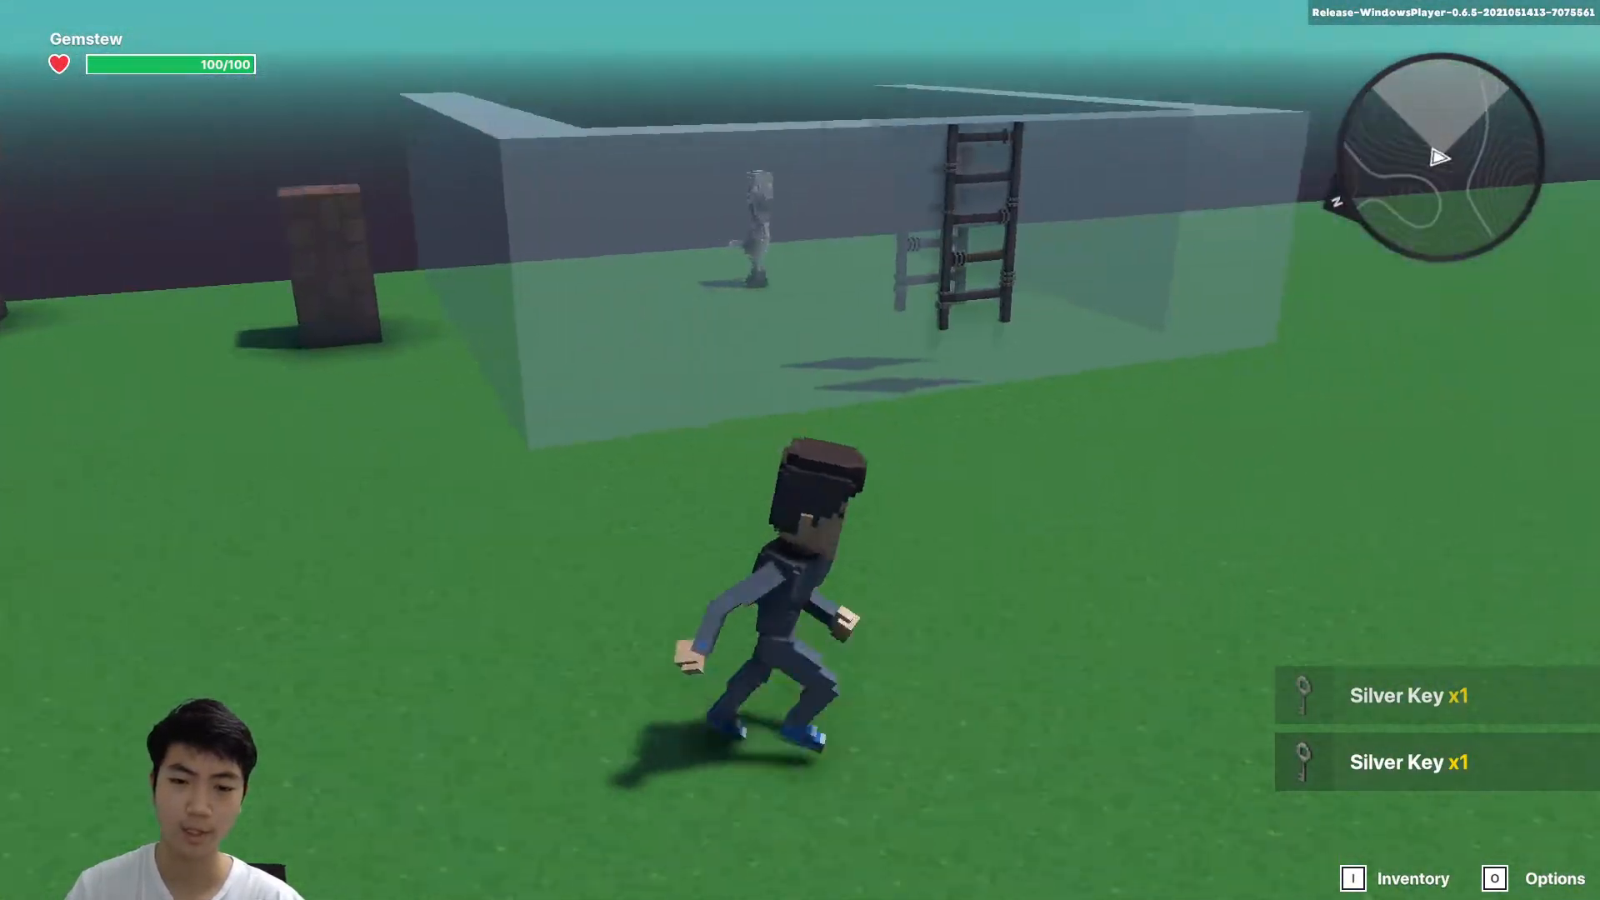
# Run the avatar to the skeleton's glass enclosure and climb the ladder over its wall.
pyautogui.press('d')
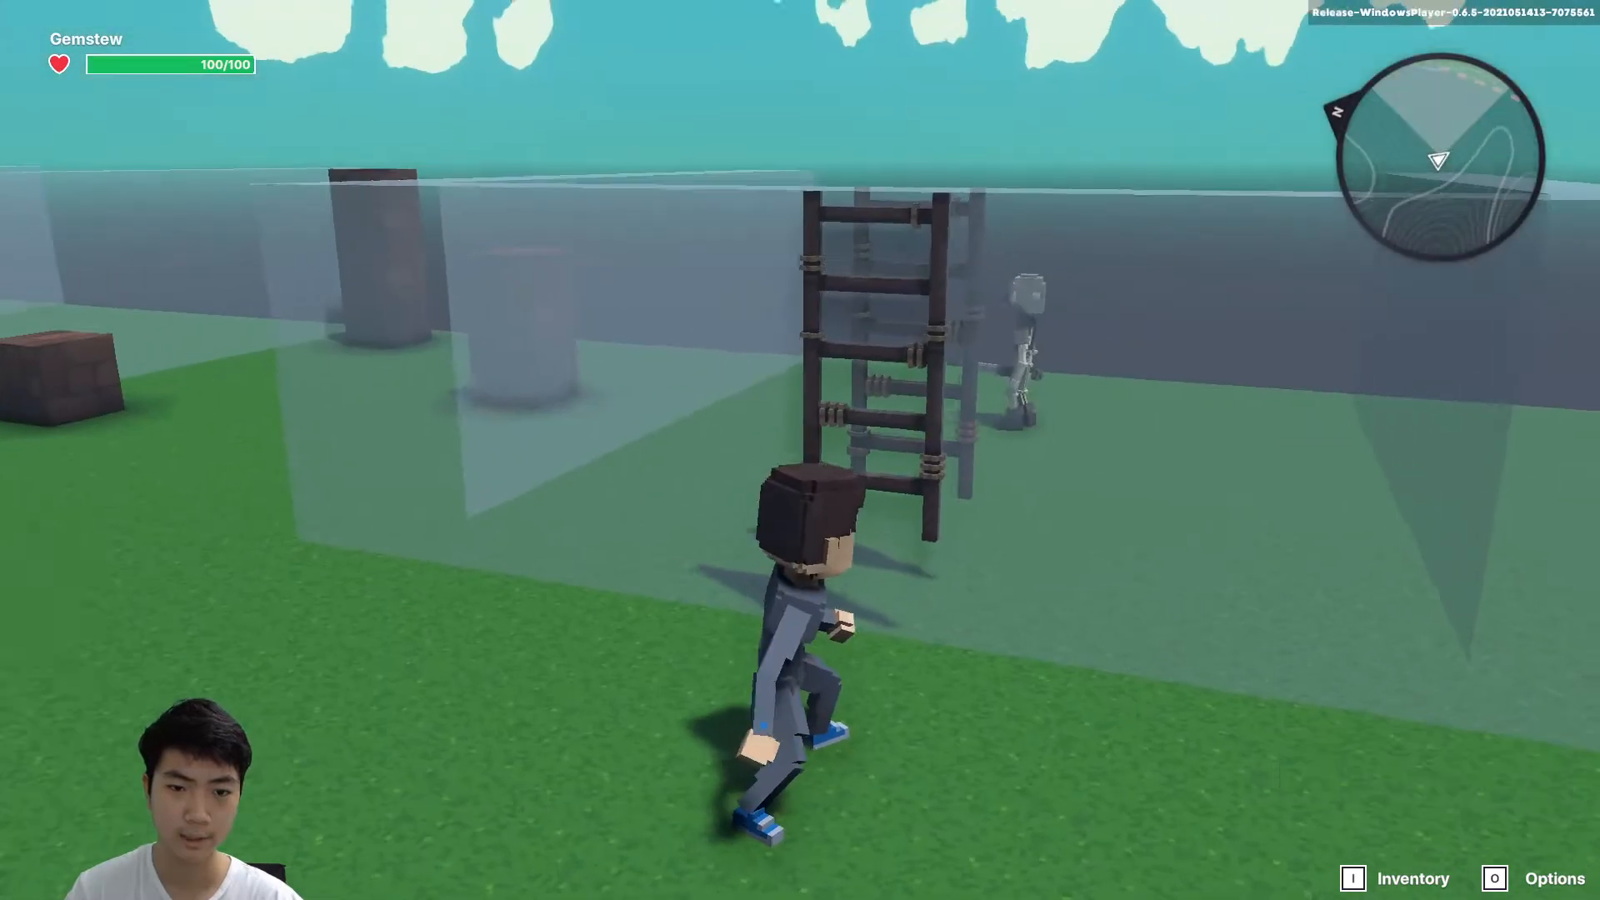
pyautogui.press('s')
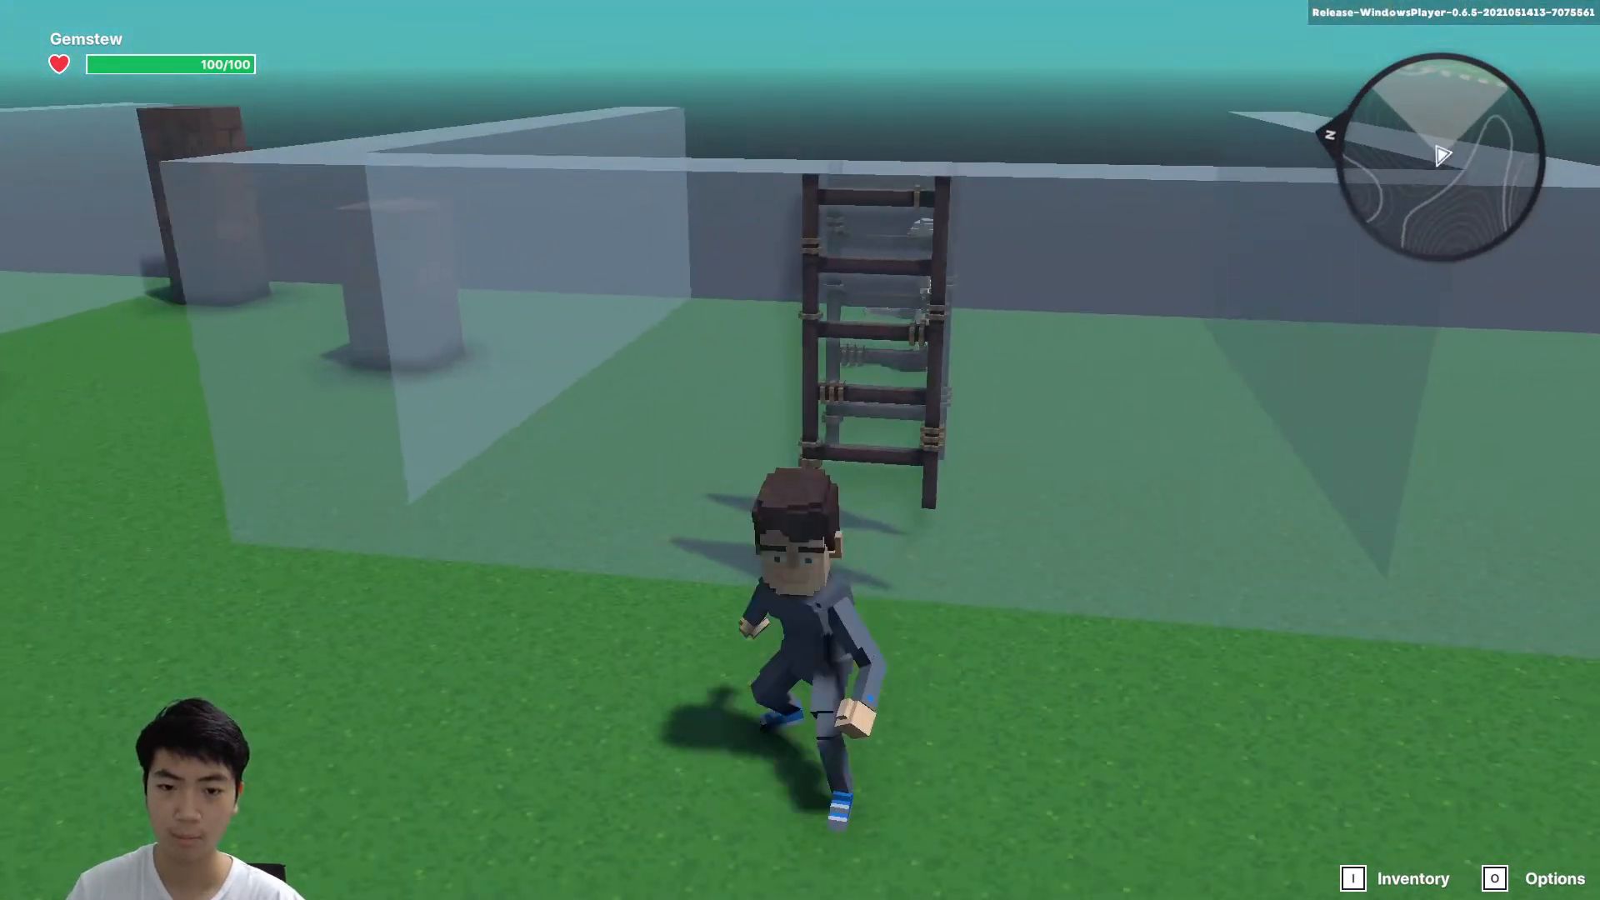
pyautogui.press('w')
pyautogui.press('space')
pyautogui.press('w')
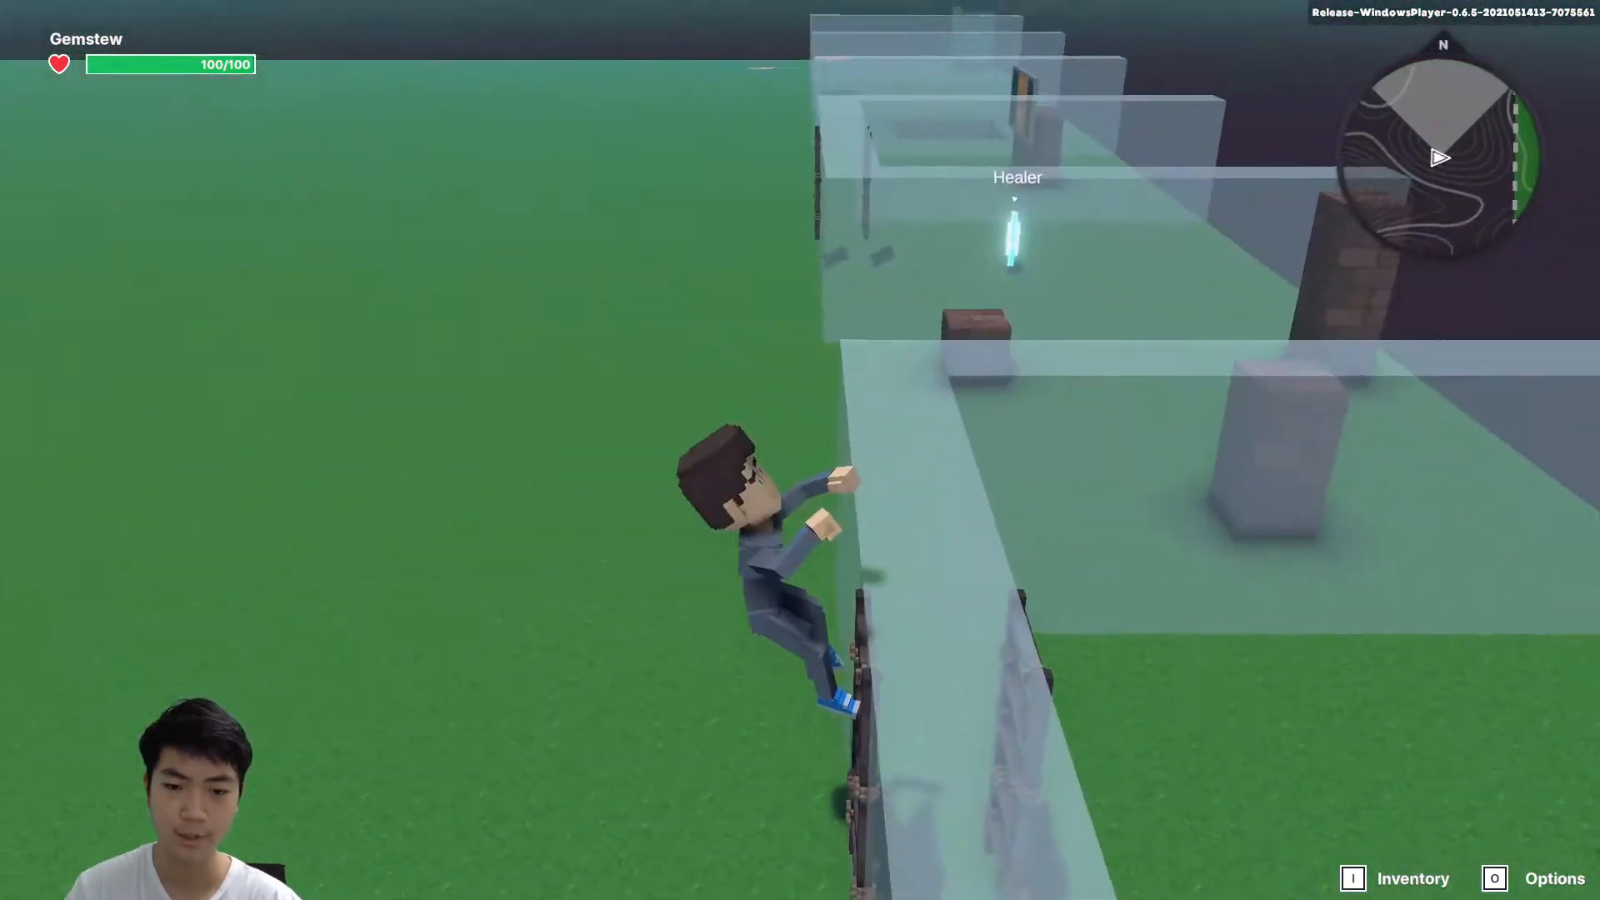
pyautogui.press('s')
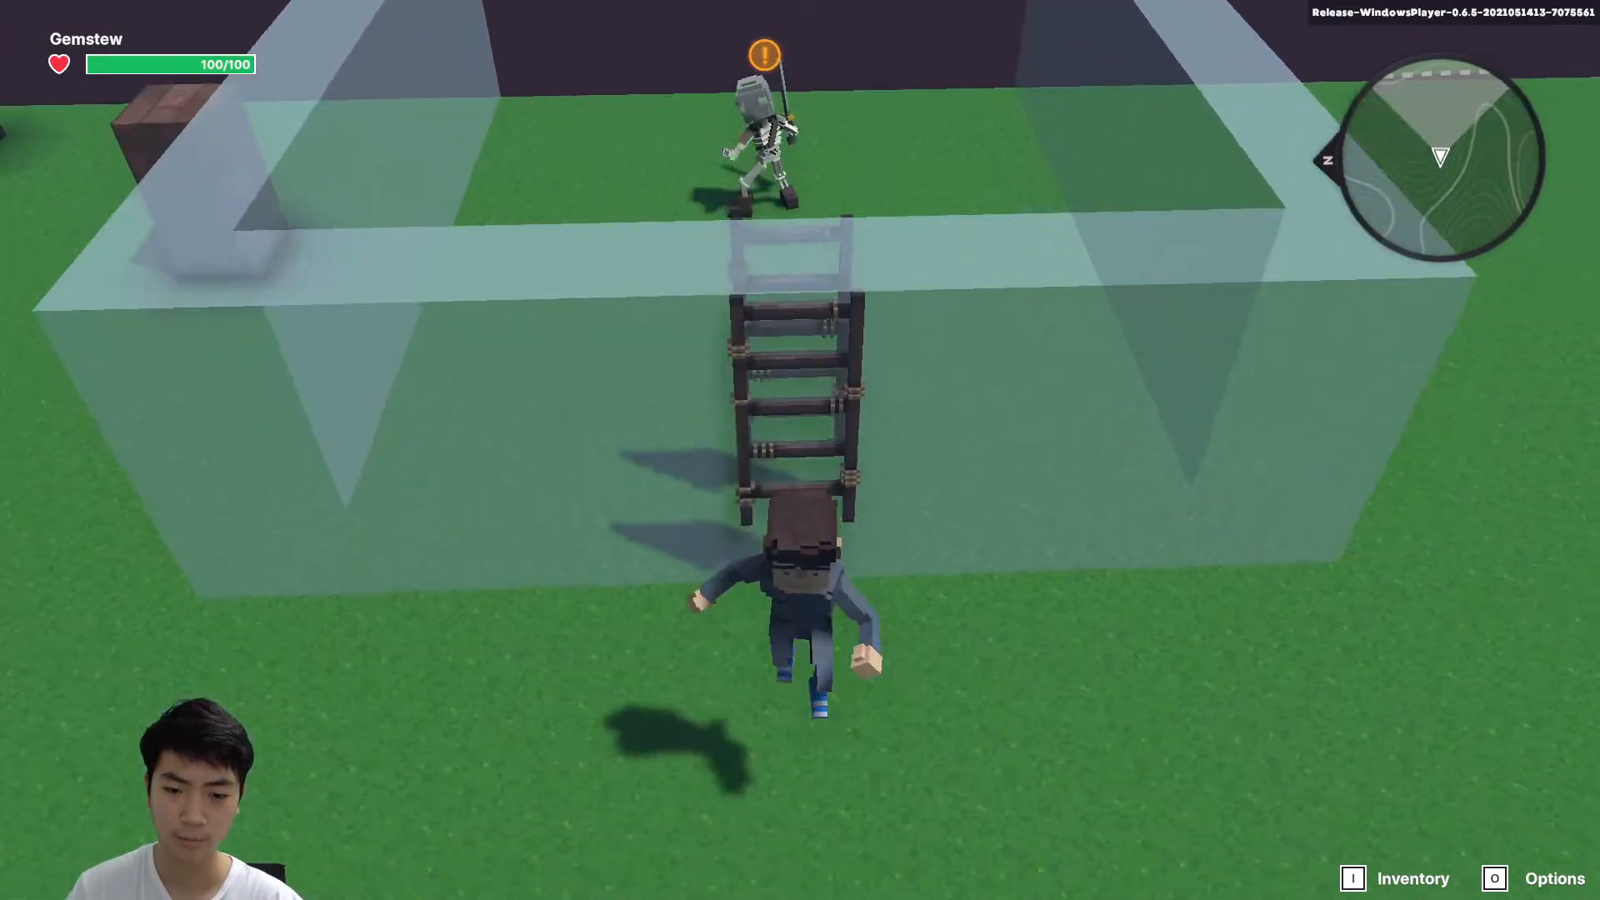
pyautogui.press('w')
pyautogui.press('space')
pyautogui.press('w')
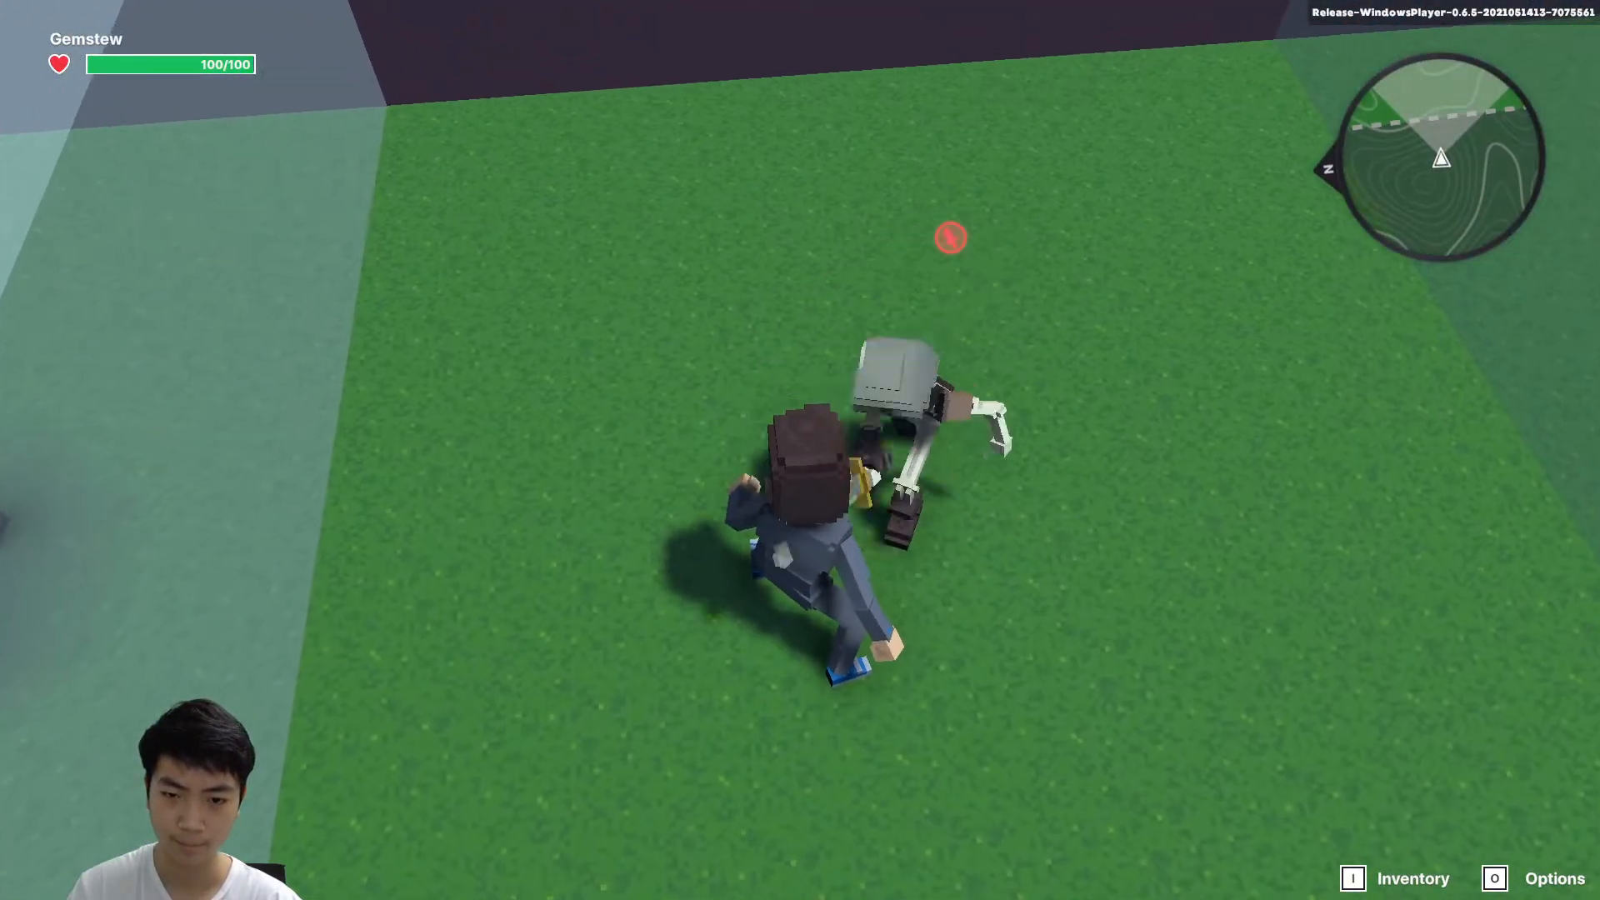
# Attack the skeleton inside the glass enclosure until it is defeated.
pyautogui.click(800, 451)
pyautogui.click(800, 450)
pyautogui.click(800, 450)
pyautogui.click(800, 450)
pyautogui.click(800, 450)
pyautogui.click(800, 450)
pyautogui.click(800, 450)
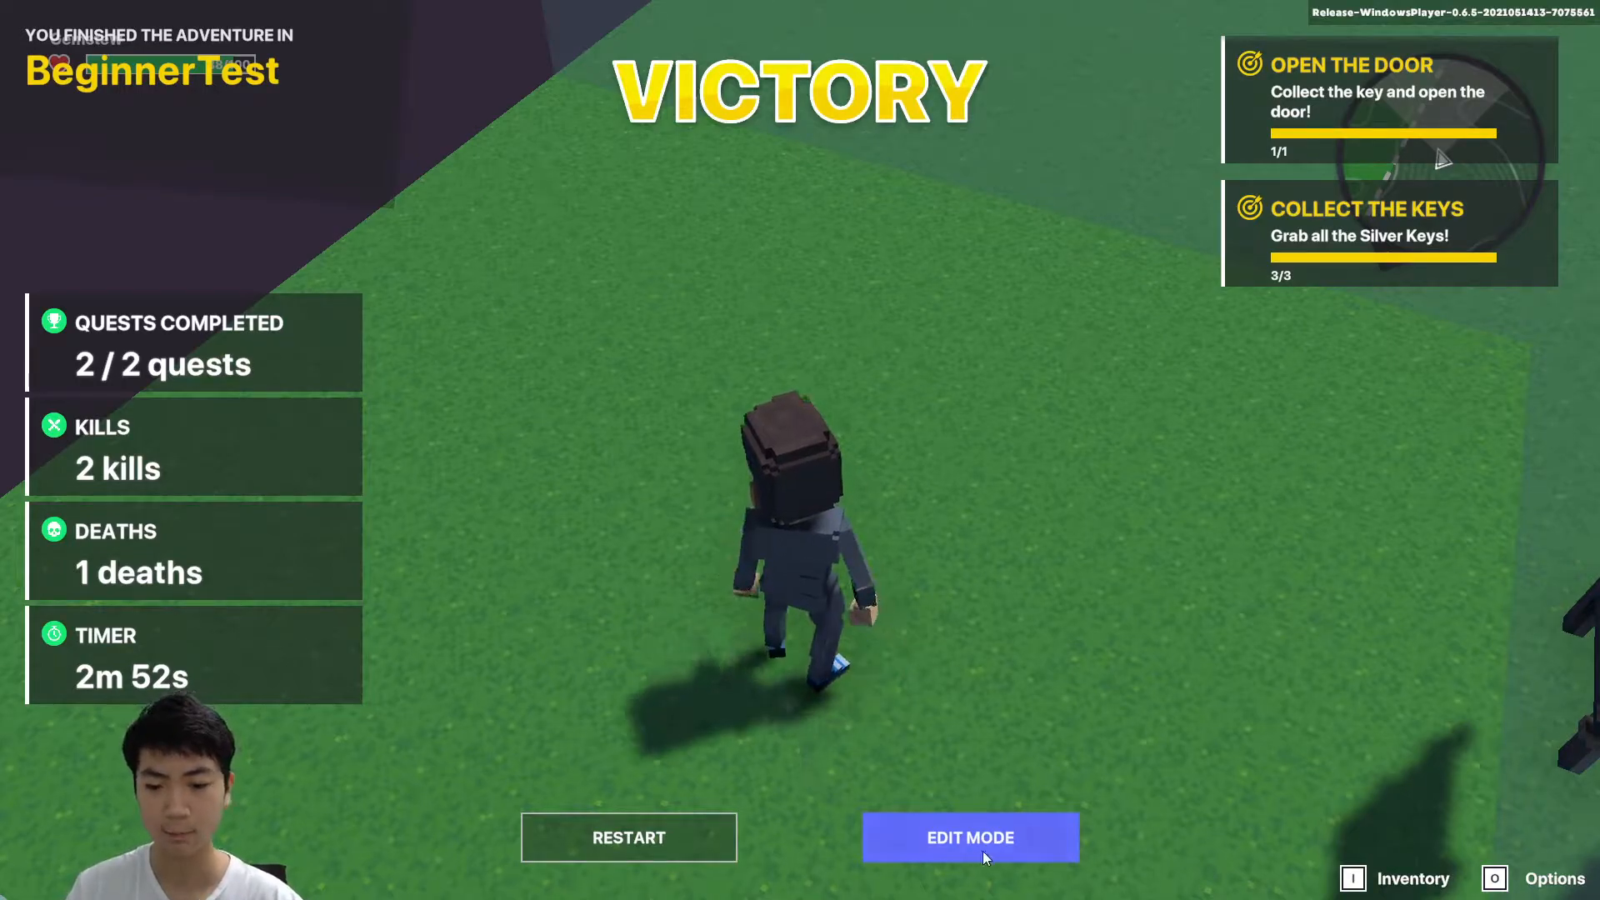
# Leave the finished playtest for edit mode, exit the experience and bring The Sandbox Maker's game list back up.
pyautogui.click(965, 839)
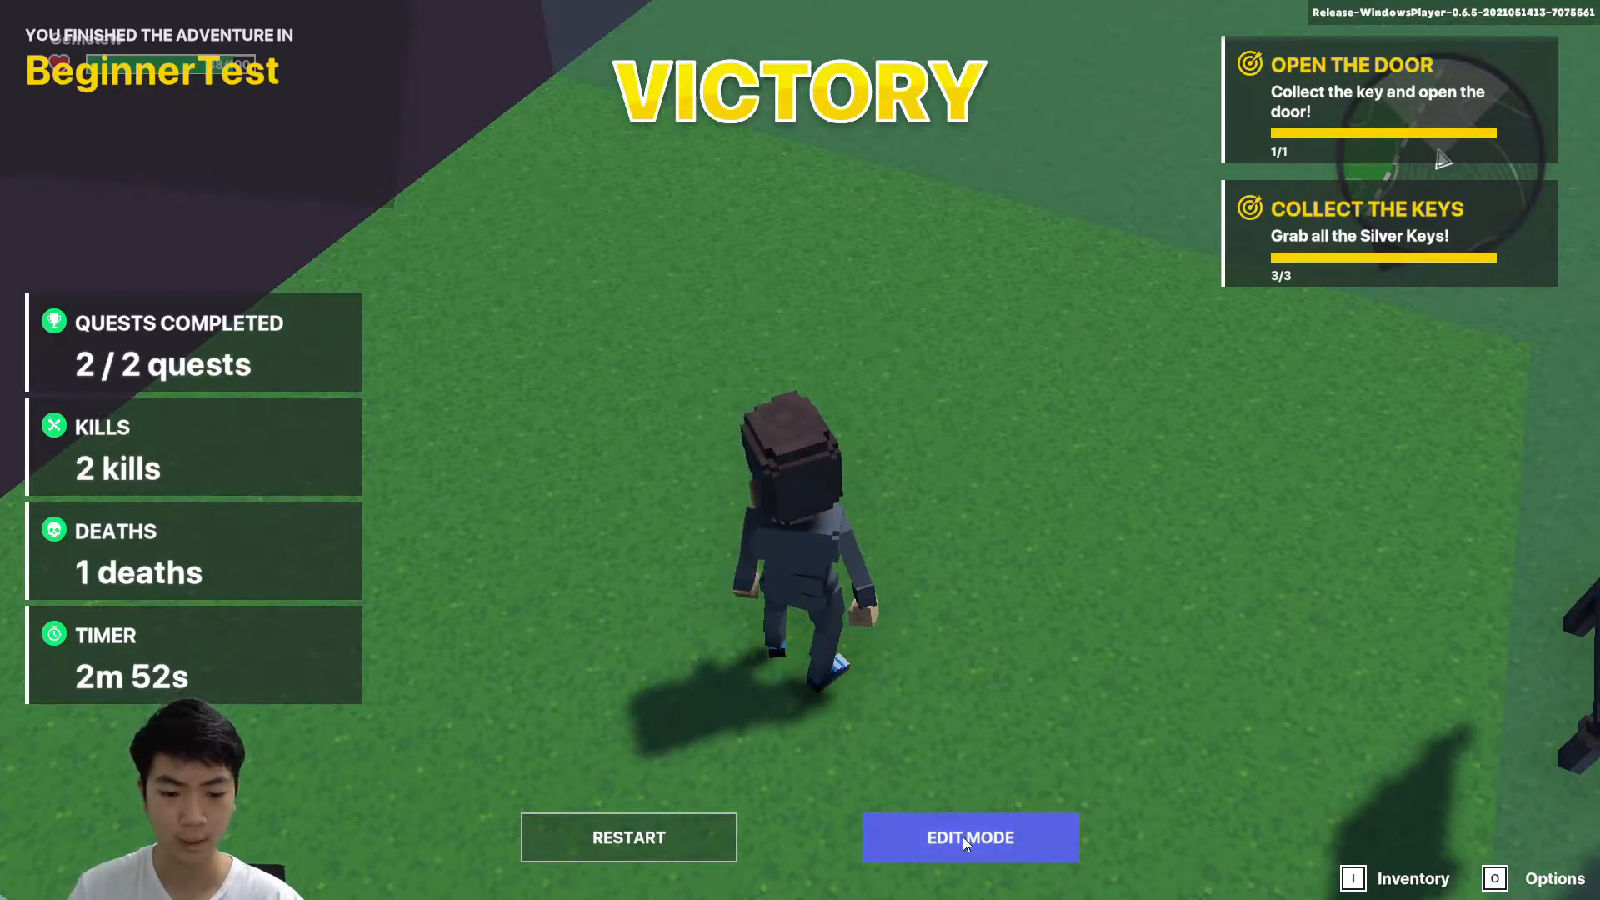
pyautogui.click(41, 32)
pyautogui.click(909, 376)
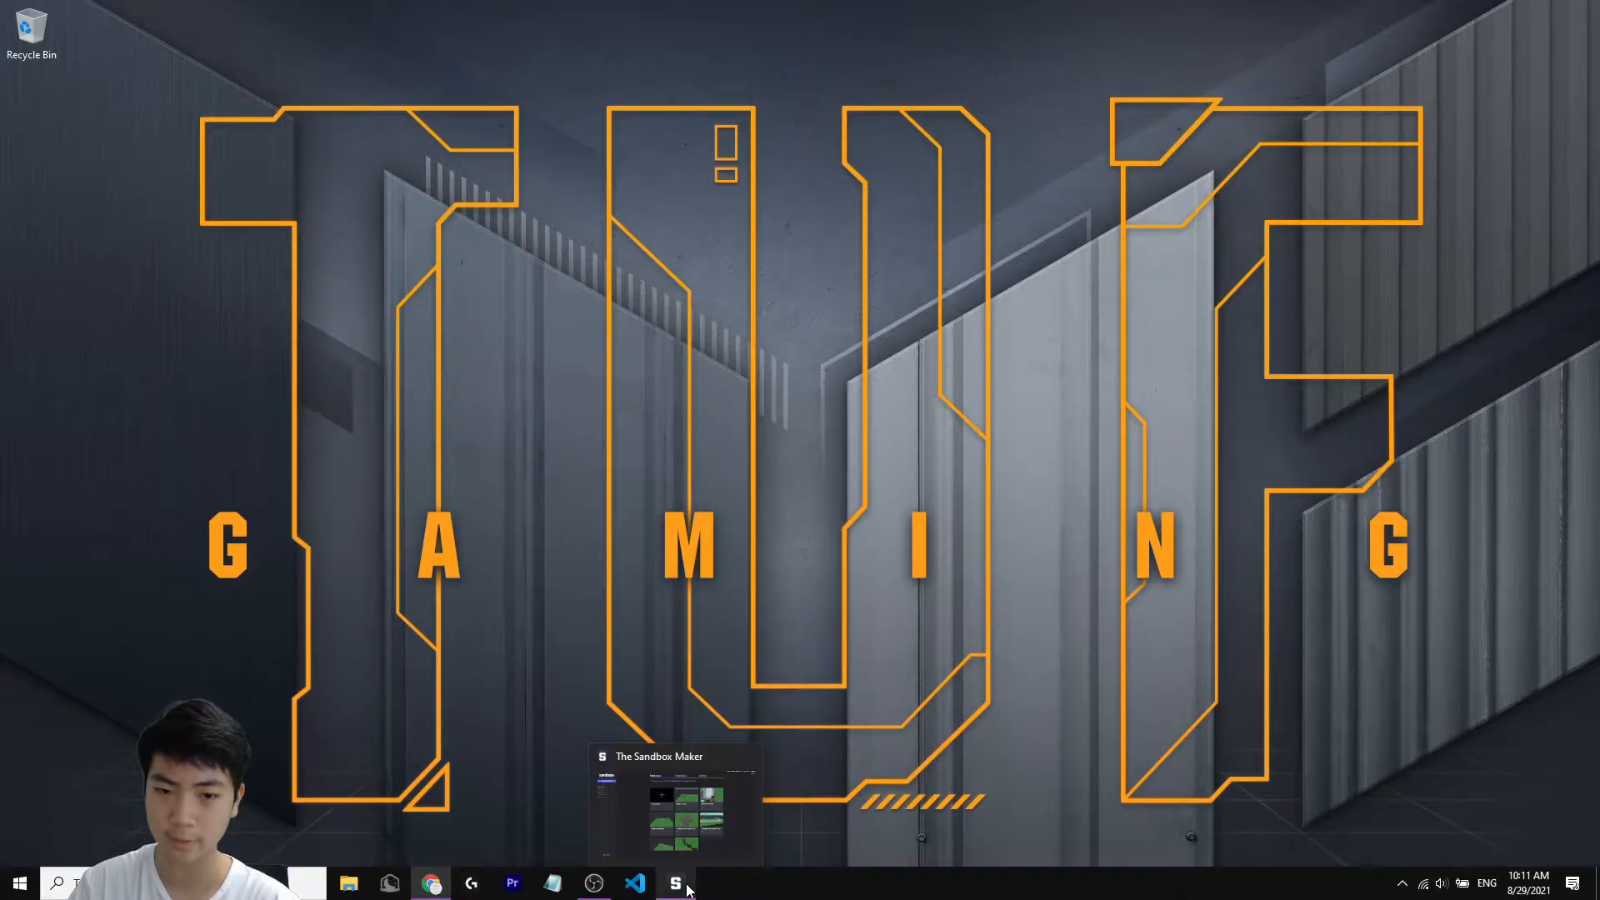
pyautogui.click(682, 883)
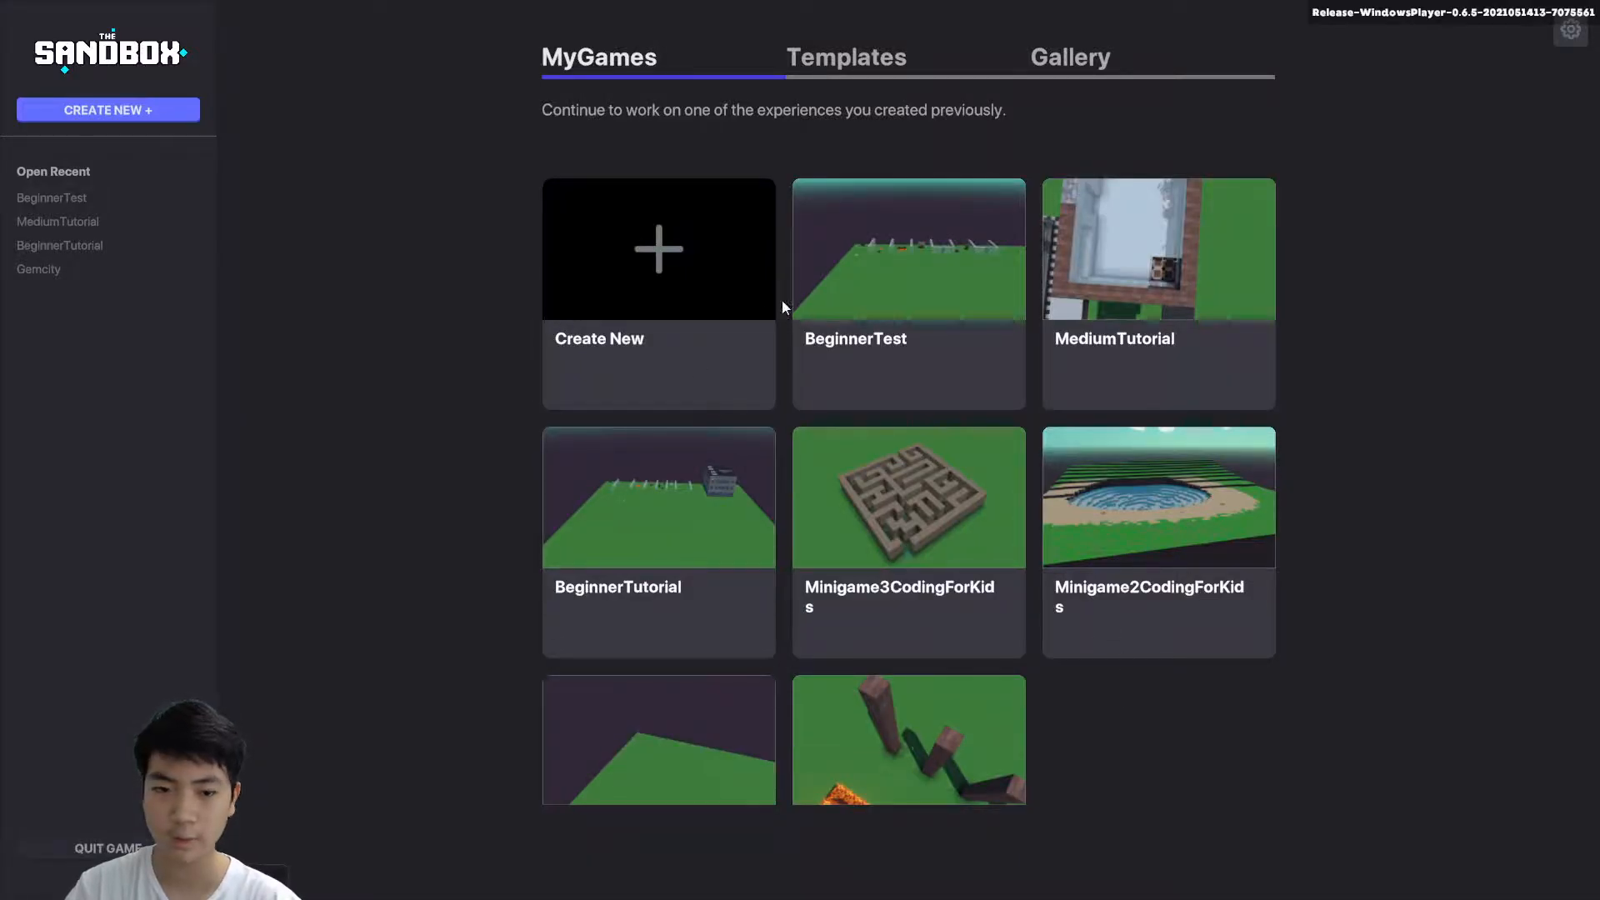
# Create a new experience named BeginnerSandbox with the Empty theme and a 1x1 land size.
pyautogui.click(683, 320)
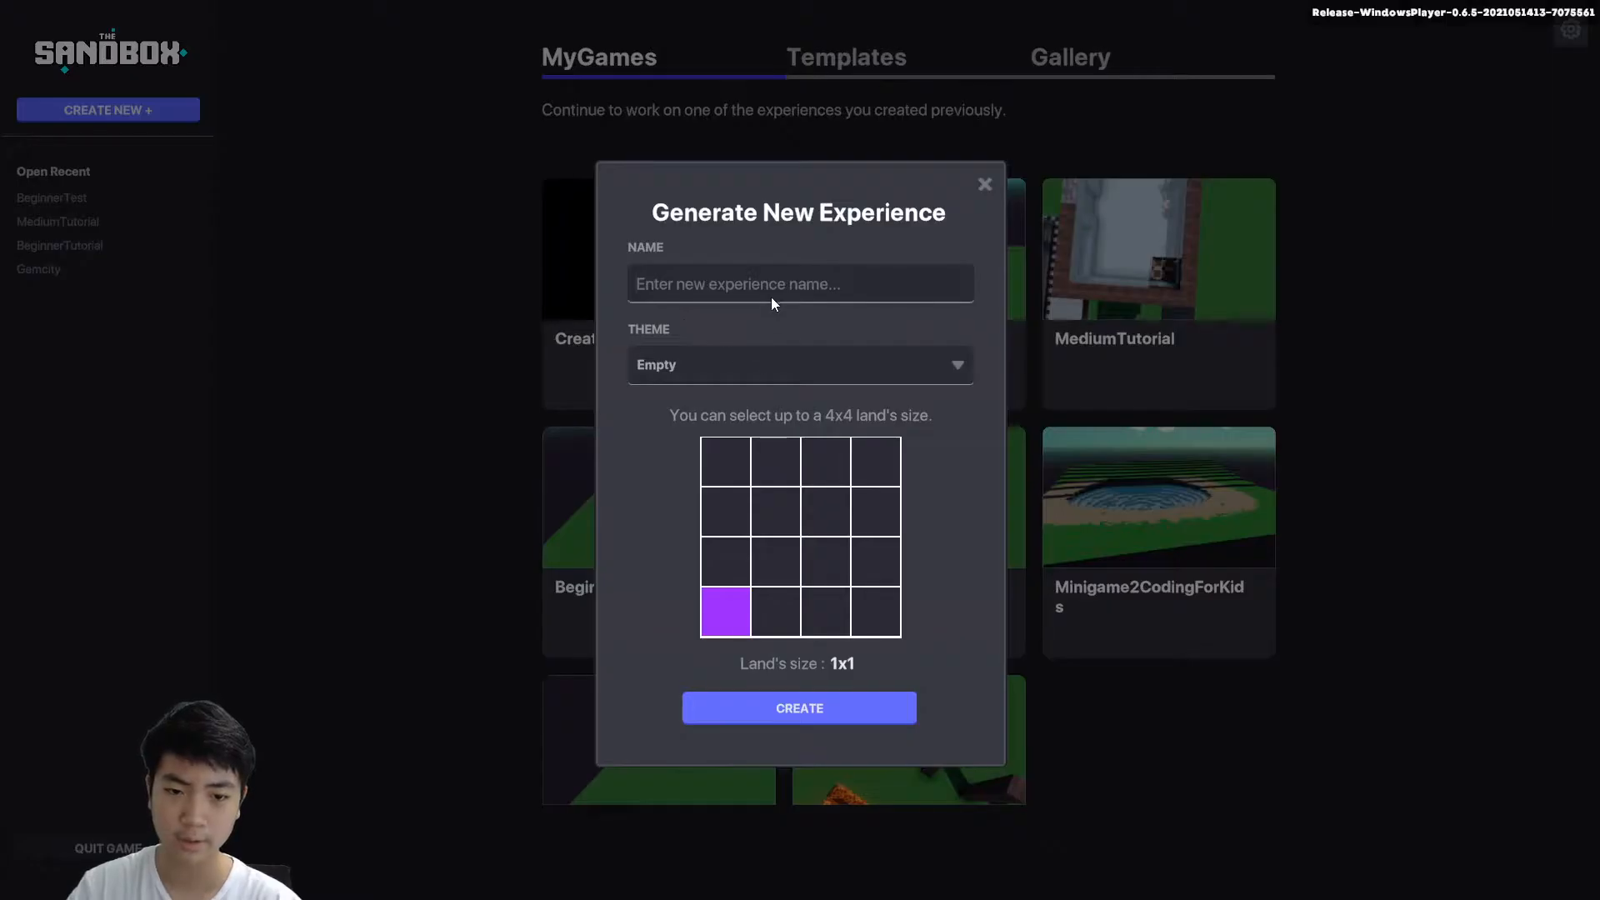
pyautogui.write('Beginner')
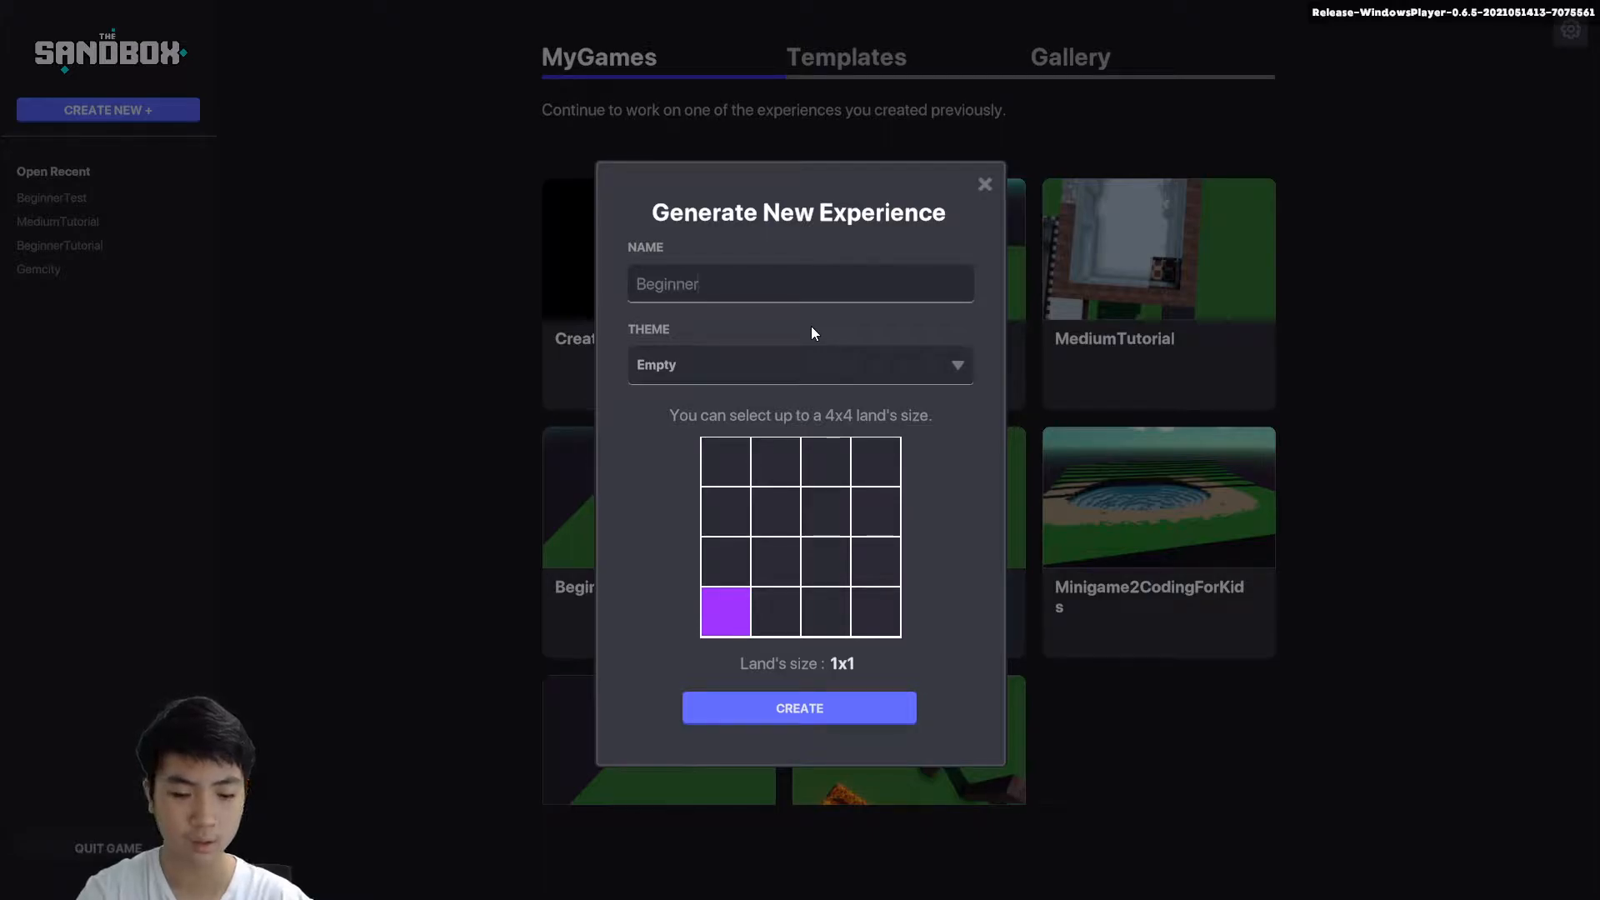
pyautogui.write('Sandbox')
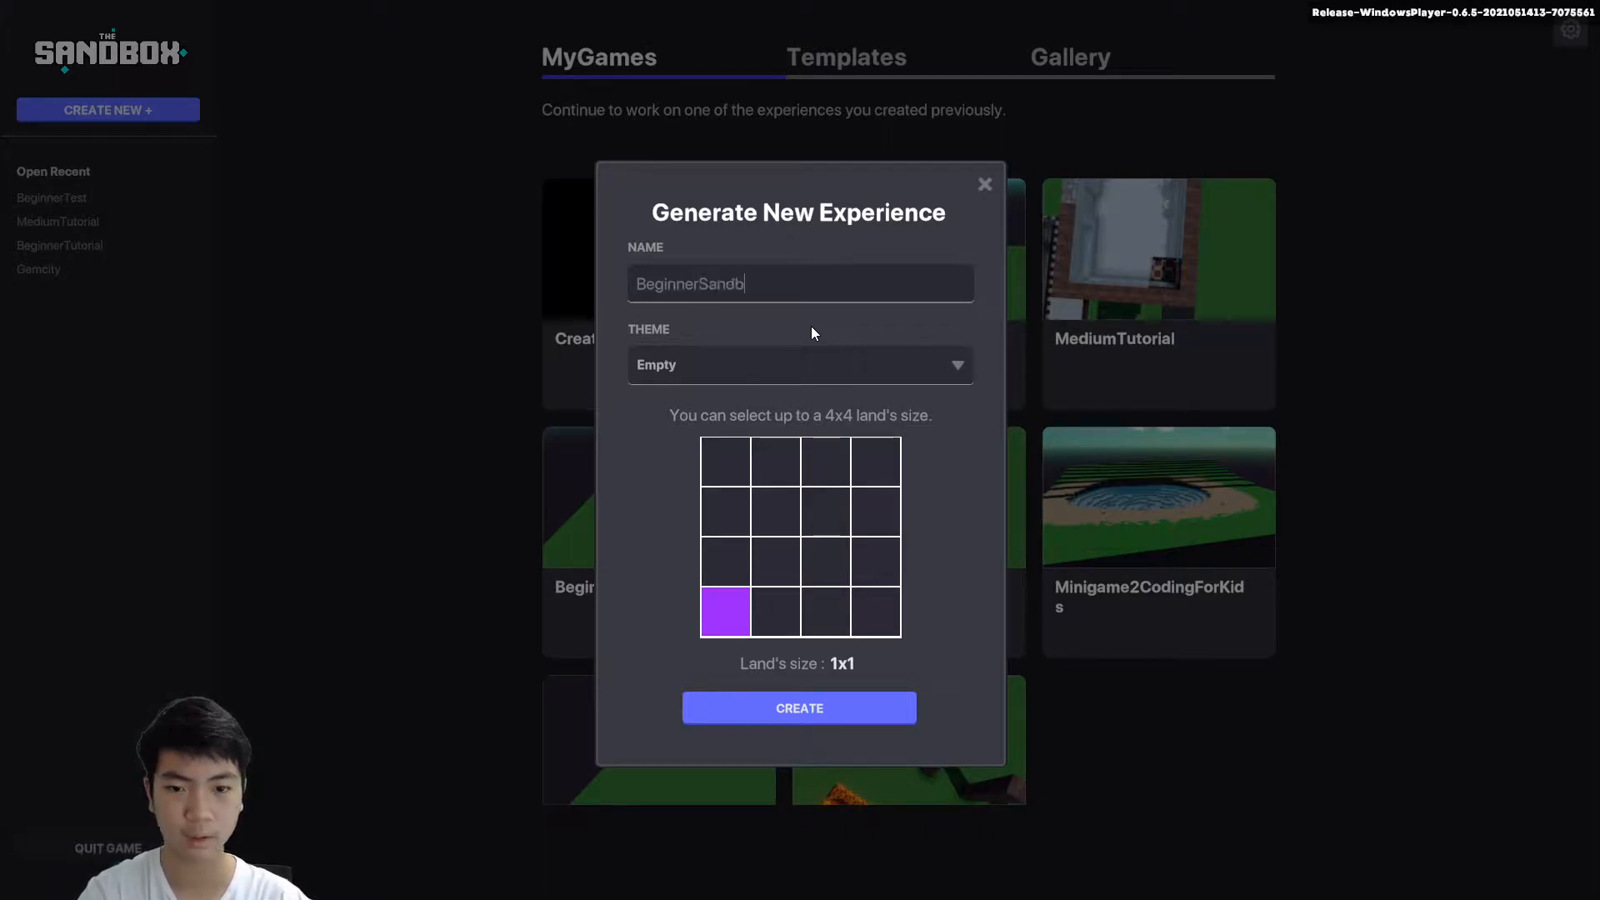
pyautogui.press('BackSpace')
pyautogui.press('BackSpace')
pyautogui.press('BackSpace')
pyautogui.write('box')
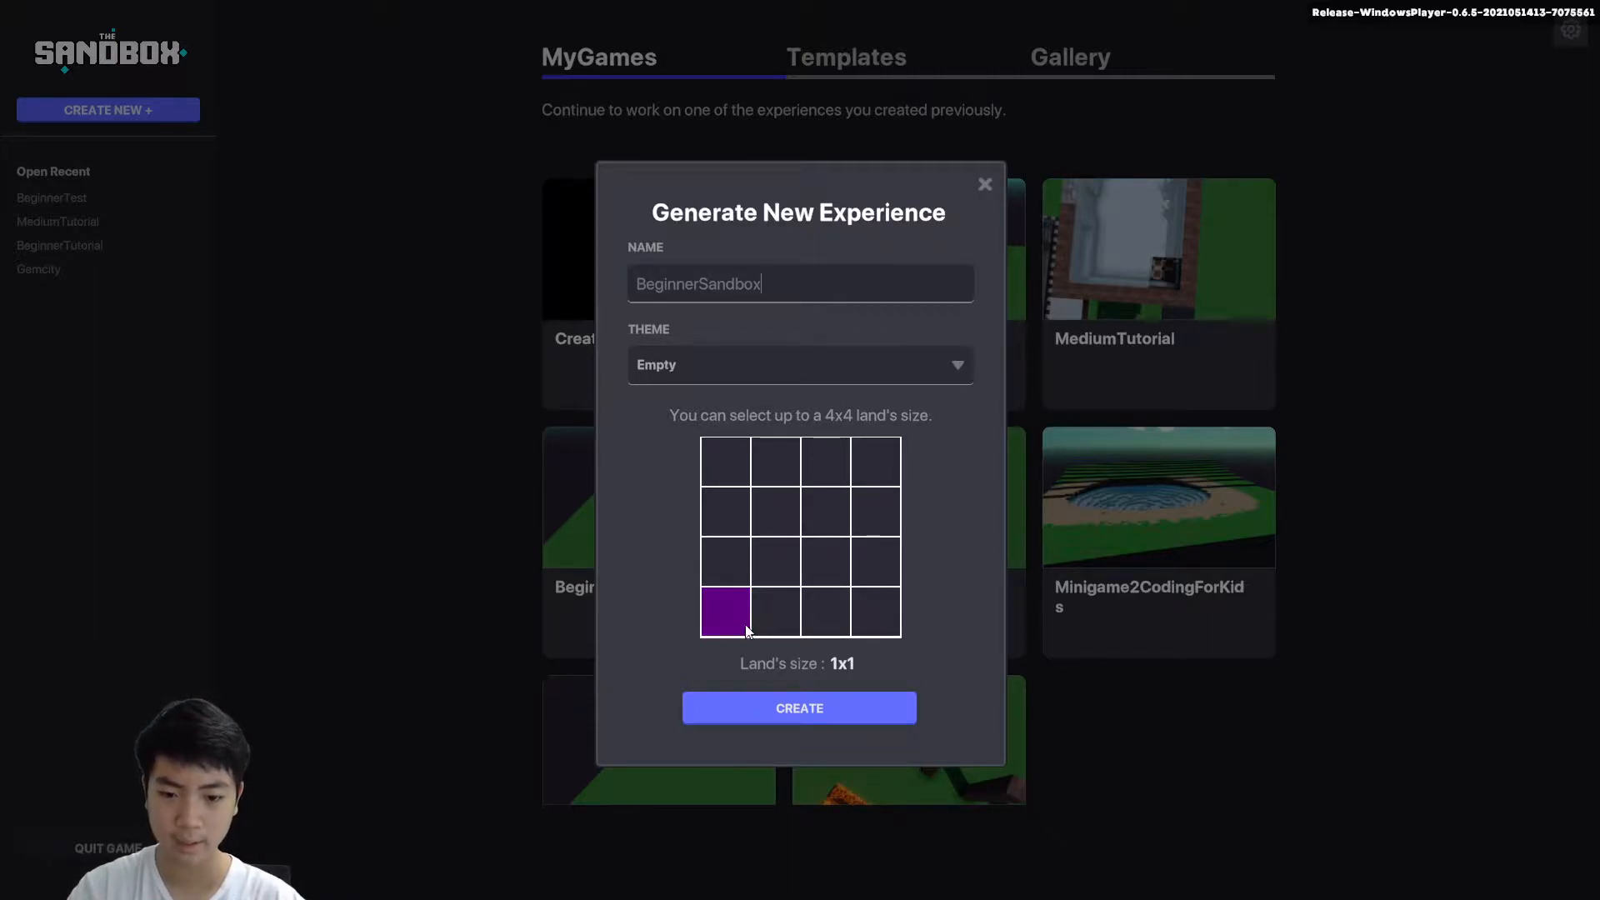
pyautogui.click(777, 710)
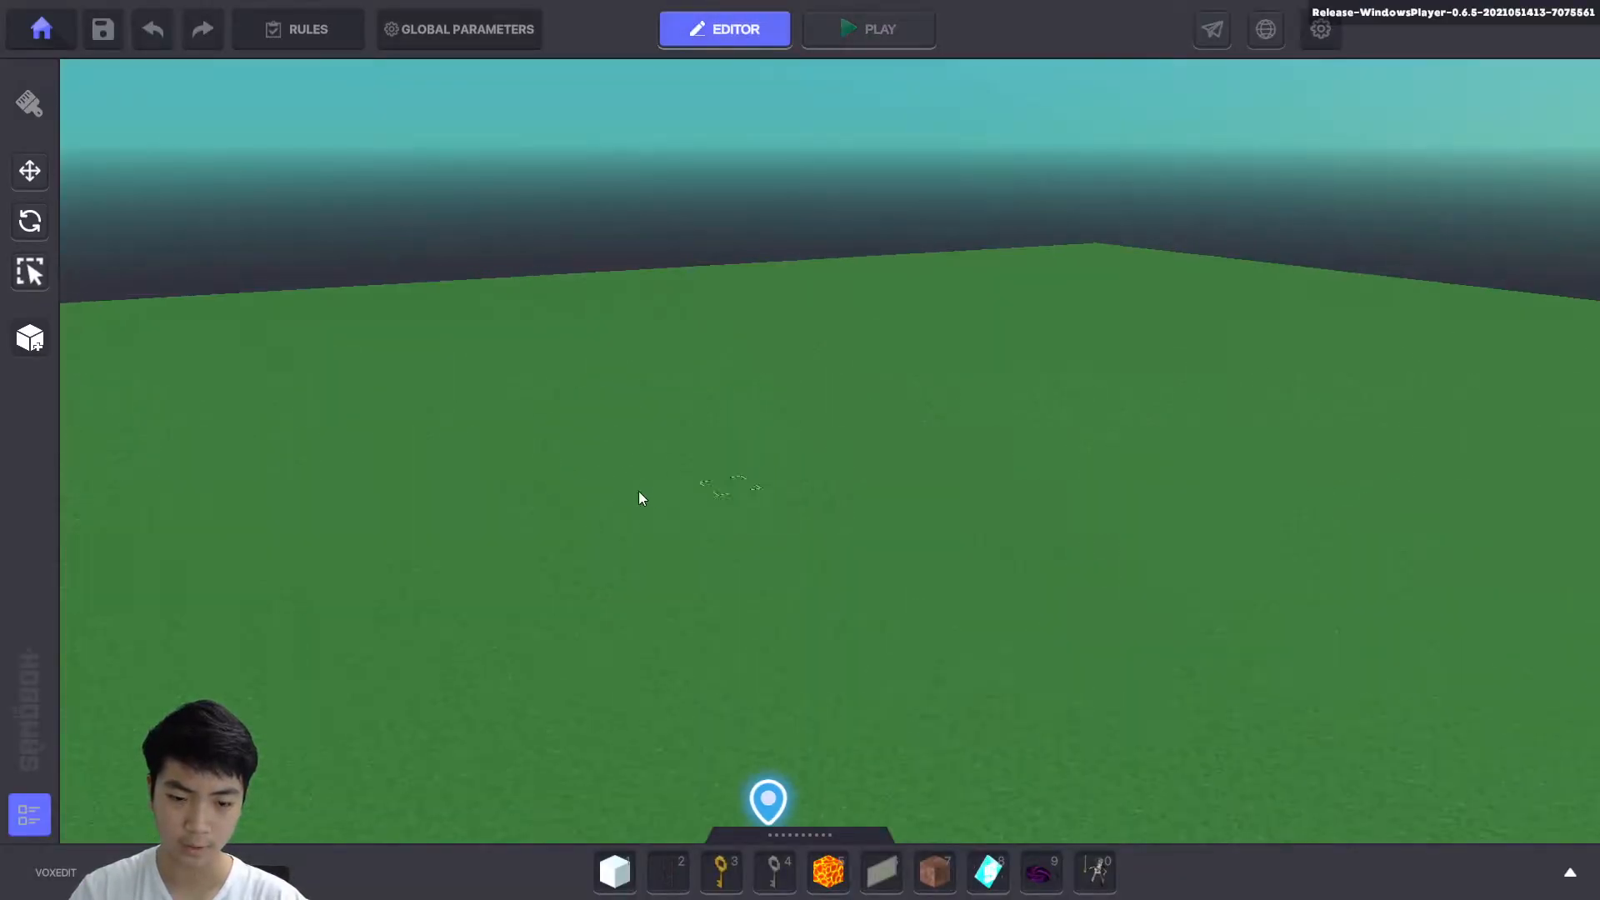
# Pick up the White Block Transparent near the land's corner and open the full asset library.
pyautogui.moveTo(464, 517); pyautogui.dragTo(766, 490, button='middle')
pyautogui.scroll(-4, 767, 489)
pyautogui.moveTo(955, 483)
pyautogui.mouseDown(button='right')
pyautogui.moveTo(859, 518)
pyautogui.moveTo(898, 532)
pyautogui.moveTo(744, 502)
pyautogui.moveTo(714, 590)
pyautogui.moveTo(758, 564)
pyautogui.moveTo(554, 528)
pyautogui.moveTo(386, 455)
pyautogui.moveTo(646, 493)
pyautogui.moveTo(553, 404)
pyautogui.moveTo(586, 398)
pyautogui.moveTo(613, 440)
pyautogui.mouseUp(button='right')
pyautogui.scroll(3, 600, 402)
pyautogui.scroll(5, 617, 442)
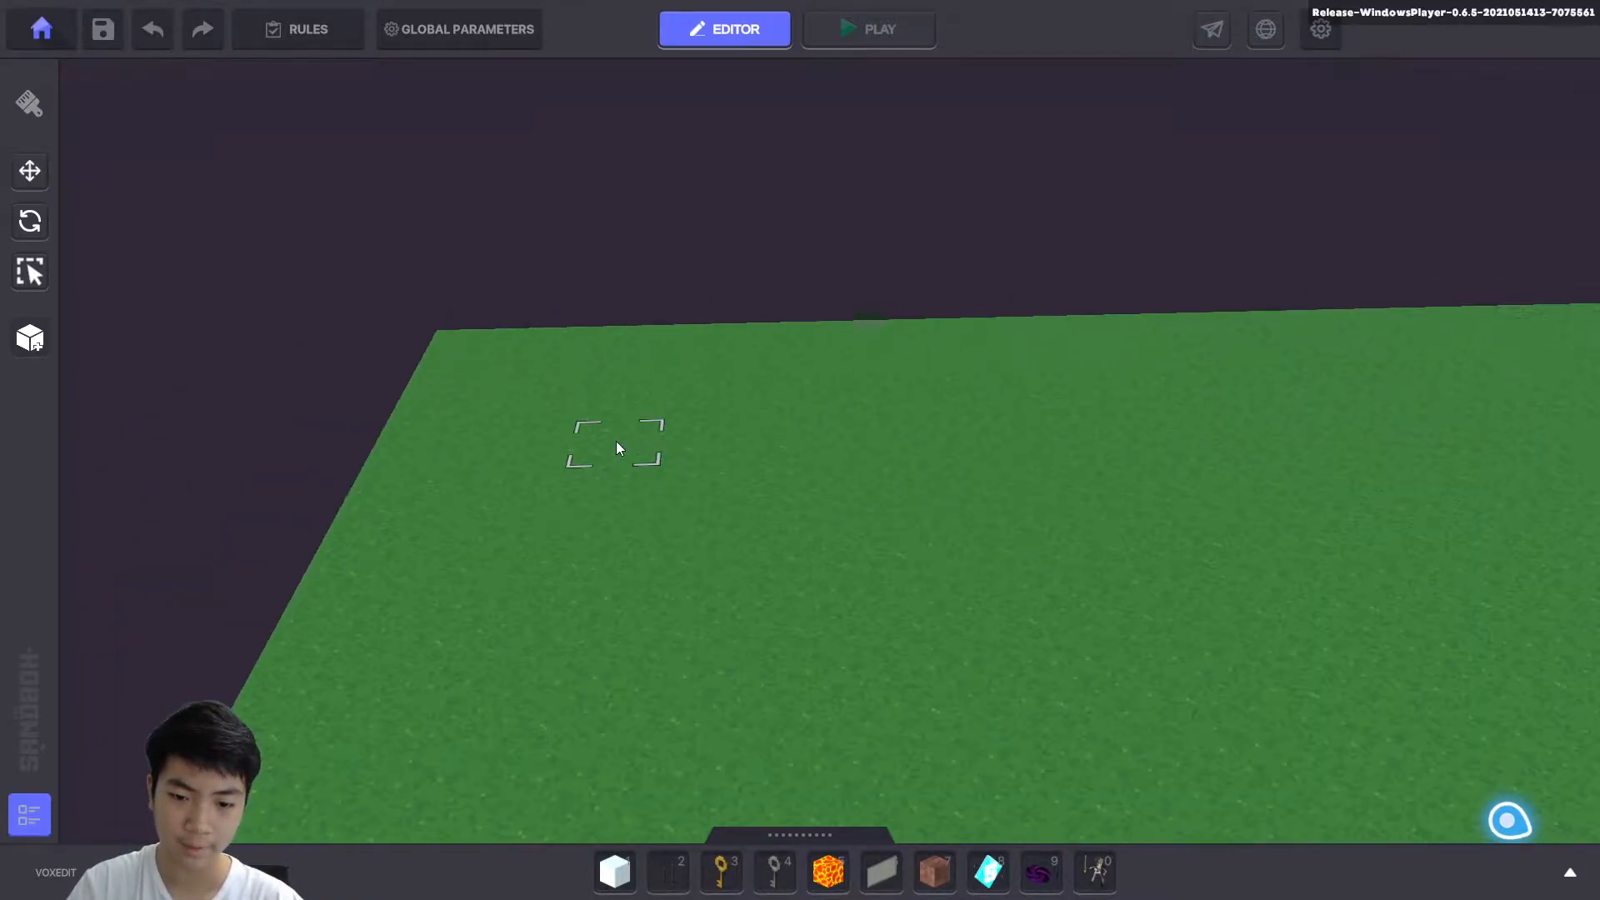
pyautogui.click(616, 871)
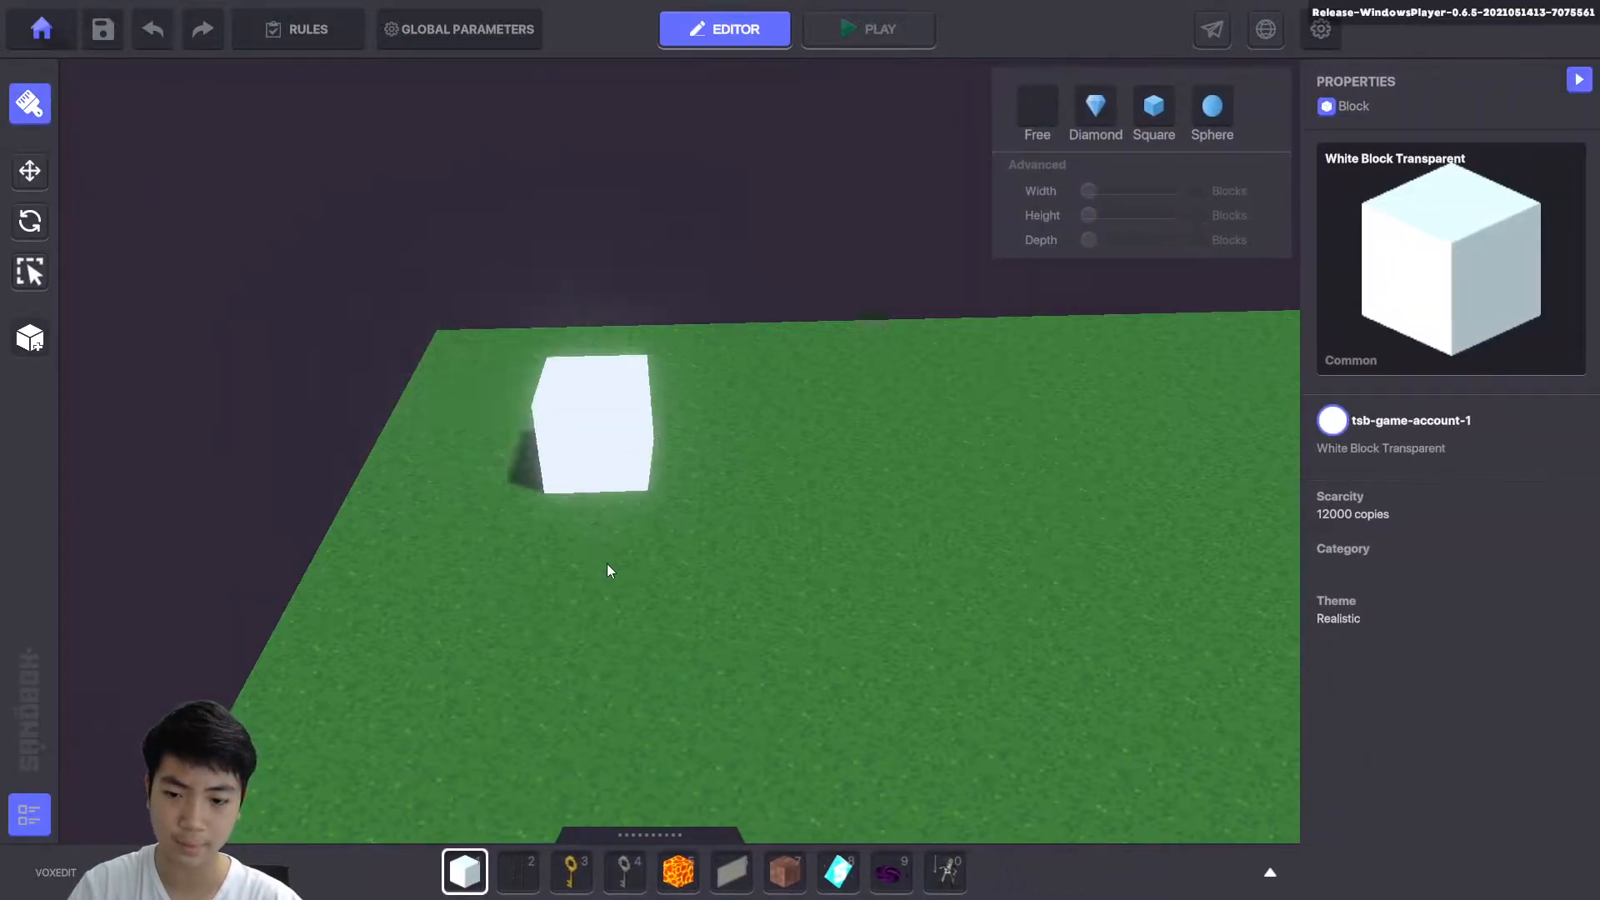
pyautogui.press('Tab')
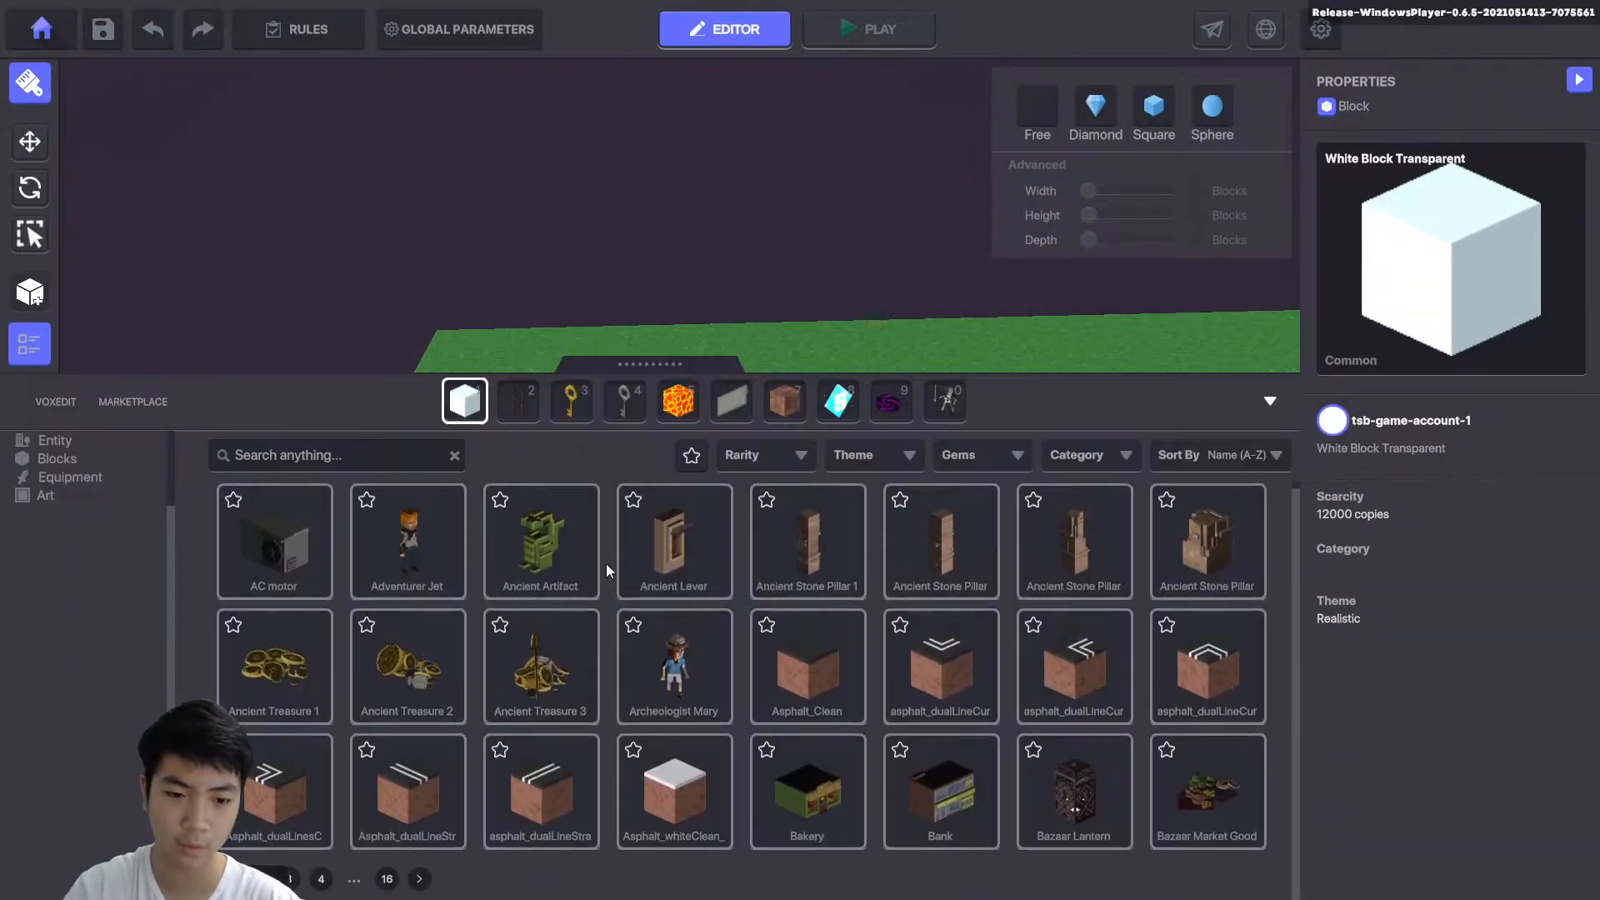
# Empty all ten quick-access slots of their existing assets.
pyautogui.rightClick(467, 404)
pyautogui.rightClick(519, 401)
pyautogui.rightClick(572, 401)
pyautogui.rightClick(625, 400)
pyautogui.rightClick(679, 401)
pyautogui.rightClick(731, 401)
pyautogui.rightClick(785, 401)
pyautogui.rightClick(839, 400)
pyautogui.rightClick(892, 401)
pyautogui.rightClick(945, 400)
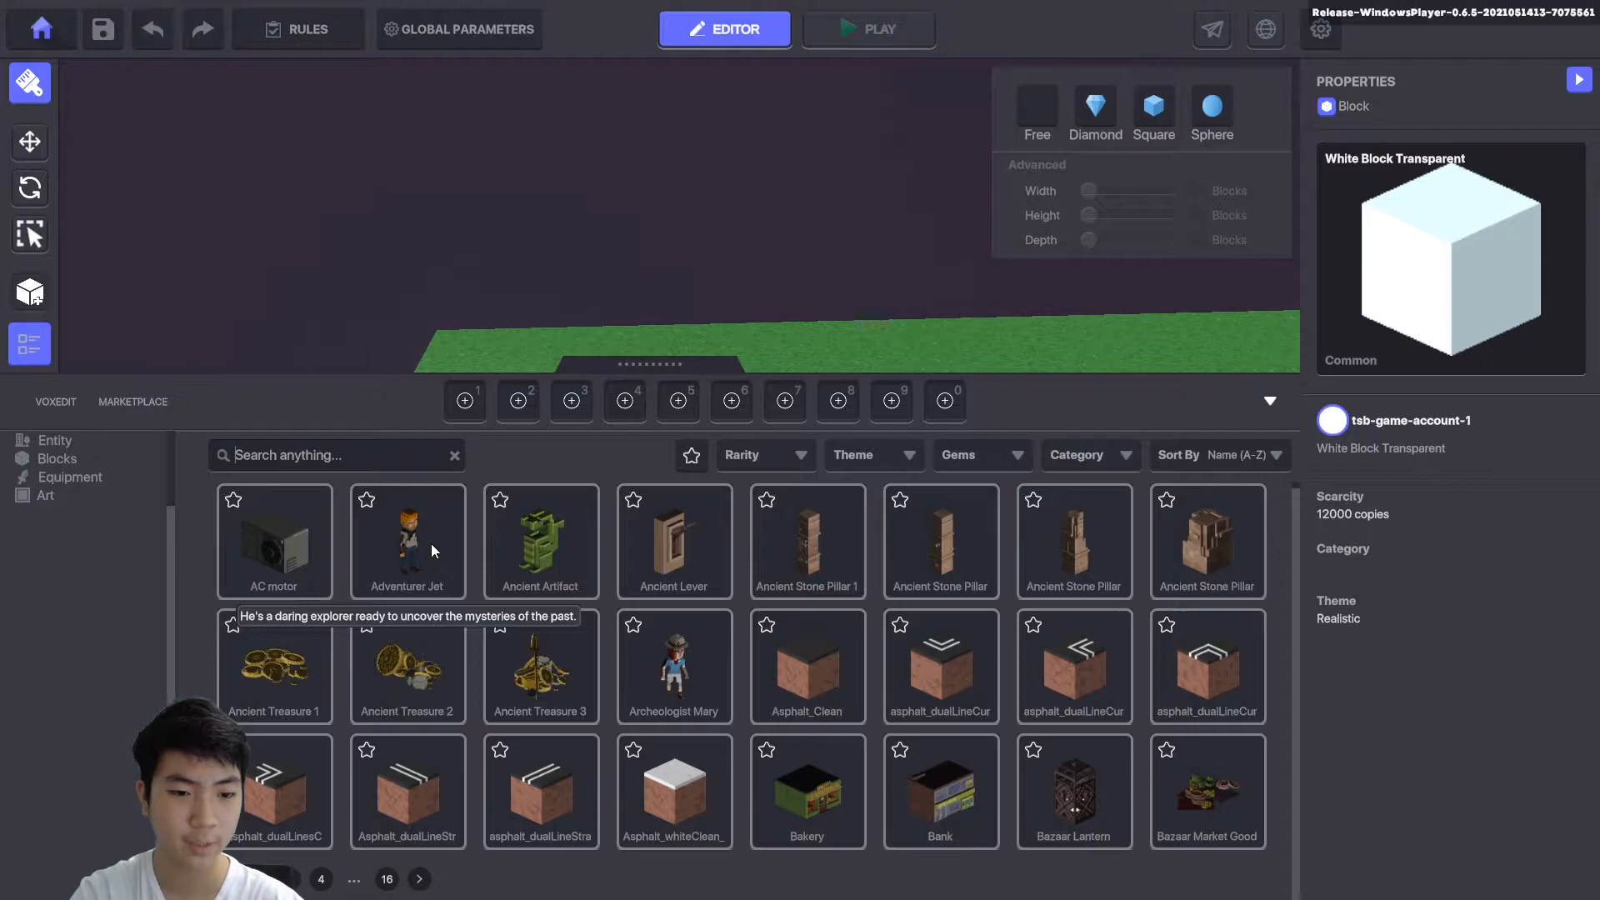
# Search the library for "trans" and assign White Block Transparent to quick slot 1.
pyautogui.write('trans')
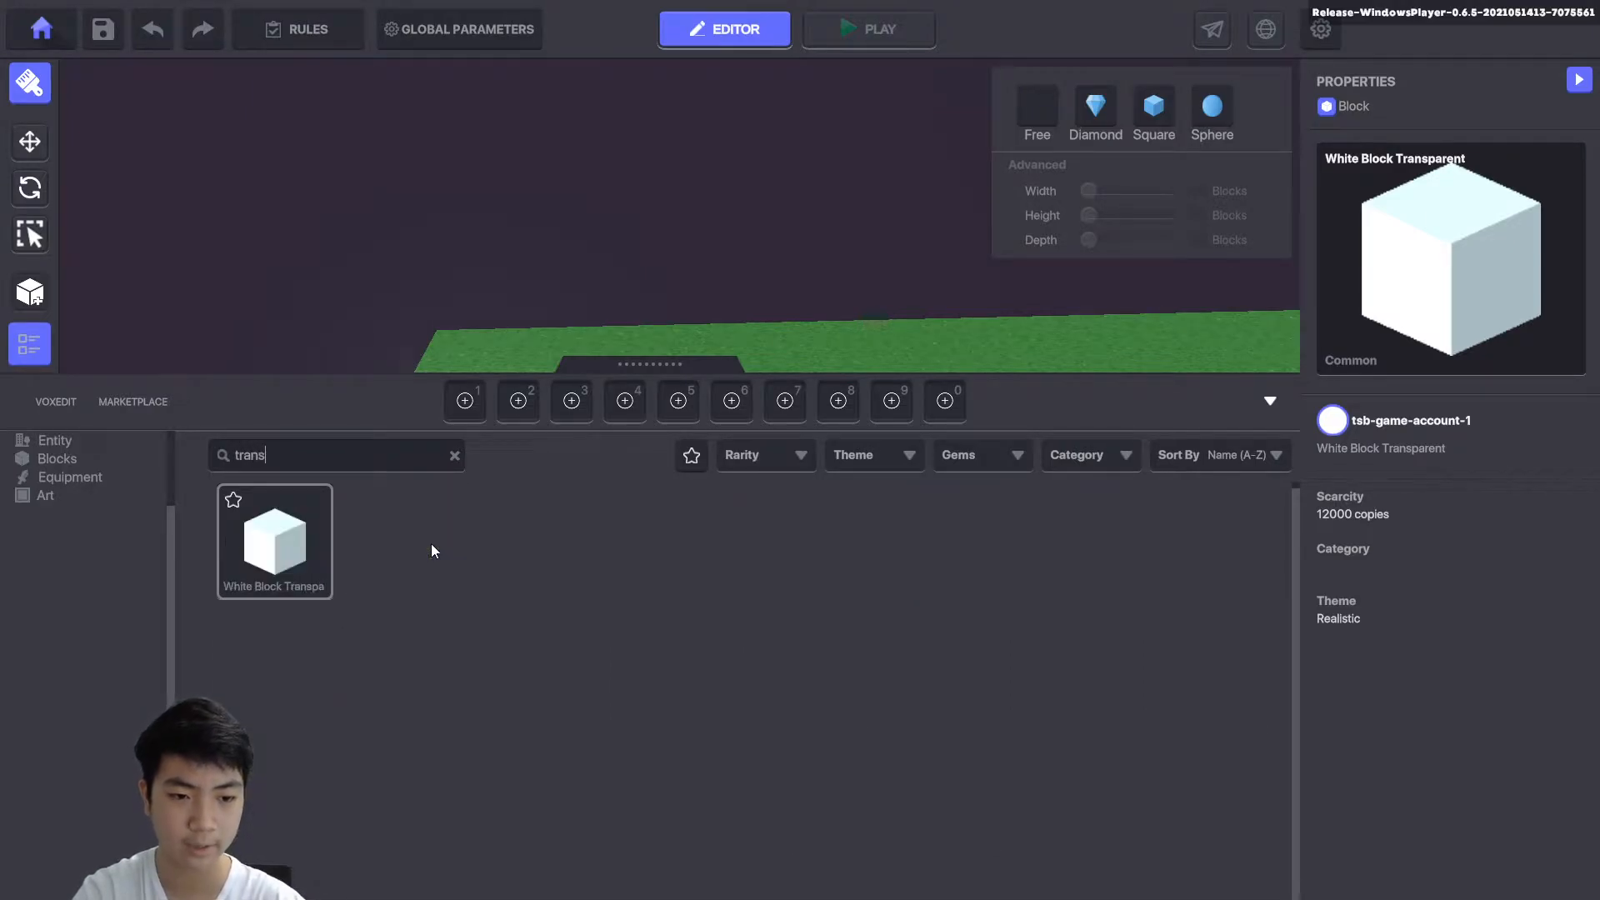
pyautogui.click(329, 511)
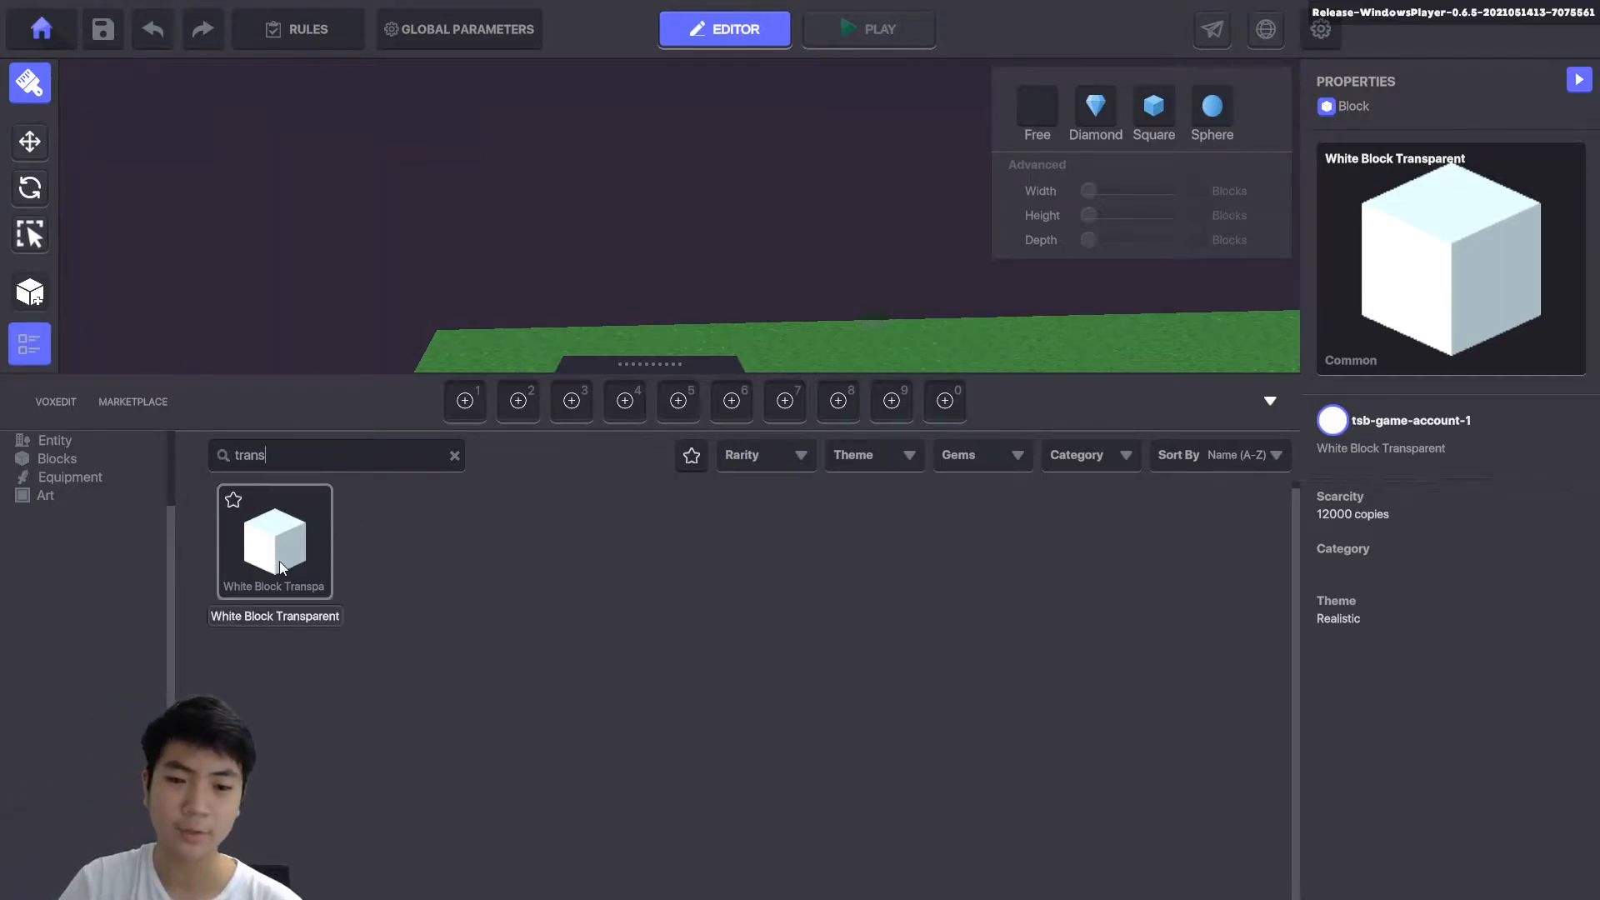
pyautogui.moveTo(257, 578); pyautogui.dragTo(464, 400)
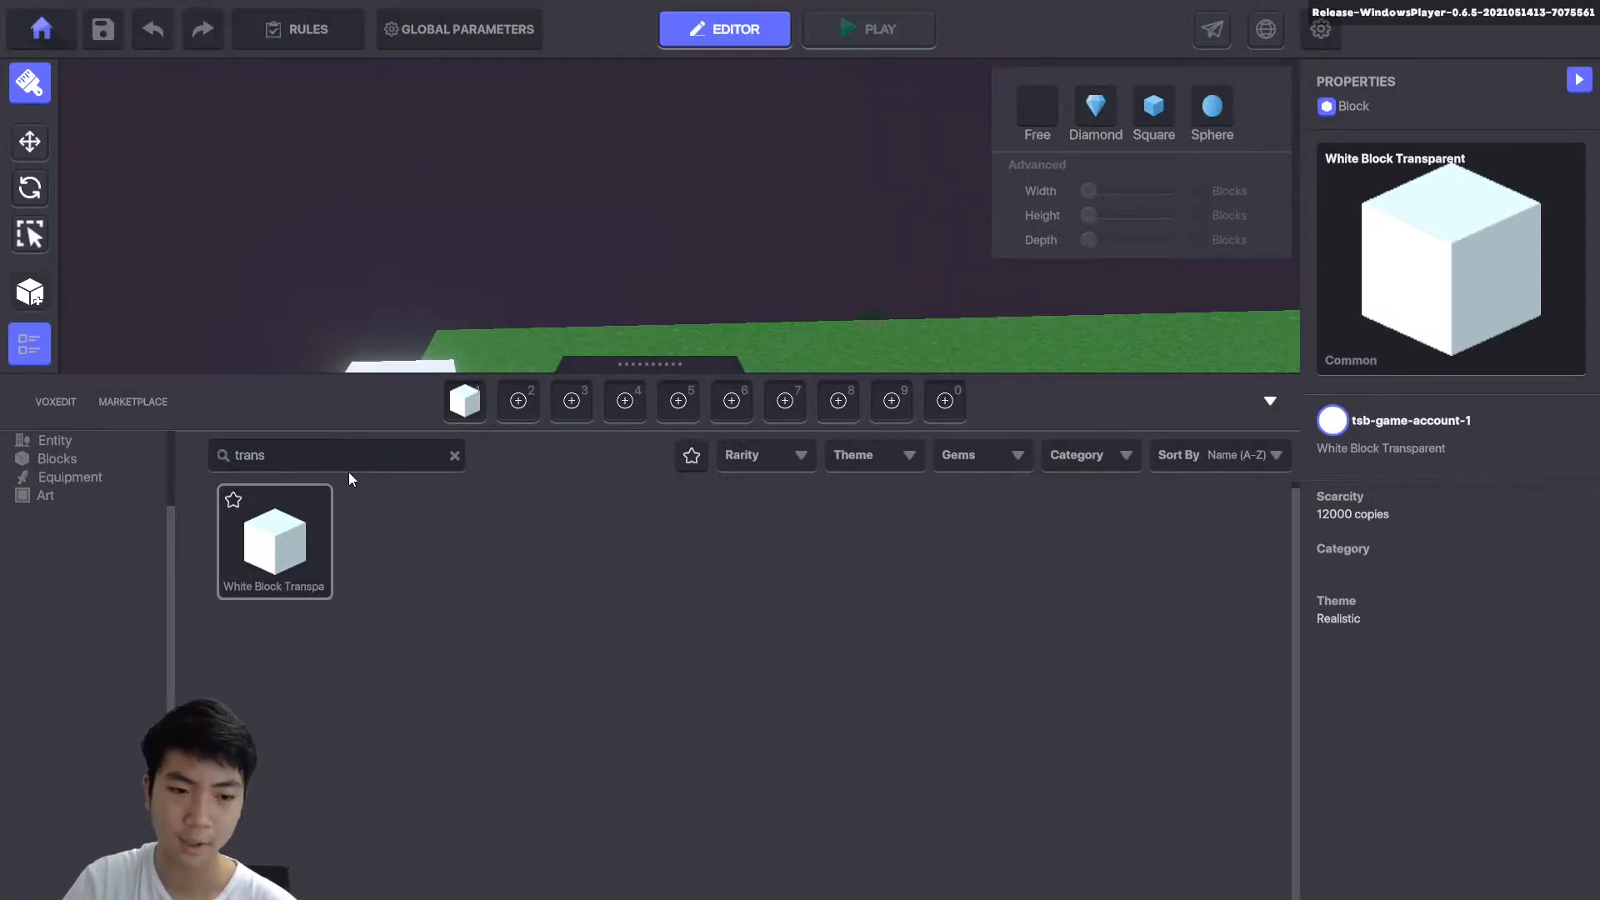
# Search the library for "grass" and assign the Grass 01 block to quick slot 4.
pyautogui.click(372, 455)
pyautogui.press('BackSpace')
pyautogui.press('BackSpace')
pyautogui.press('BackSpace')
pyautogui.press('BackSpace')
pyautogui.press('BackSpace')
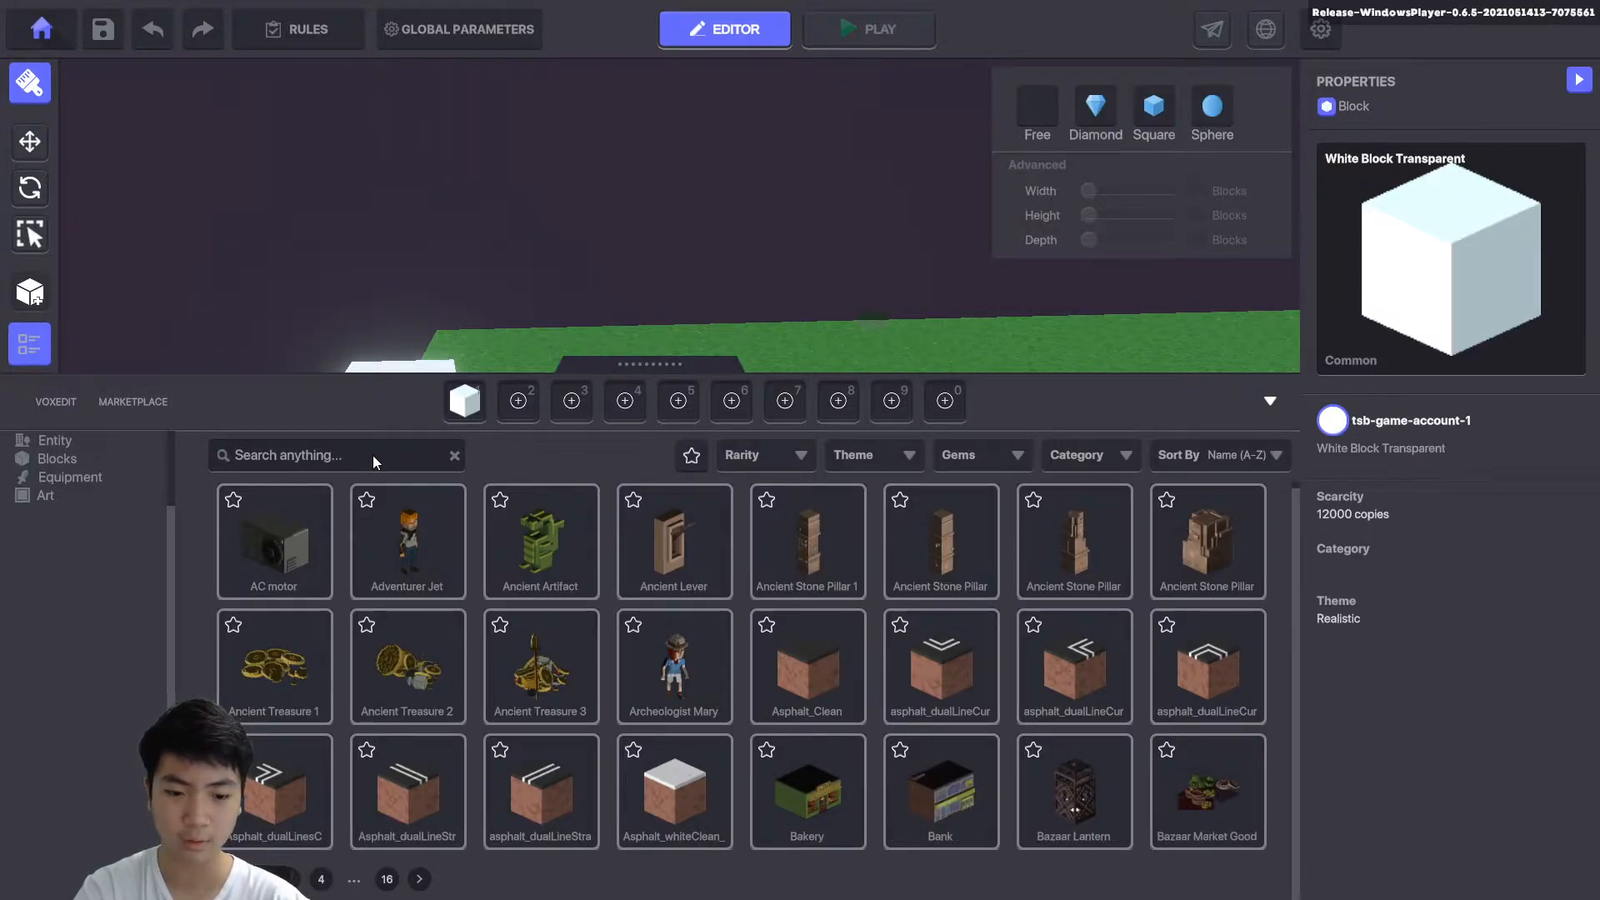
pyautogui.write('grass')
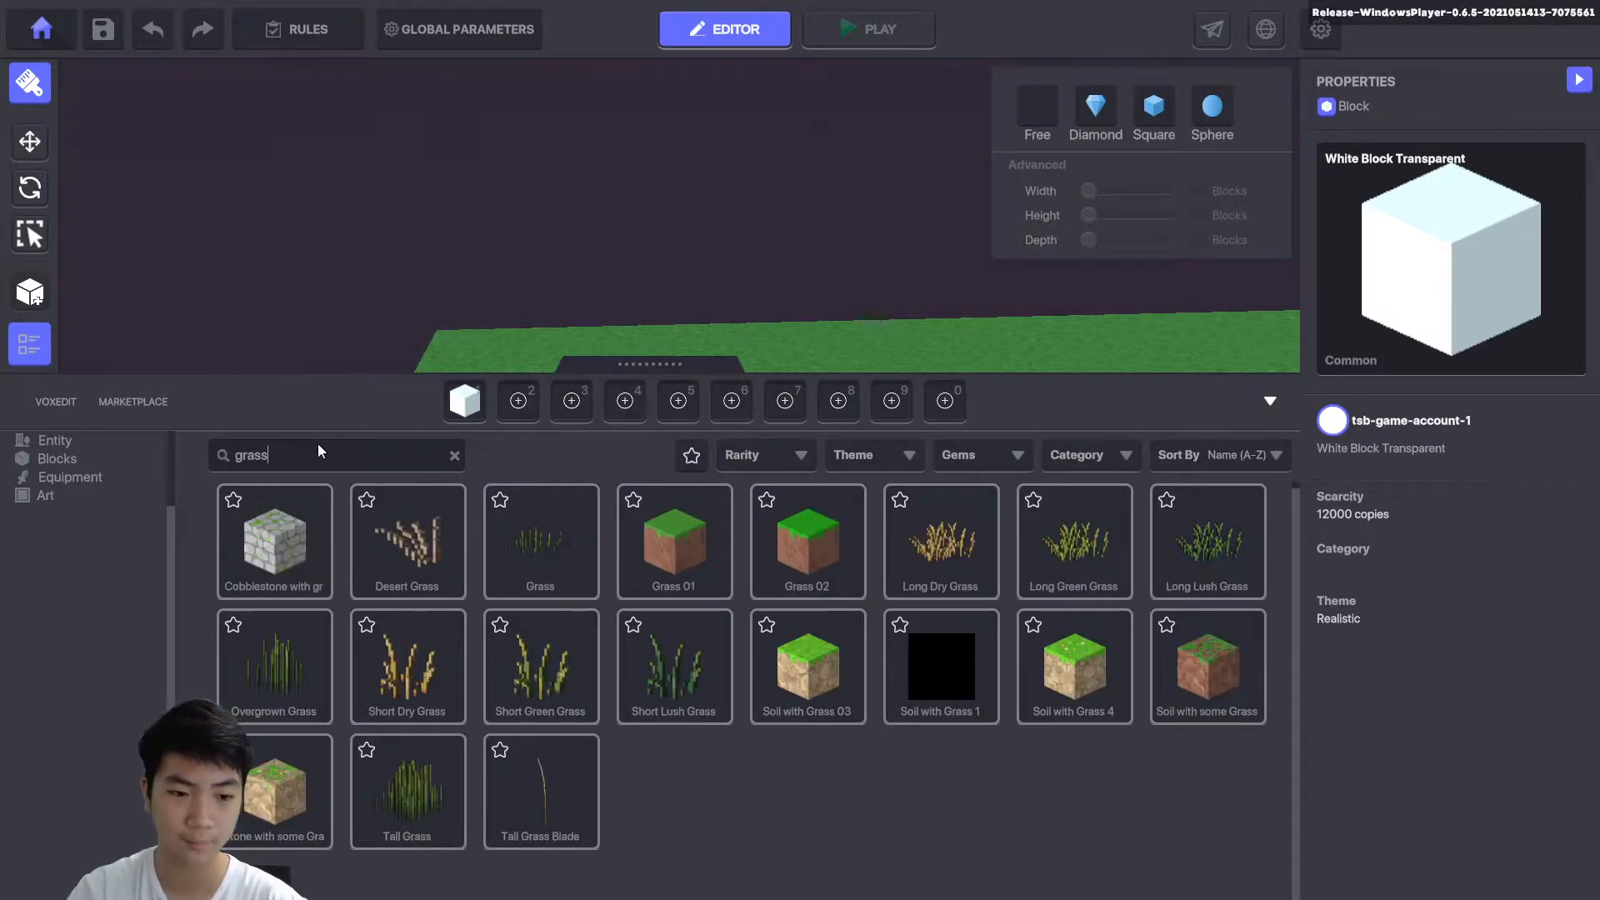
pyautogui.moveTo(677, 541); pyautogui.dragTo(625, 400)
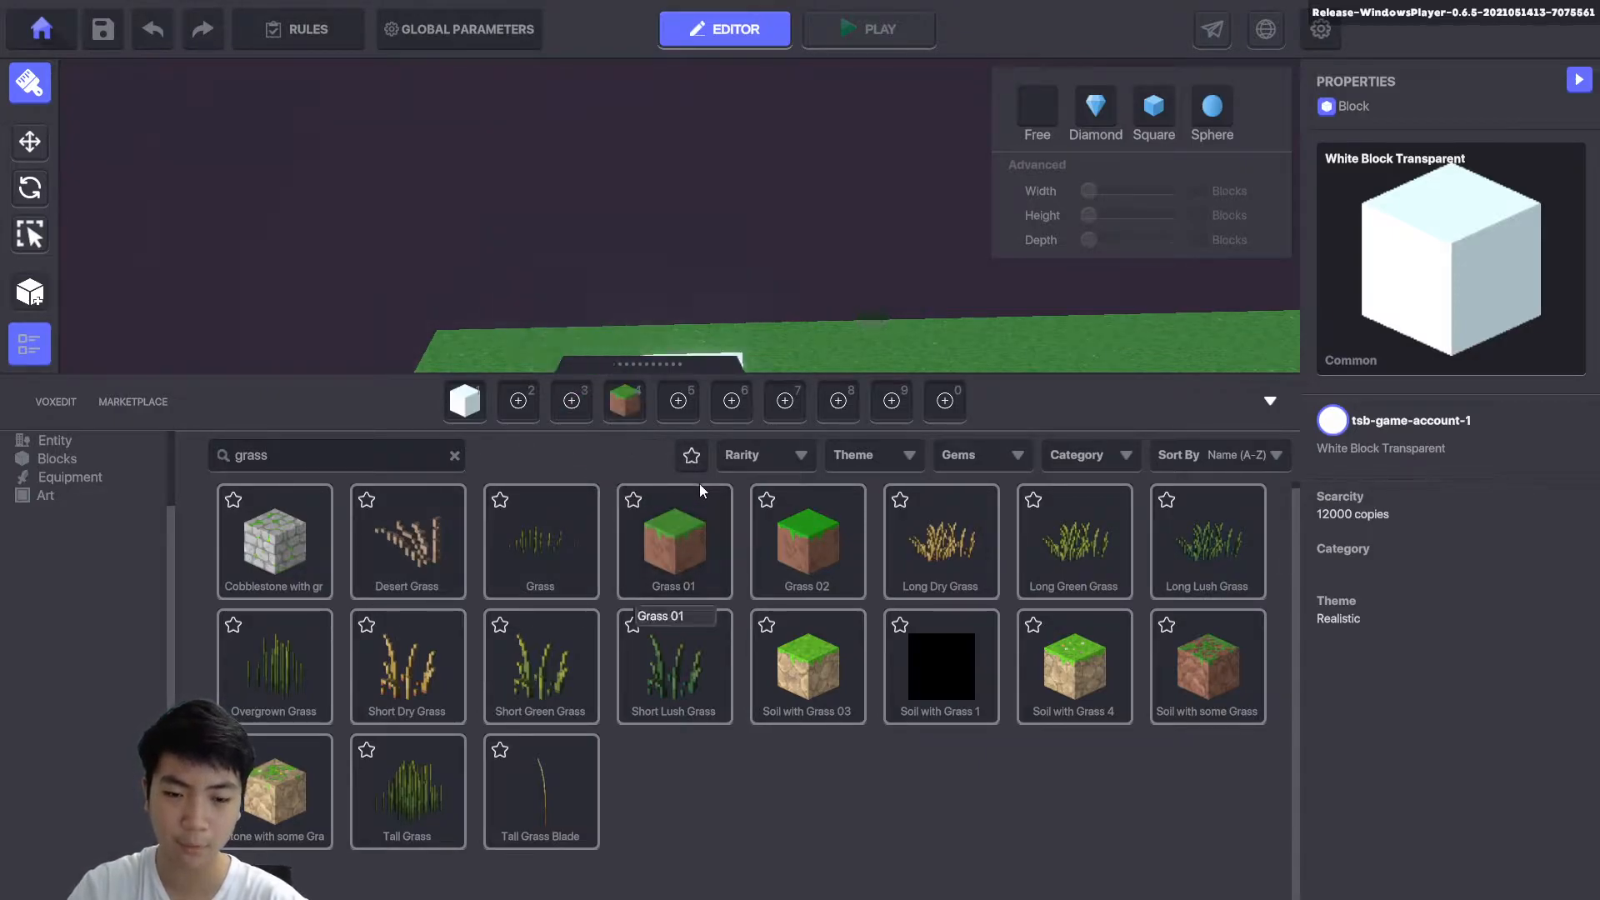
# Search the library for "door" and assign Desert Building Door to quick slot 2.
pyautogui.scroll(-2, 798, 334)
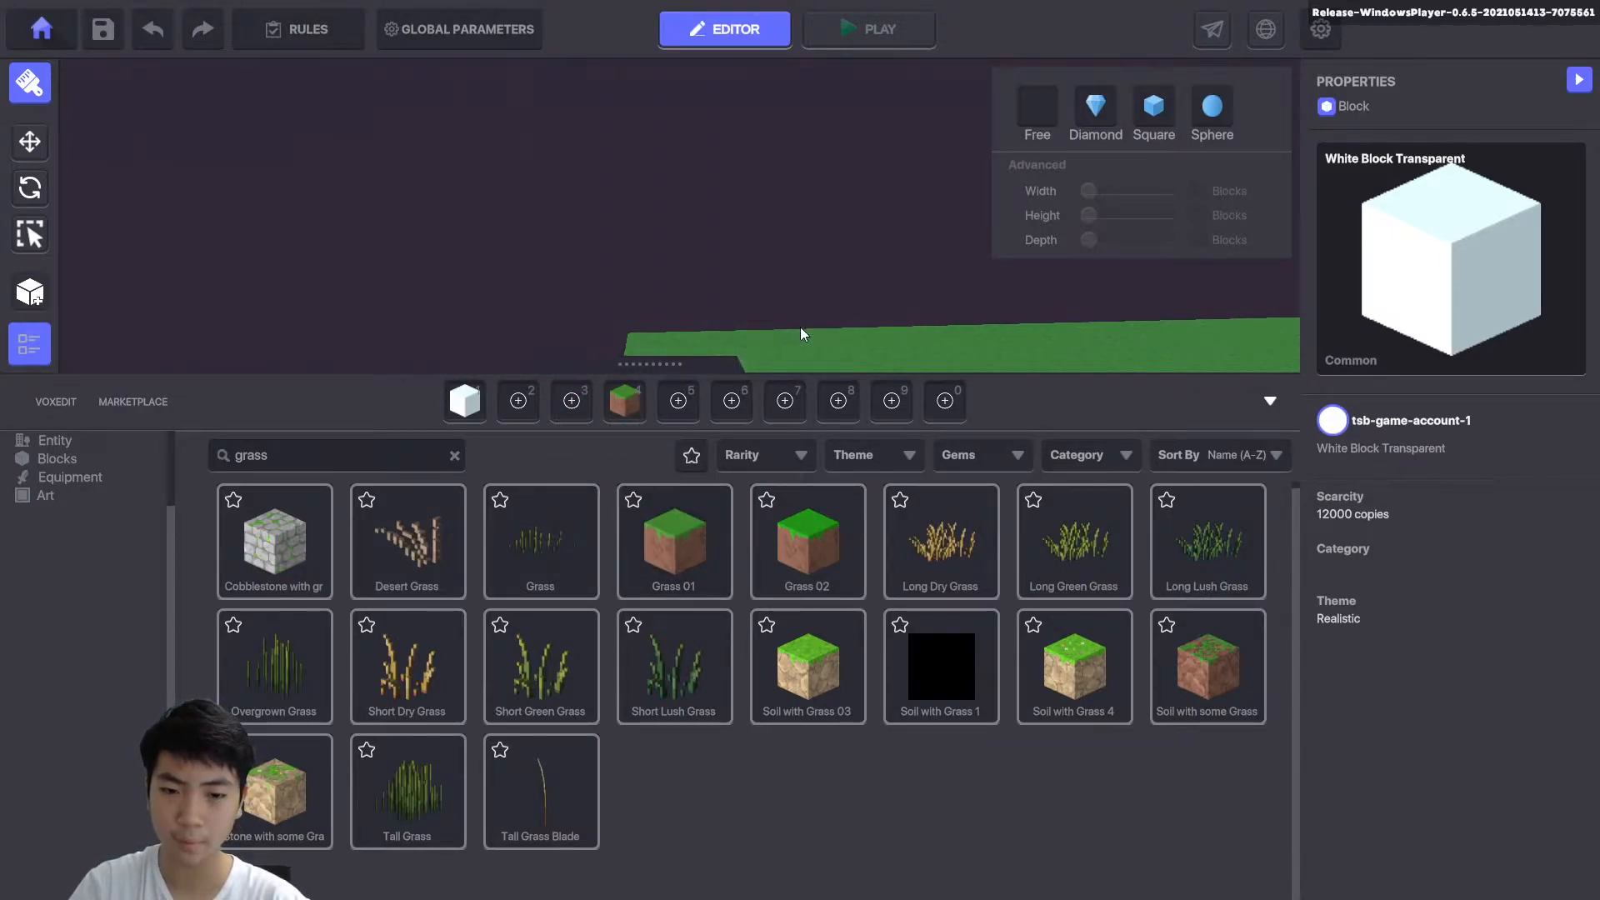
pyautogui.scroll(3, 800, 343)
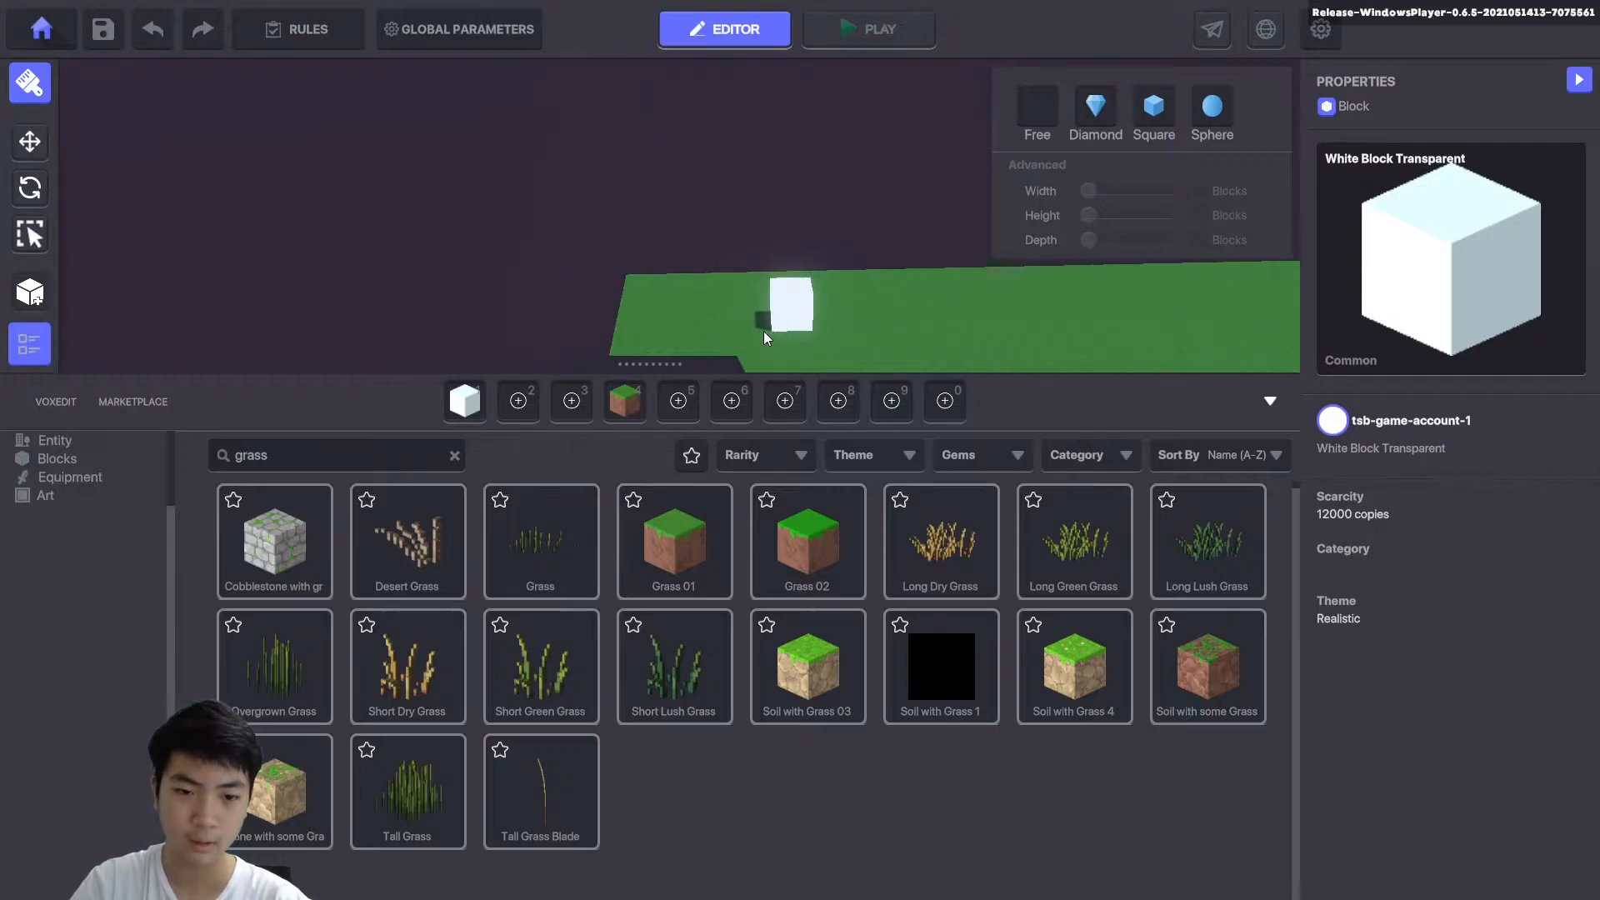
pyautogui.scroll(2, 608, 298)
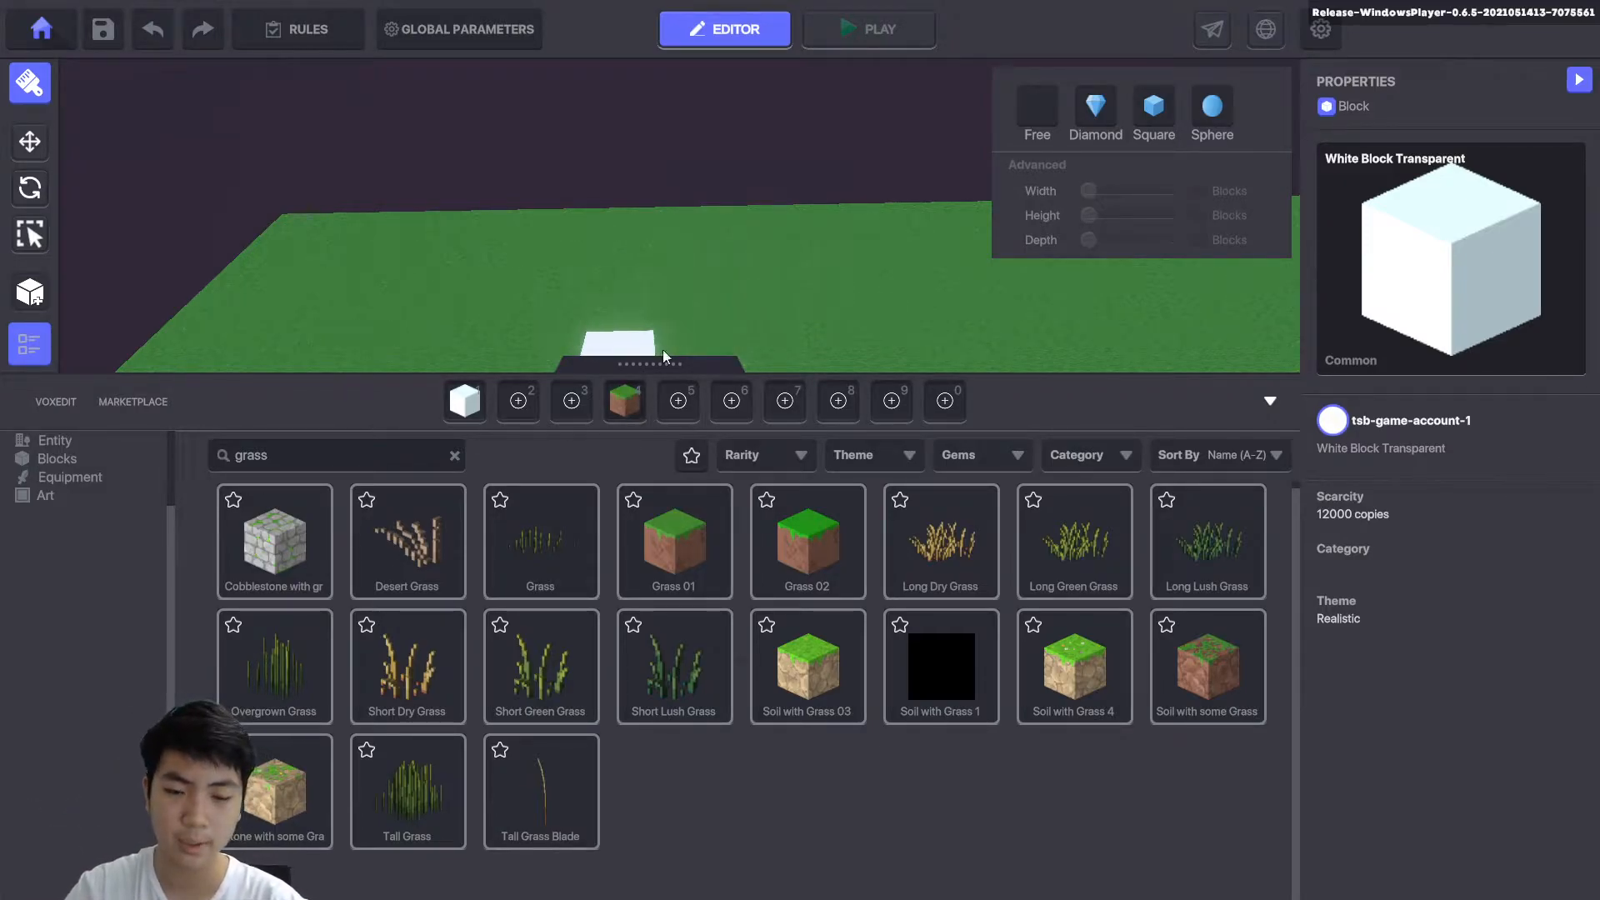
pyautogui.moveTo(563, 228); pyautogui.dragTo(672, 259, button='middle')
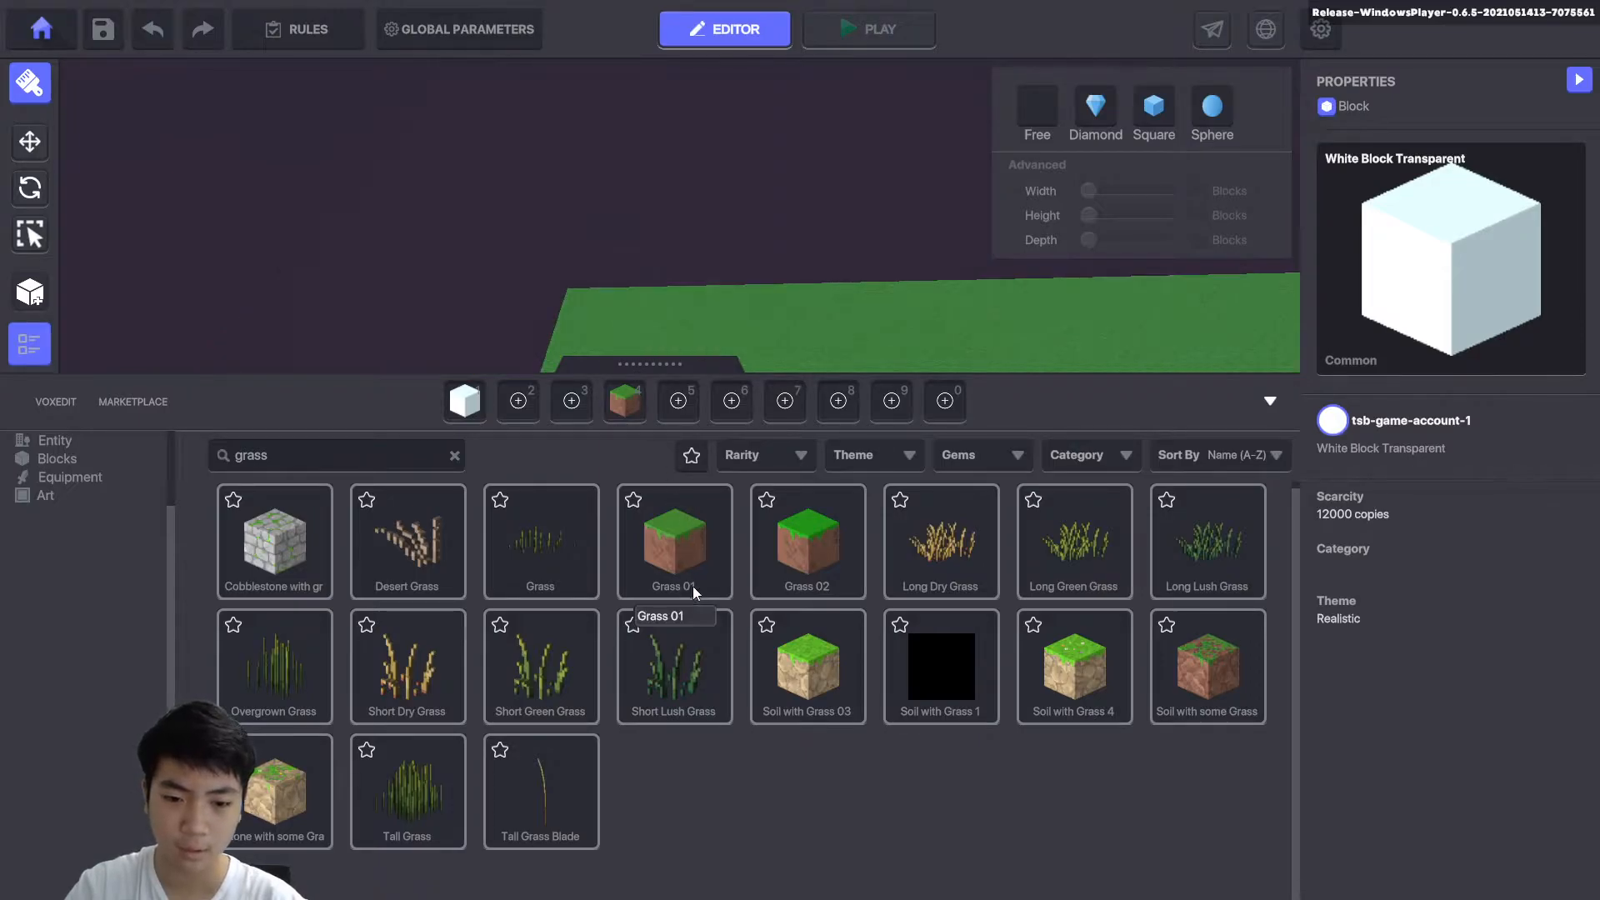
pyautogui.click(979, 333)
pyautogui.moveTo(941, 336); pyautogui.dragTo(725, 319, button='middle')
pyautogui.click(317, 452)
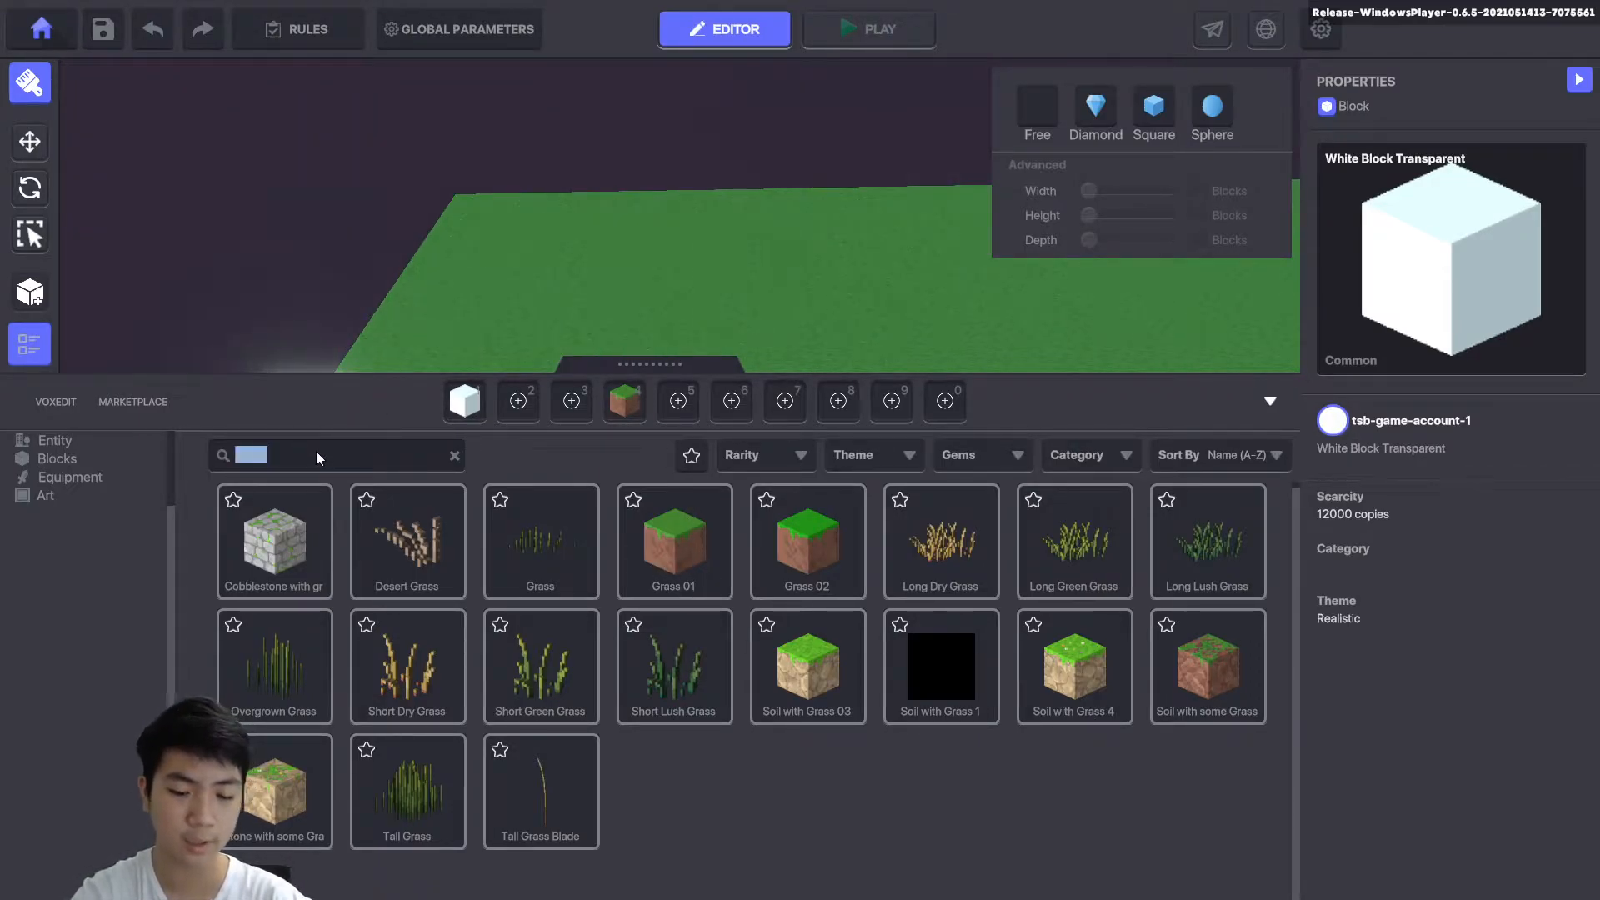
pyautogui.write('door')
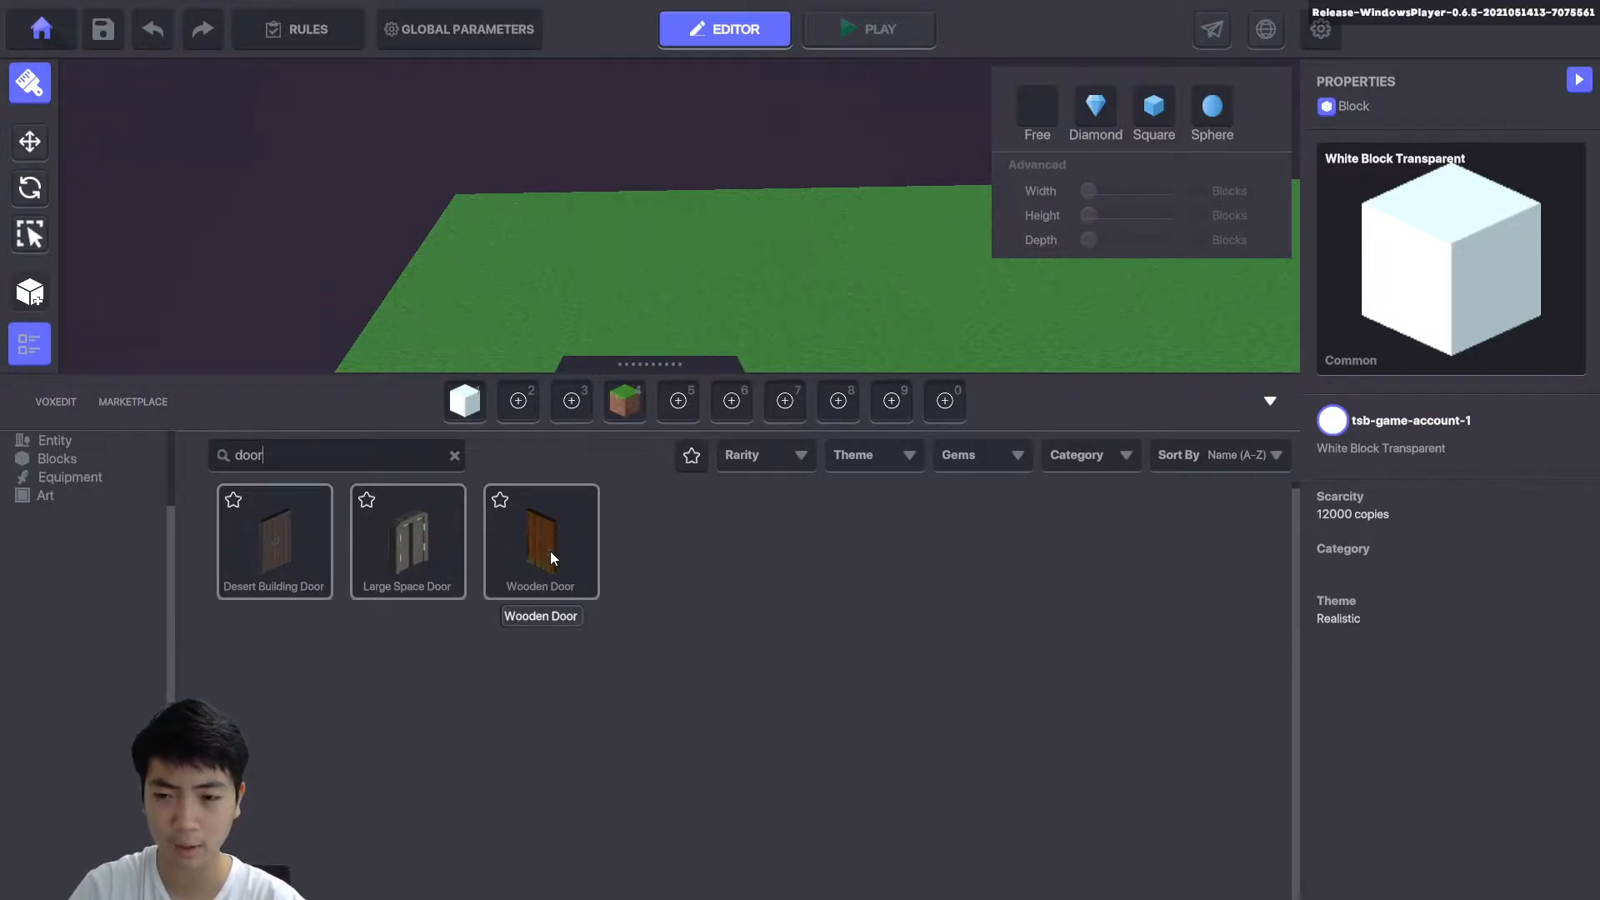
pyautogui.moveTo(286, 558); pyautogui.dragTo(518, 404)
# Find the gold and silver keys in the library and assign them to quick slots 3 and 5.
pyautogui.doubleClick(354, 463)
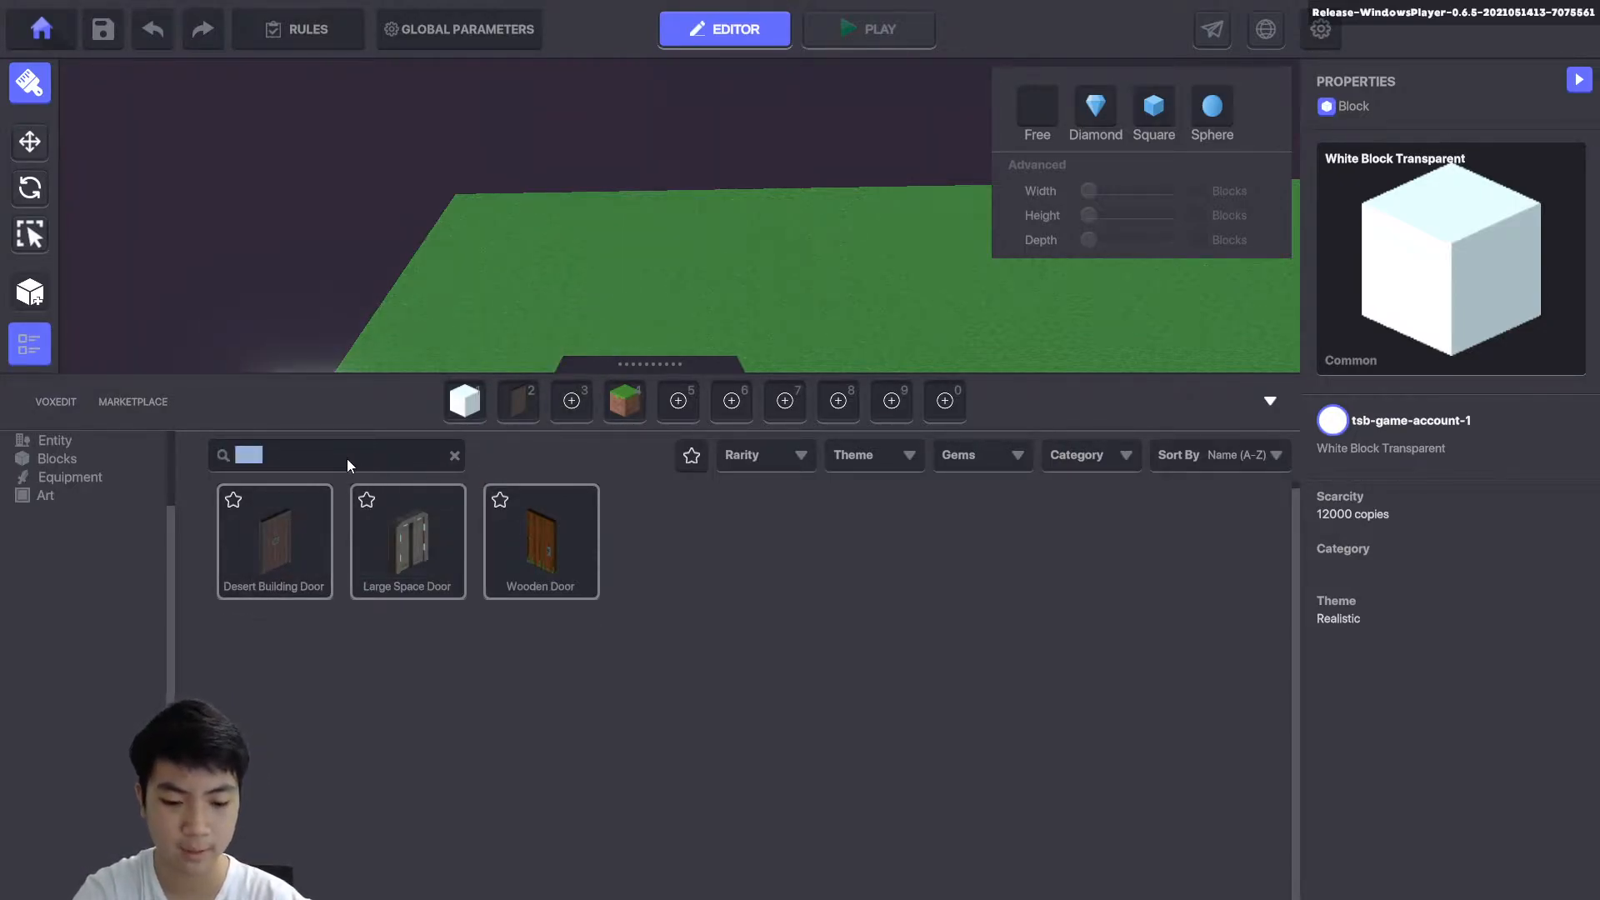
pyautogui.write('gold')
pyautogui.moveTo(275, 537); pyautogui.dragTo(572, 401)
pyautogui.doubleClick(386, 454)
pyautogui.write('silver')
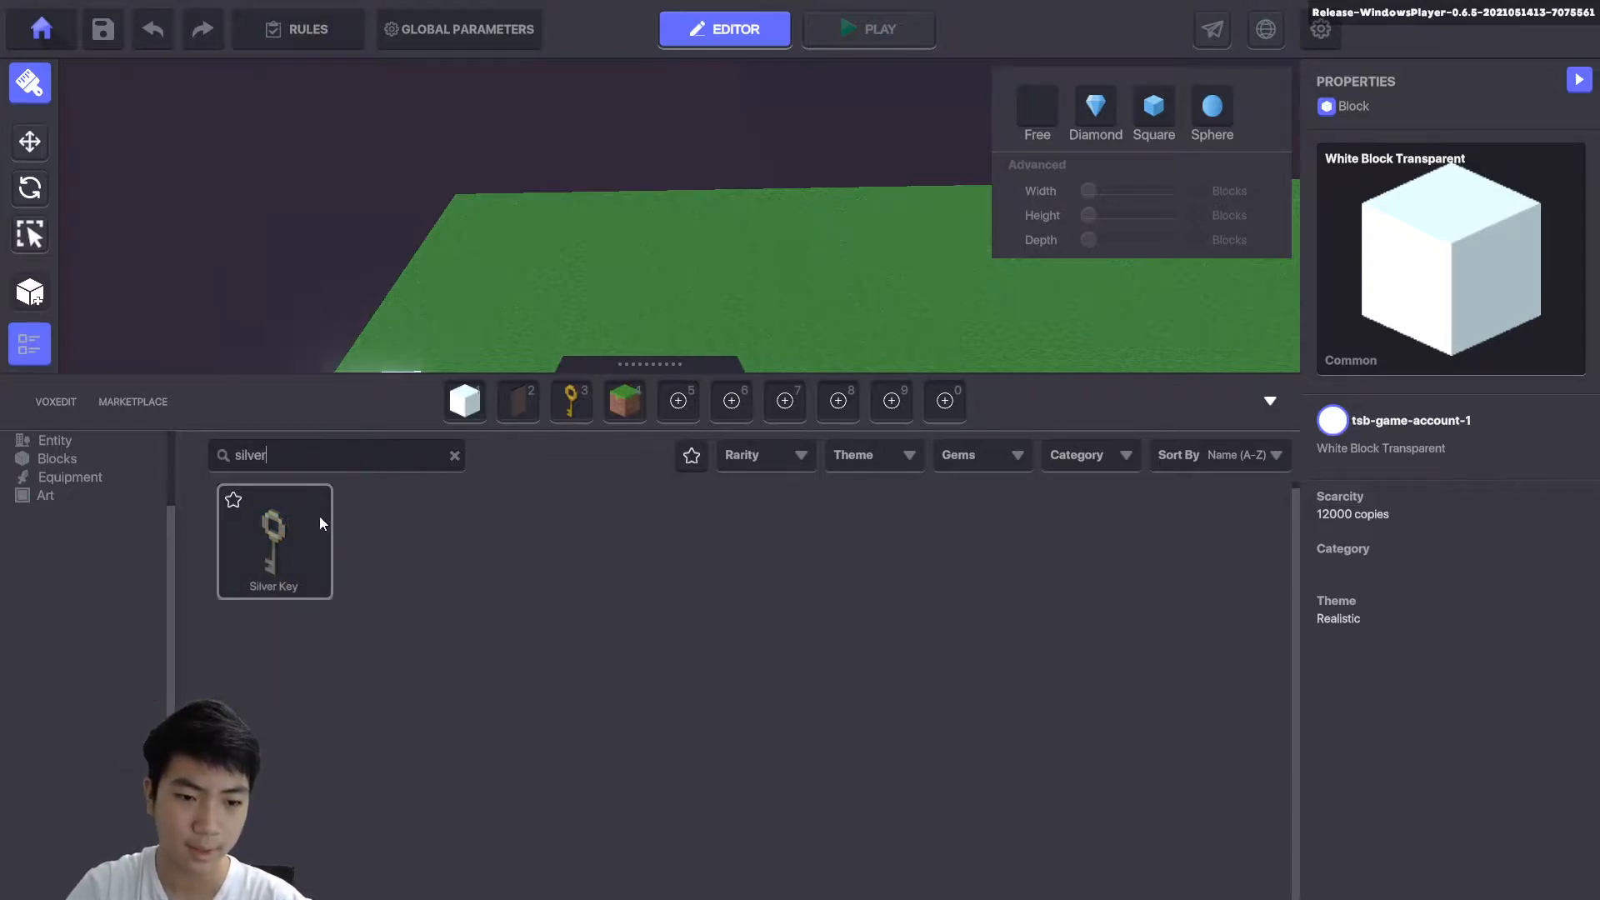
pyautogui.moveTo(319, 517); pyautogui.dragTo(684, 404)
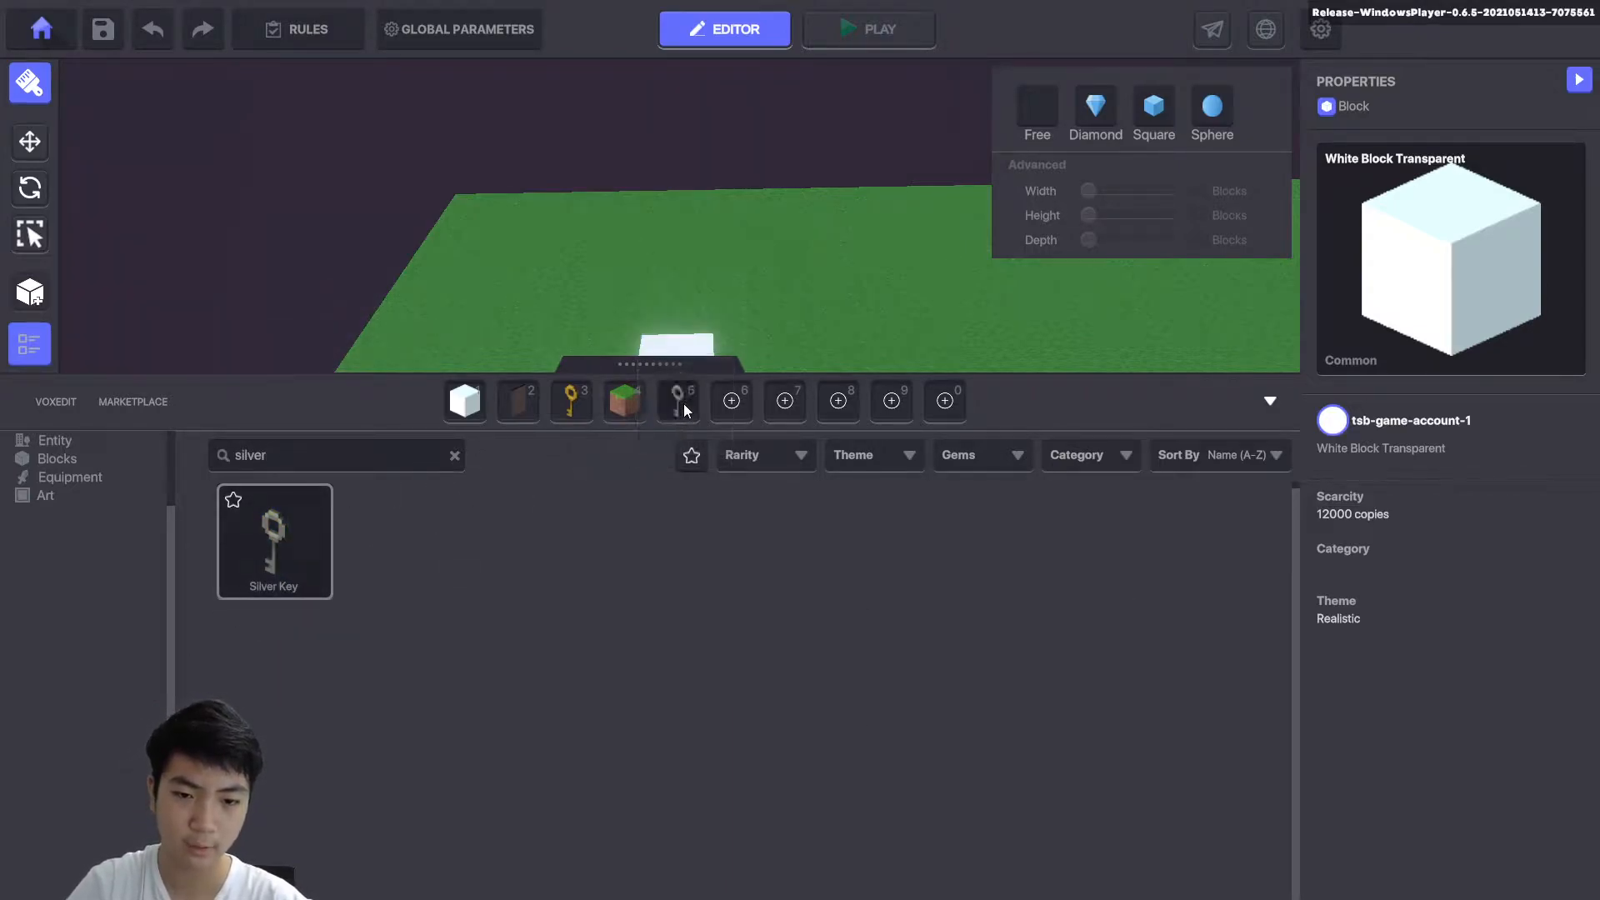
# Search the library for "lava" and assign the Lava block to quick slot 7.
pyautogui.moveTo(741, 295); pyautogui.dragTo(709, 267, button='middle')
pyautogui.press('a')
pyautogui.press('w')
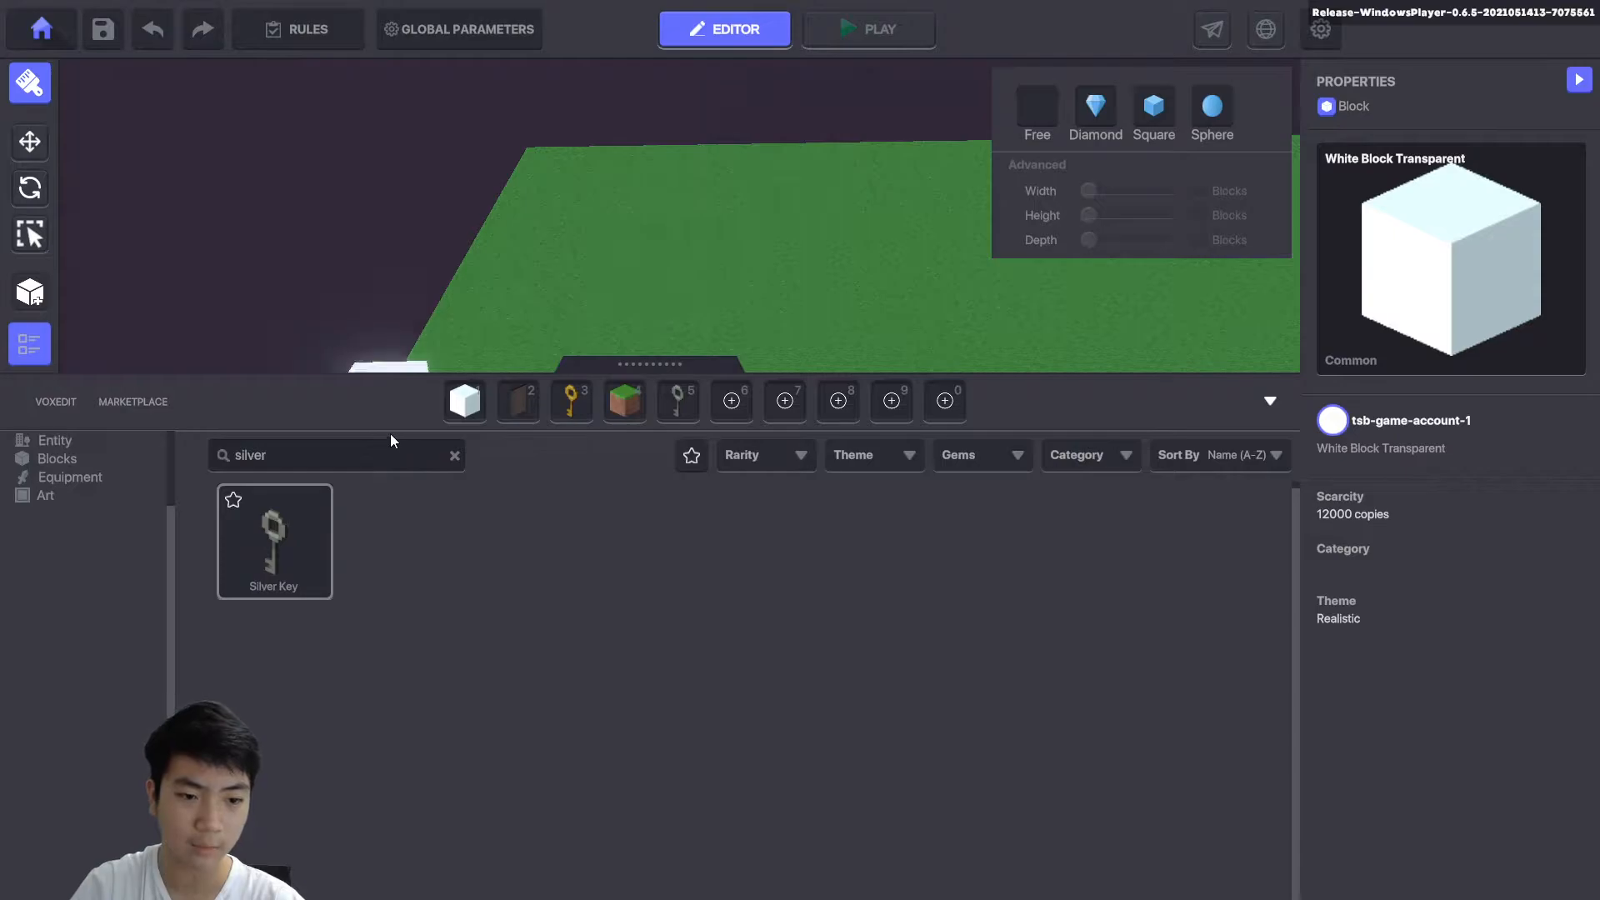
pyautogui.doubleClick(354, 455)
pyautogui.write('lava')
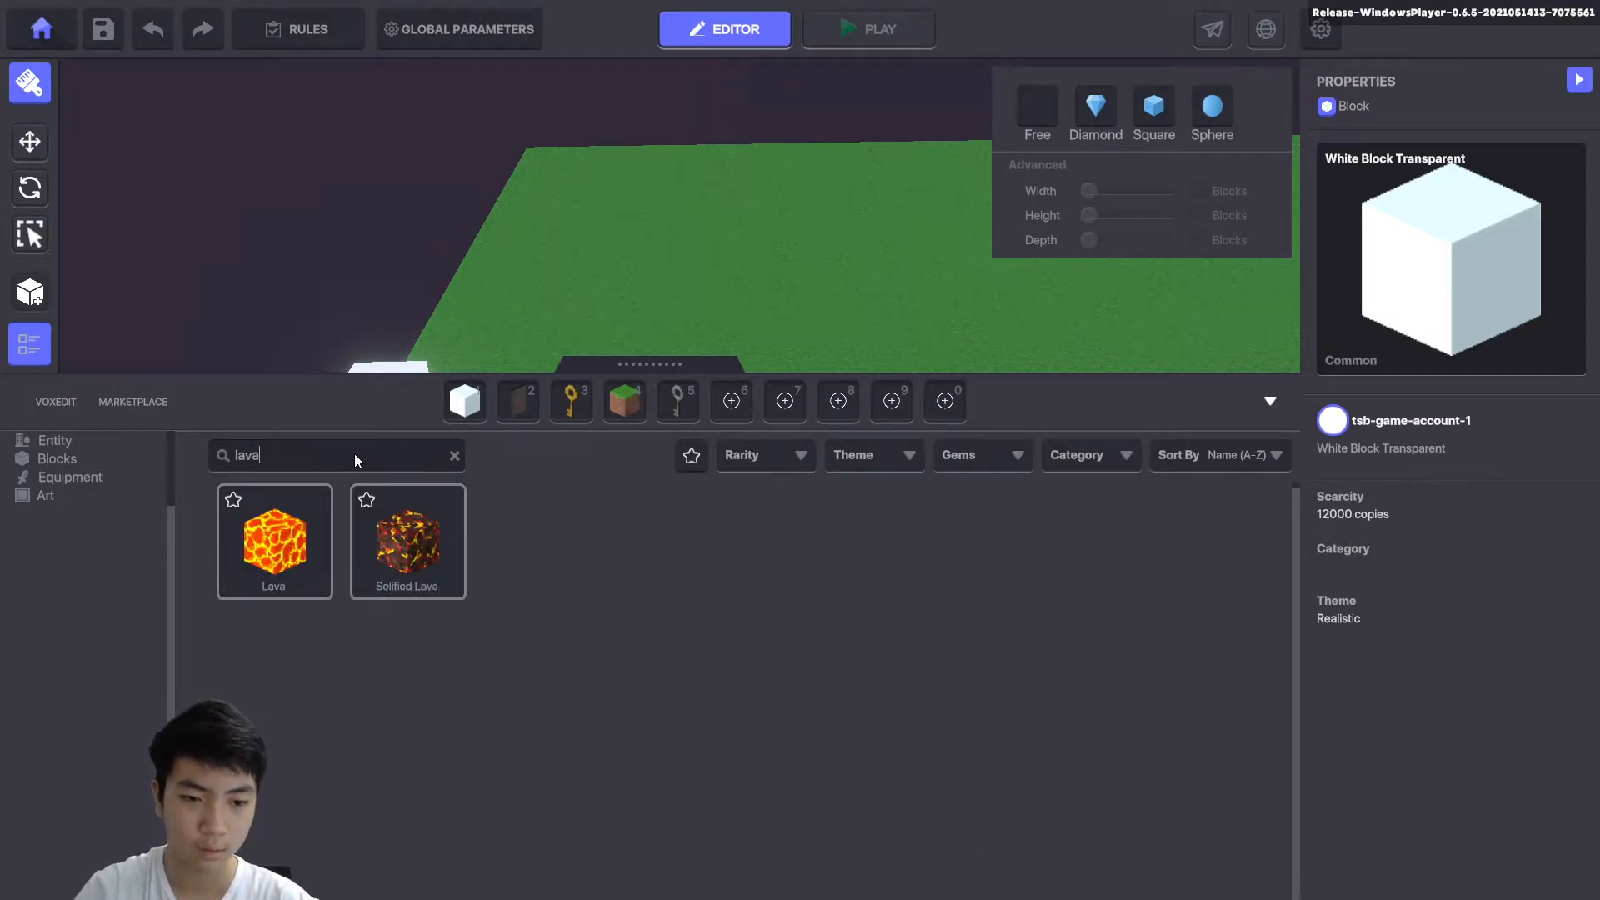
pyautogui.moveTo(275, 541); pyautogui.dragTo(785, 404)
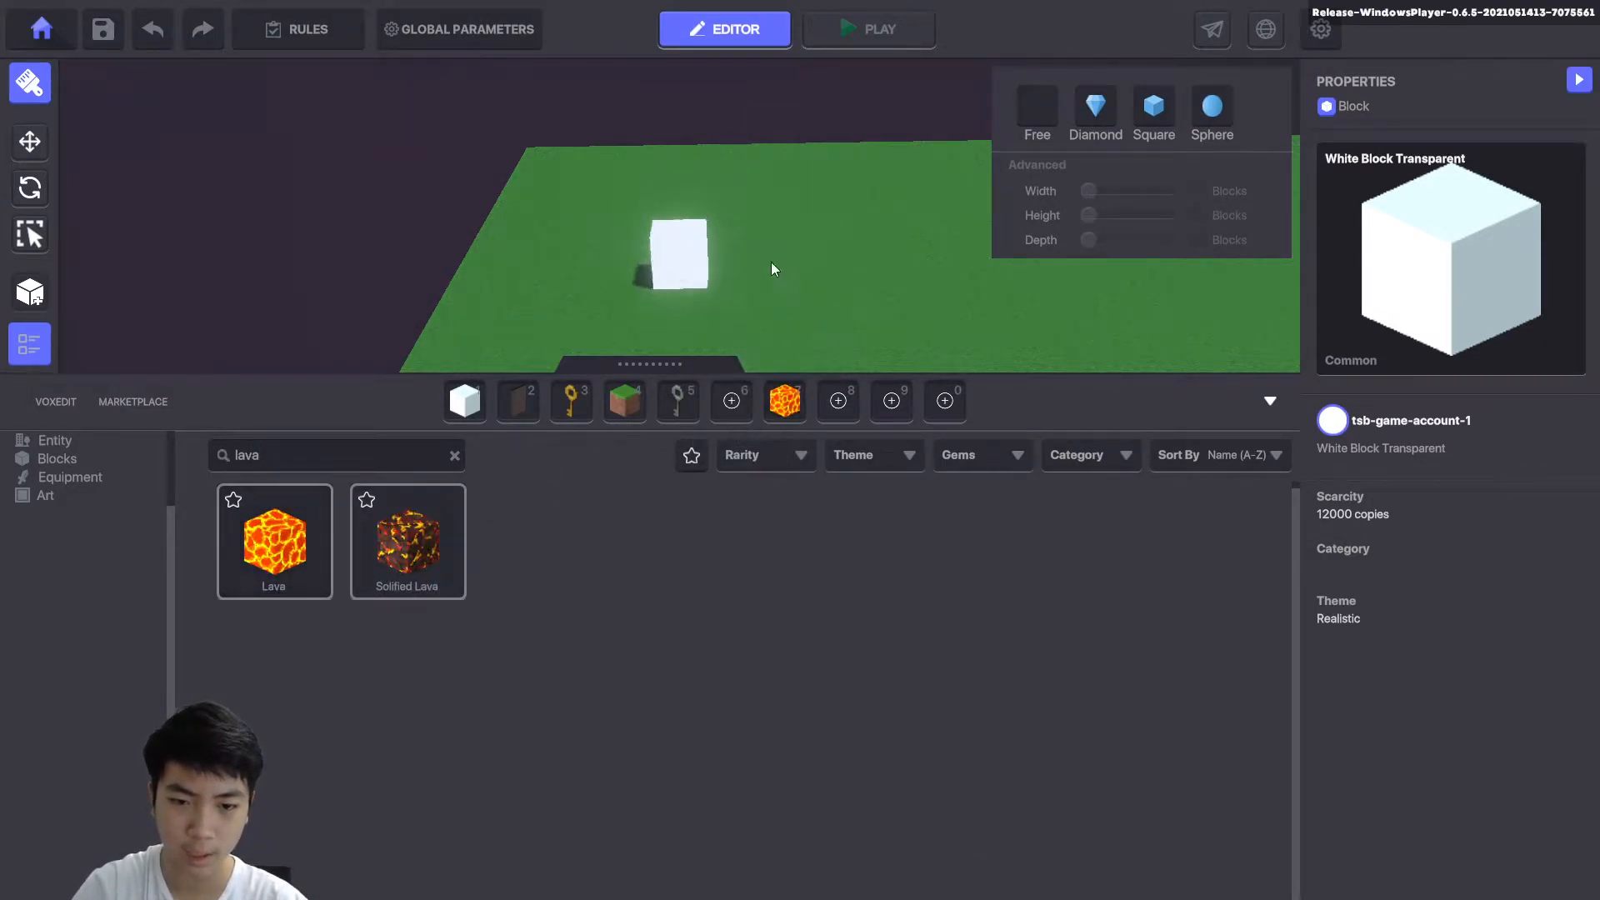
# Search the library for "carpet" and assign Desert Carpet Orange to quick slot 6.
pyautogui.doubleClick(391, 455)
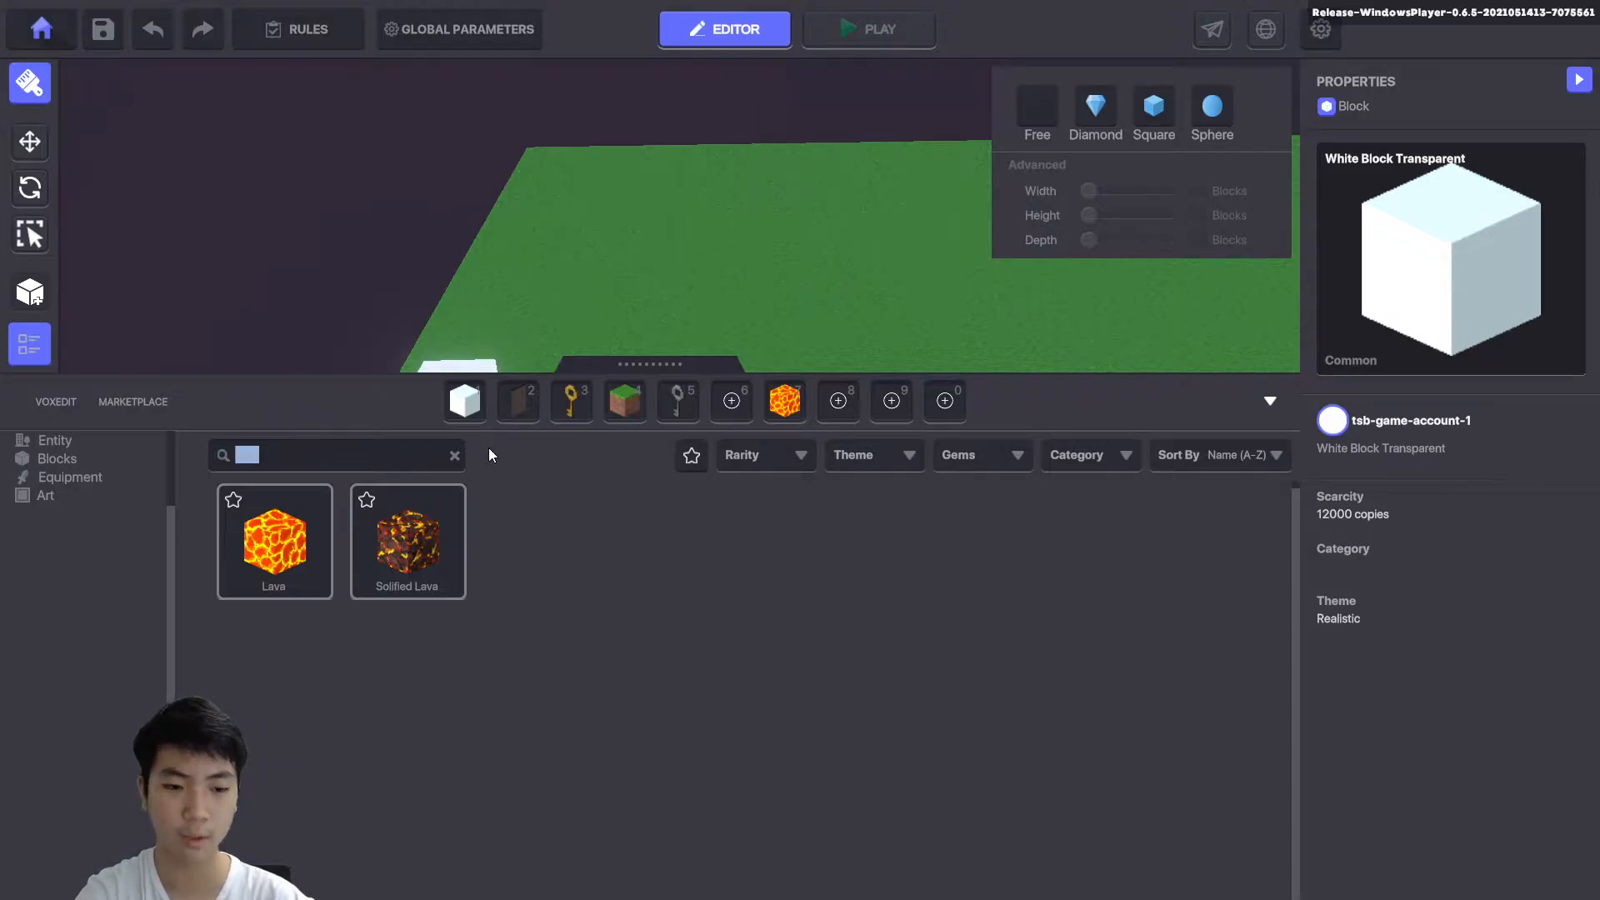
pyautogui.write('carpet')
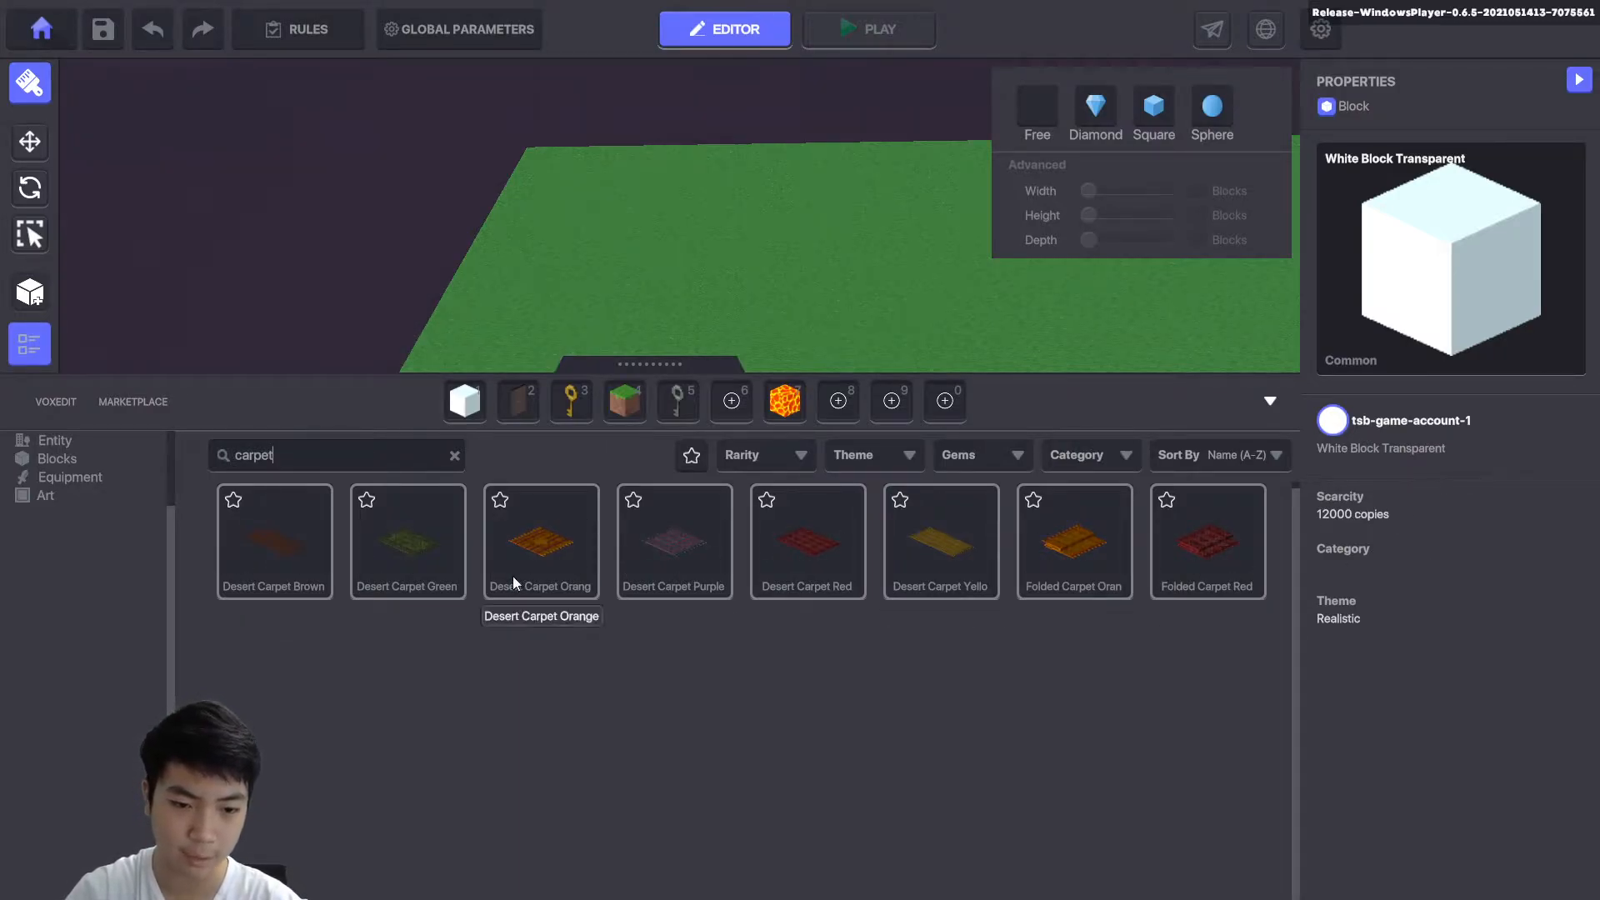
pyautogui.moveTo(553, 565); pyautogui.dragTo(739, 425)
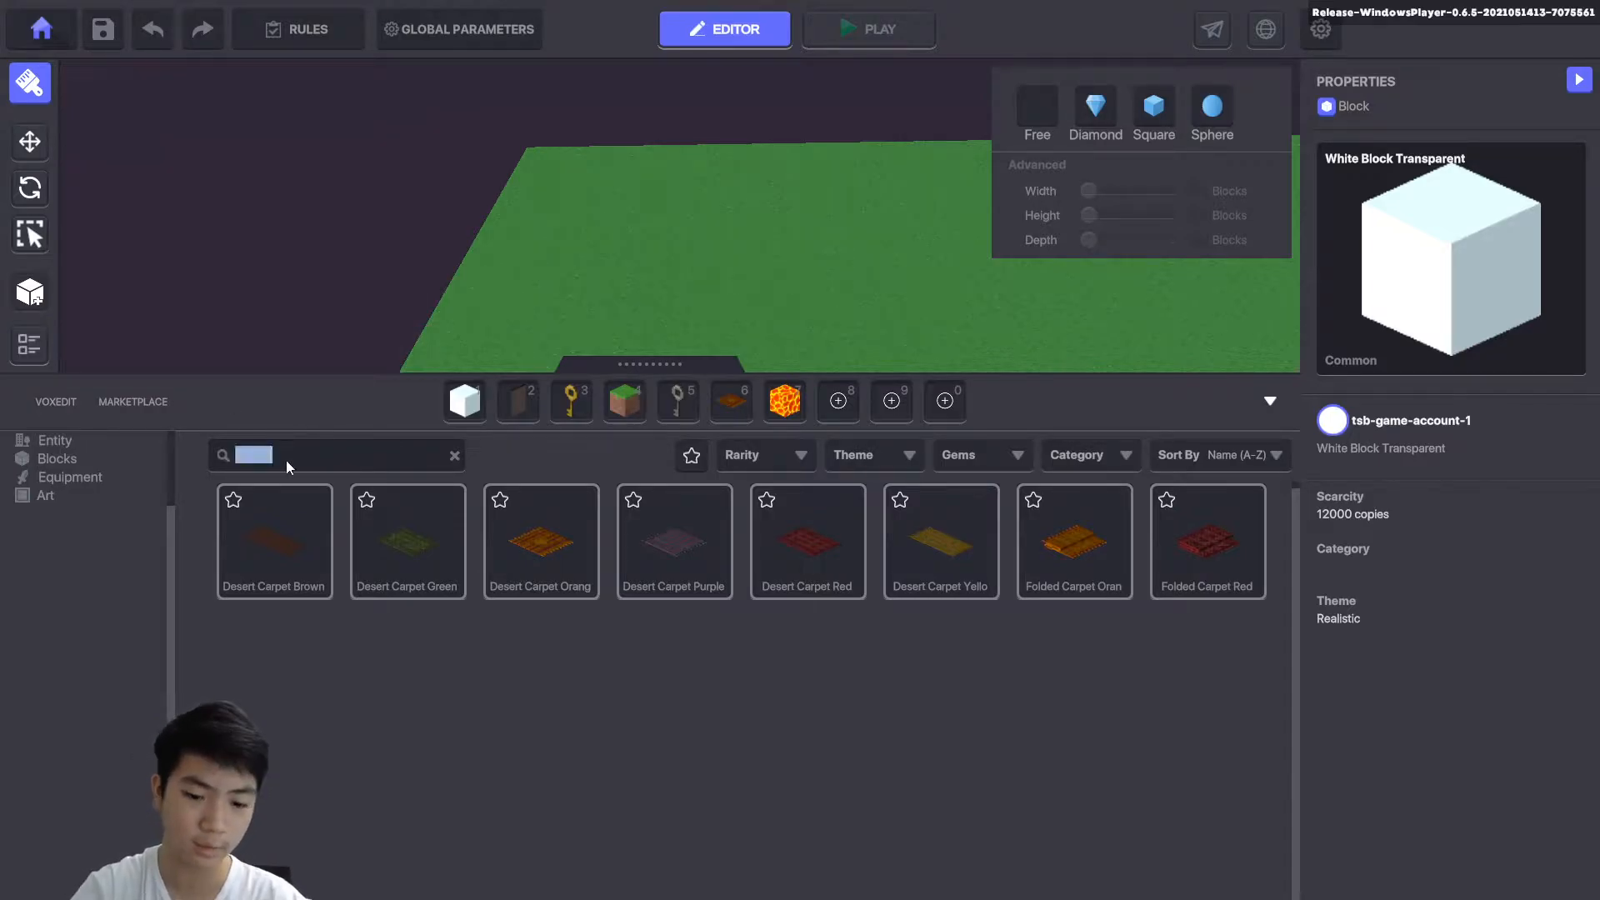
# Find Wooden Ladder and Void in the library and assign them to quick slots 8 and 9.
pyautogui.write('ladder')
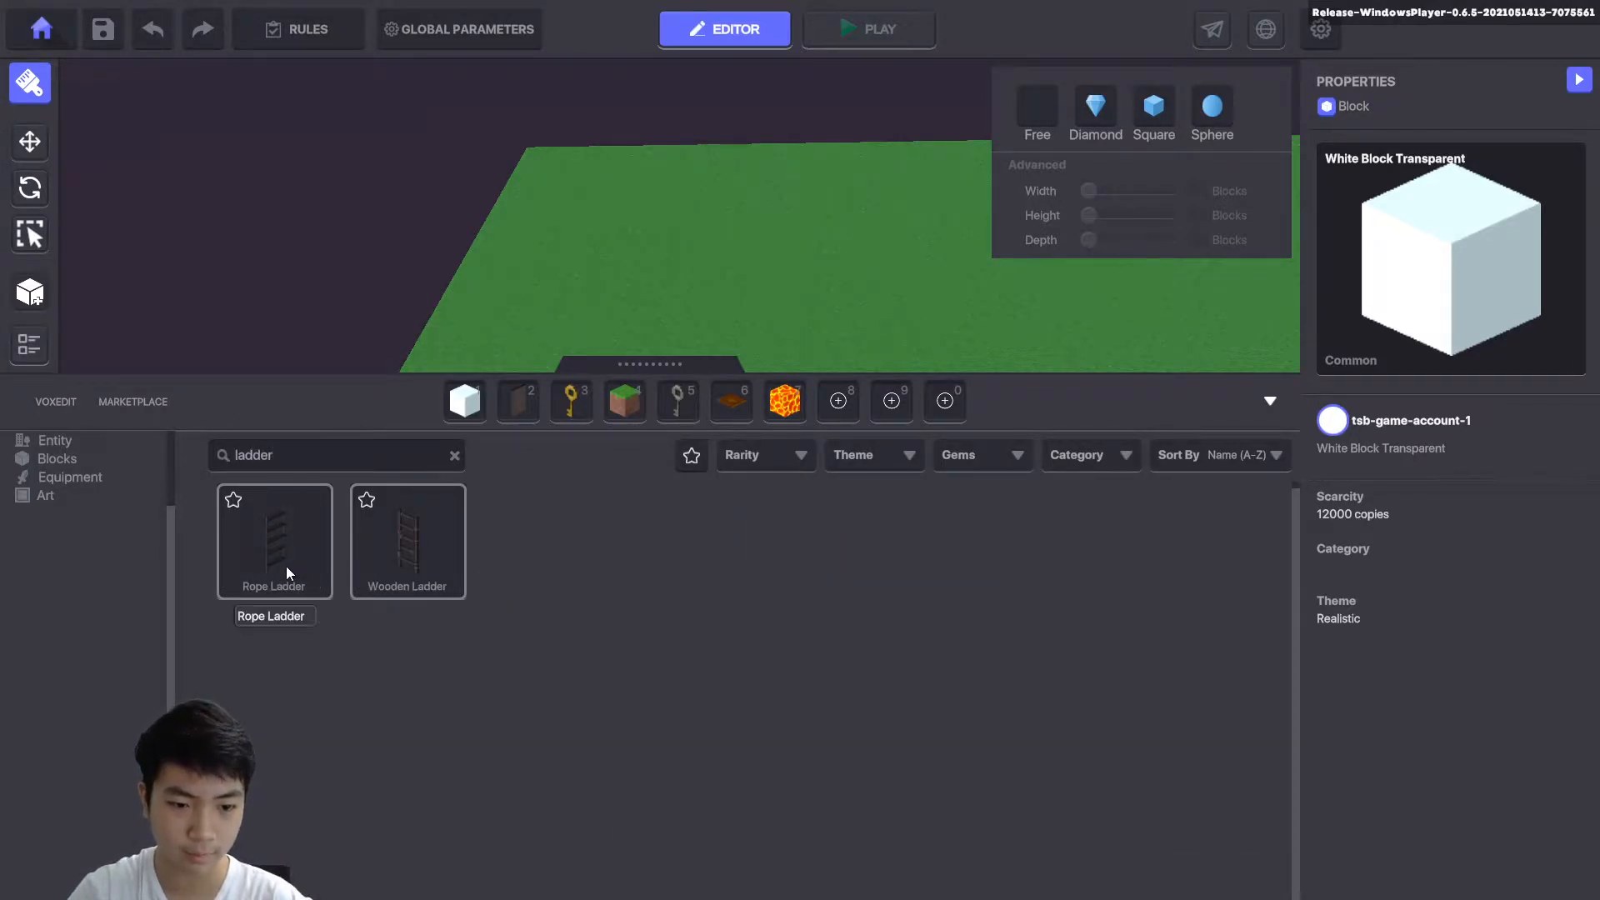
pyautogui.moveTo(417, 552); pyautogui.dragTo(838, 403)
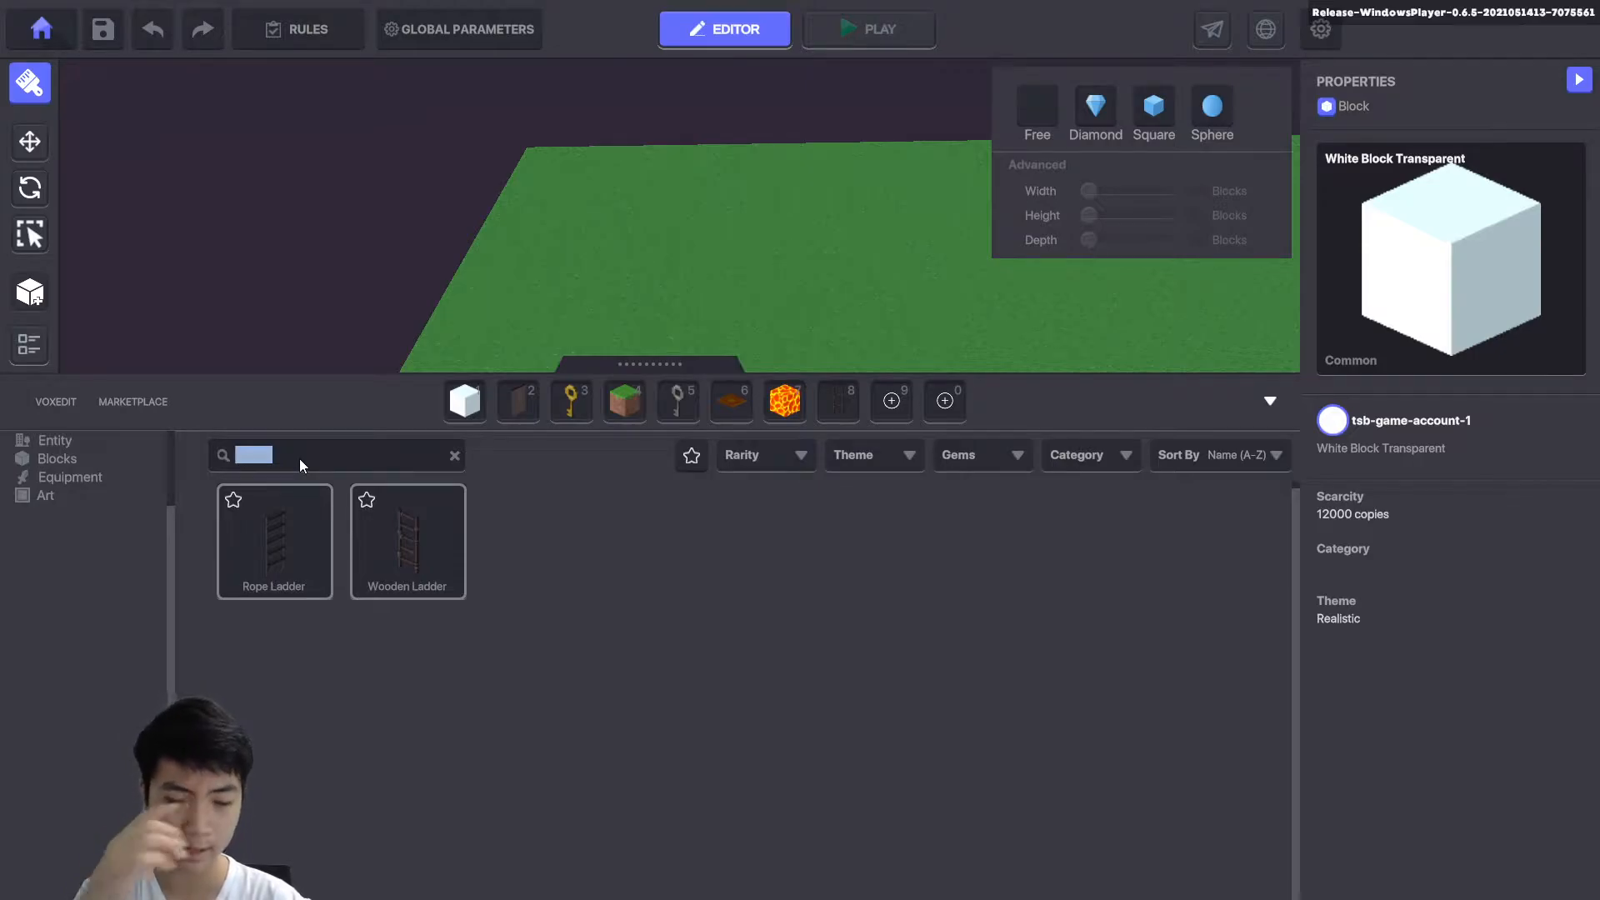
pyautogui.write('void')
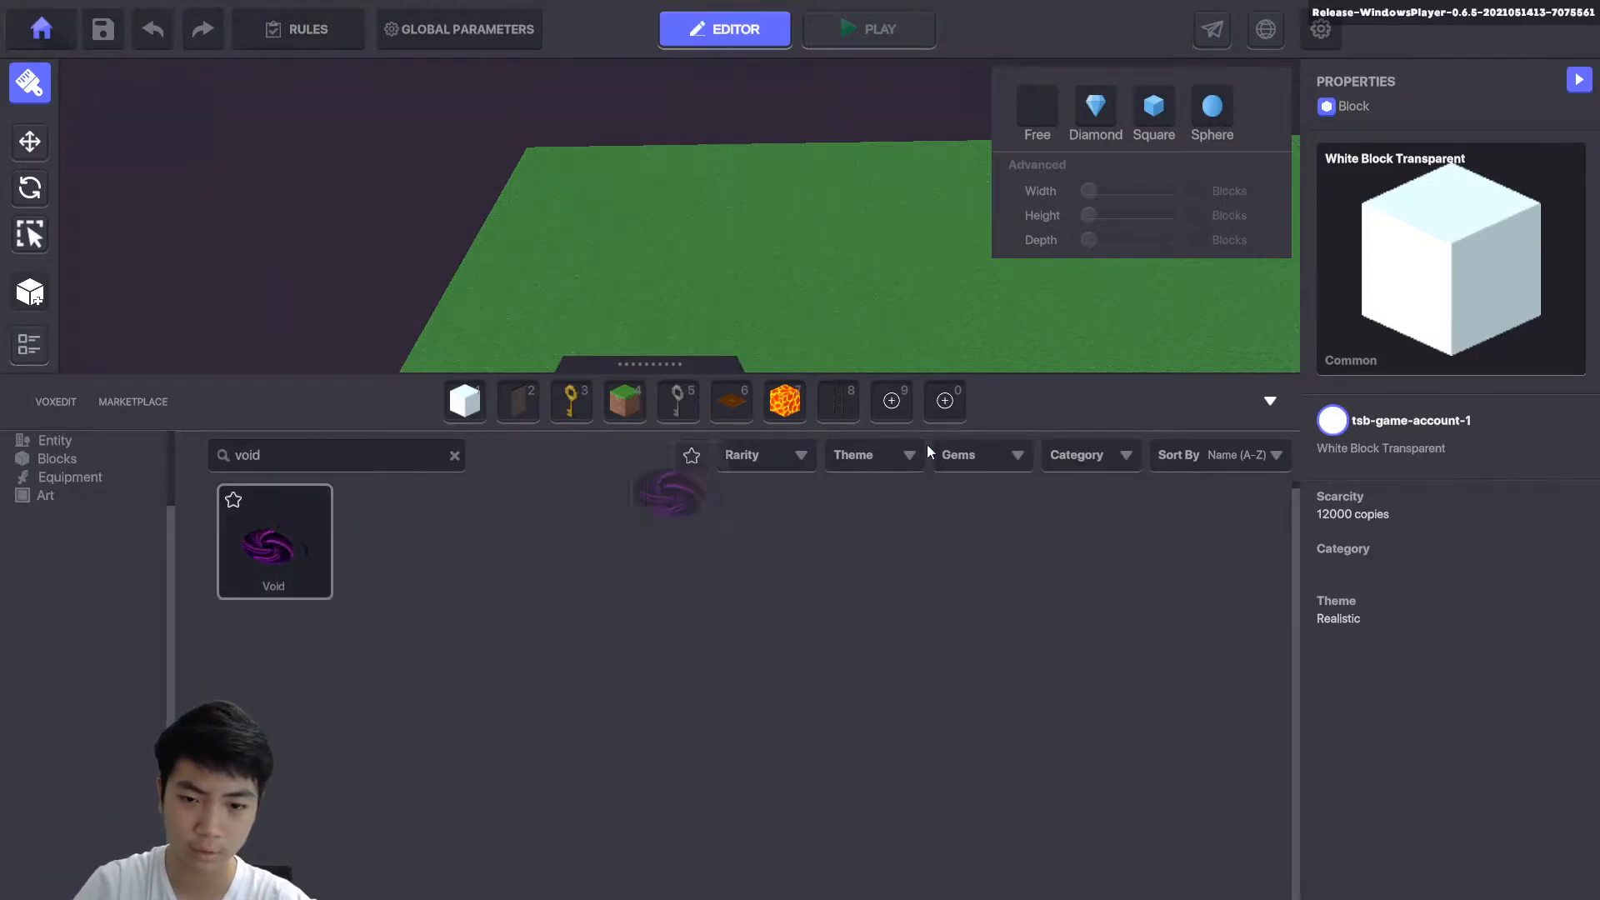
pyautogui.moveTo(927, 451); pyautogui.dragTo(893, 400)
# Search for "vi", assign Victory Trigger to quick slot 0 and close the asset library.
pyautogui.click(317, 460)
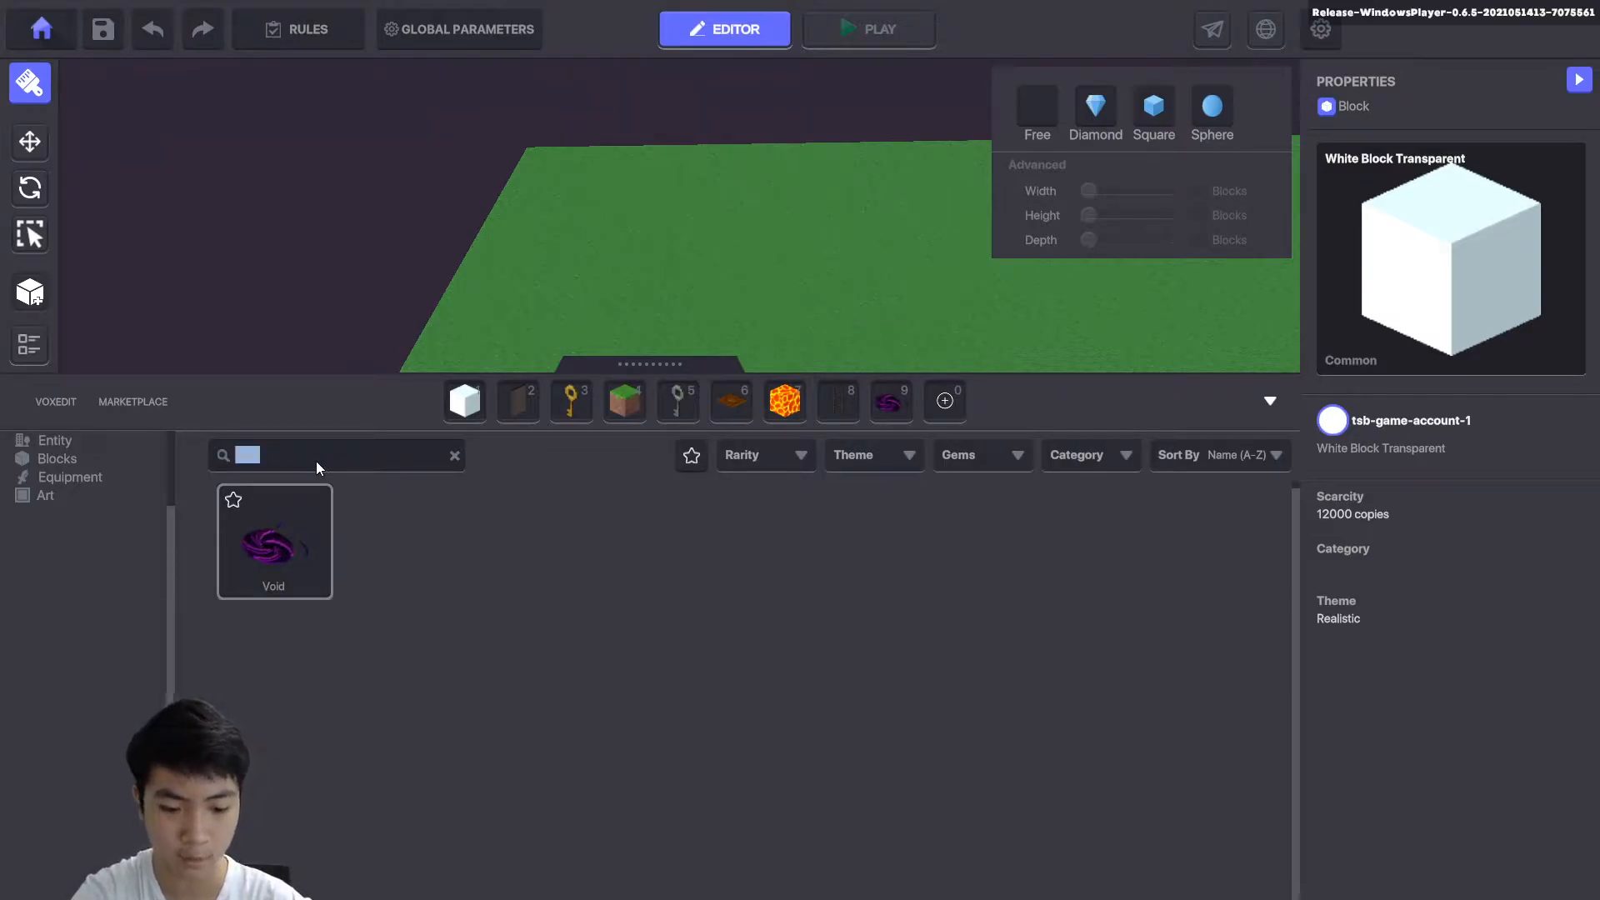
pyautogui.write('vi')
pyautogui.moveTo(541, 542); pyautogui.dragTo(945, 400)
pyautogui.scroll(-3, 1000, 329)
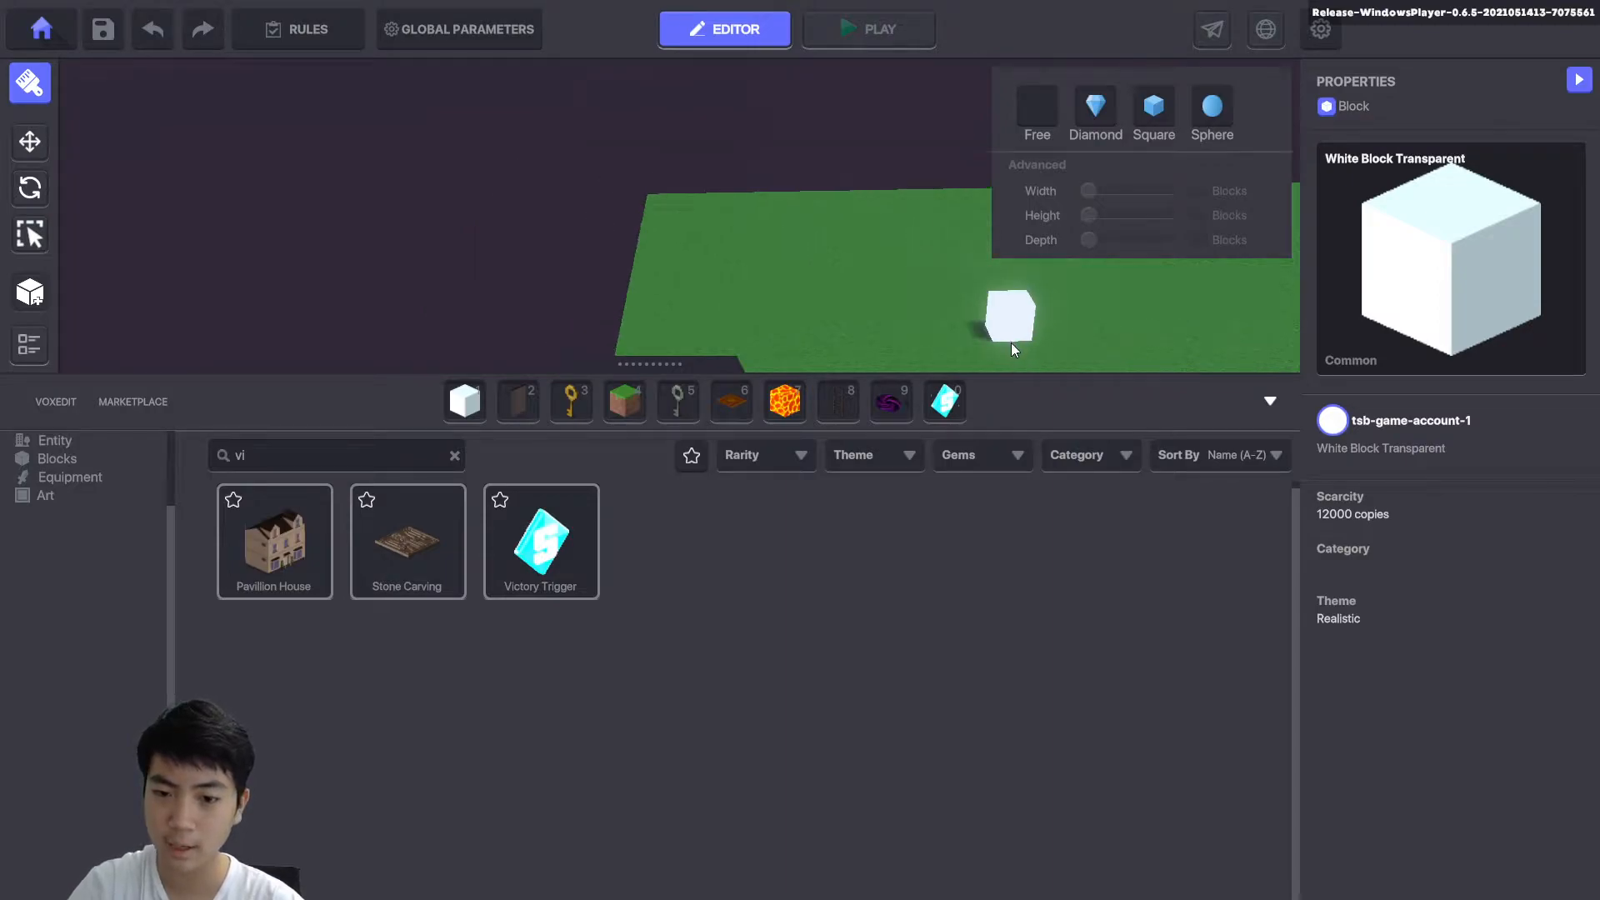
pyautogui.scroll(5, 747, 313)
pyautogui.press('Tab')
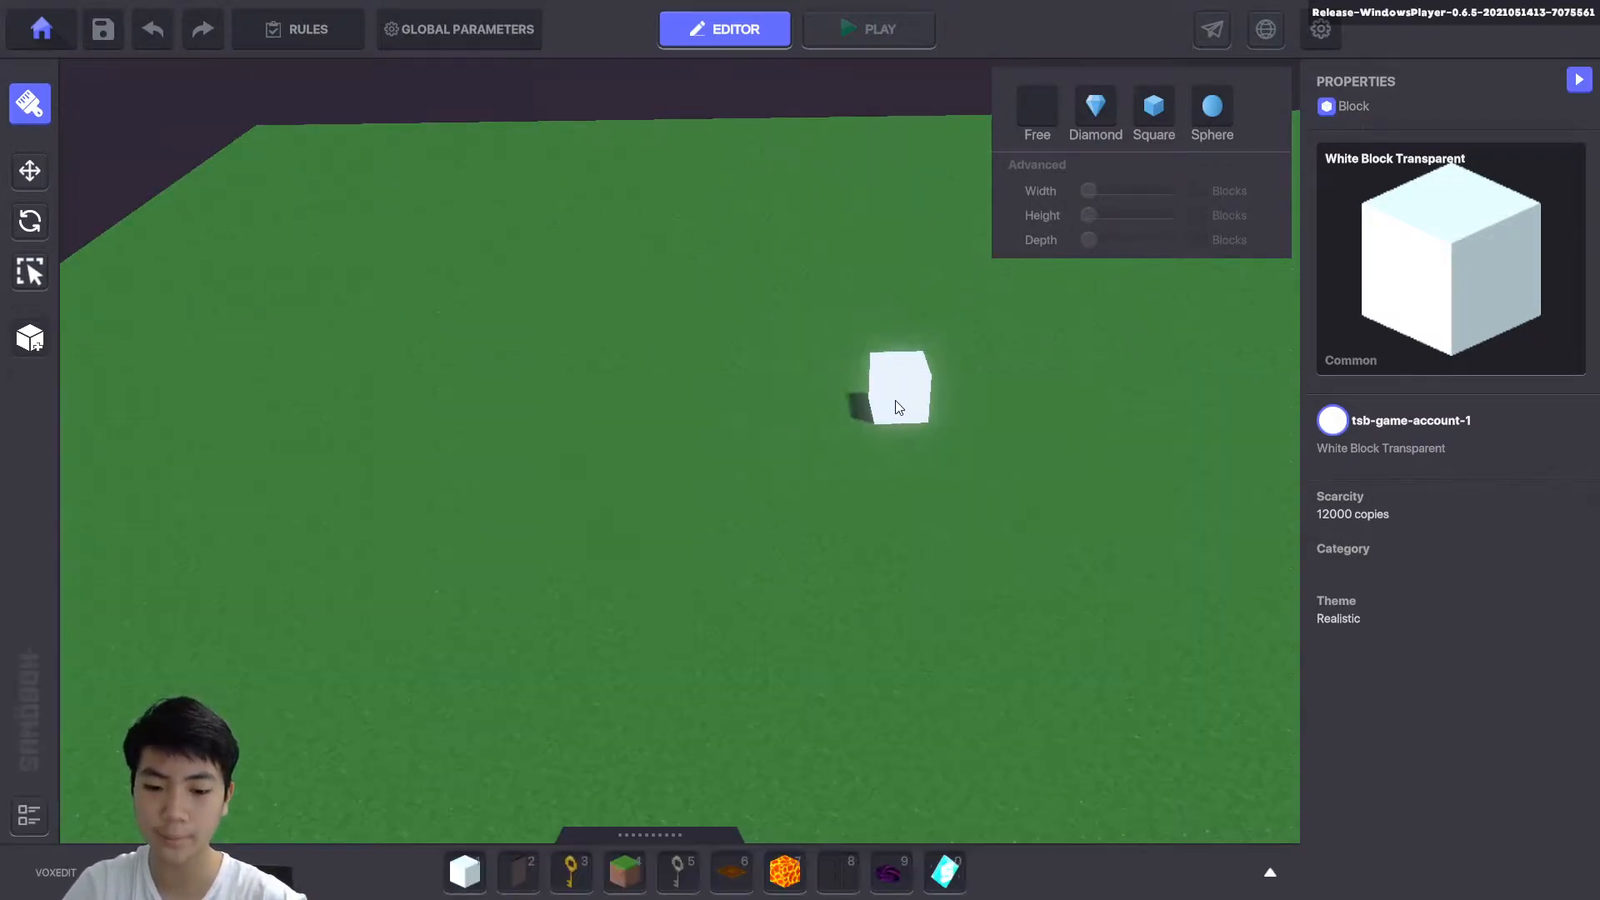
# Try to draw a straight row of white transparent blocks freehand near the land's corner.
pyautogui.scroll(-2, 913, 415)
pyautogui.moveTo(892, 410); pyautogui.dragTo(797, 433, button='right')
pyautogui.moveTo(654, 472); pyautogui.dragTo(733, 422, button='right')
pyautogui.moveTo(569, 398); pyautogui.dragTo(479, 468, button='right')
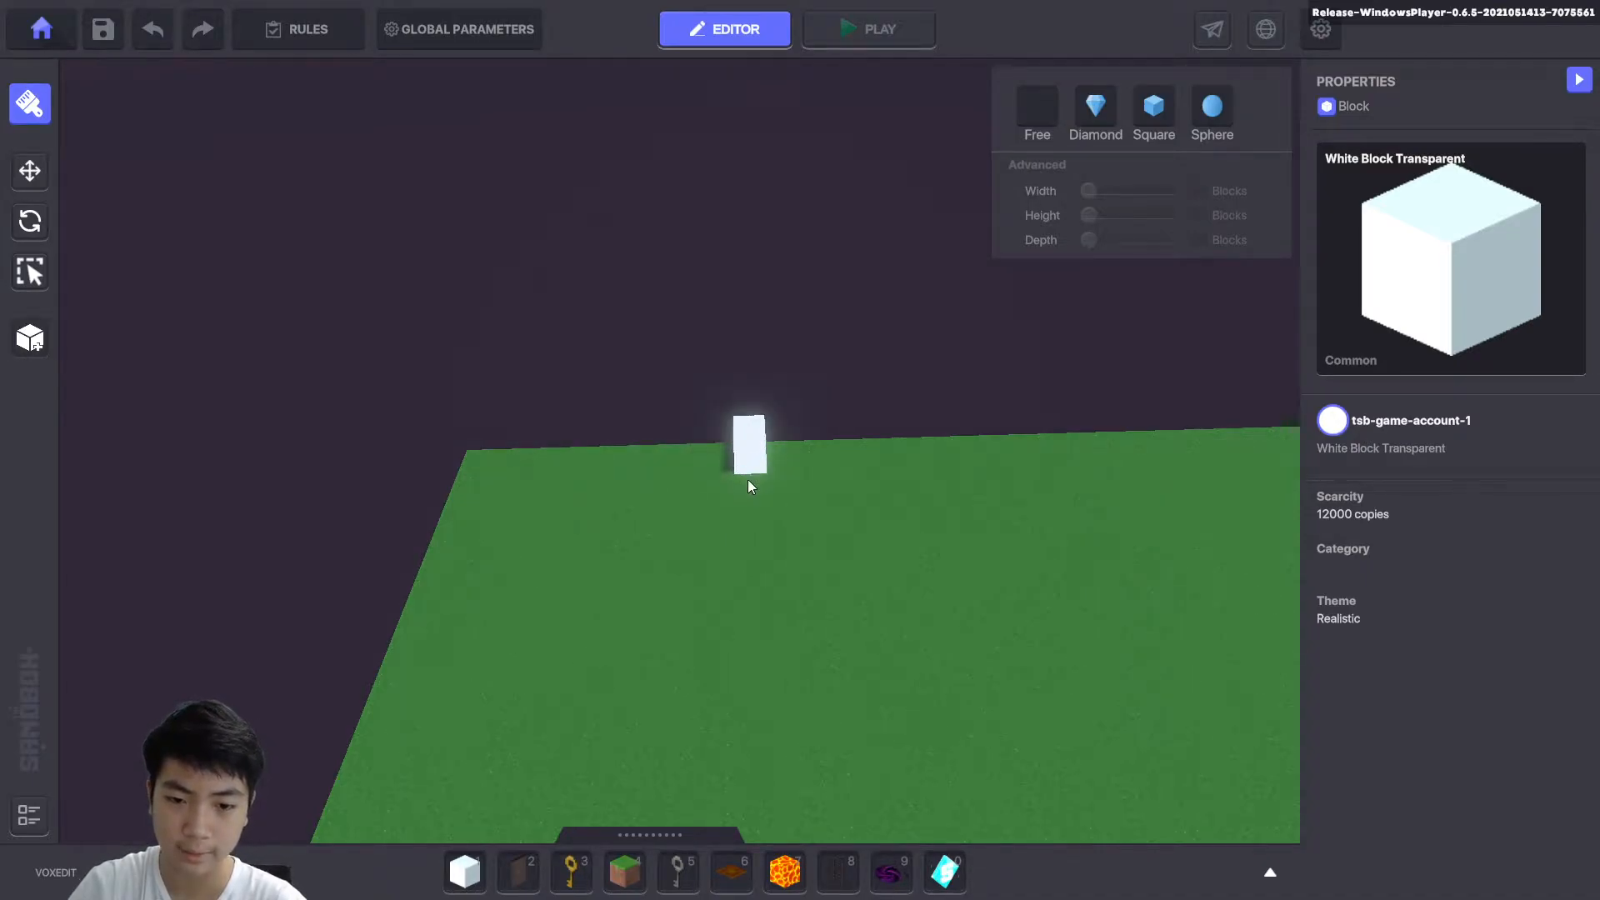
pyautogui.moveTo(768, 646); pyautogui.dragTo(771, 657)
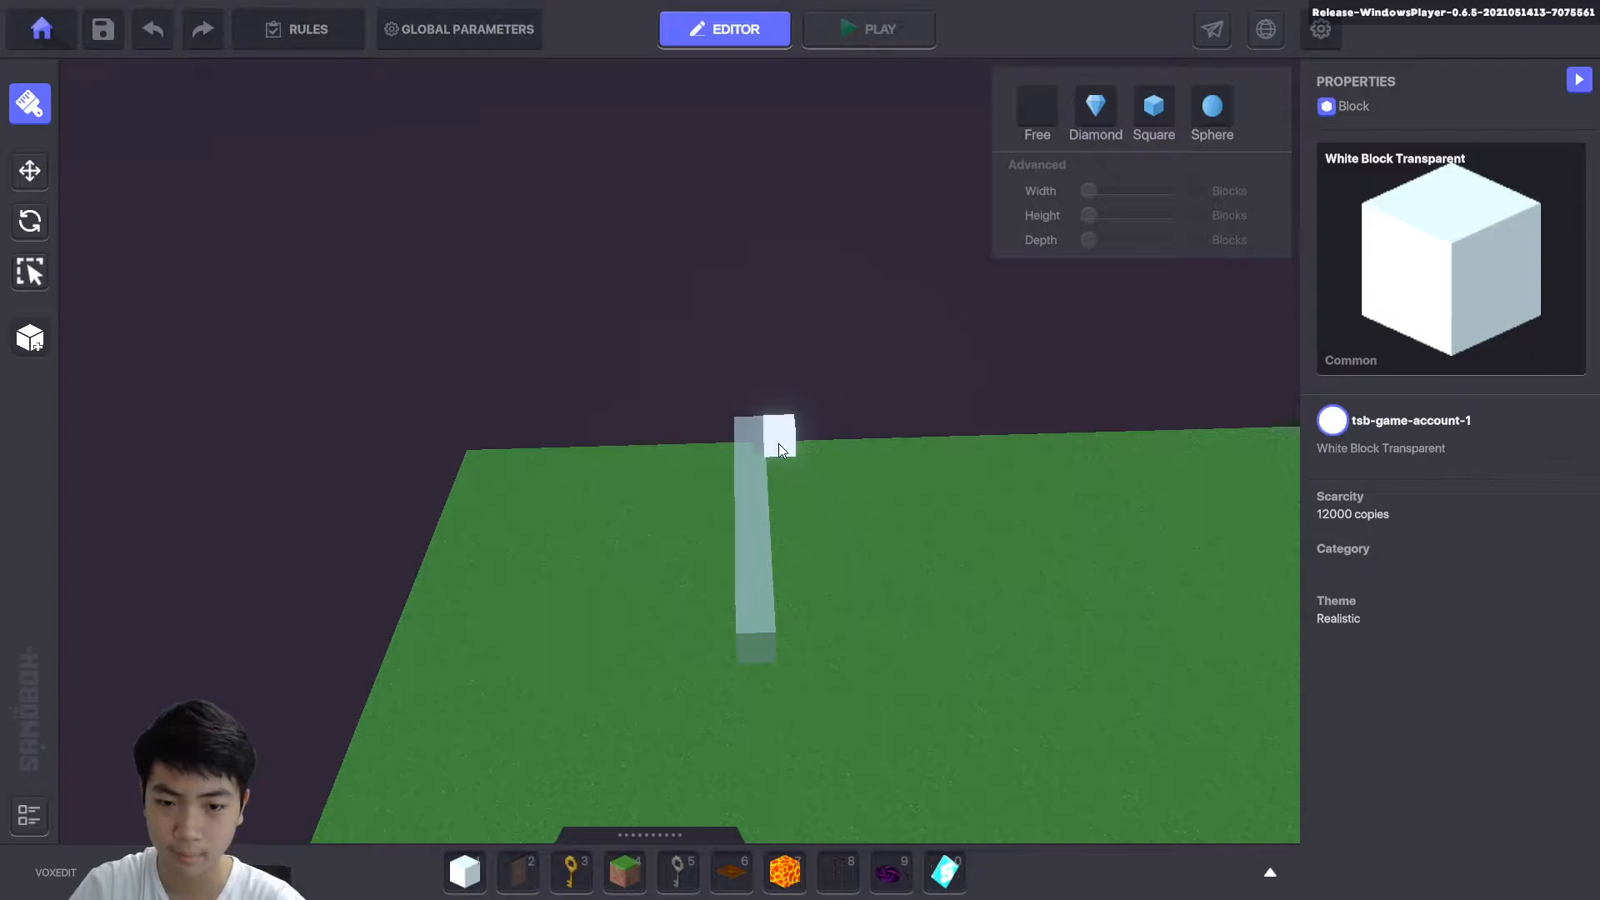
pyautogui.press('d')
pyautogui.moveTo(633, 627); pyautogui.dragTo(674, 427)
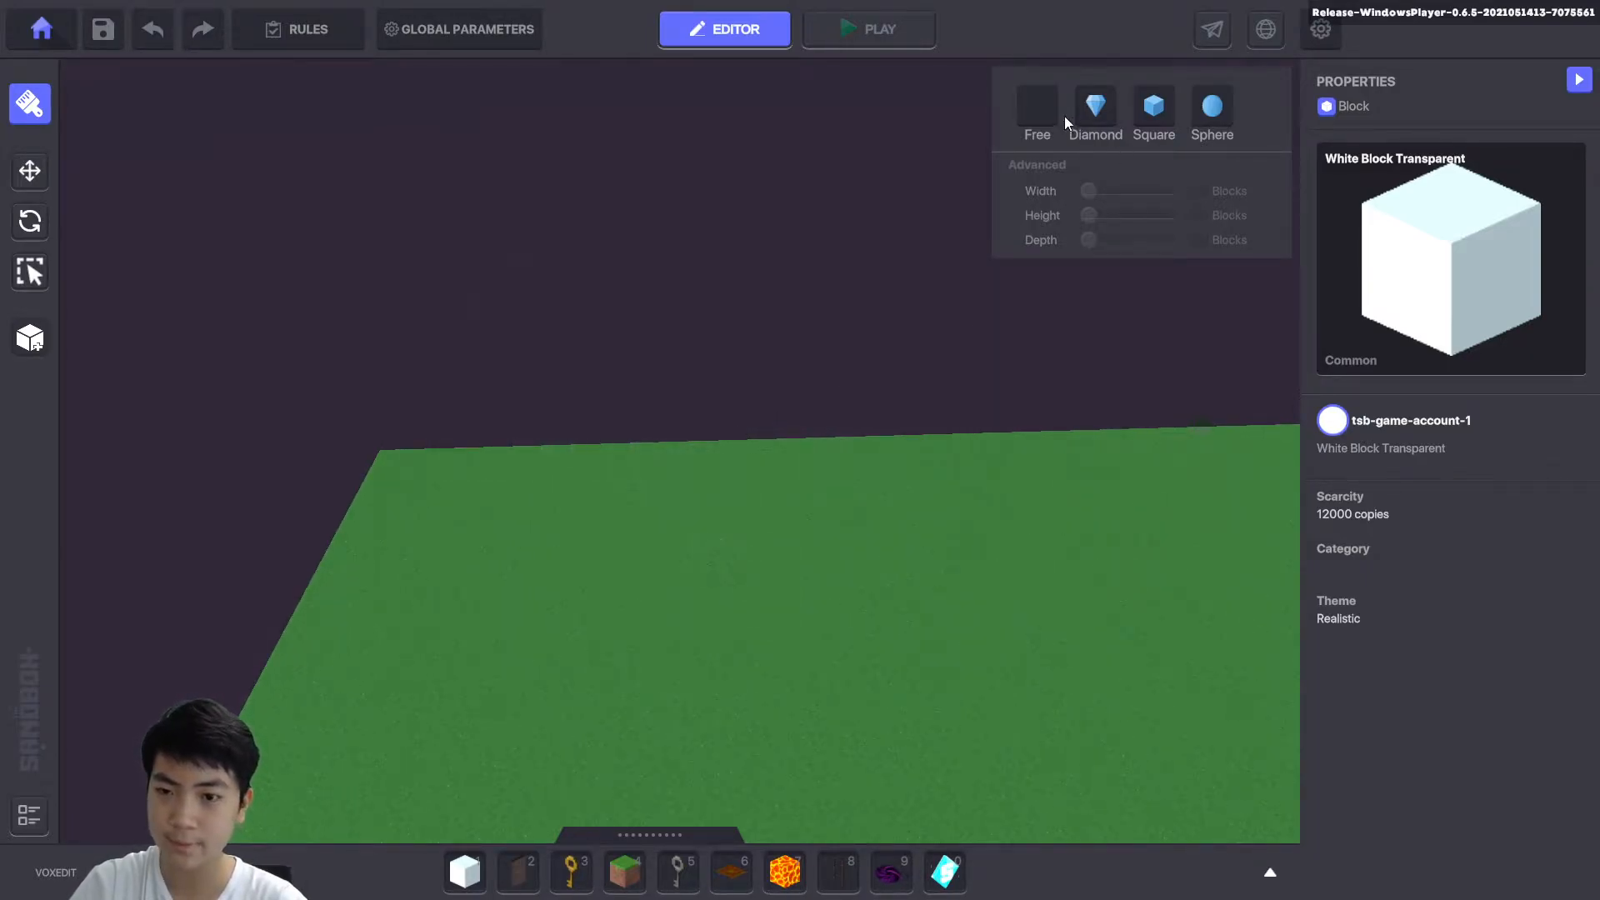
# Switch to the Square brush at width 1, height 1, depth 10 and place a white transparent row starting at the land's corner.
pyautogui.click(1143, 100)
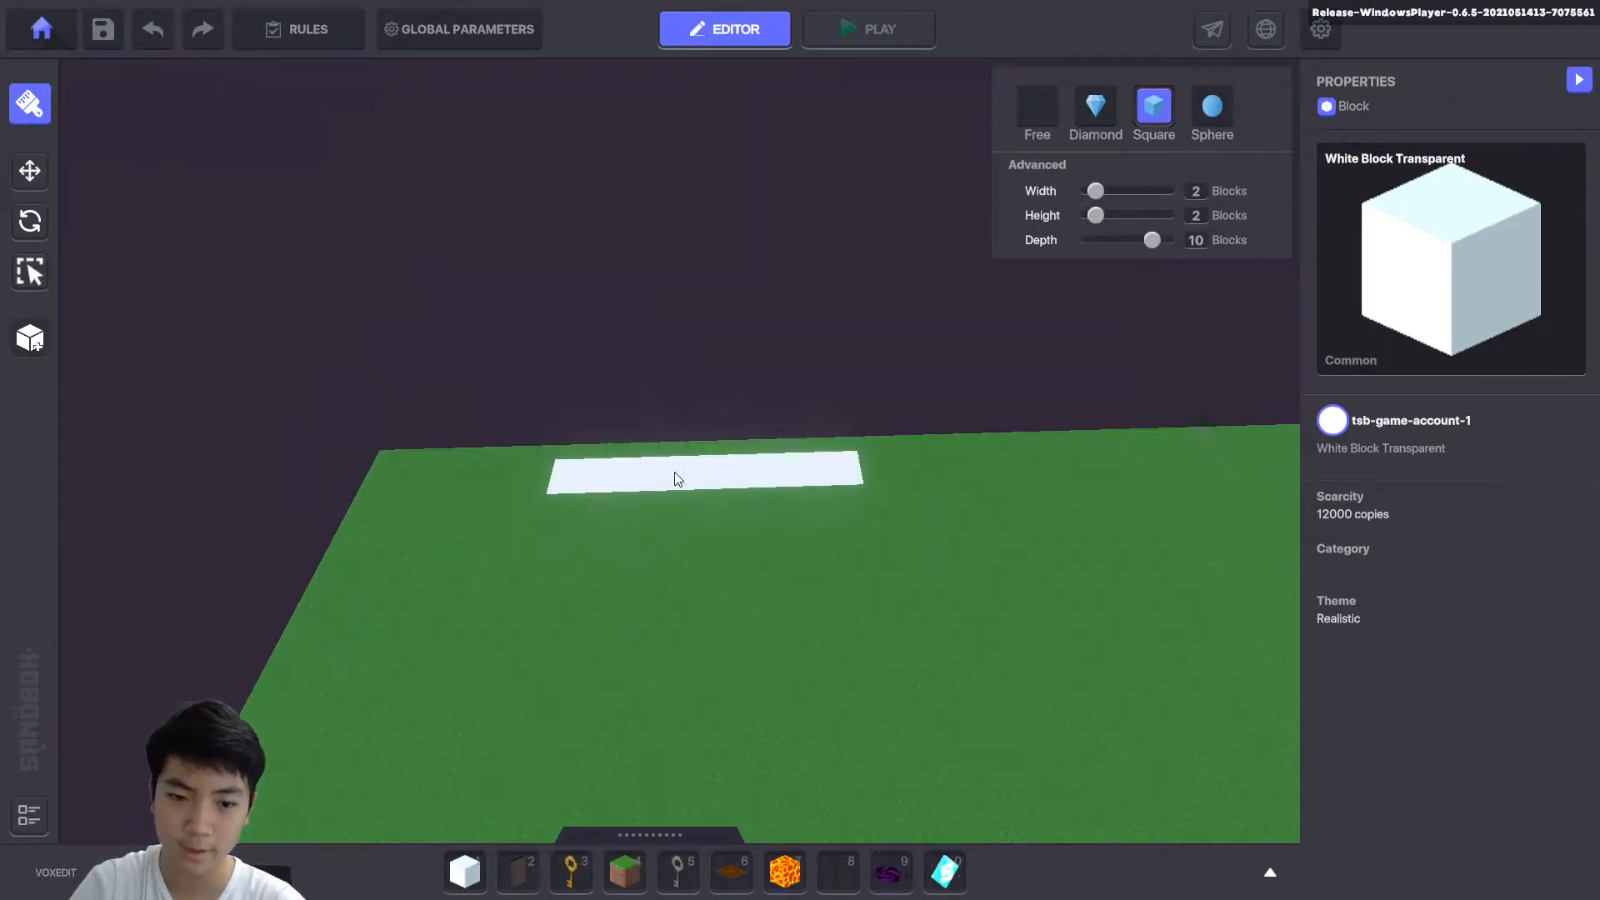
pyautogui.moveTo(1100, 194); pyautogui.dragTo(1090, 193)
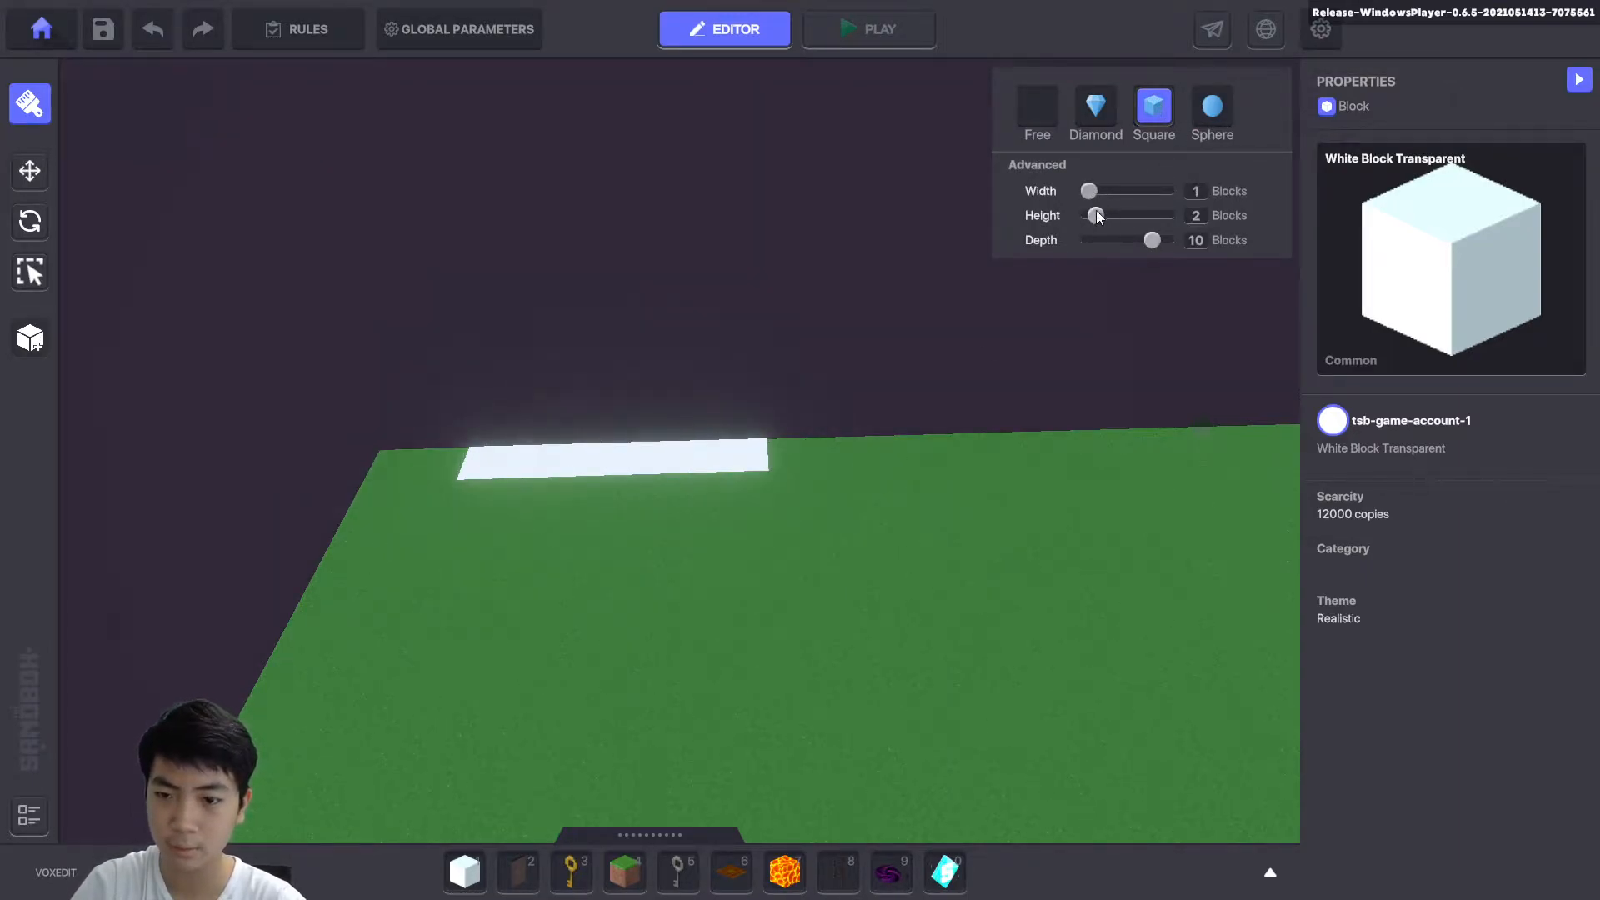
pyautogui.click(512, 448)
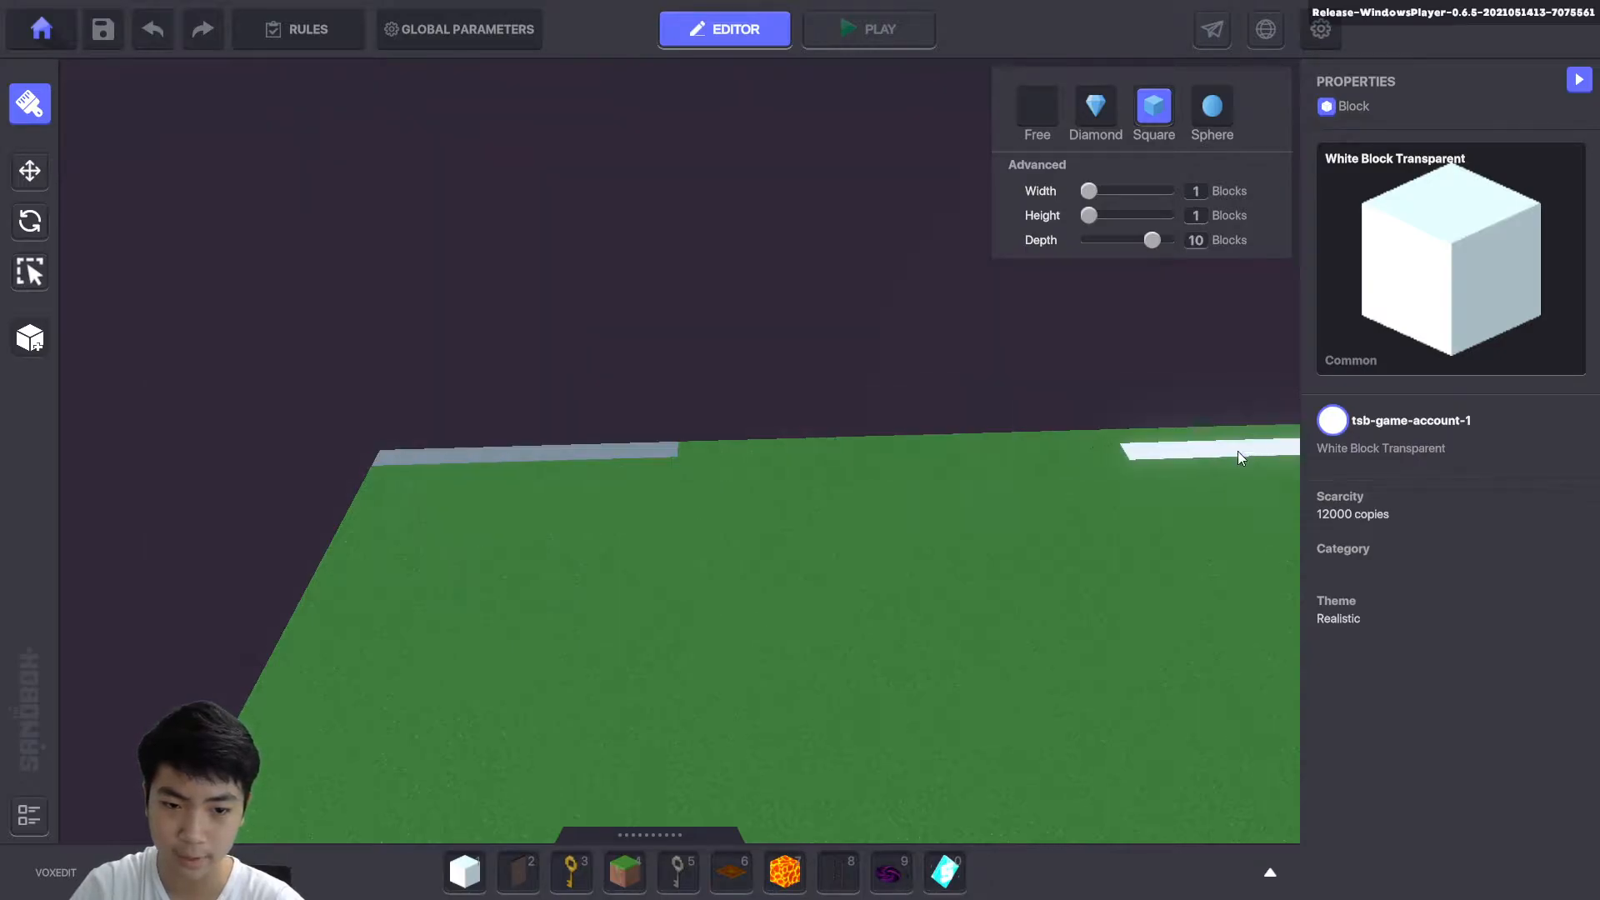
# Search the library for "brick" and replace the grass block in quick slot 4 with Brown Bricks.
pyautogui.press('d')
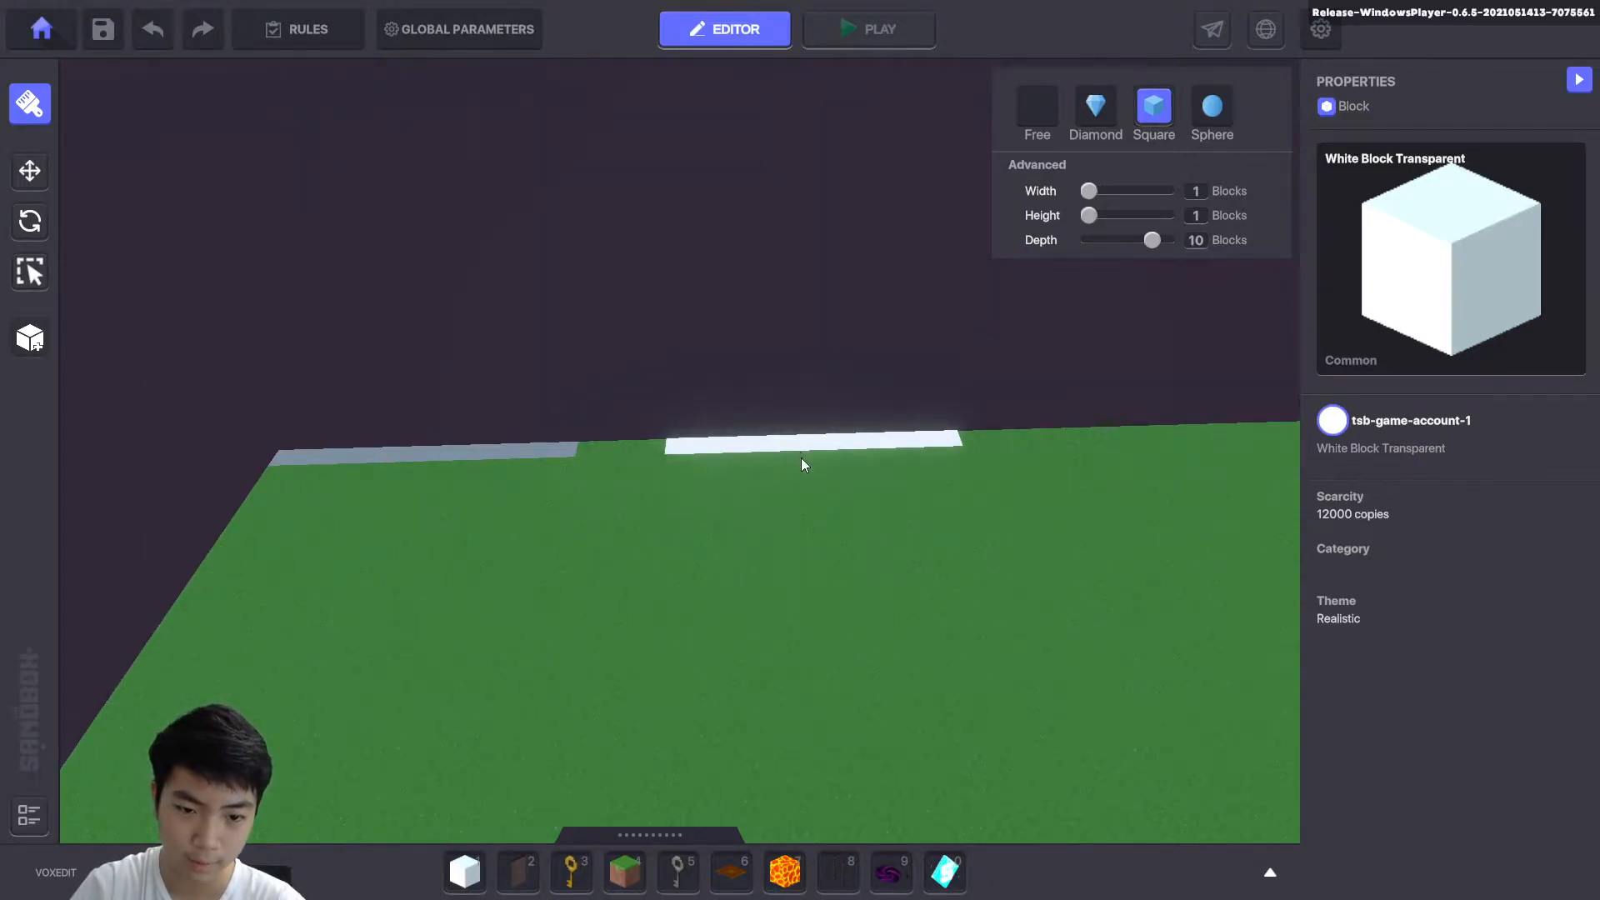
pyautogui.press('7')
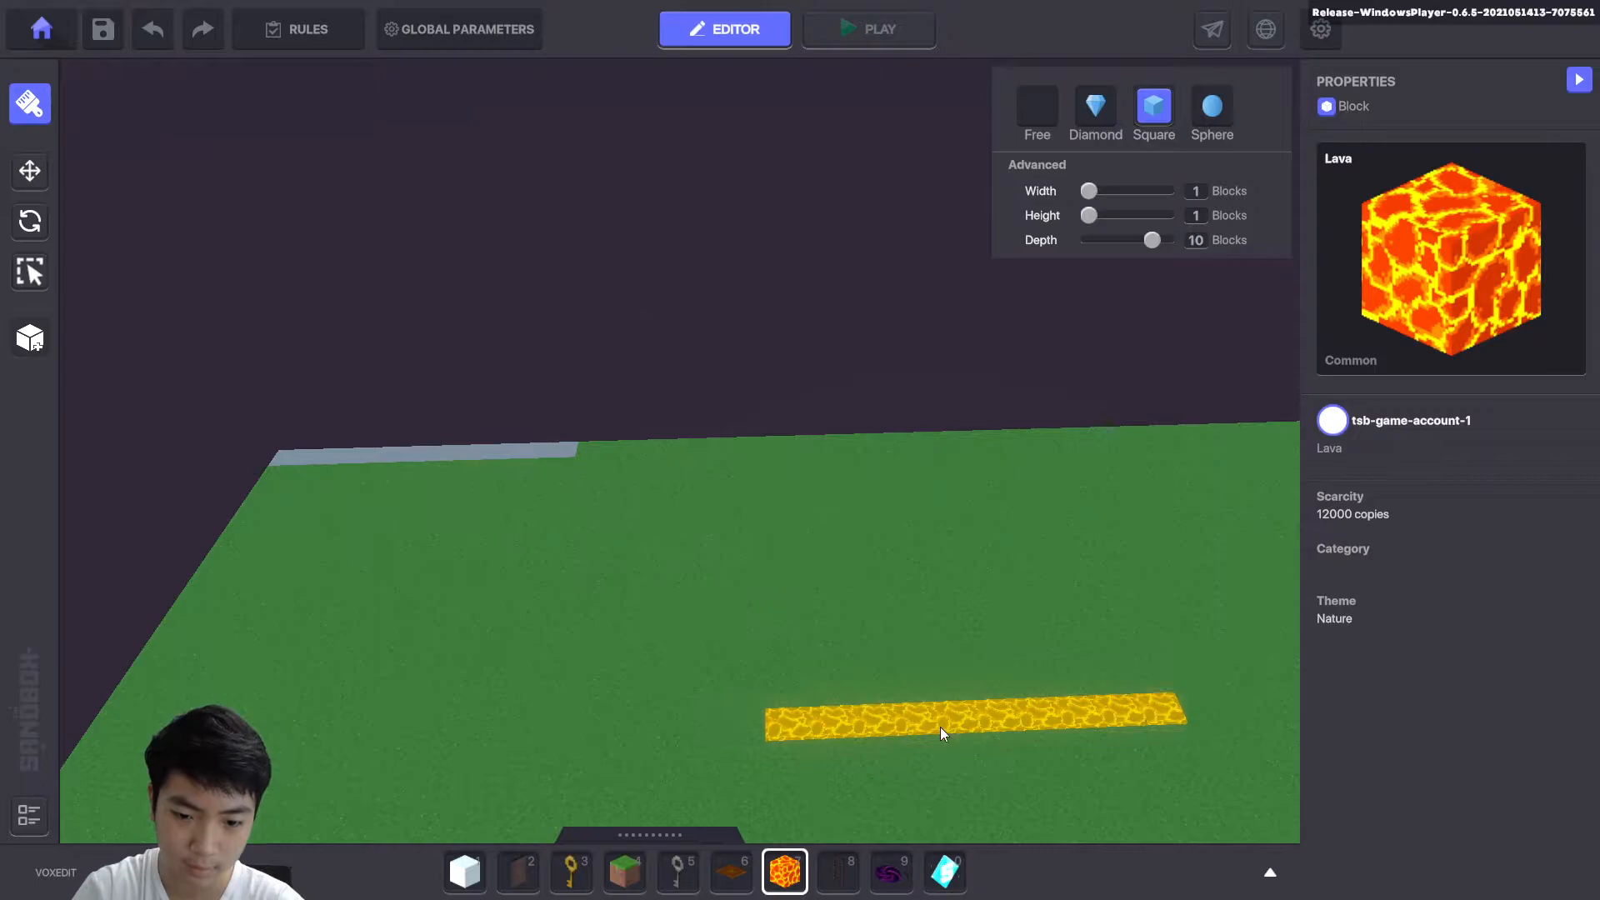
pyautogui.press('4')
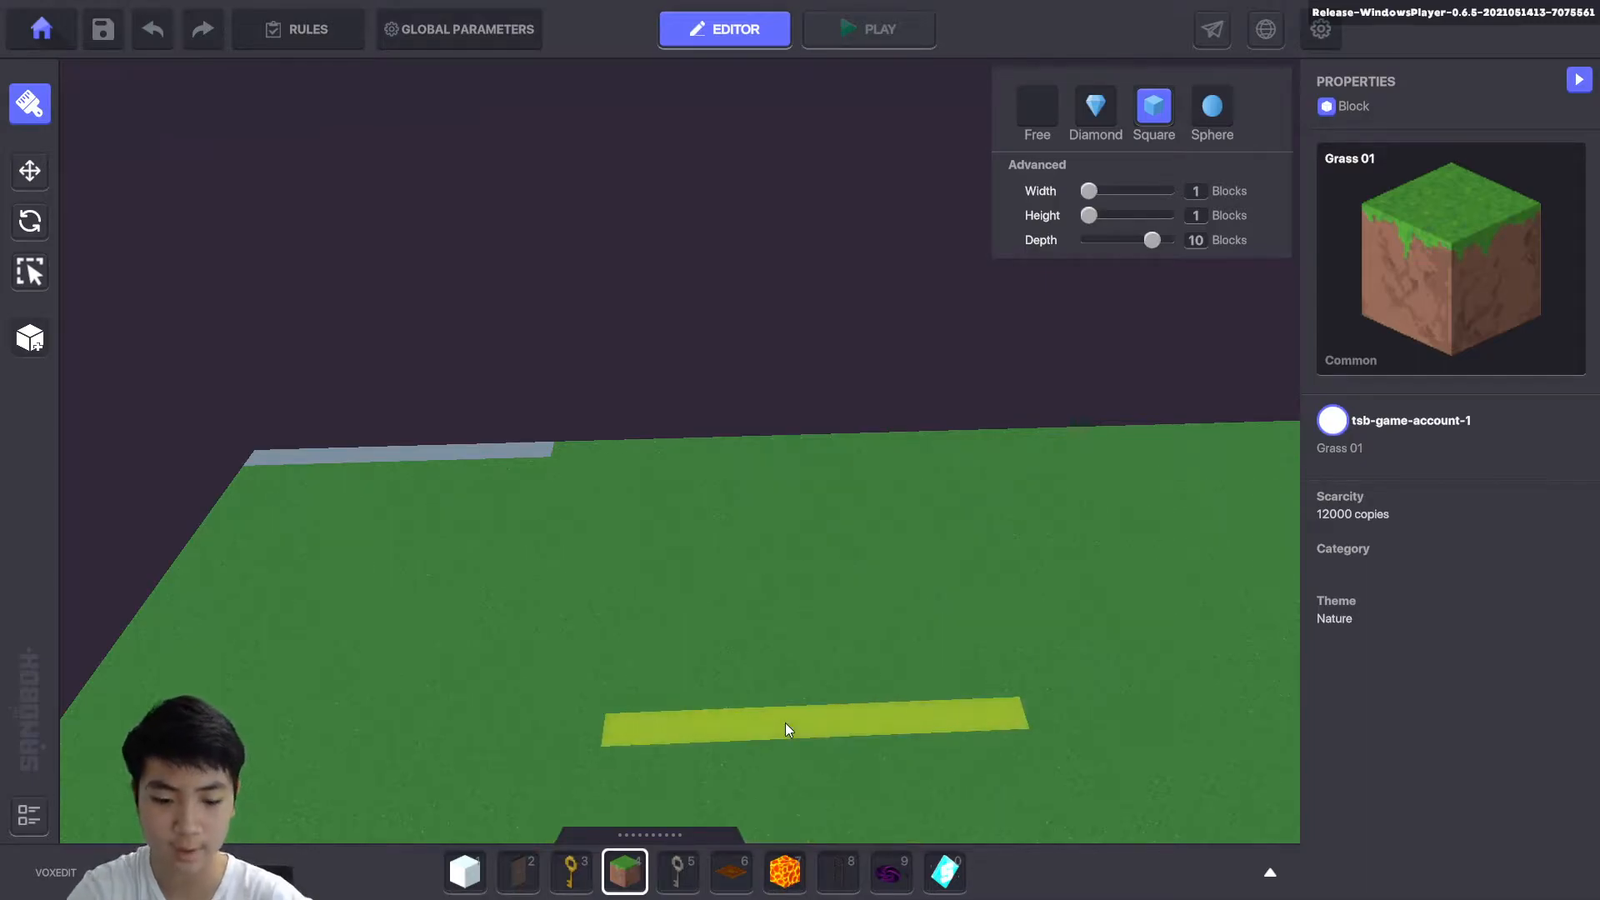
pyautogui.press('Tab')
pyautogui.click(300, 460)
pyautogui.write('brick')
pyautogui.moveTo(437, 558); pyautogui.dragTo(625, 402)
pyautogui.press('Tab')
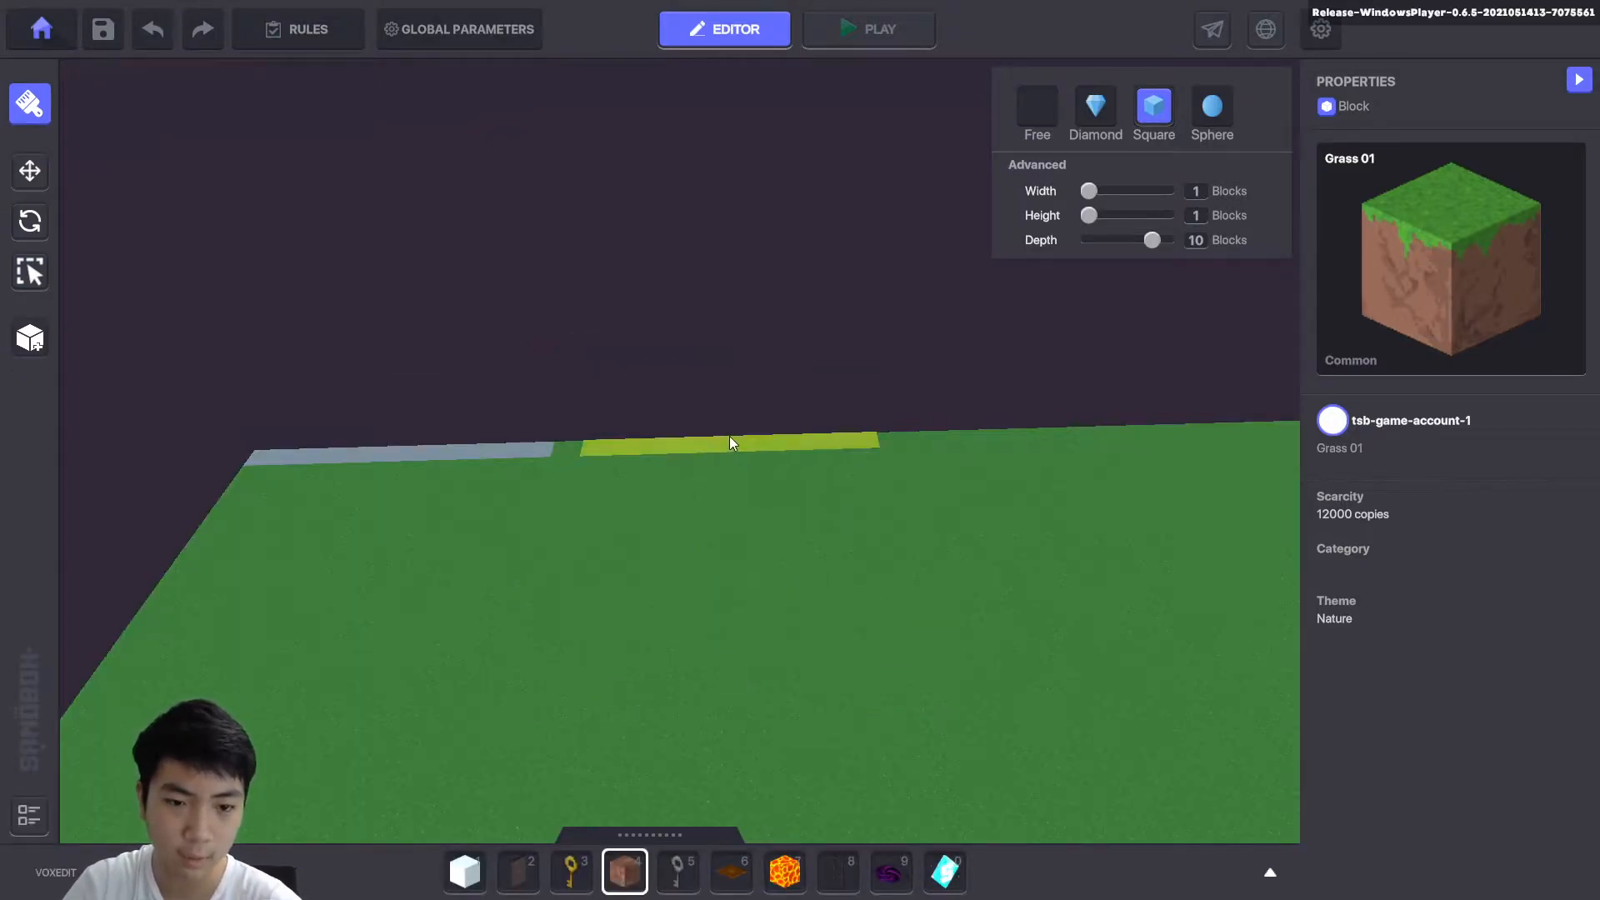
# Continue the edge line with adjoining 10-block rows of Brown Bricks, white transparent blocks and Brown Bricks.
pyautogui.press('d')
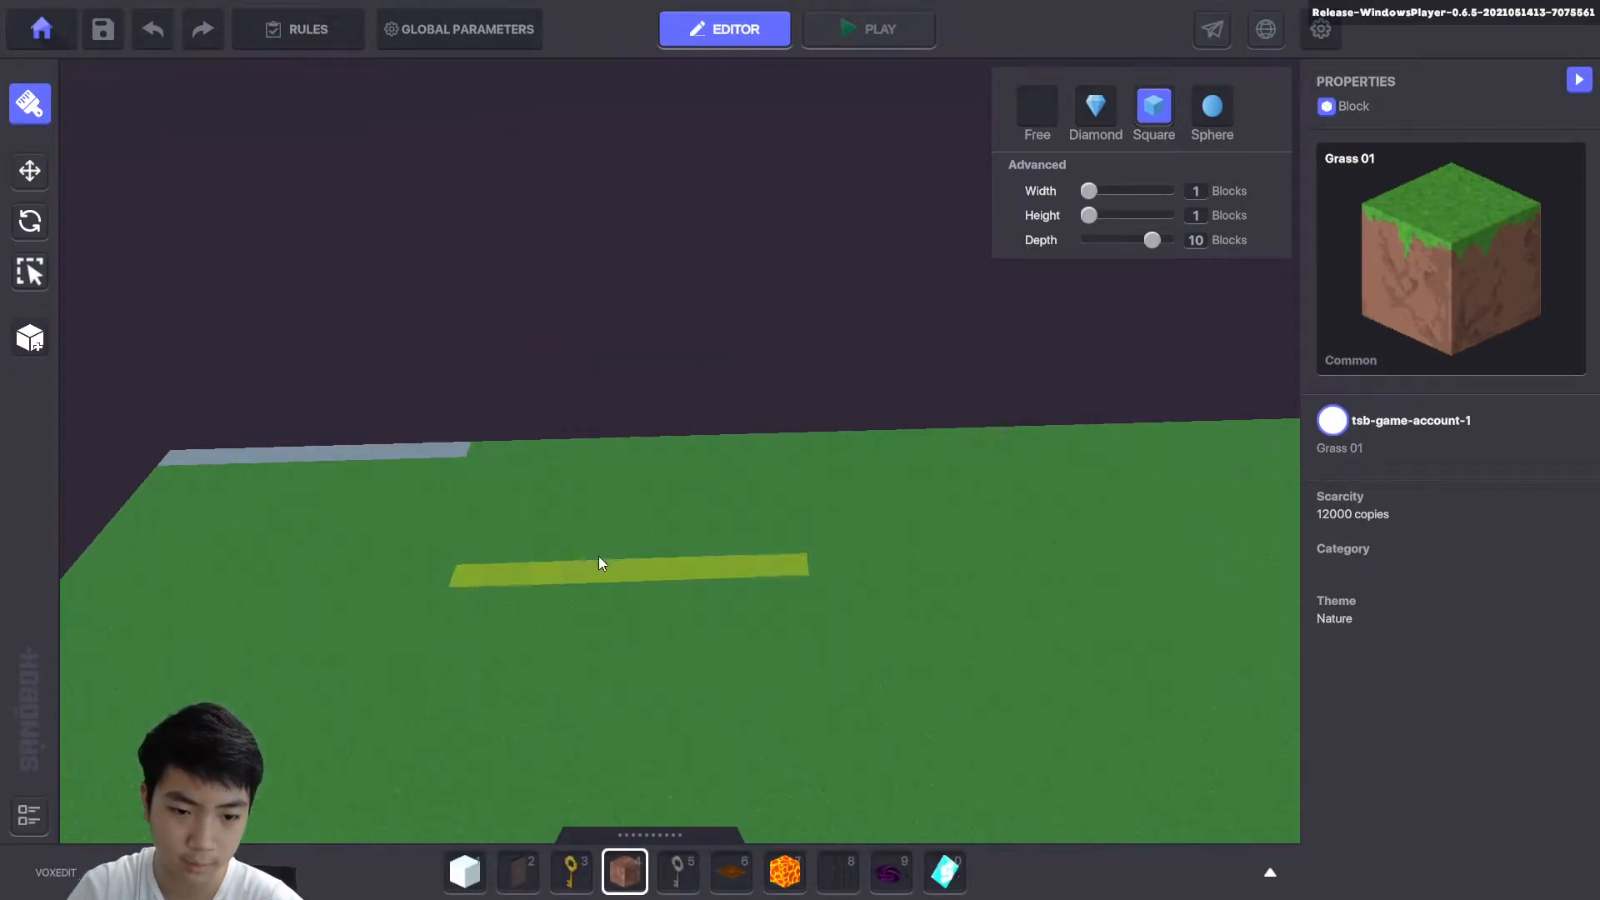
pyautogui.click(624, 871)
pyautogui.click(596, 449)
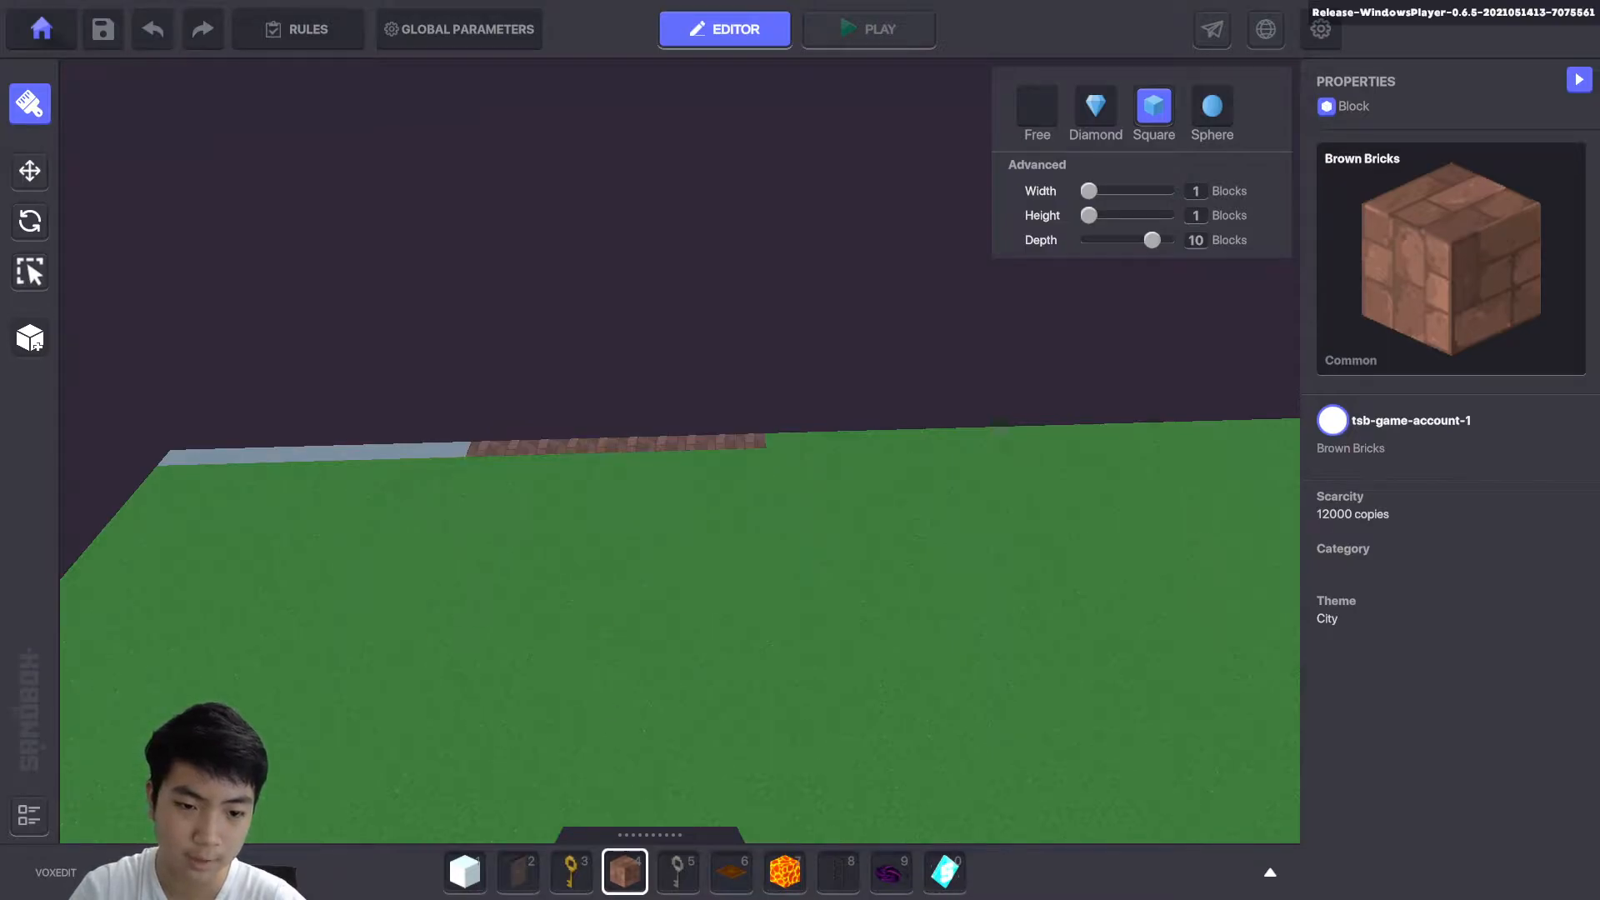
pyautogui.click(464, 884)
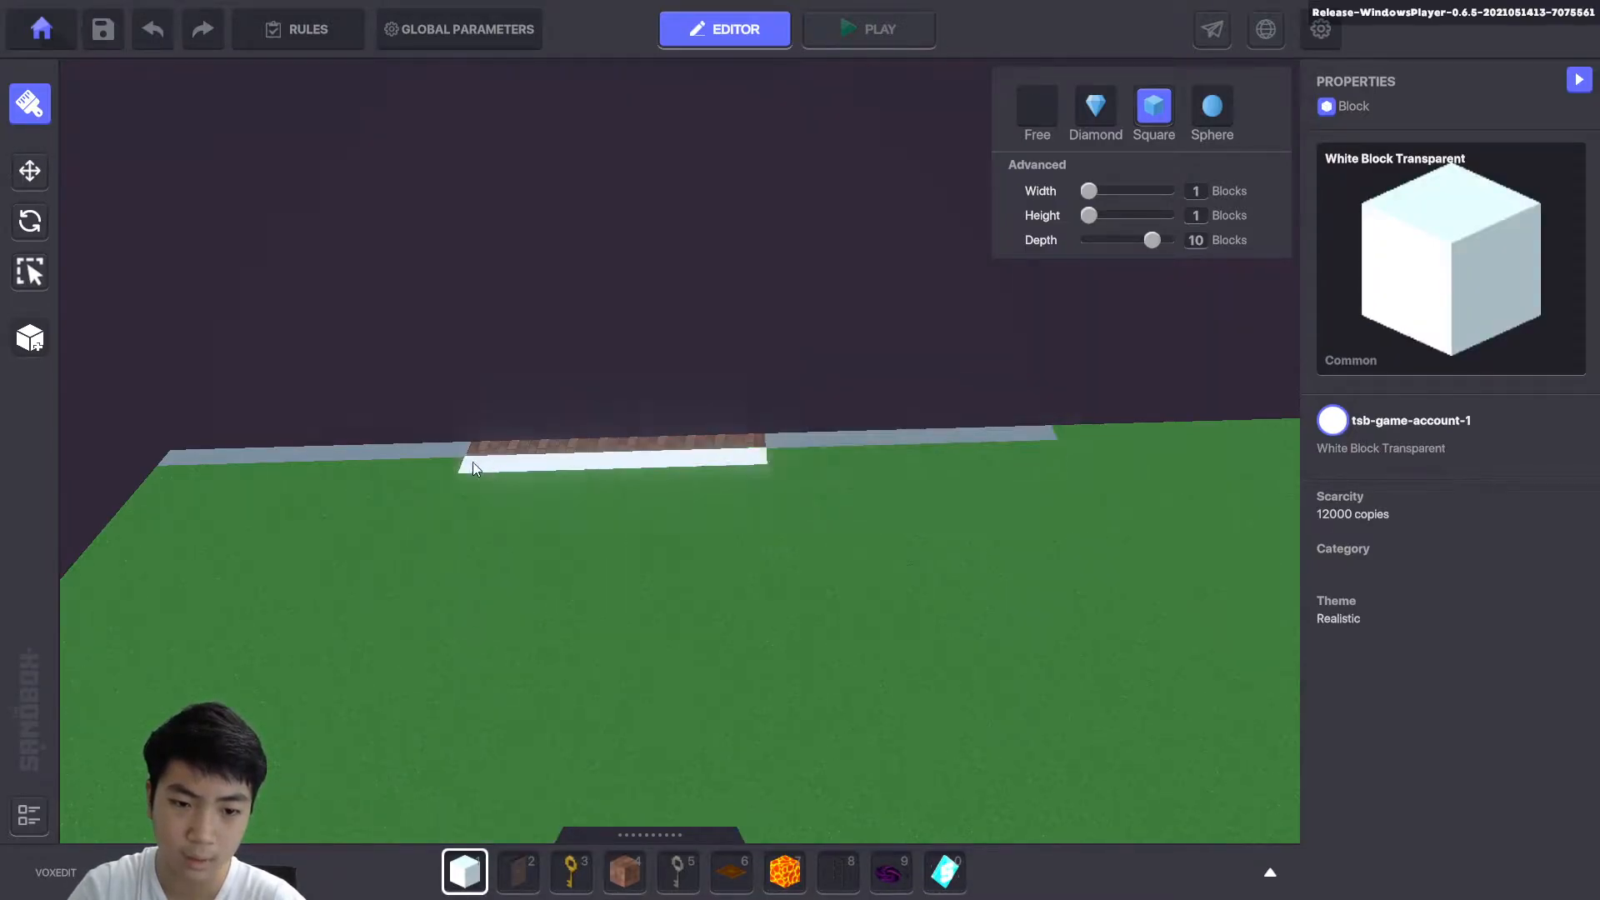
pyautogui.press('d')
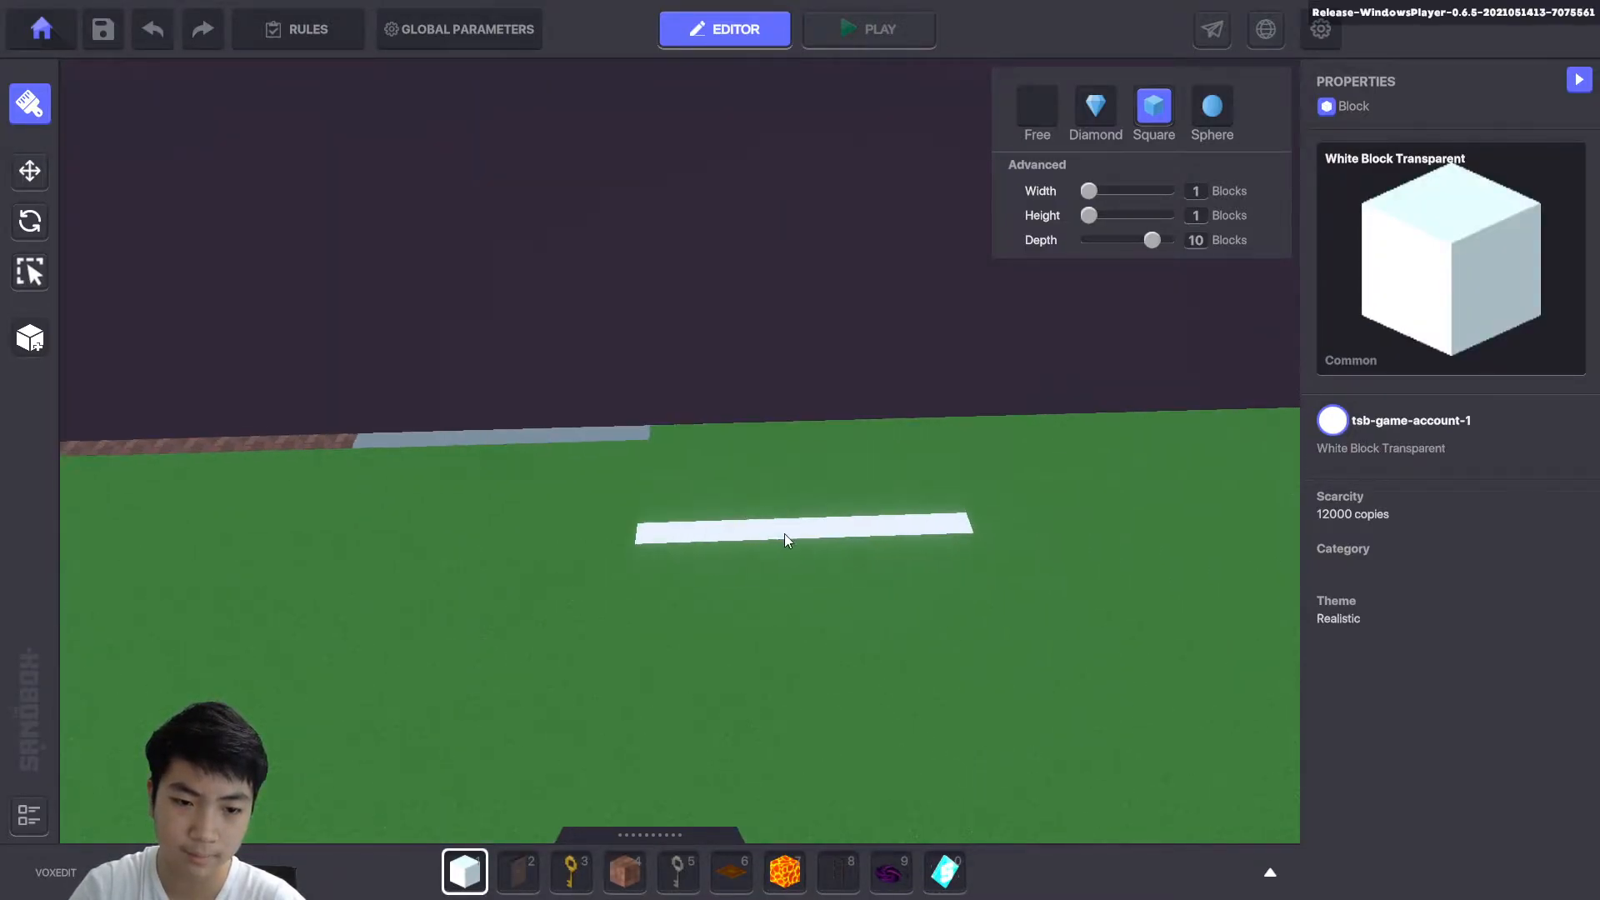
pyautogui.click(624, 870)
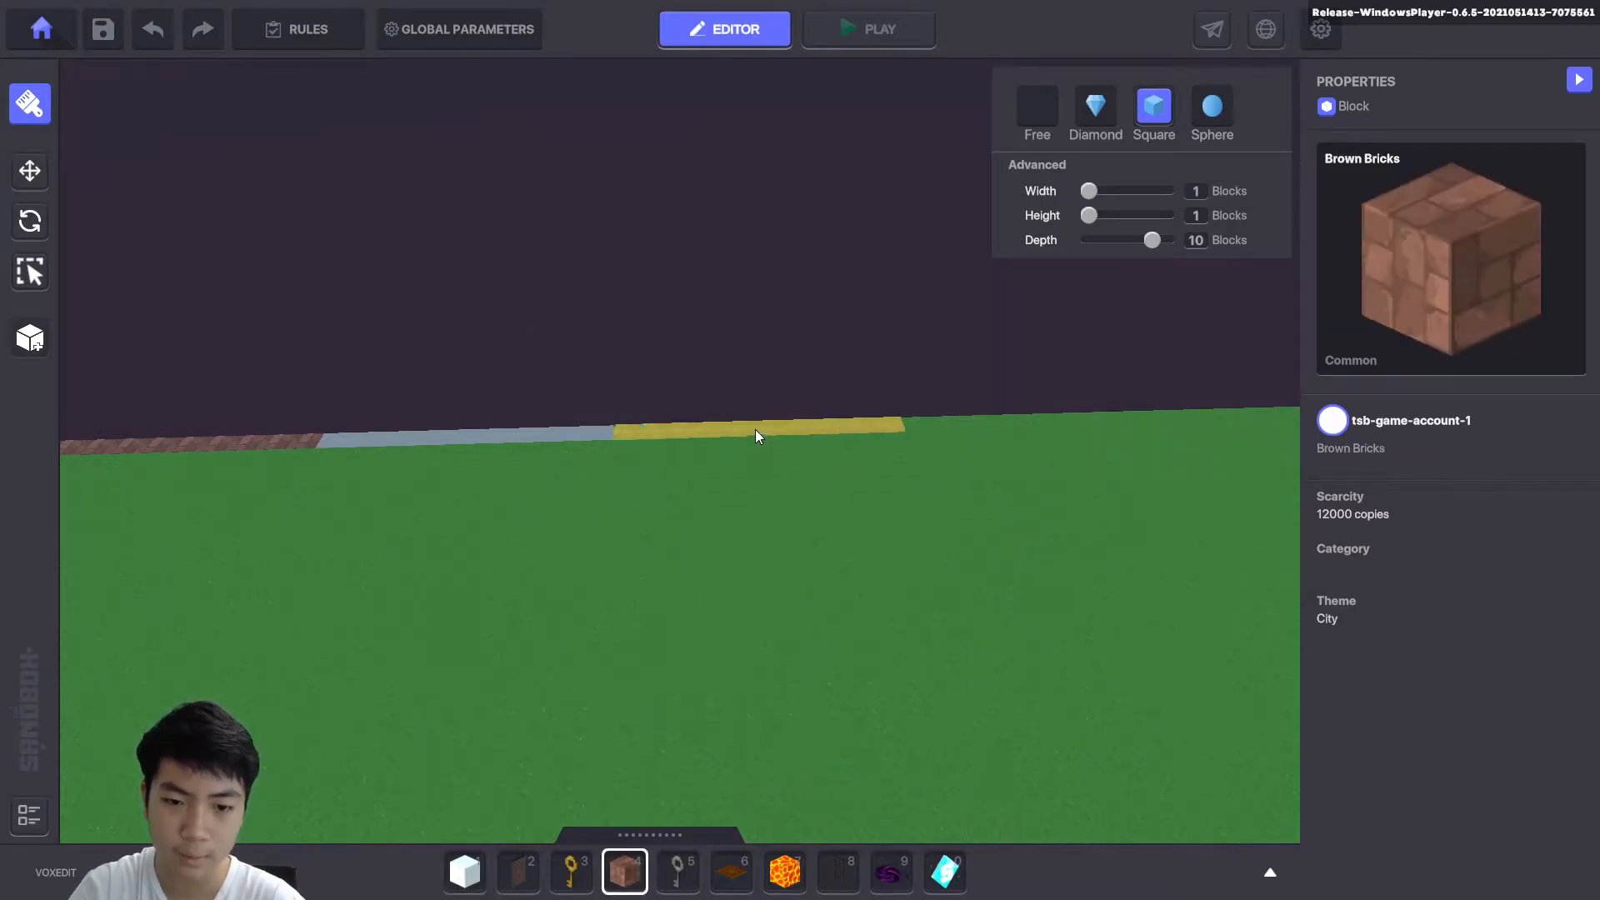
pyautogui.click(748, 428)
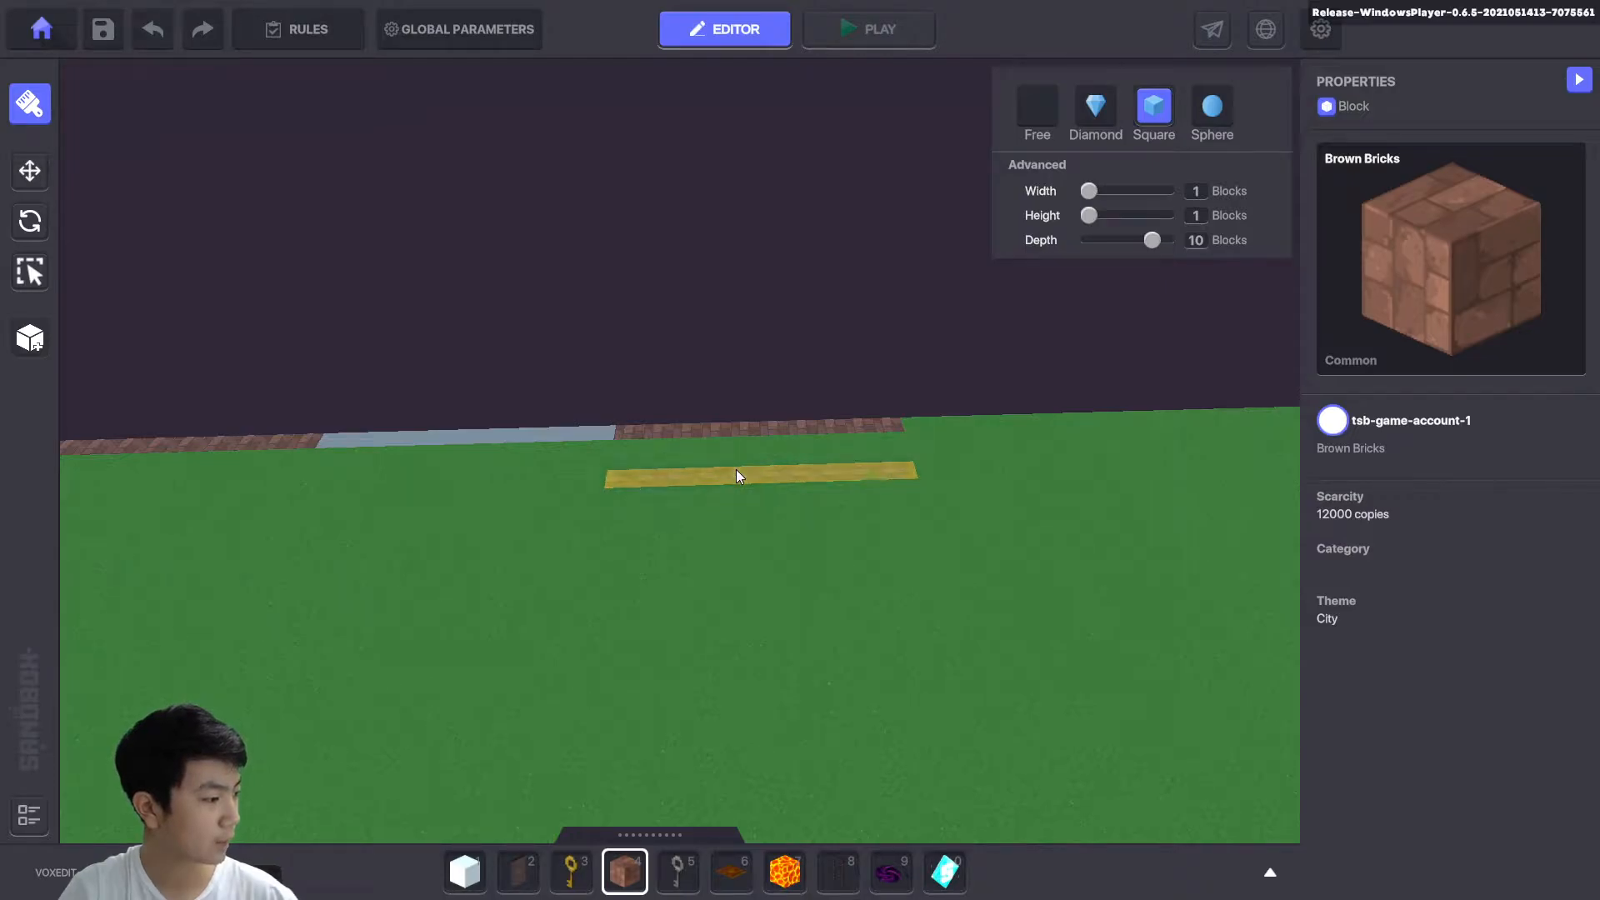
# Extend the edge line with further 10-block rows: white transparent, Brown Bricks and a final white transparent row.
pyautogui.press('a')
pyautogui.press('a')
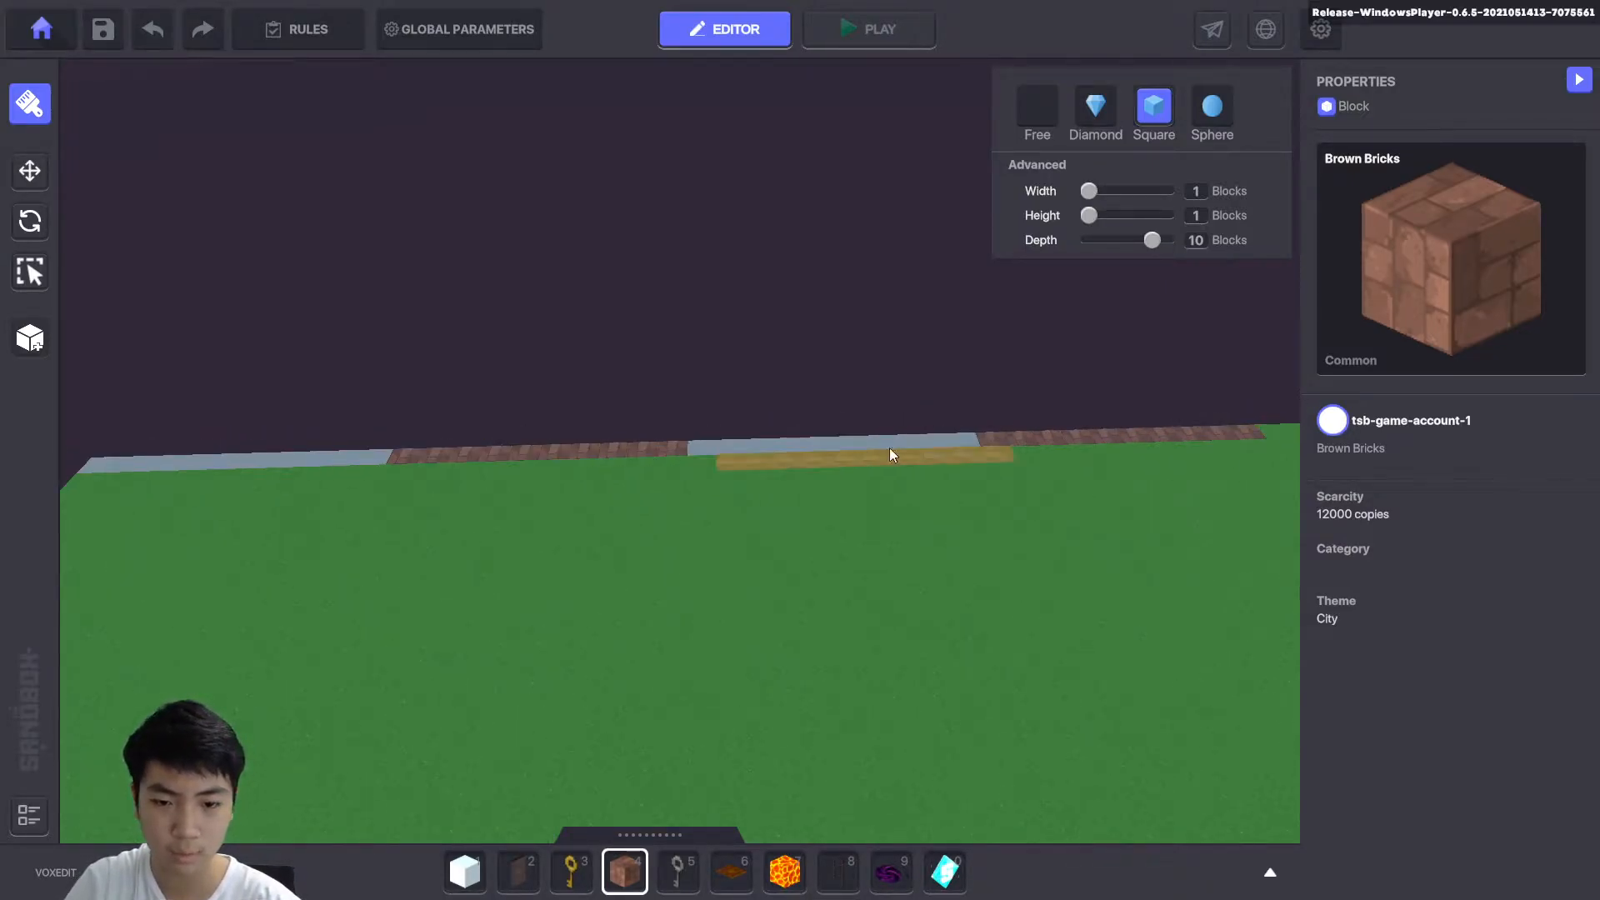
pyautogui.moveTo(1084, 488); pyautogui.dragTo(517, 532, button='middle')
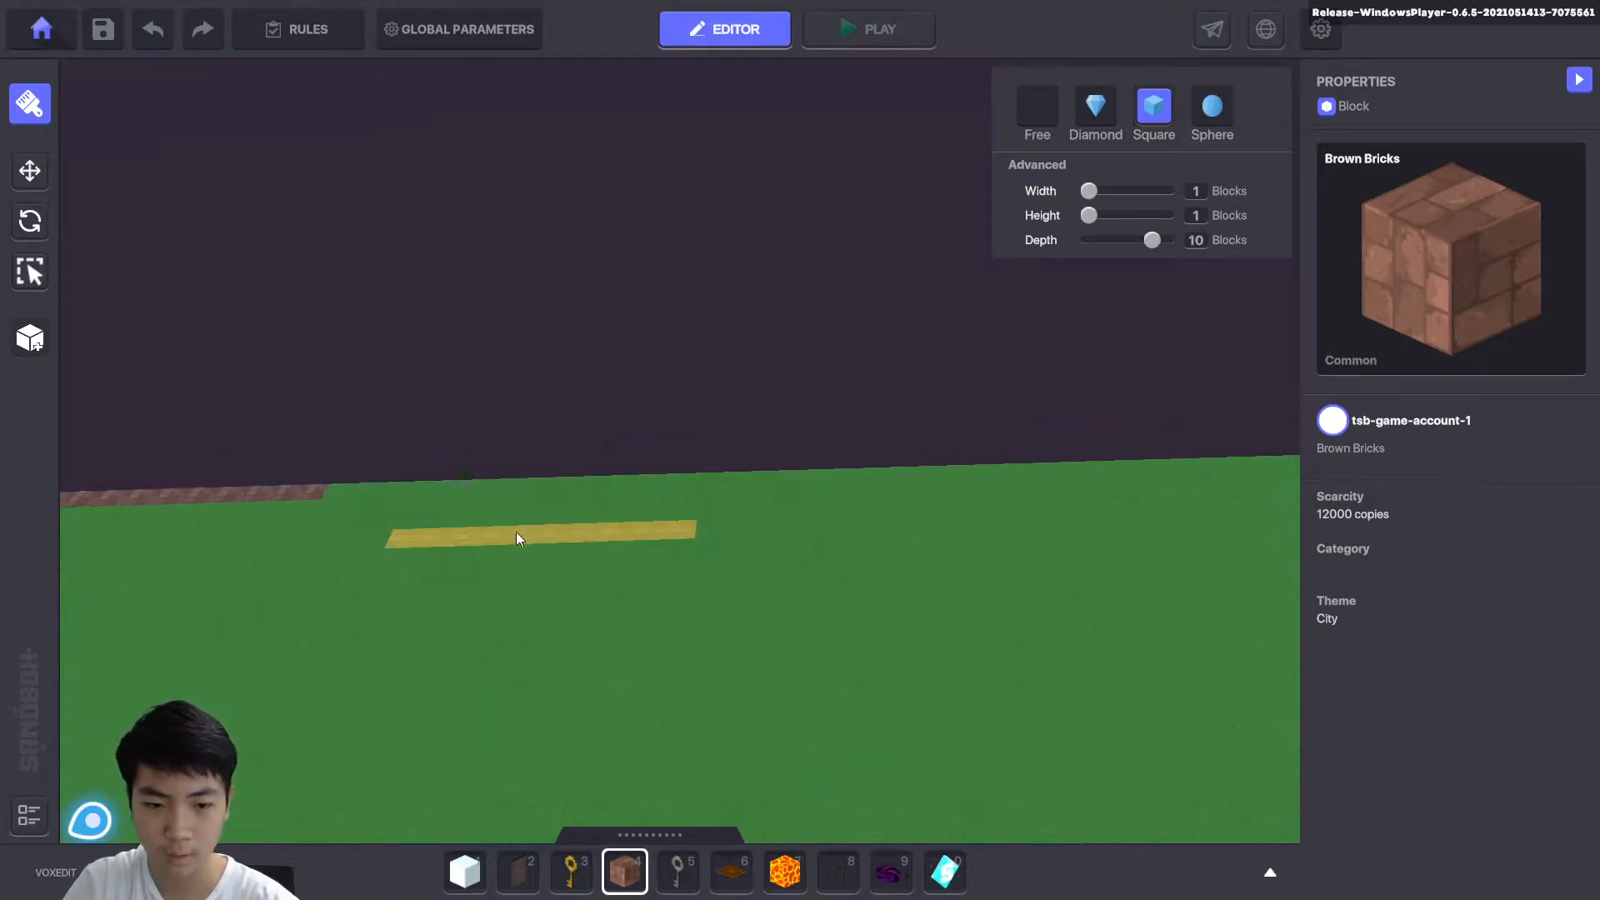
pyautogui.click(473, 871)
pyautogui.click(467, 498)
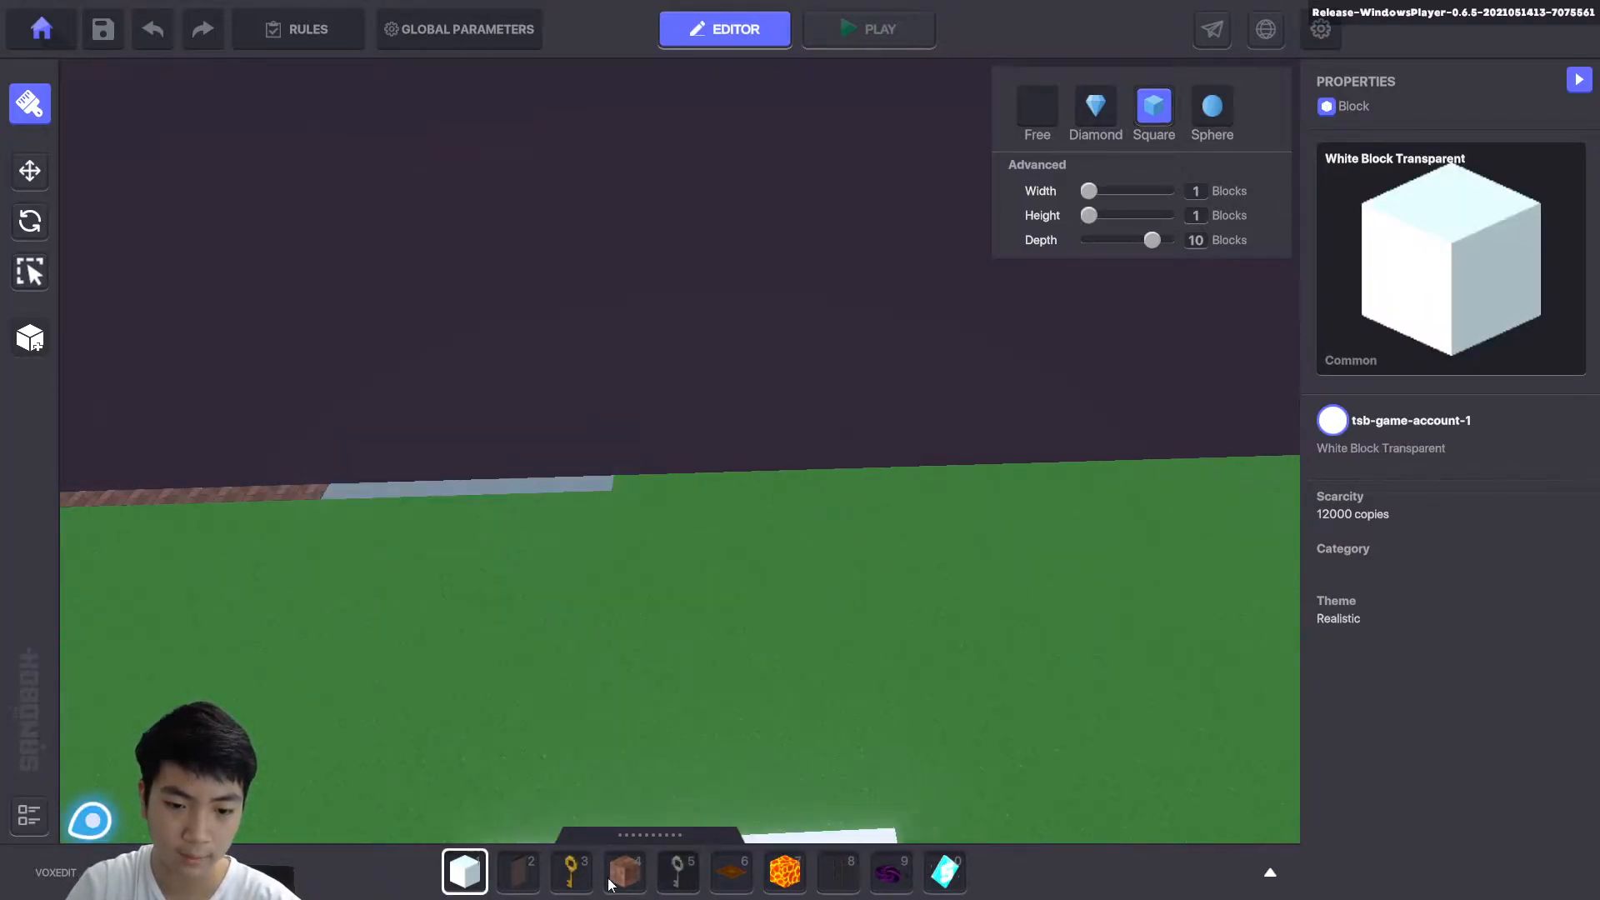
pyautogui.click(625, 871)
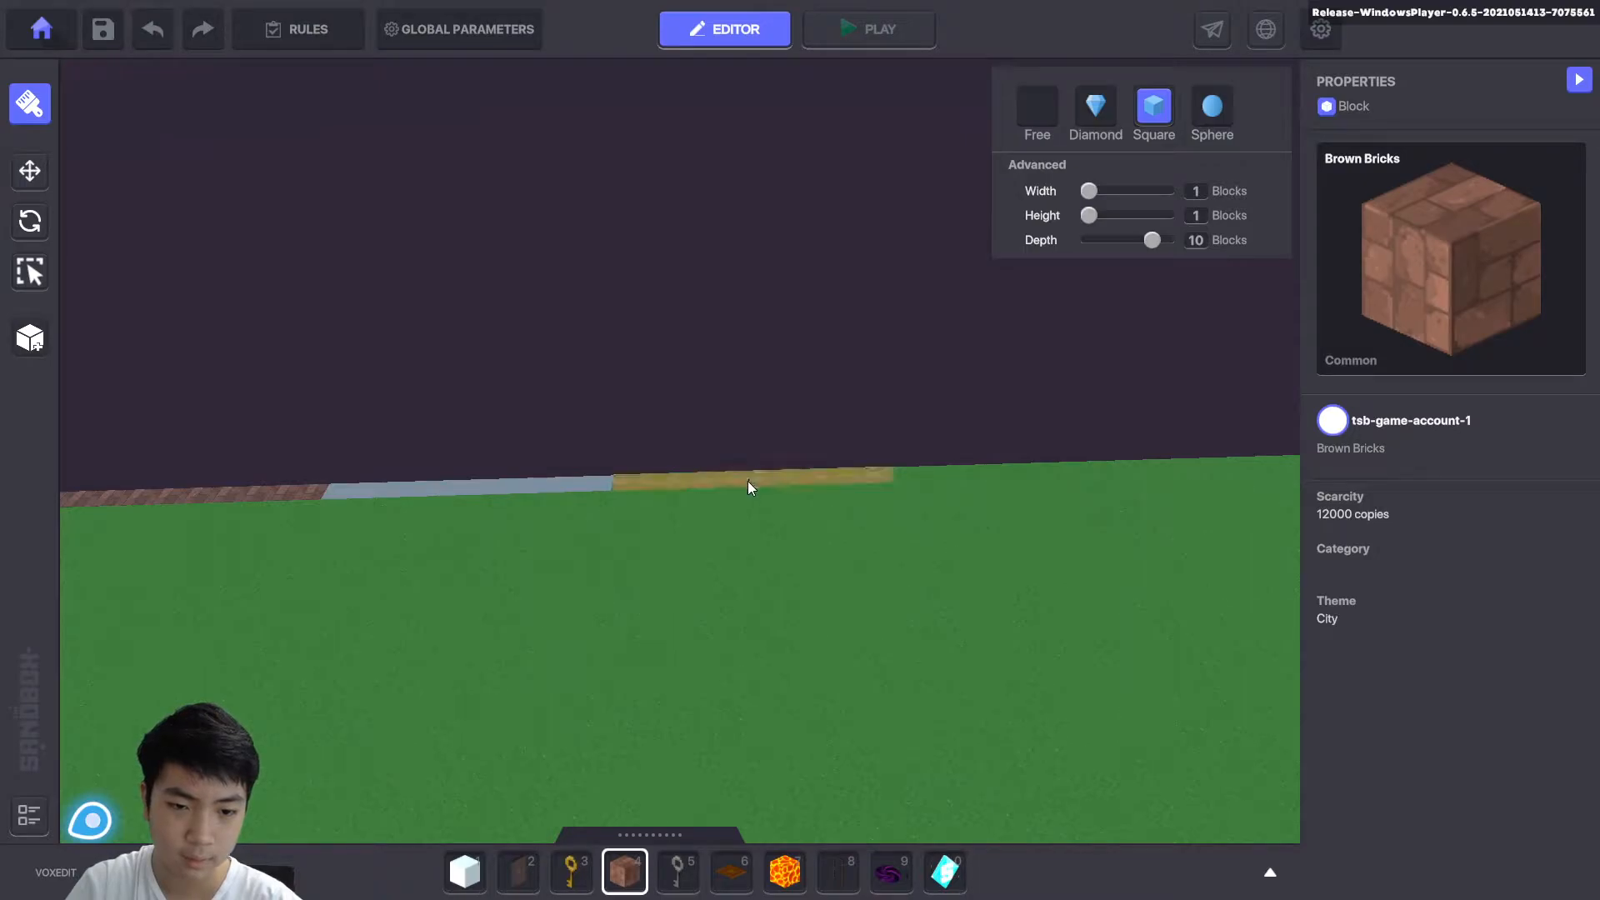
pyautogui.click(747, 487)
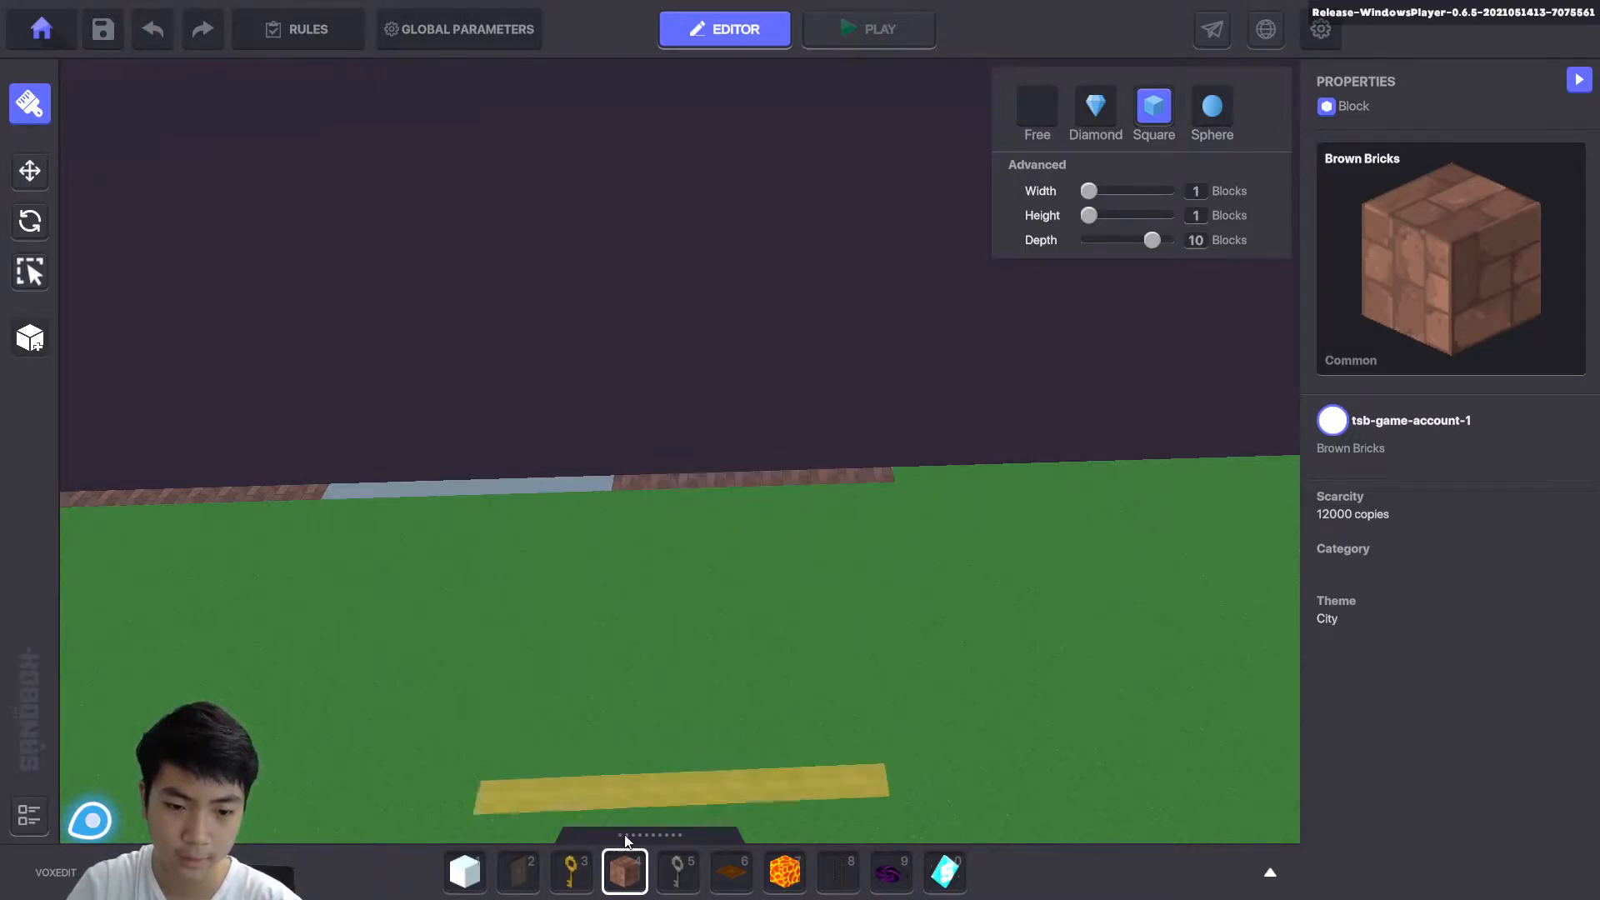
pyautogui.click(465, 871)
pyautogui.click(1012, 473)
# With the Free brush, draw white transparent divider rows inward from the edge at the first two section boundaries.
pyautogui.moveTo(700, 593); pyautogui.dragTo(778, 568, button='middle')
pyautogui.scroll(-5, 779, 568)
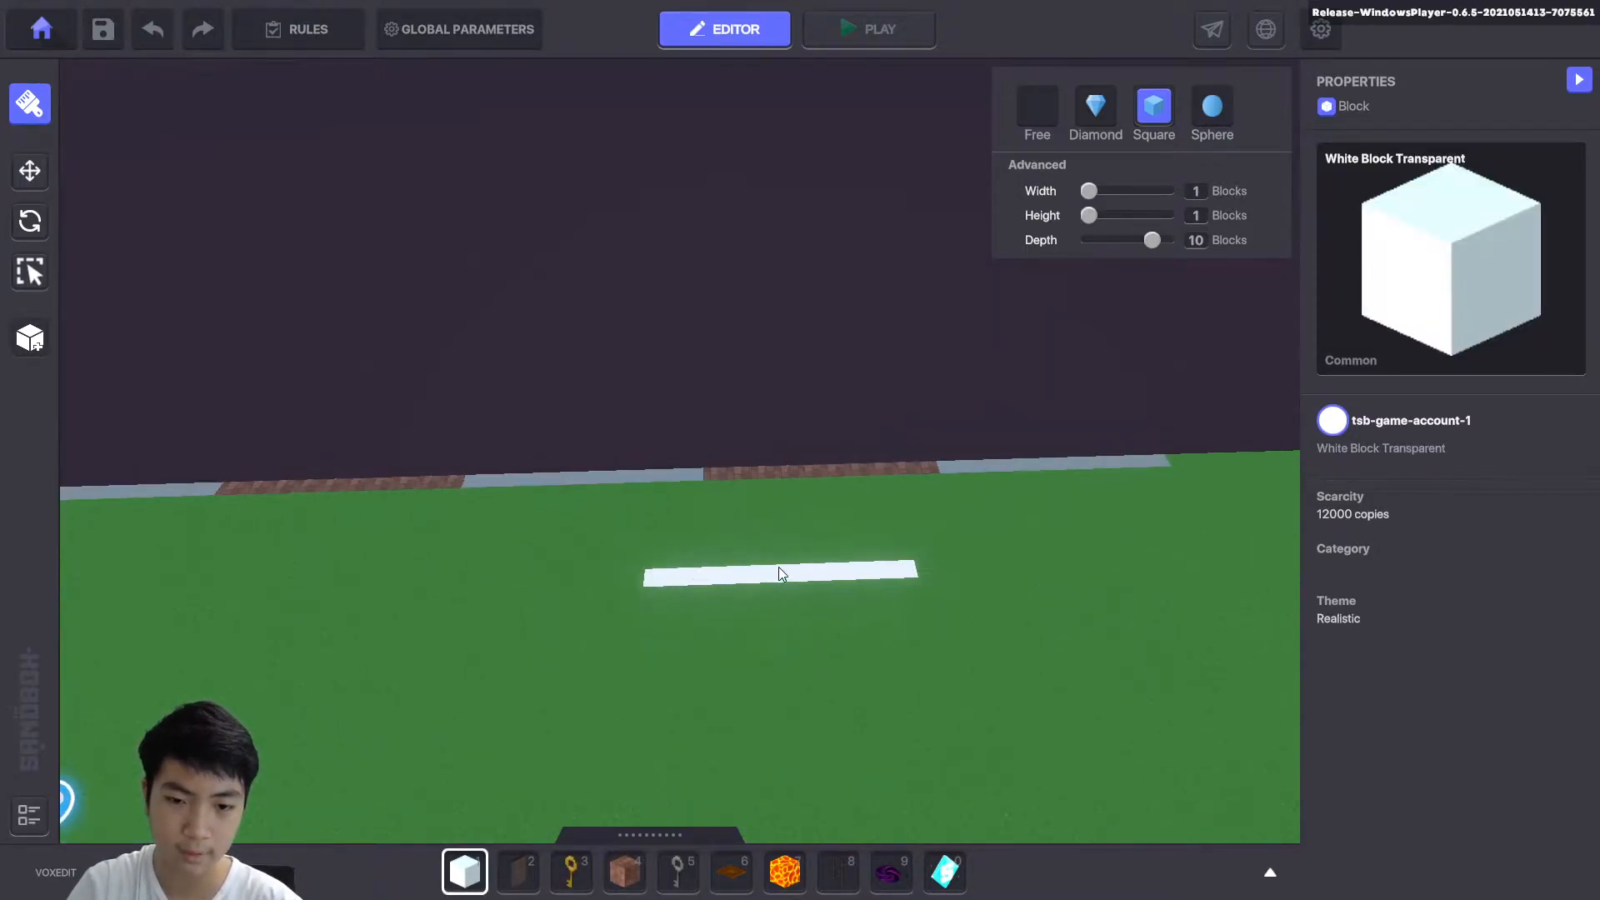
pyautogui.moveTo(668, 528); pyautogui.dragTo(860, 502, button='middle')
pyautogui.scroll(-1, 860, 502)
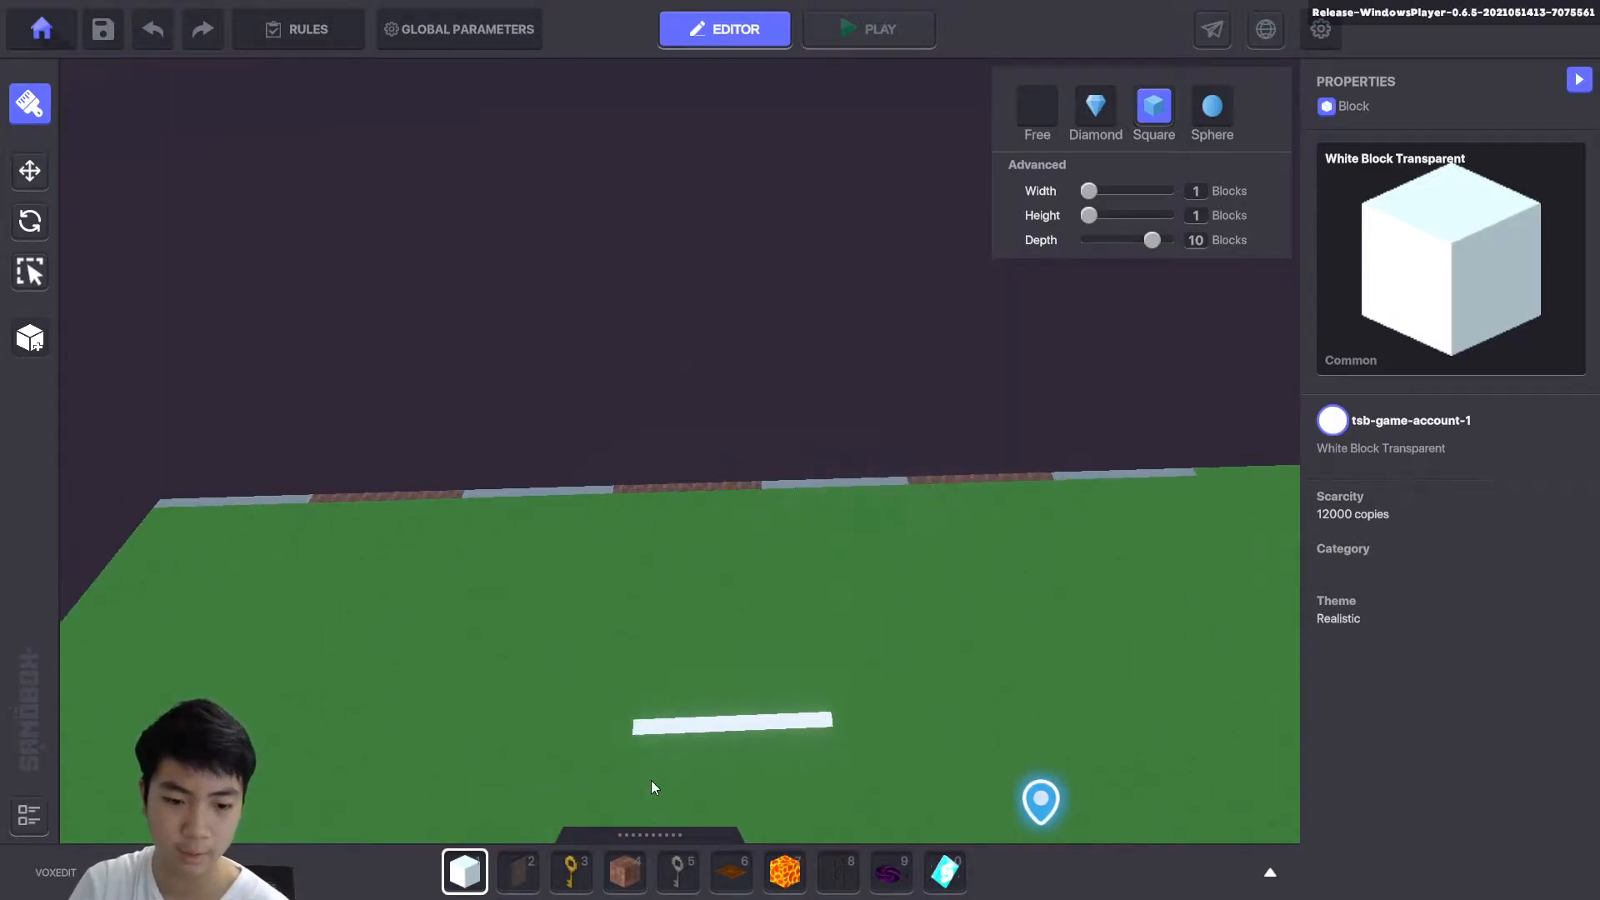
pyautogui.click(1044, 106)
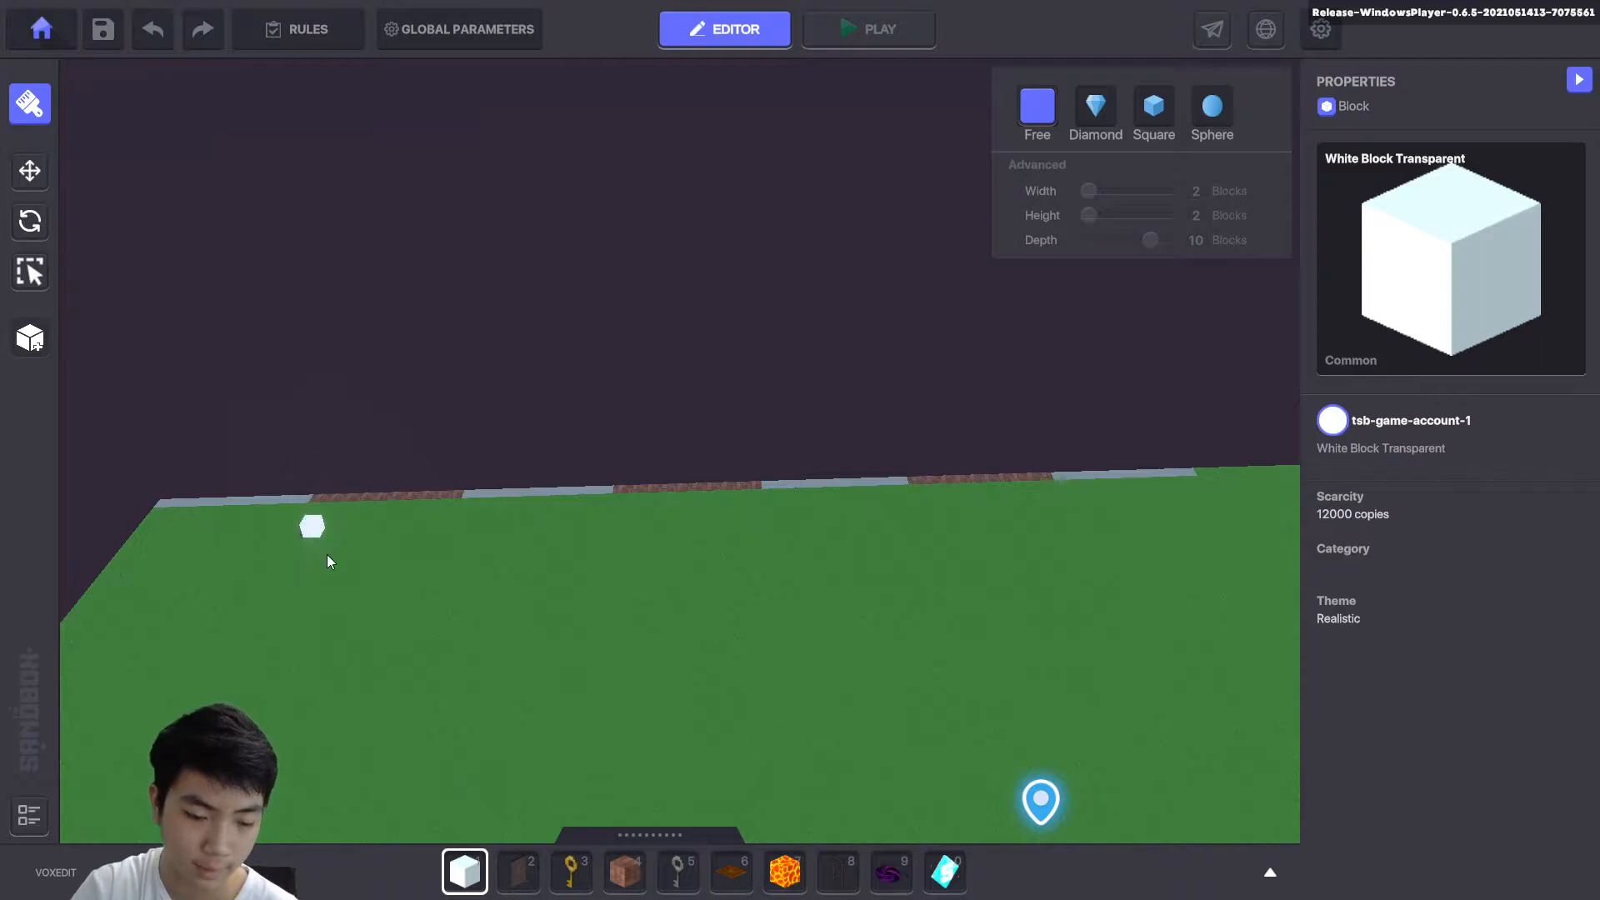
pyautogui.moveTo(434, 622); pyautogui.dragTo(617, 607, button='middle')
pyautogui.scroll(4, 442, 547)
pyautogui.moveTo(364, 514); pyautogui.dragTo(614, 546, button='middle')
pyautogui.scroll(2, 613, 546)
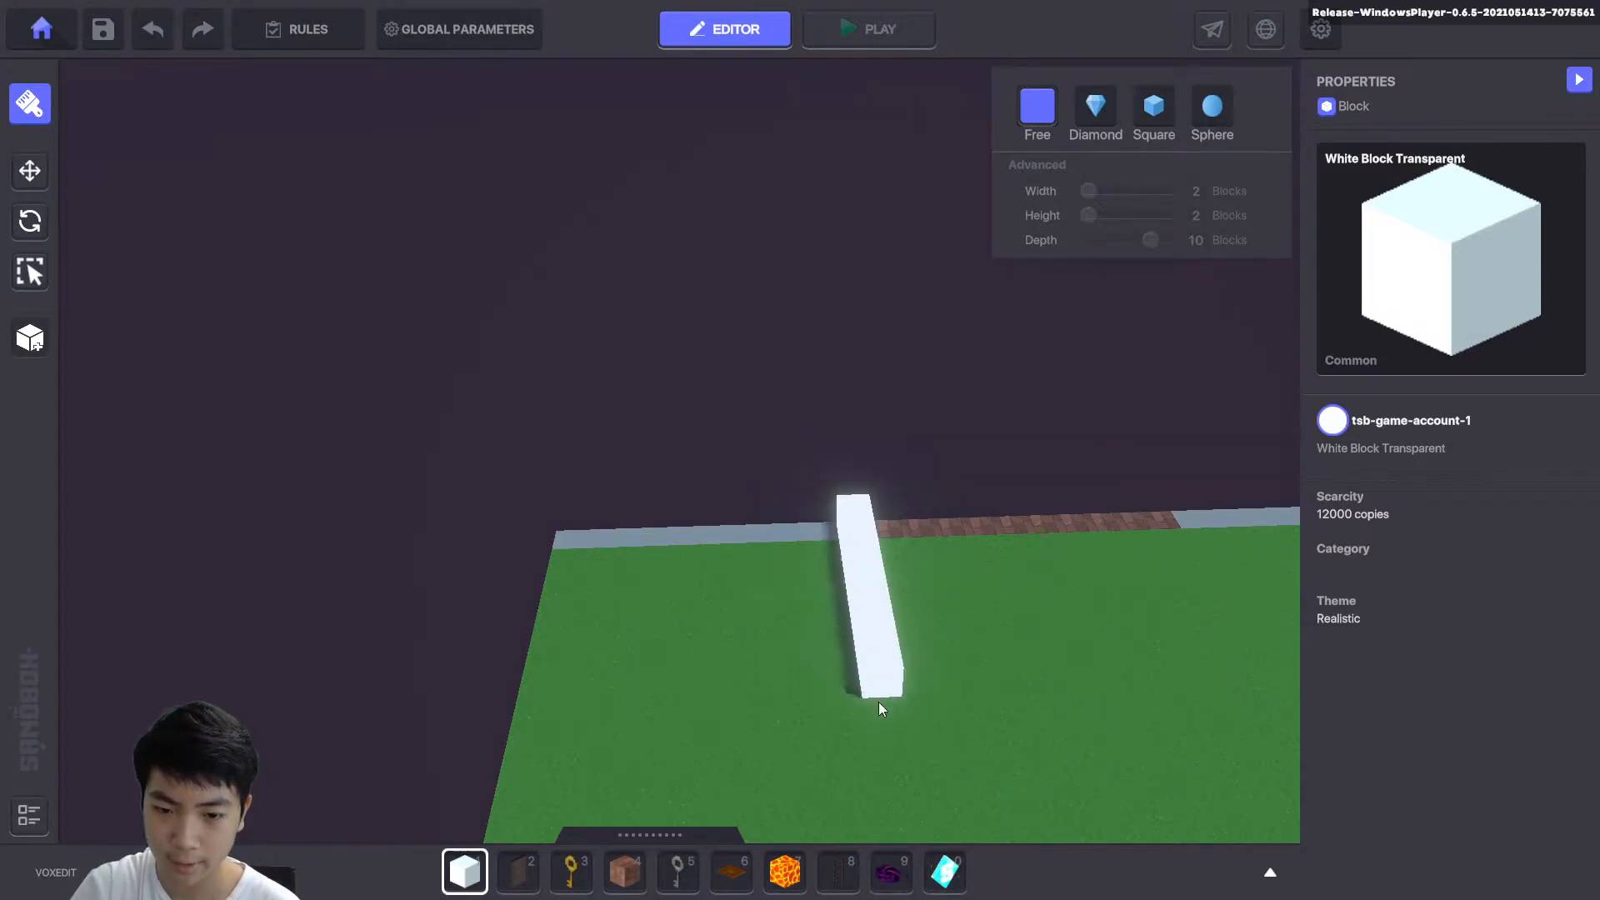
pyautogui.moveTo(881, 727); pyautogui.dragTo(890, 747)
pyautogui.moveTo(1125, 593); pyautogui.dragTo(973, 620, button='middle')
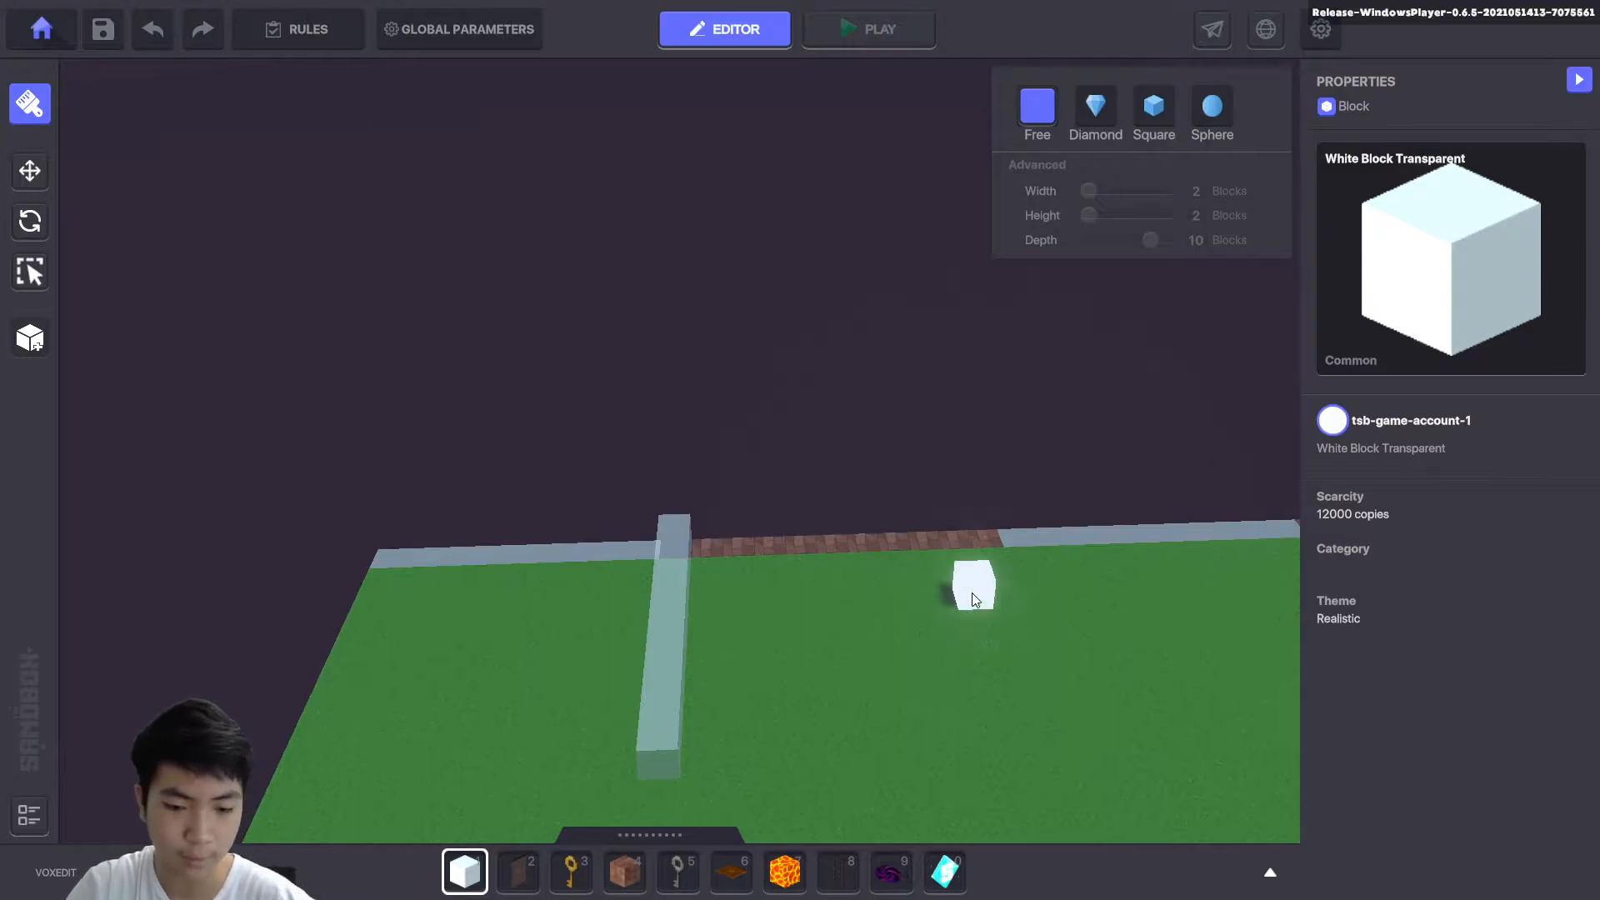
pyautogui.moveTo(971, 592); pyautogui.dragTo(942, 821, button='right')
pyautogui.moveTo(975, 489); pyautogui.dragTo(985, 725)
pyautogui.press('d')
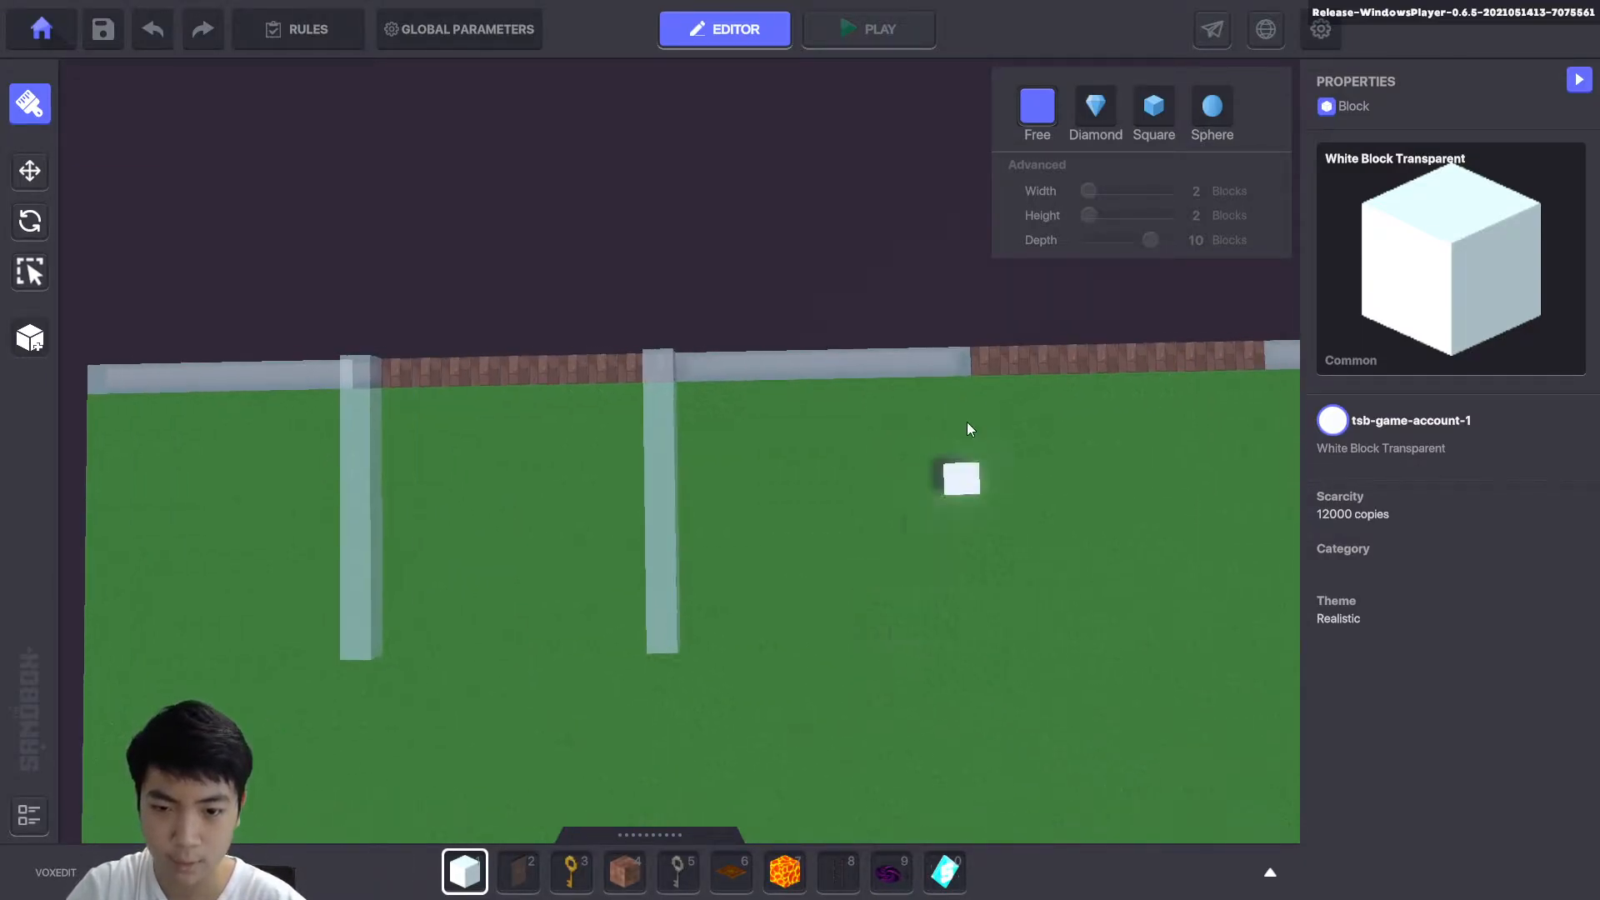
# Draw matching white transparent dividers at the third and fourth section boundaries of the edge line.
pyautogui.press('a')
pyautogui.moveTo(991, 367); pyautogui.dragTo(997, 629)
pyautogui.press('d')
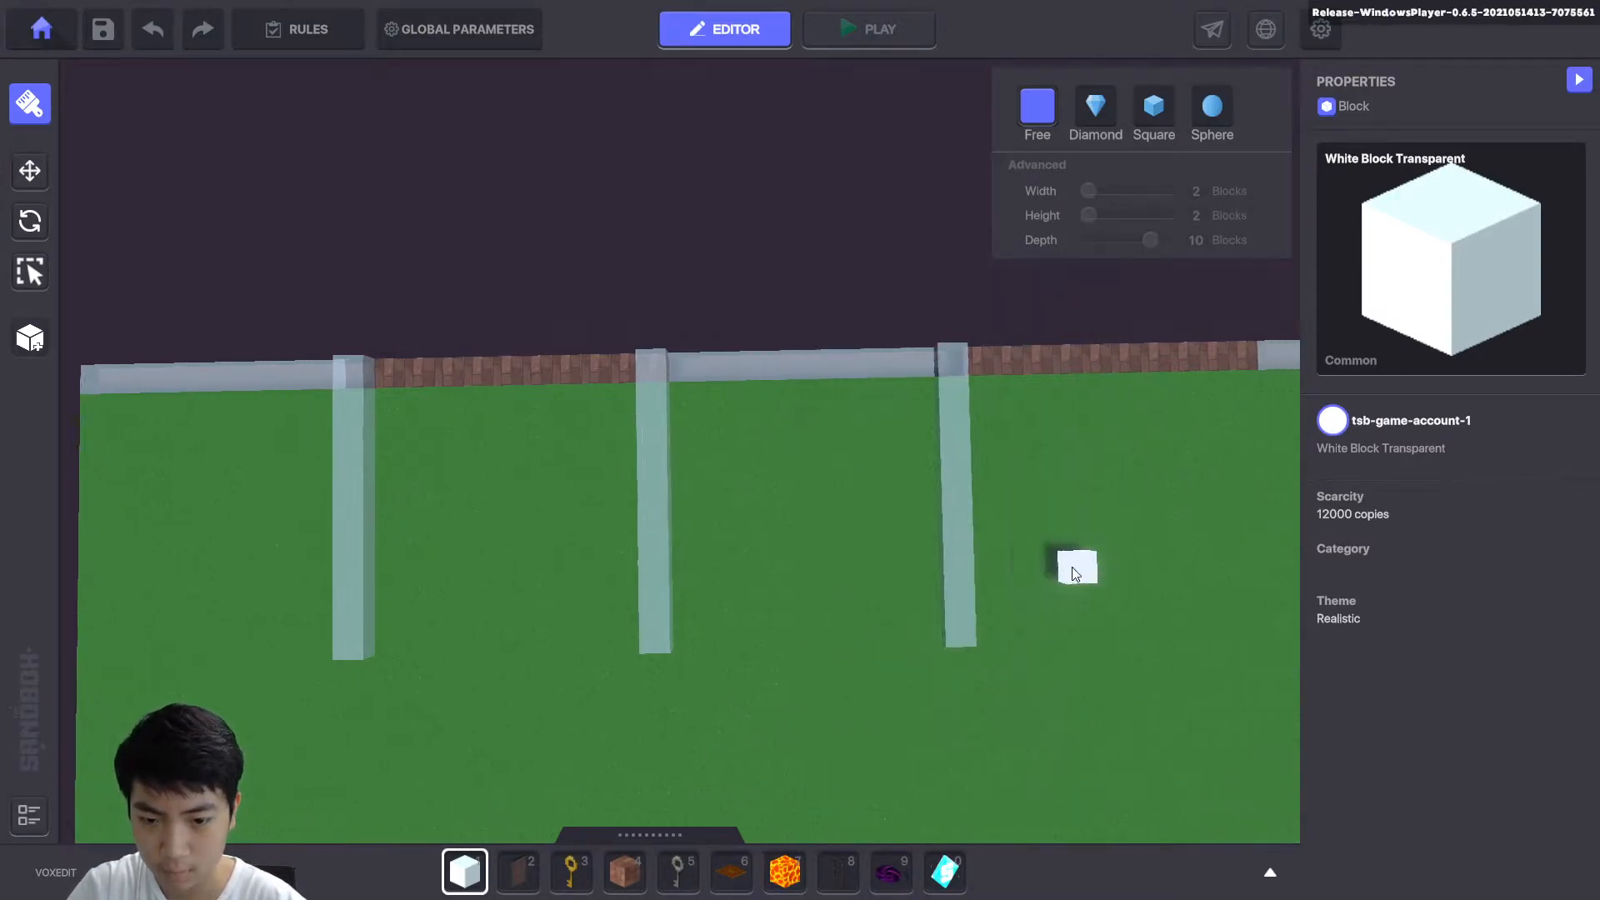
pyautogui.moveTo(944, 420); pyautogui.dragTo(938, 643)
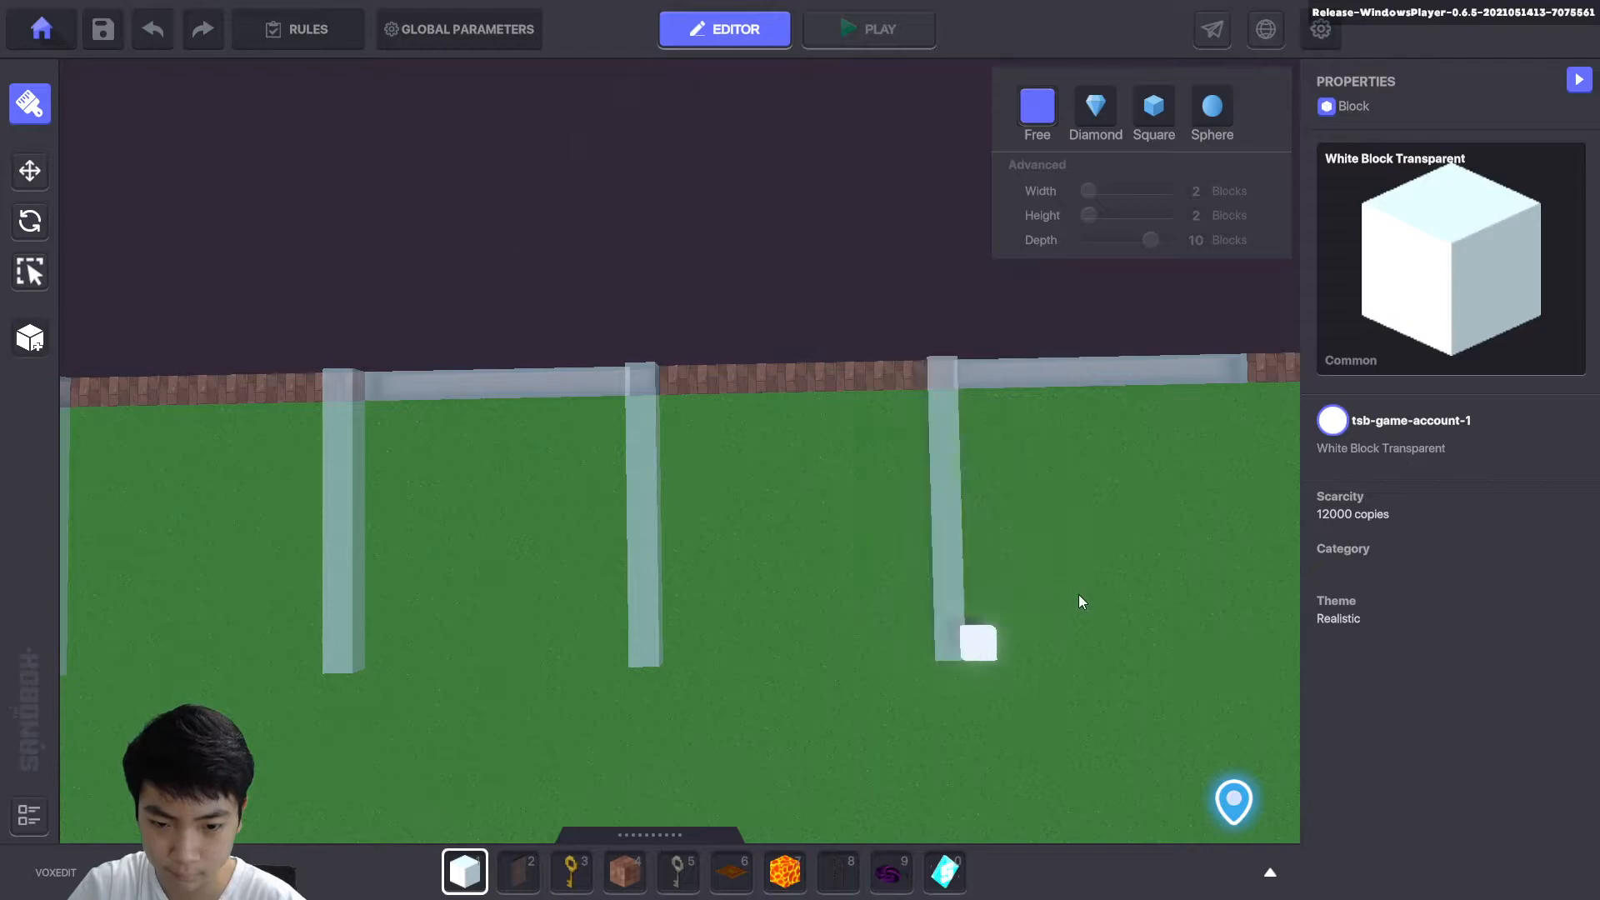
# Draw the last three white transparent dividers at the fifth, sixth and seventh section boundaries.
pyautogui.press('d')
pyautogui.moveTo(683, 390); pyautogui.dragTo(673, 555)
pyautogui.moveTo(669, 630); pyautogui.dragTo(671, 635)
pyautogui.press('d')
pyautogui.moveTo(835, 421); pyautogui.dragTo(838, 658)
pyautogui.moveTo(1120, 440); pyautogui.dragTo(1146, 672)
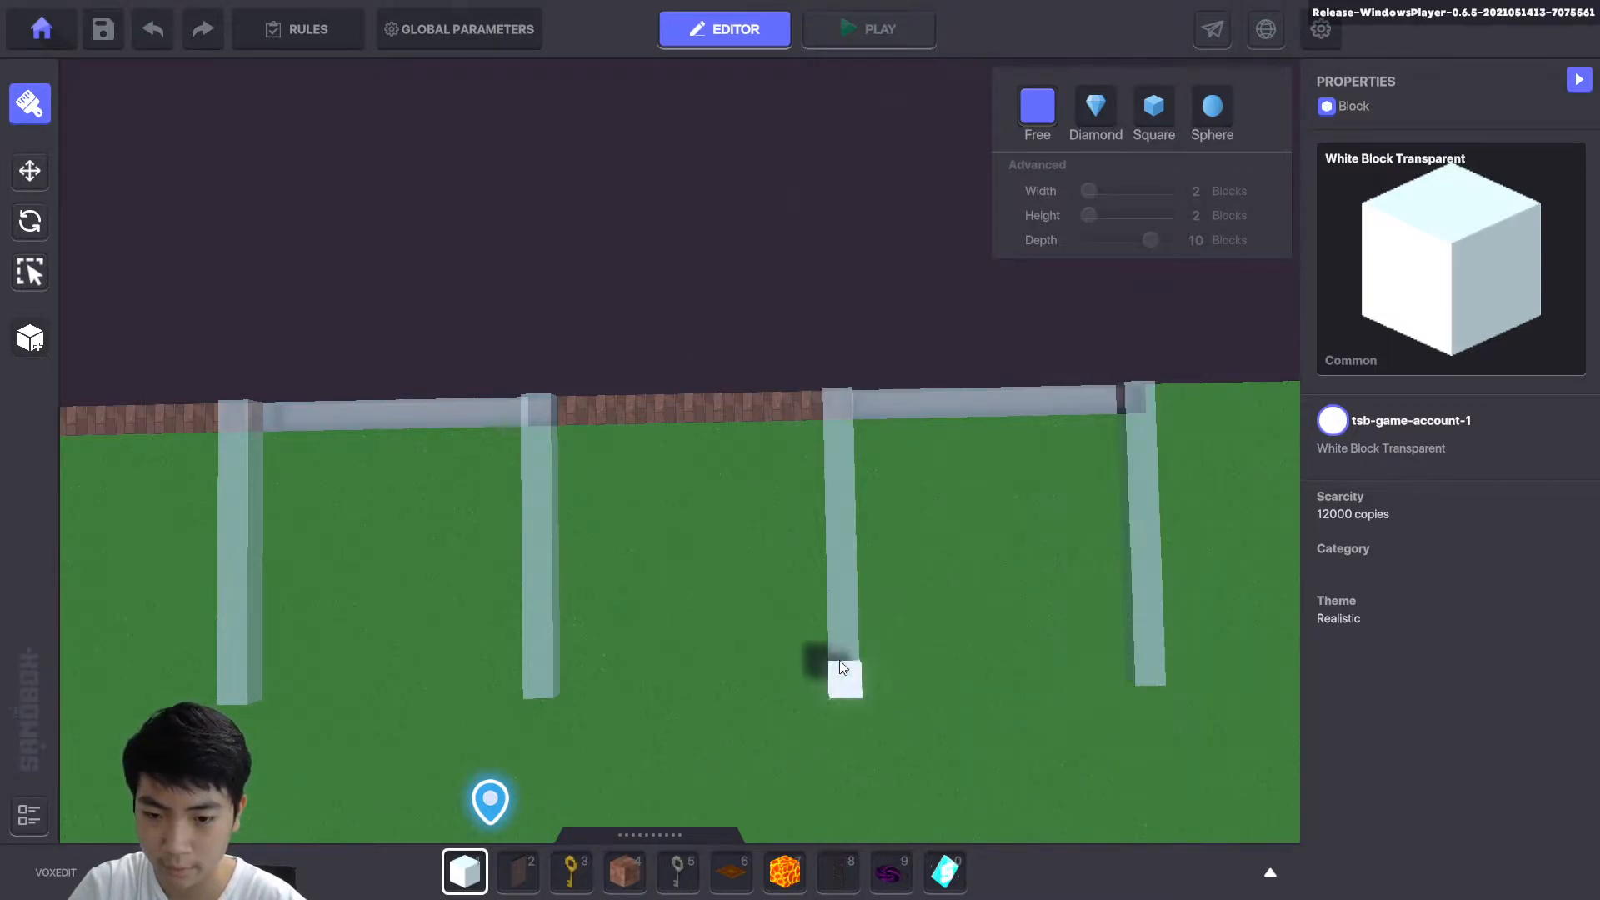
pyautogui.press('s')
pyautogui.moveTo(608, 604); pyautogui.dragTo(737, 527, button='middle')
pyautogui.scroll(-2, 737, 528)
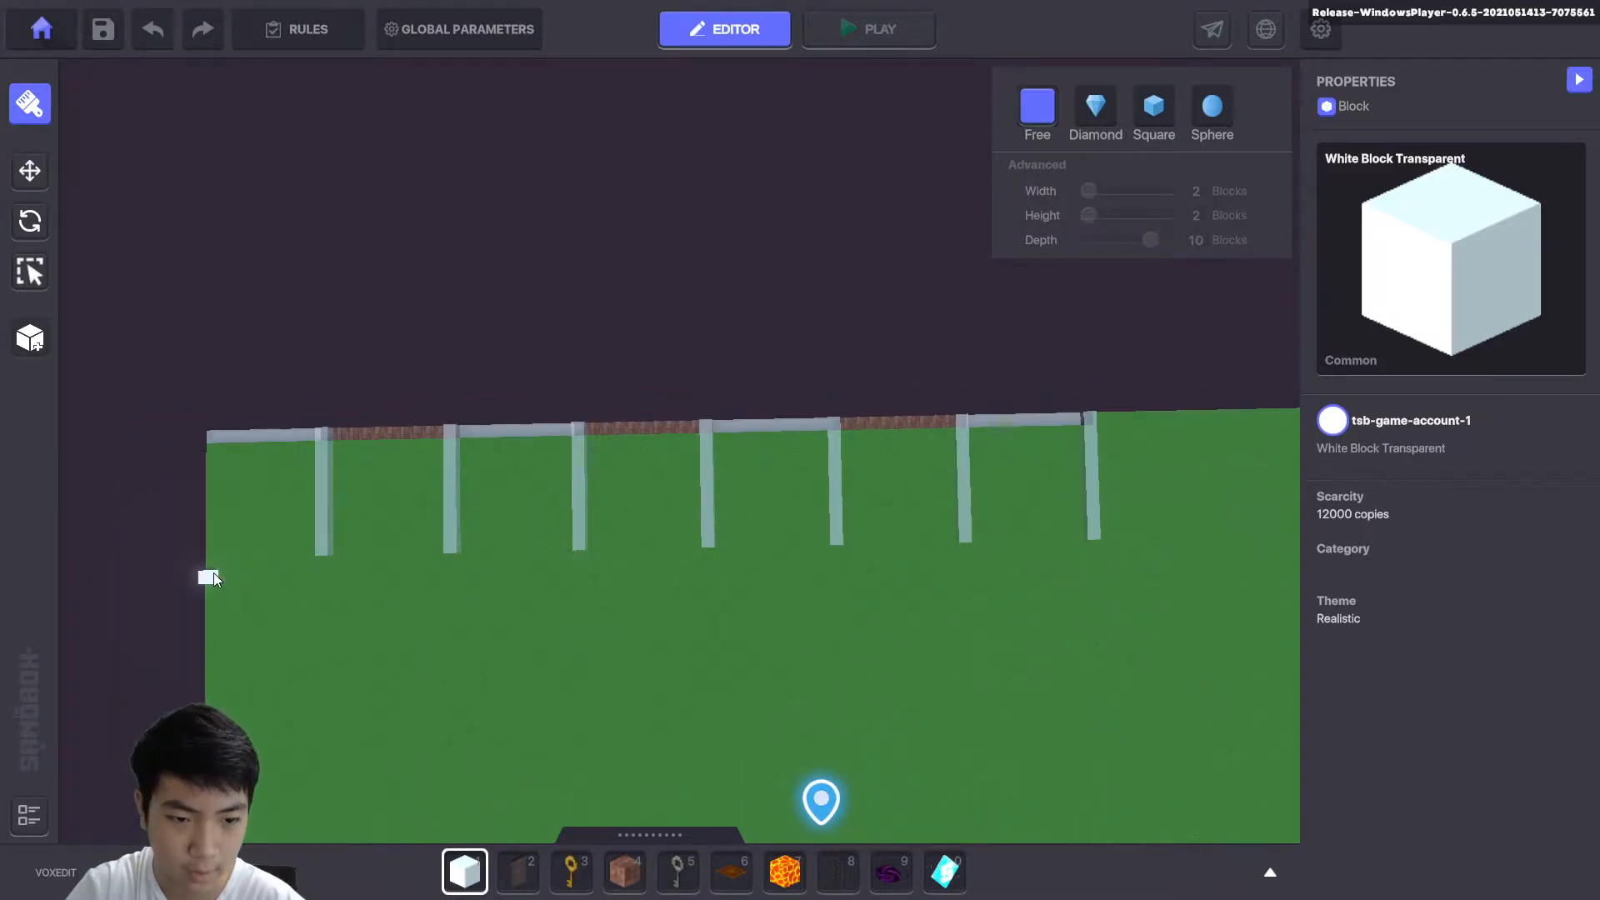
pyautogui.moveTo(325, 562)
pyautogui.mouseDown()
pyautogui.moveTo(1094, 557)
pyautogui.moveTo(320, 563)
pyautogui.mouseUp()
pyautogui.hotkey('ctrl', 'z')
# Stack a second layer of white transparent blocks on the first, second and fourth sections of the edge line.
pyautogui.press('s')
pyautogui.press('a')
pyautogui.scroll(6, 718, 508)
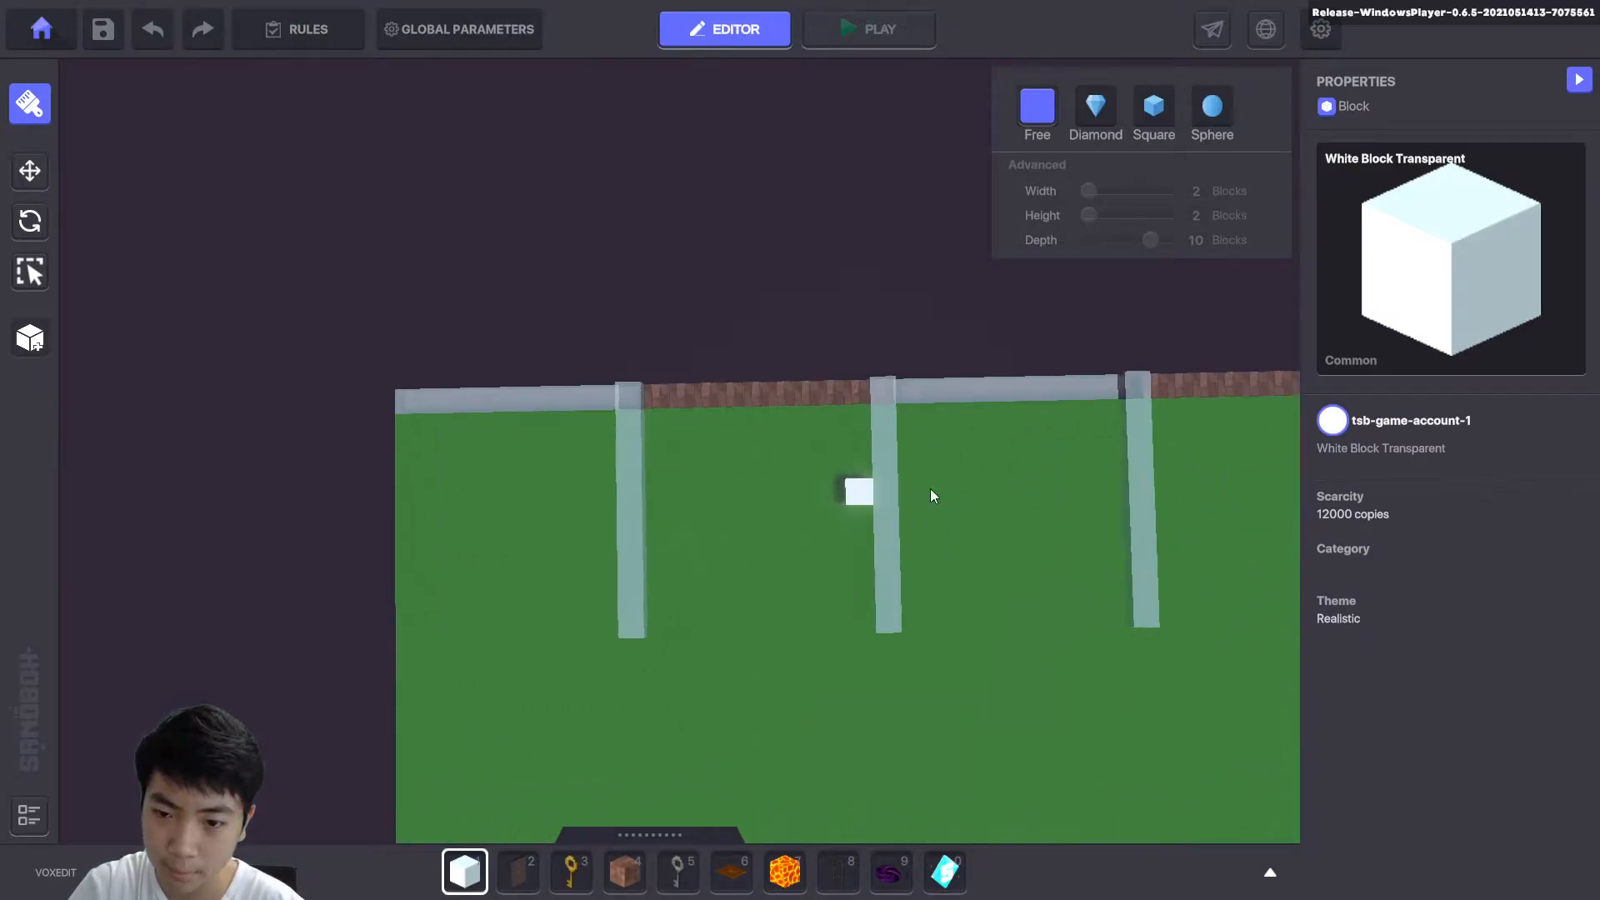
pyautogui.scroll(2, 937, 492)
pyautogui.moveTo(1091, 435); pyautogui.dragTo(973, 475, button='middle')
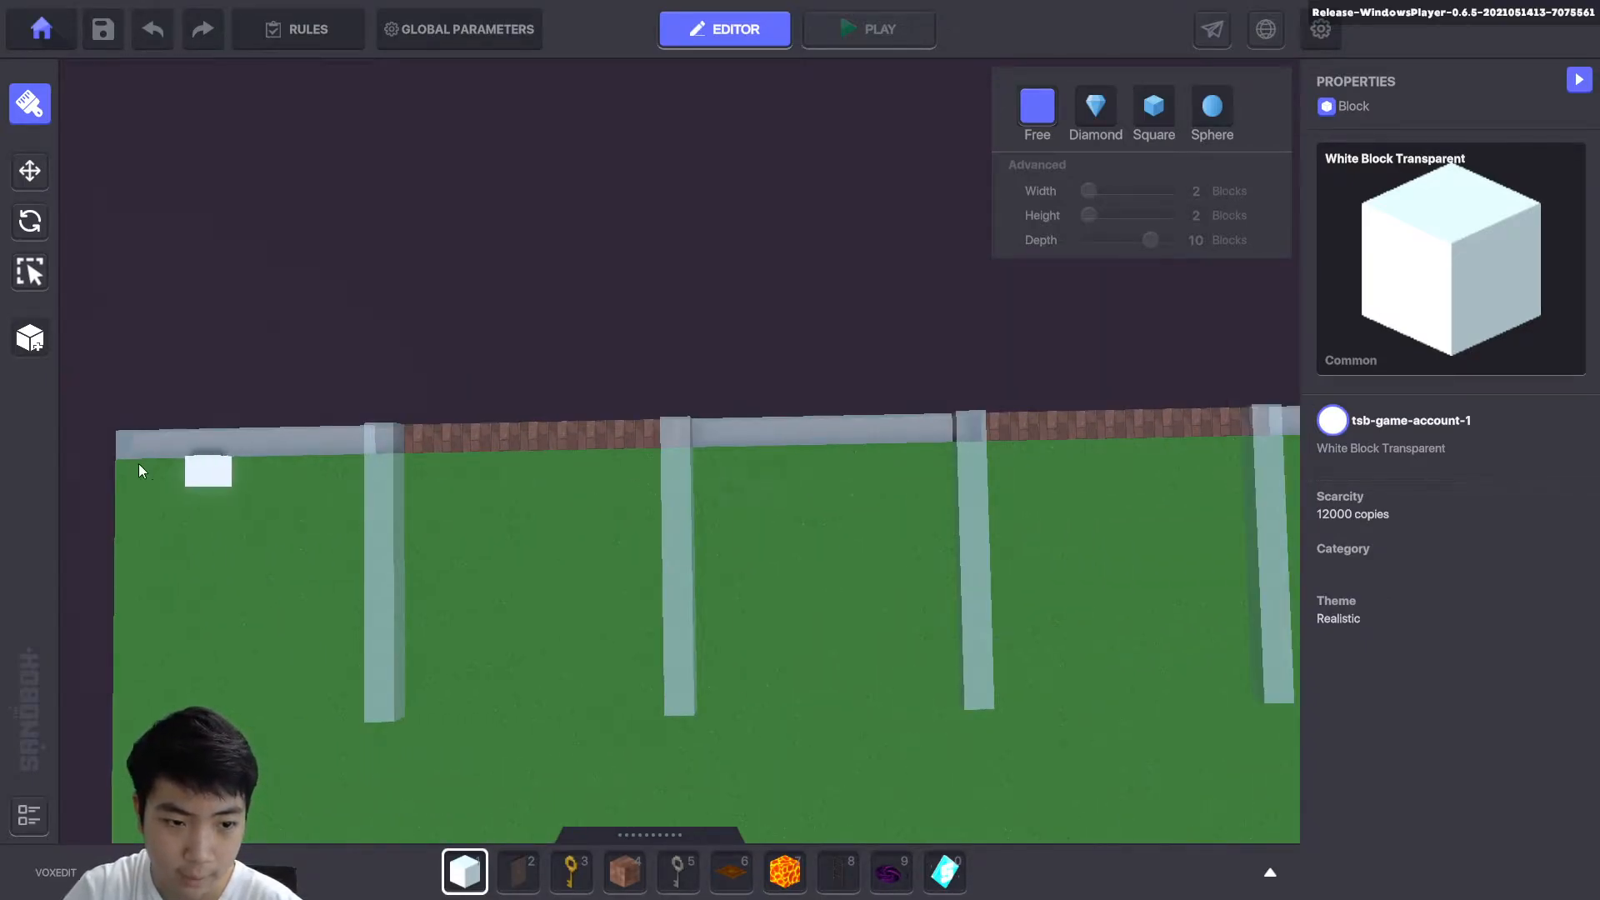
pyautogui.click(353, 445)
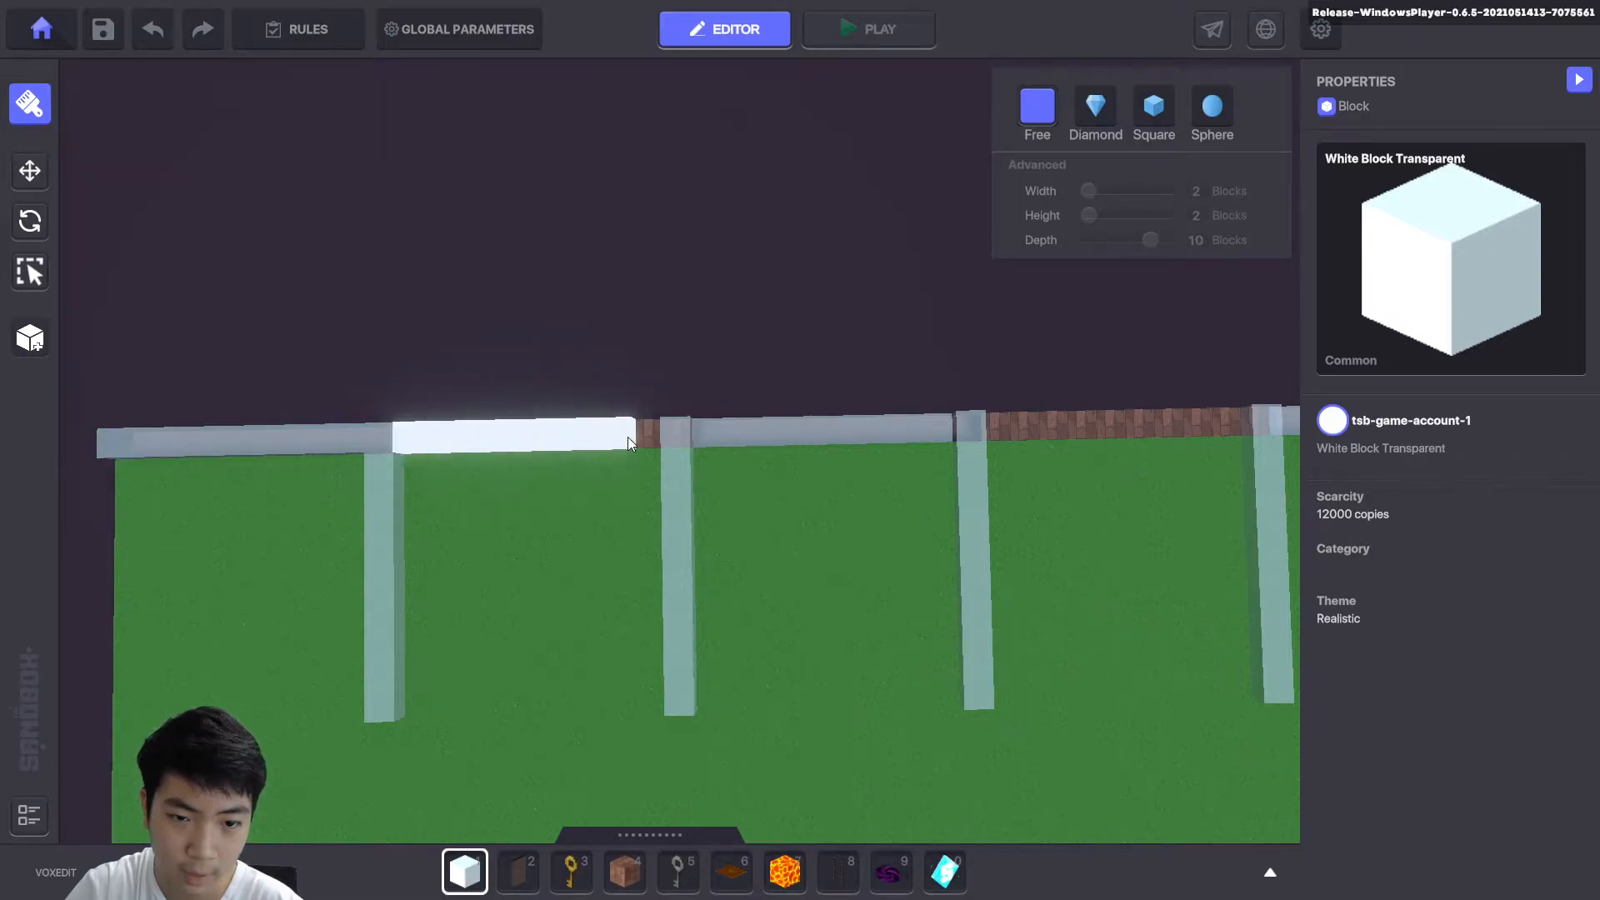
pyautogui.click(628, 436)
pyautogui.click(1237, 417)
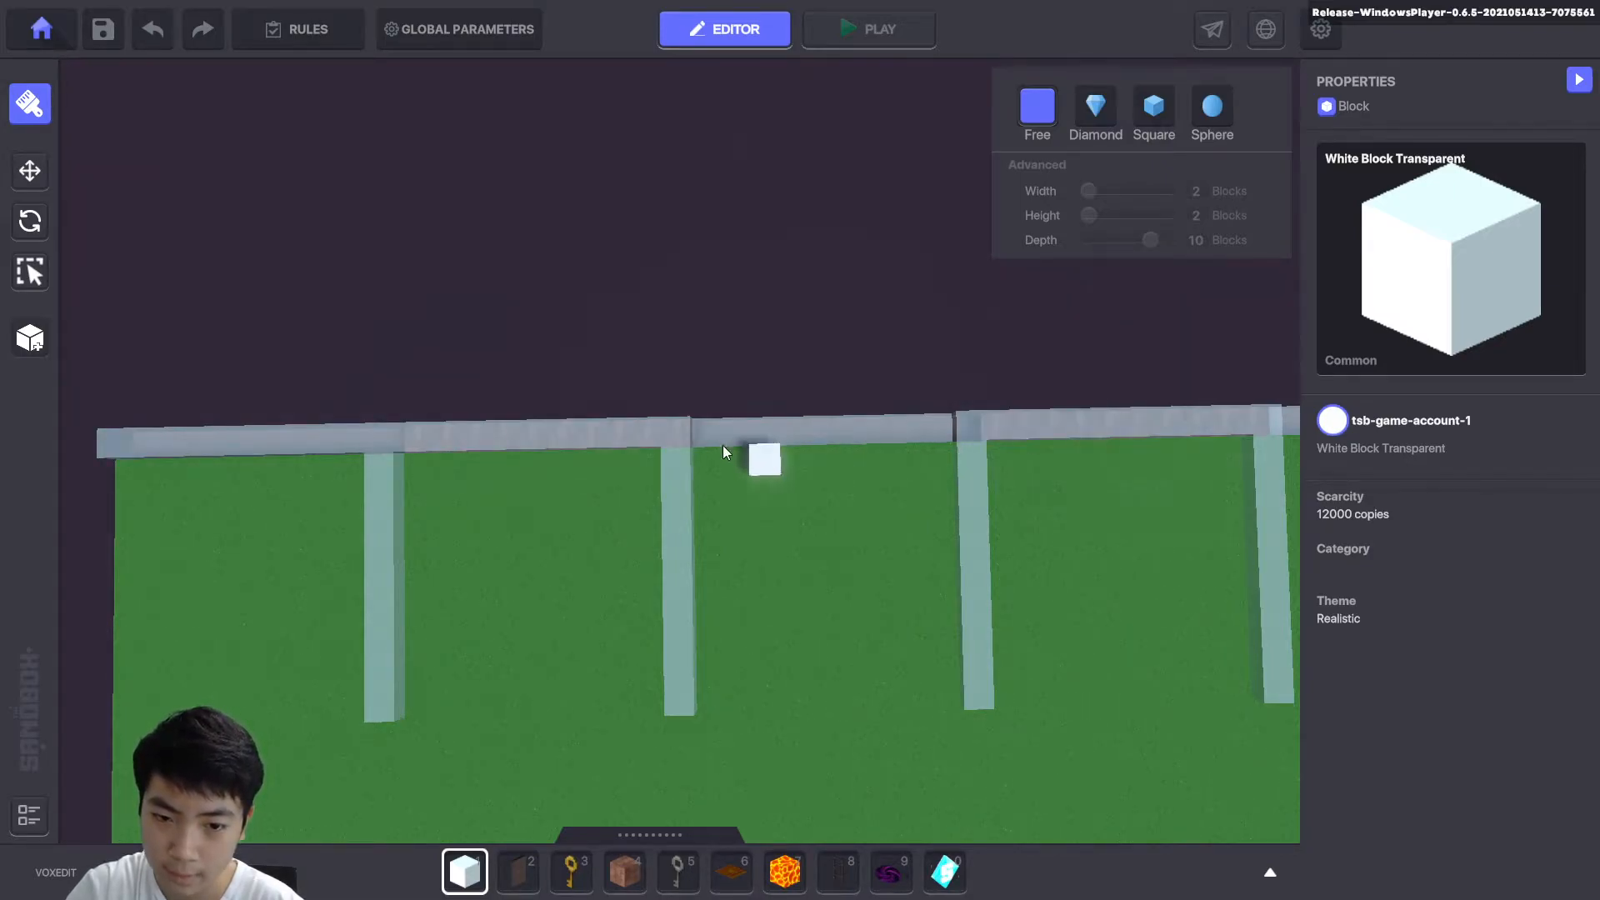
# Finish the second layer of white transparent blocks on the edge line, and add one more layer over the last two sections and their dividers.
pyautogui.moveTo(1184, 518); pyautogui.dragTo(983, 508, button='right')
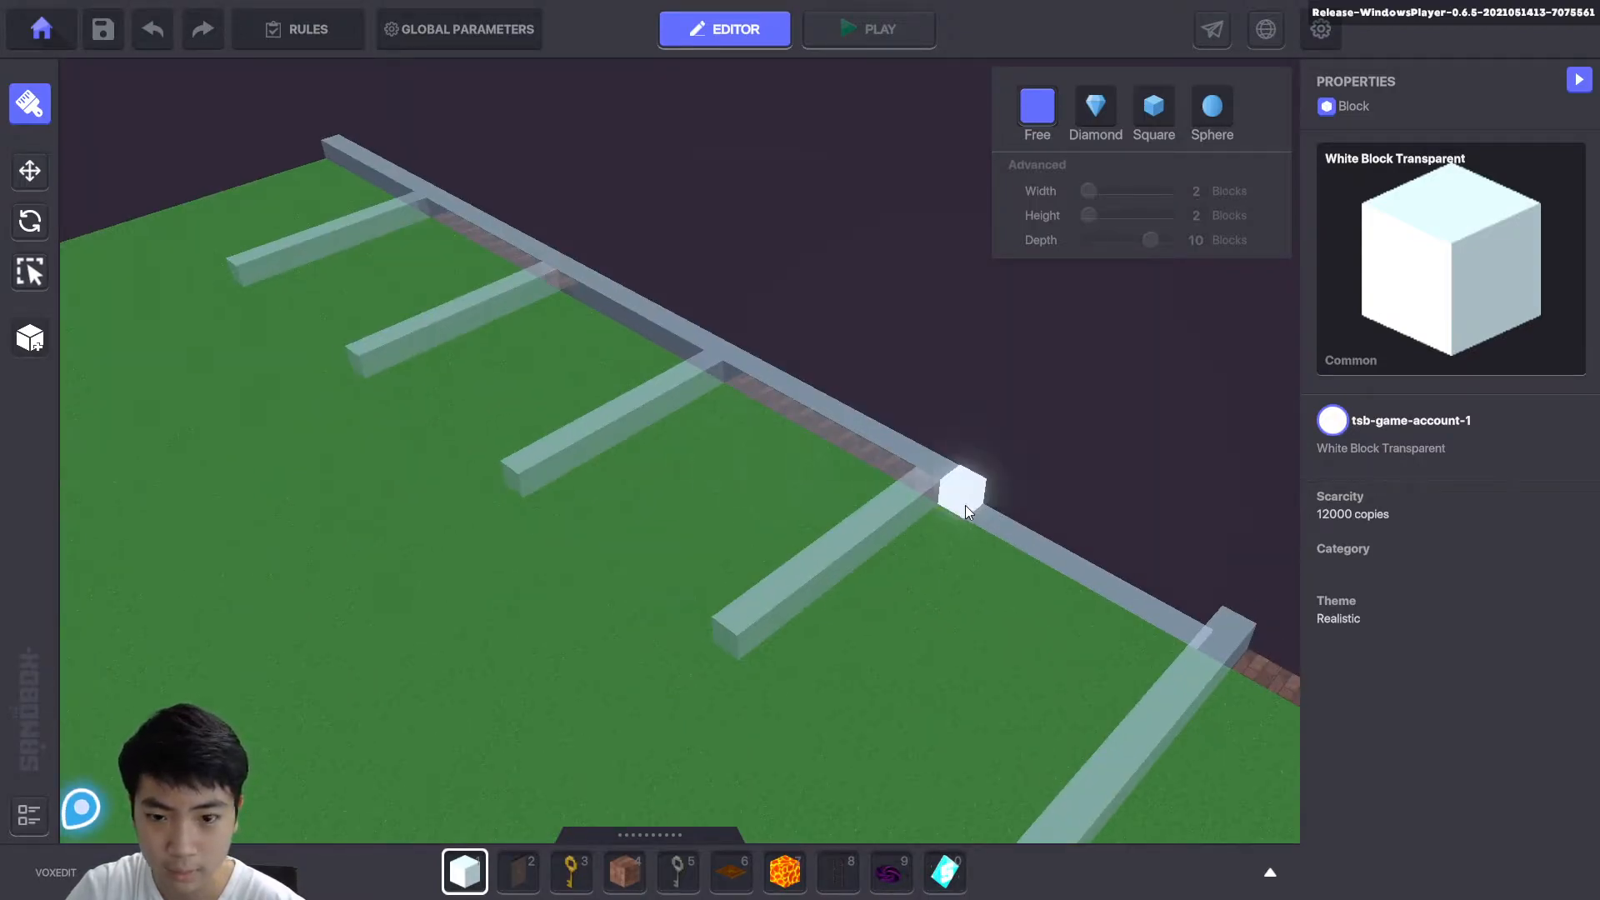
pyautogui.moveTo(1150, 710); pyautogui.dragTo(1331, 726, button='right')
pyautogui.moveTo(1067, 662); pyautogui.dragTo(825, 671, button='right')
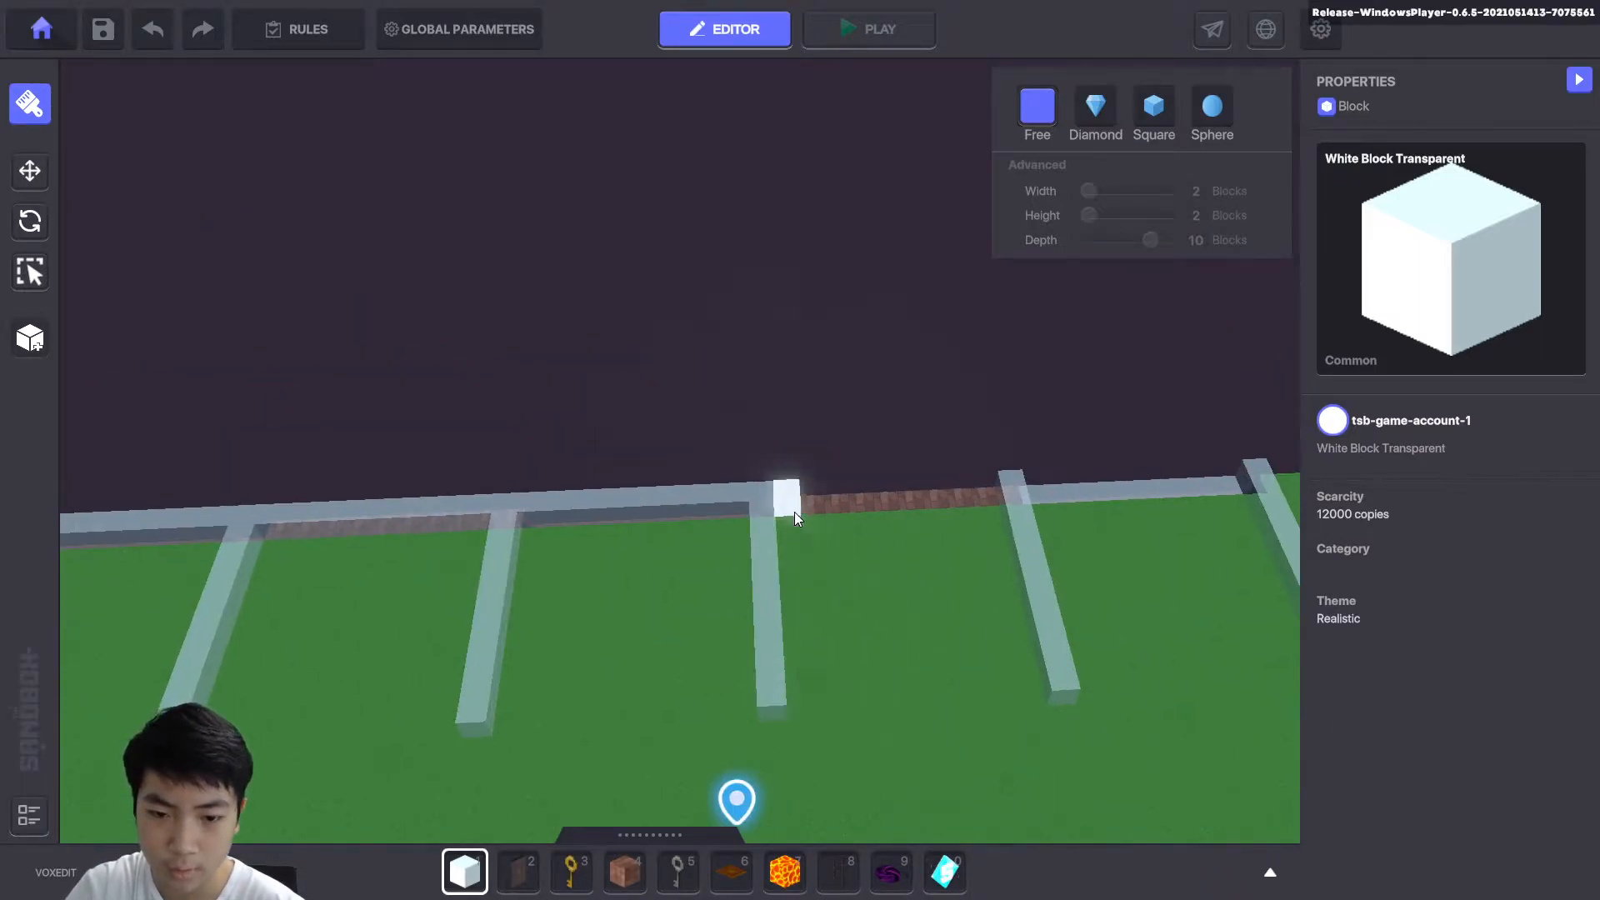
pyautogui.moveTo(1120, 507); pyautogui.dragTo(884, 540, button='right')
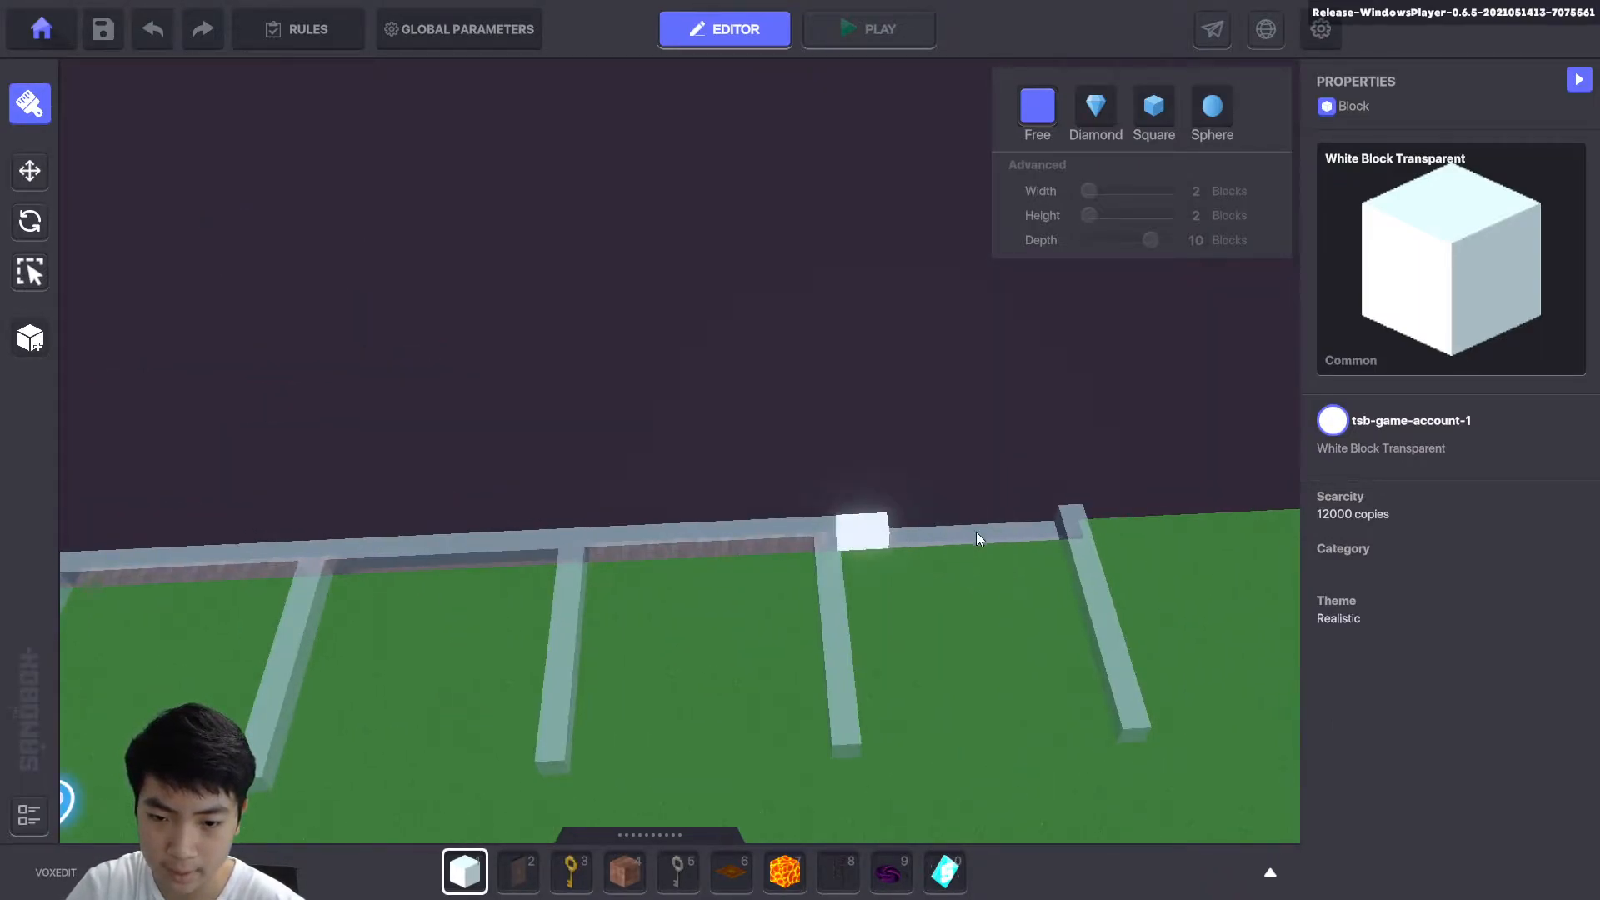
pyautogui.click(1134, 722)
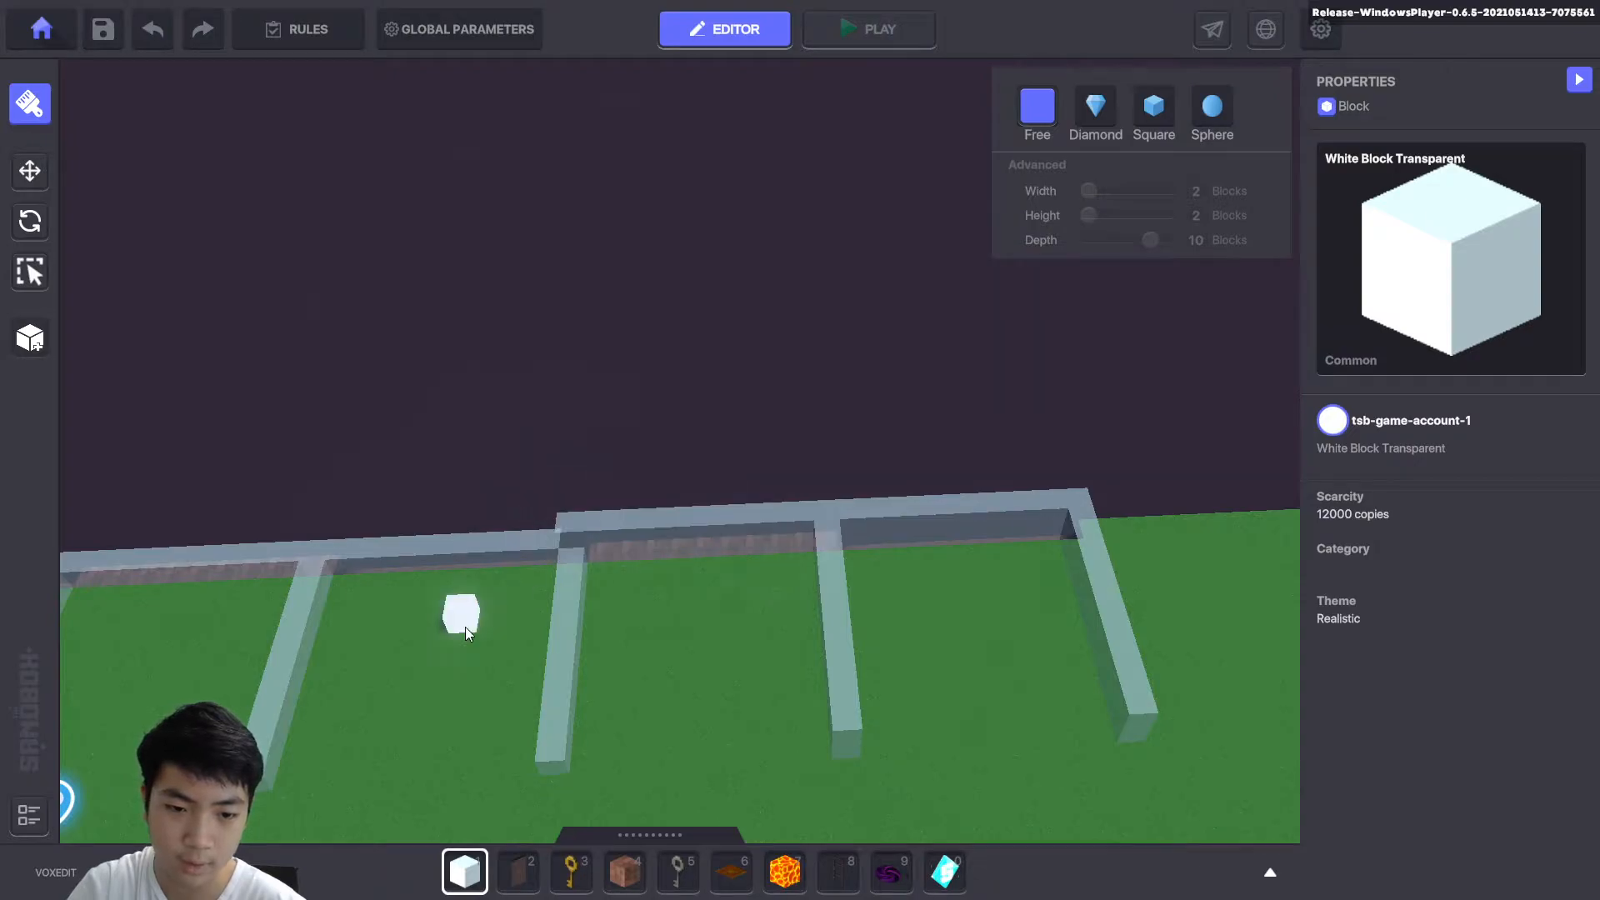
# Extend the new top layer of white transparent blocks over the remaining sections of the edge wall to the land's corner.
pyautogui.scroll(-3, 491, 627)
pyautogui.moveTo(884, 672); pyautogui.dragTo(1042, 650, button='middle')
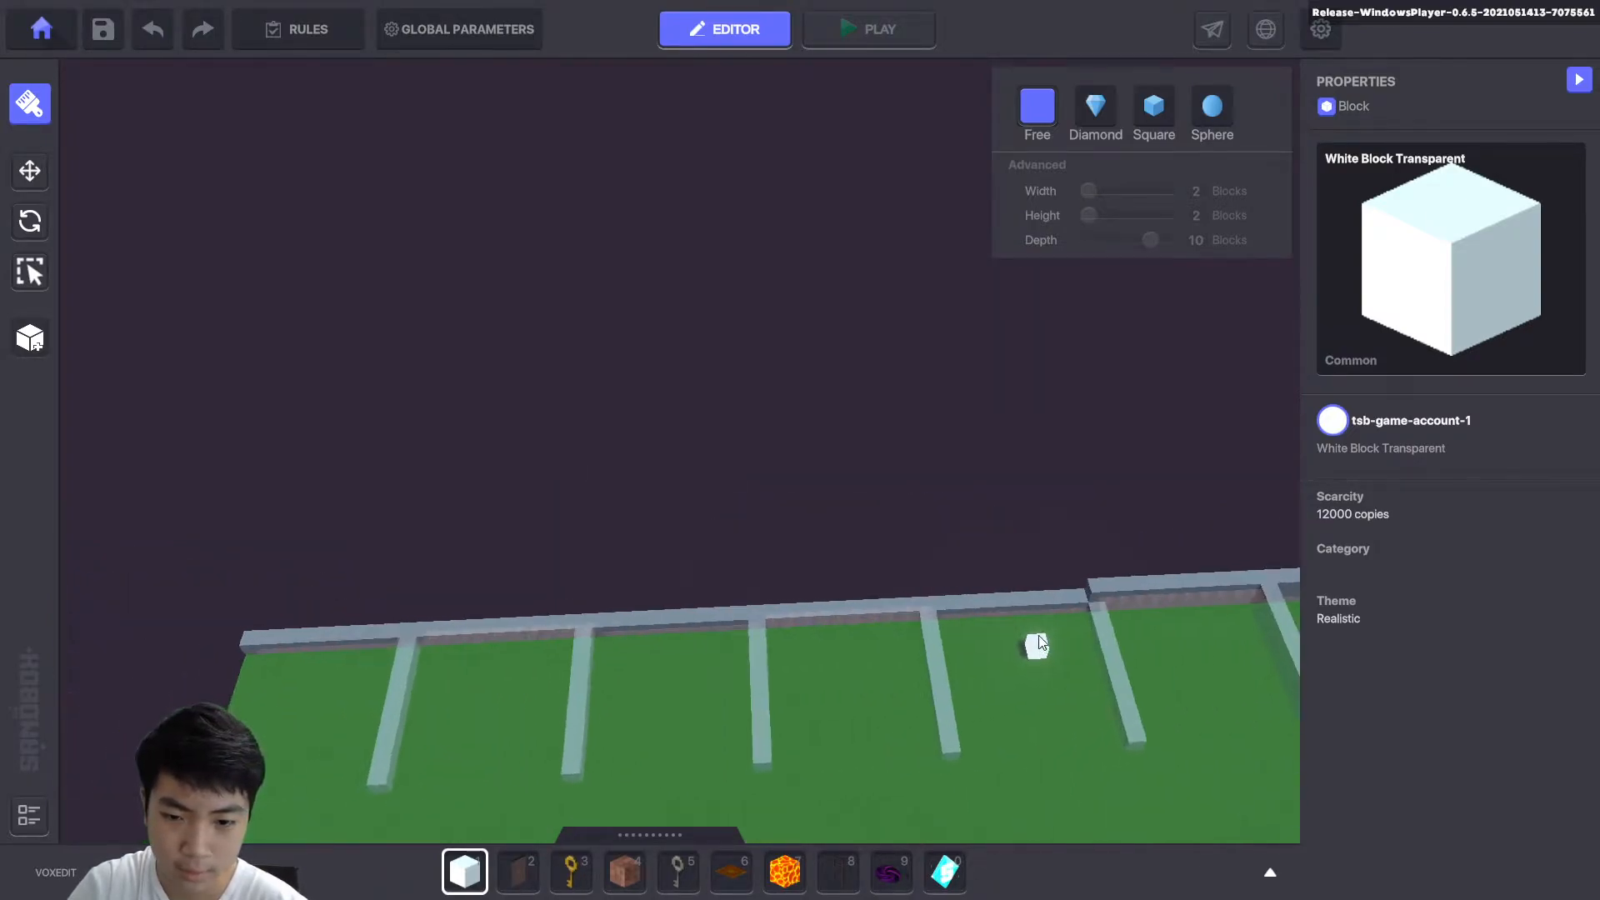
pyautogui.moveTo(1072, 587); pyautogui.dragTo(248, 633)
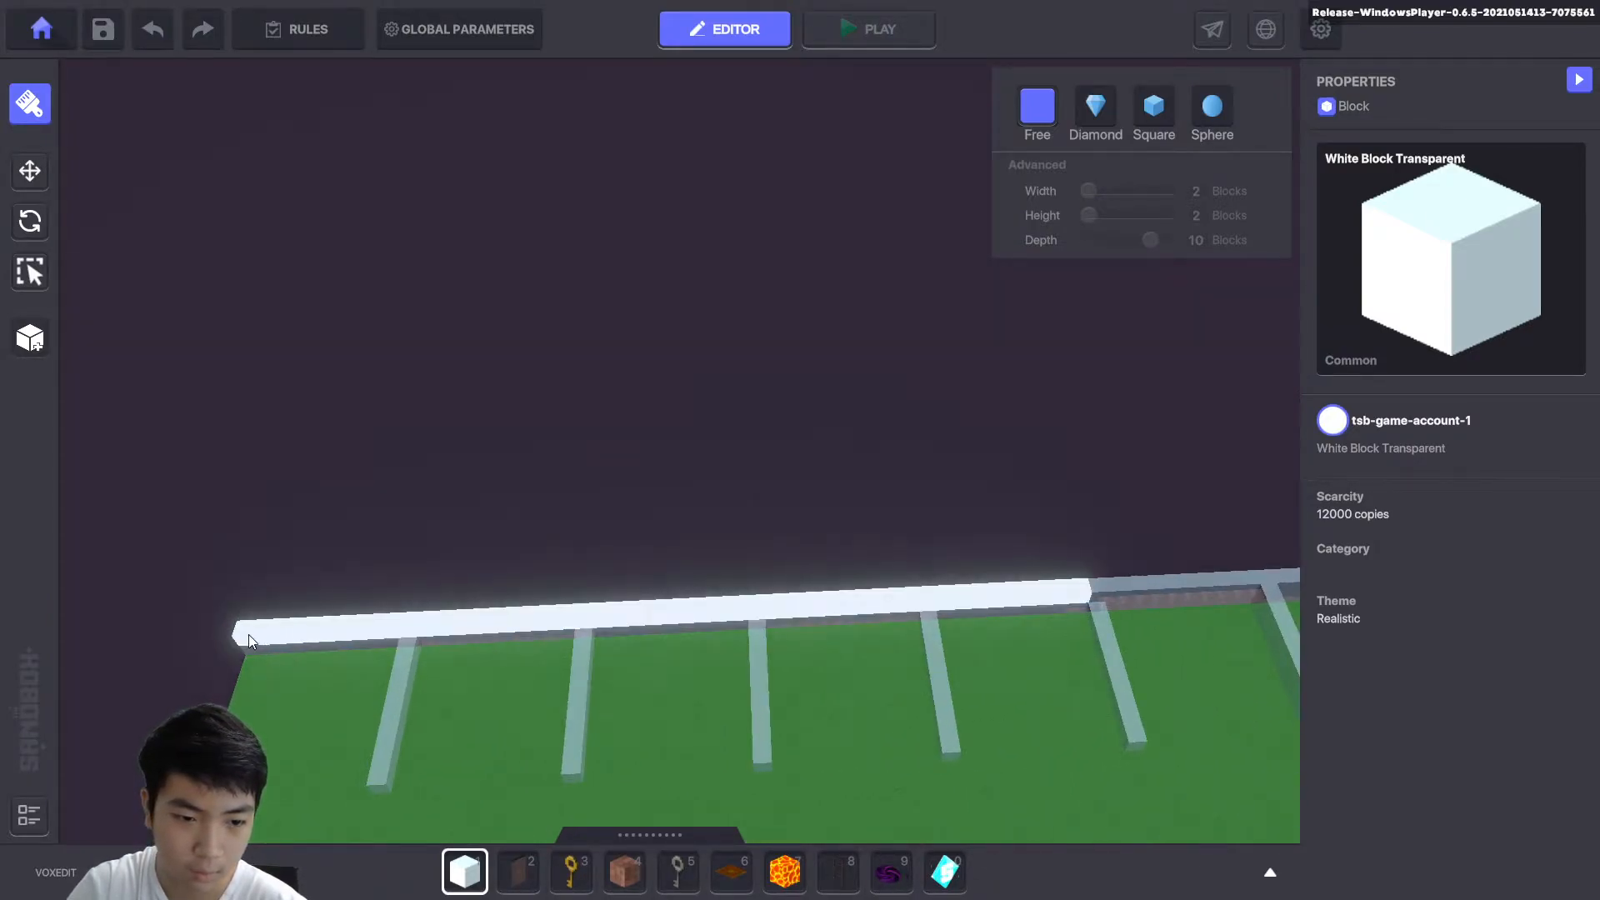
# Raise the first five dividers by one layer of white transparent blocks each.
pyautogui.moveTo(414, 647); pyautogui.dragTo(373, 774)
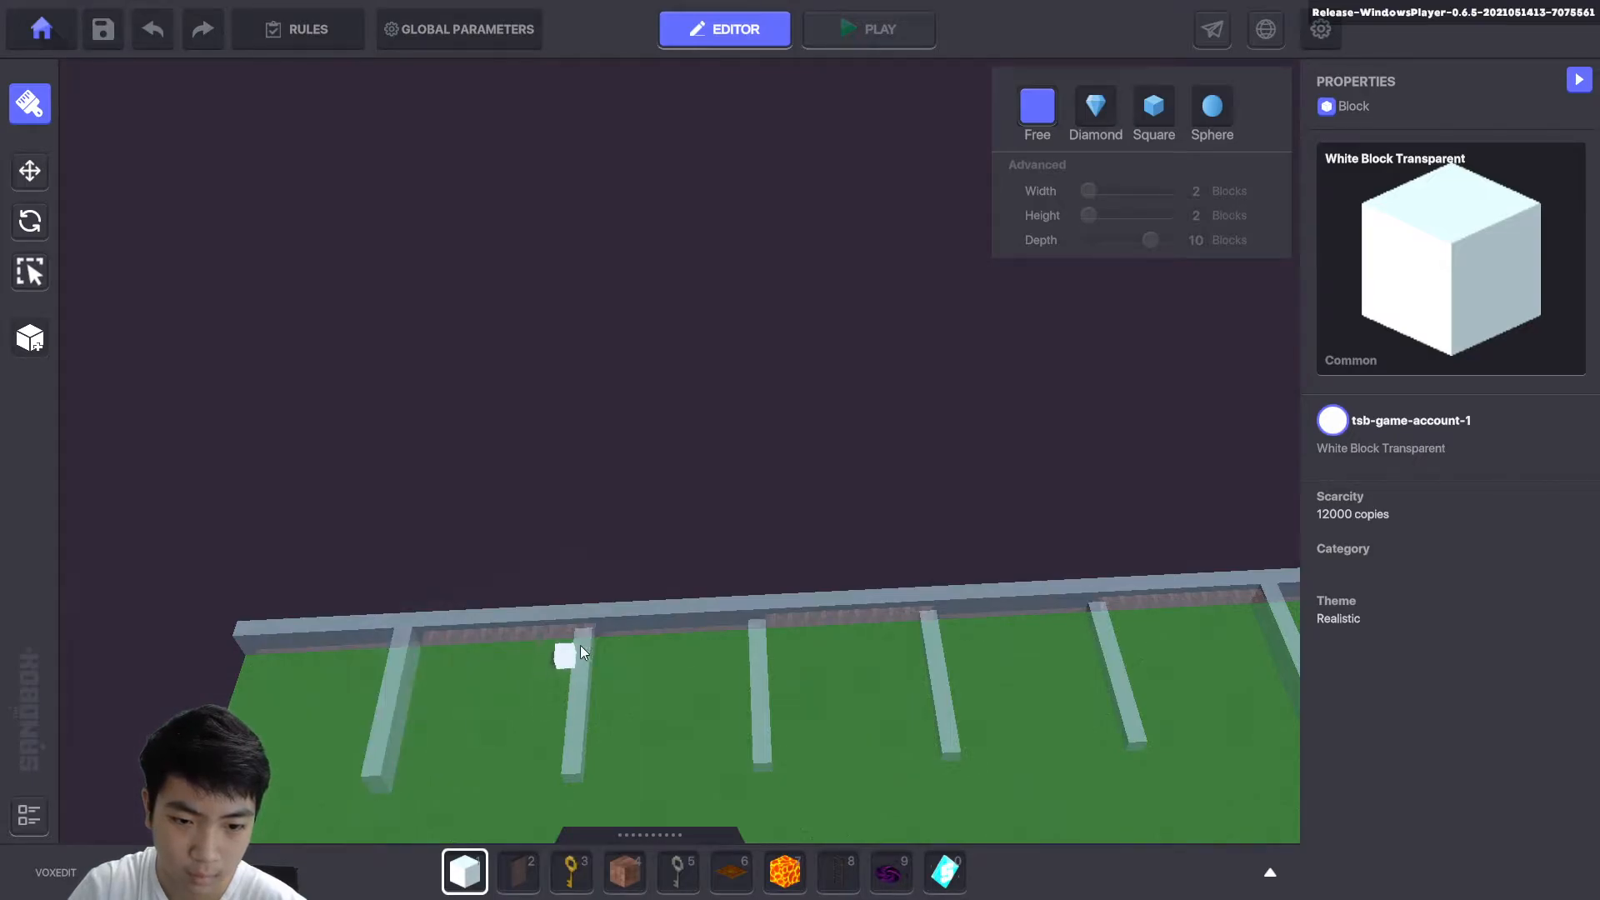
pyautogui.moveTo(585, 715); pyautogui.dragTo(575, 771)
pyautogui.moveTo(767, 622); pyautogui.dragTo(766, 692)
pyautogui.moveTo(932, 607); pyautogui.dragTo(940, 737)
pyautogui.moveTo(1108, 611); pyautogui.dragTo(1143, 732)
# Check the whole row of walled sections along the land's edge from low and high angles.
pyautogui.moveTo(1221, 698); pyautogui.dragTo(849, 742, button='middle')
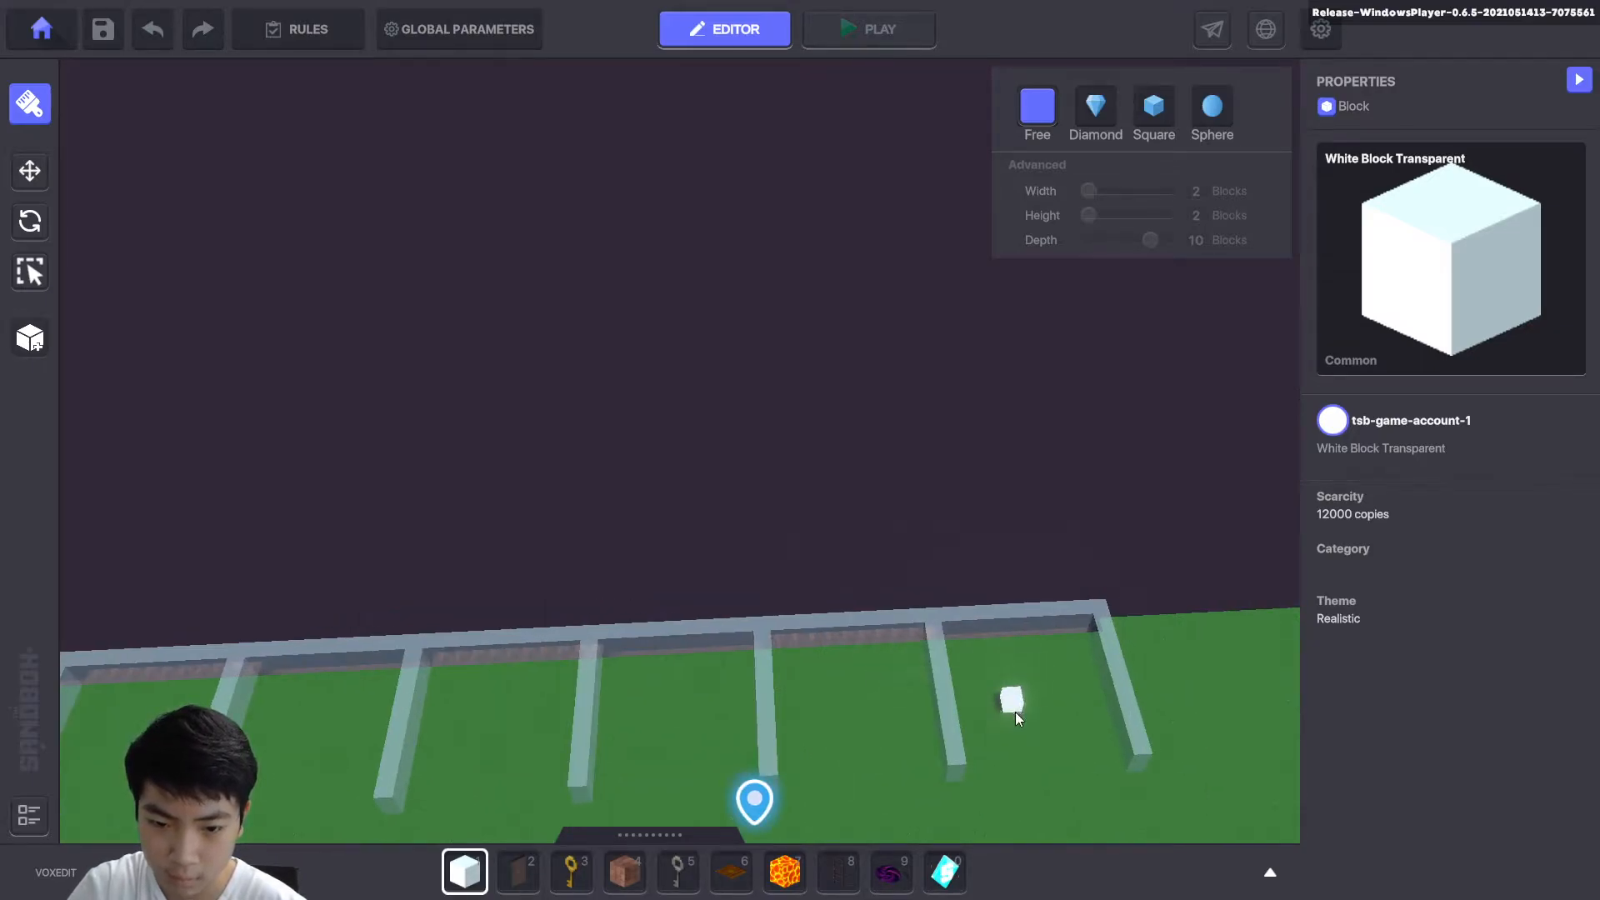
pyautogui.moveTo(1015, 712); pyautogui.dragTo(972, 592, button='right')
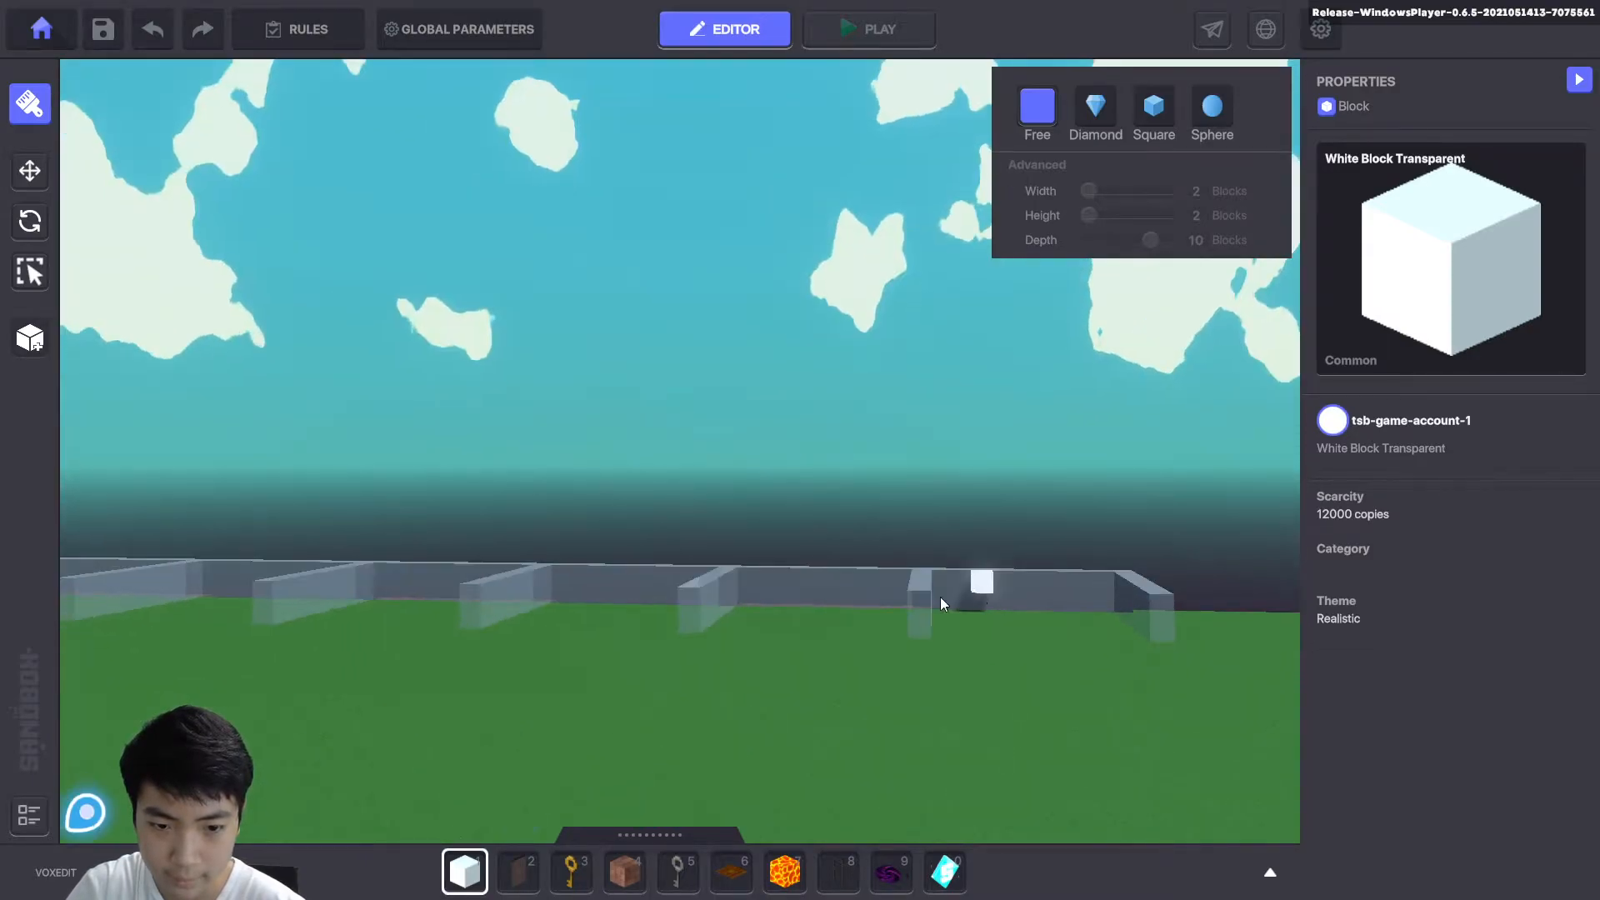
pyautogui.scroll(-5, 972, 593)
pyautogui.moveTo(598, 676); pyautogui.dragTo(627, 817, button='right')
pyautogui.moveTo(642, 684); pyautogui.dragTo(847, 673, button='middle')
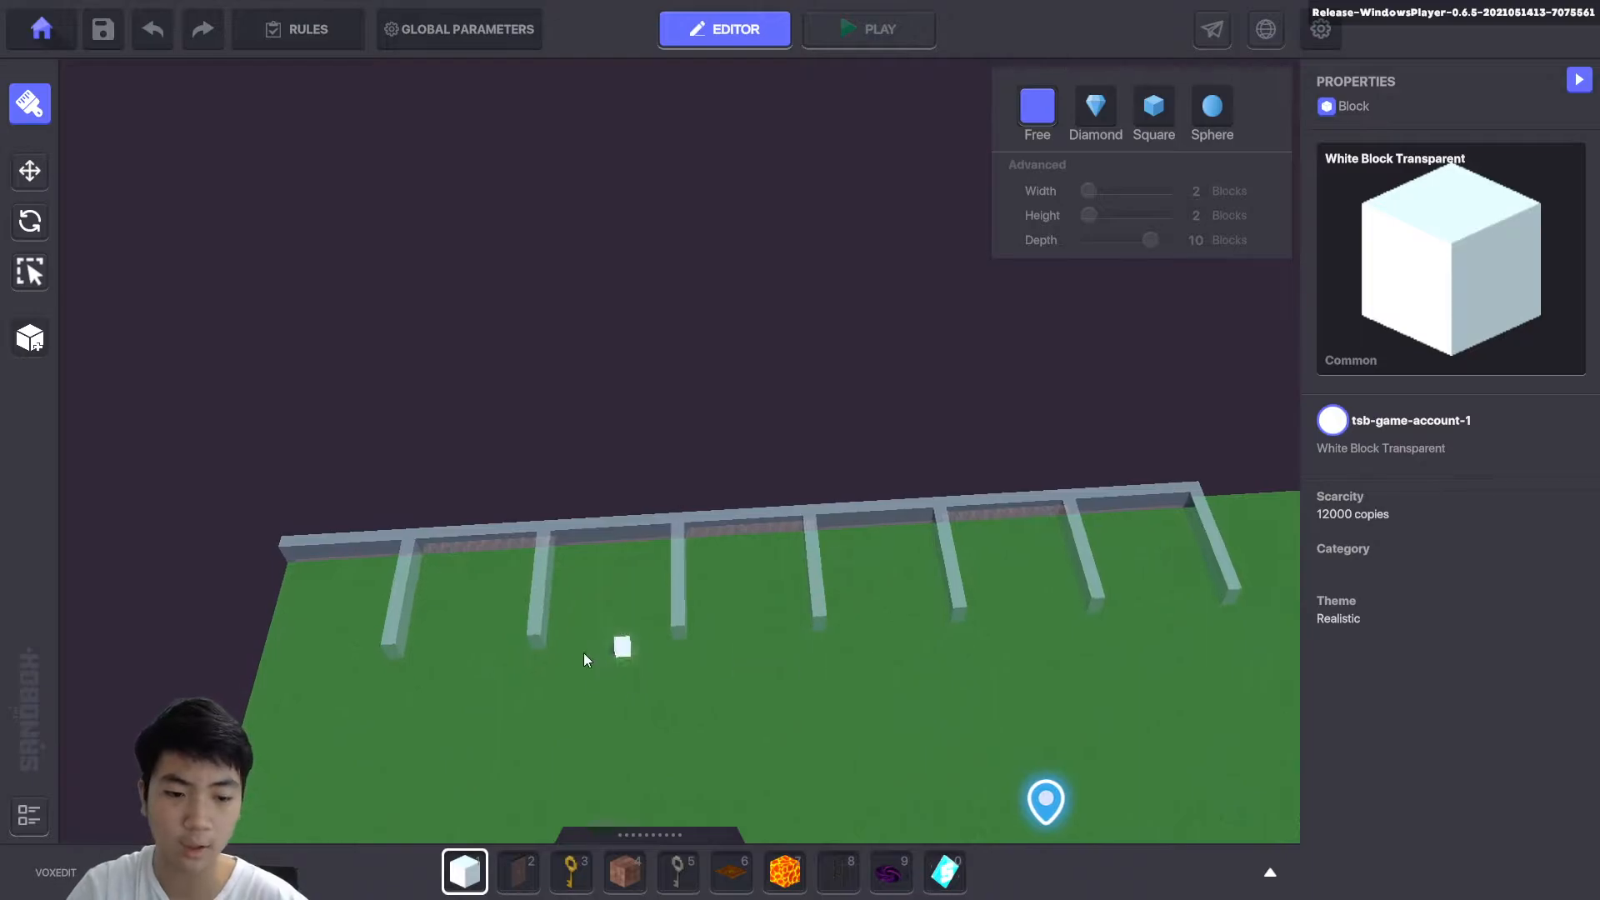
pyautogui.scroll(-3, 592, 693)
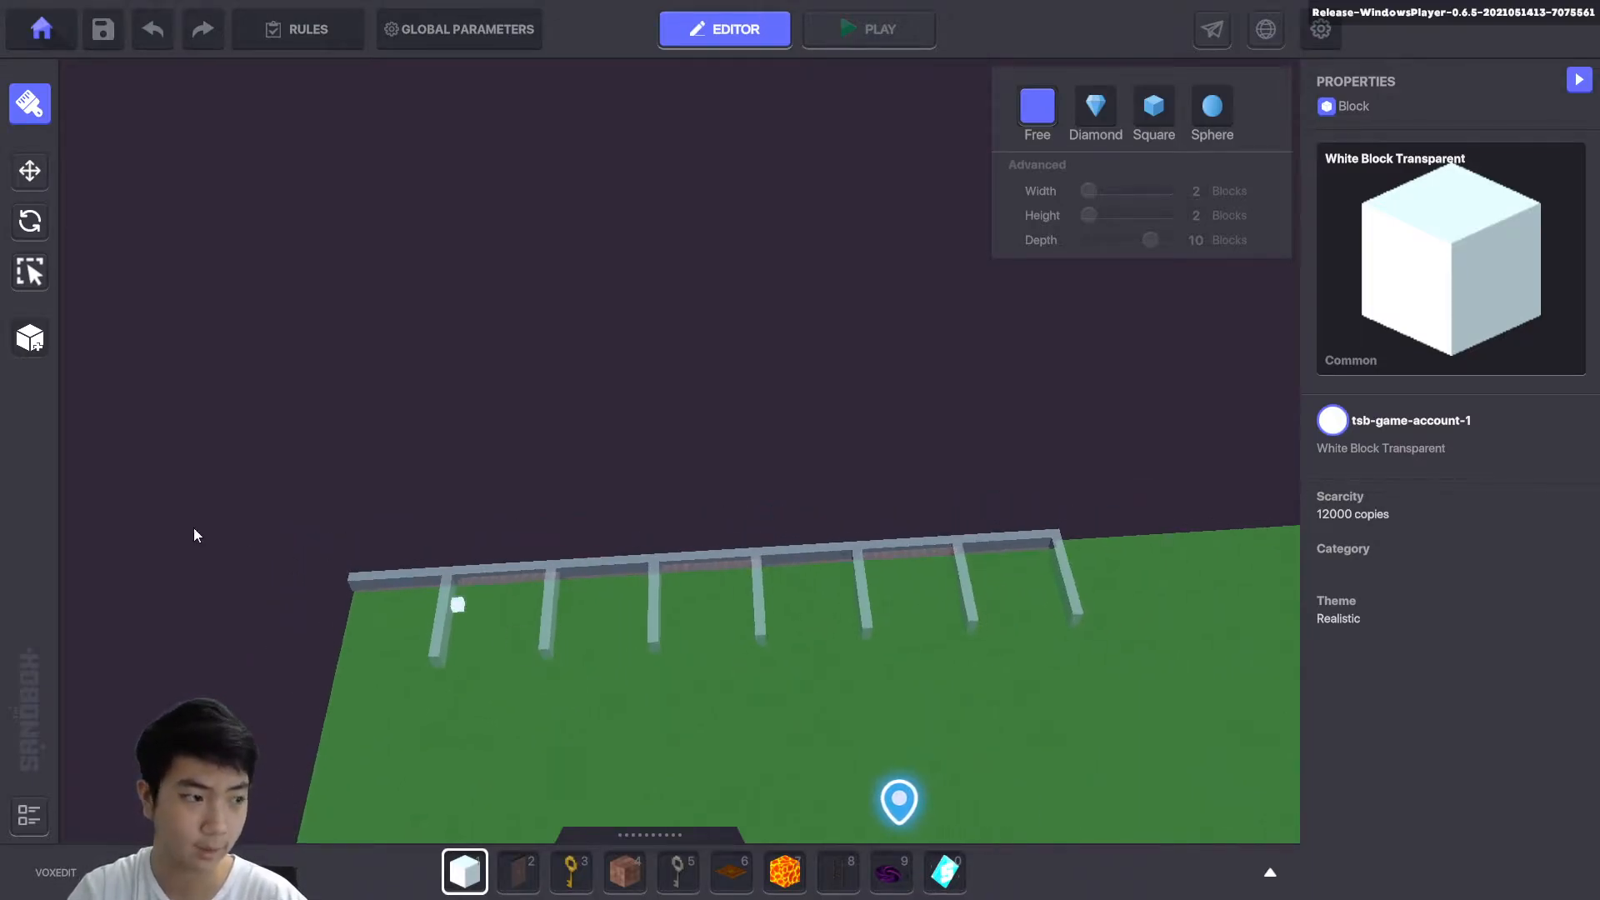
pyautogui.scroll(-1, 608, 621)
pyautogui.moveTo(608, 612); pyautogui.dragTo(672, 397, button='middle')
# Move the Avatar's Portal close to the first dividers, at about X 82.20, Z 83.93.
pyautogui.click(30, 170)
pyautogui.moveTo(1035, 799); pyautogui.dragTo(858, 646)
pyautogui.moveTo(827, 756); pyautogui.dragTo(383, 753)
pyautogui.moveTo(507, 688); pyautogui.dragTo(494, 482)
pyautogui.press('f')
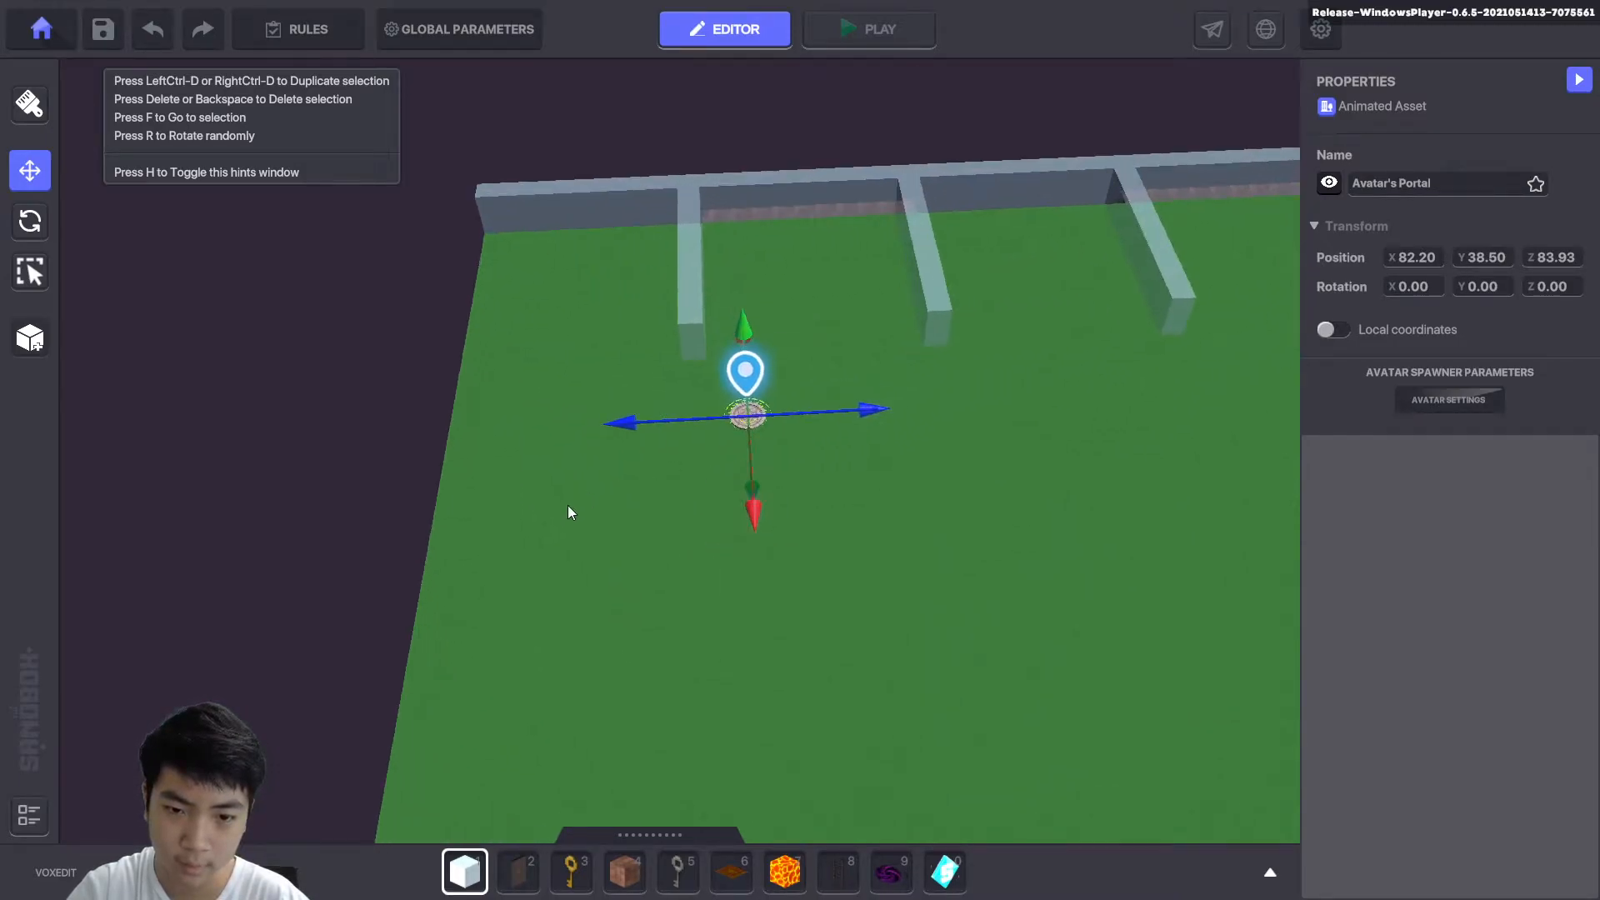
# Shift the Avatar's Portal in front of the first section, to about X 83.41, Z 91.73.
pyautogui.moveTo(733, 557); pyautogui.dragTo(575, 587)
pyautogui.moveTo(694, 676); pyautogui.dragTo(690, 652)
pyautogui.moveTo(578, 542); pyautogui.dragTo(556, 537)
pyautogui.click(855, 550)
pyautogui.press('w')
pyautogui.press('a')
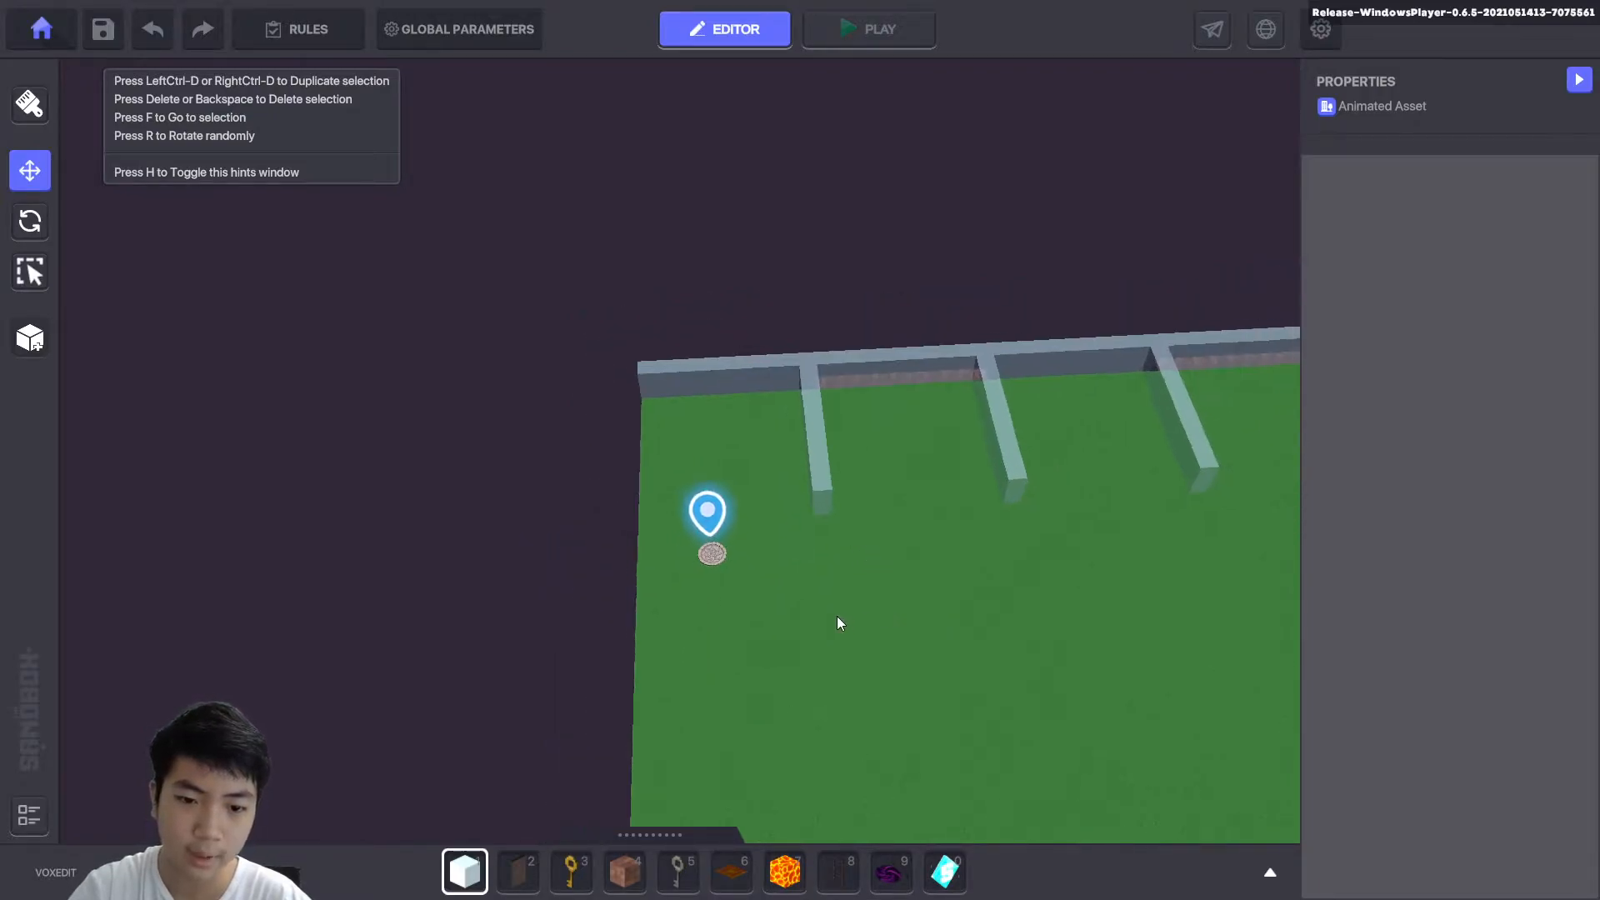
# Fine-tune the Avatar's Portal at the first section's entrance to X 83.50, Y 38.51, Z 91.24.
pyautogui.scroll(4, 827, 589)
pyautogui.click(736, 642)
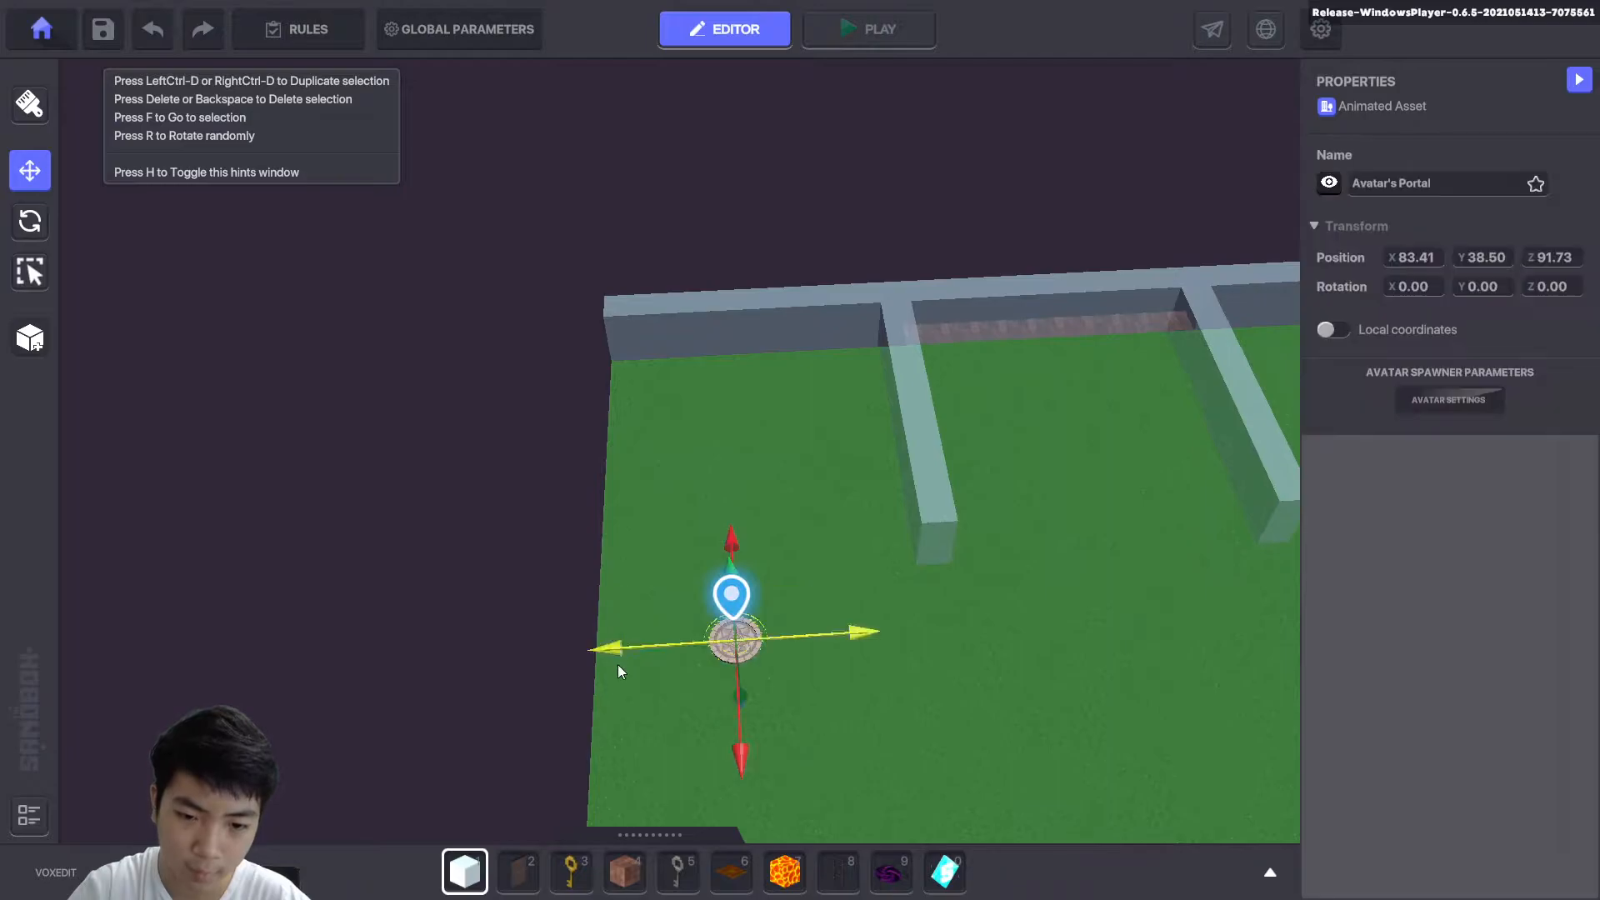
pyautogui.moveTo(615, 655)
pyautogui.mouseDown()
pyautogui.moveTo(628, 651)
pyautogui.moveTo(615, 653)
pyautogui.mouseUp()
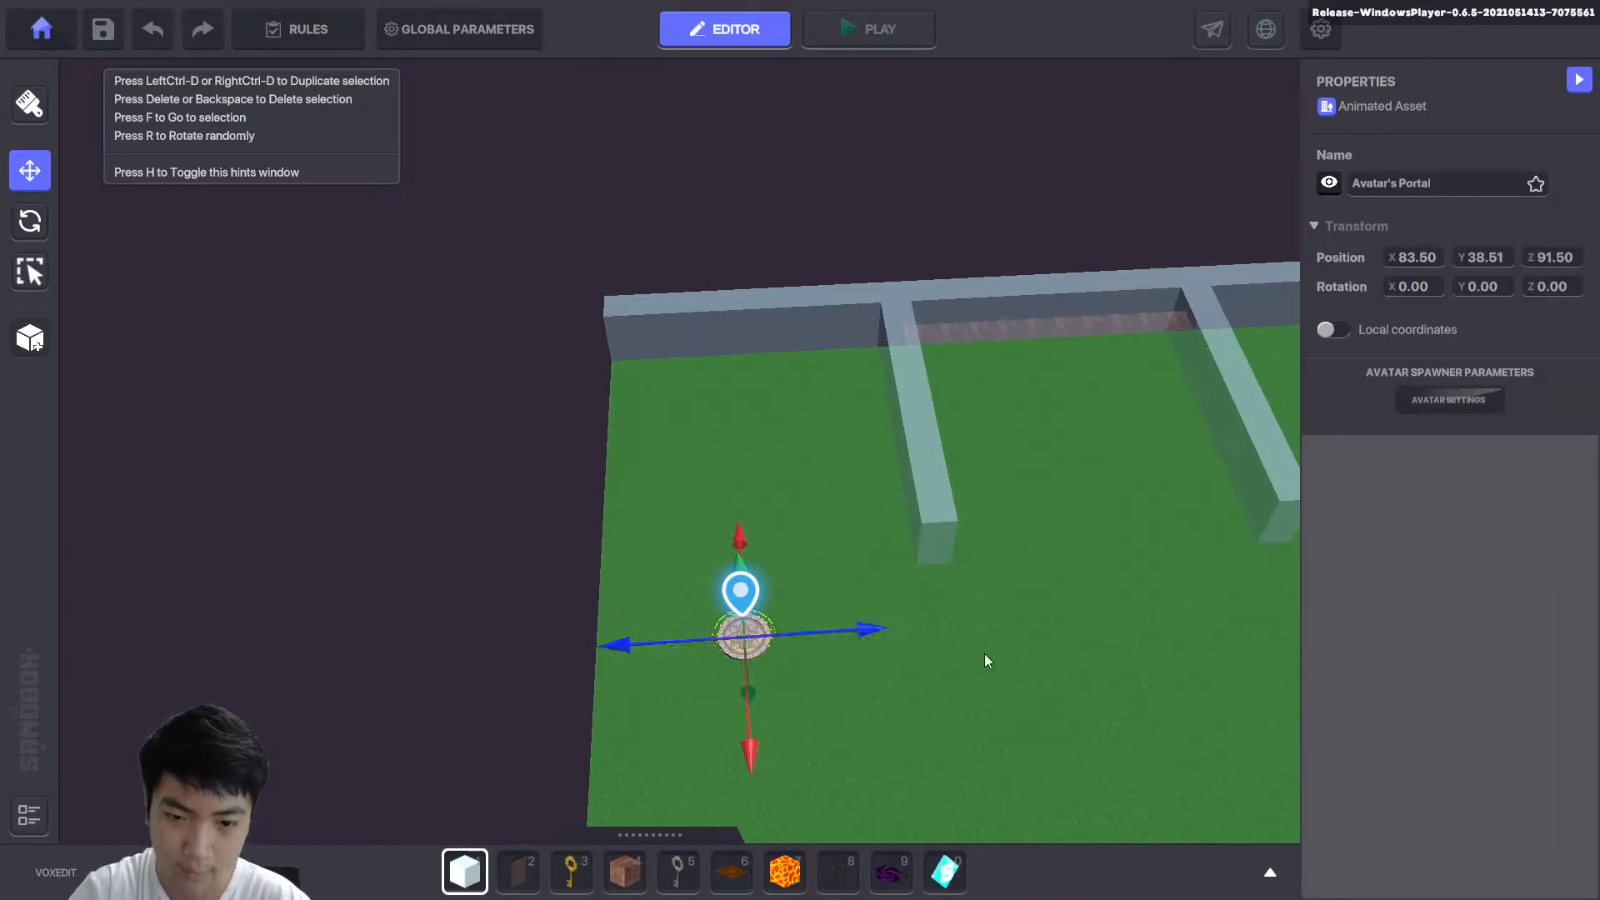
pyautogui.moveTo(856, 632); pyautogui.dragTo(866, 630)
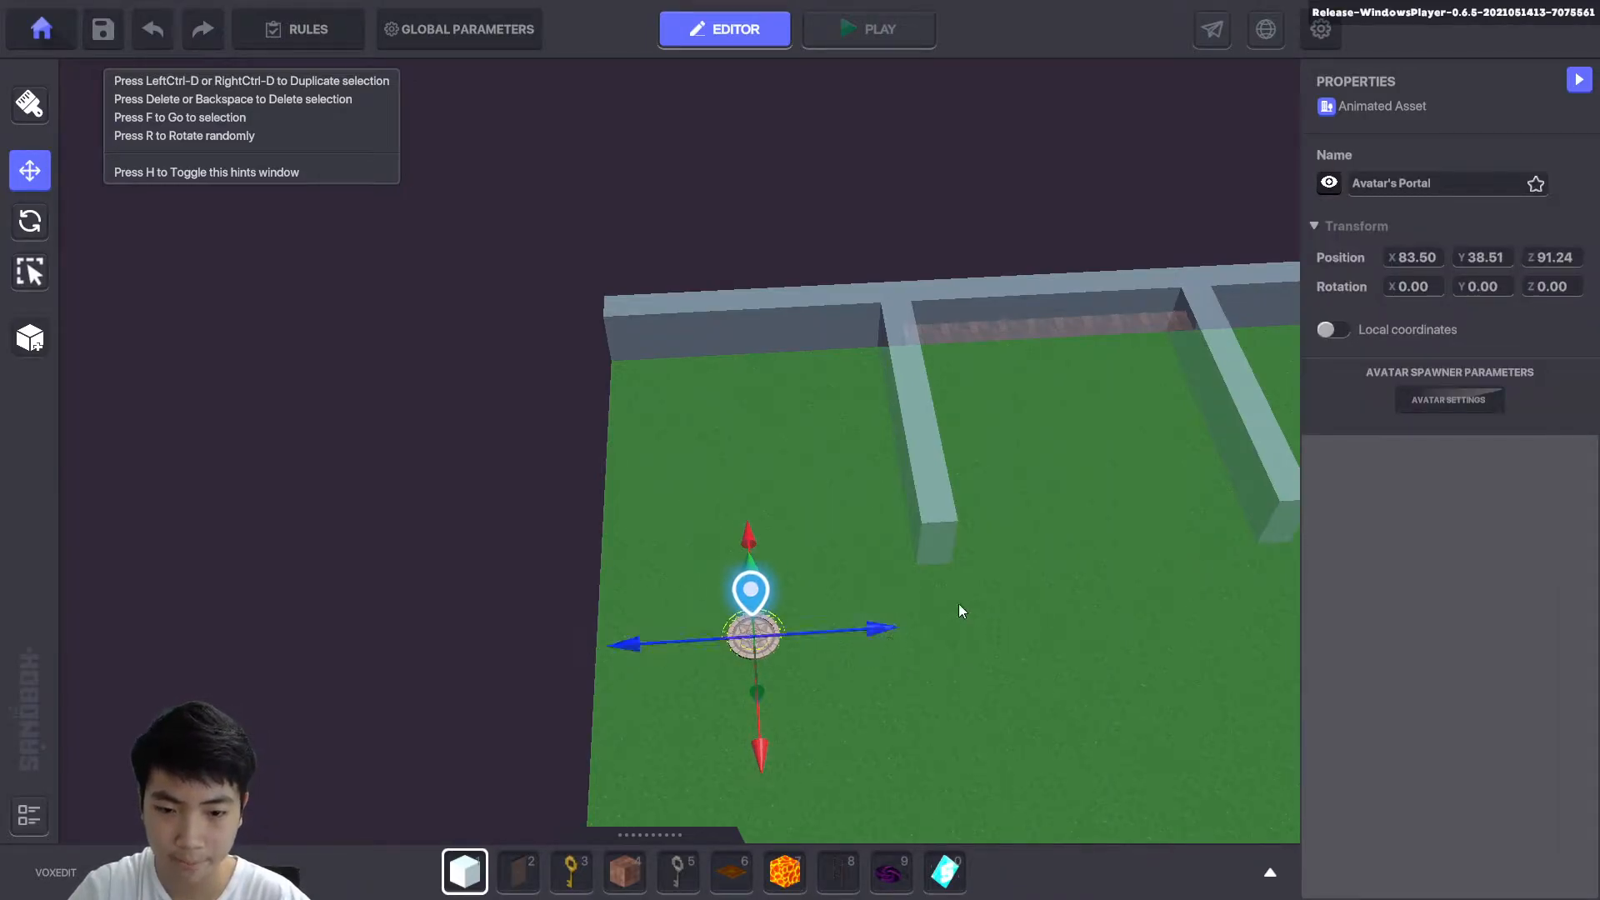
pyautogui.click(943, 722)
# Place a Desert Building Door inside the first section, near the back wall.
pyautogui.scroll(-3, 878, 692)
pyautogui.scroll(3, 1022, 725)
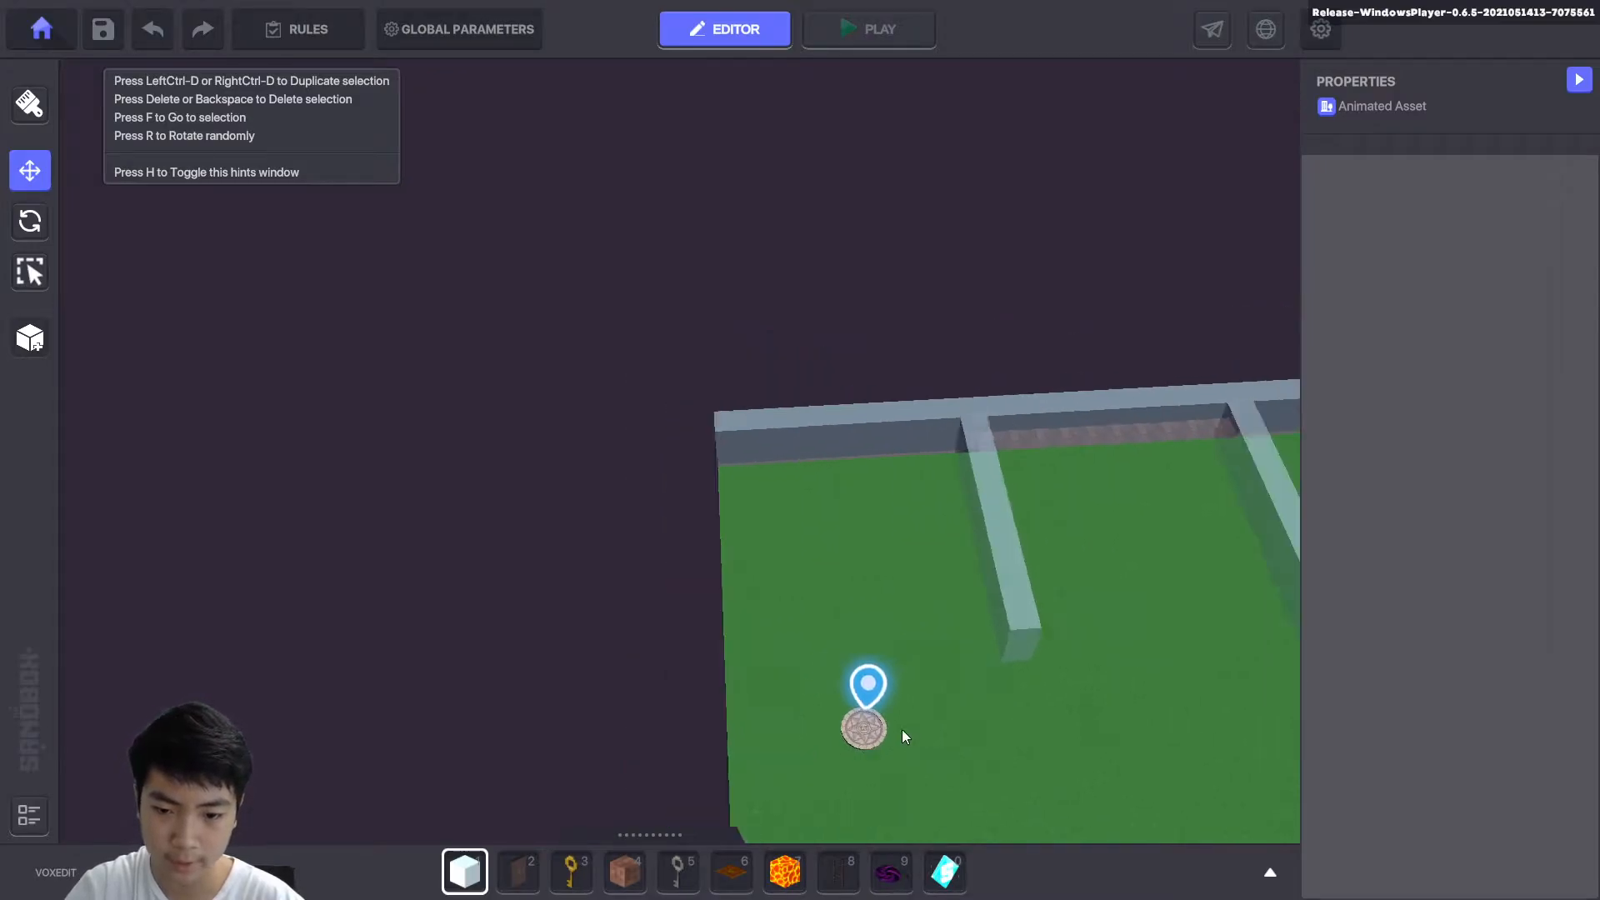
pyautogui.scroll(3, 908, 698)
pyautogui.click(517, 870)
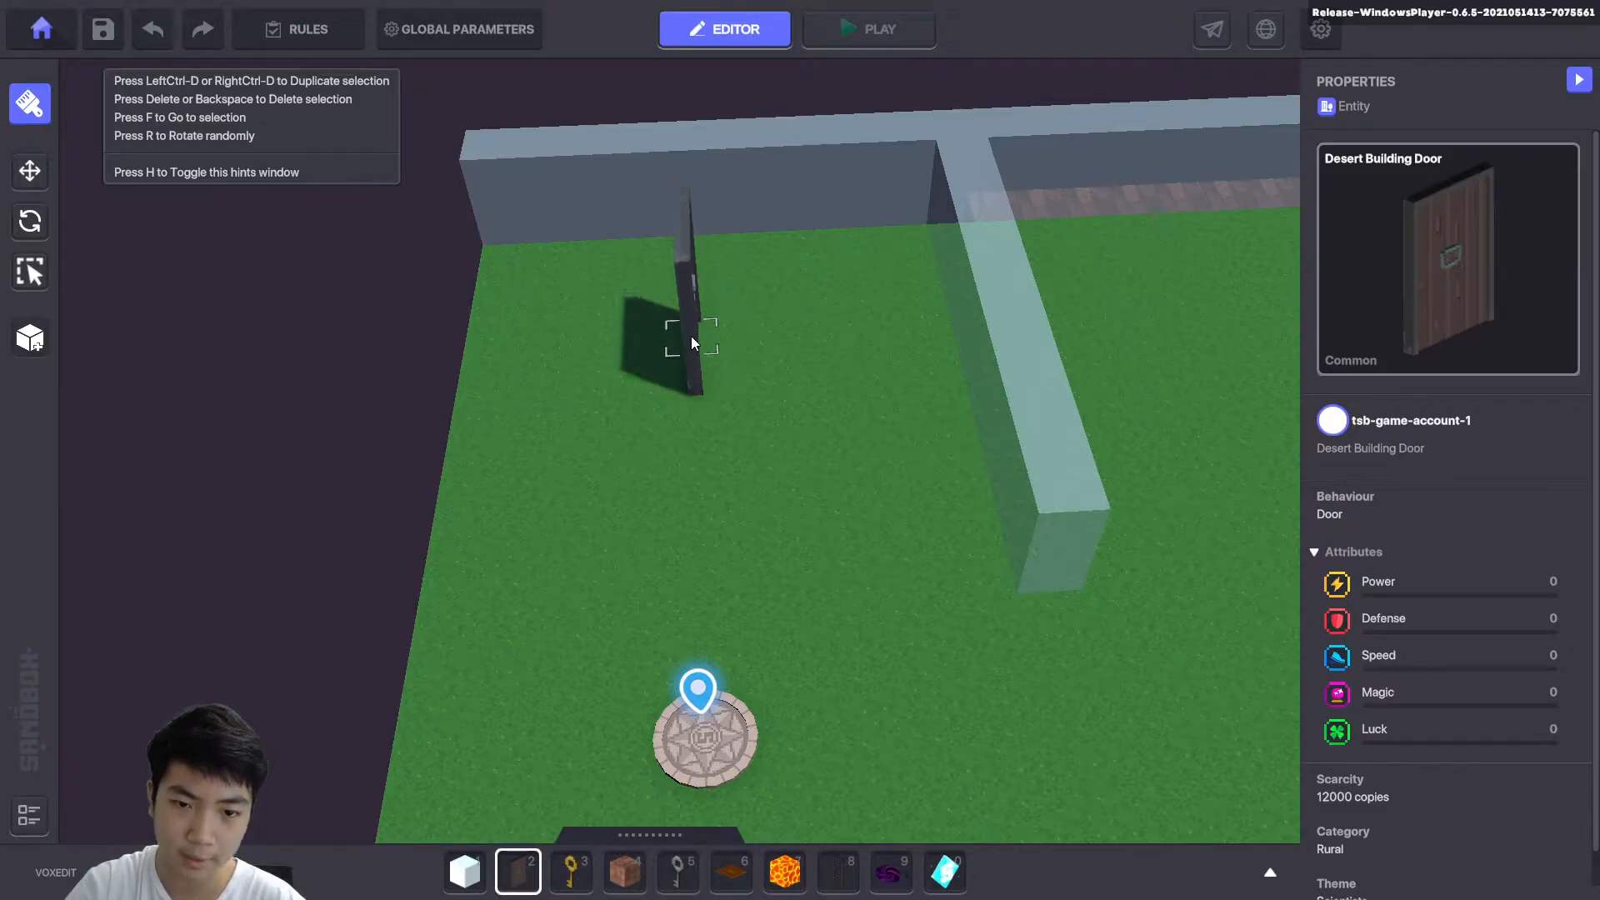
# Rotate the Desert Building Door to 90 on Y so it faces the portal, and shift it along the wall to Z 90.50.
pyautogui.click(31, 174)
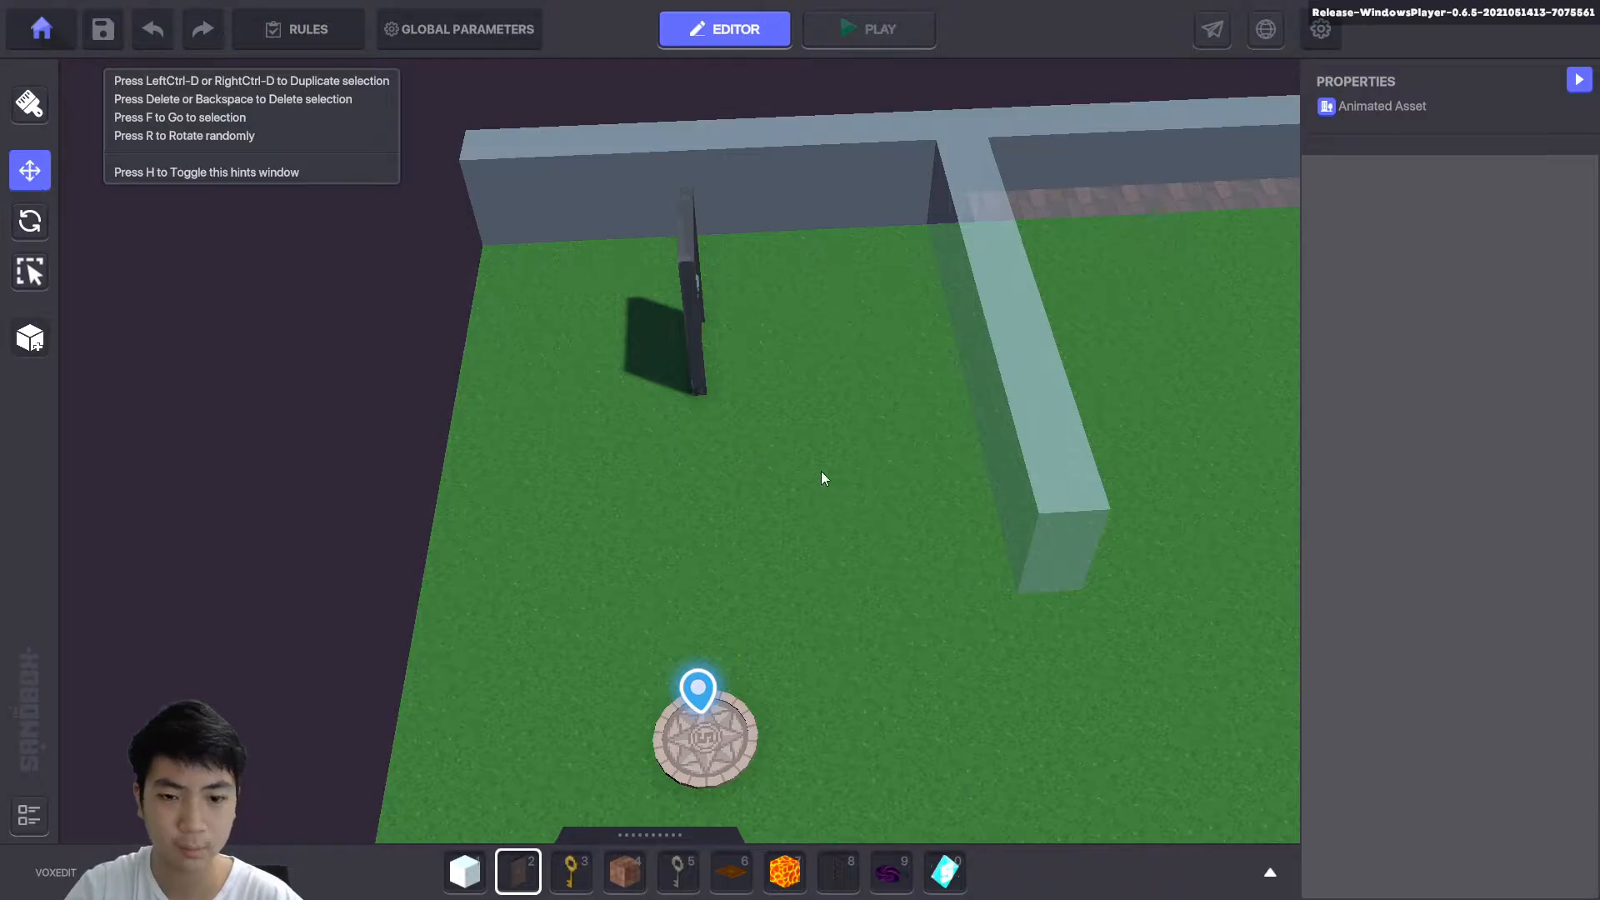
pyautogui.click(37, 223)
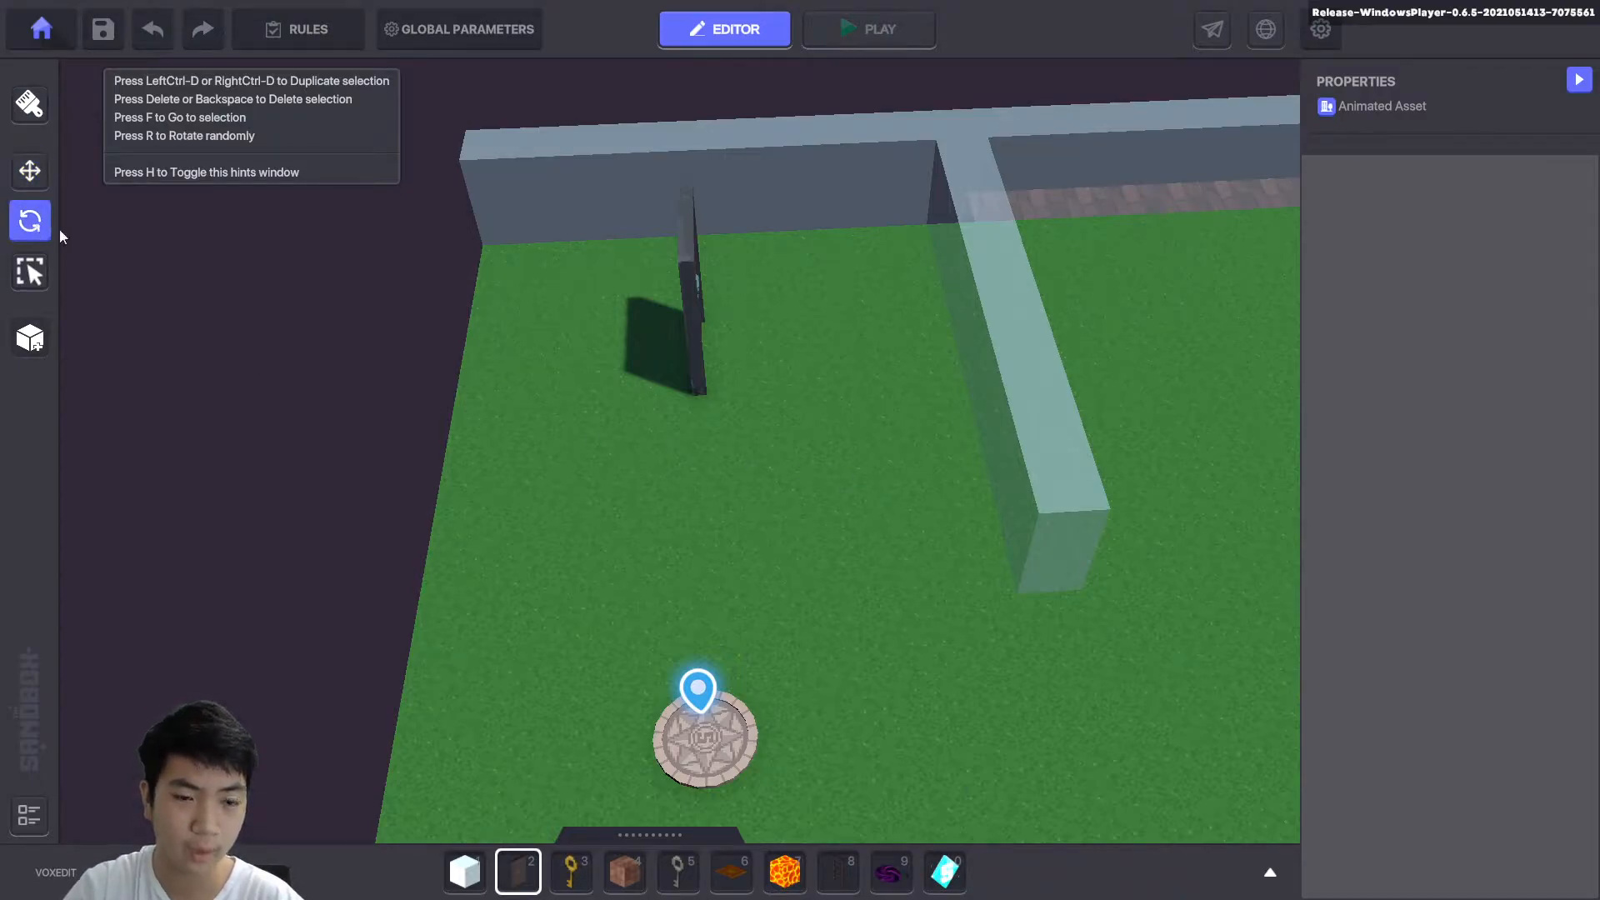
pyautogui.click(688, 326)
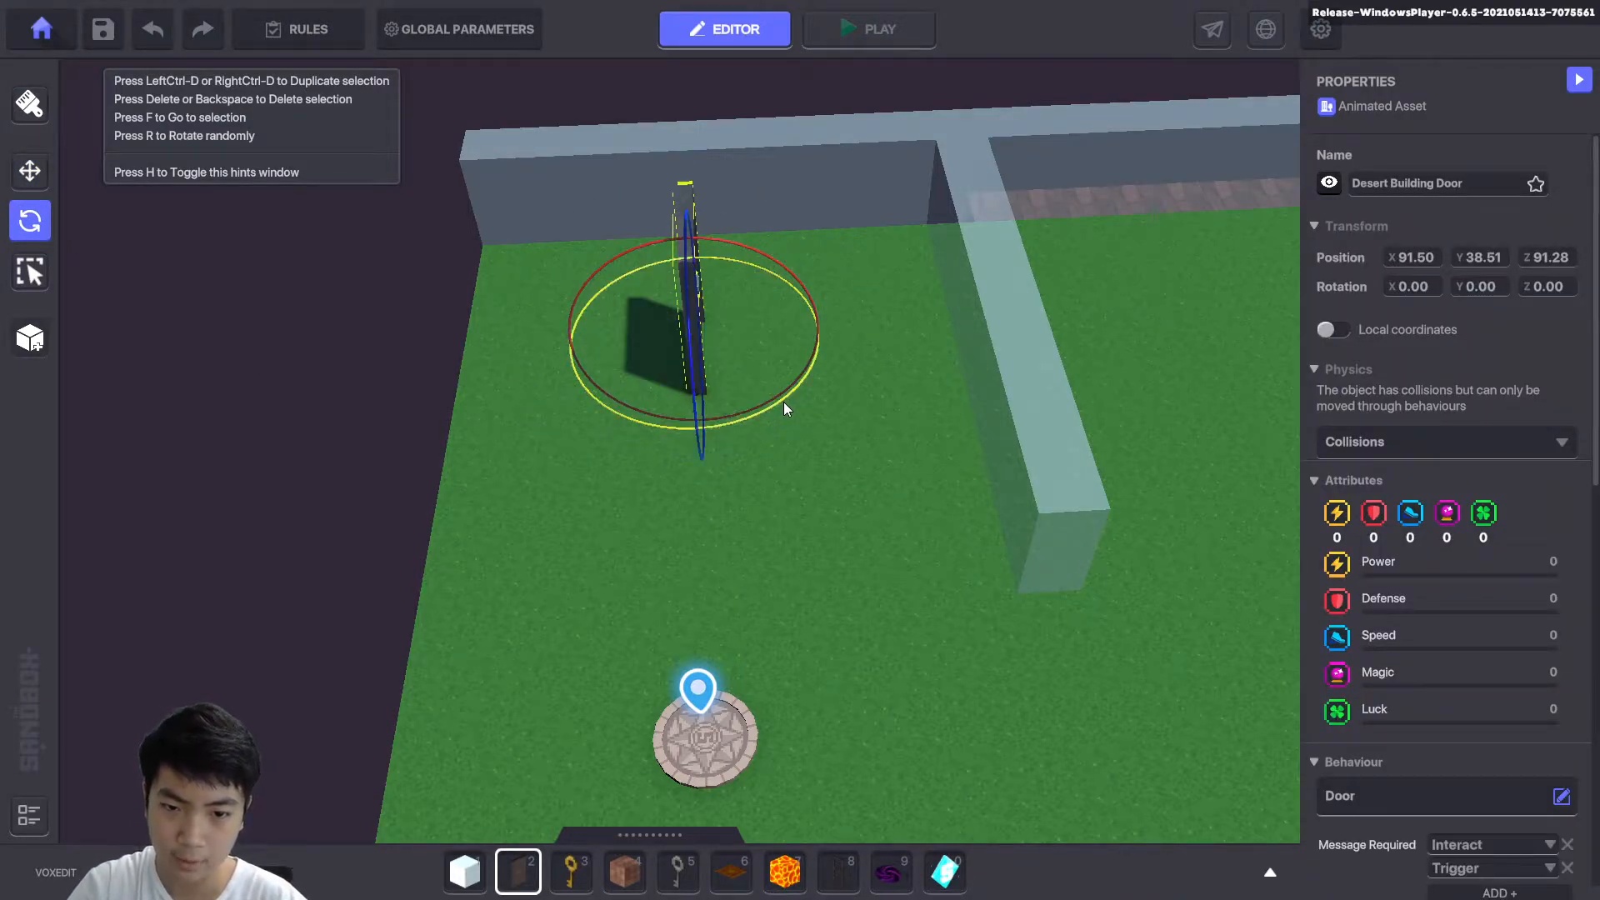
pyautogui.moveTo(778, 405); pyautogui.dragTo(612, 425)
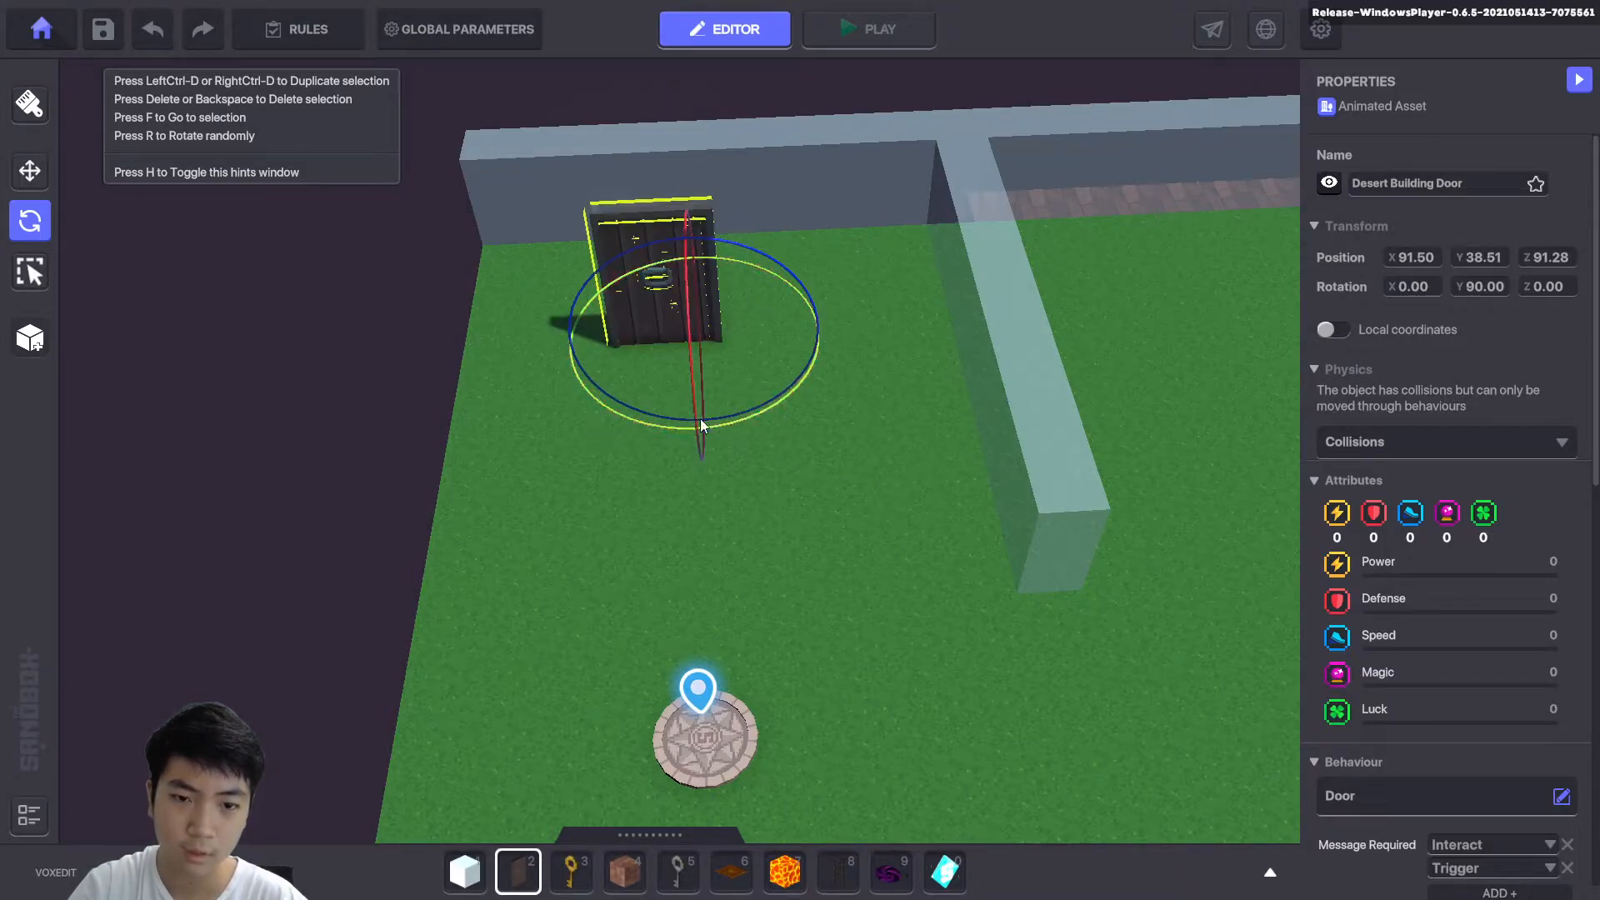
pyautogui.press('w')
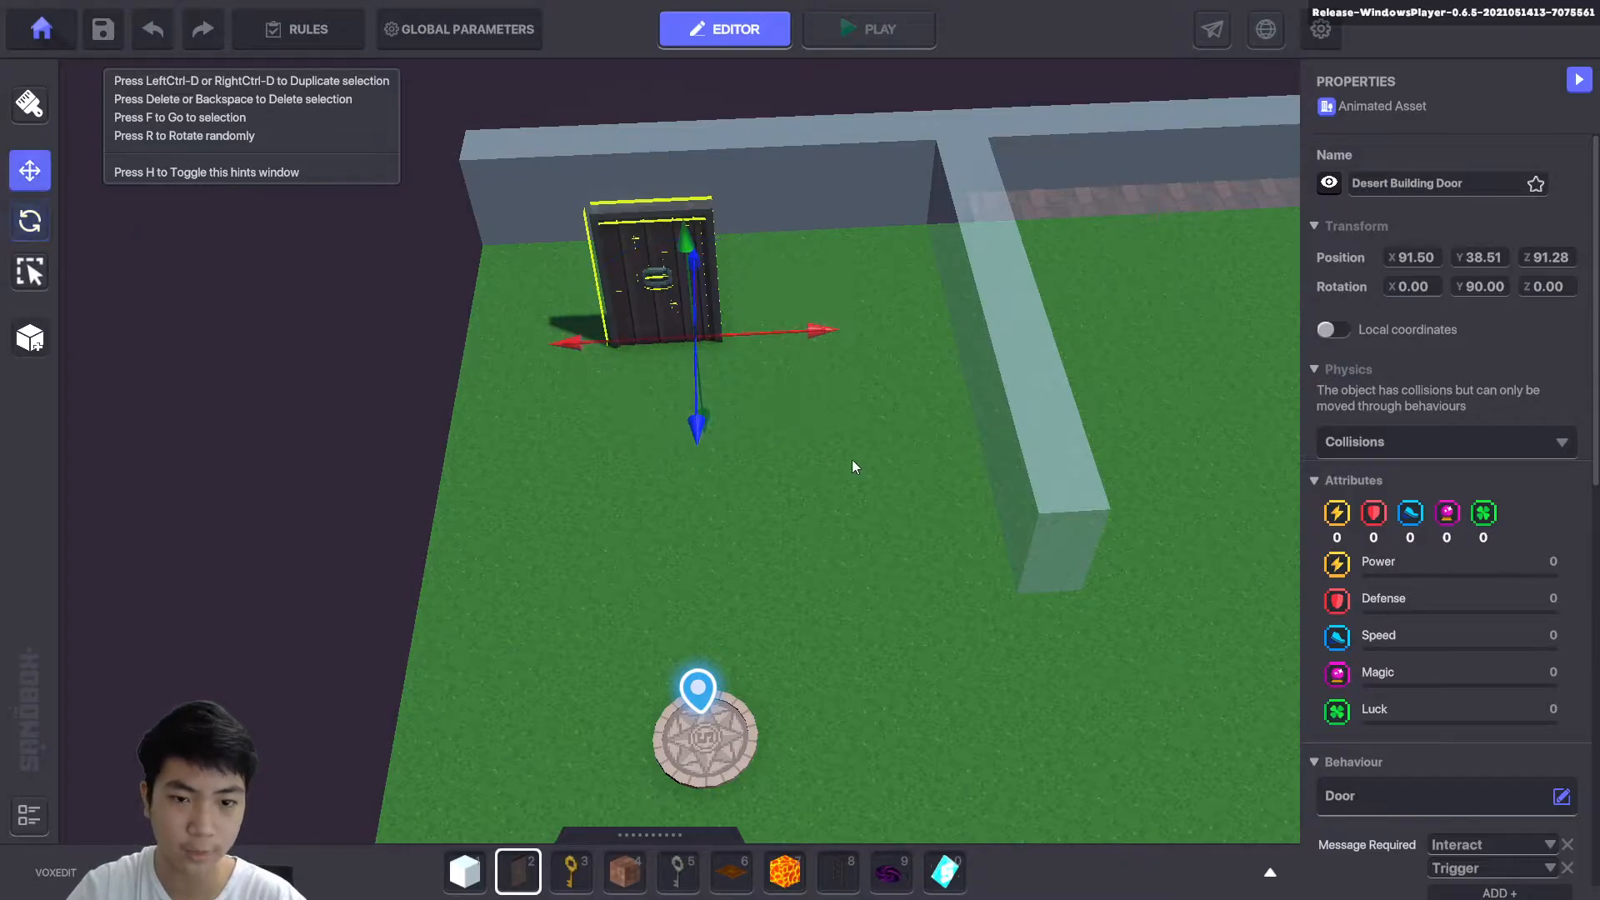
pyautogui.moveTo(758, 335); pyautogui.dragTo(792, 334)
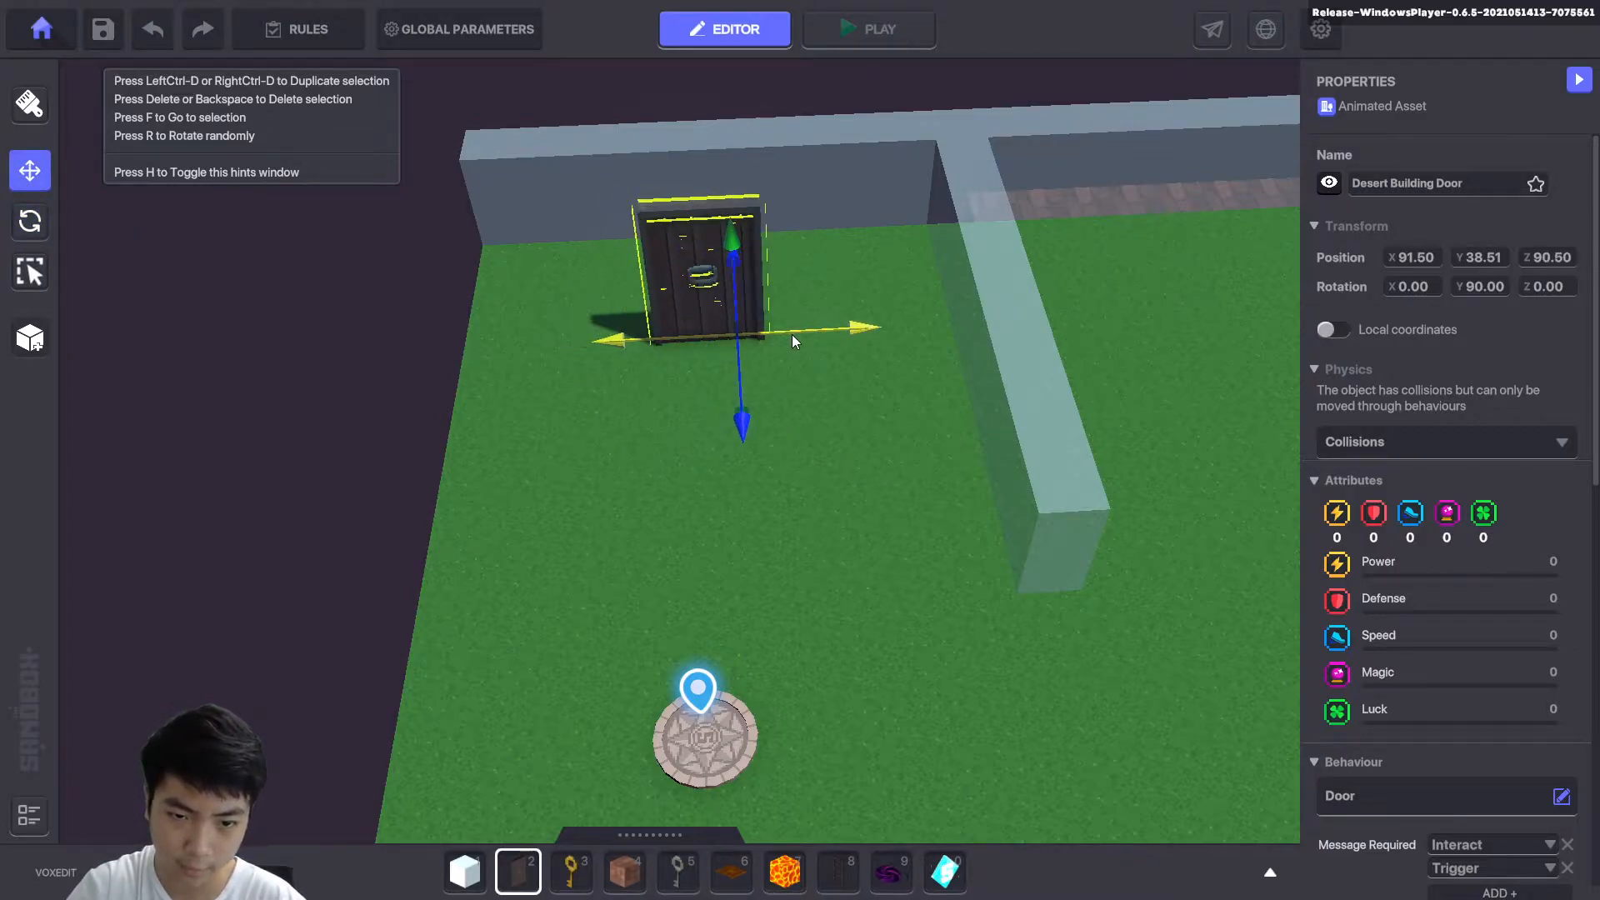
pyautogui.click(820, 456)
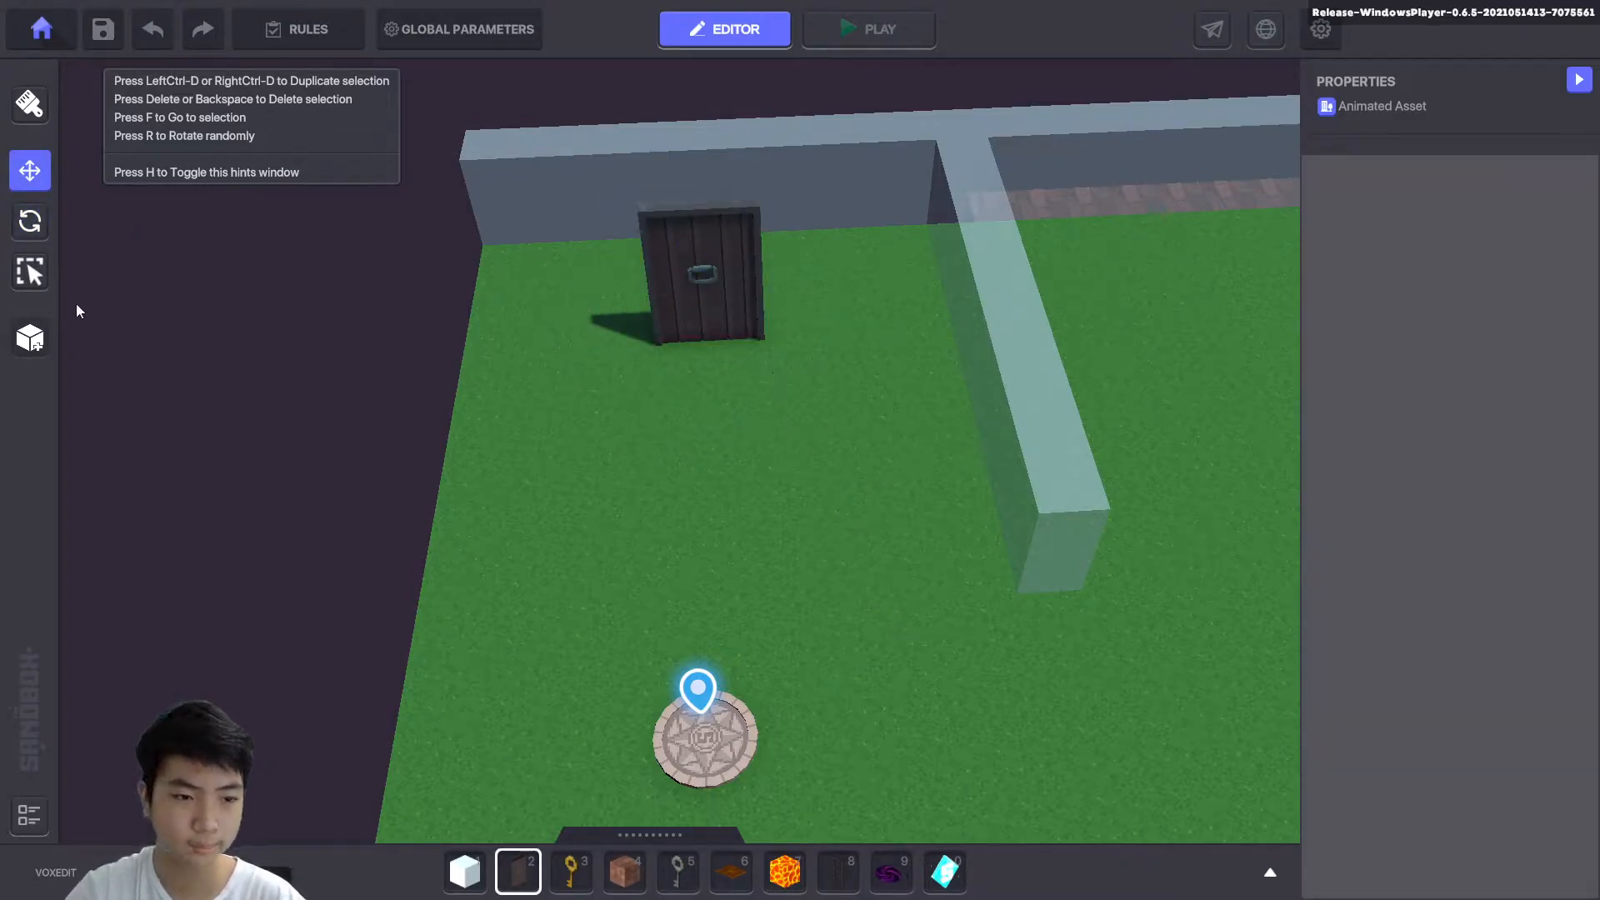
# Place a Gold Key on the grass in front of the door, and shift the Avatar's Portal to Z 90.95.
pyautogui.click(571, 871)
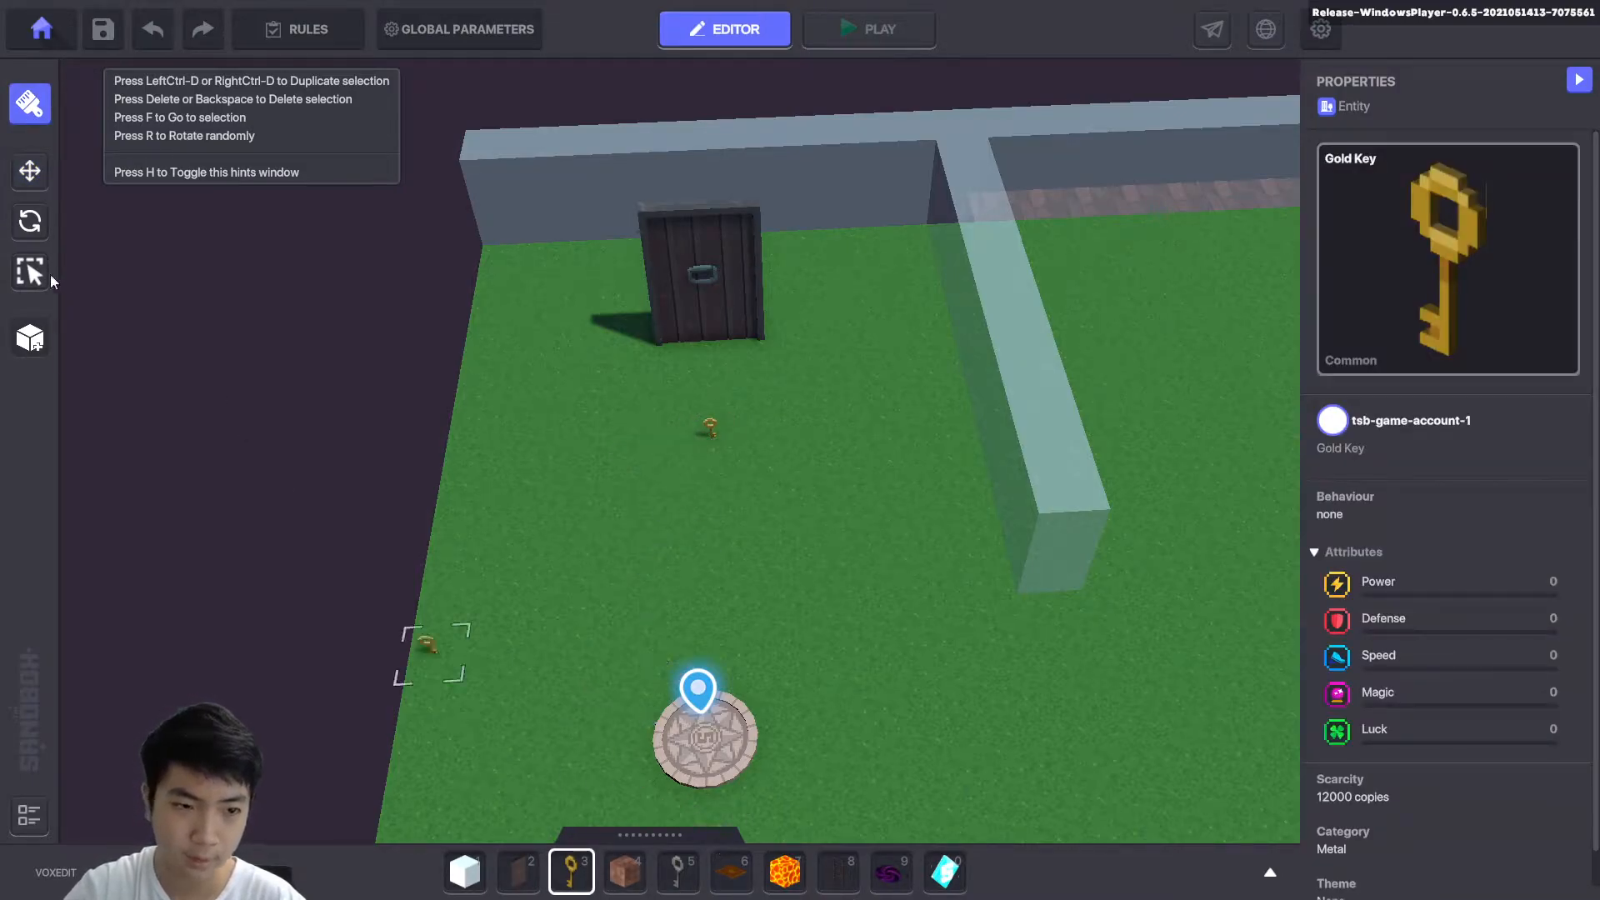
pyautogui.click(33, 179)
pyautogui.click(688, 744)
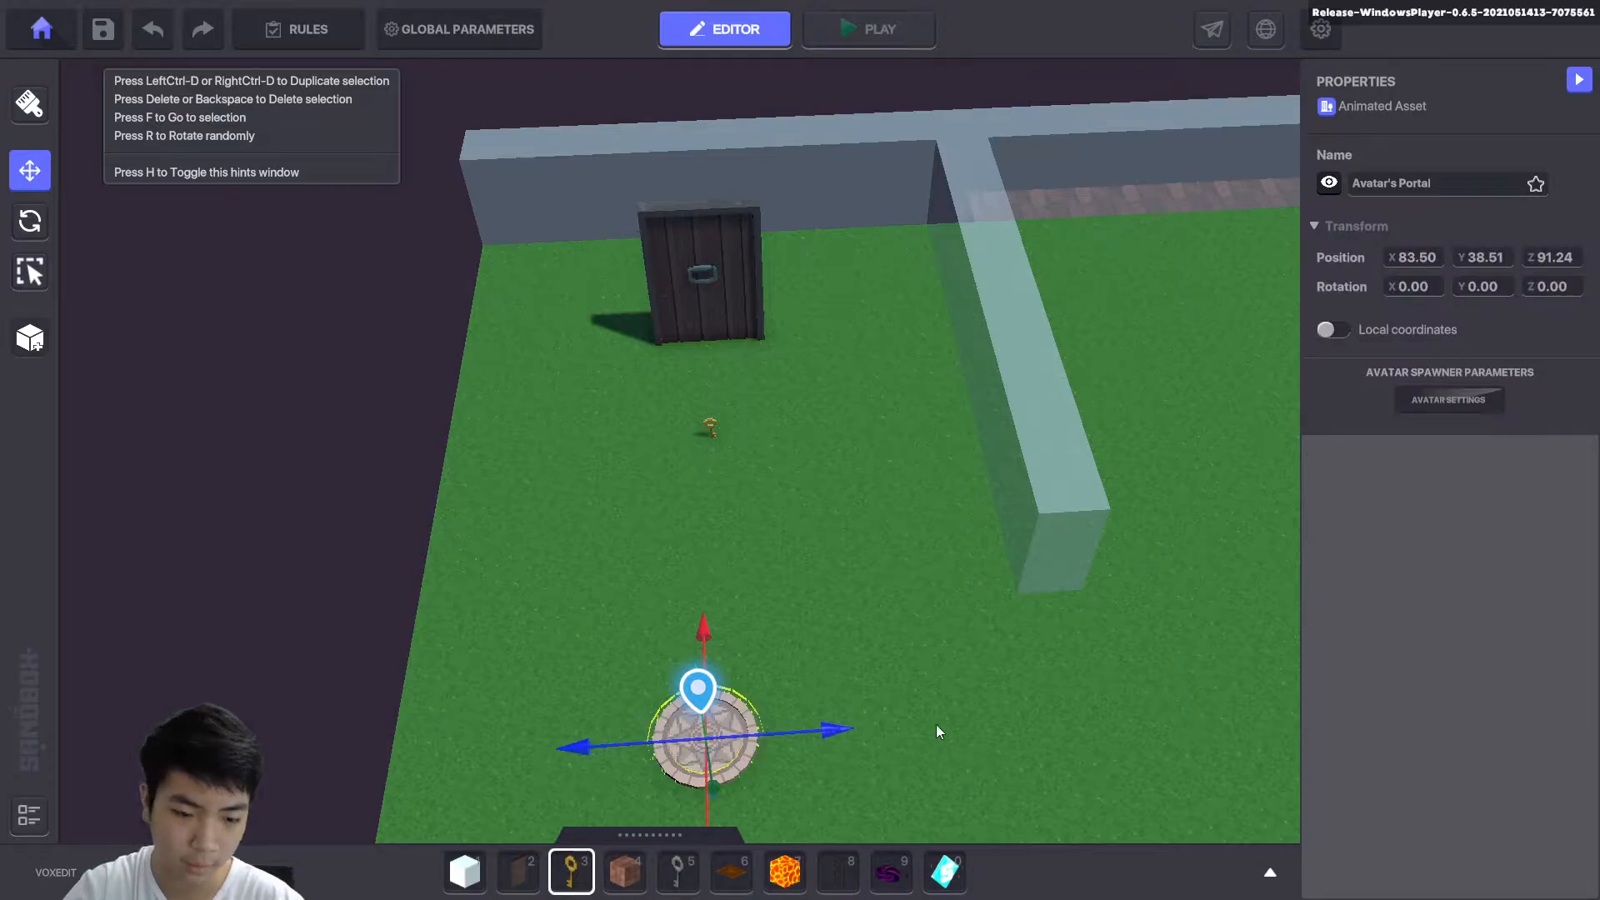
pyautogui.moveTo(605, 733); pyautogui.dragTo(604, 744)
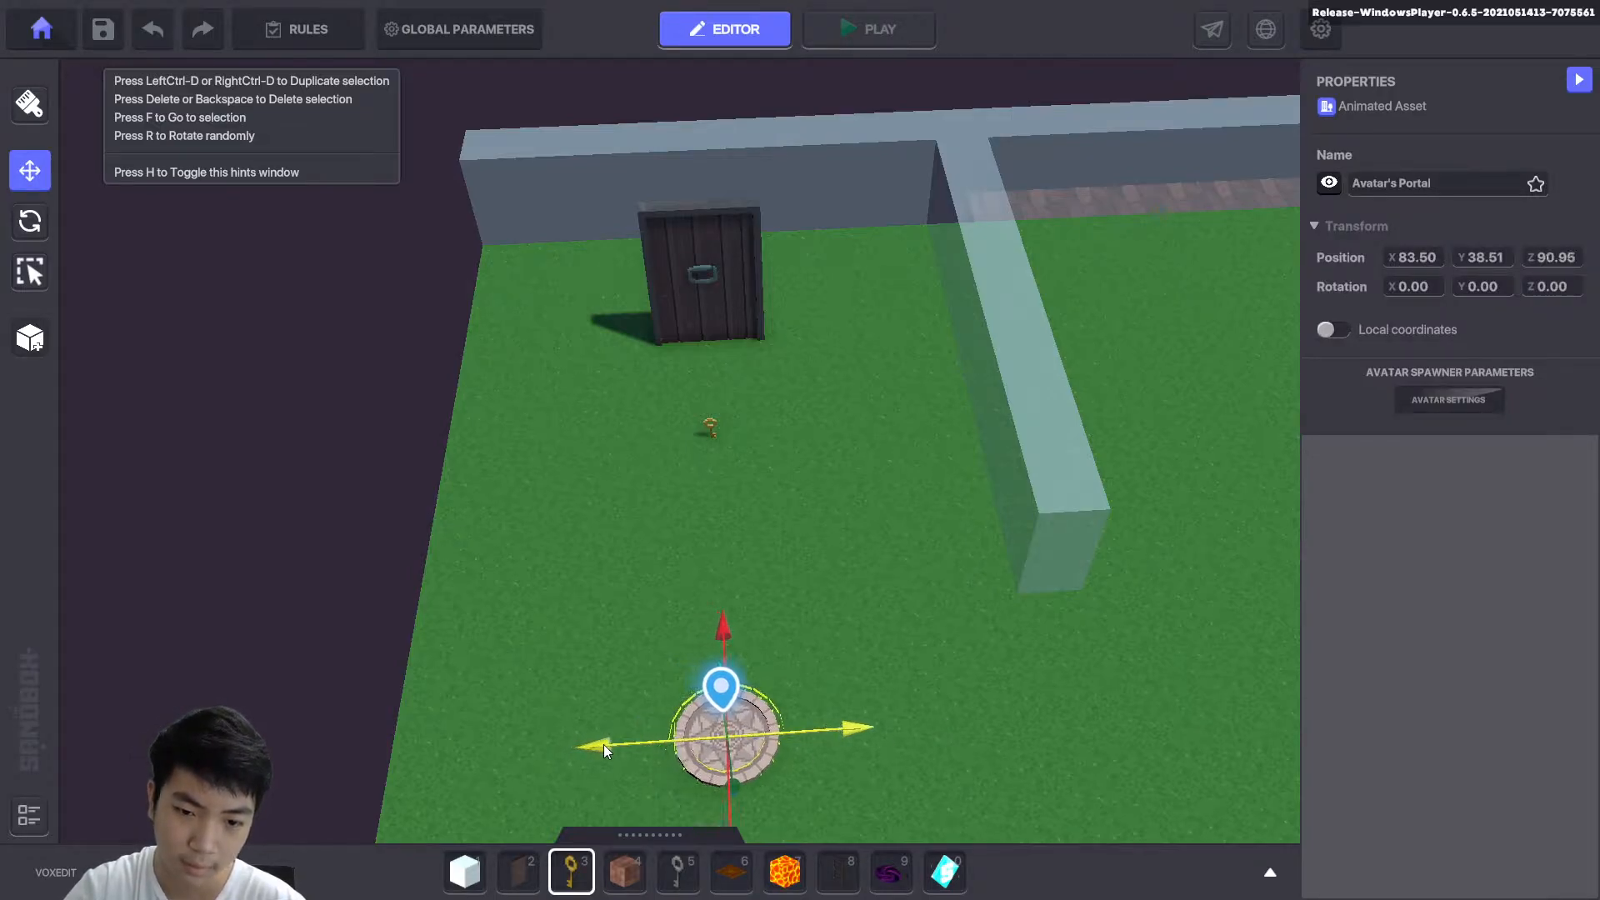
pyautogui.click(1013, 676)
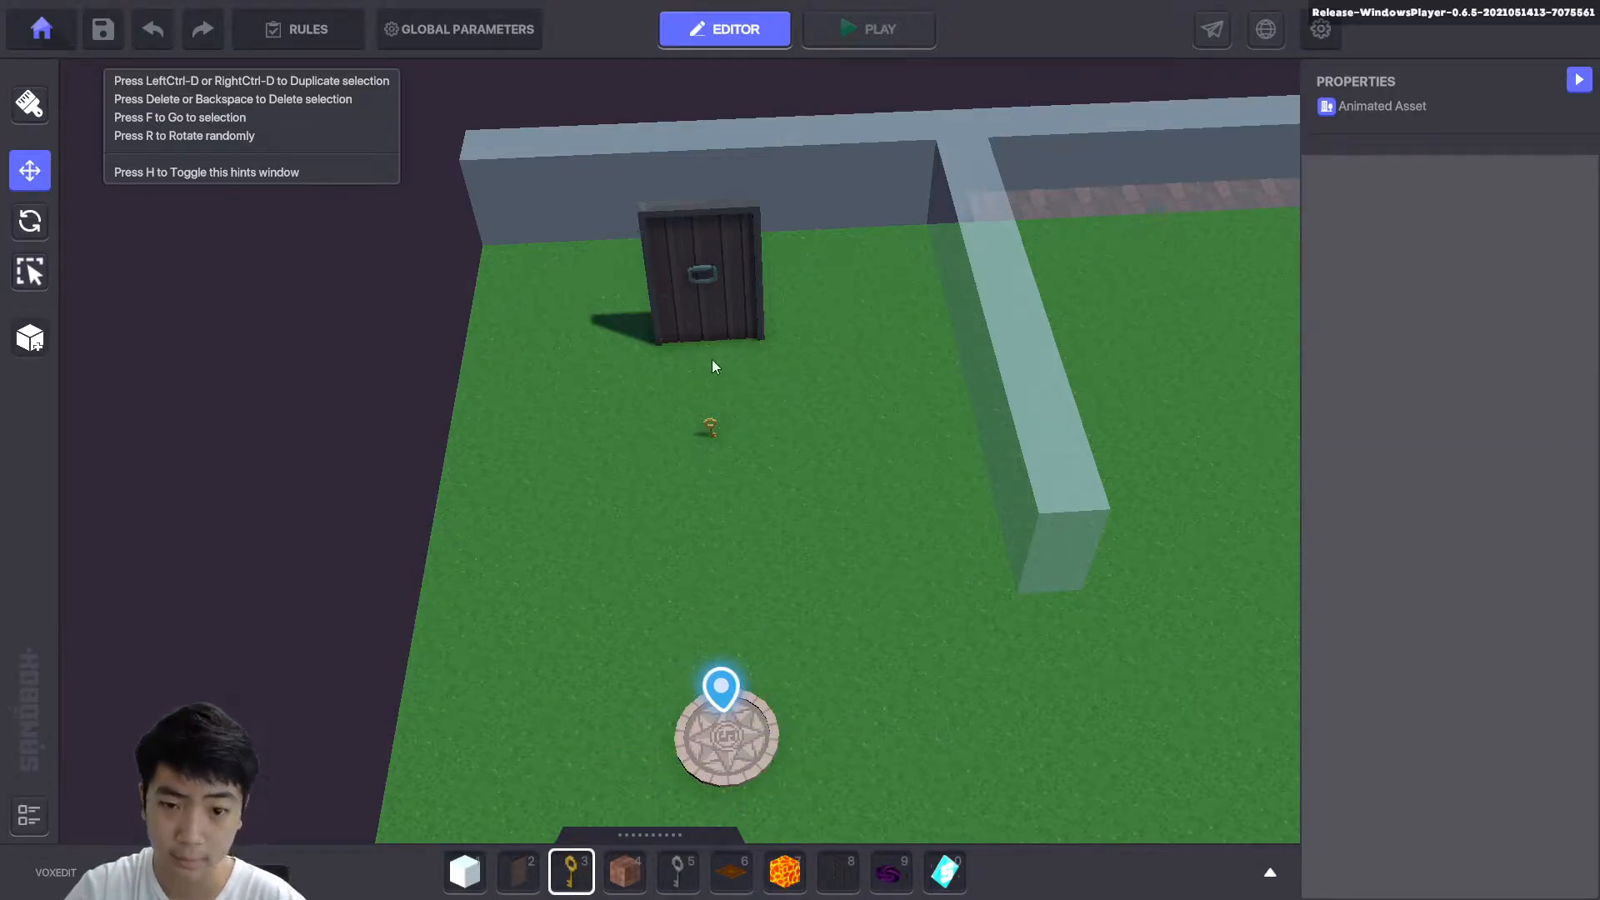
# Enable quests in the game rules and add a quest named Open Door.
pyautogui.click(310, 35)
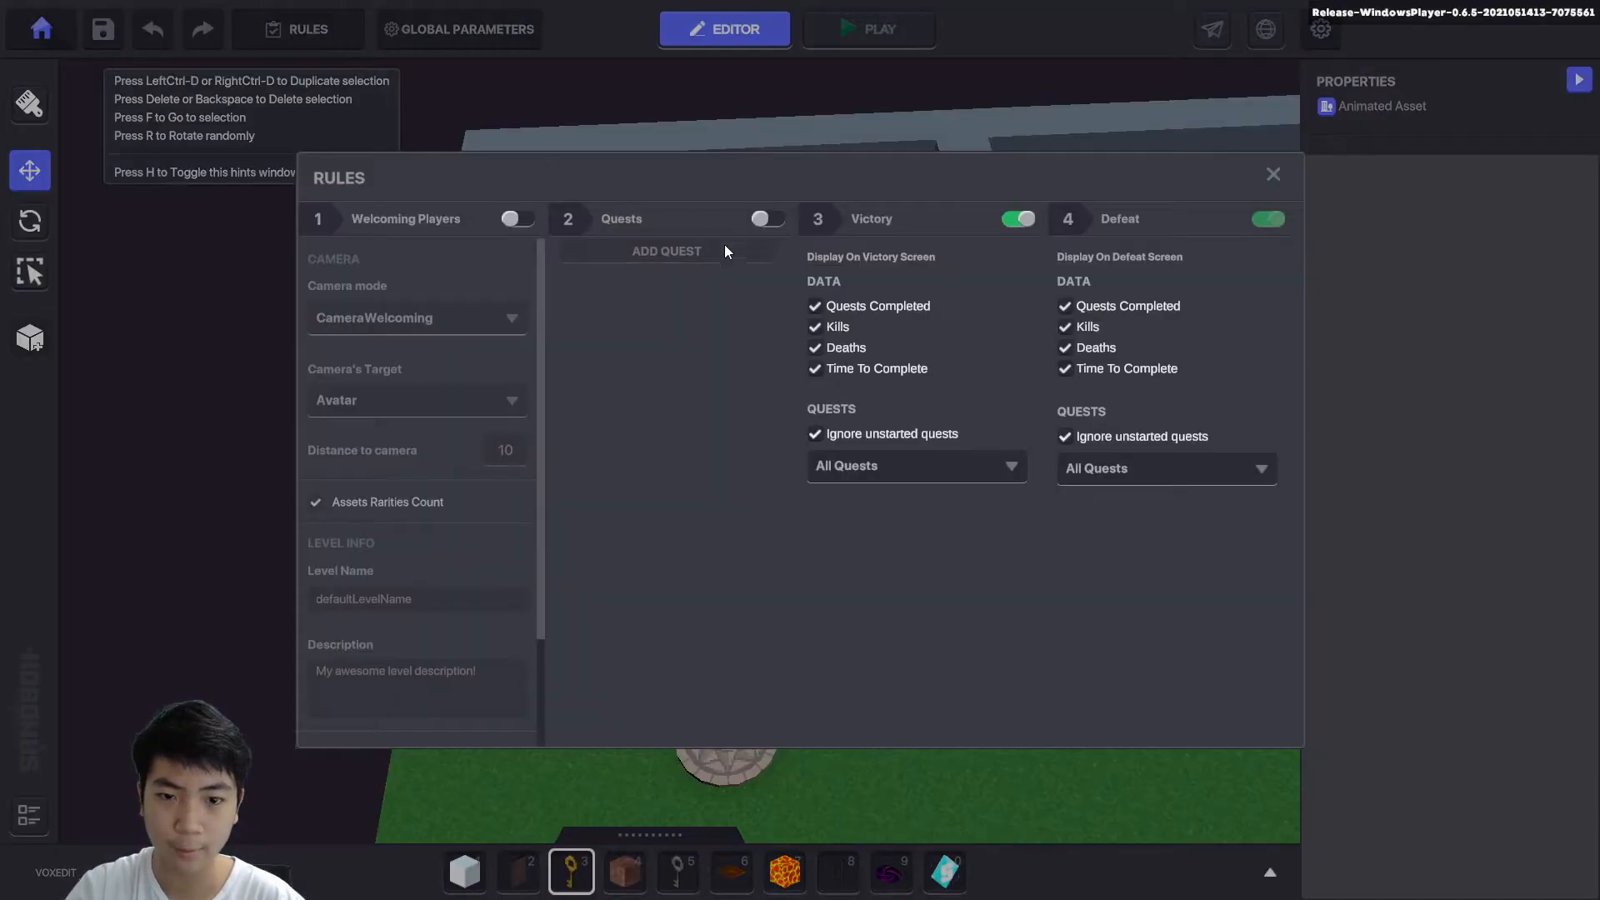
pyautogui.click(762, 216)
pyautogui.click(664, 257)
pyautogui.click(657, 260)
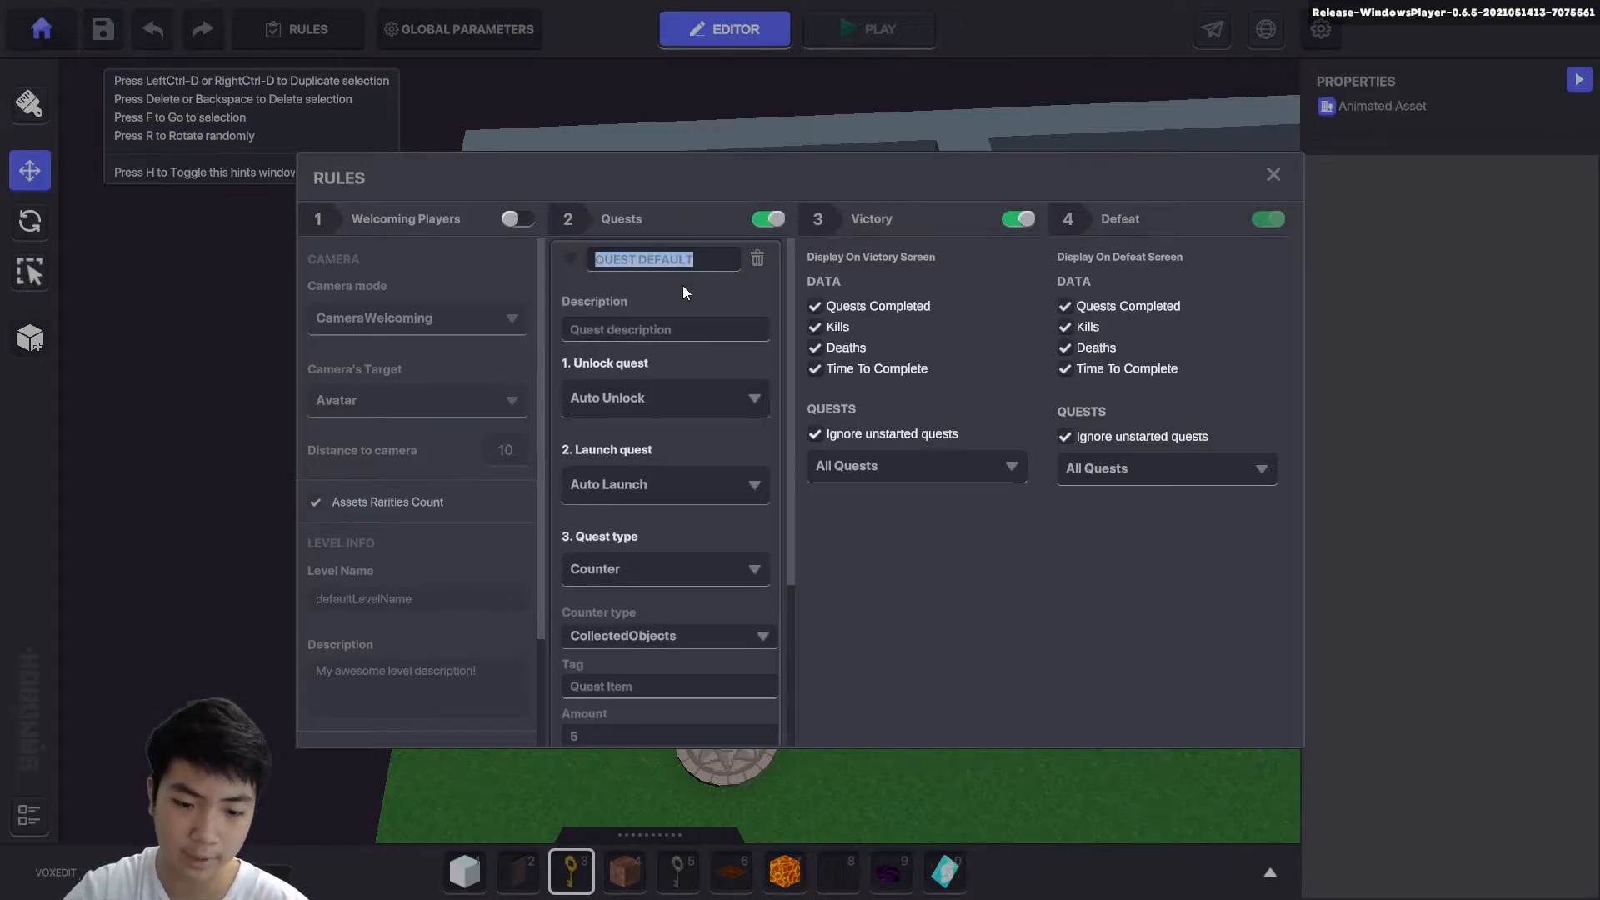
pyautogui.press('BackSpace')
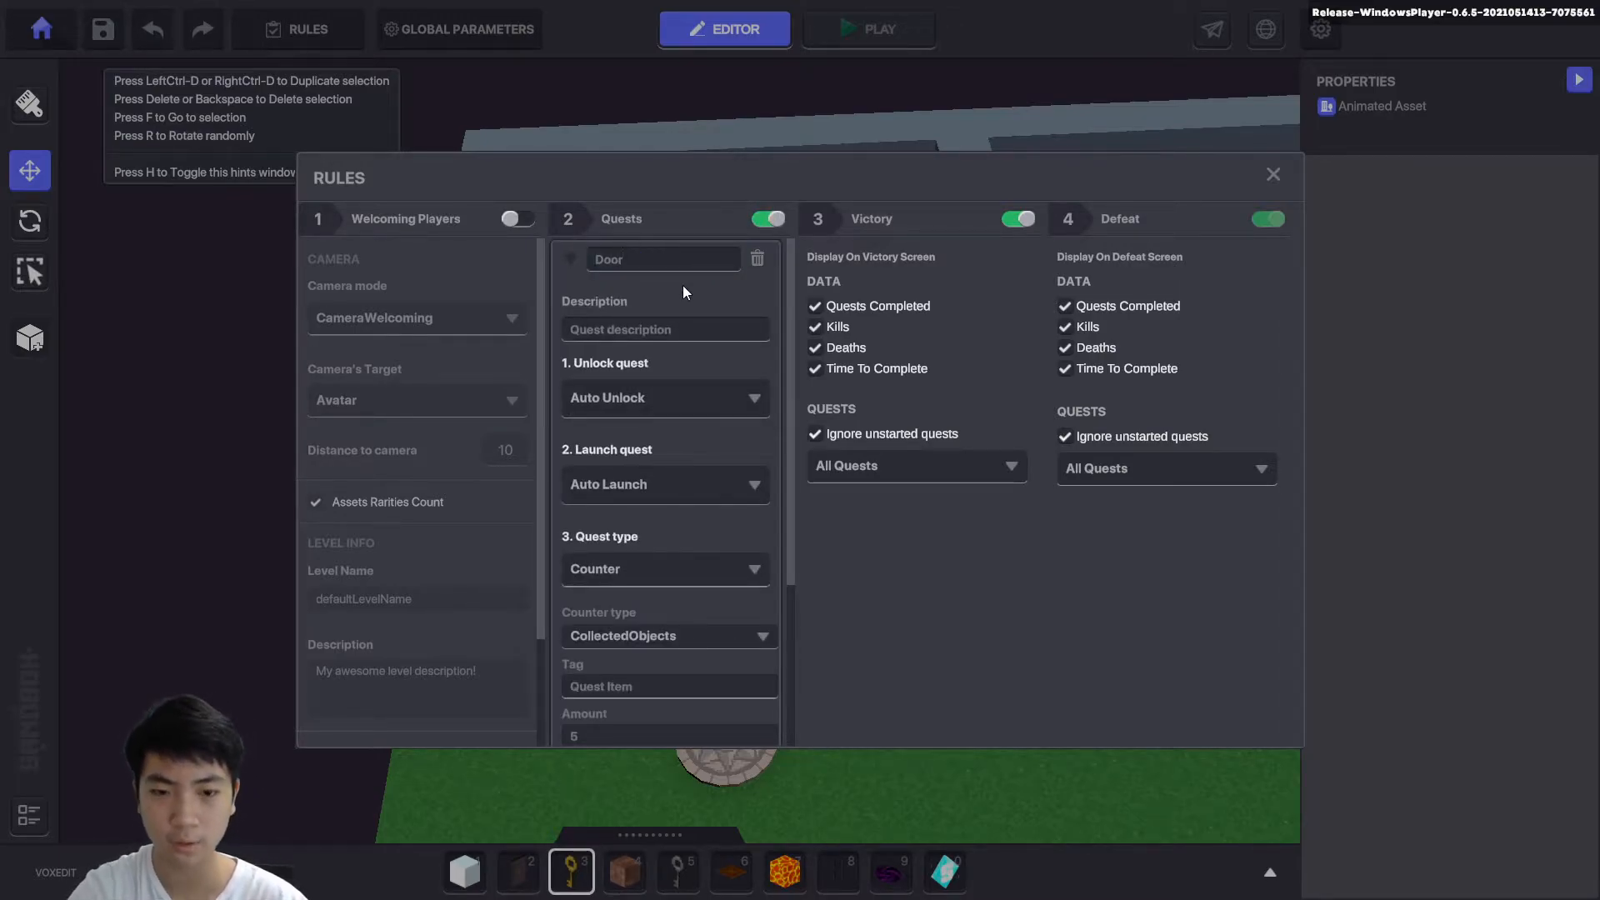
pyautogui.write('Open Do')
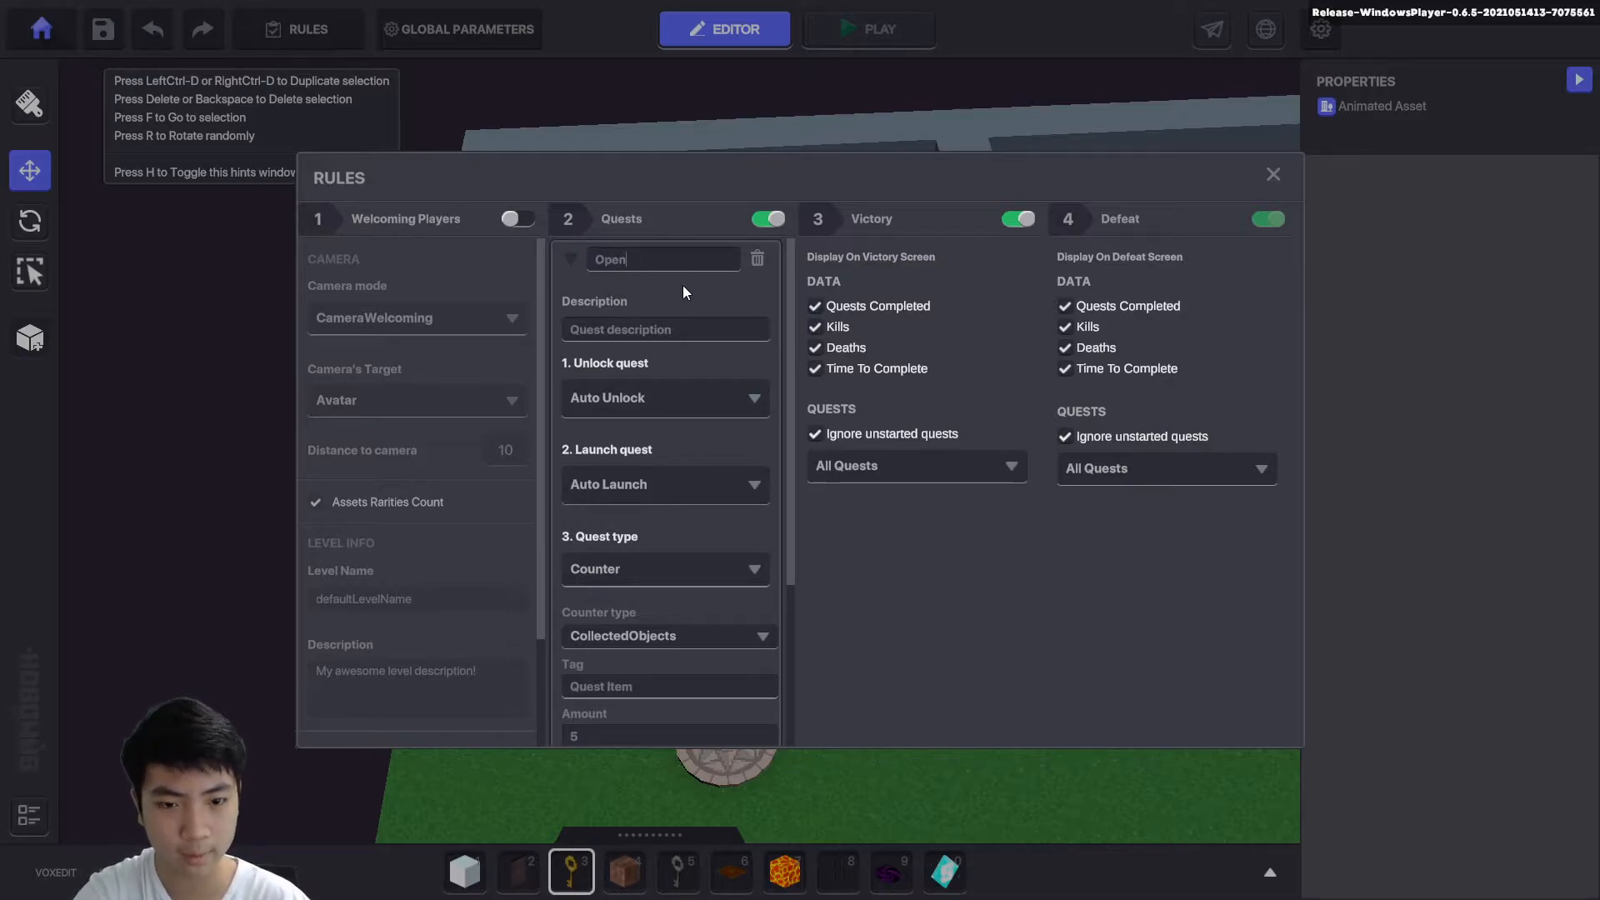
# Set the Open Door quest's description to "Collect Gold Key and open the Door!".
pyautogui.click(673, 331)
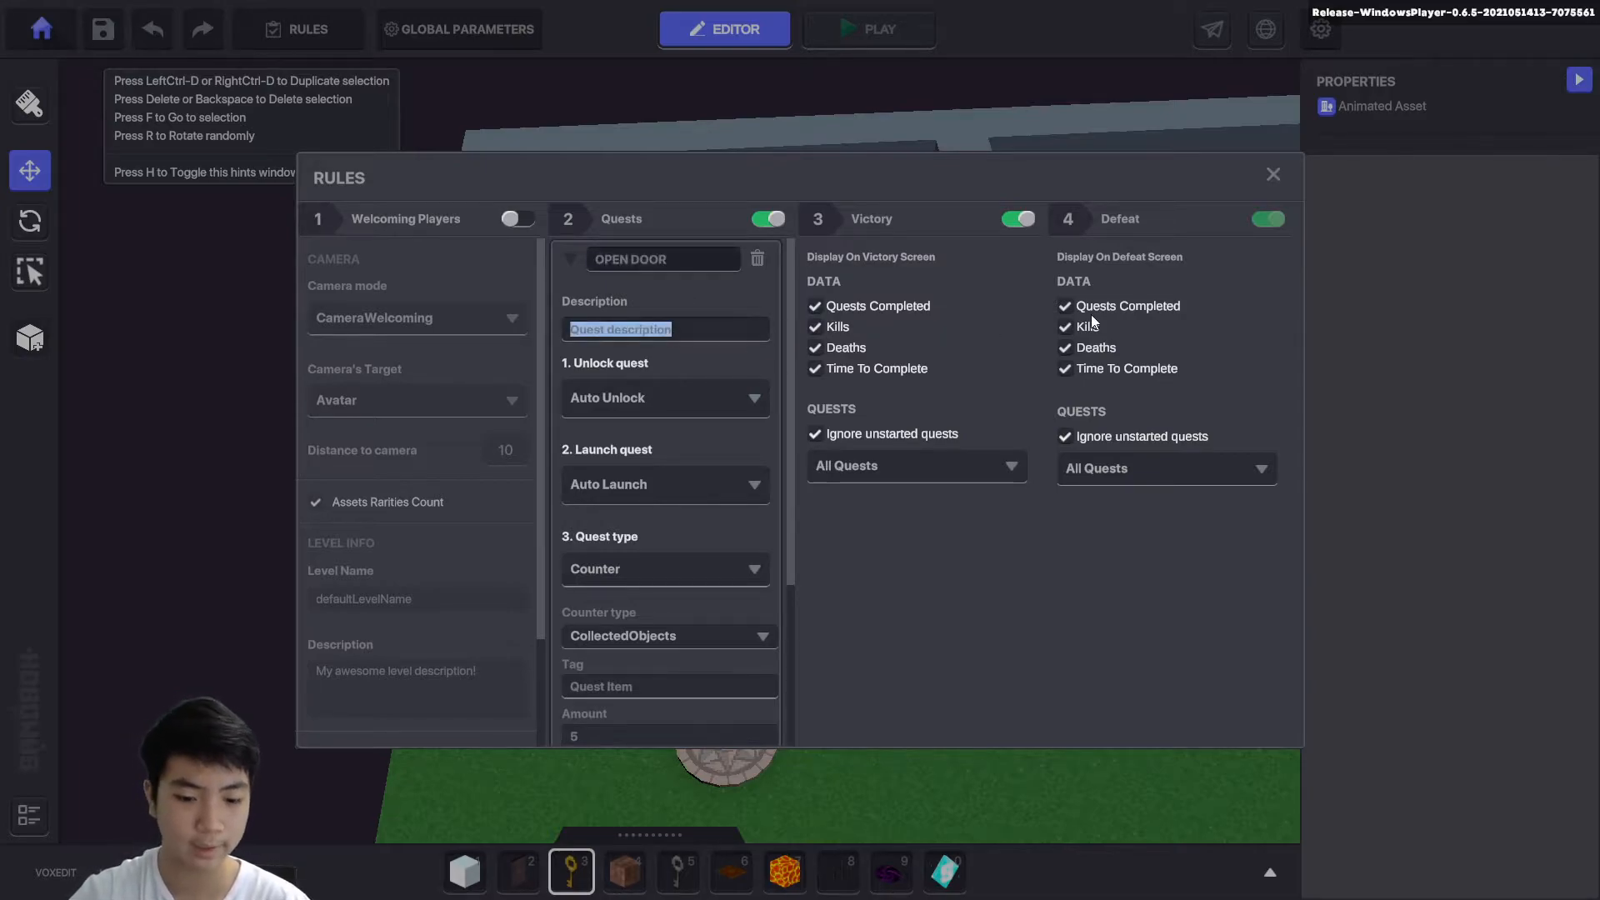
pyautogui.write('Collect')
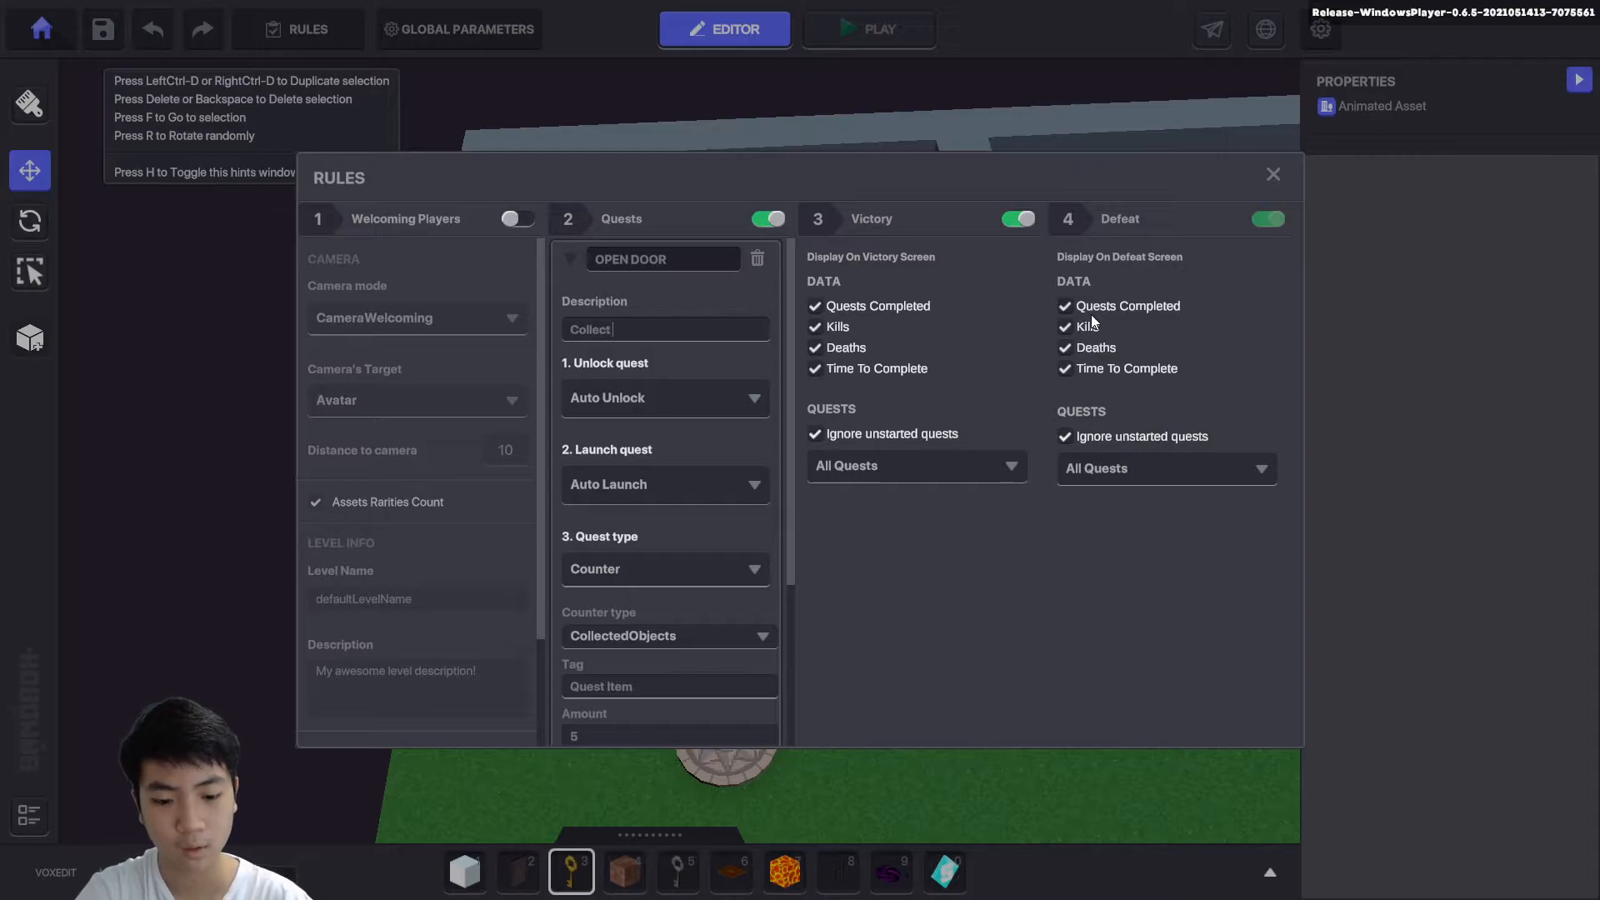
pyautogui.write(' Gold Key and')
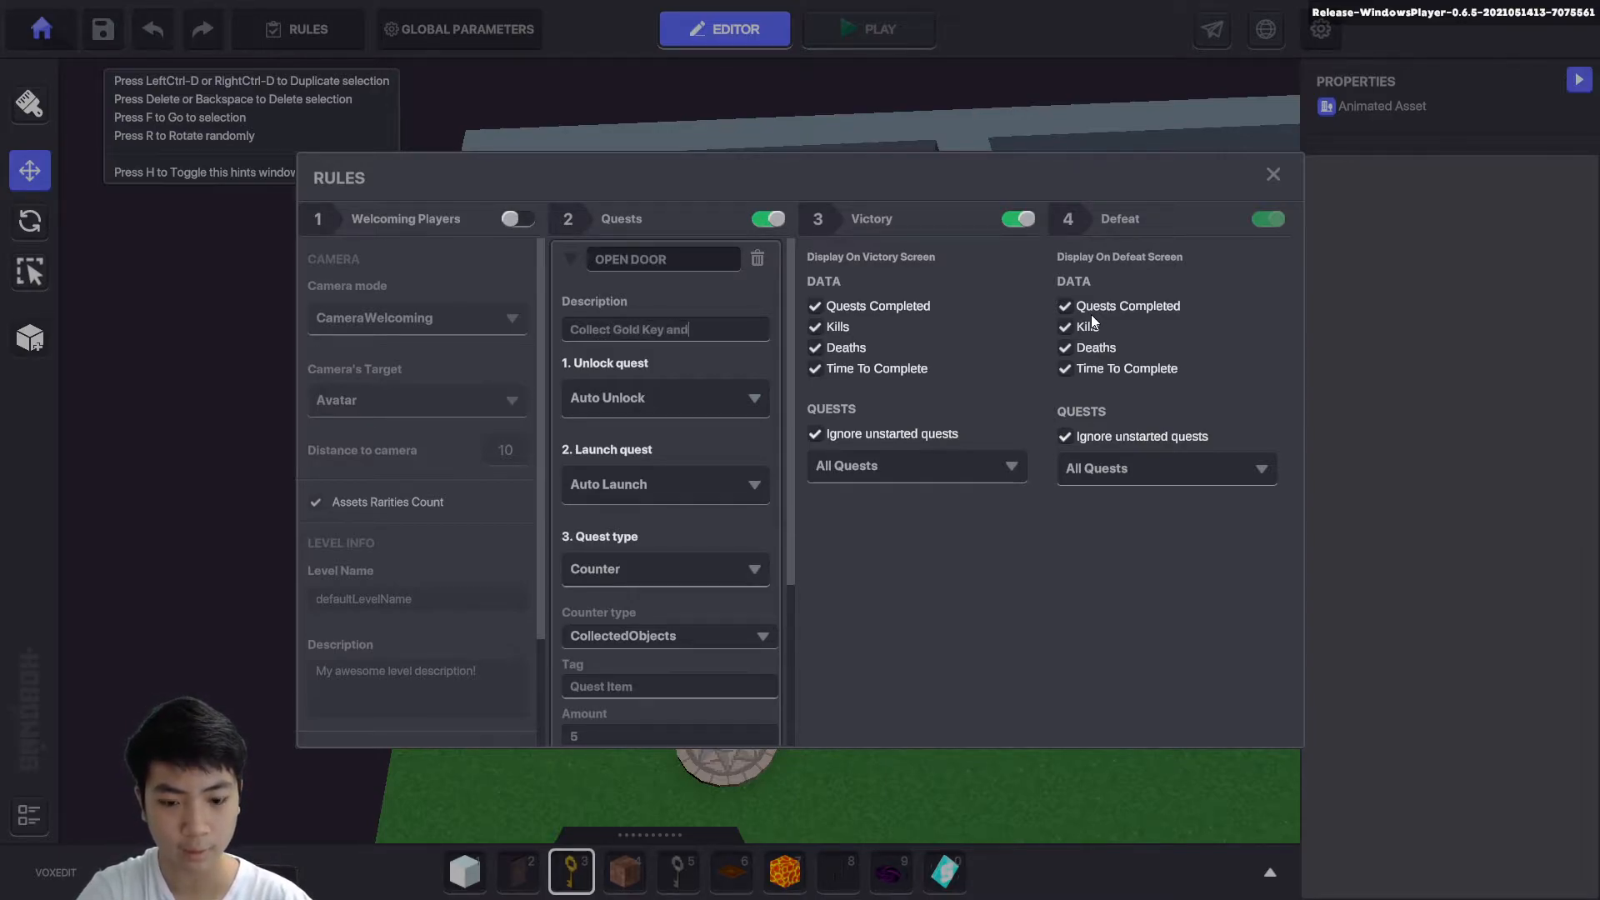
pyautogui.write(' open the Door!')
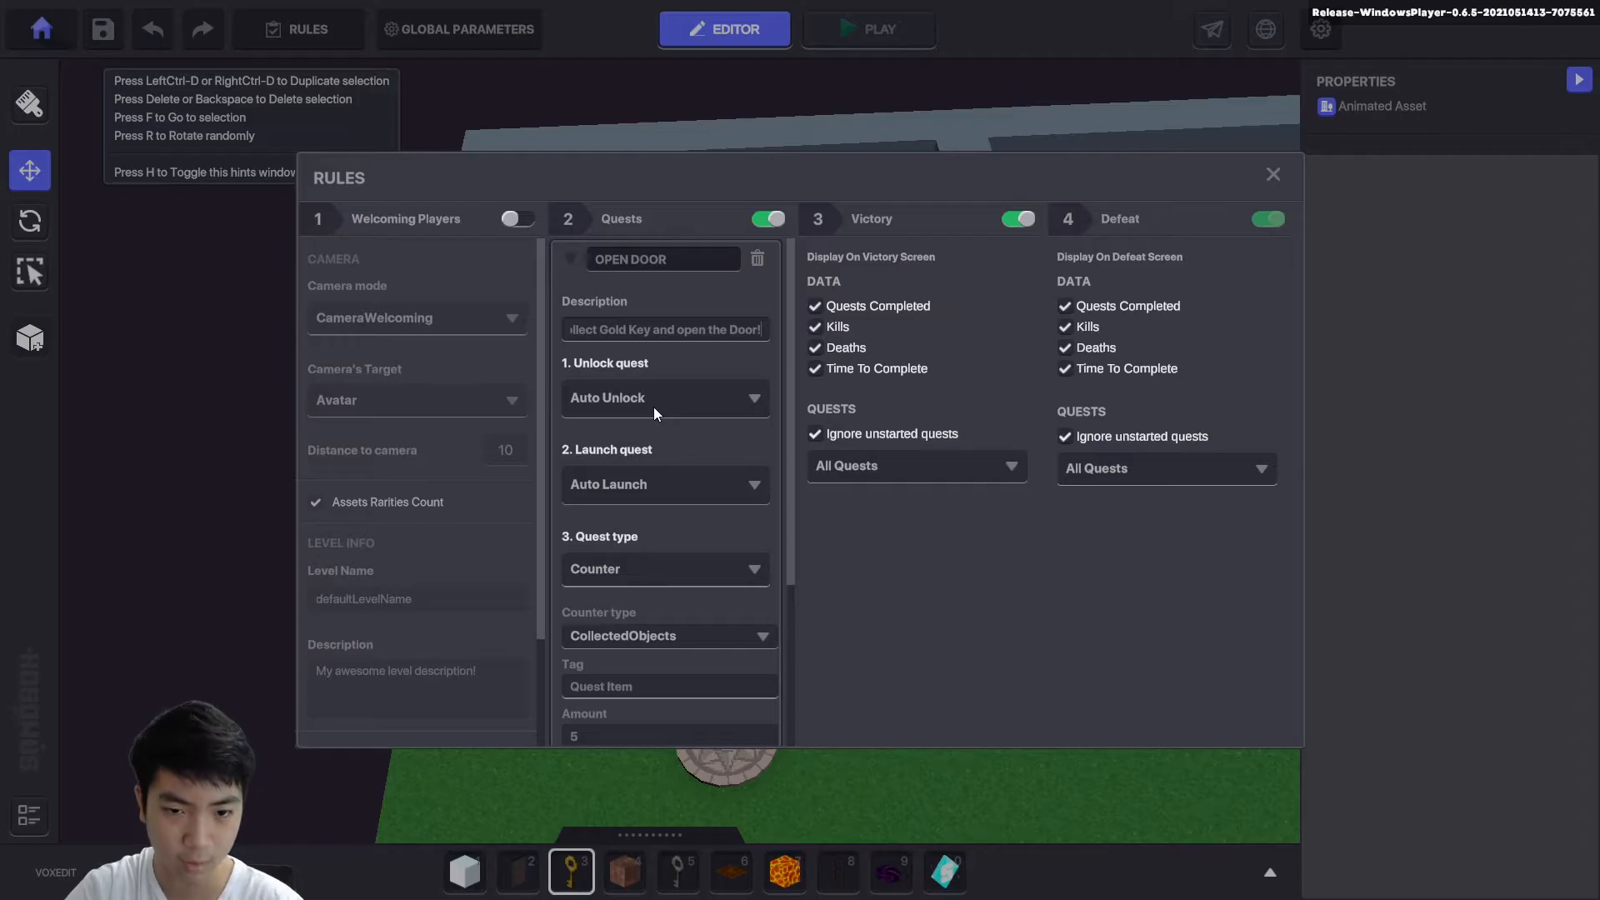
# Set the quest's collected-objects counter to the tag Gold with an amount of 1.
pyautogui.scroll(-1, 667, 517)
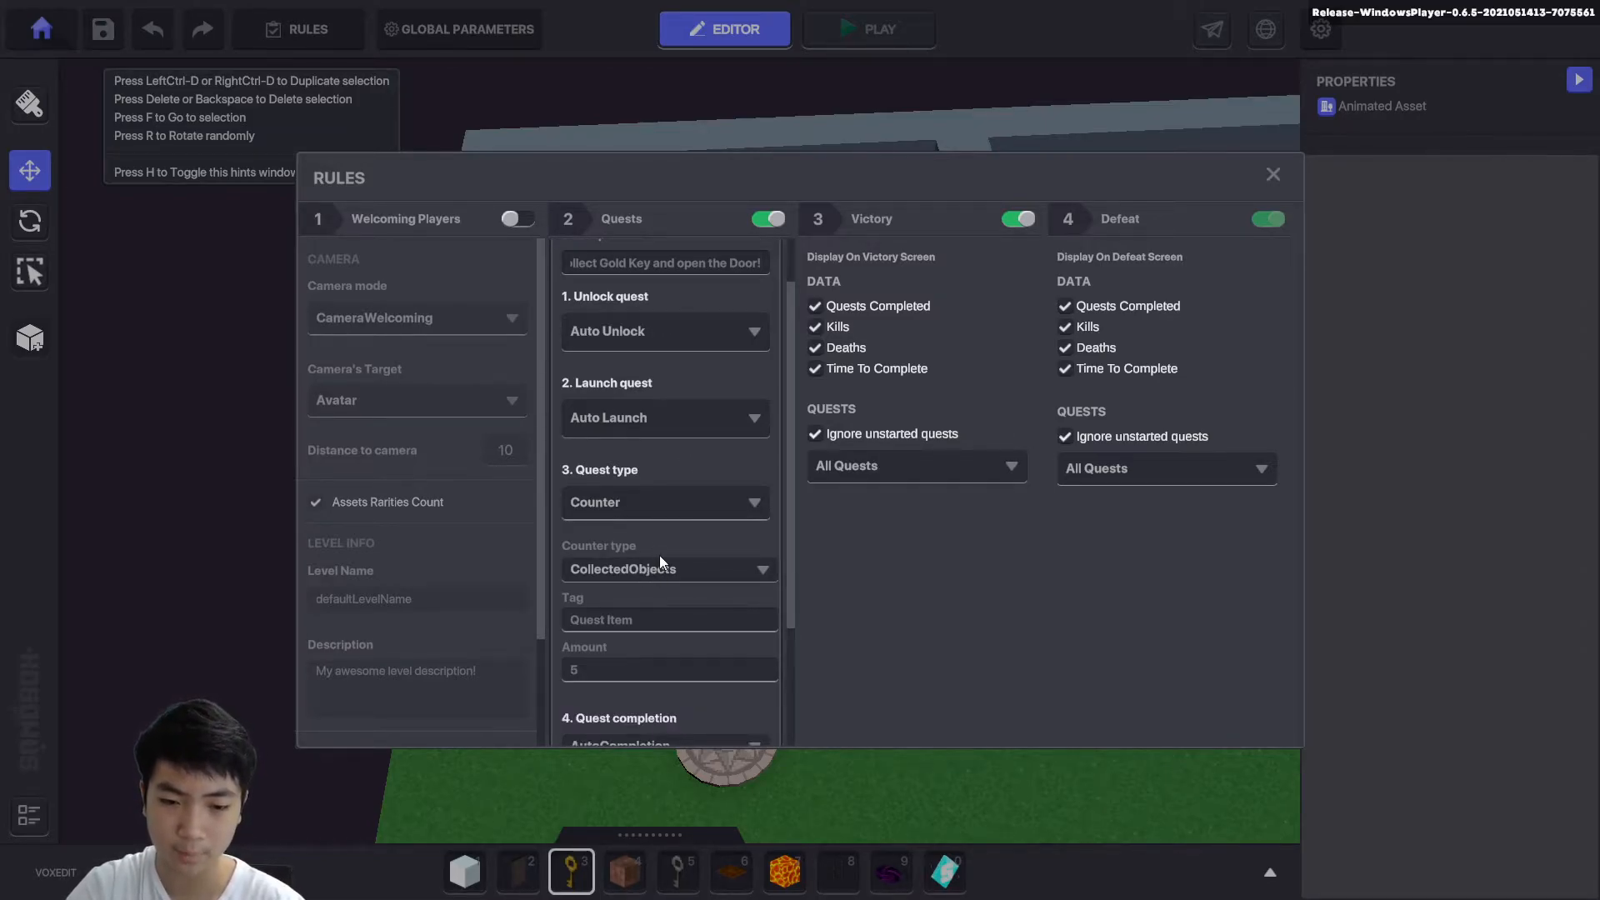
pyautogui.click(644, 619)
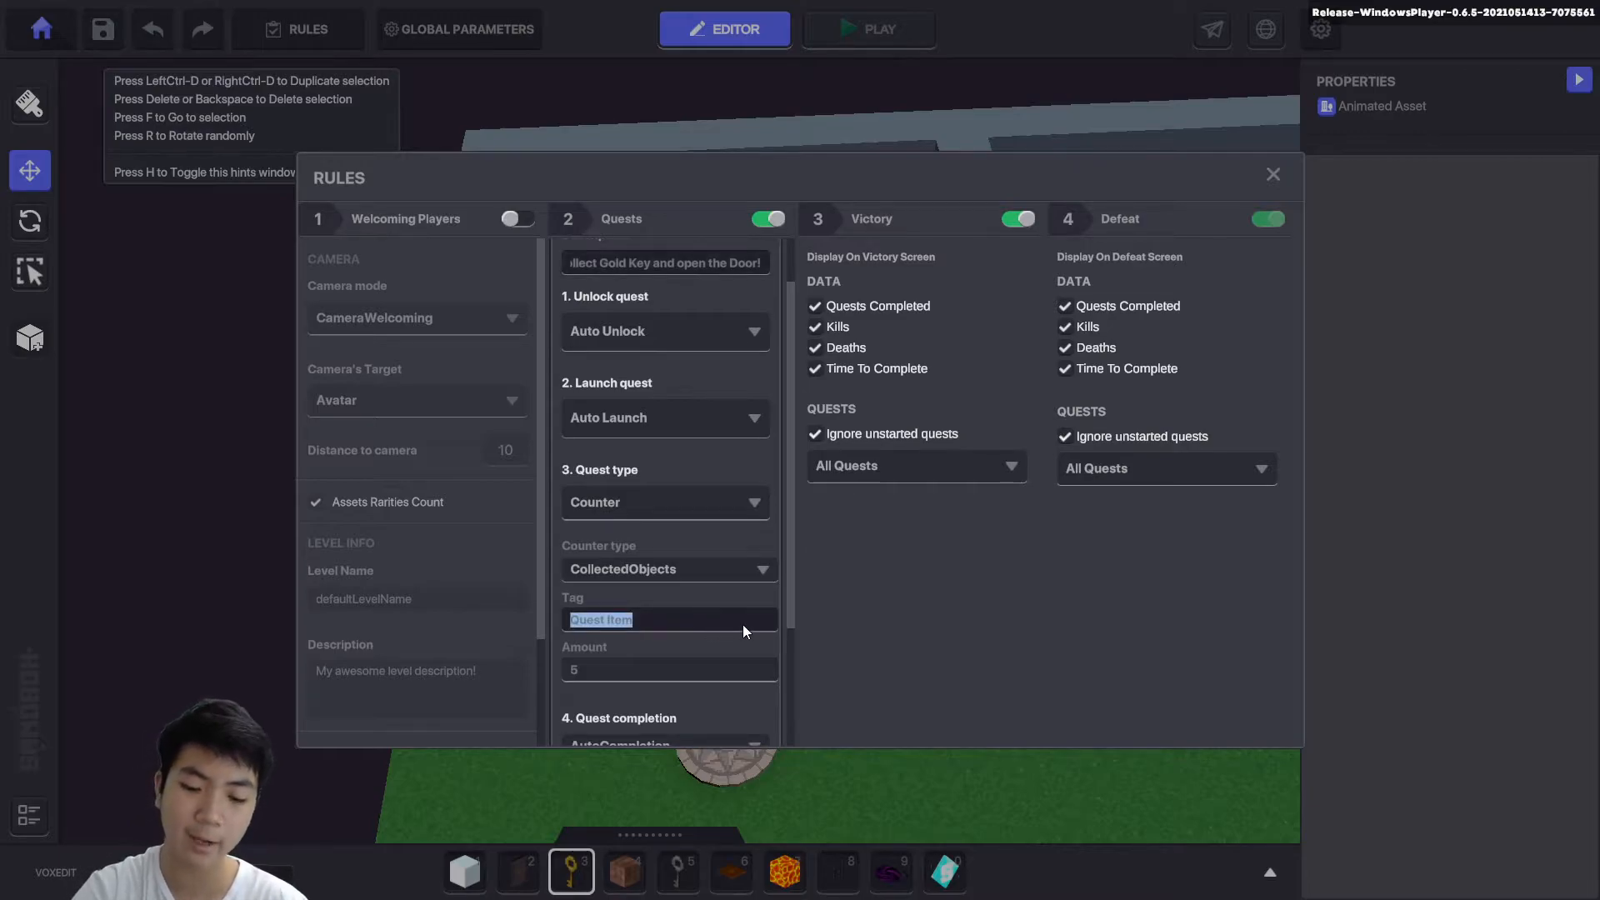
pyautogui.write('Gold')
pyautogui.scroll(-1, 723, 641)
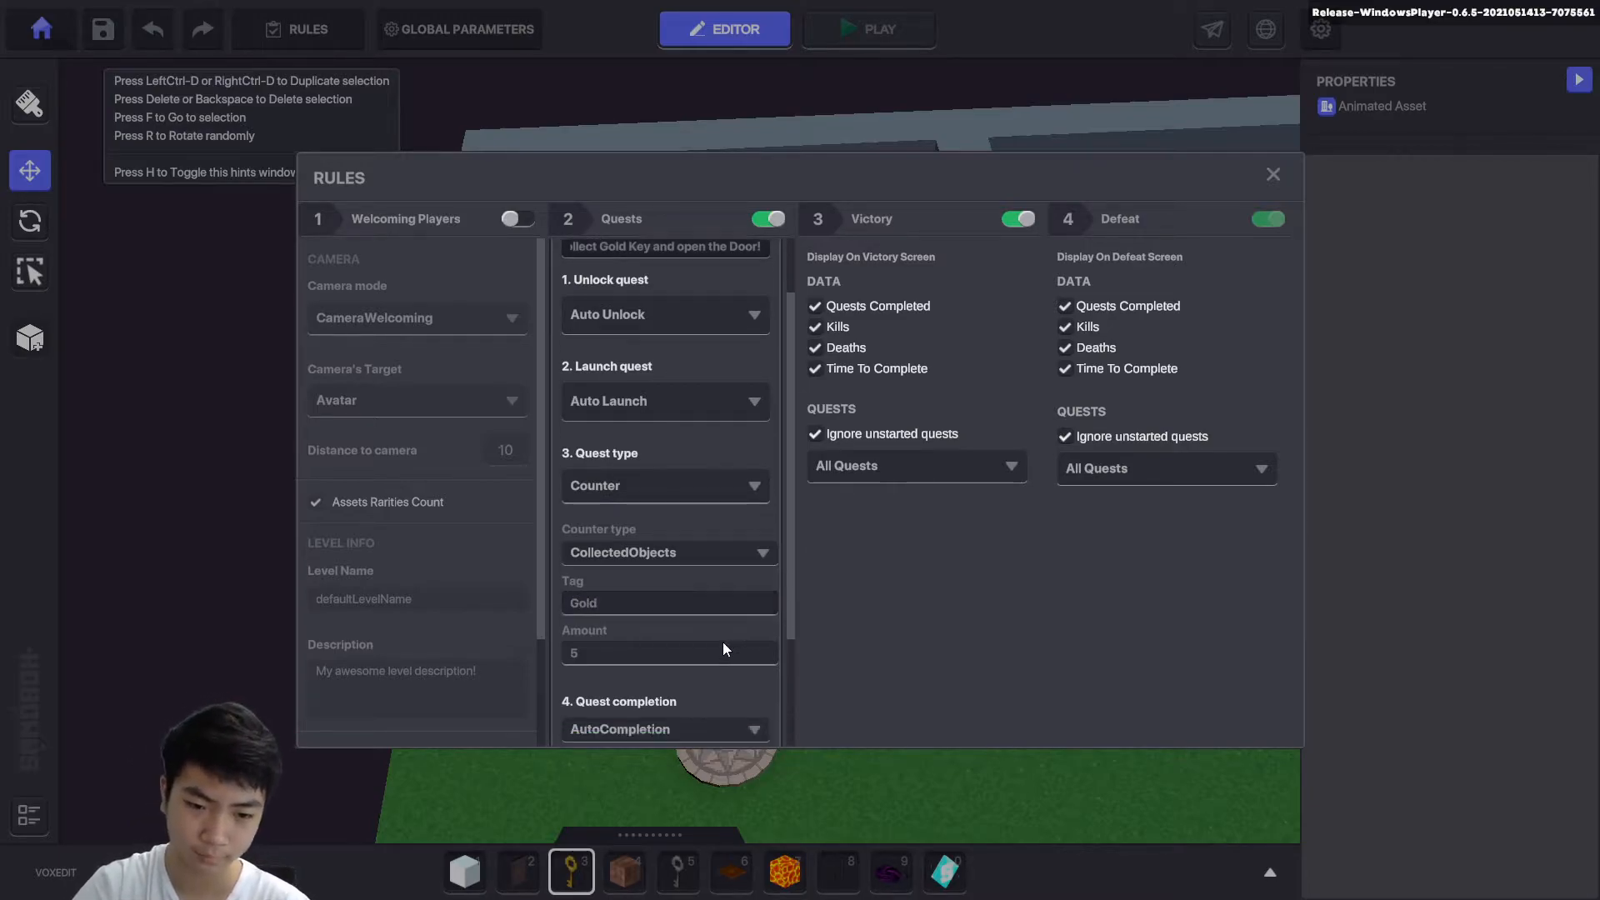
pyautogui.click(597, 636)
pyautogui.write('1')
# Set the message sent after the quest's completion to Open, then collapse the quest and close the rules.
pyautogui.scroll(-3, 665, 587)
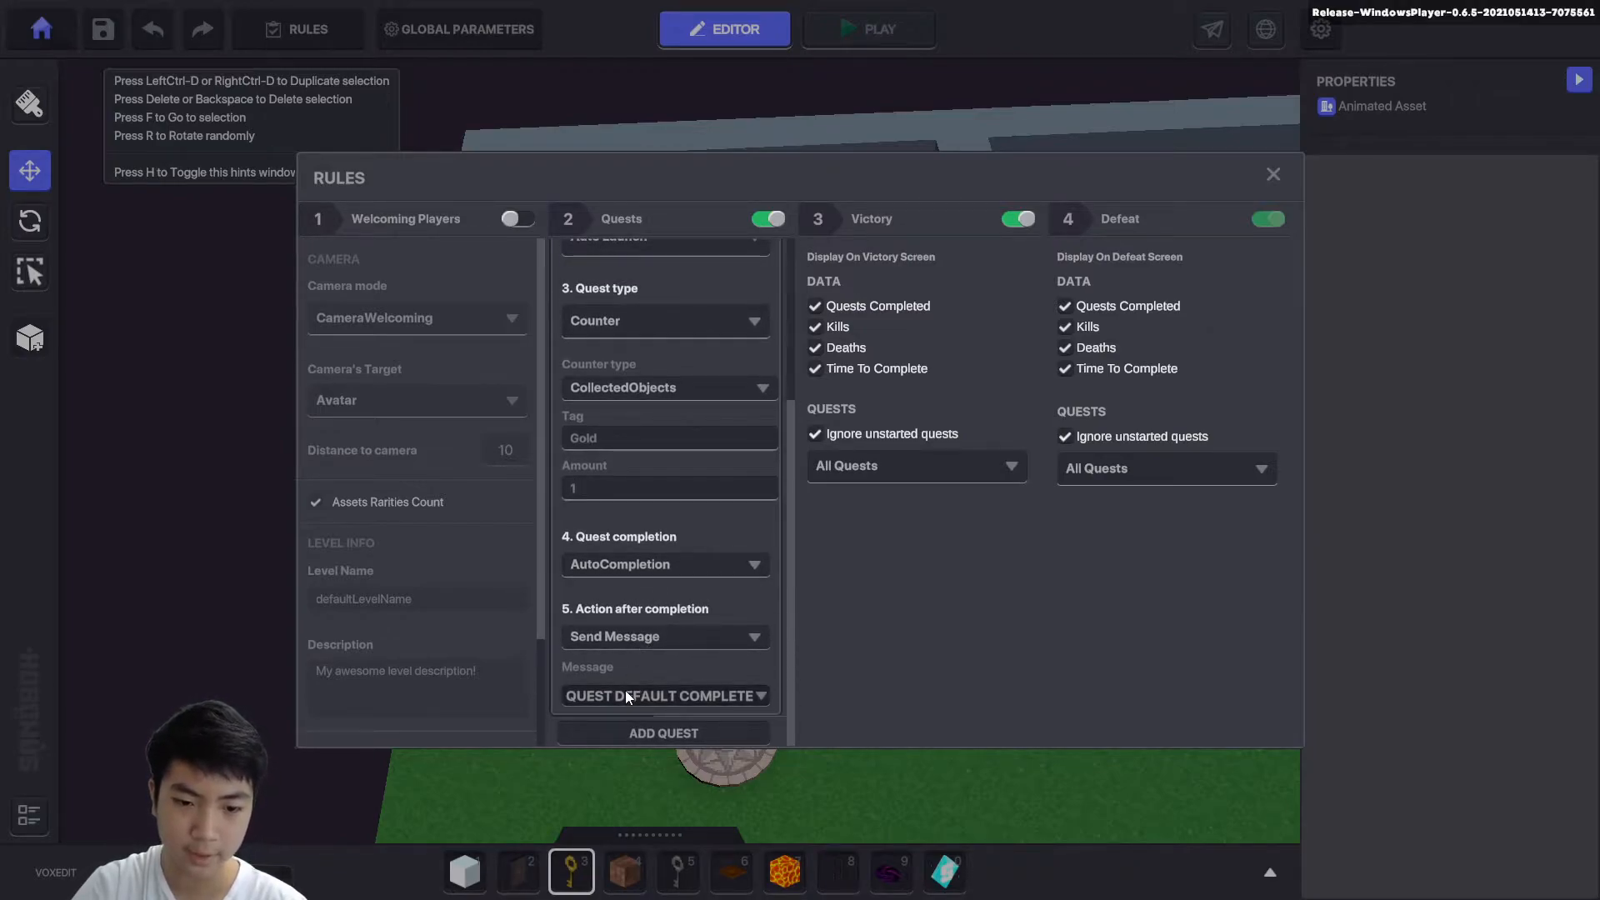
pyautogui.click(631, 692)
pyautogui.write('Ope')
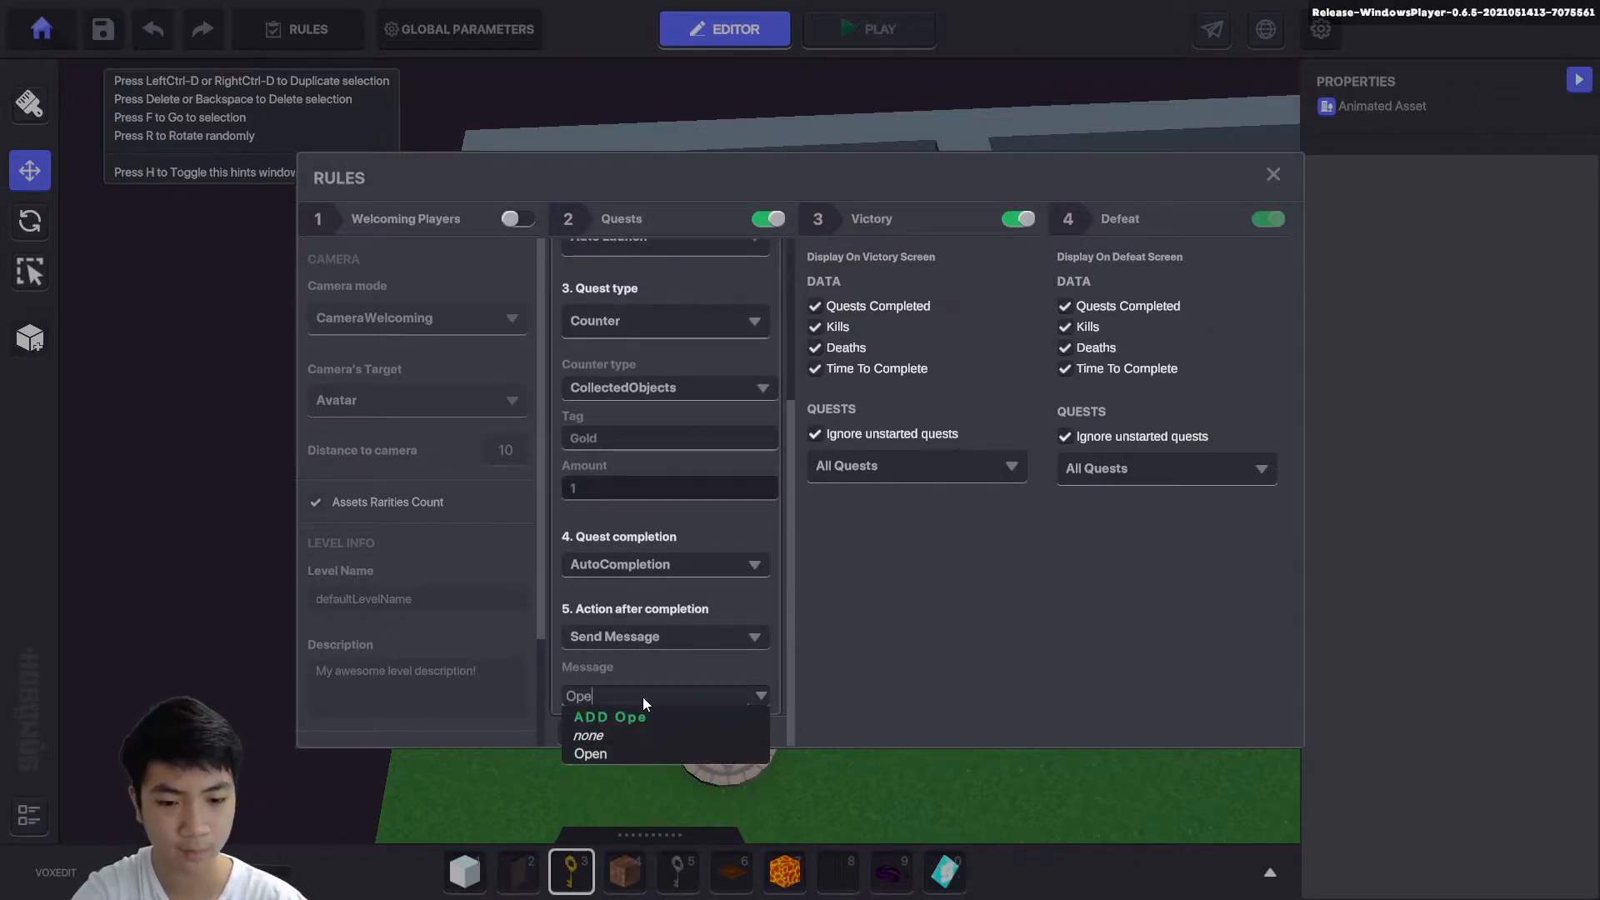
pyautogui.click(591, 755)
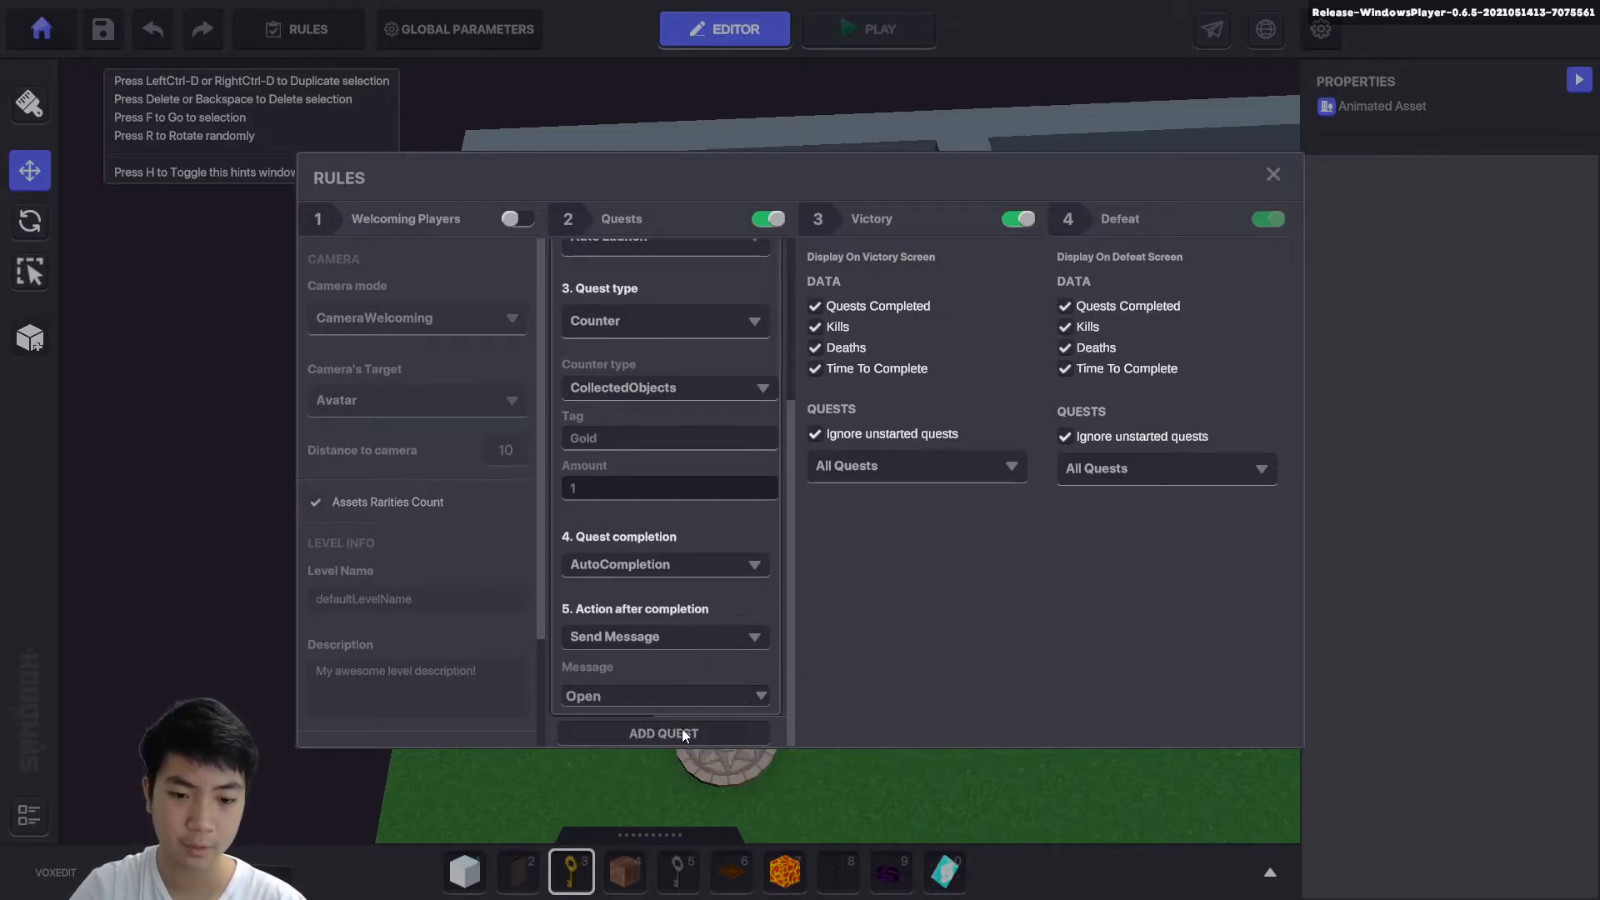
pyautogui.scroll(5, 710, 450)
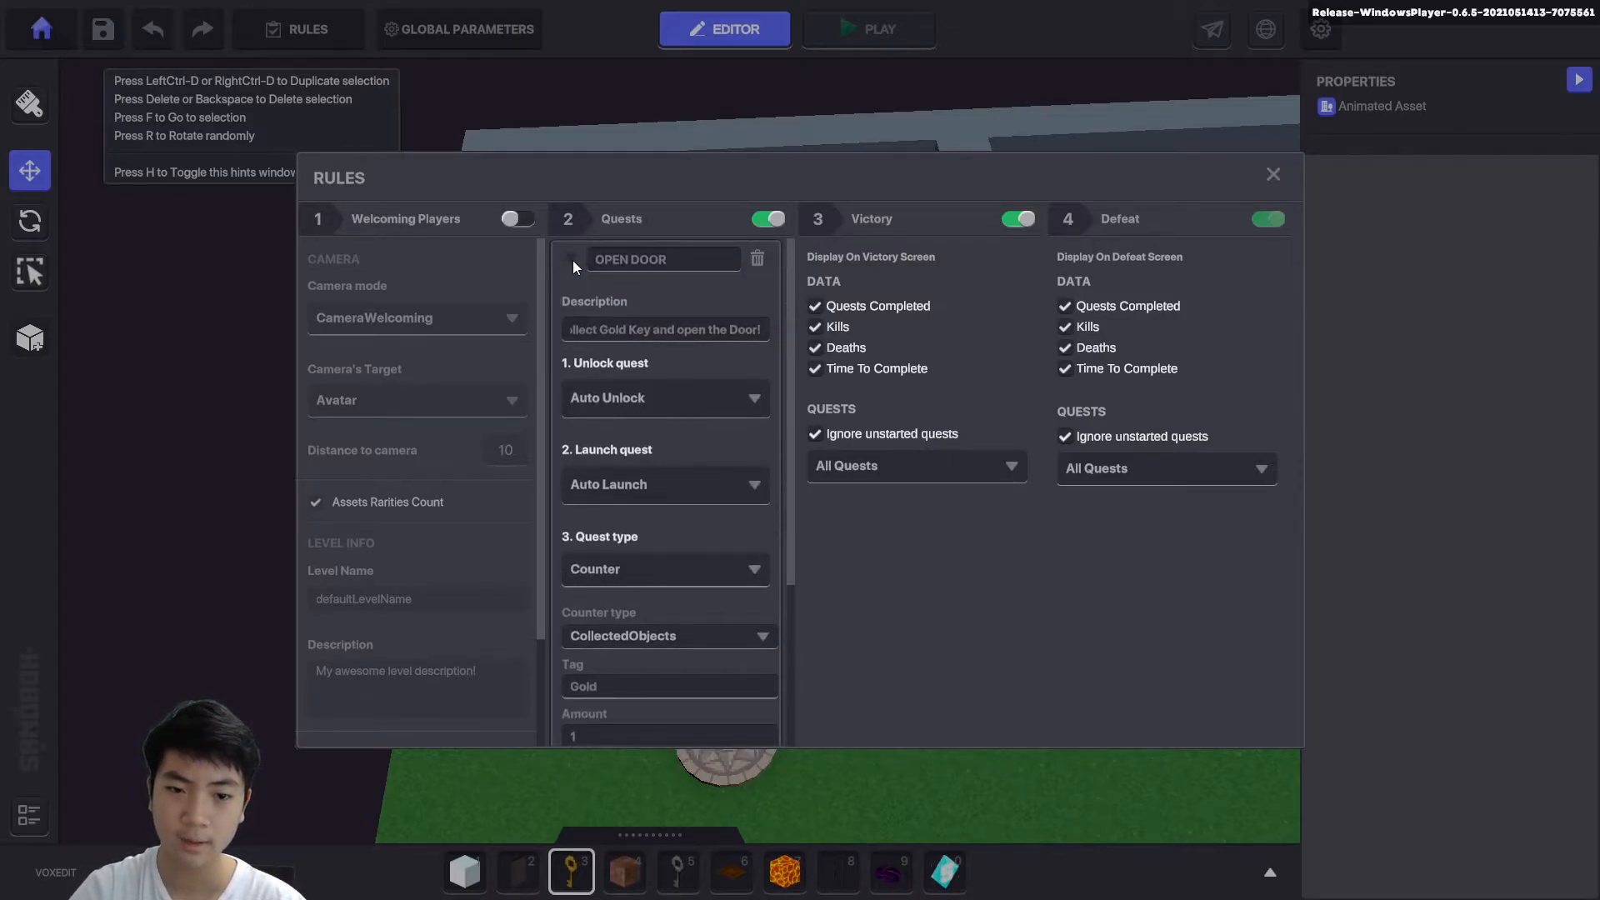
pyautogui.click(572, 260)
pyautogui.click(1271, 177)
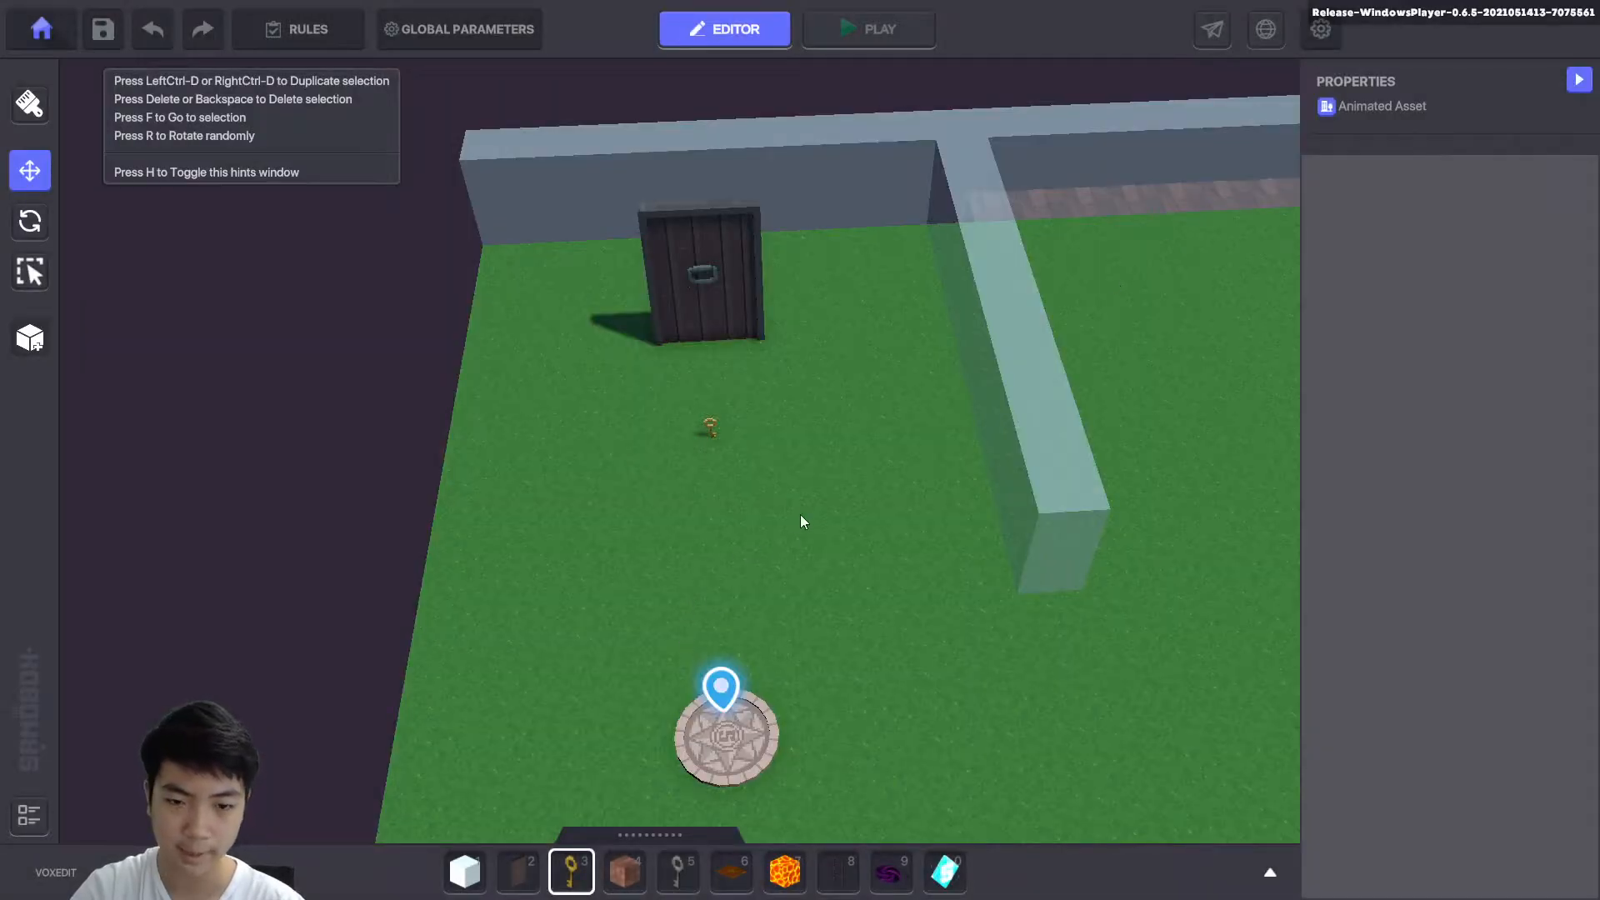
# Add the tag Gold to the Gold Key in front of the door.
pyautogui.click(710, 429)
pyautogui.click(763, 471)
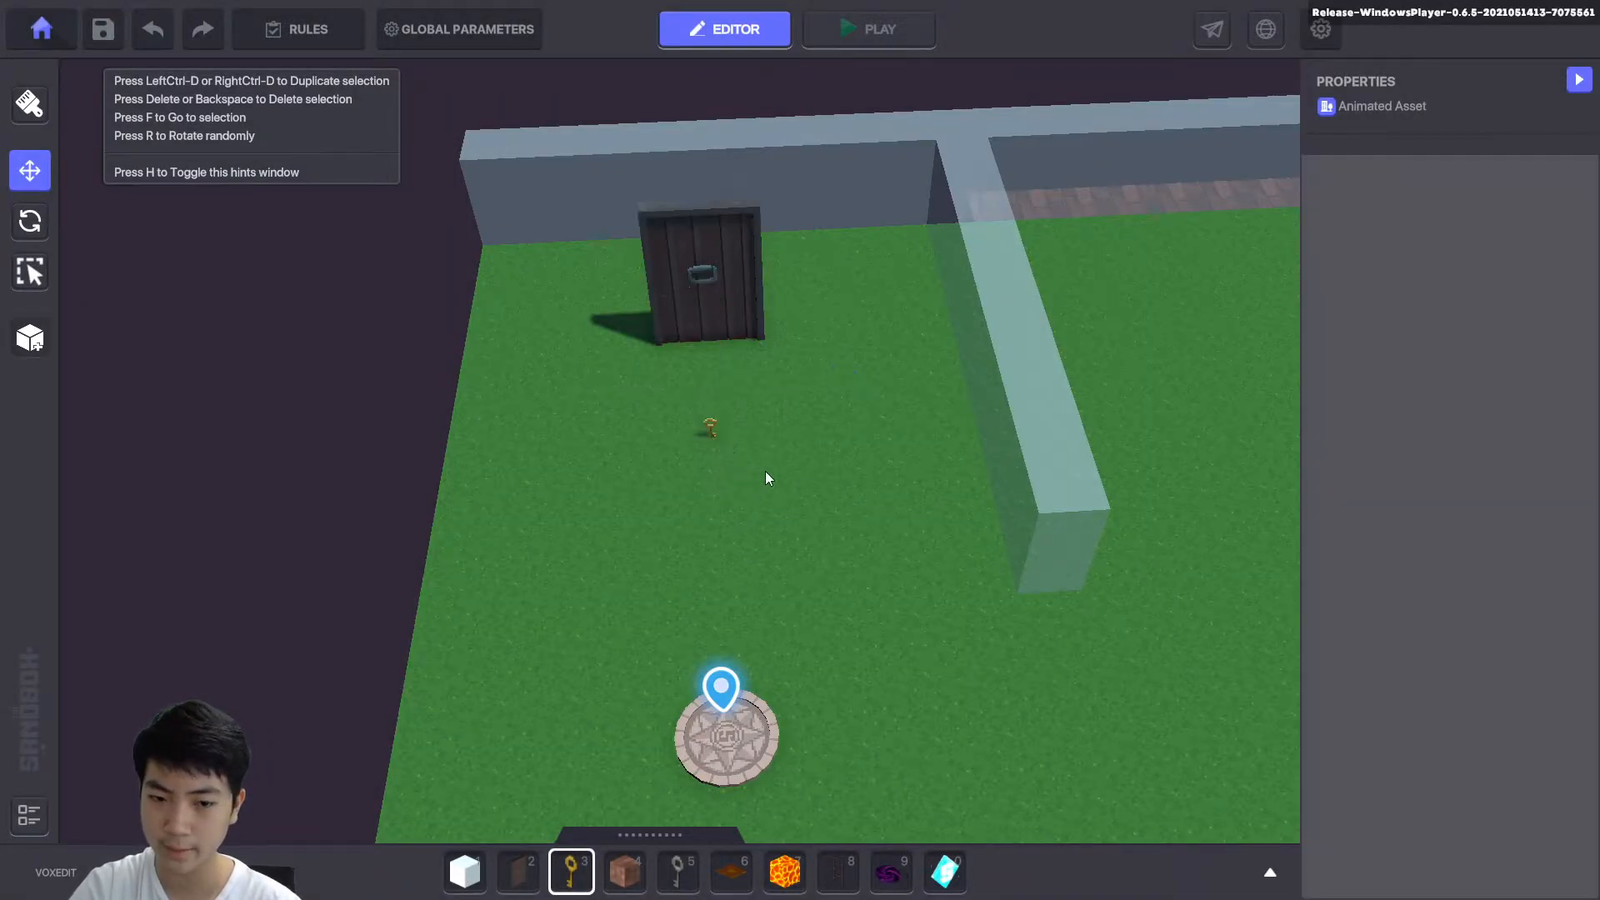
pyautogui.click(711, 429)
pyautogui.scroll(-5, 1424, 549)
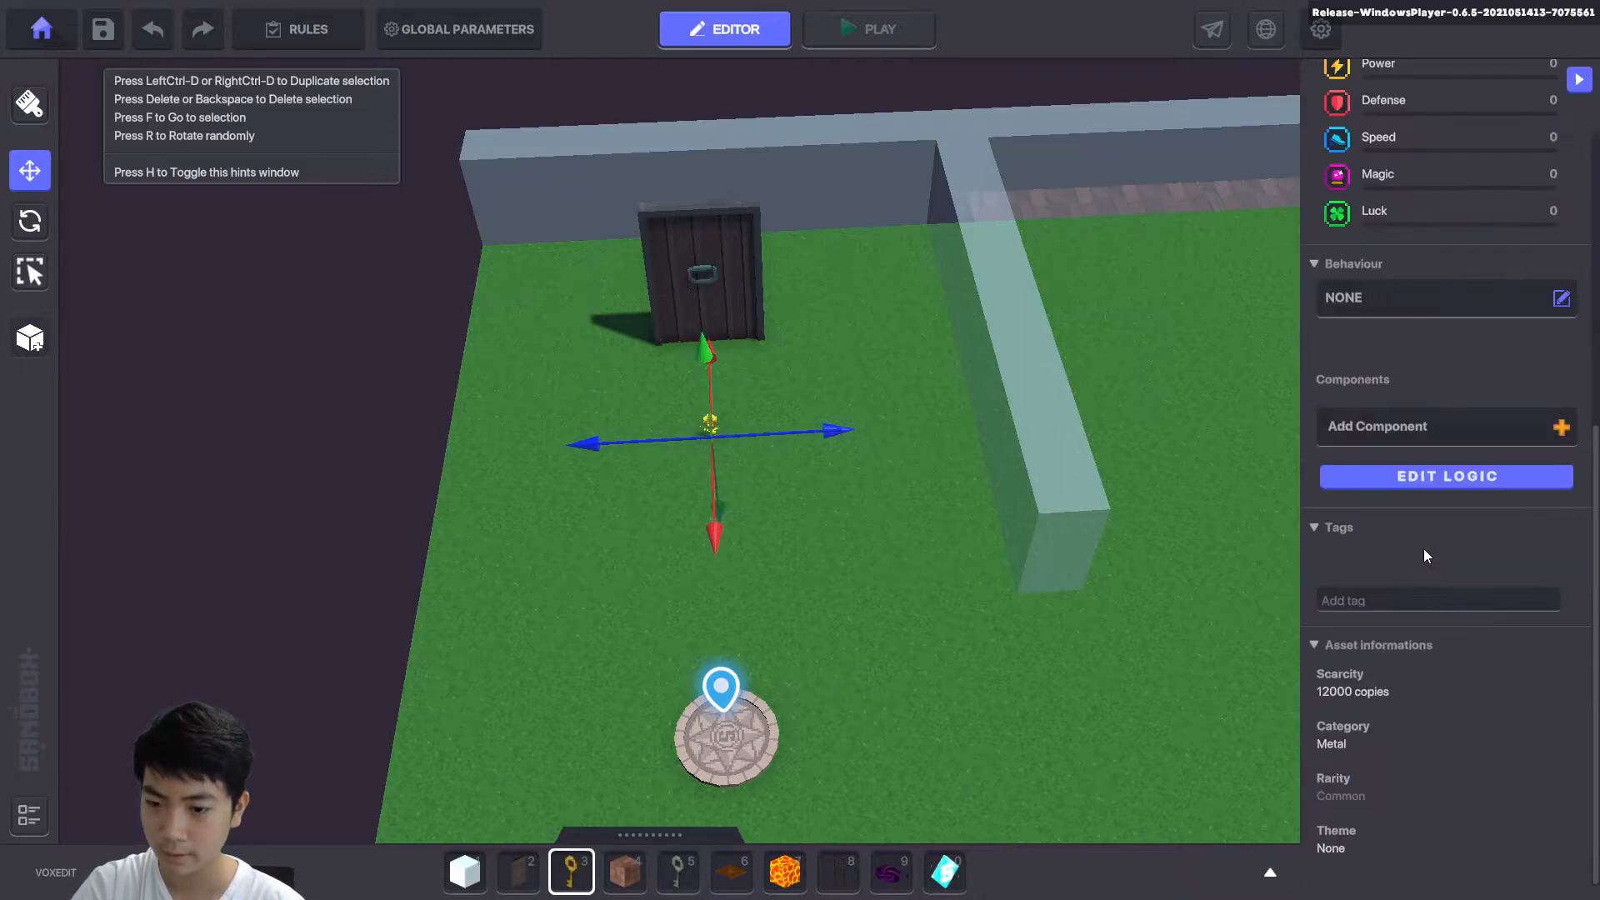
pyautogui.click(1367, 598)
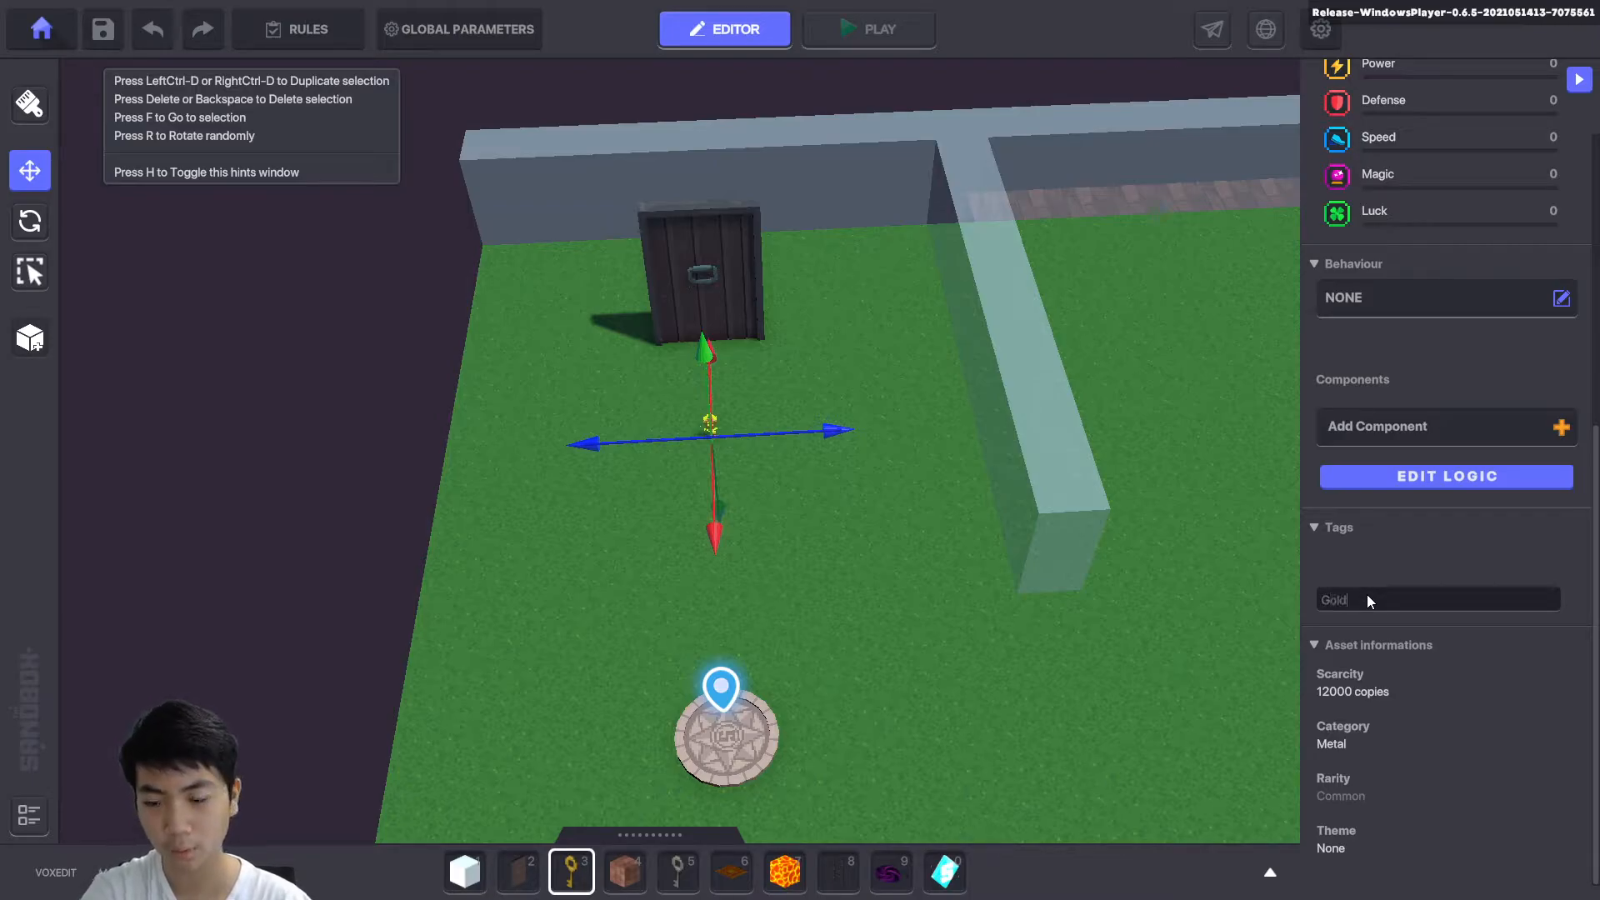
pyautogui.write('Gold')
pyautogui.press('Return')
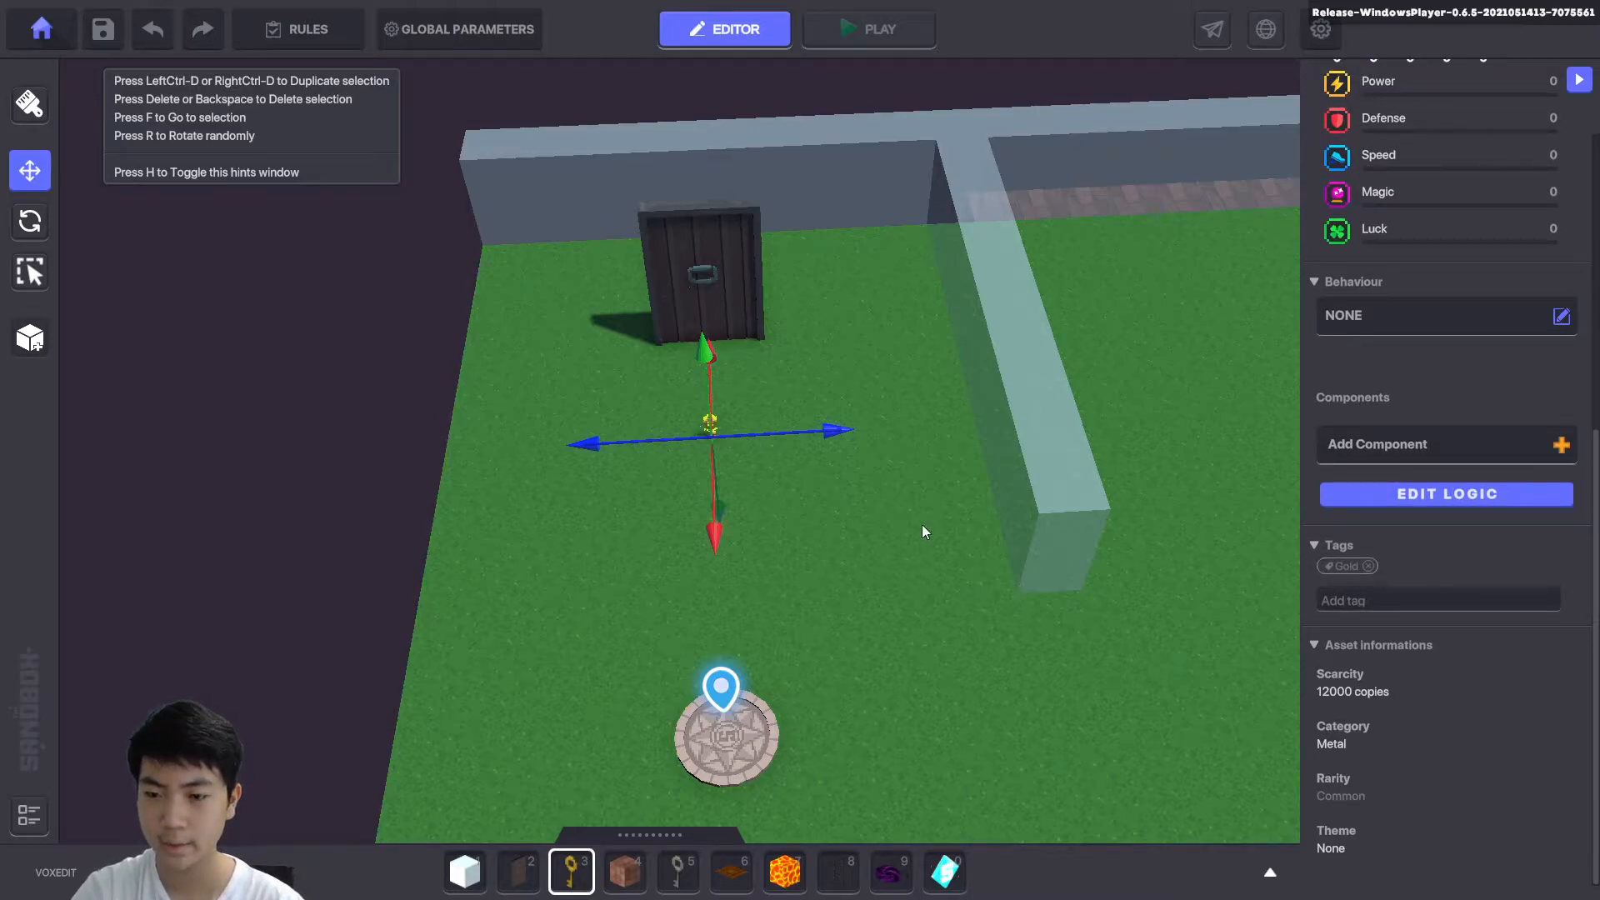
# Replace the Desert Building Door's first required message, Interact, with Open.
pyautogui.click(617, 225)
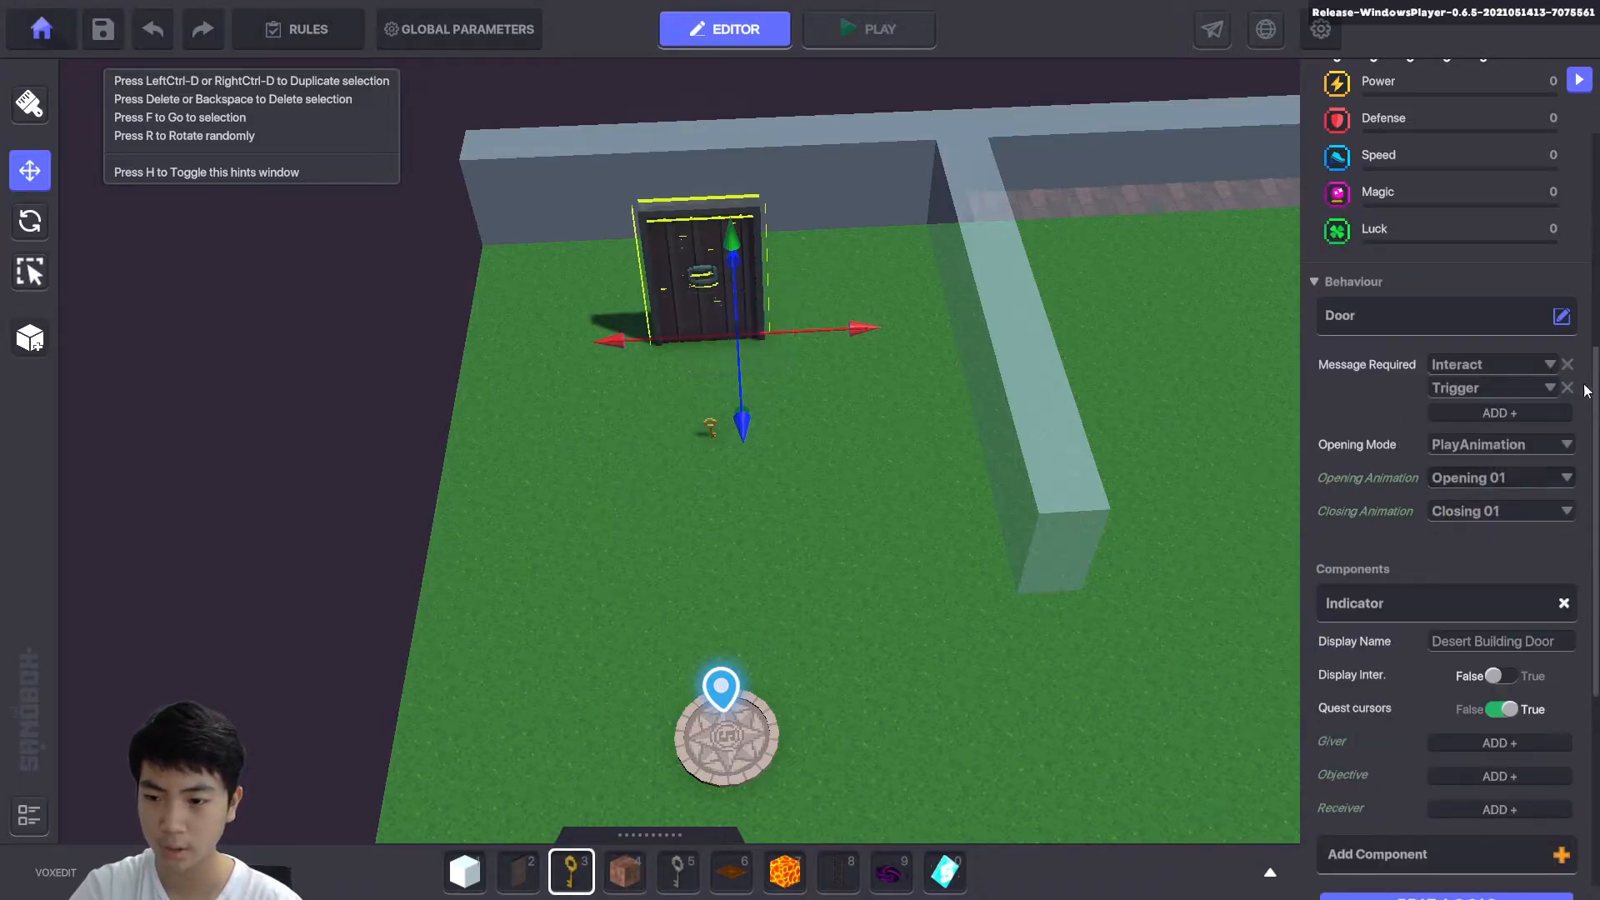
pyautogui.click(1475, 365)
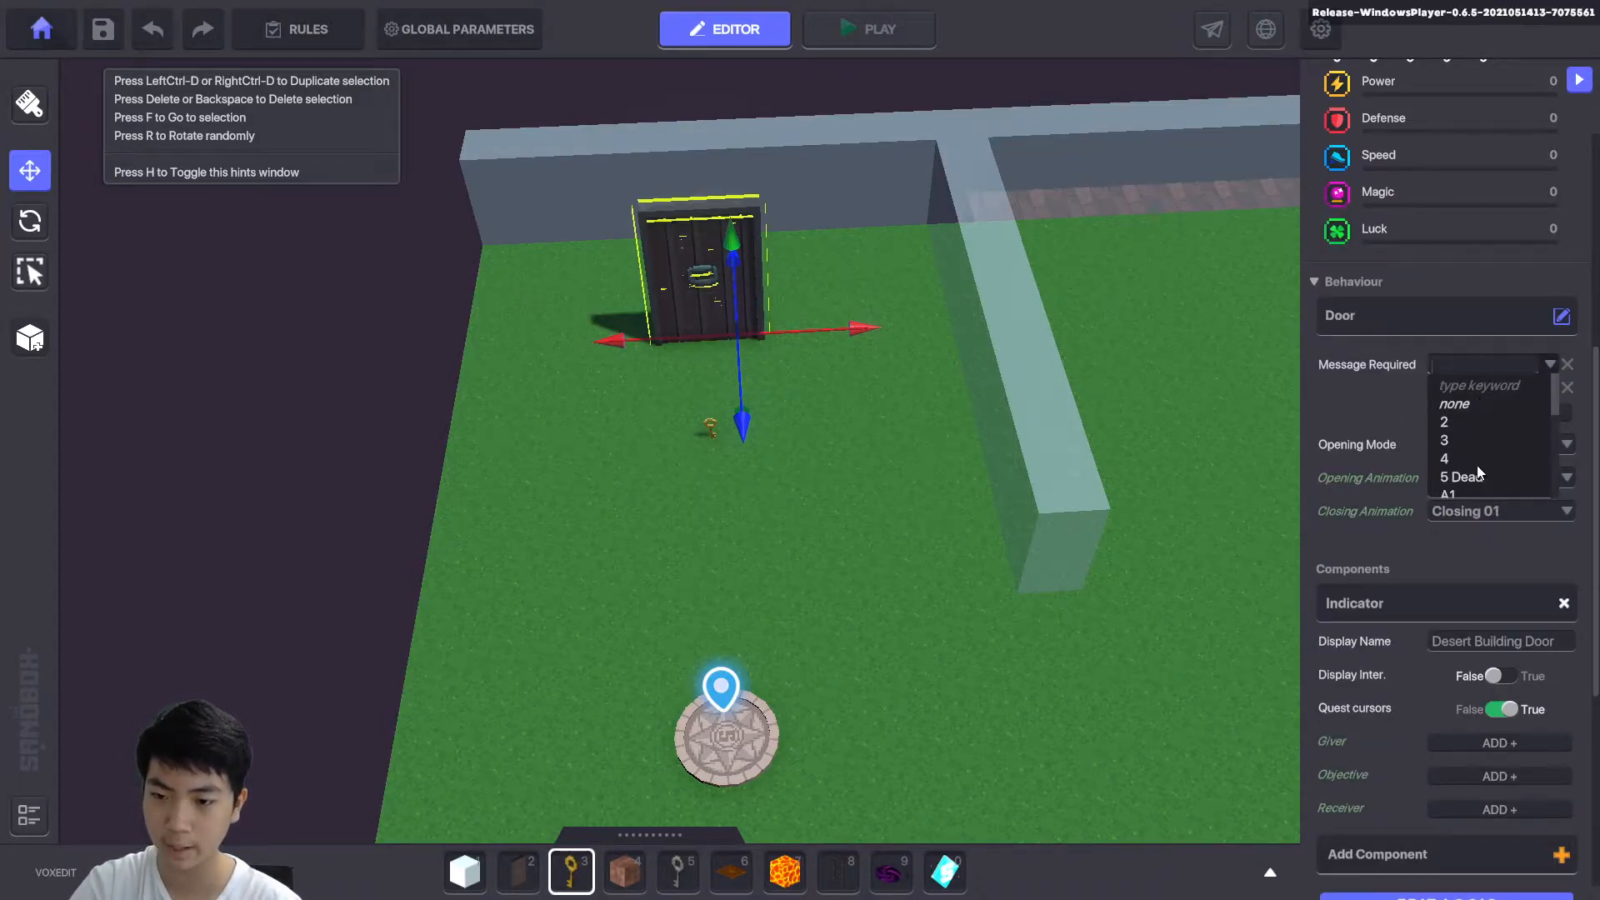
pyautogui.write('Ope')
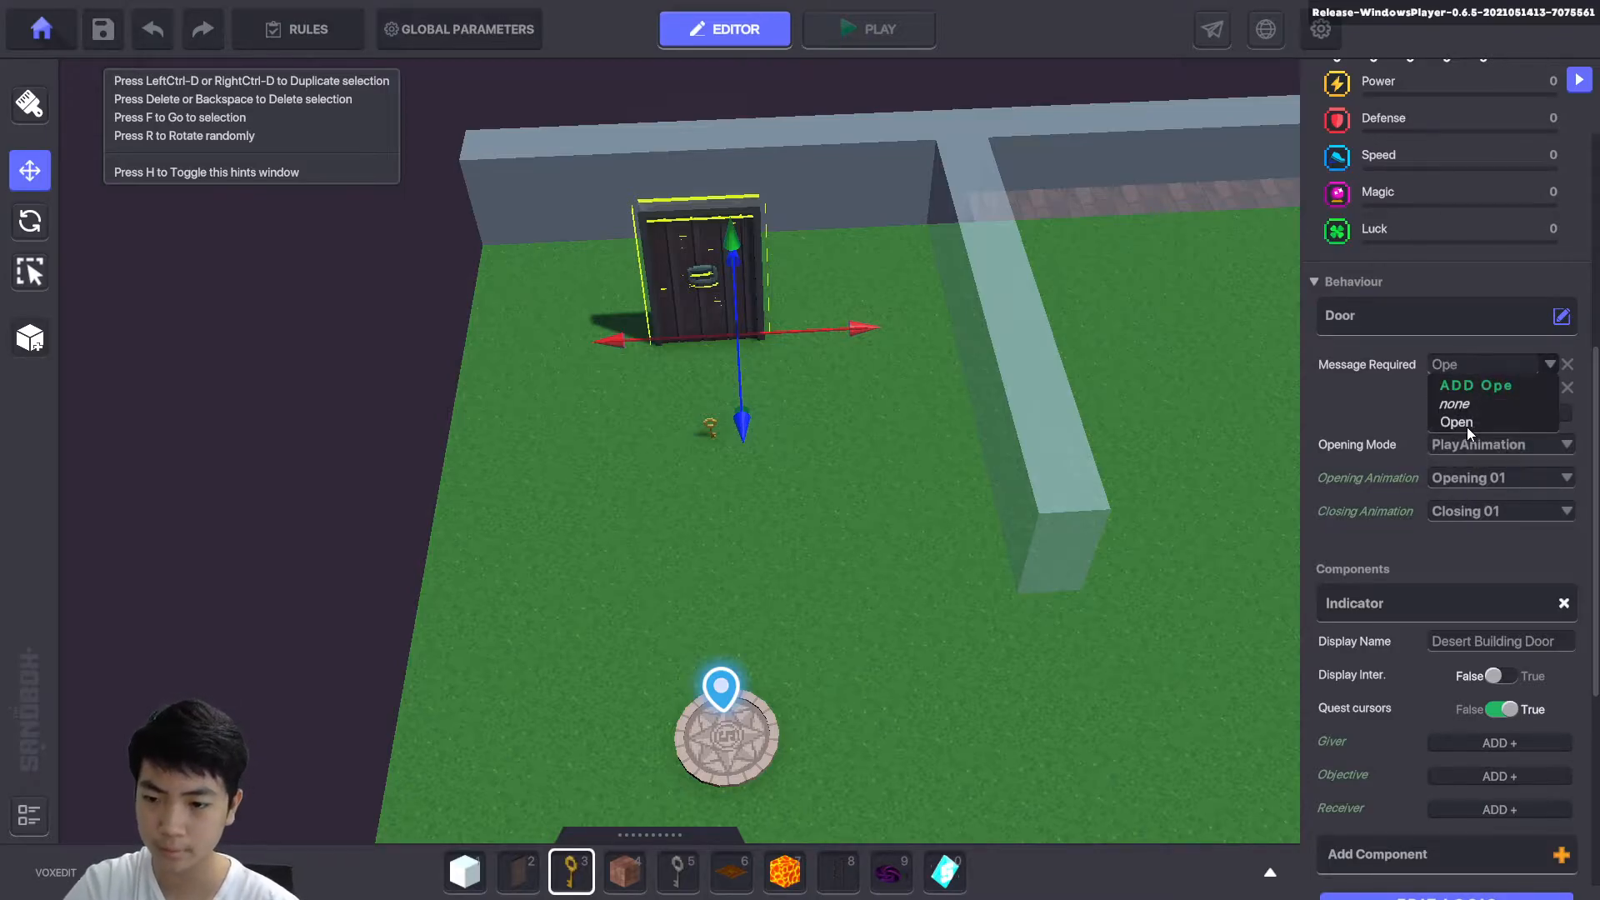
pyautogui.click(1473, 423)
# Playtest the quest by walking the avatar to the key and the door, and return to the editor.
pyautogui.press('p')
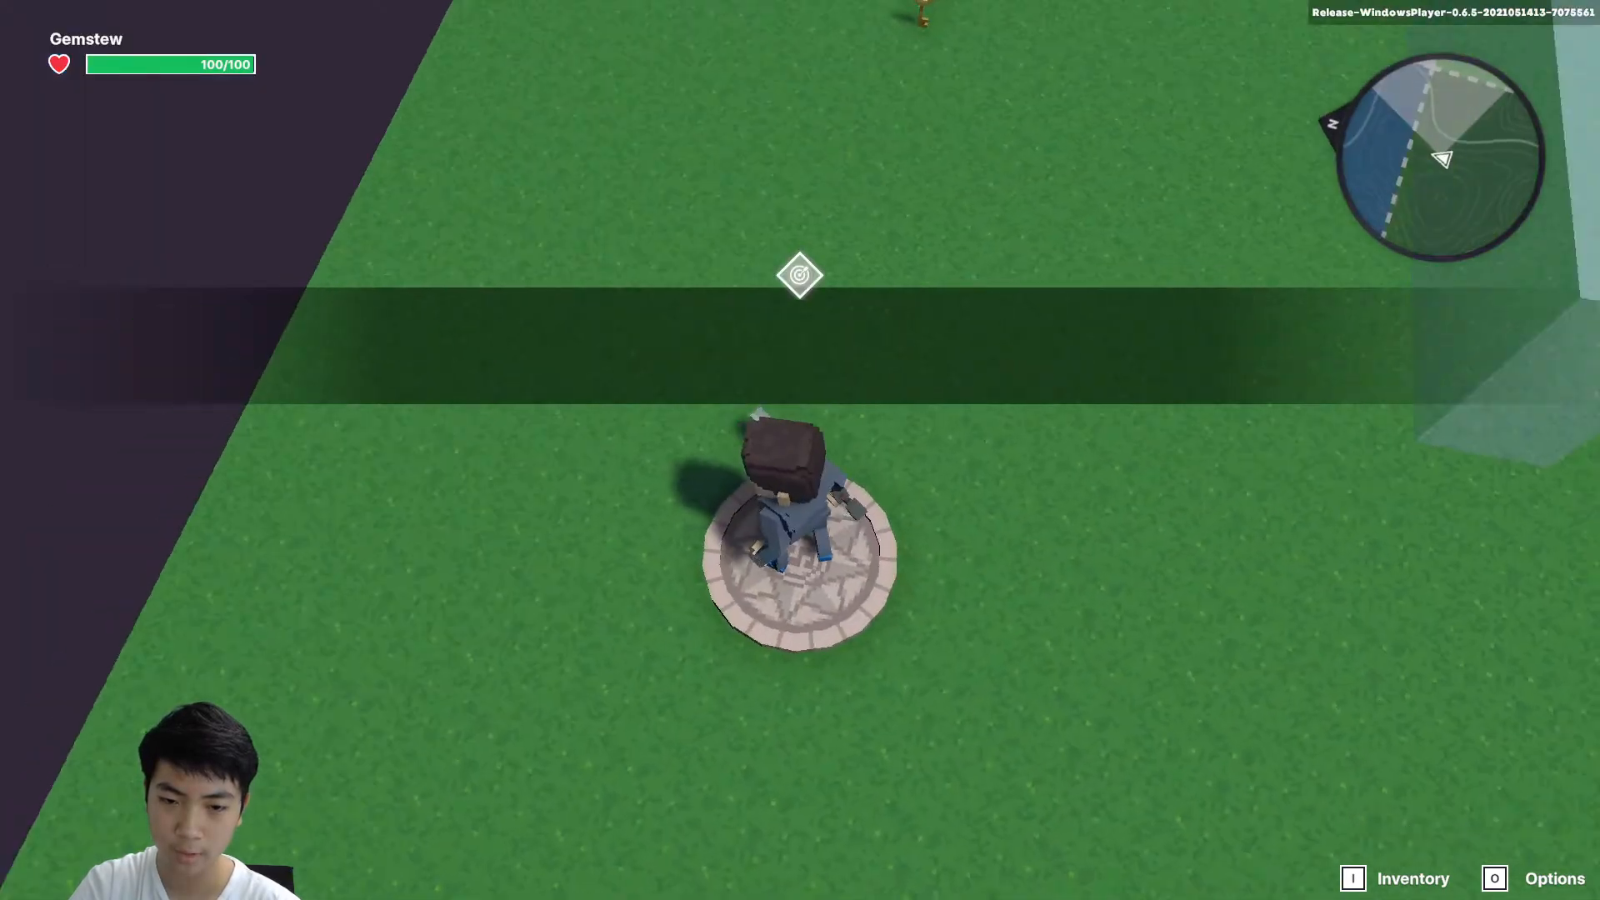
pyautogui.press('w')
pyautogui.press('d')
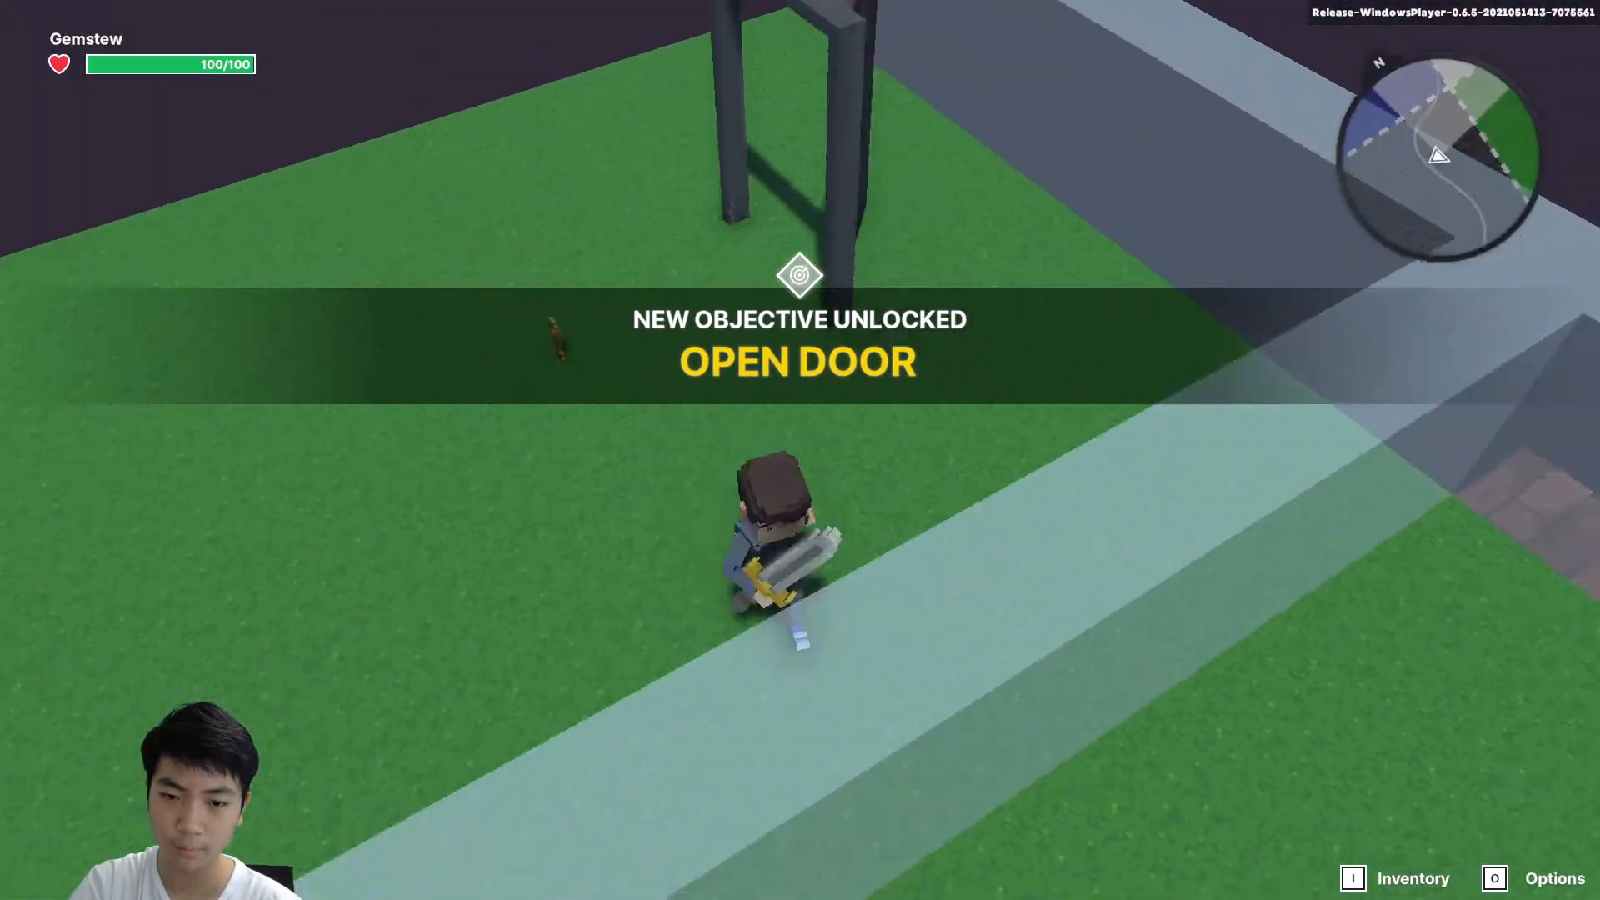
pyautogui.press('w')
pyautogui.press('a')
pyautogui.press('s')
pyautogui.press('w')
pyautogui.press('Escape')
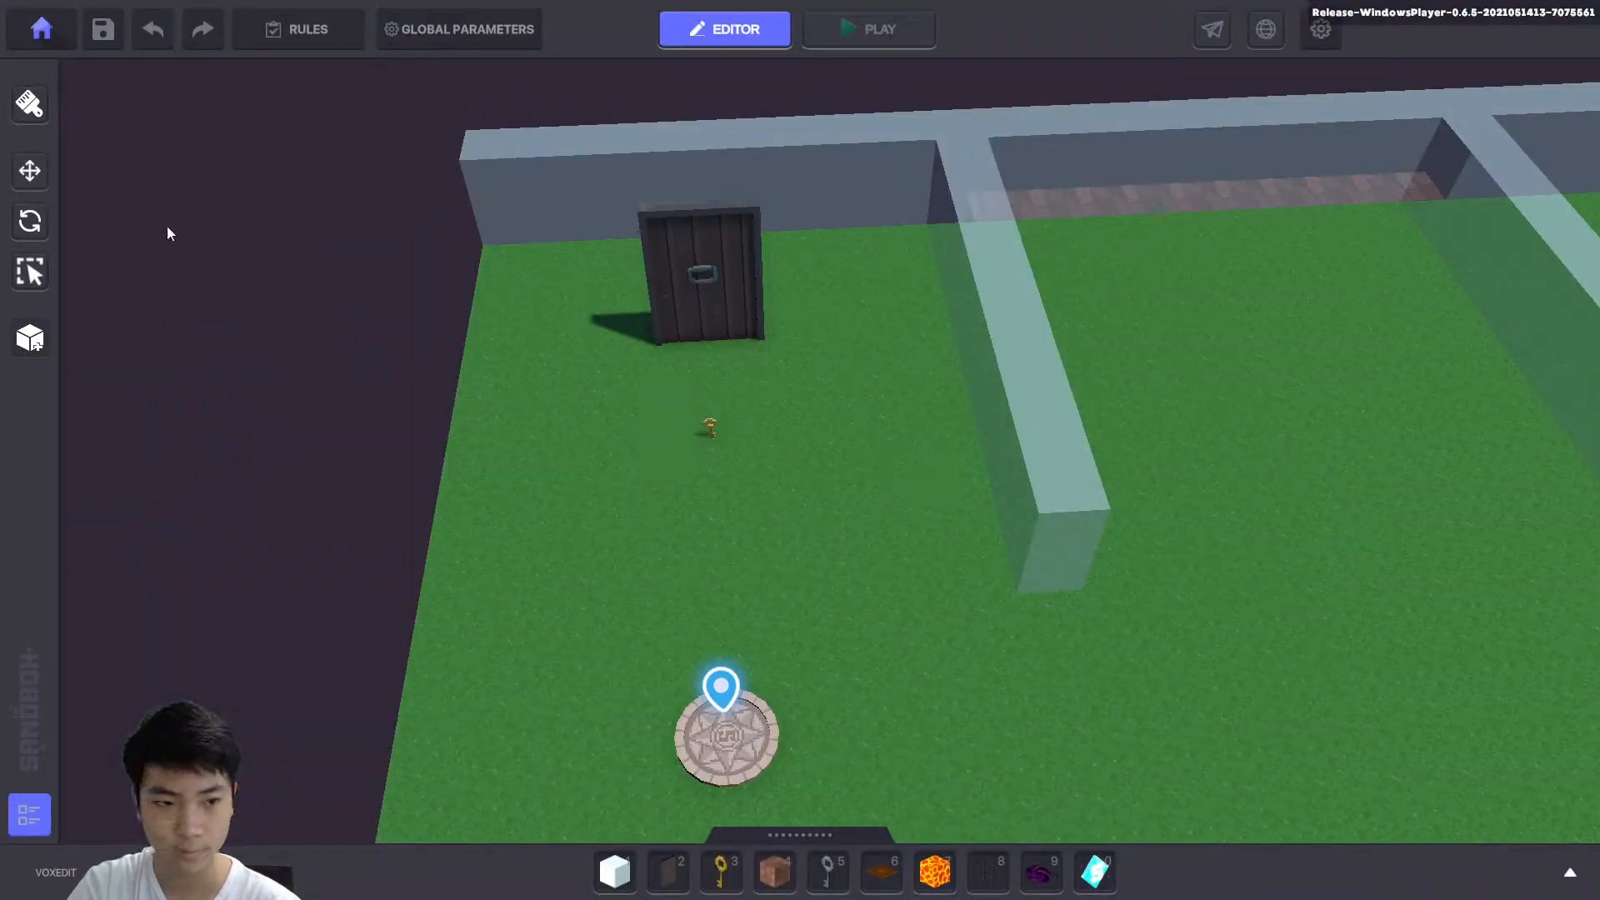
# Add a Collectible component to the Gold Key, with collision as the collect action.
pyautogui.click(29, 270)
pyautogui.moveTo(830, 433); pyautogui.dragTo(559, 378)
pyautogui.moveTo(658, 404); pyautogui.dragTo(785, 483)
pyautogui.scroll(-3, 1379, 527)
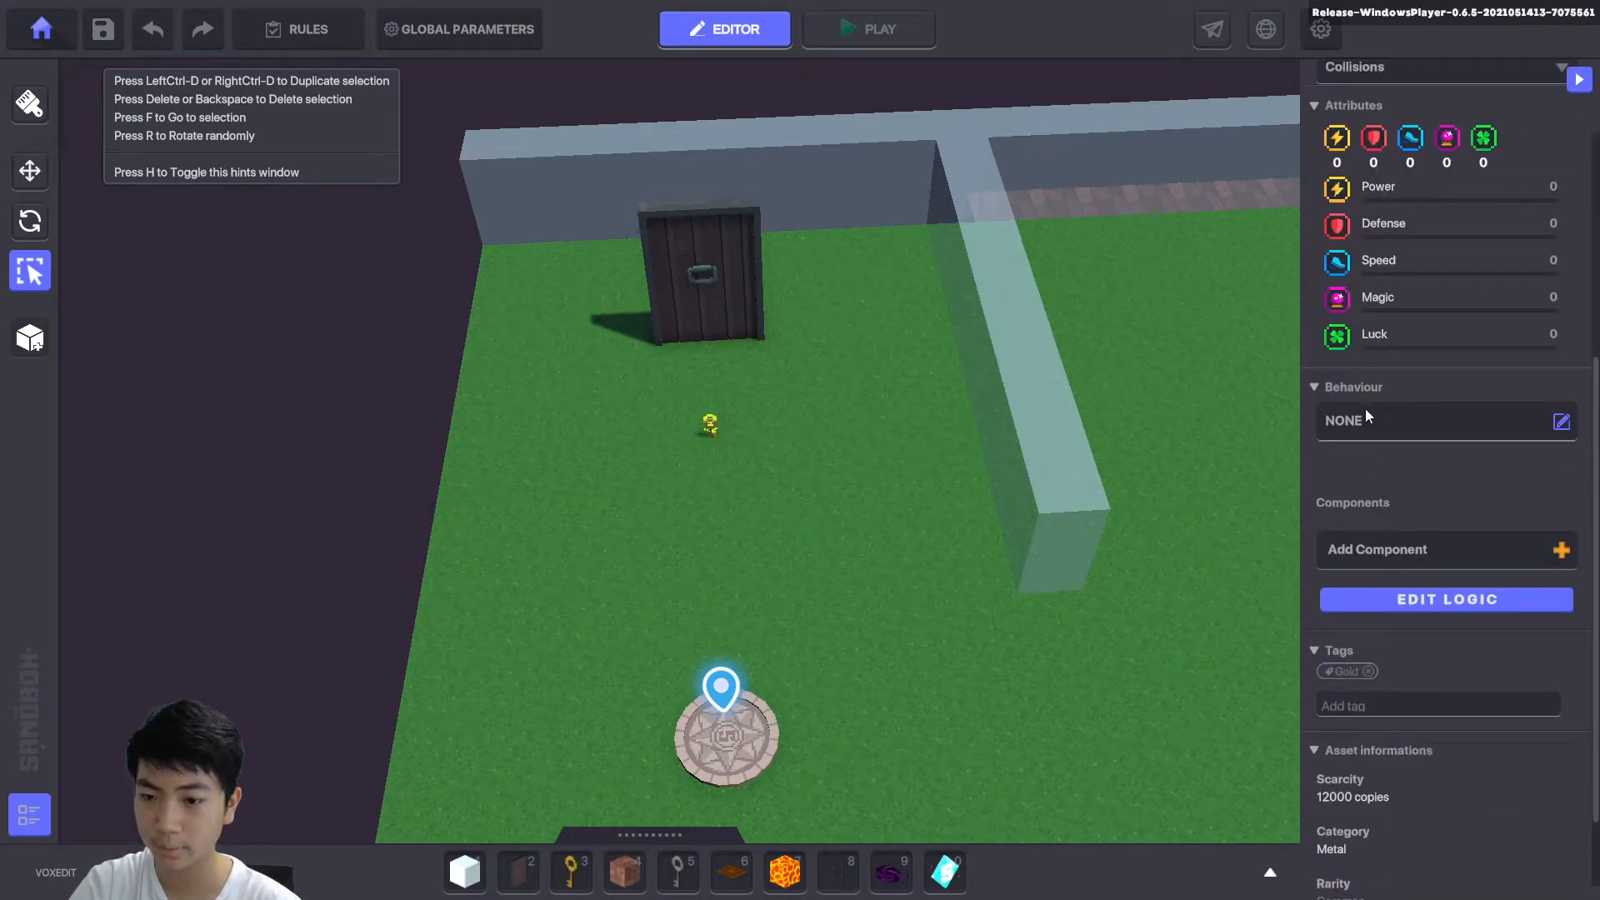
pyautogui.click(1438, 558)
pyautogui.click(722, 392)
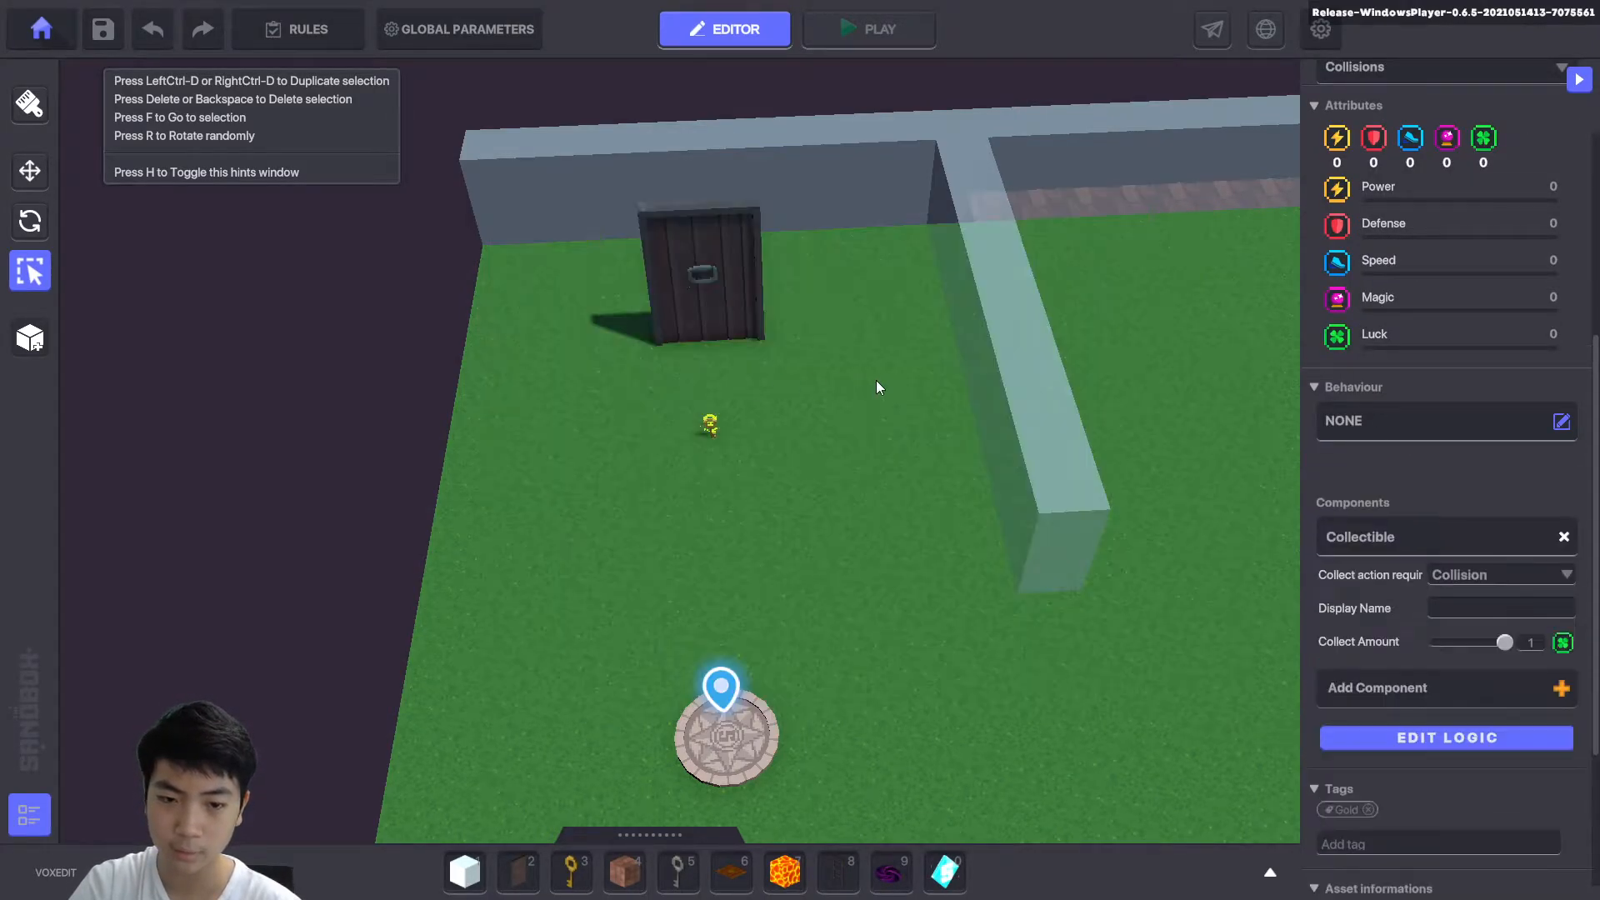
# Playtest collecting the Gold Key and passing the door, and return to the editor.
pyautogui.press('p')
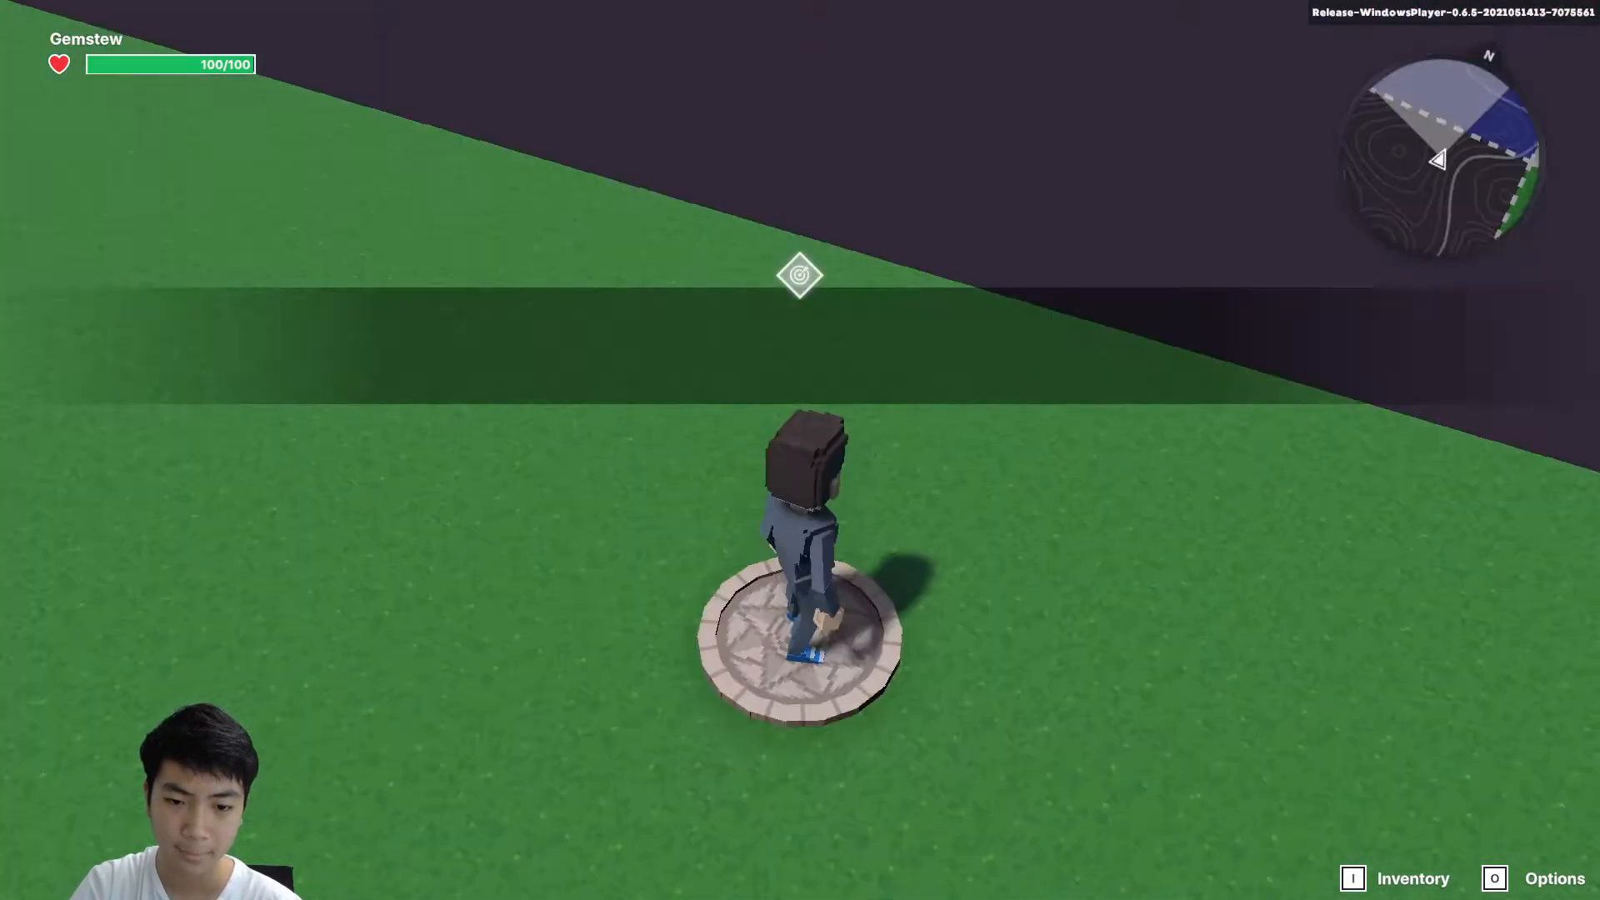
pyautogui.press('w')
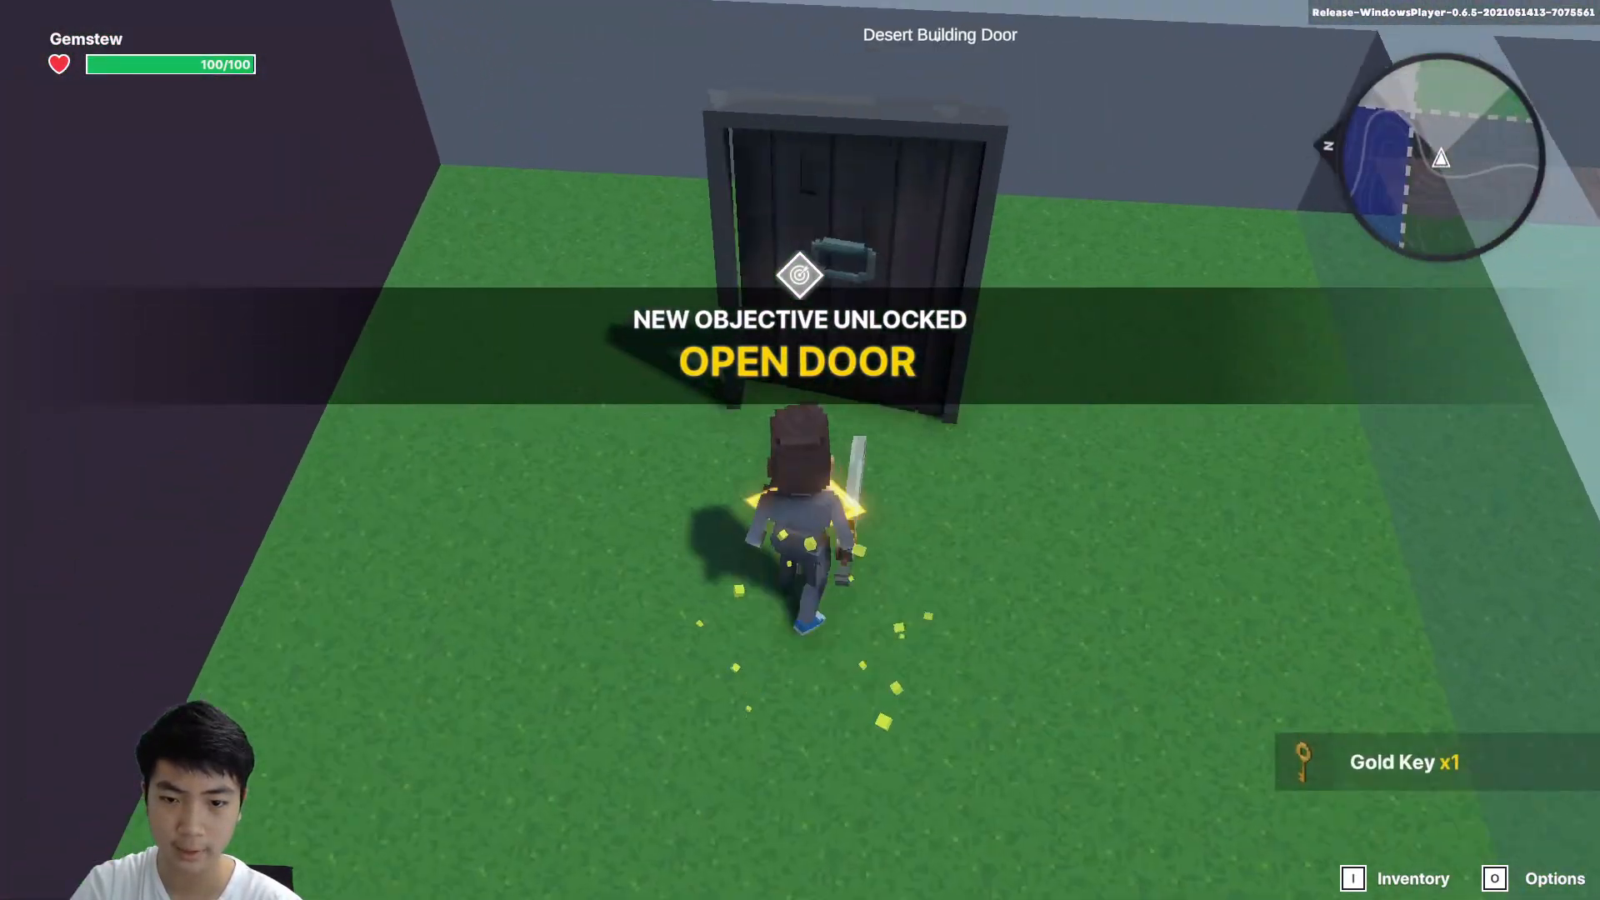
pyautogui.press('w')
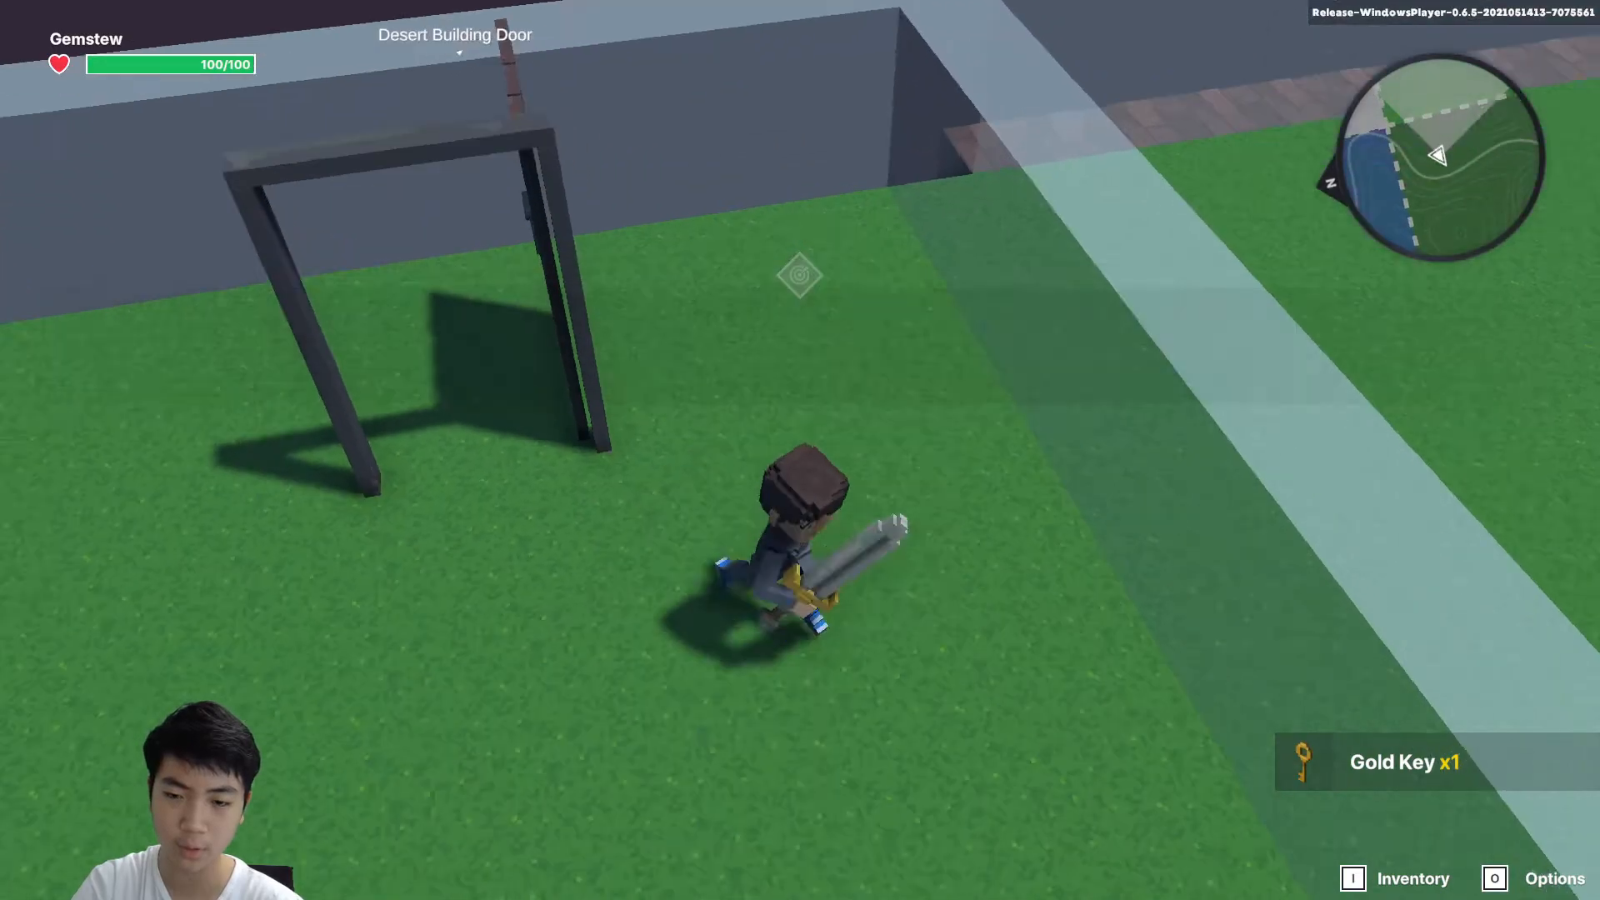
pyautogui.press('p')
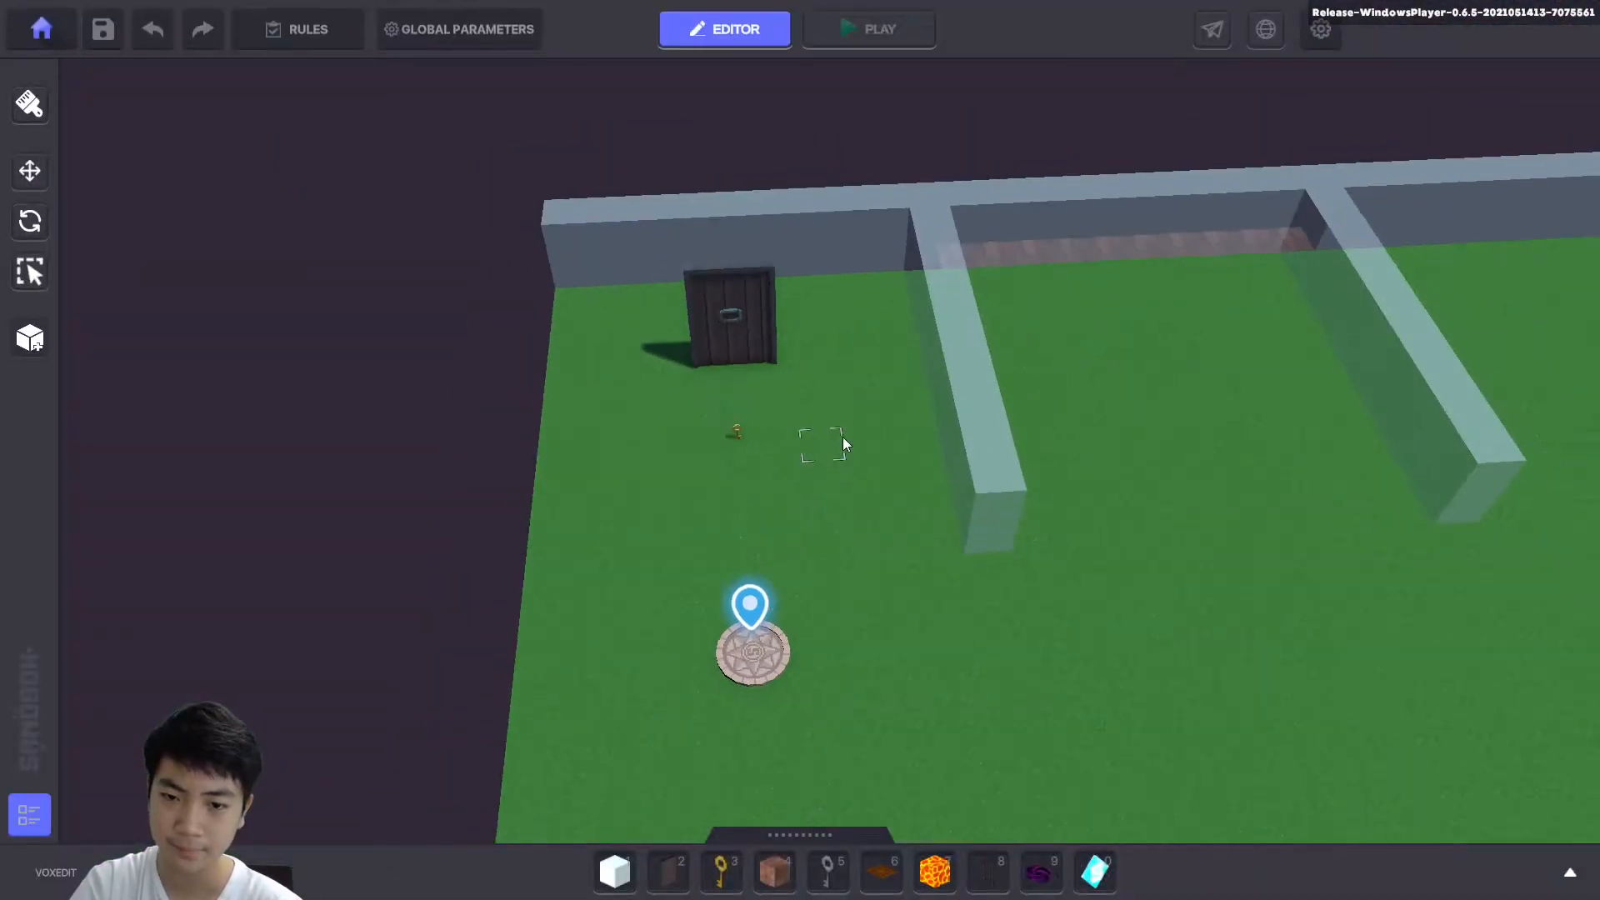
# Place a Desert Carpet Orange on the grass in the second walled section, at about X 87, Z 81.
pyautogui.press('d')
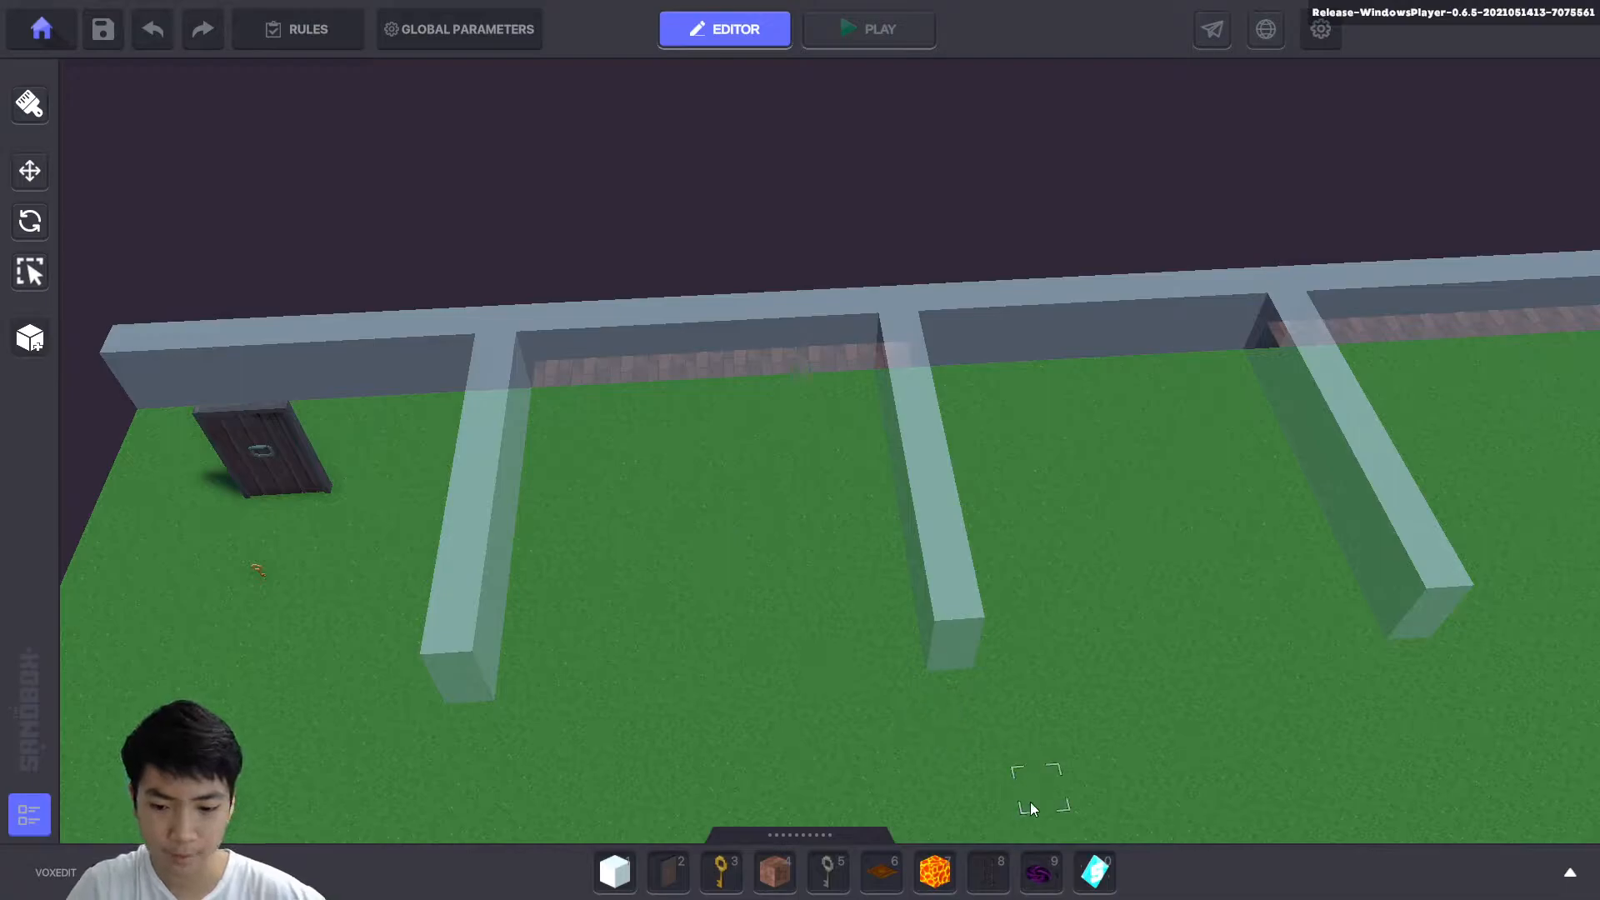
pyautogui.click(882, 872)
pyautogui.click(707, 662)
pyautogui.moveTo(707, 661); pyautogui.dragTo(710, 612)
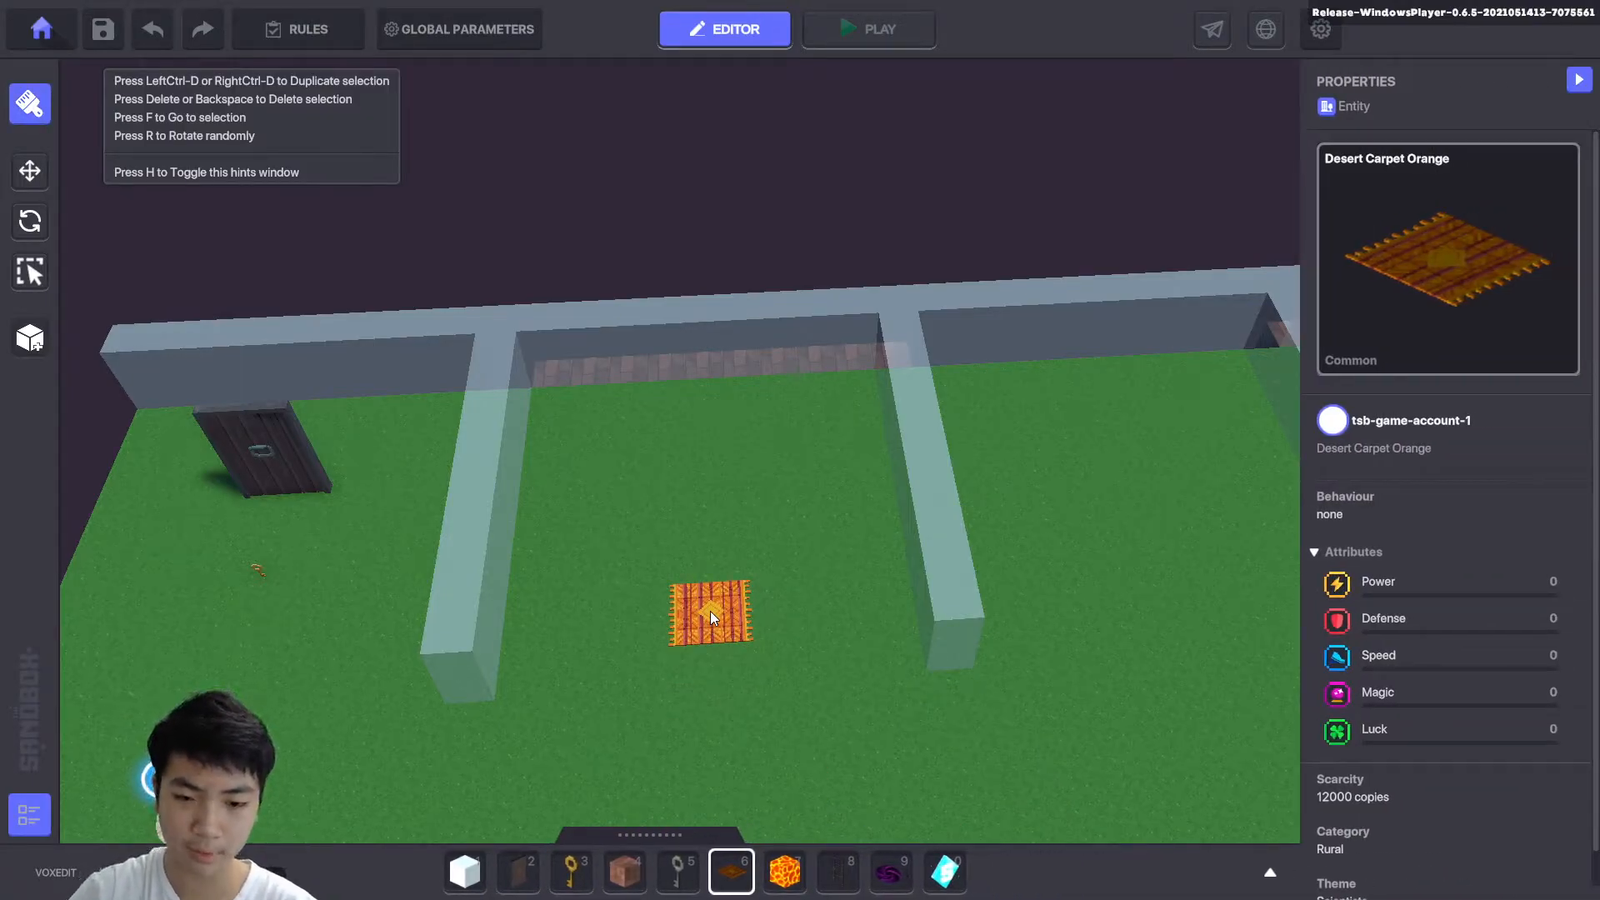
pyautogui.hotkey('ctrl', 'd')
pyautogui.press('f')
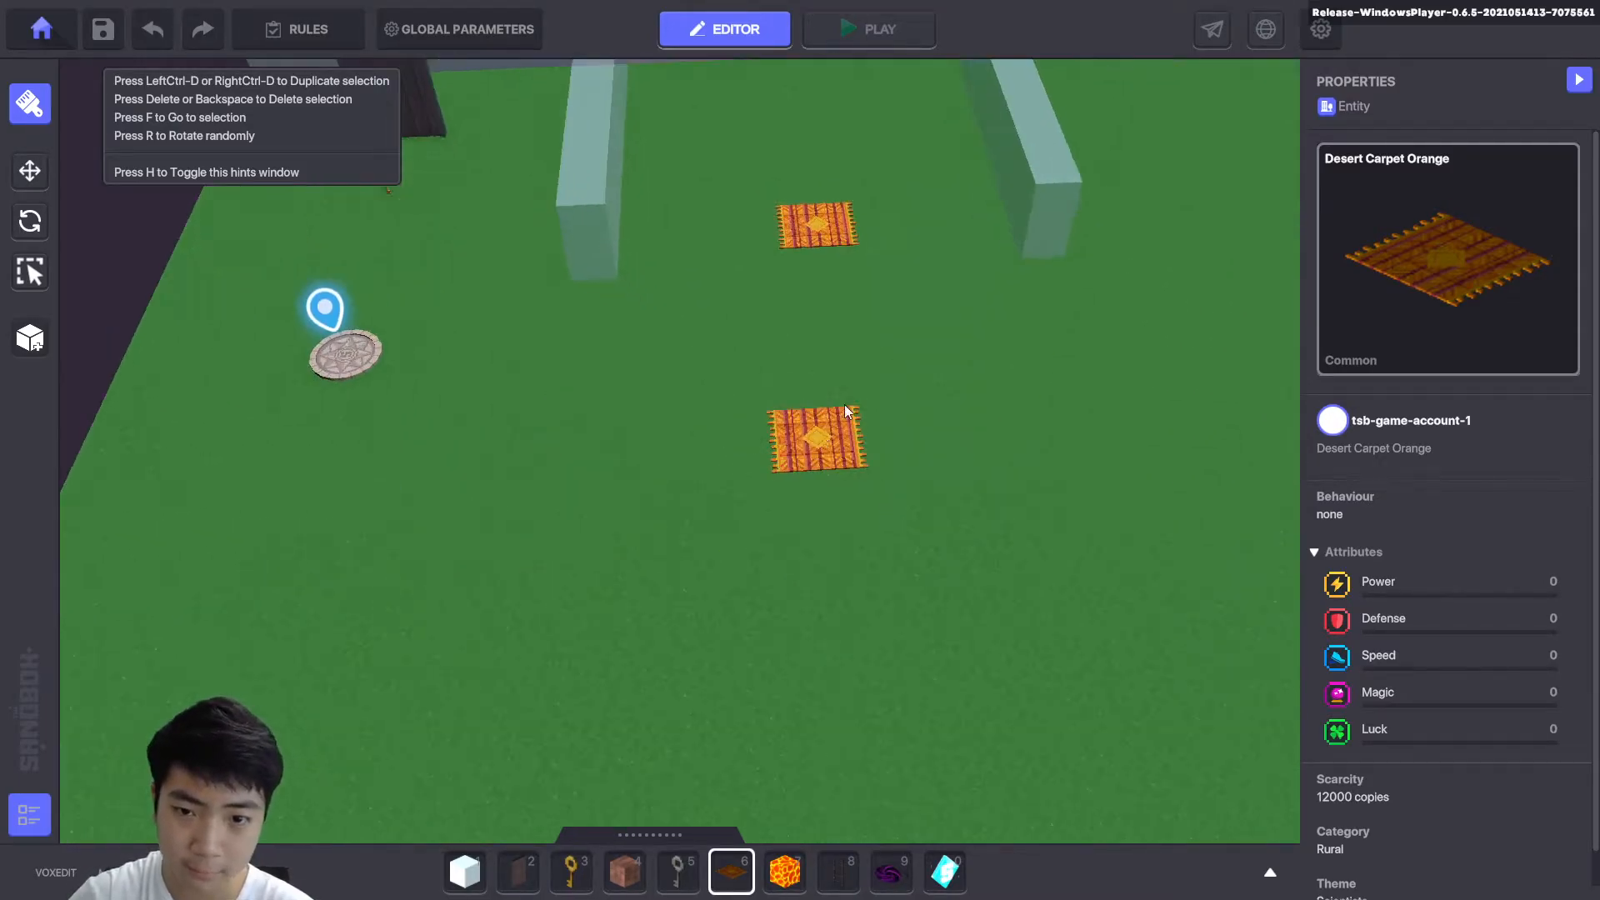
pyautogui.scroll(-5, 832, 417)
pyautogui.press('Delete')
pyautogui.click(358, 373)
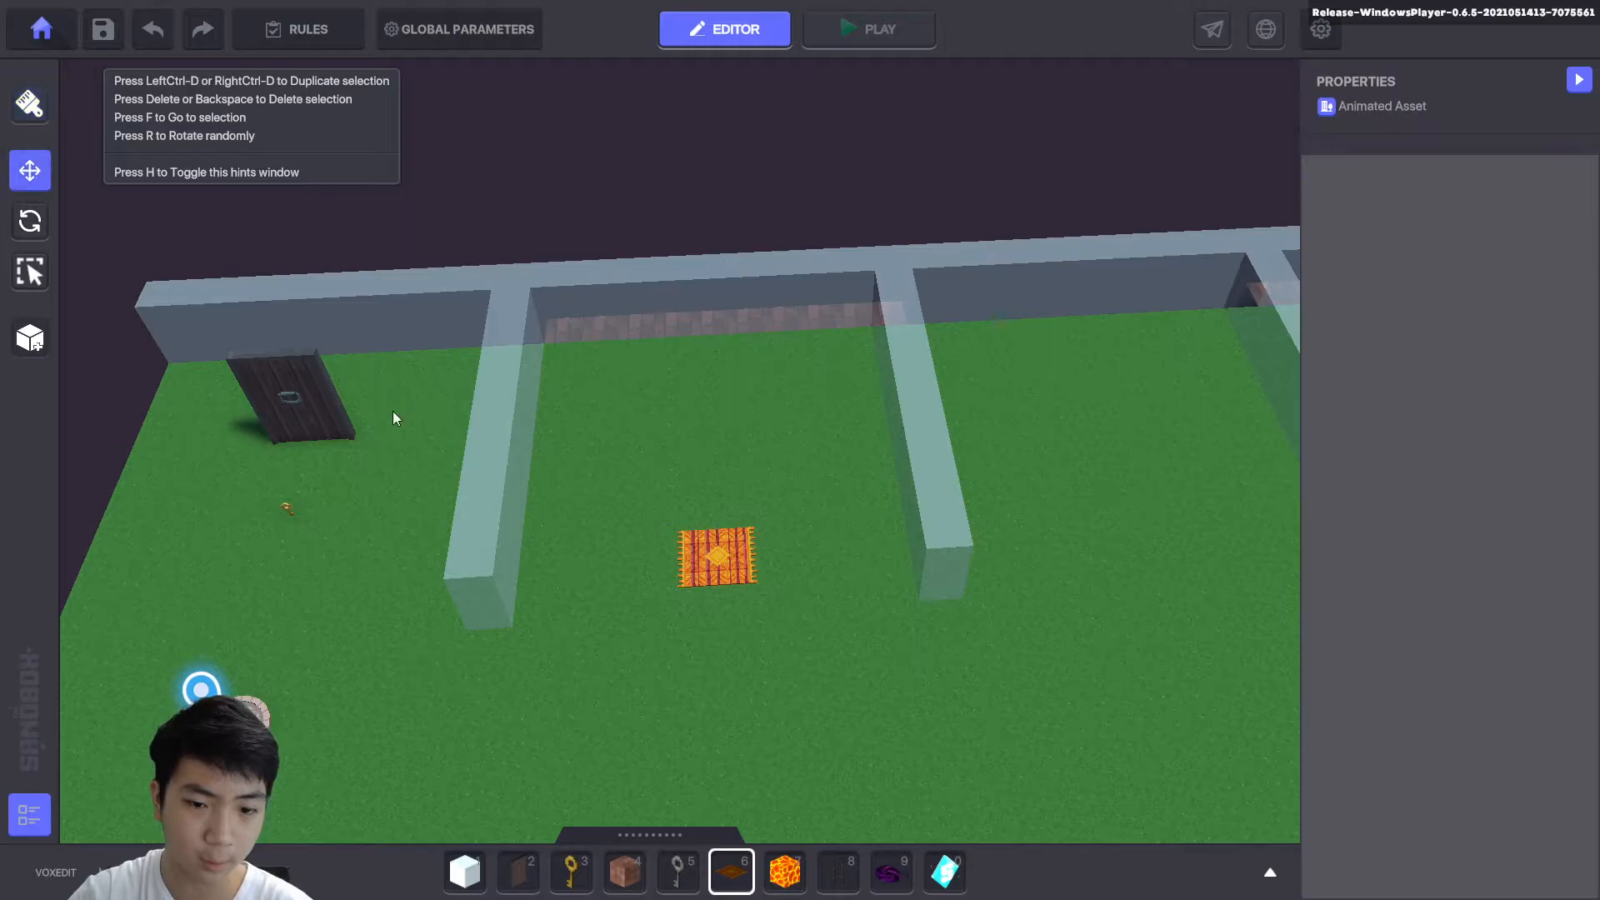
# Raise the Desert Carpet Orange on the vertical axis so that it hovers slightly above the grass.
pyautogui.click(718, 583)
pyautogui.moveTo(707, 483); pyautogui.dragTo(686, 417)
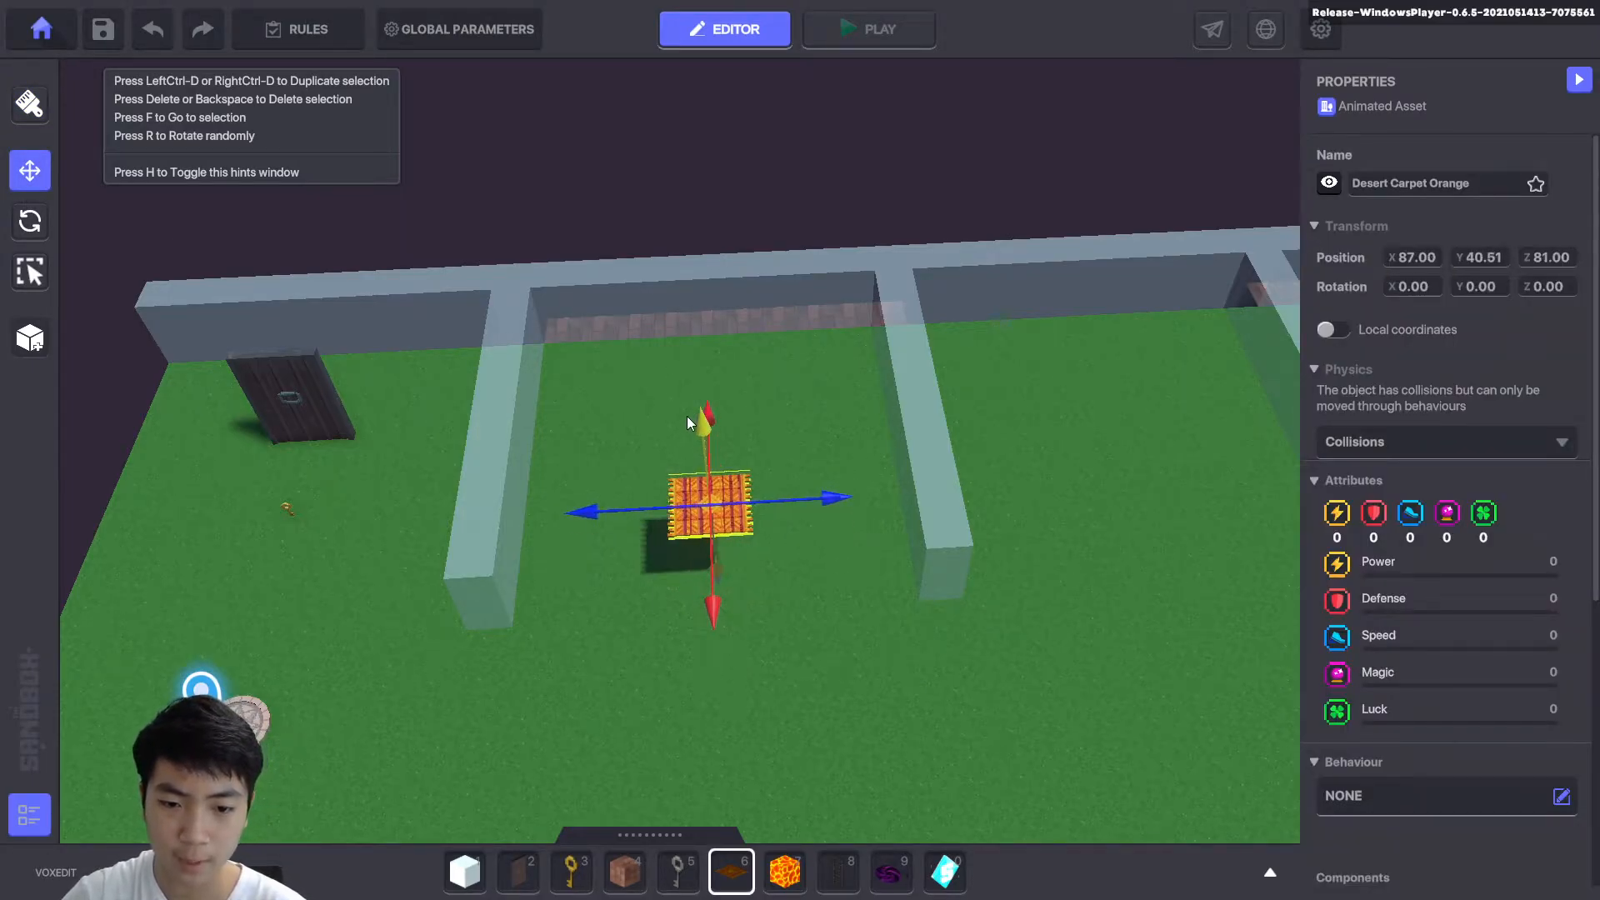
pyautogui.moveTo(793, 520); pyautogui.dragTo(732, 487, button='right')
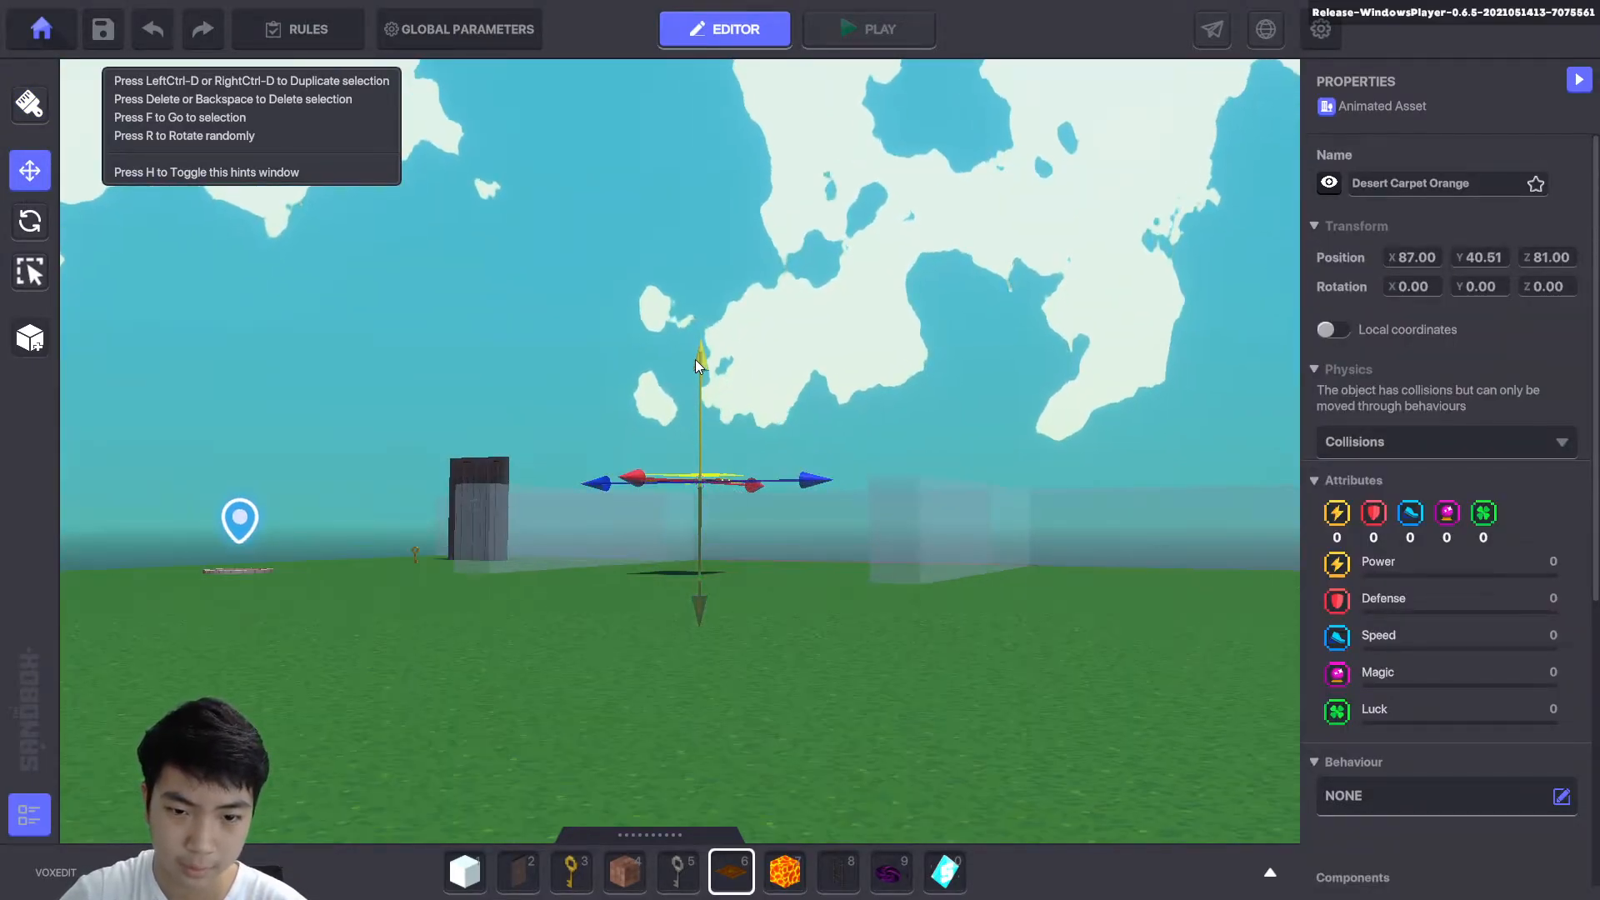
pyautogui.moveTo(695, 358); pyautogui.dragTo(692, 400)
pyautogui.click(794, 658)
pyautogui.moveTo(790, 652)
pyautogui.mouseDown(button='right')
pyautogui.moveTo(772, 650)
pyautogui.moveTo(834, 656)
pyautogui.mouseUp(button='right')
pyautogui.scroll(-3, 589, 591)
pyautogui.moveTo(589, 591); pyautogui.dragTo(861, 717, button='middle')
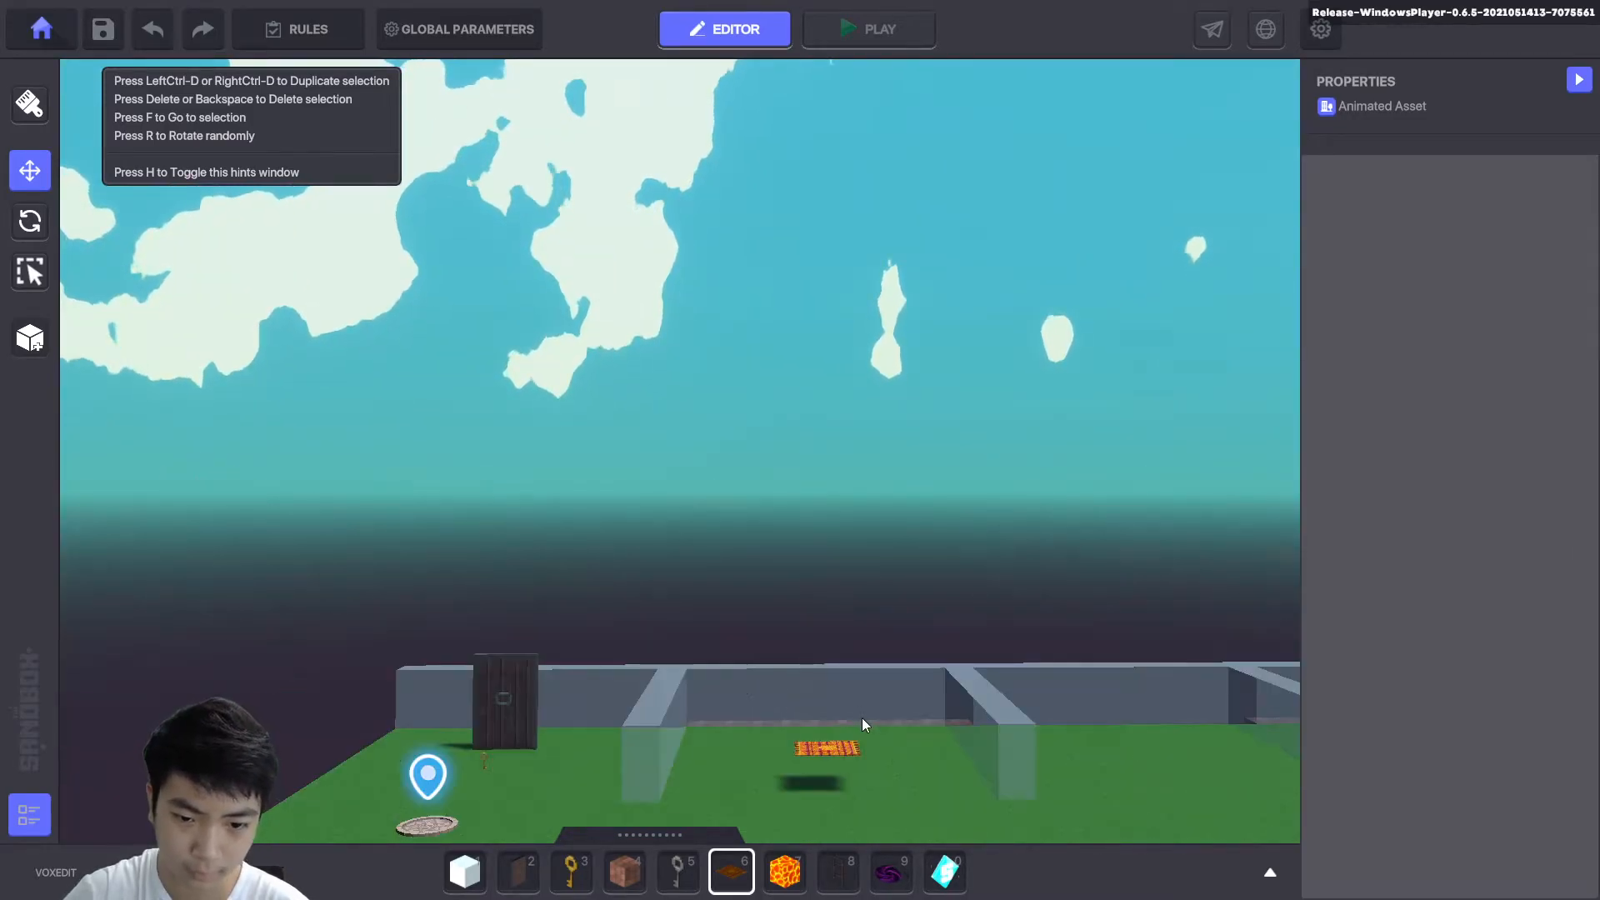
# Assign the Basic Platform behaviour to the Desert Carpet Orange in the second walled section.
pyautogui.scroll(2, 861, 717)
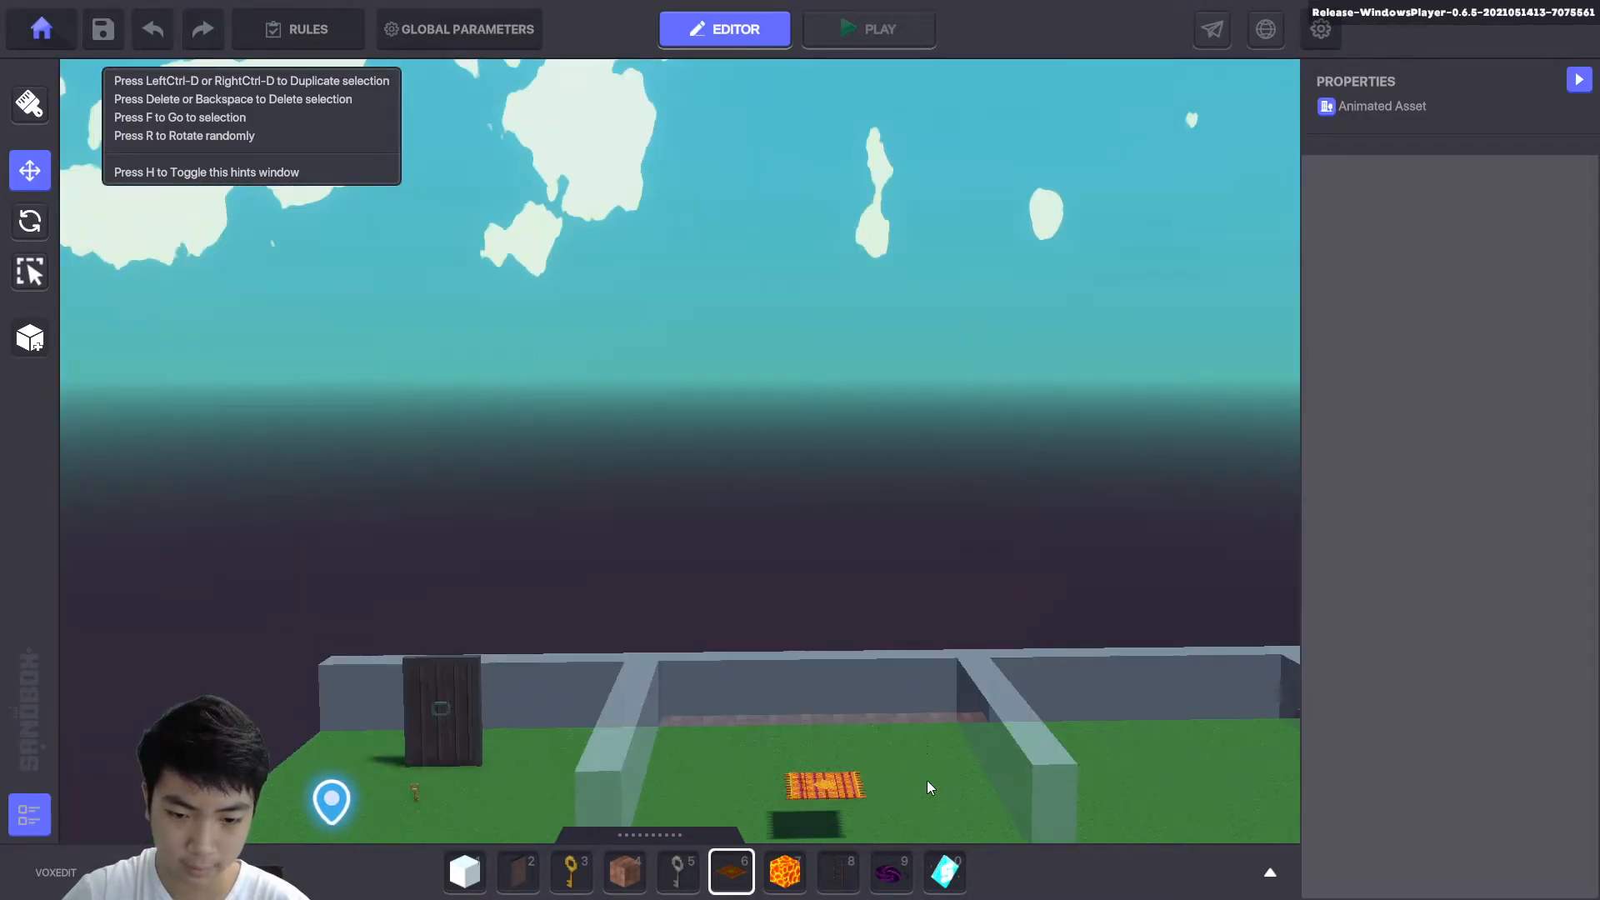
pyautogui.press('f')
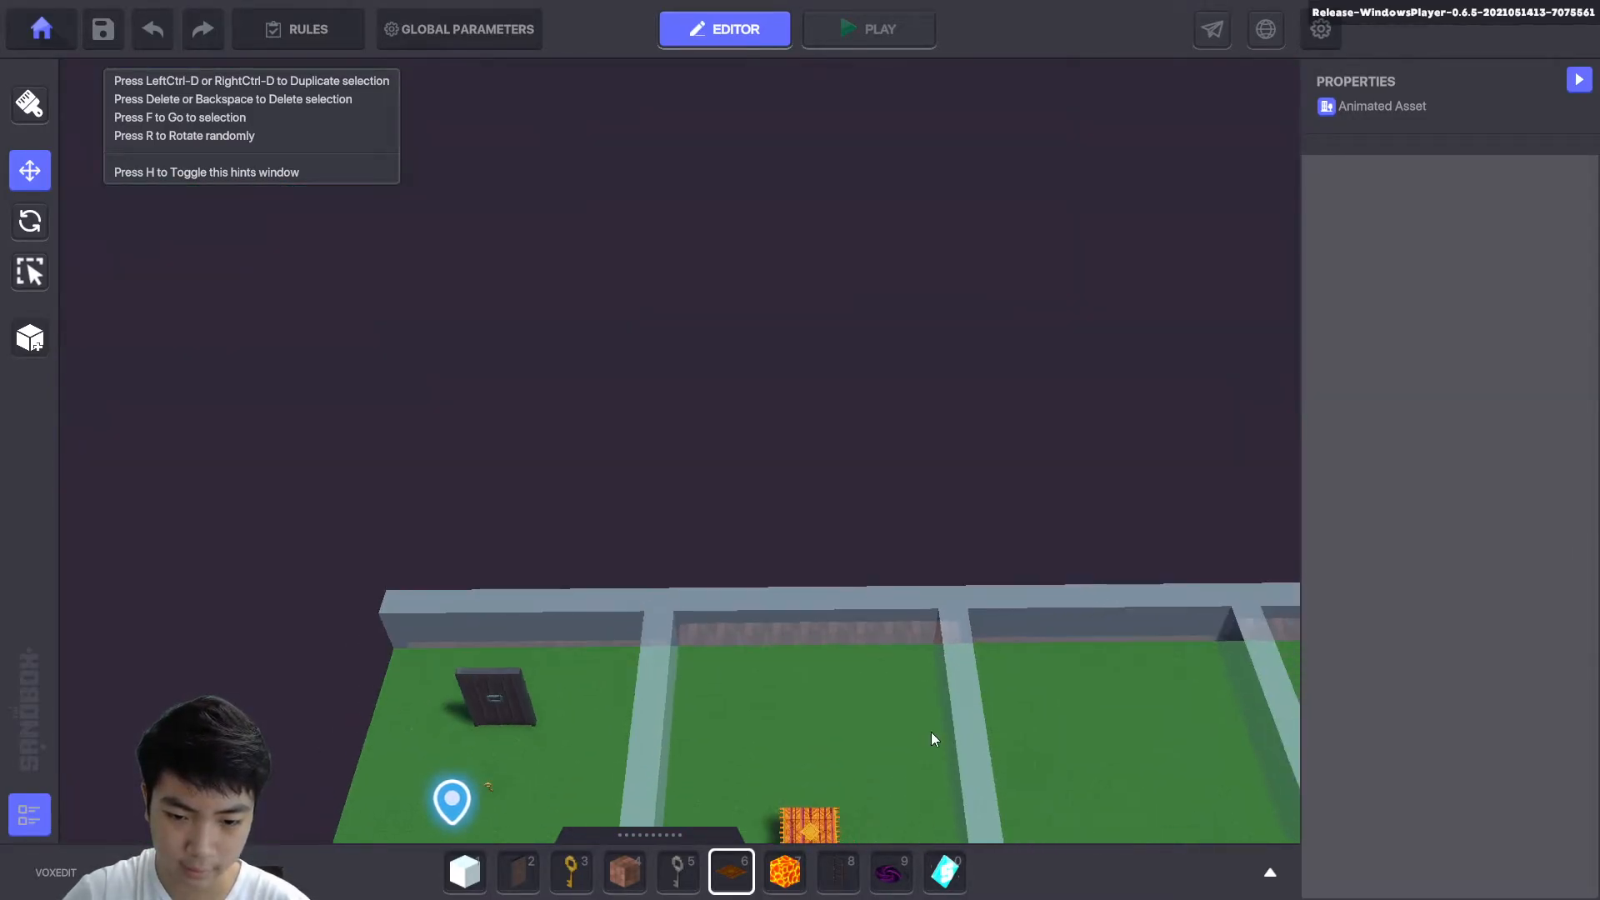
pyautogui.scroll(-5, 1417, 517)
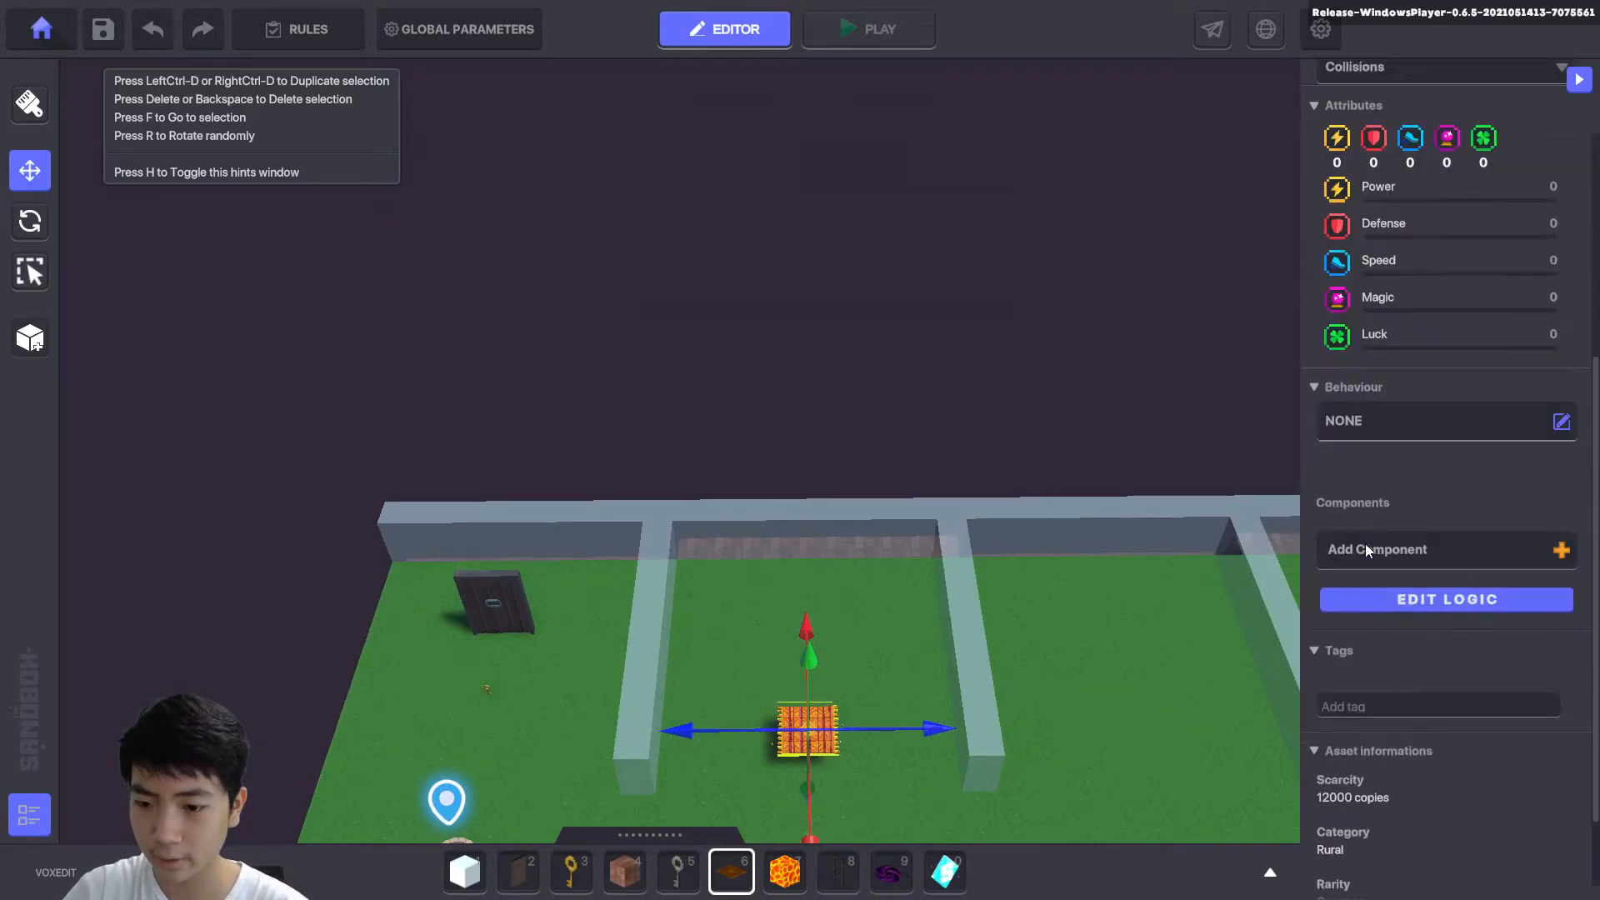
pyautogui.click(1387, 421)
pyautogui.click(568, 513)
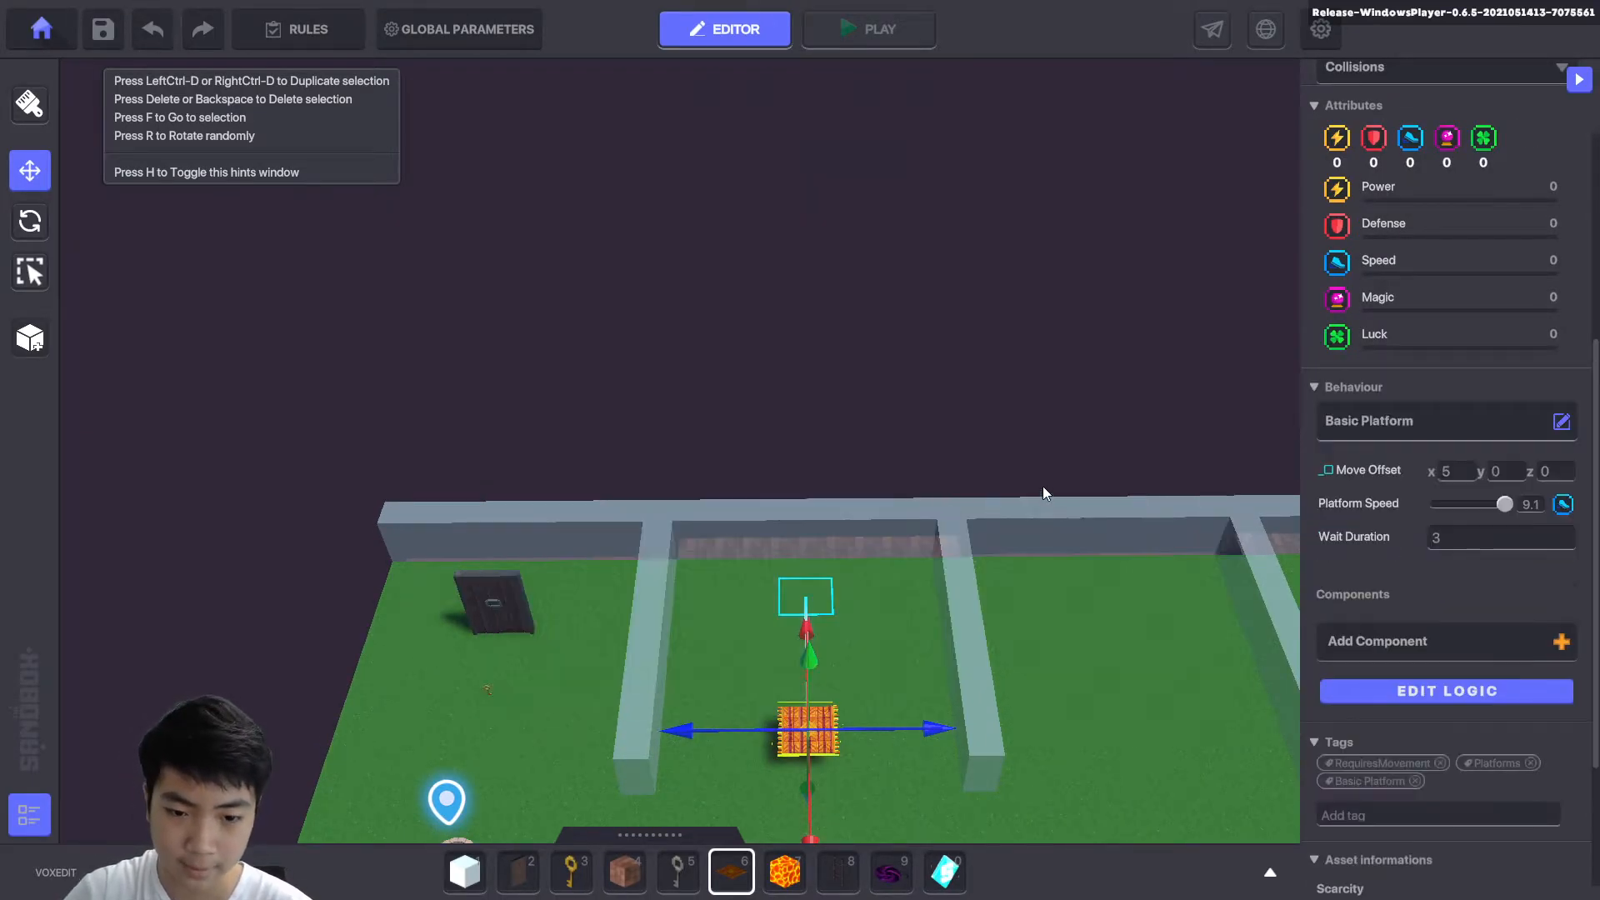
# Set the carpet's Move Offset to X 5, Y 5, Z 0 so that it travels diagonally upward toward the back wall.
pyautogui.keyDown('alt'); pyautogui.moveTo(1055, 672); pyautogui.dragTo(833, 803); pyautogui.keyUp('alt')
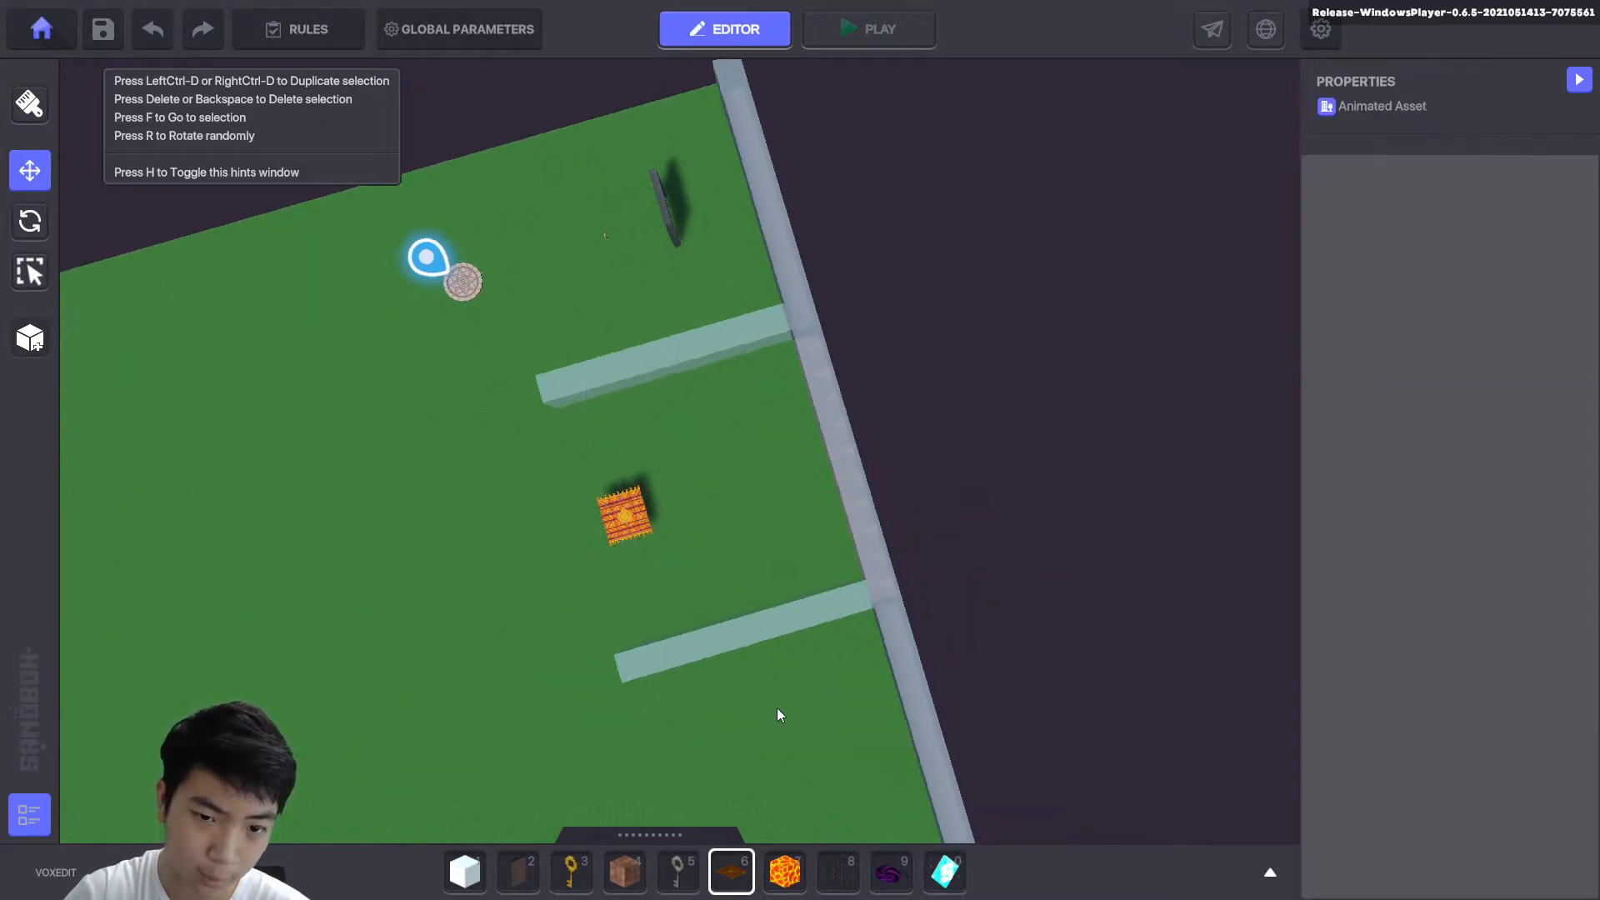
pyautogui.click(621, 510)
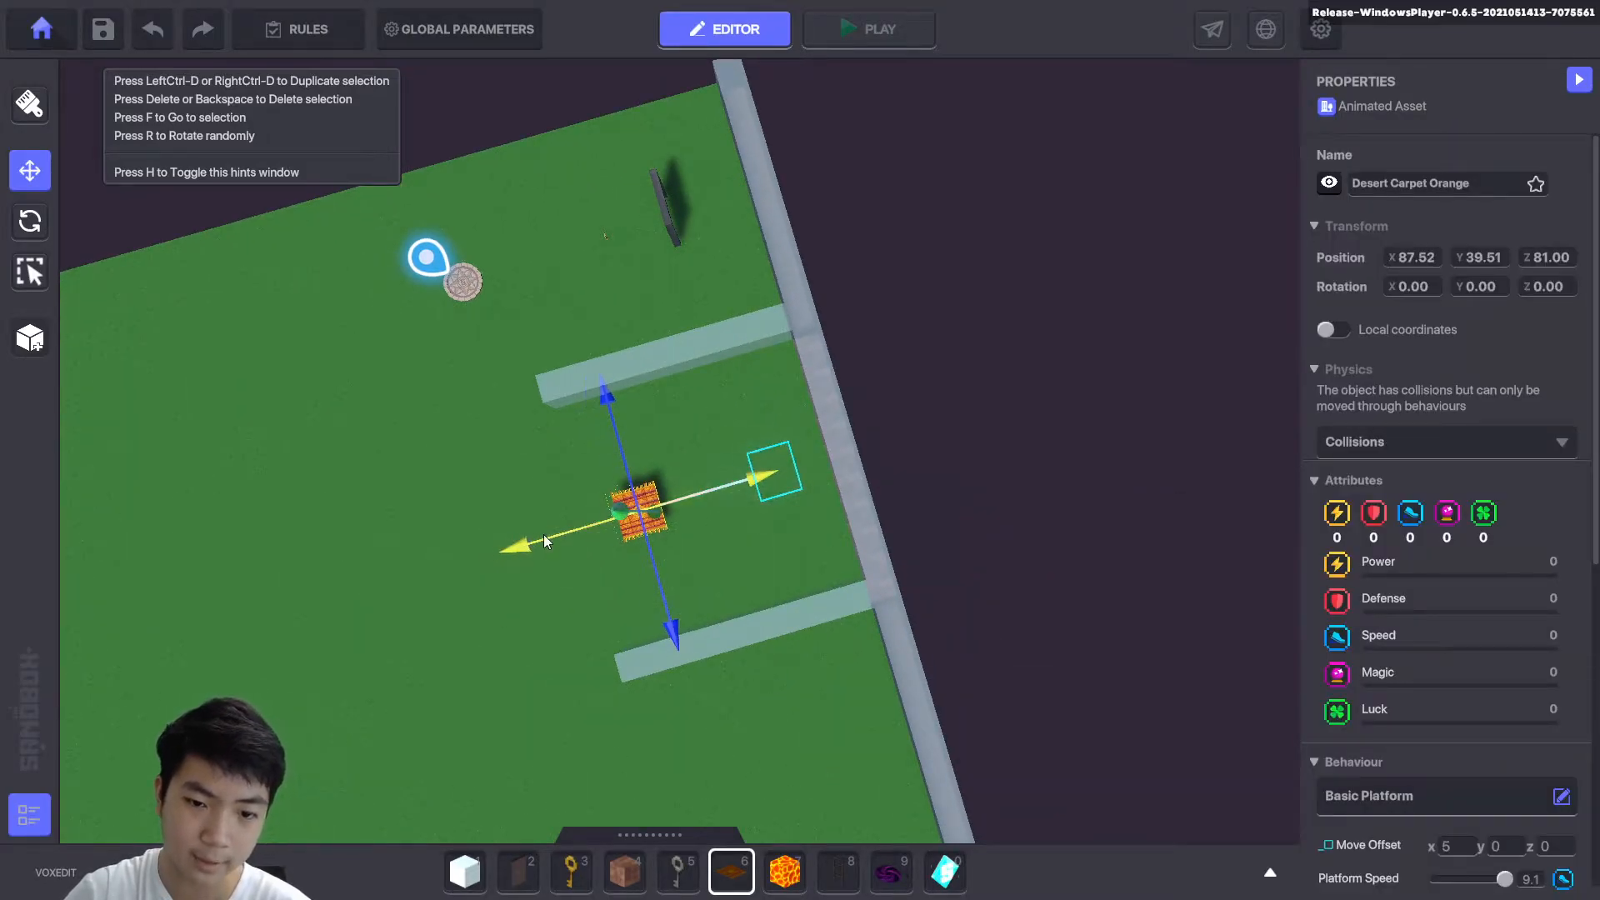
pyautogui.scroll(-6, 1527, 606)
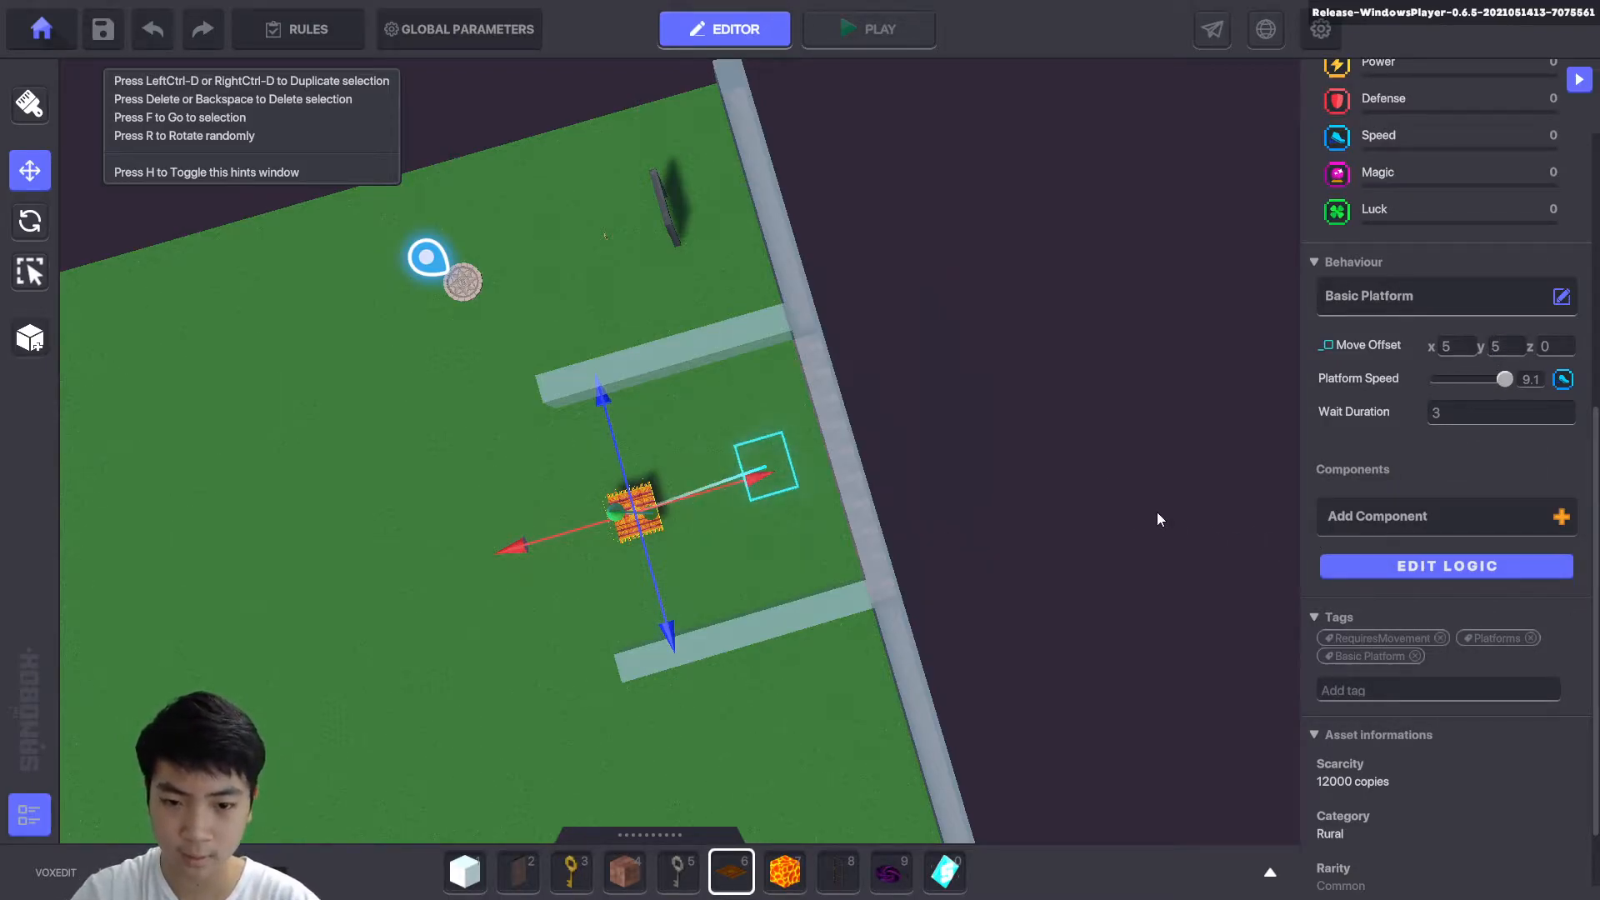
pyautogui.moveTo(996, 608); pyautogui.dragTo(1001, 402, button='right')
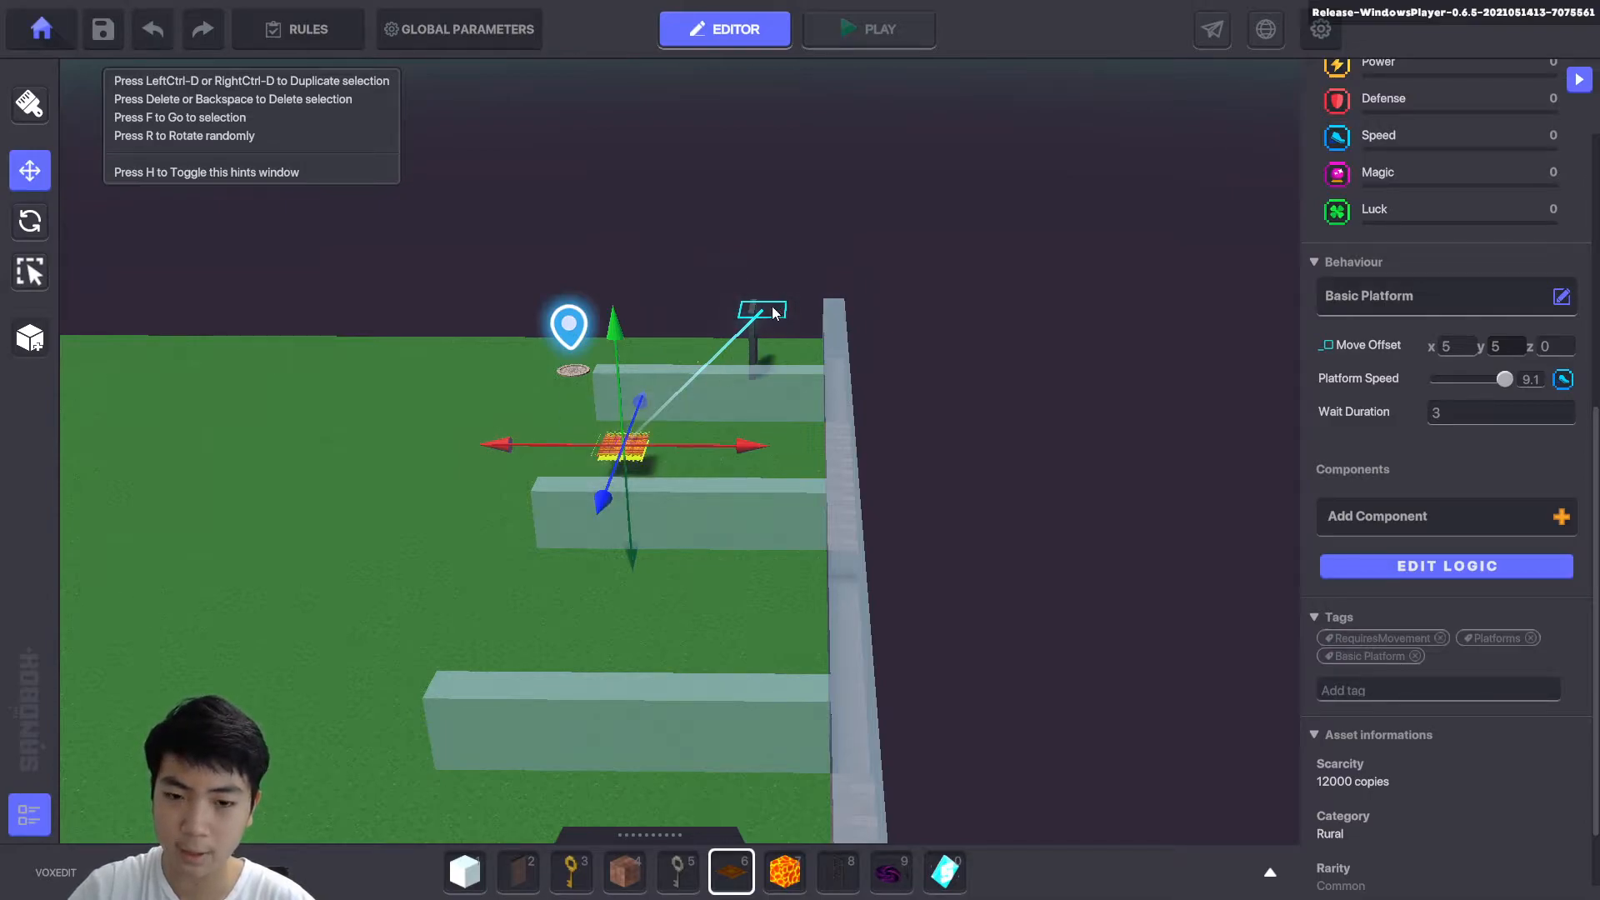
# Set the carpet's Wait Duration to 2 and its Platform Speed to 5.0.
pyautogui.click(1442, 410)
pyautogui.write('2')
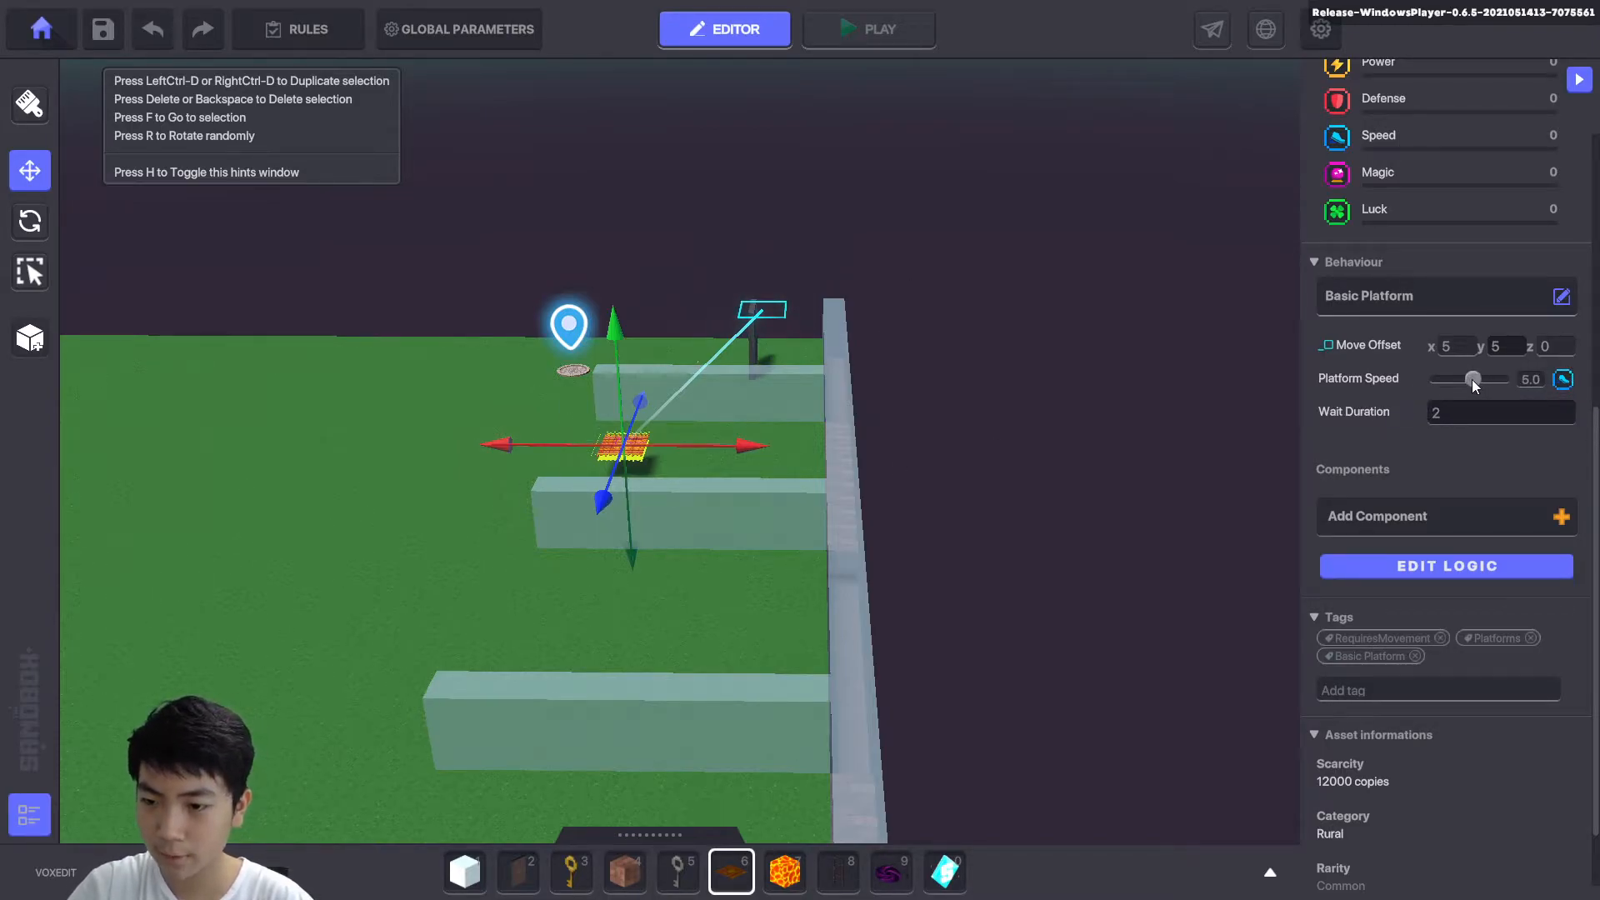
pyautogui.click(1233, 409)
# Start a playtest and run the avatar to the second walled section to watch the carpet's movement.
pyautogui.hotkey('ctrl', 'p')
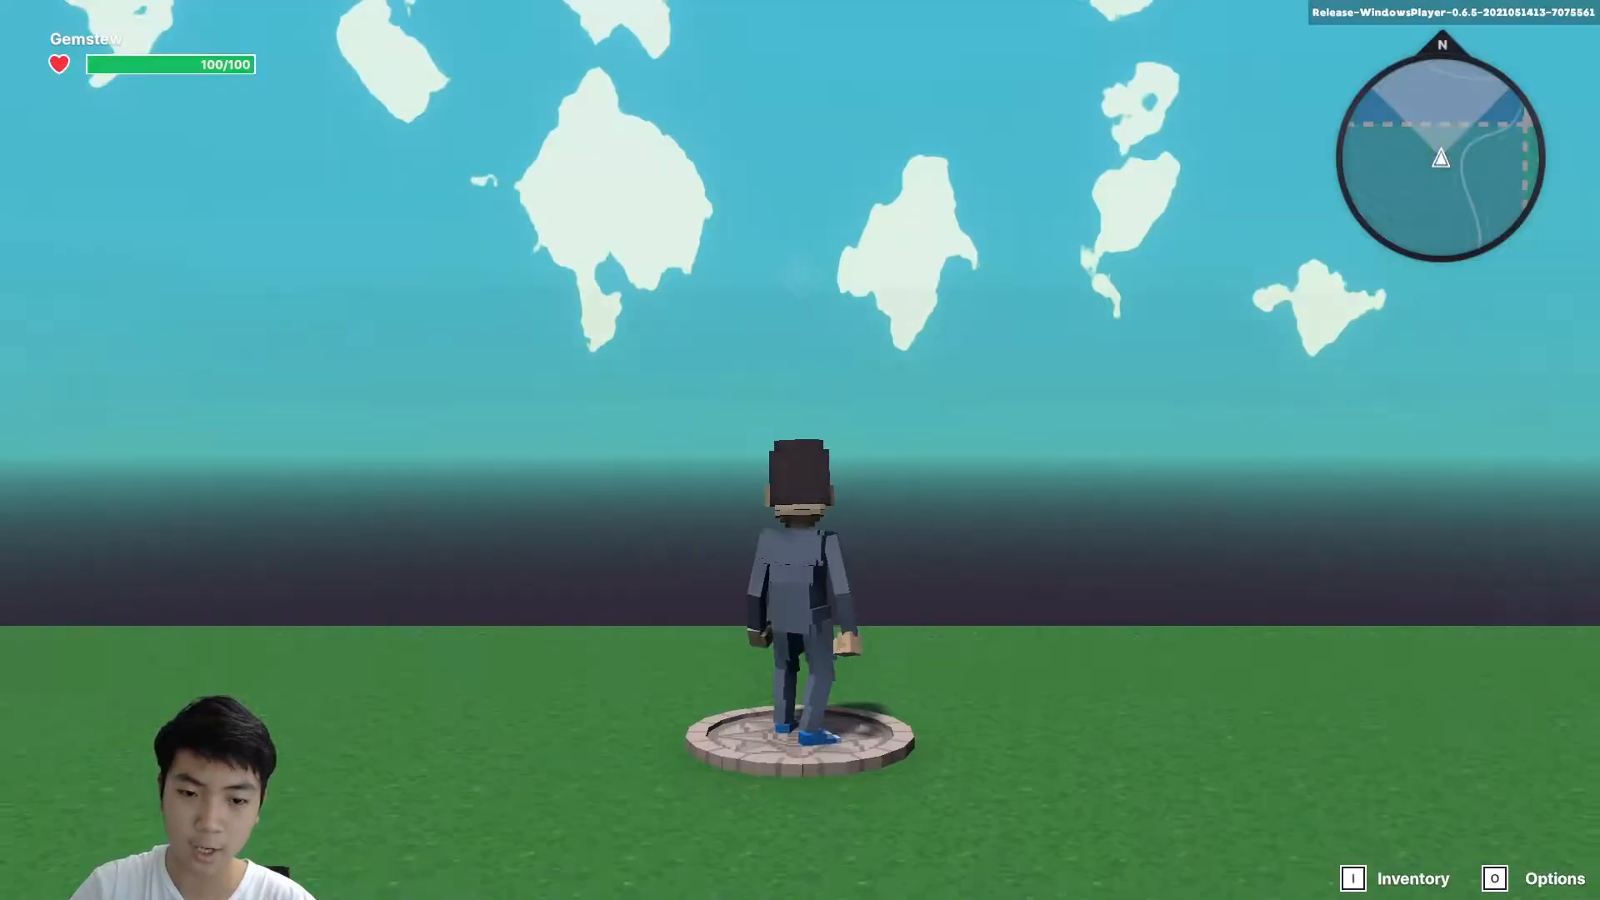
pyautogui.press('d')
pyautogui.press('w')
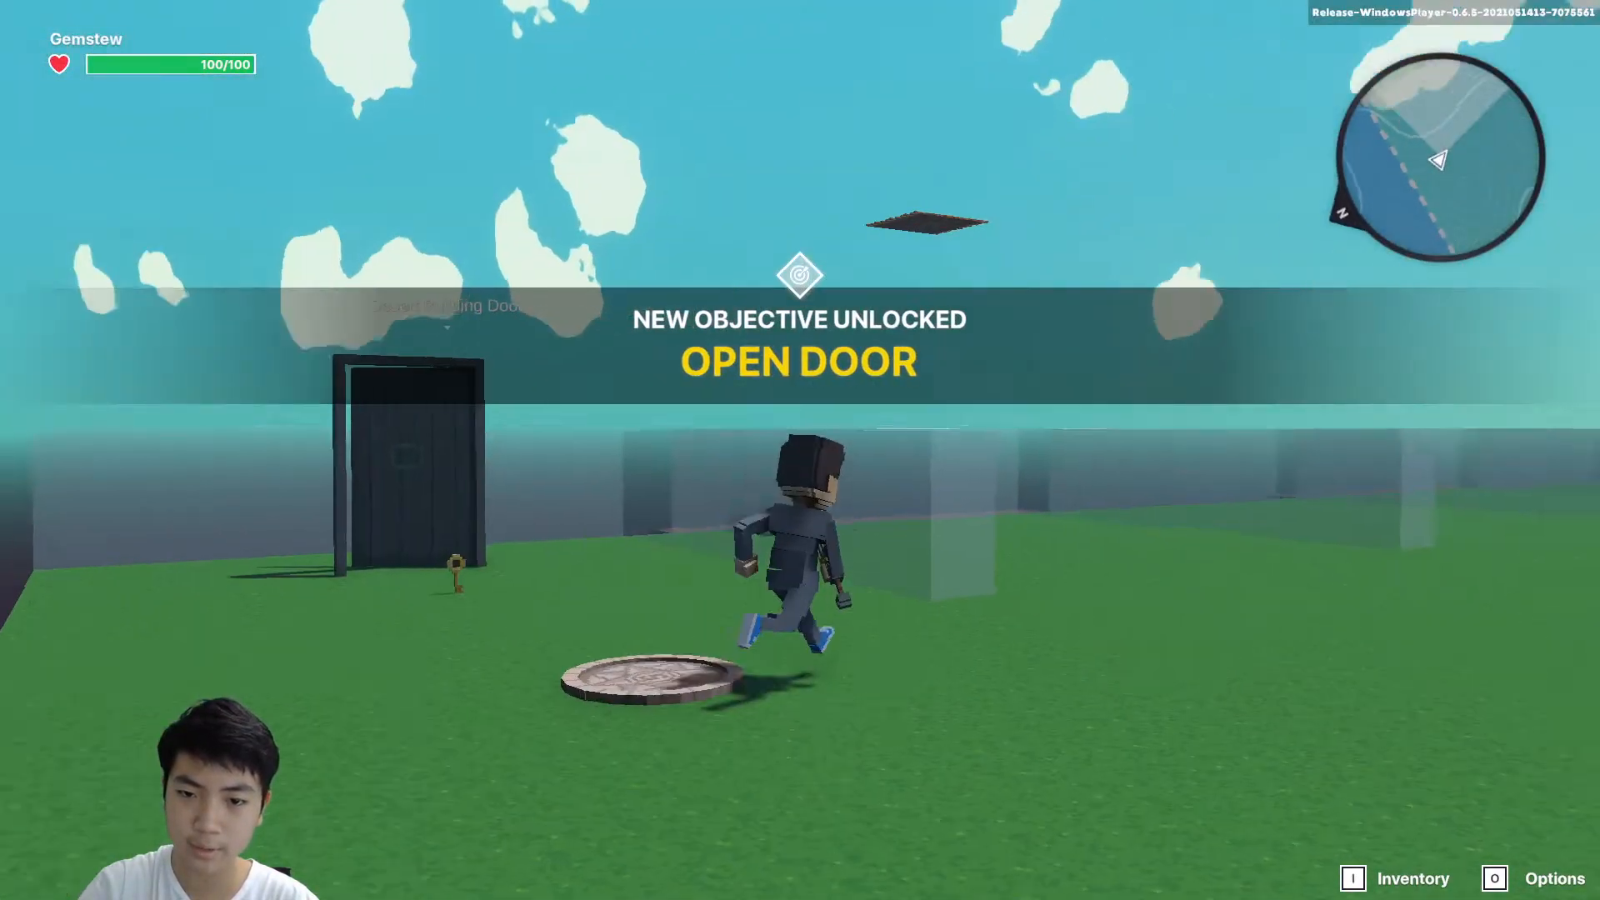
pyautogui.press('d')
pyautogui.press('space')
pyautogui.press('a')
pyautogui.press('w')
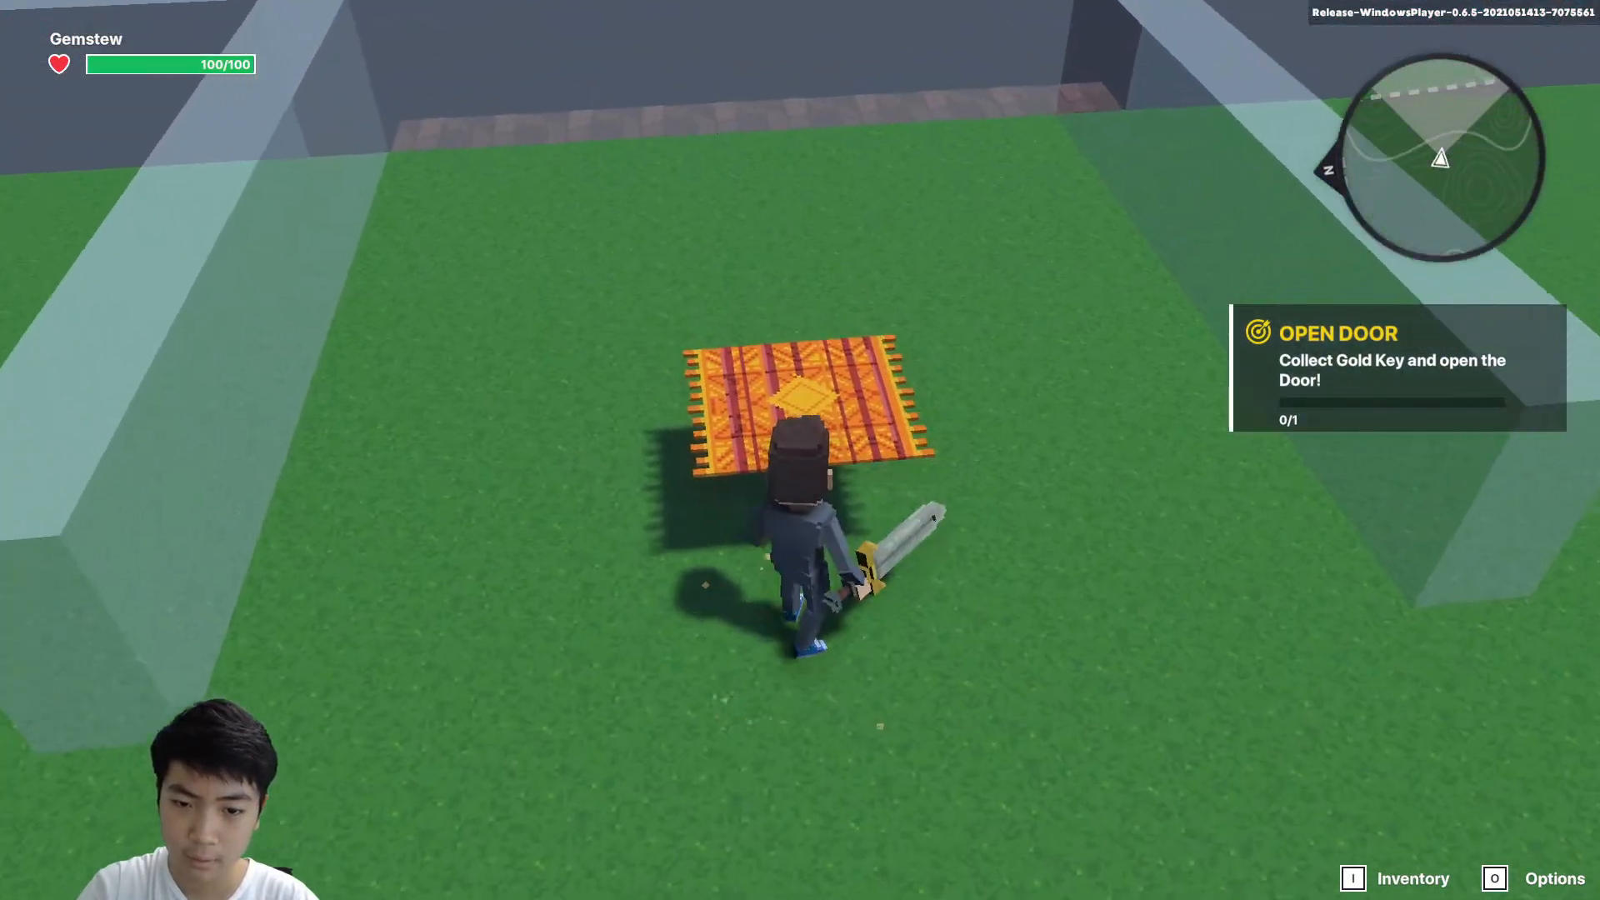
pyautogui.press('w')
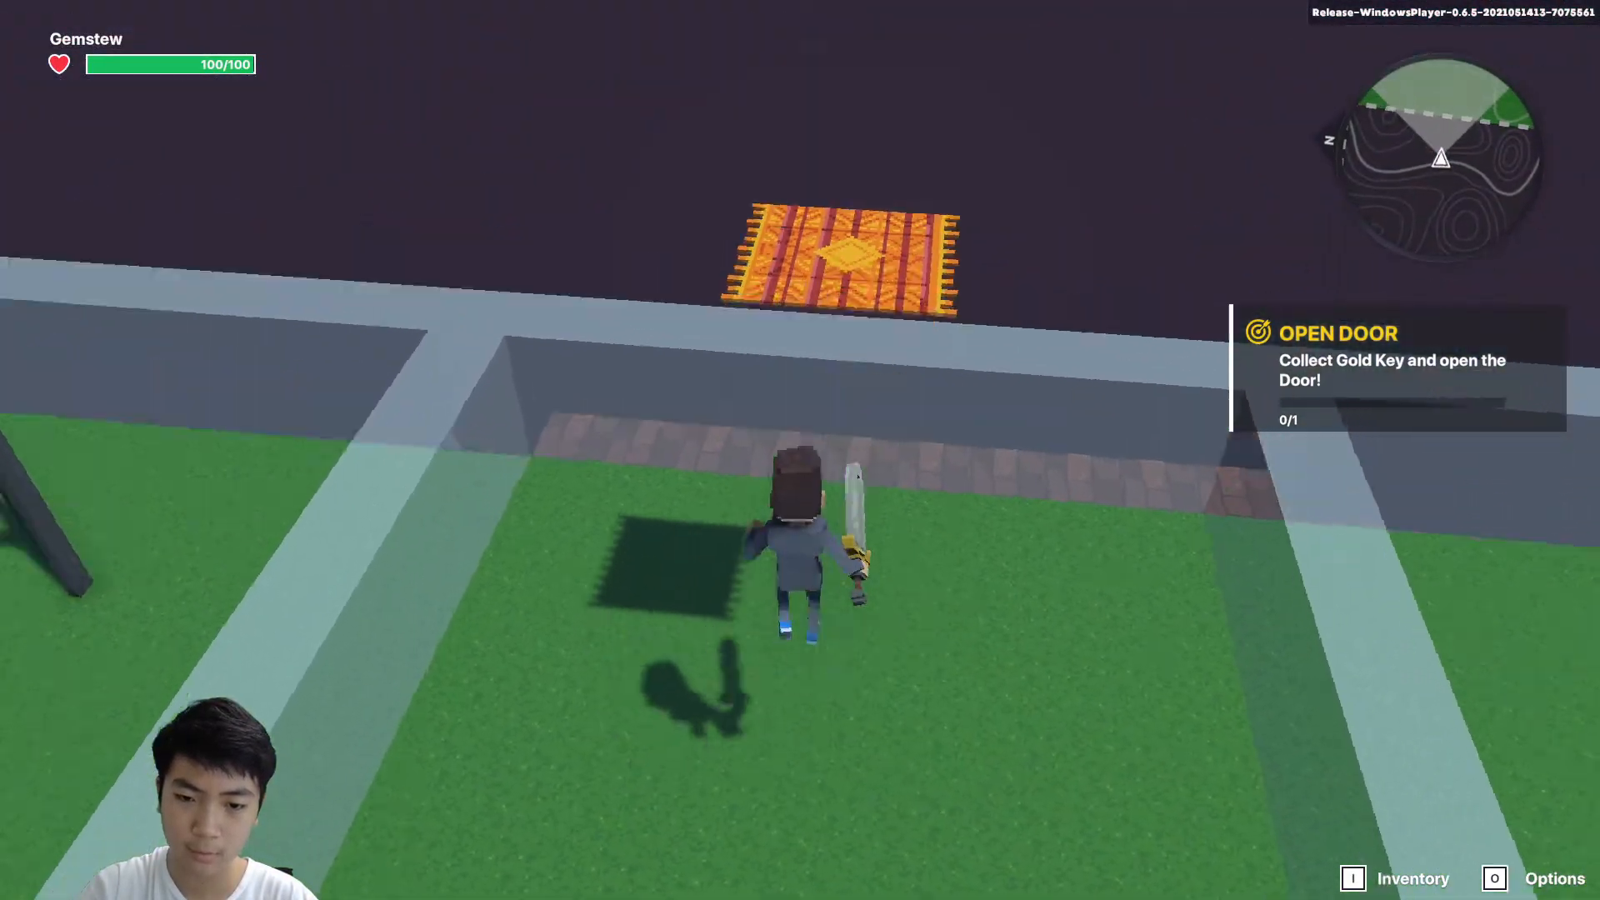
pyautogui.press('s')
pyautogui.press('a')
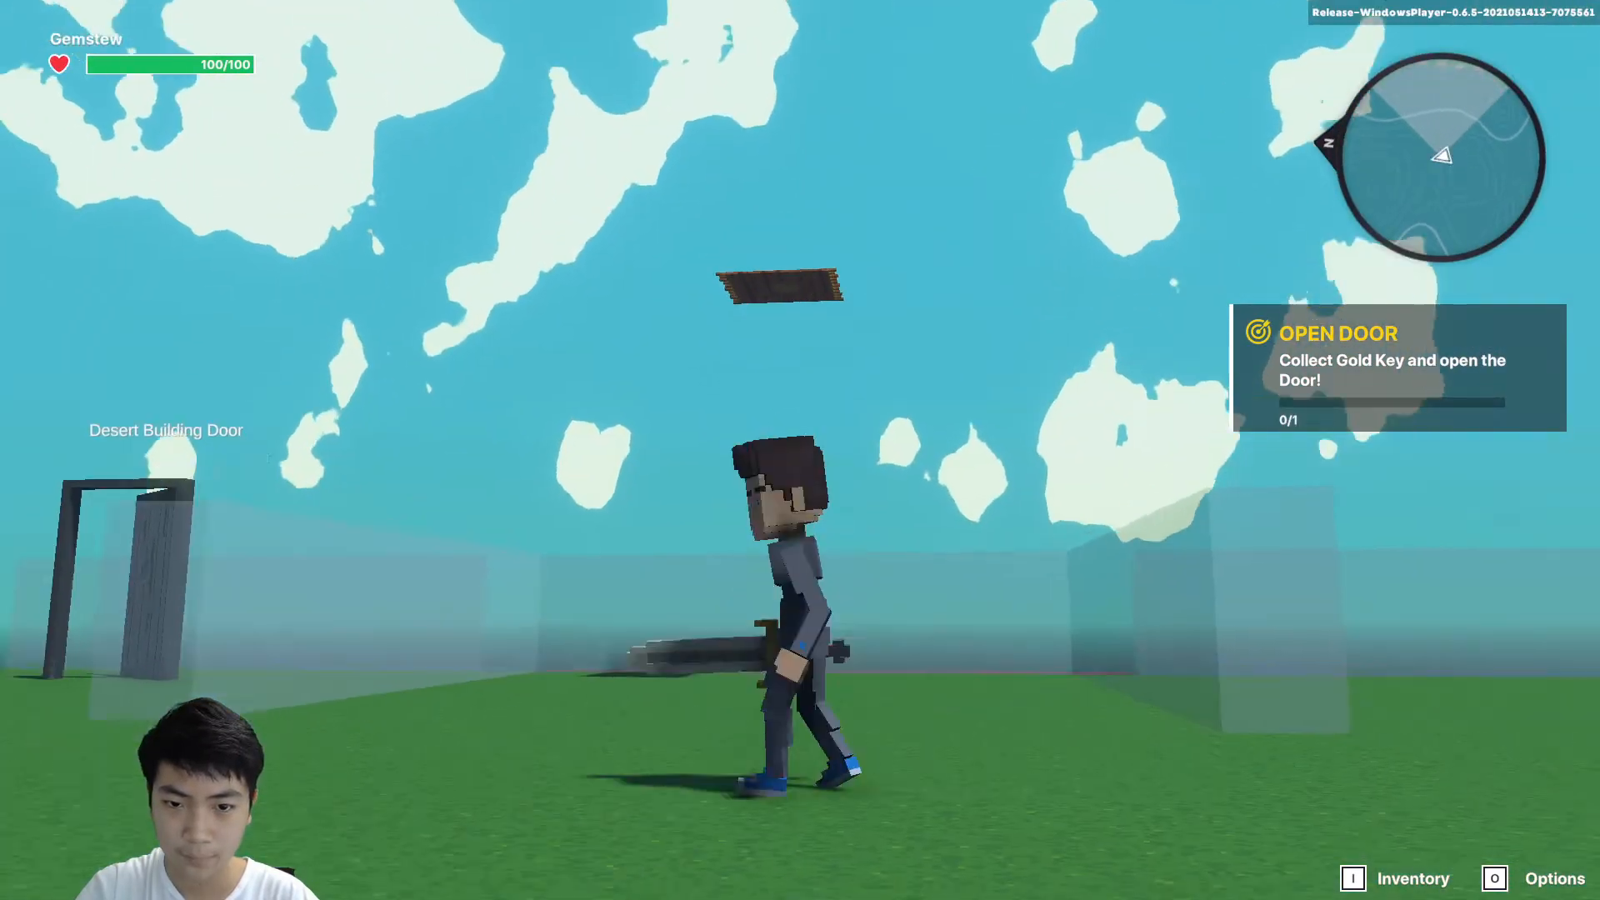
# Jump onto the moving carpet and test riding it between its two end points.
pyautogui.press('space')
pyautogui.press('w')
pyautogui.press('space')
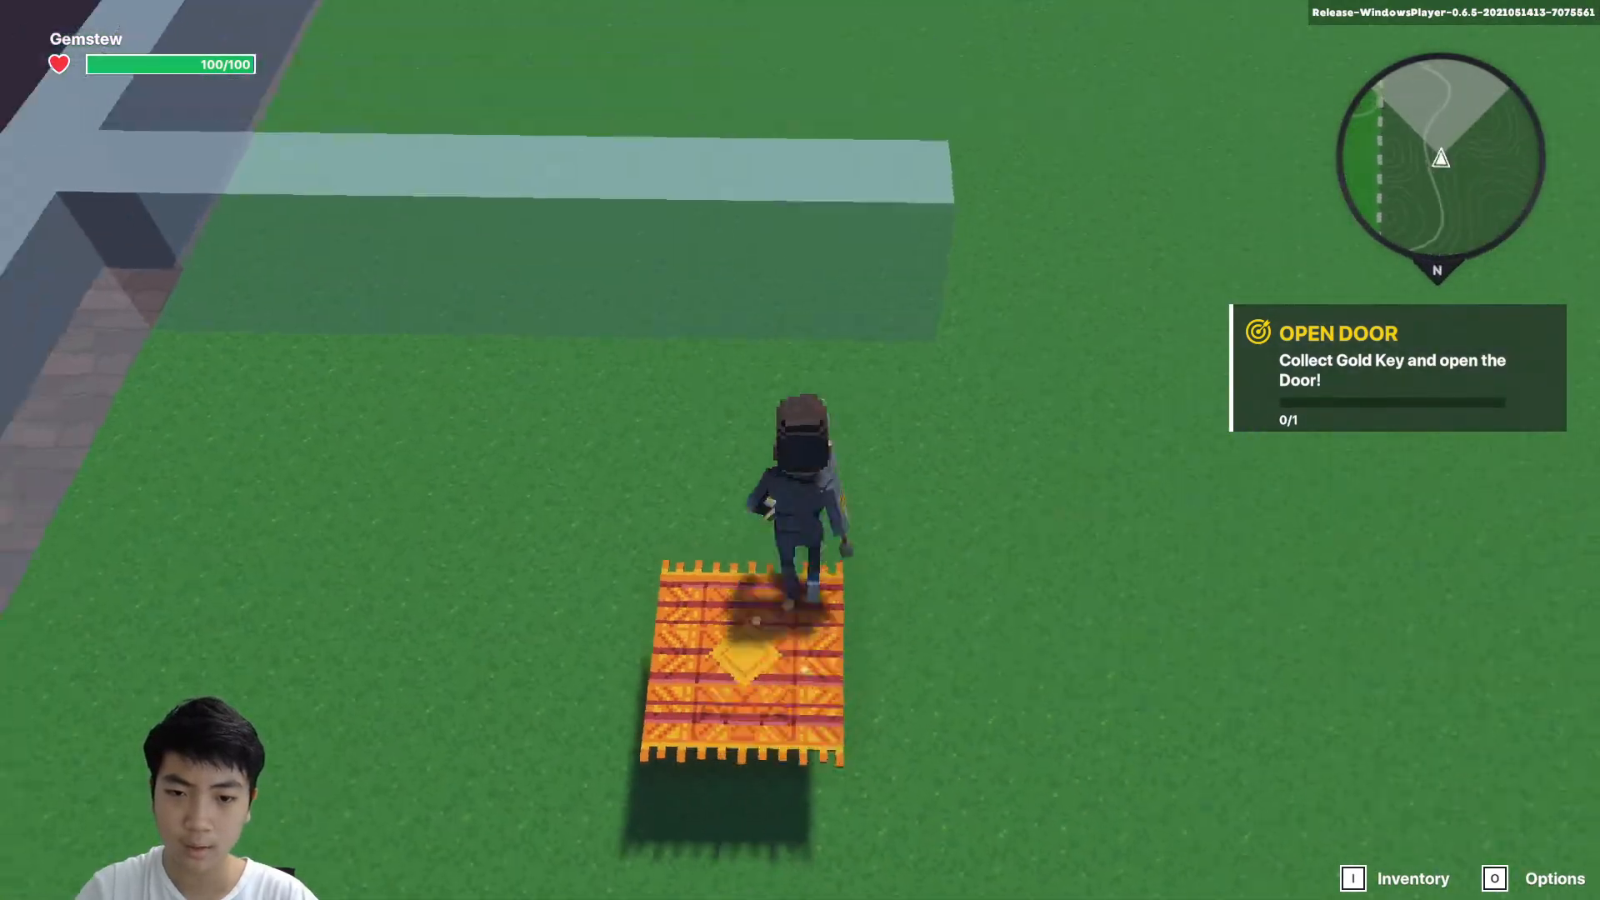
pyautogui.press('w')
pyautogui.press('space')
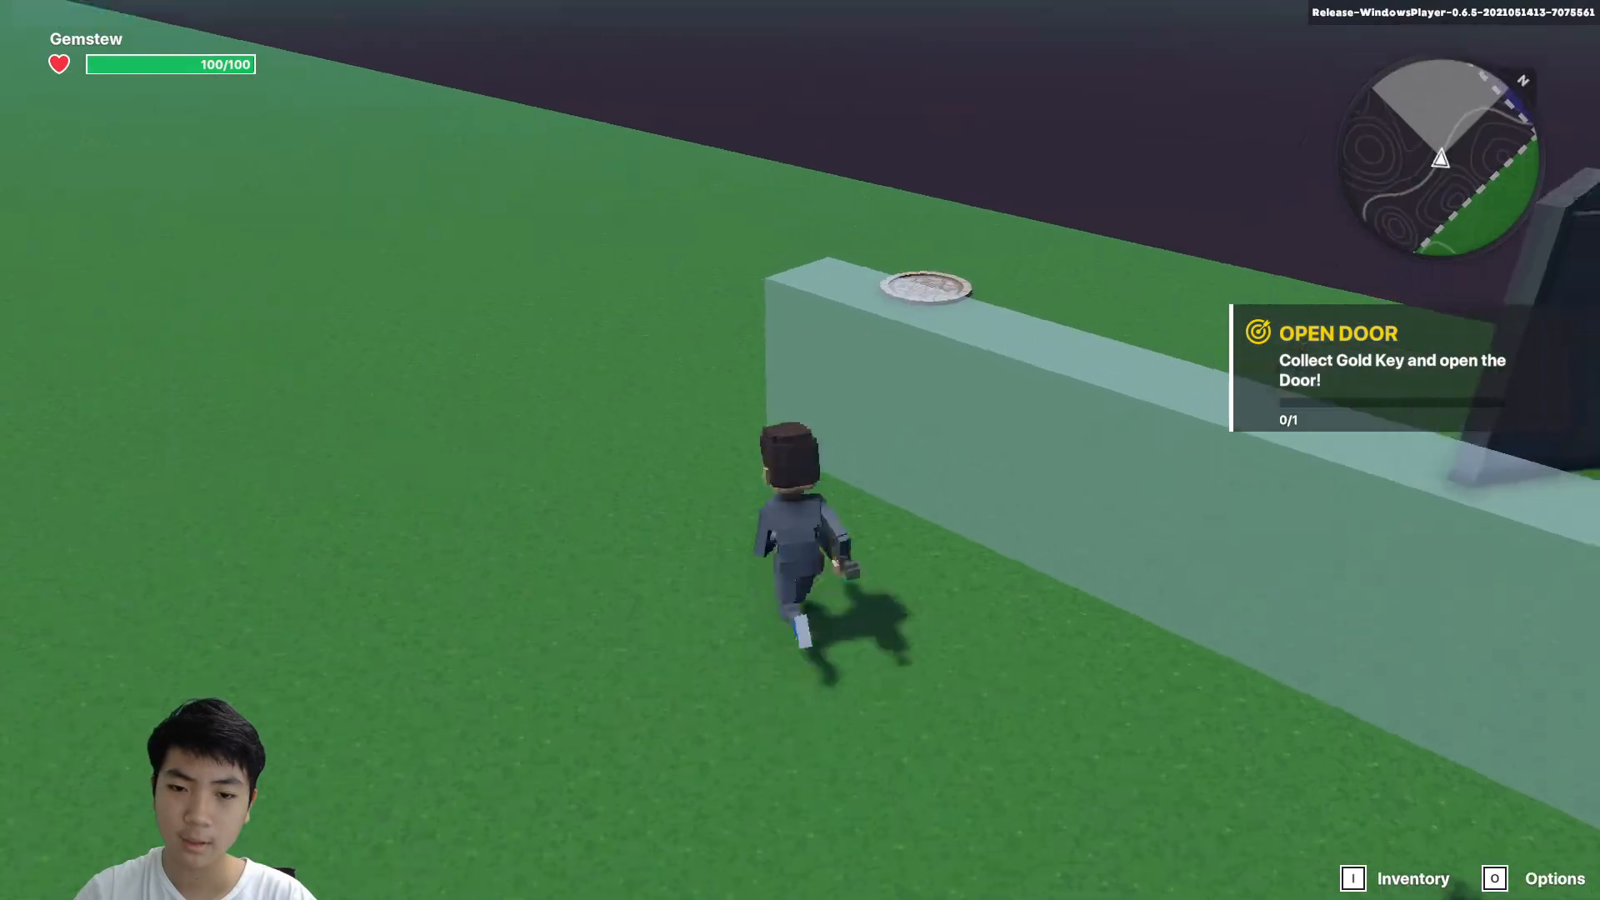
pyautogui.press('d')
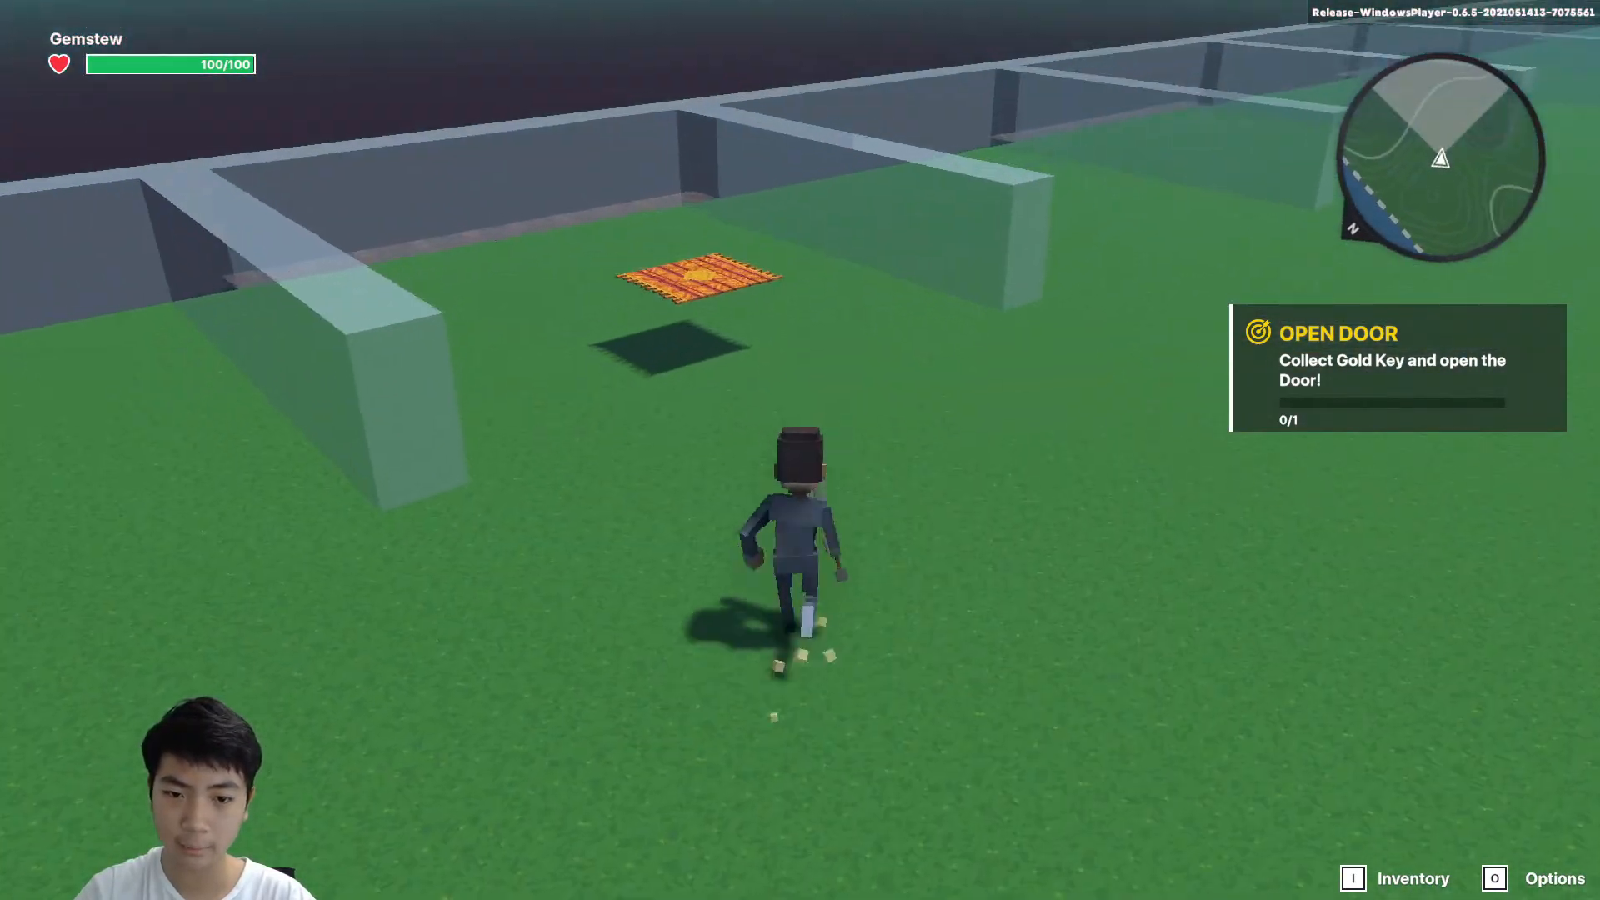
pyautogui.press('w')
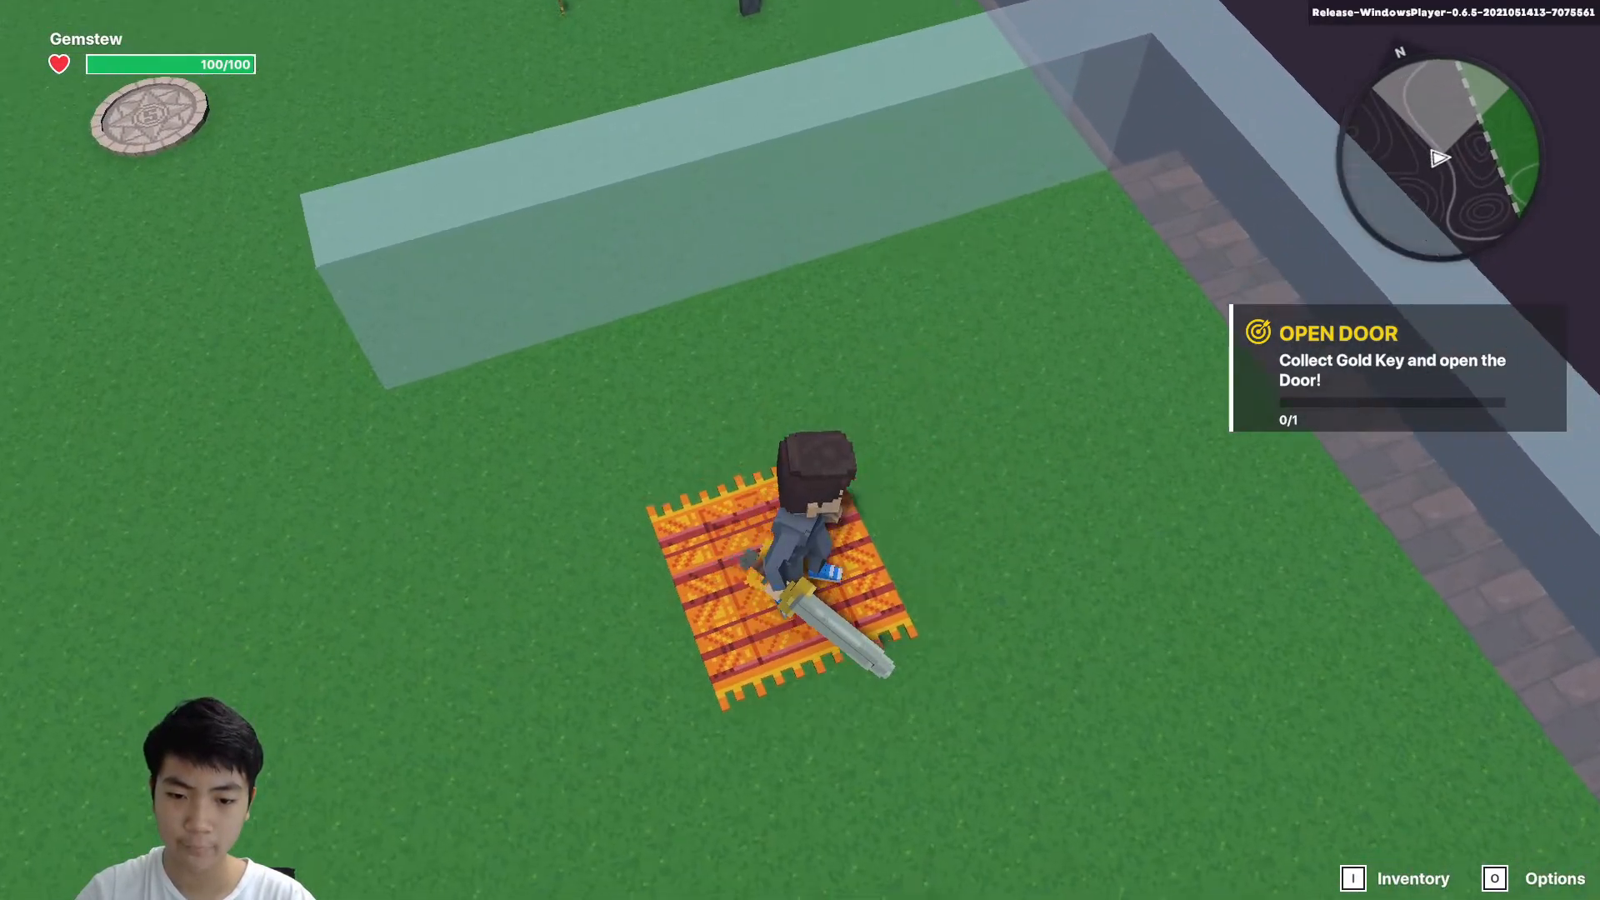
pyautogui.press('w')
pyautogui.press('space')
pyautogui.press('space')
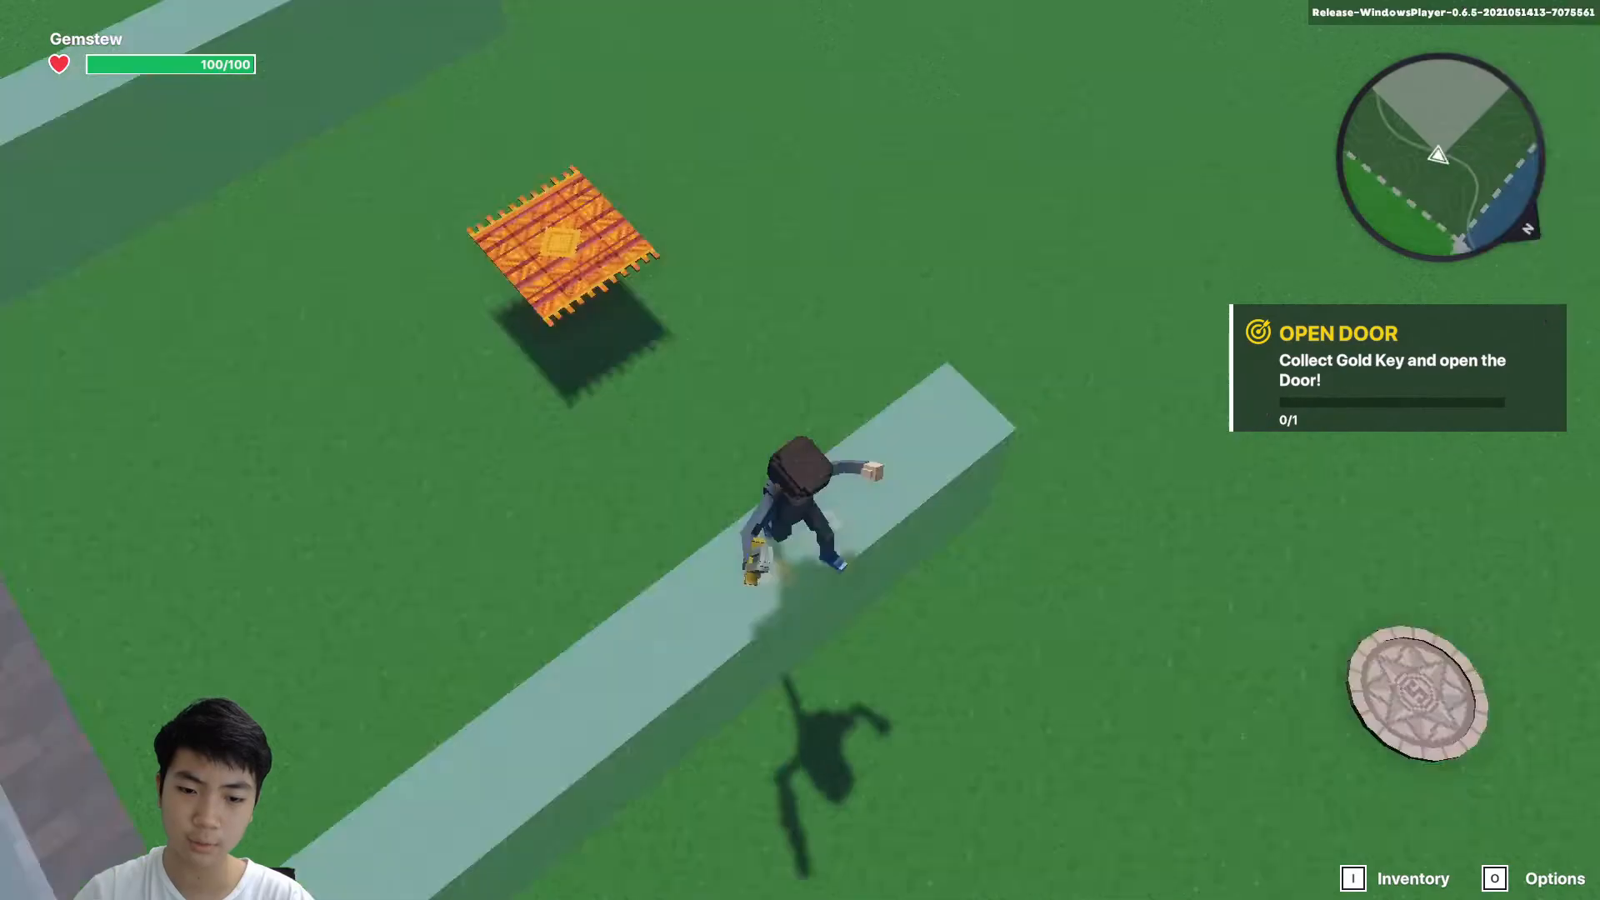
pyautogui.press('w')
pyautogui.press('space')
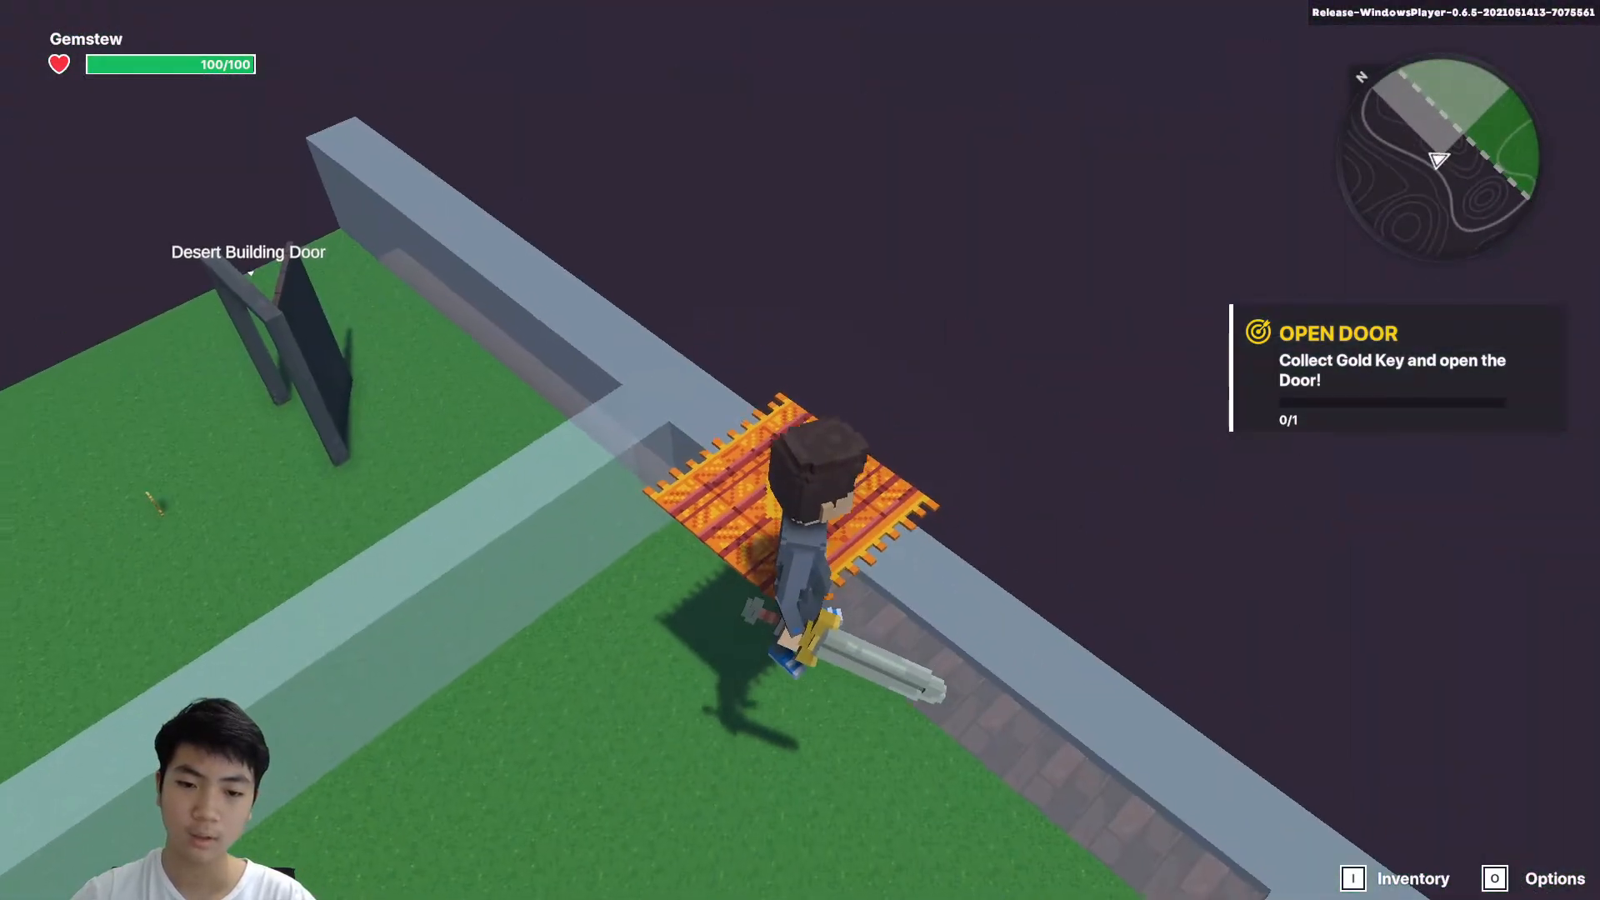
# Run around the second walled section, approach the carpet again, and return to the editor.
pyautogui.press('s')
pyautogui.press('w')
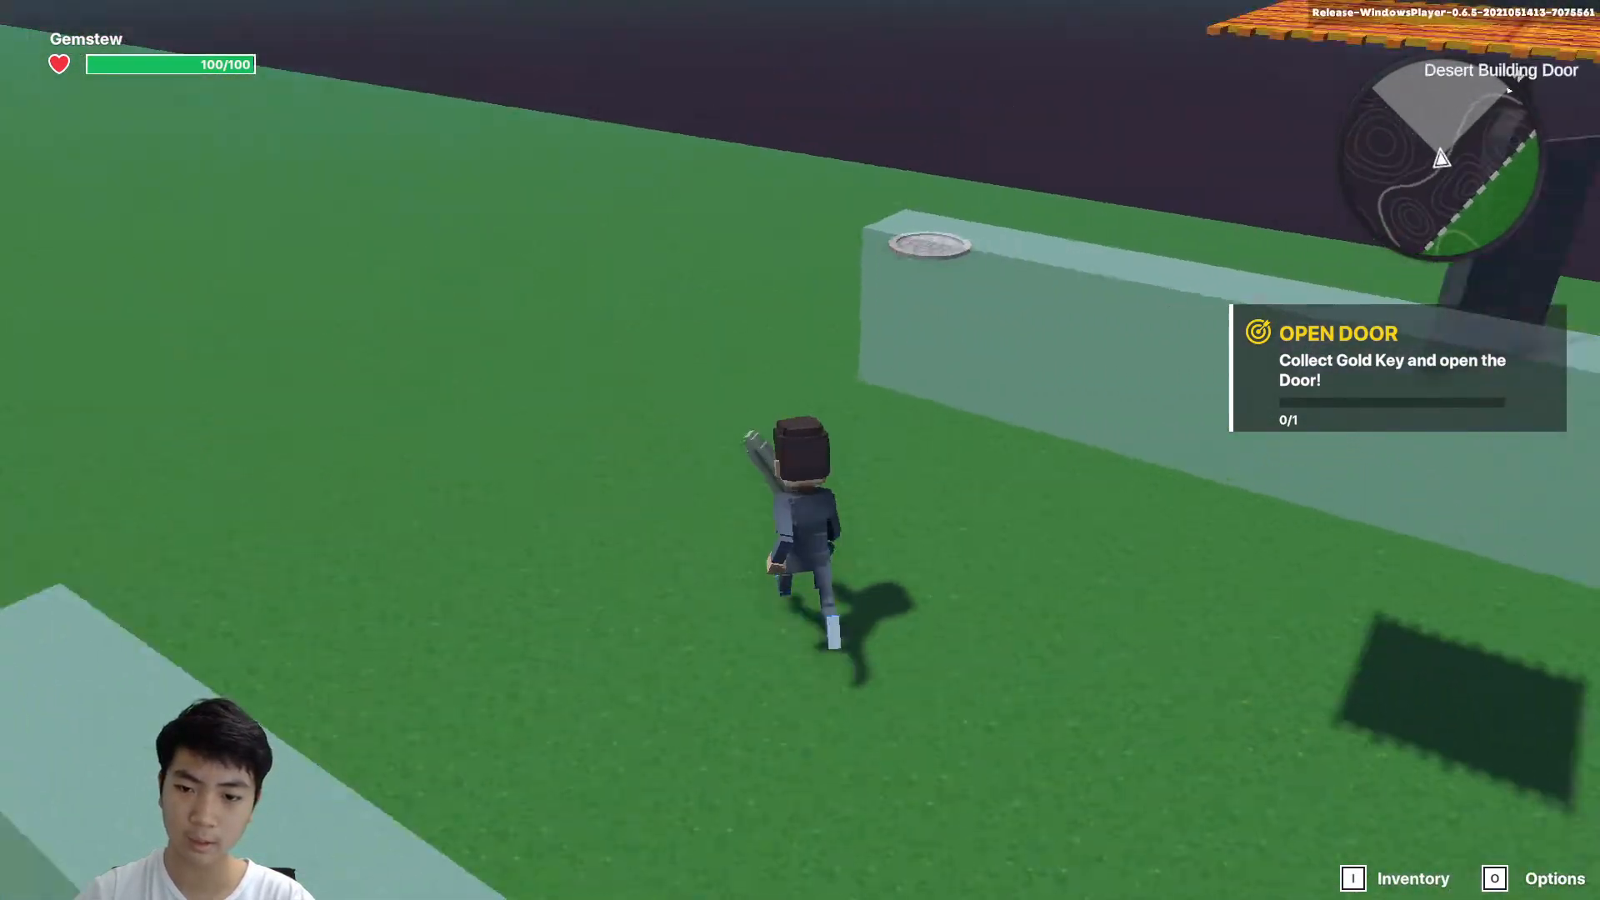
pyautogui.press('a')
pyautogui.press('s')
pyautogui.press('d')
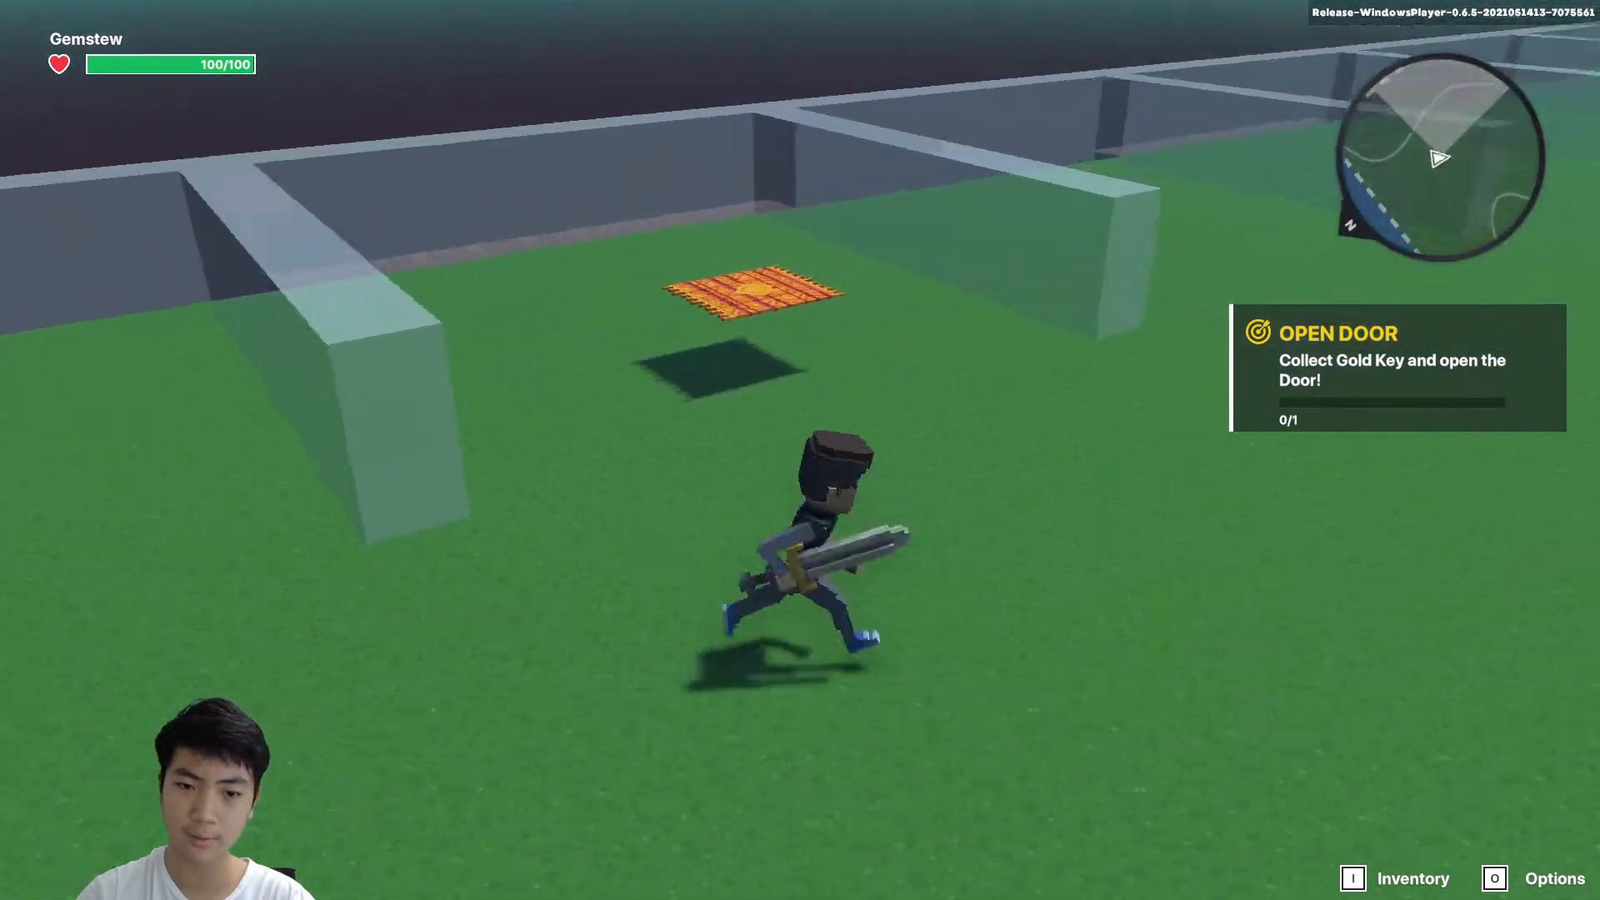
pyautogui.press('w')
pyautogui.press('space')
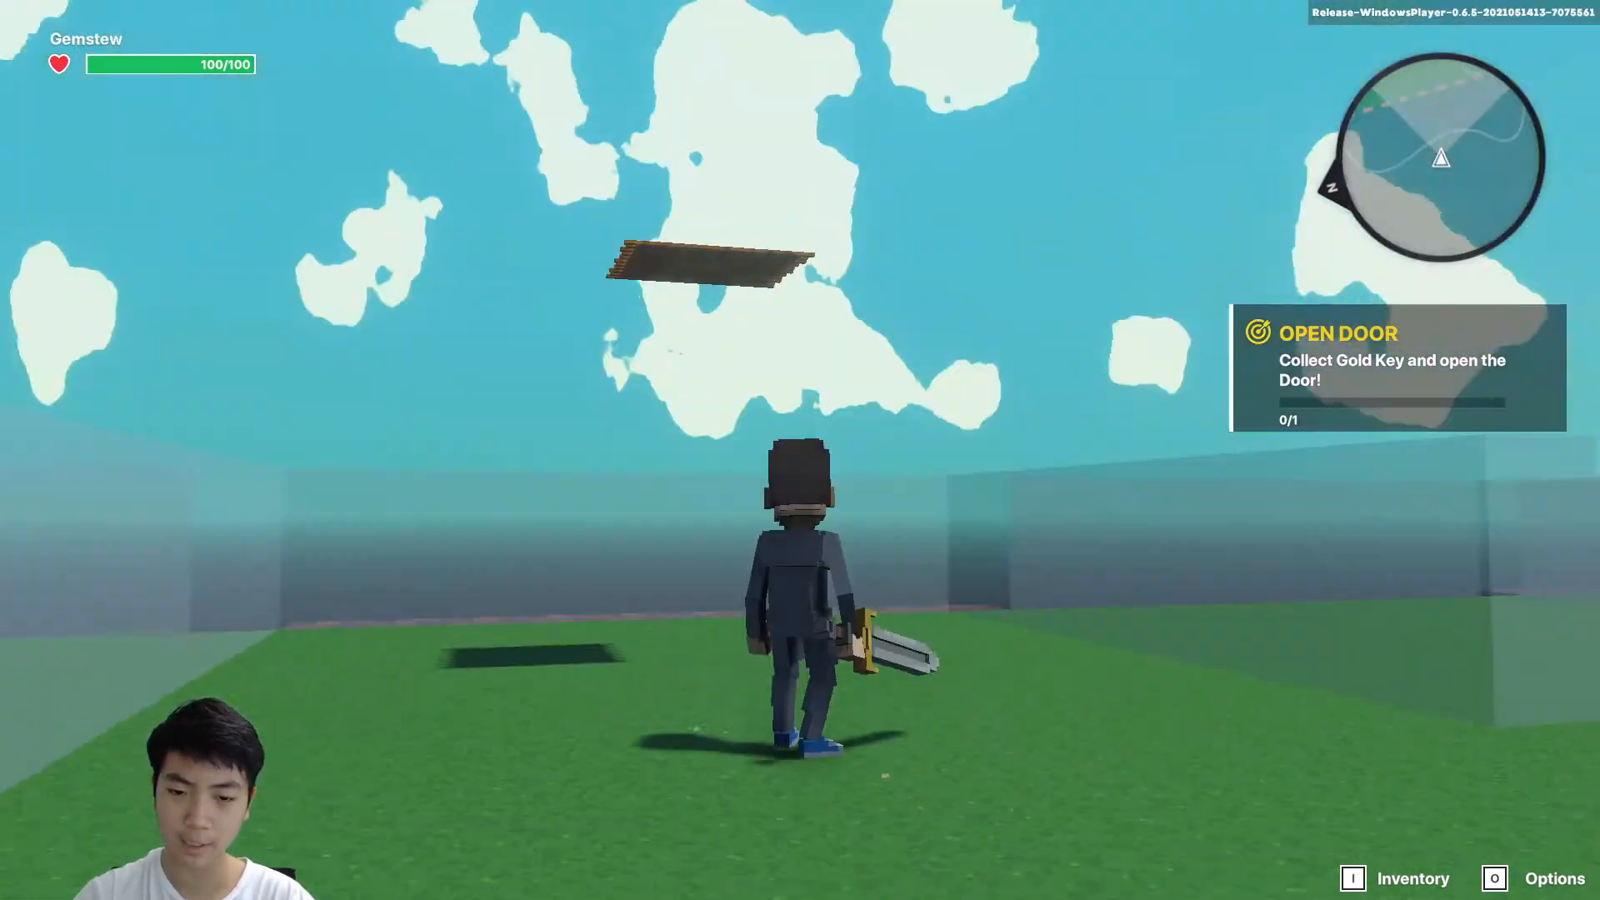
pyautogui.press('Escape')
# Dig a rectangular pit into the grass in the middle of the third walled section.
pyautogui.scroll(-3, 973, 527)
pyautogui.moveTo(782, 572); pyautogui.dragTo(947, 579, button='middle')
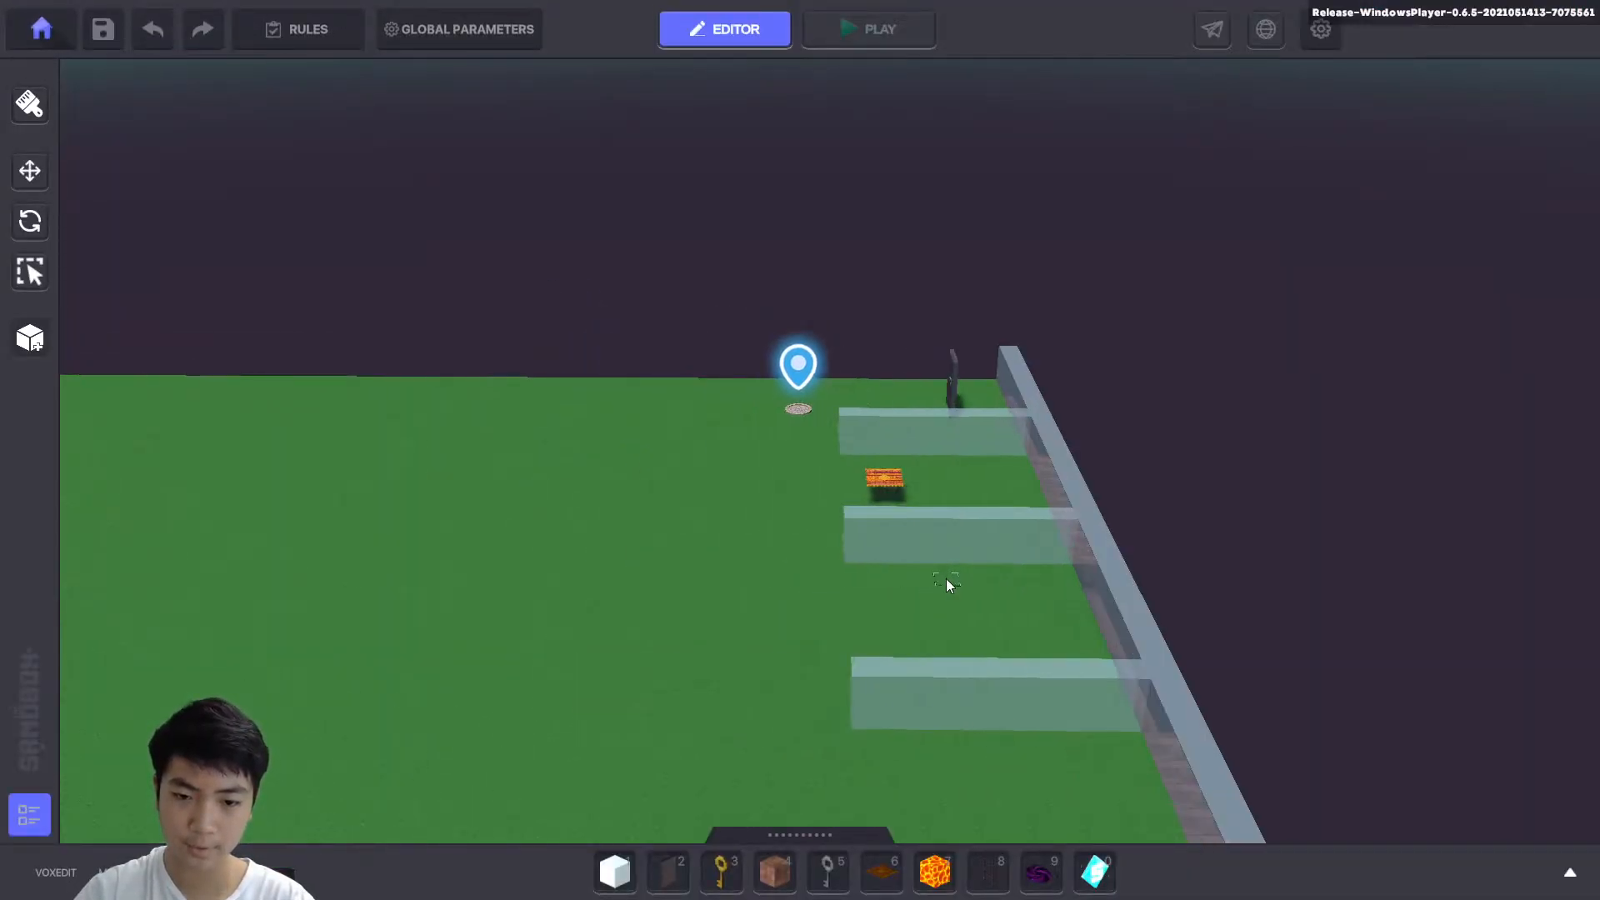
pyautogui.scroll(2, 931, 574)
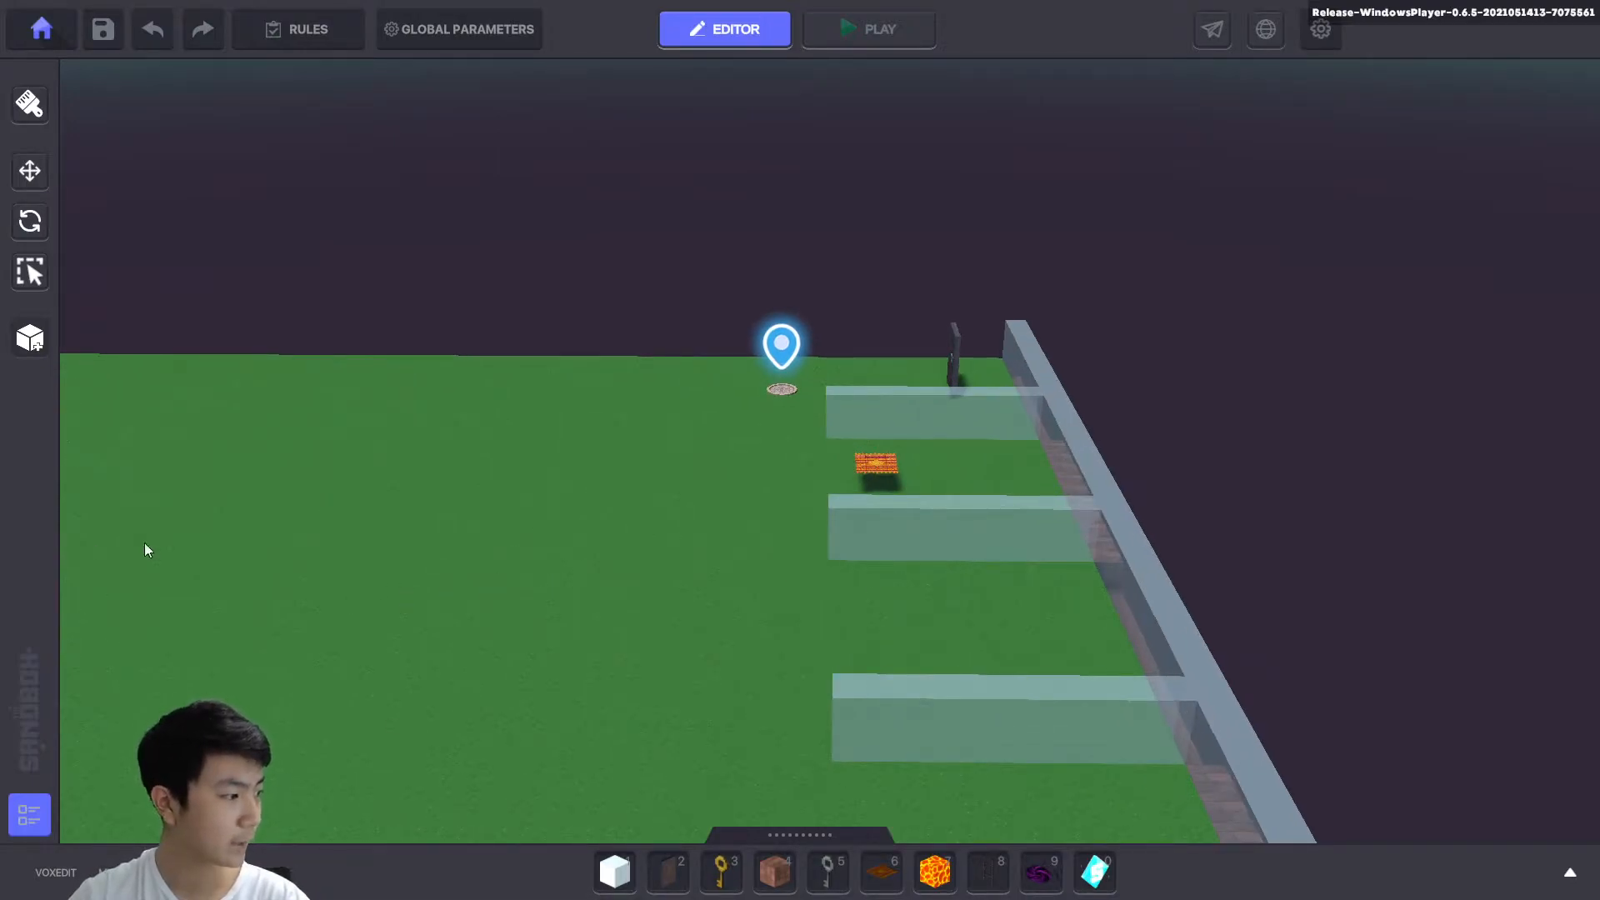
pyautogui.moveTo(981, 572); pyautogui.dragTo(1013, 654, button='right')
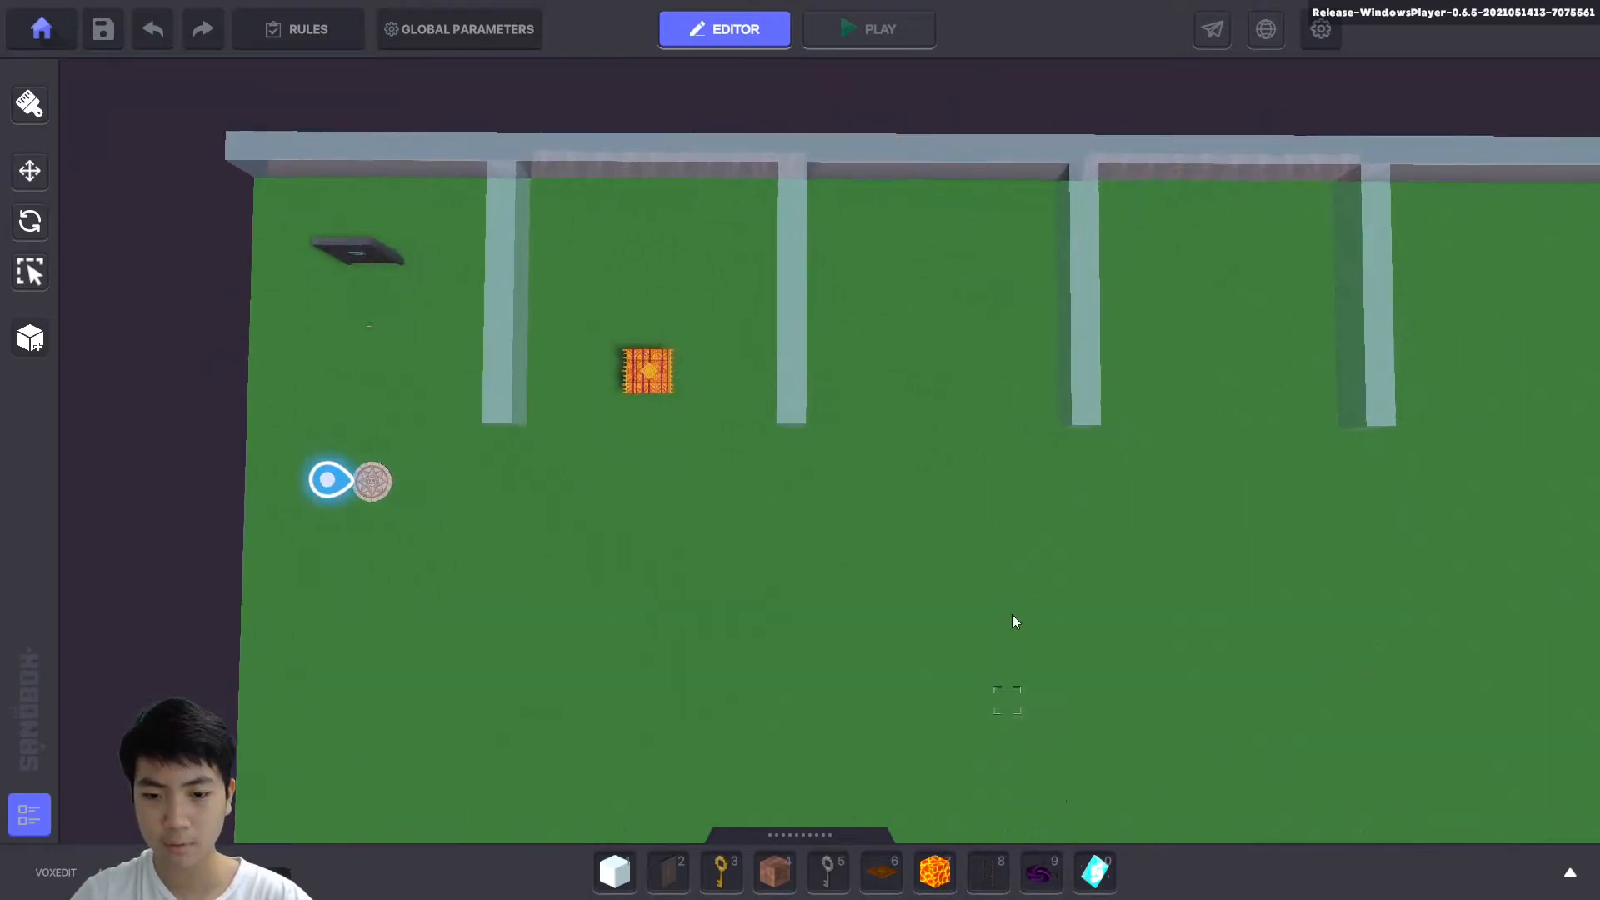
pyautogui.click(767, 870)
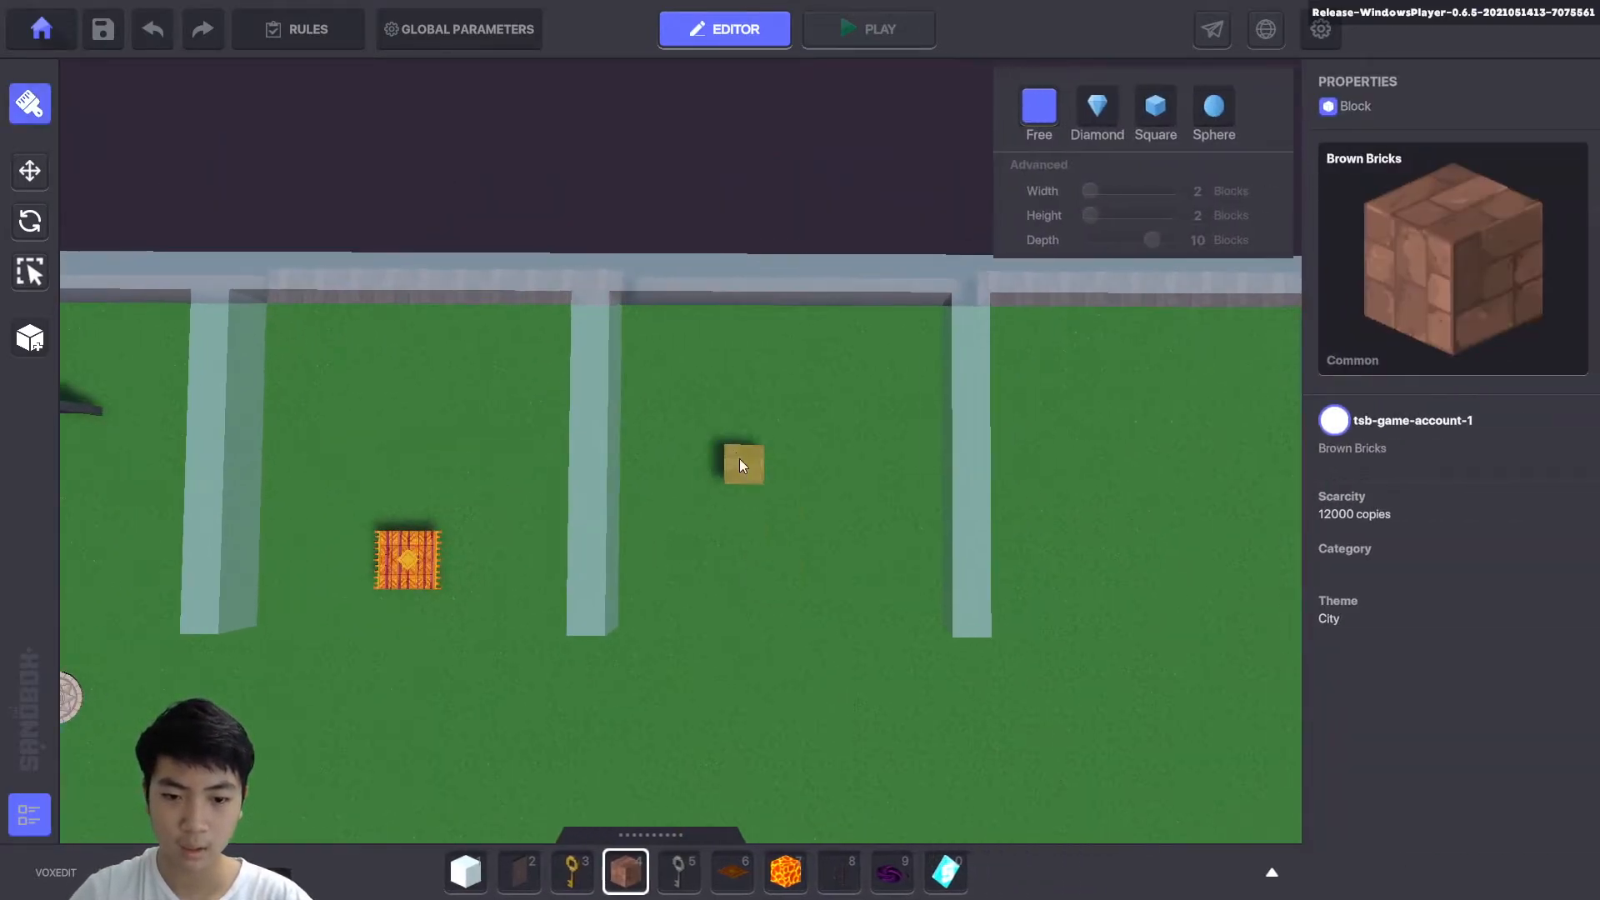
pyautogui.moveTo(713, 418); pyautogui.dragTo(848, 546)
pyautogui.moveTo(718, 437); pyautogui.dragTo(849, 534)
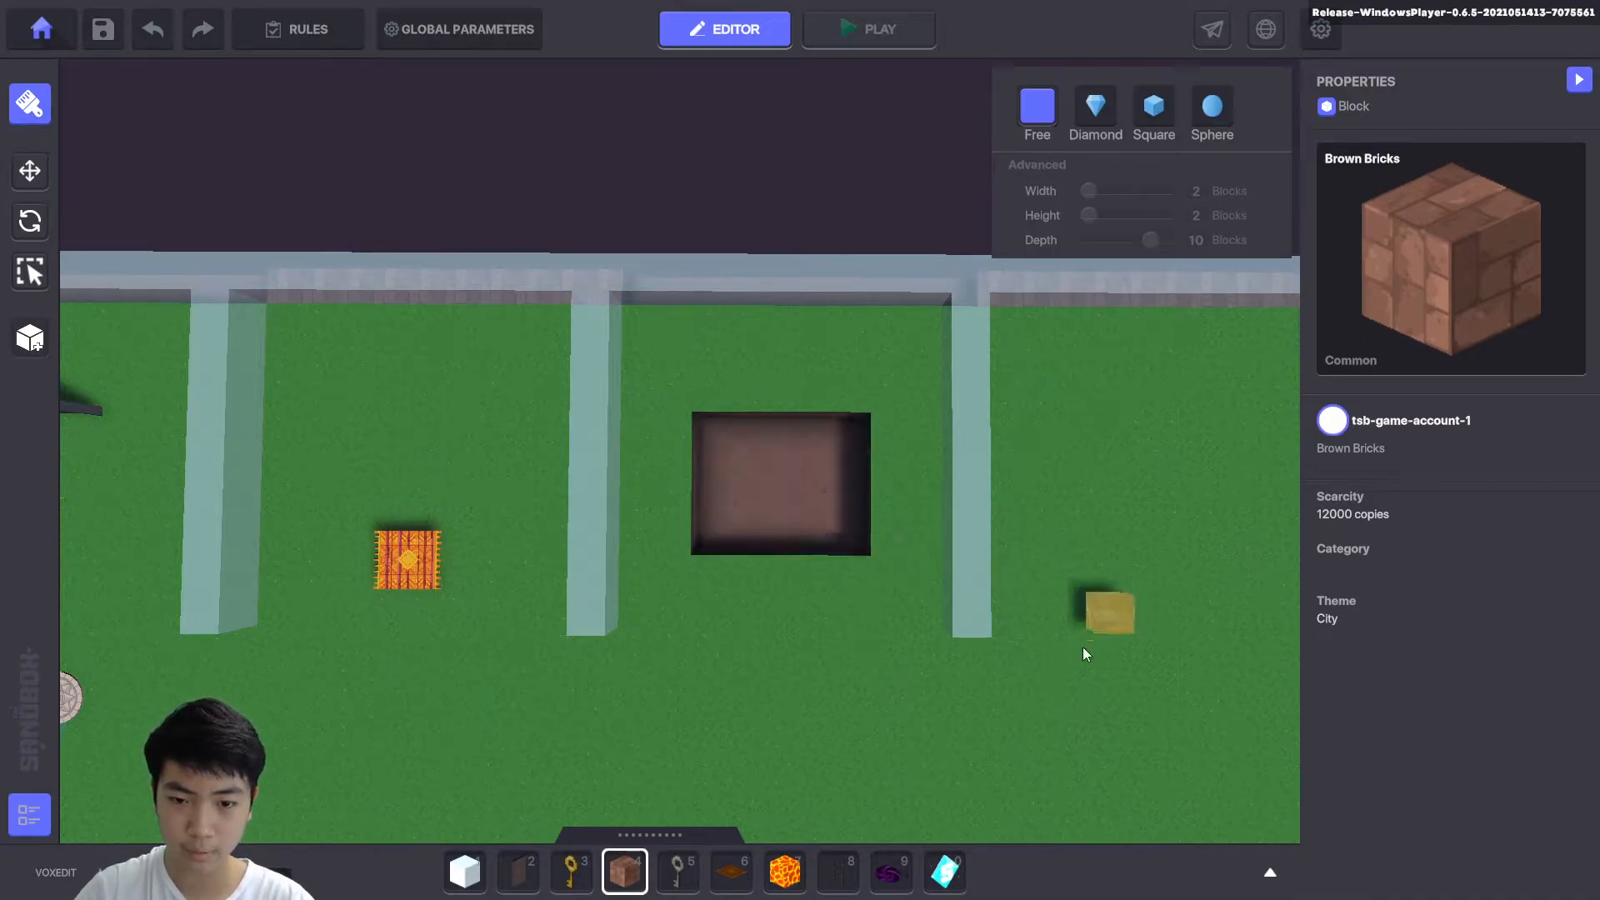
# Fill the floor of the rectangular pit with Lava blocks.
pyautogui.click(796, 874)
pyautogui.moveTo(715, 437); pyautogui.dragTo(859, 532)
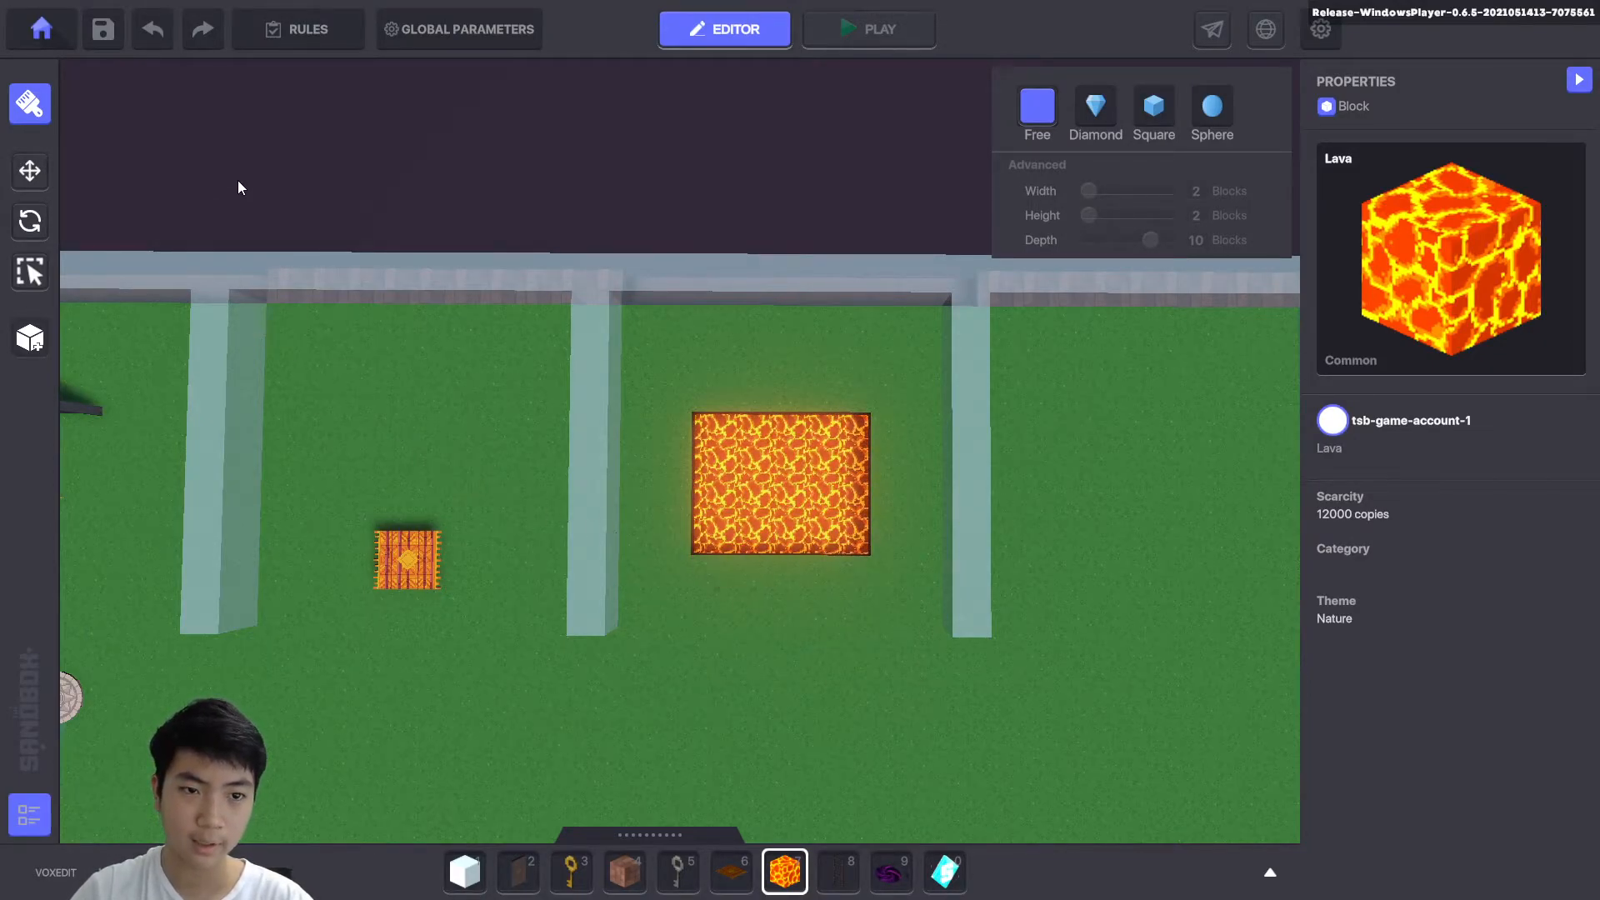
pyautogui.moveTo(817, 530)
pyautogui.mouseDown(button='right')
pyautogui.moveTo(809, 491)
pyautogui.moveTo(891, 440)
pyautogui.moveTo(867, 413)
pyautogui.mouseUp(button='right')
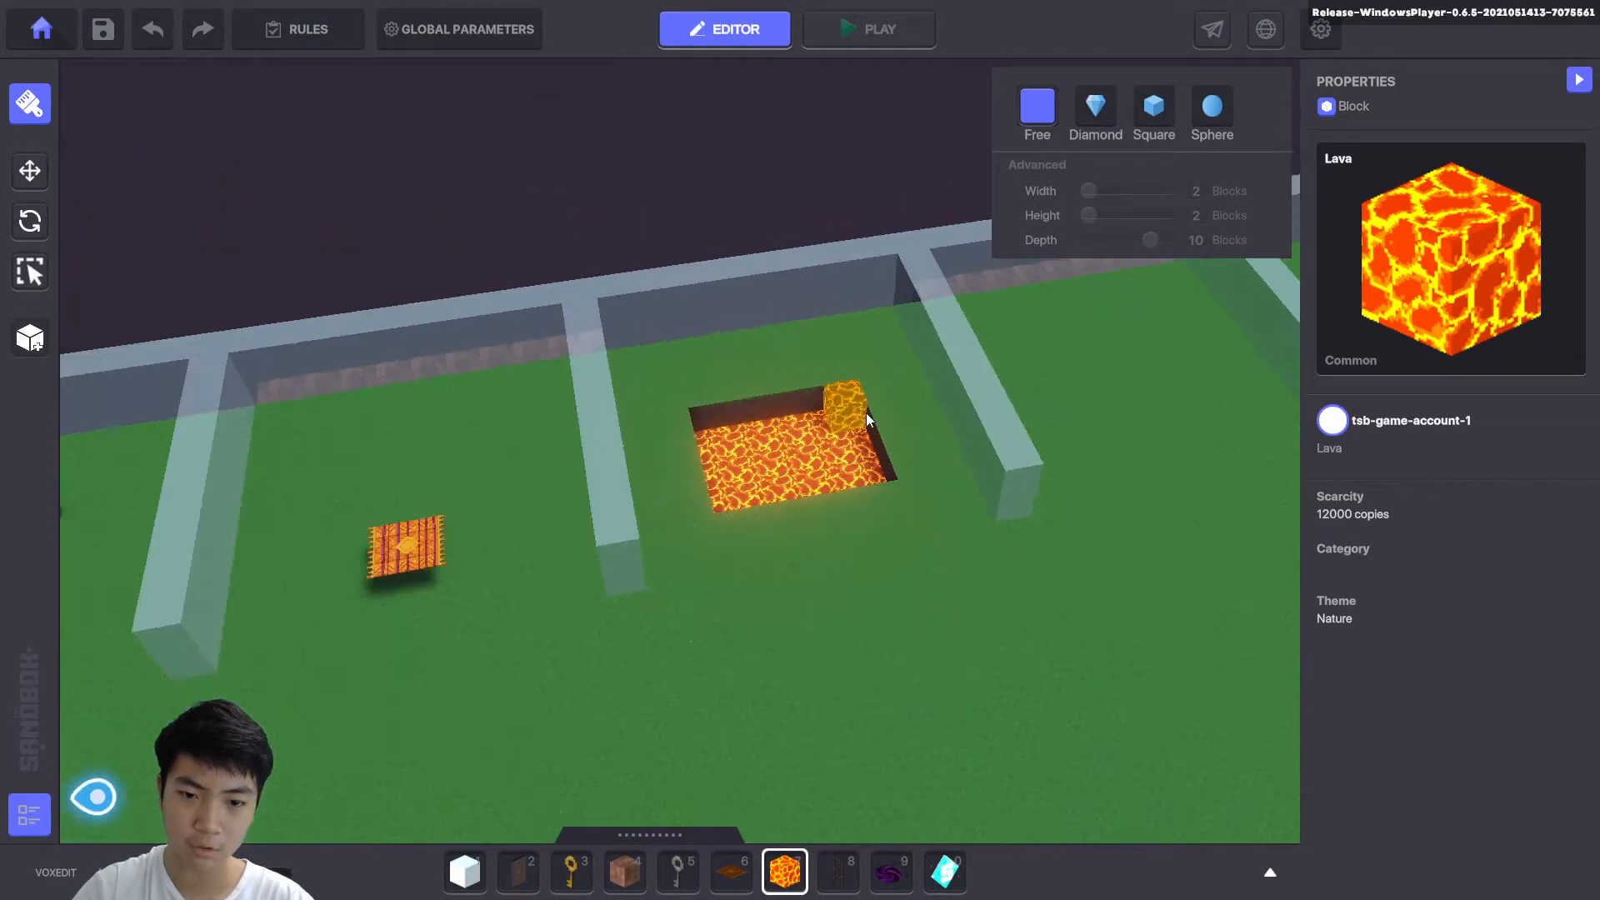
# Open the Global Parameters of the experience.
pyautogui.click(452, 42)
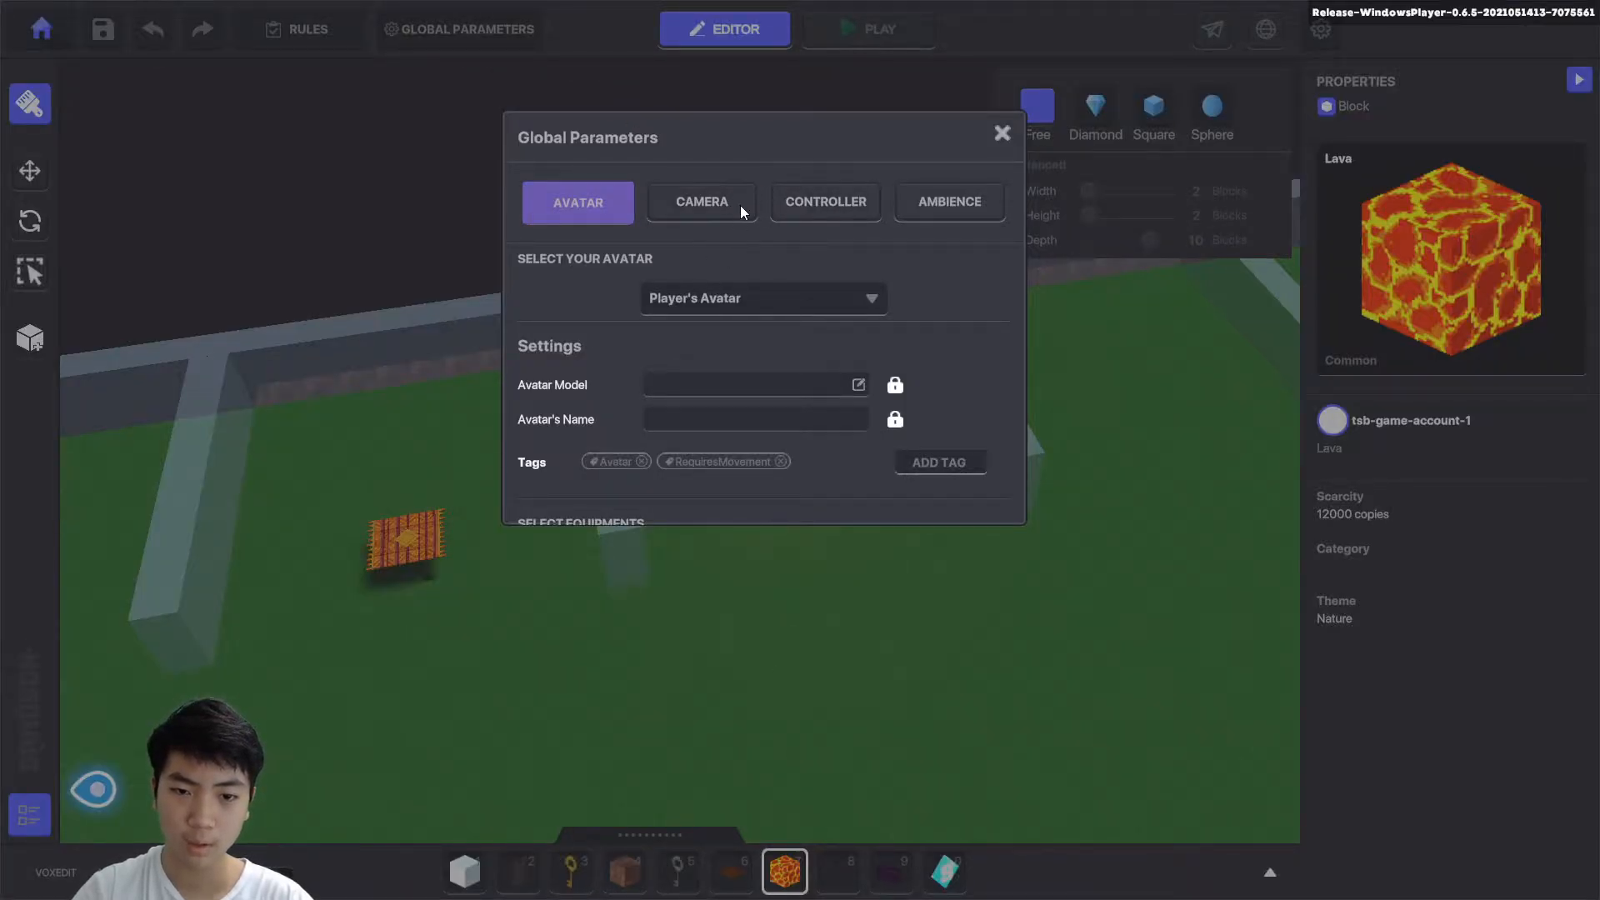
# Add the Lava block to the damaging blocks of the controller's Health component in the global parameters.
pyautogui.click(863, 213)
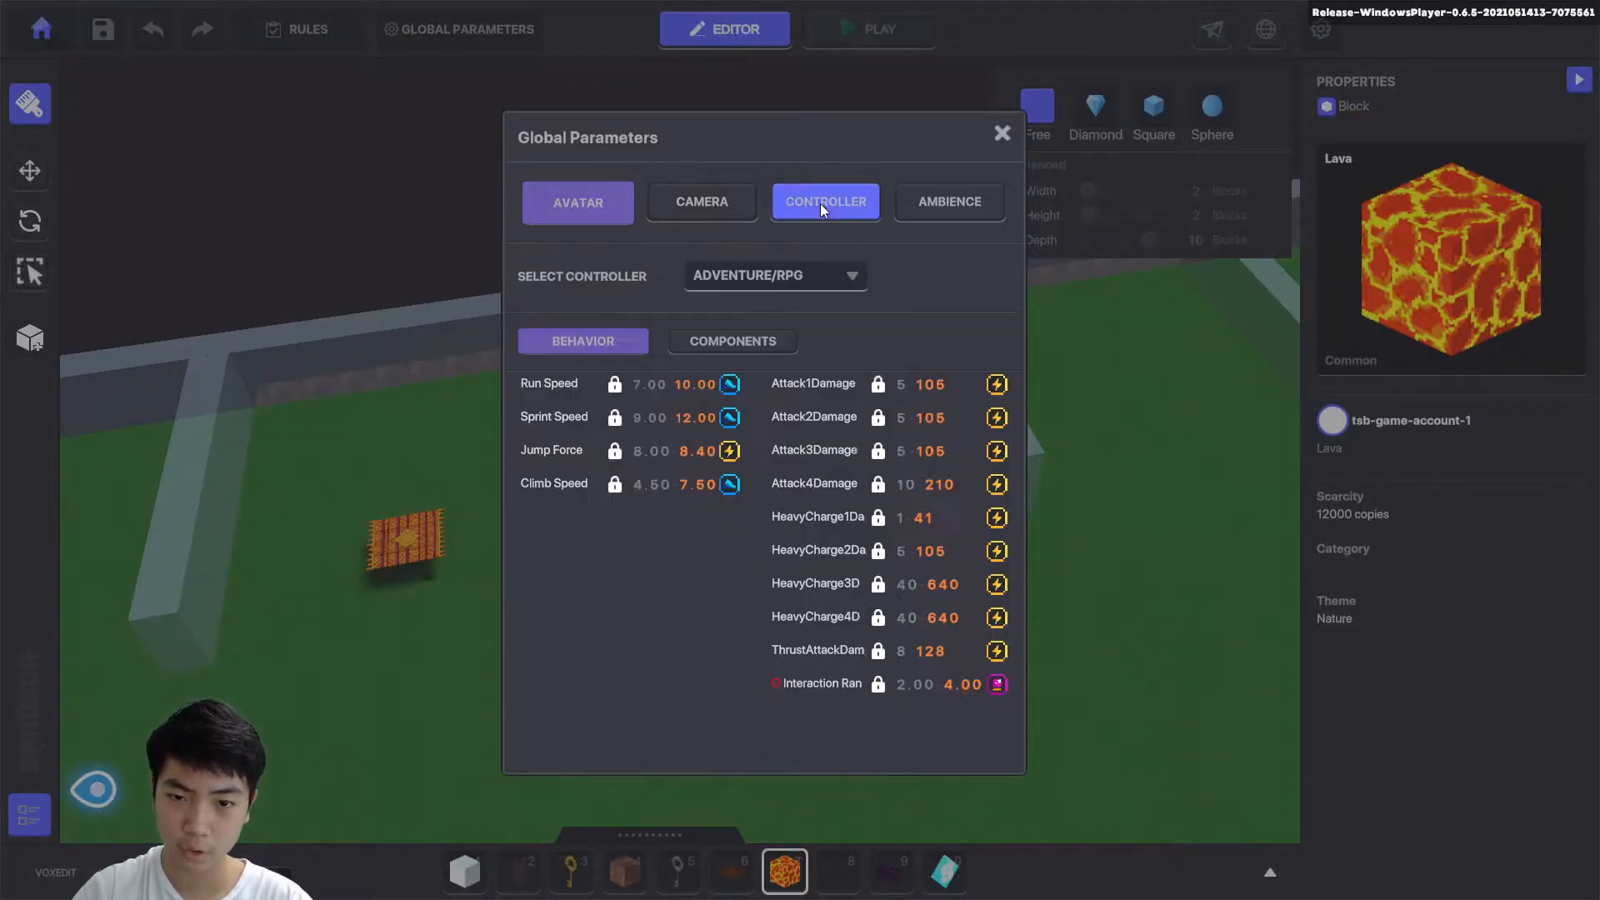
pyautogui.click(751, 342)
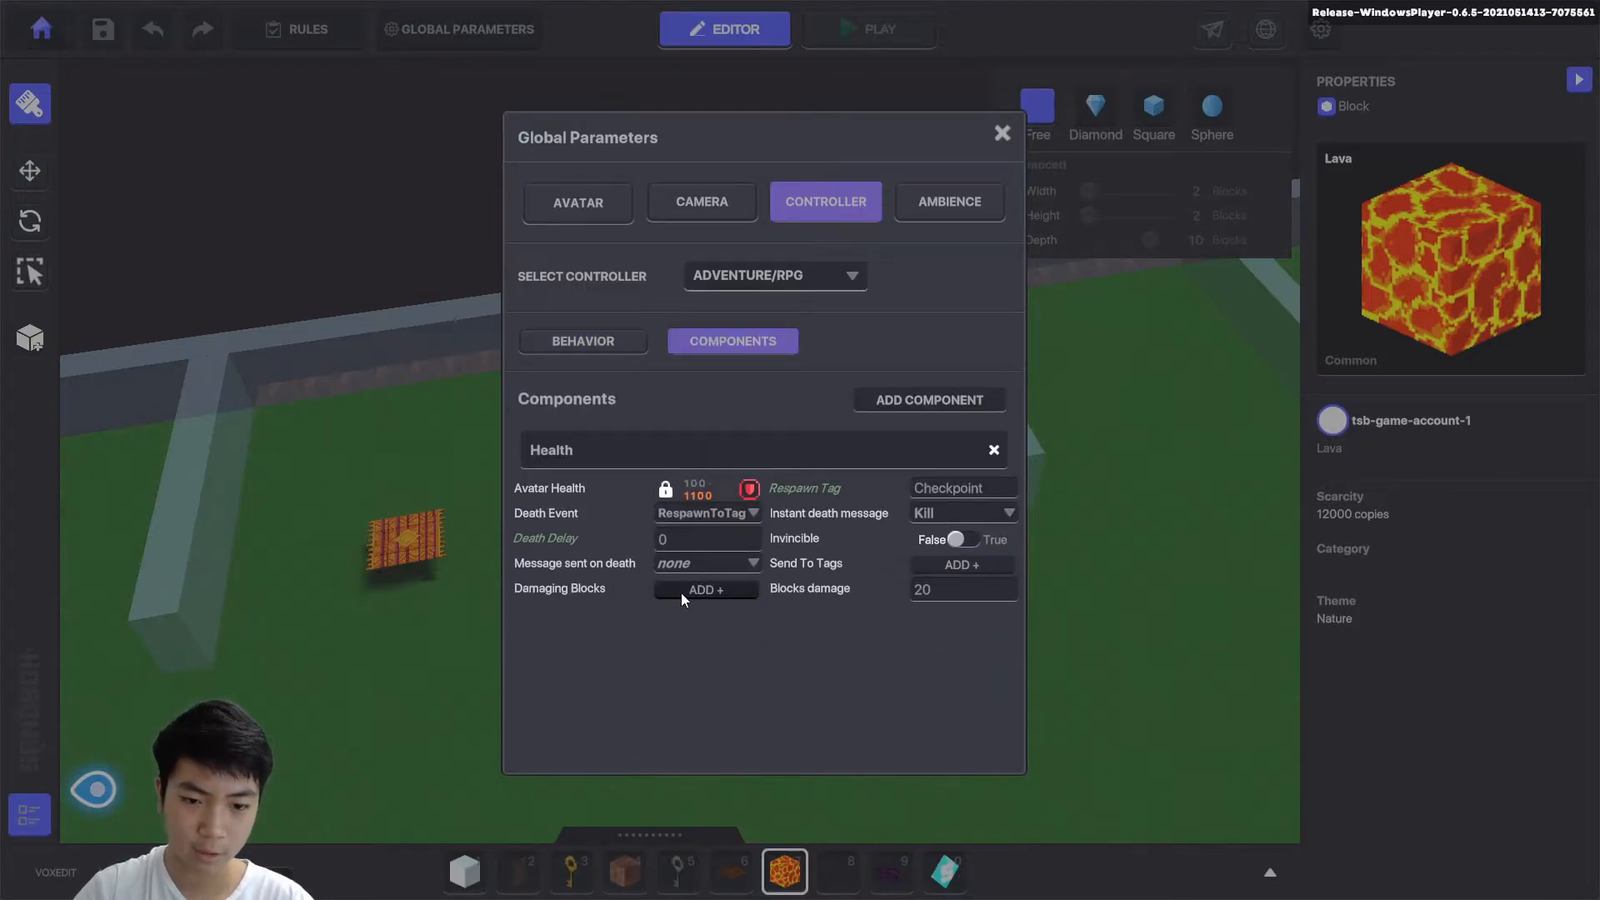
pyautogui.click(702, 583)
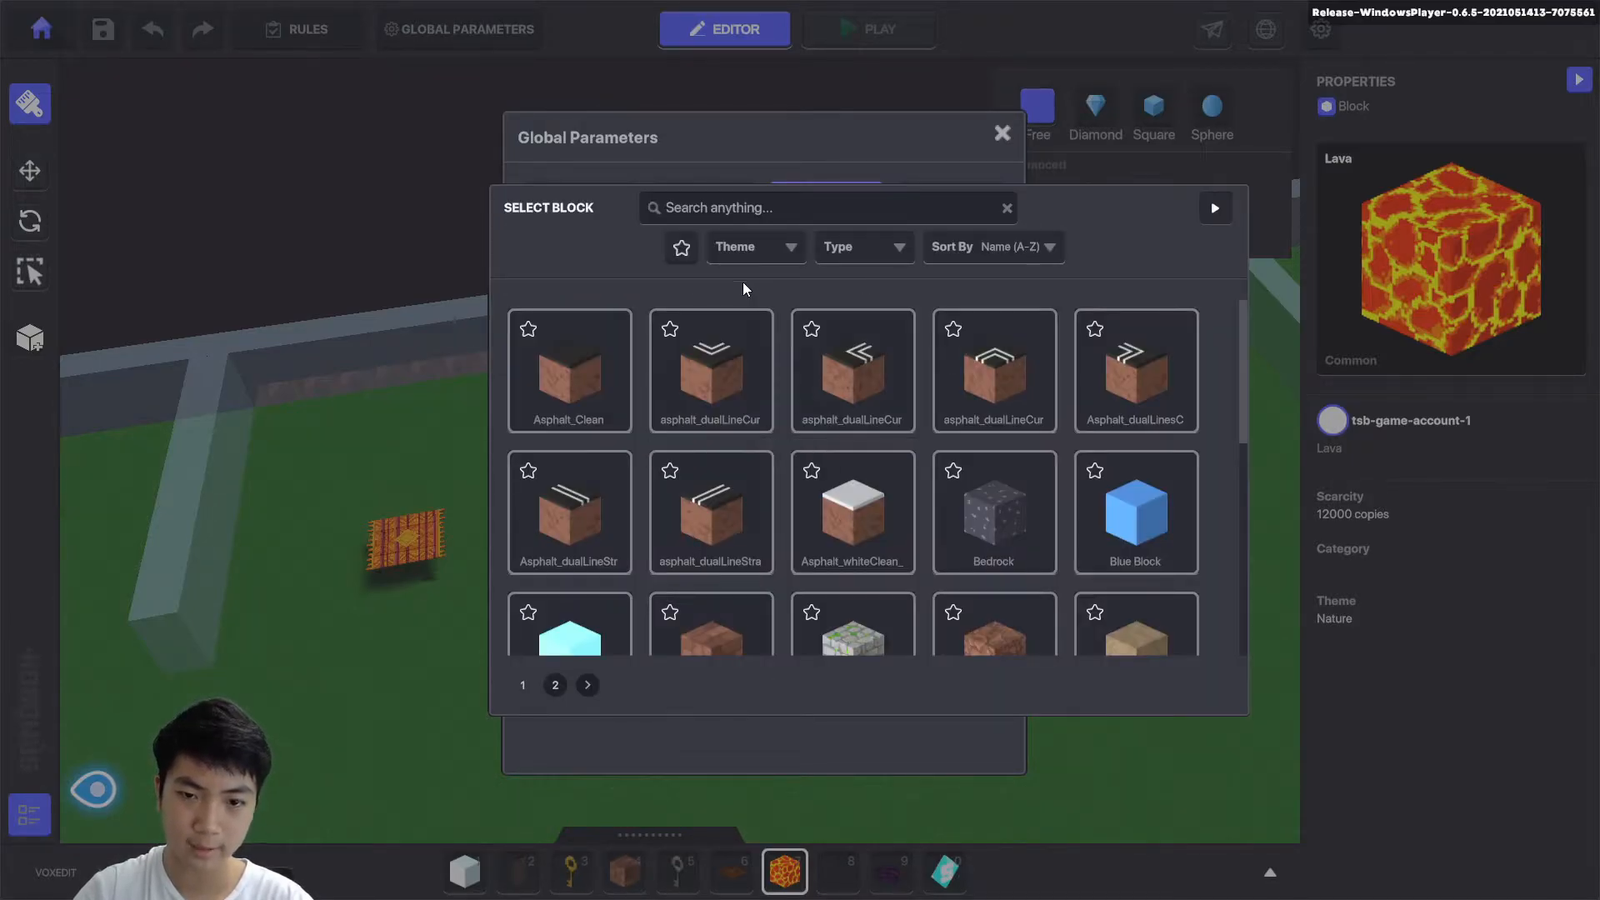
pyautogui.write('lava')
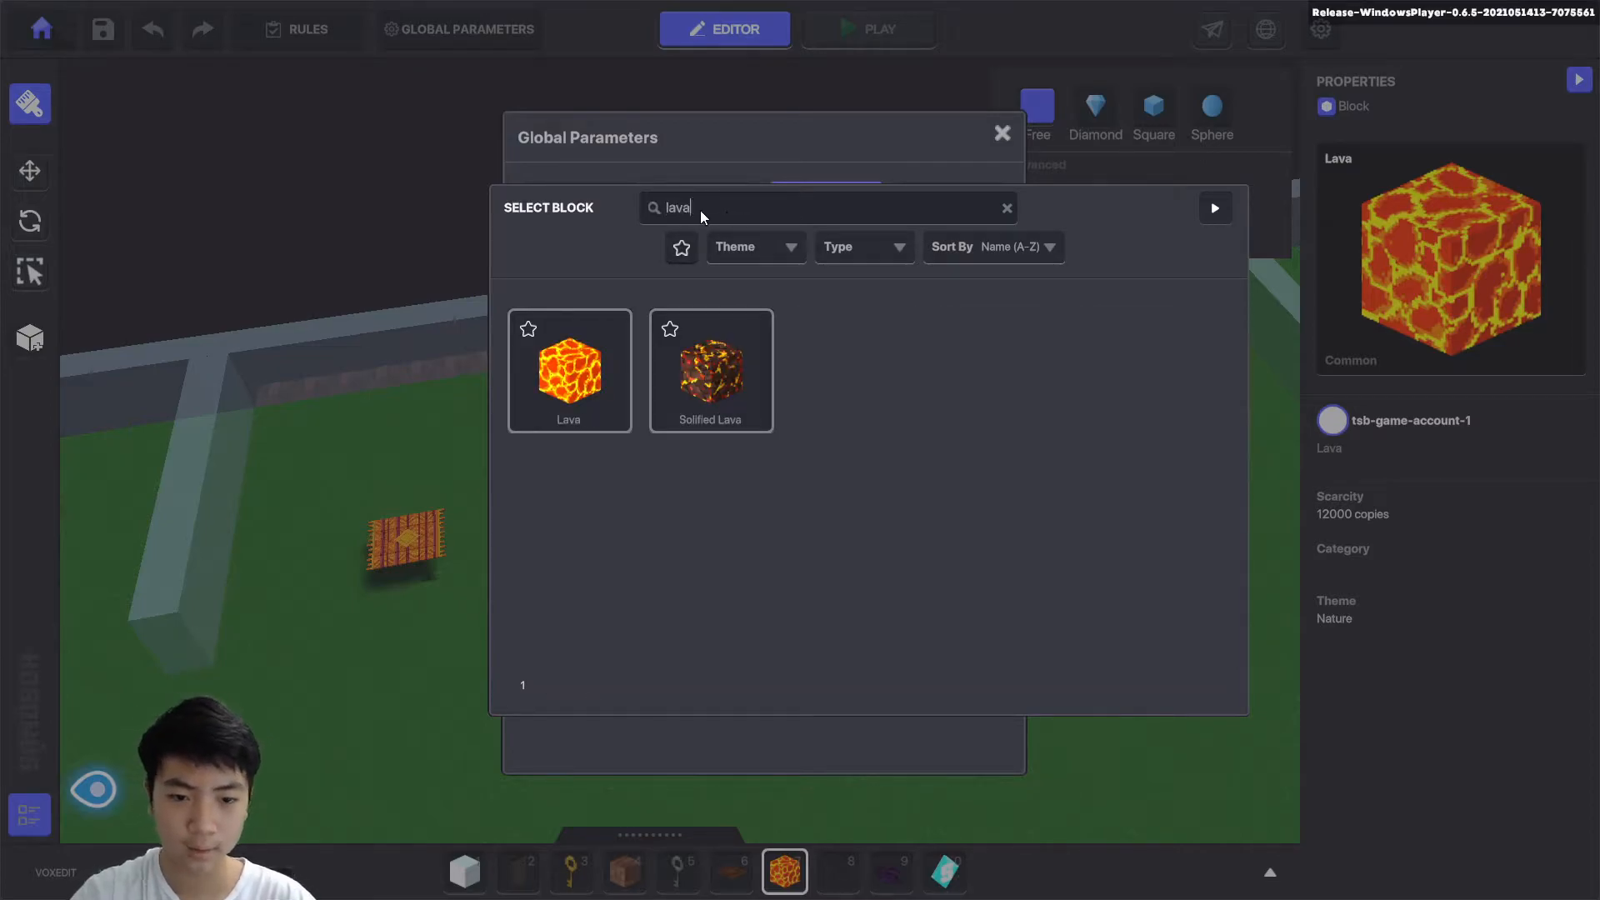
pyautogui.click(582, 395)
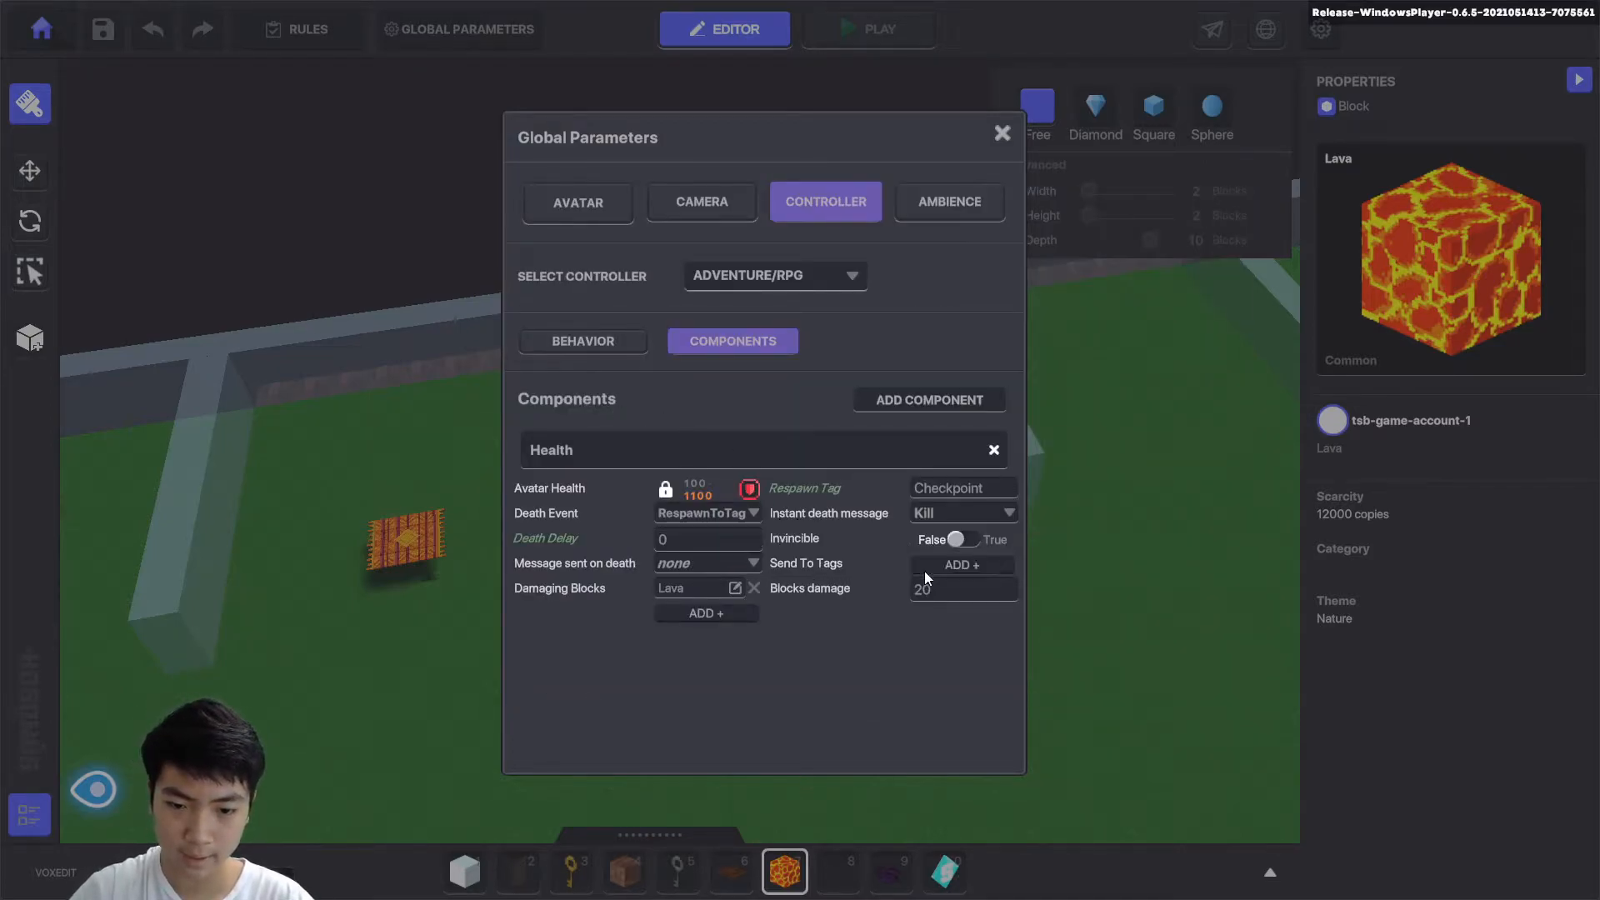
# Set the Health component's blocks damage to 50 and close the global parameters.
pyautogui.click(947, 593)
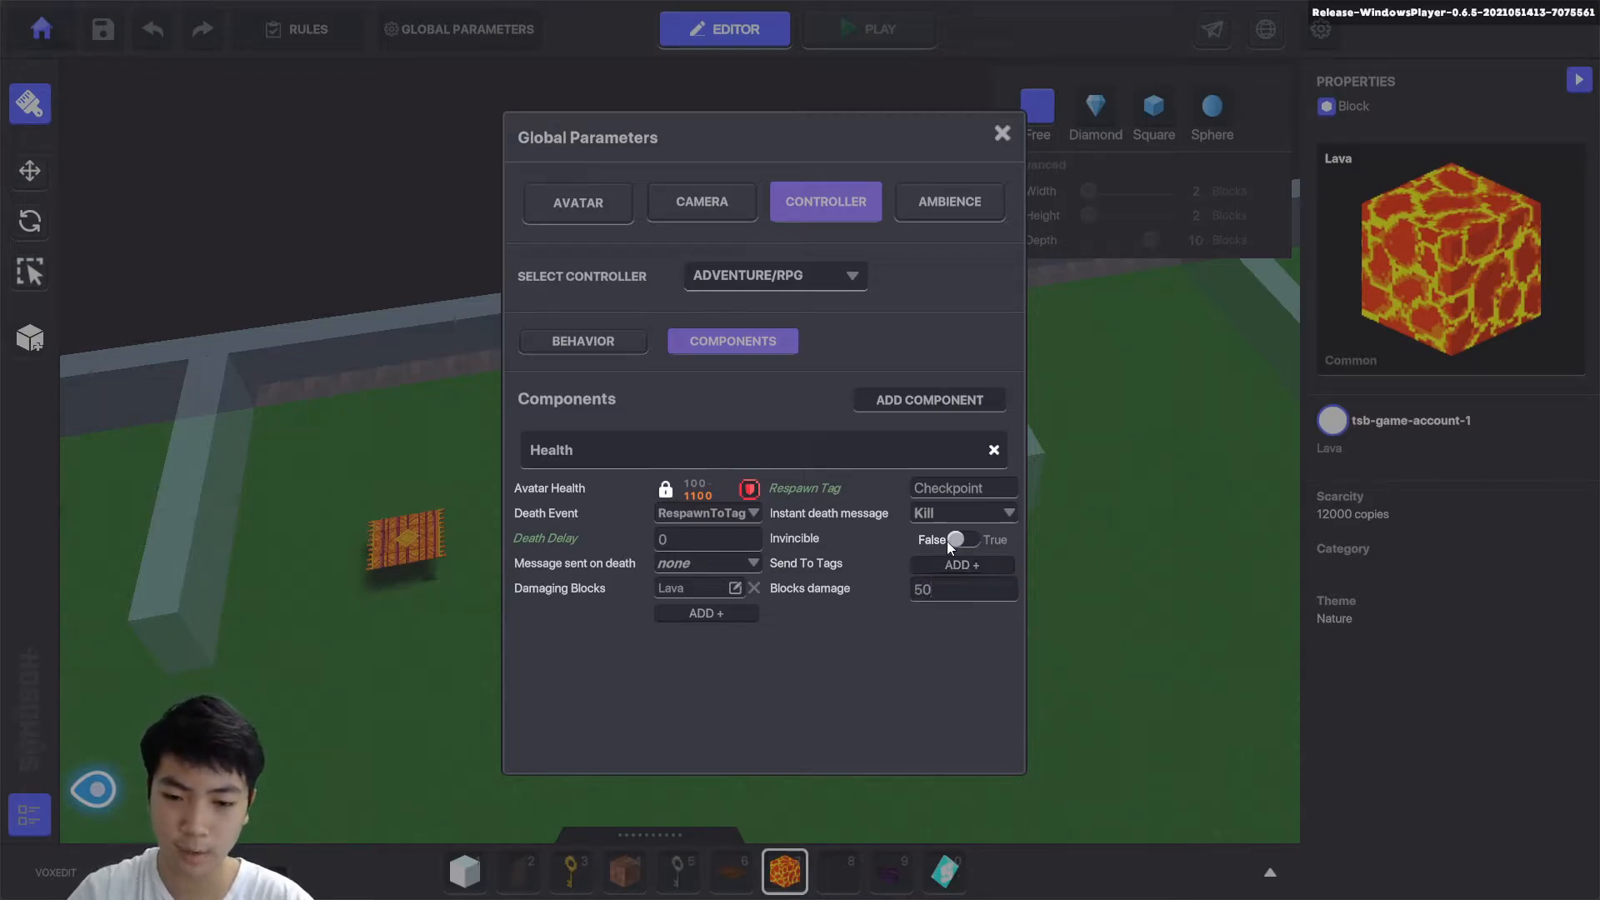
pyautogui.write('50')
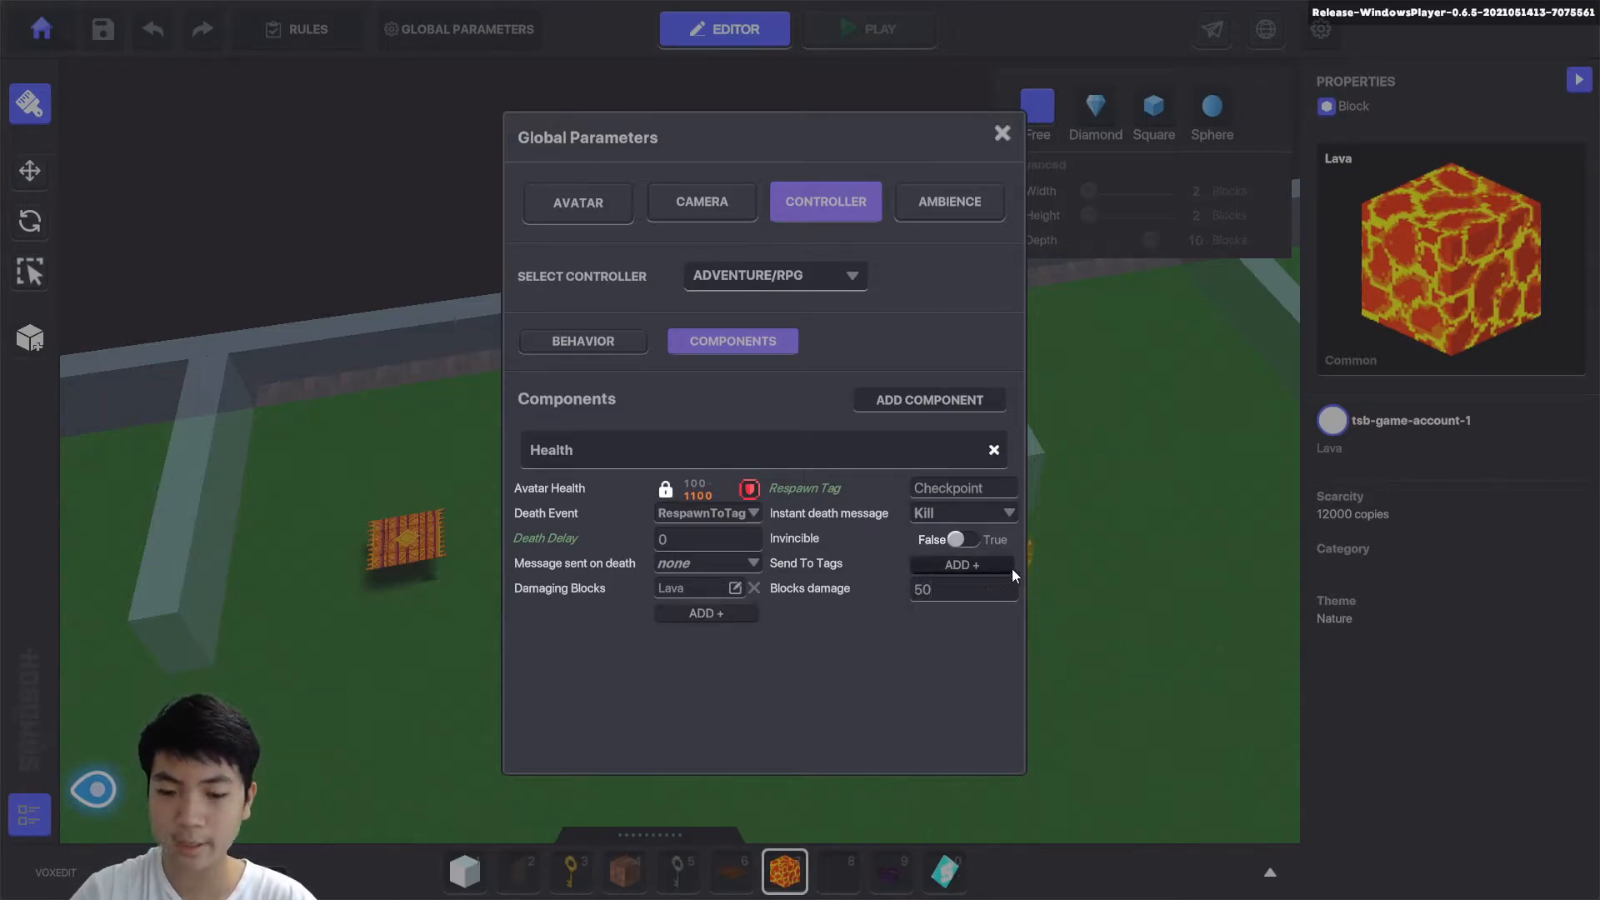
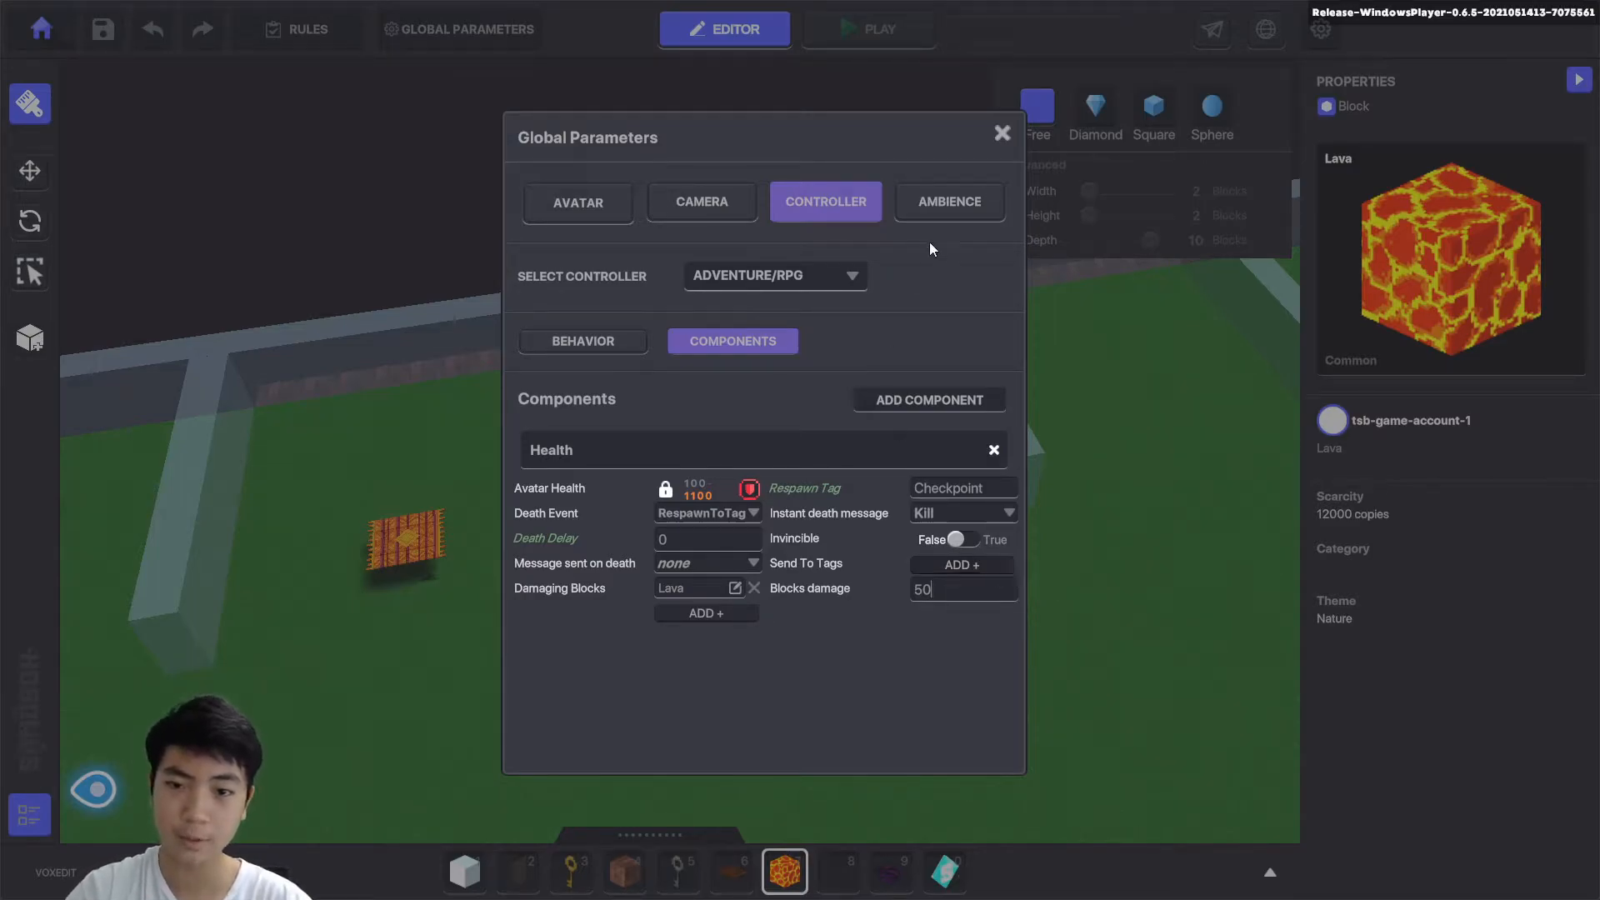
pyautogui.click(1002, 133)
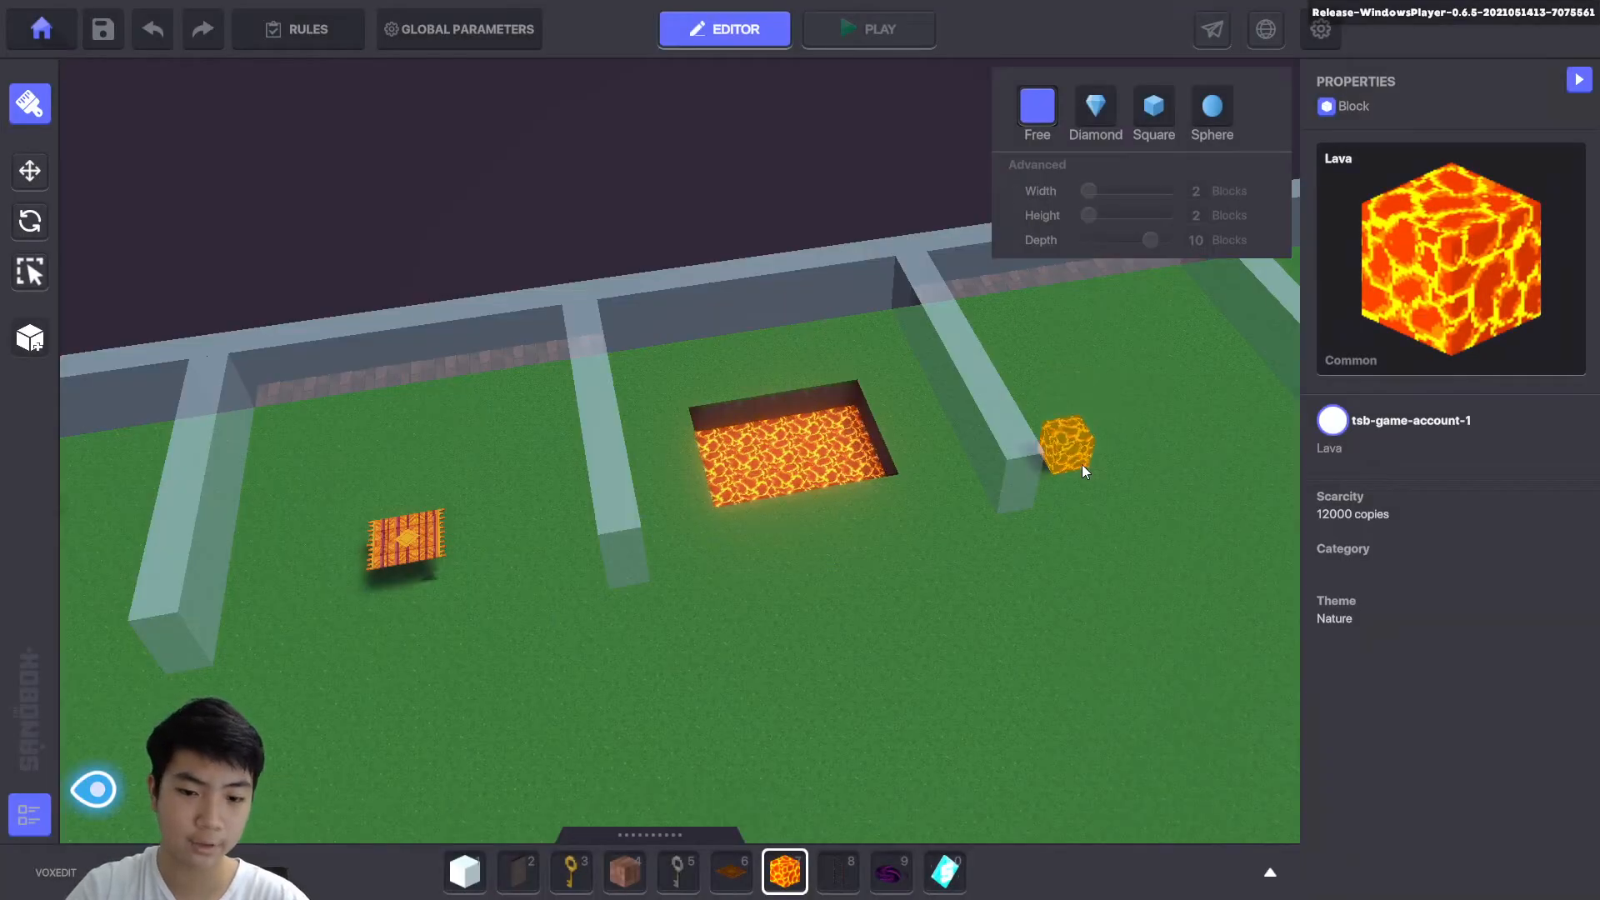
# Playtest the level by running and jumping the avatar into the lava pit, and return to the editor.
pyautogui.scroll(-2, 1041, 491)
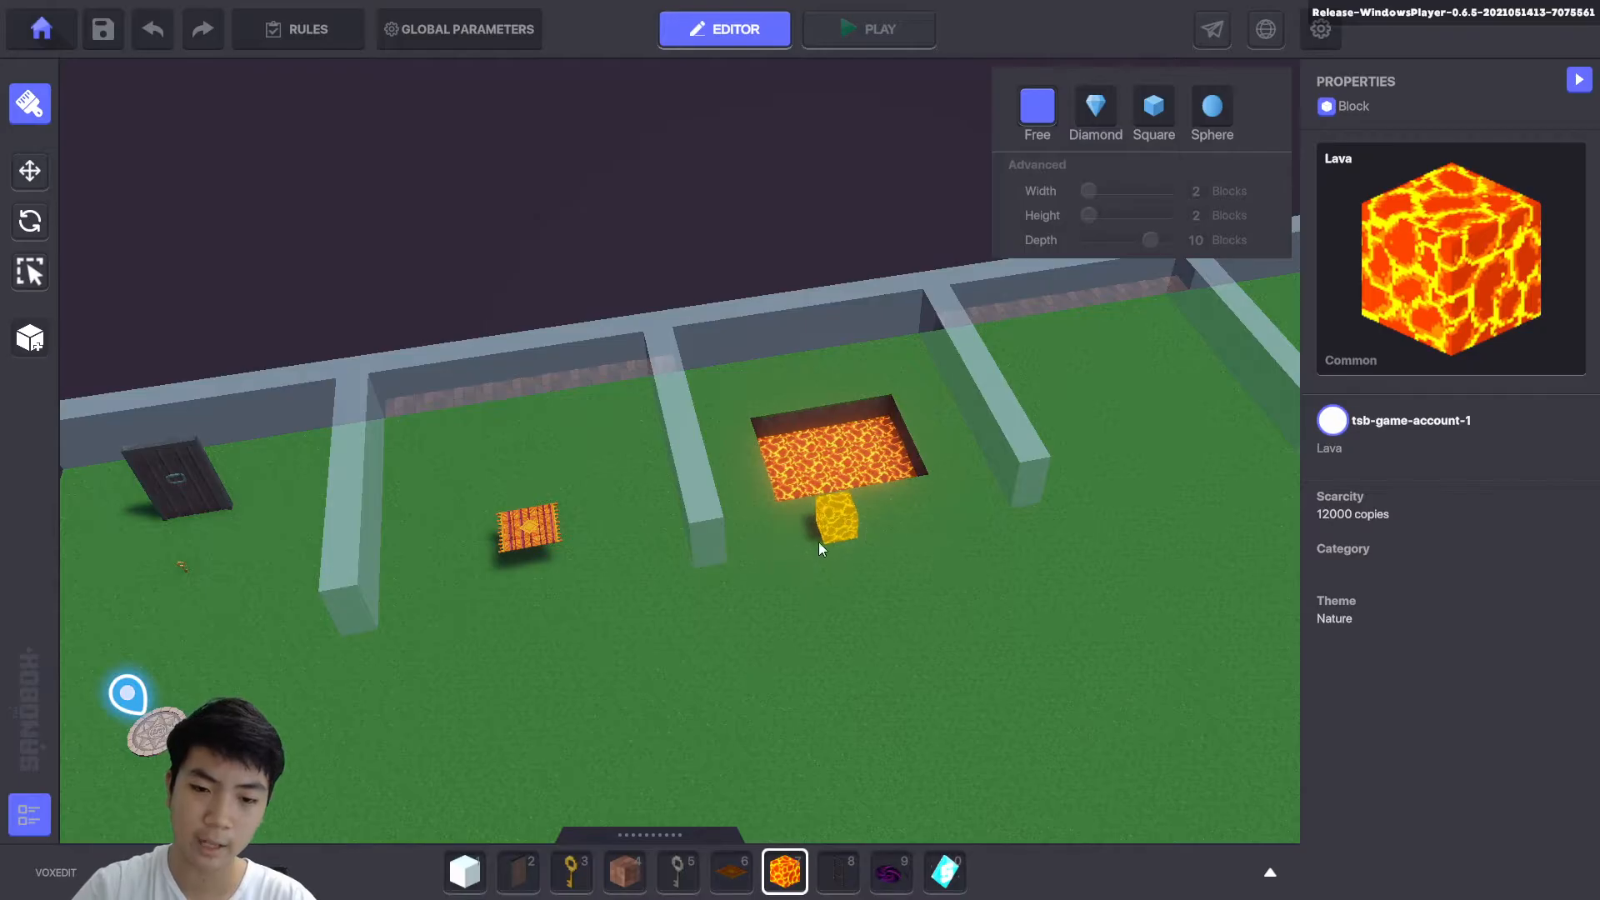
pyautogui.press('F5')
pyautogui.press('w')
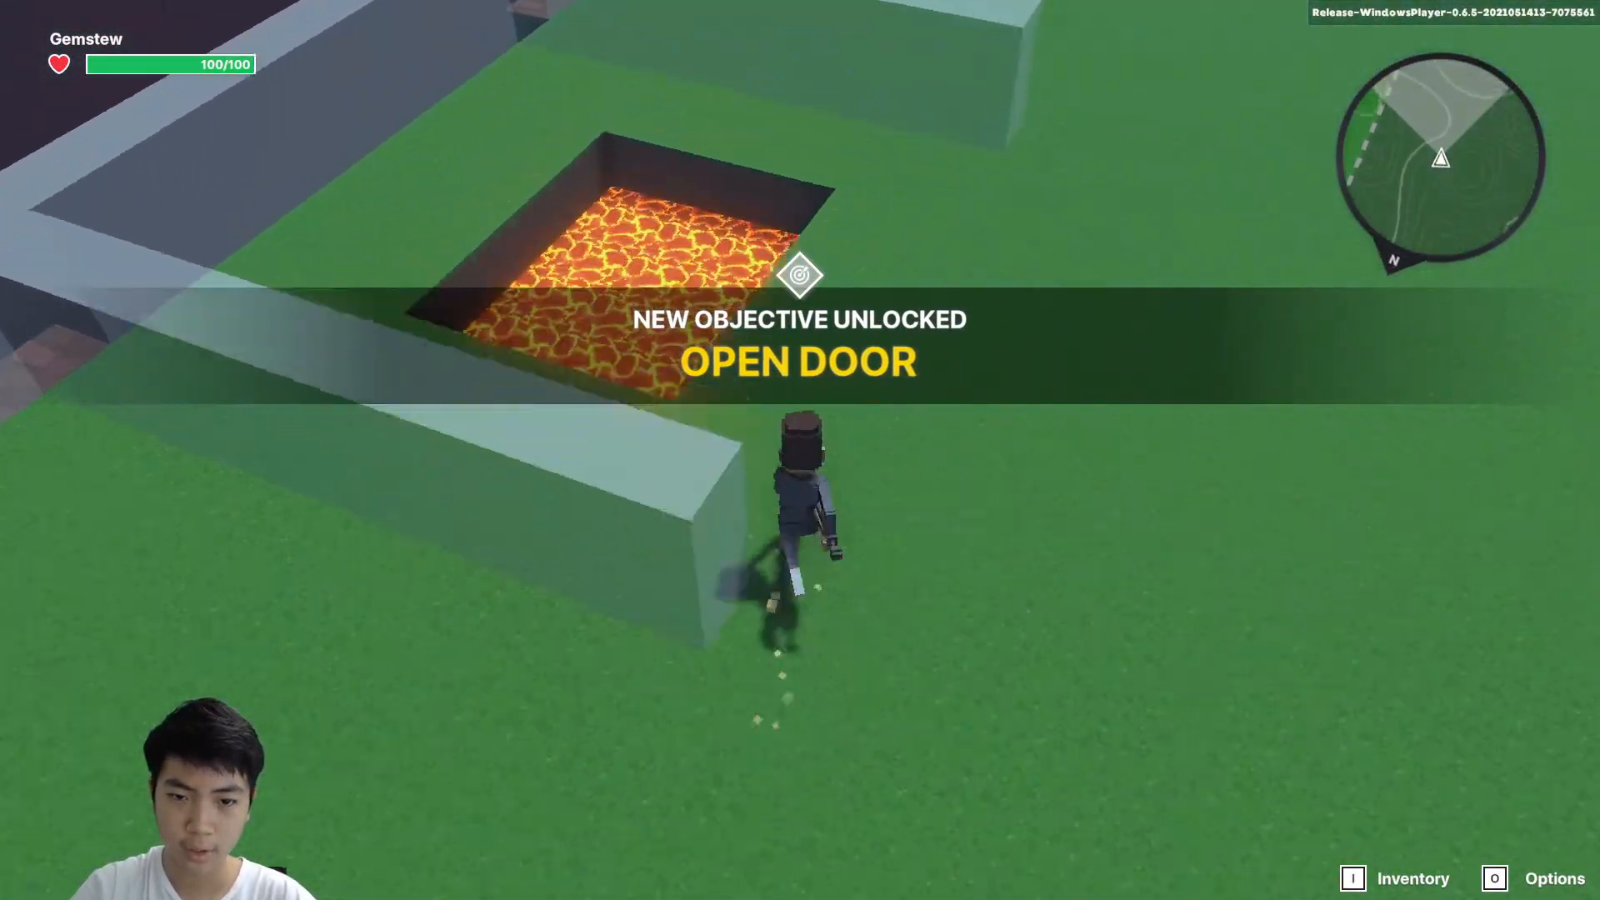
pyautogui.press('space')
pyautogui.press('s')
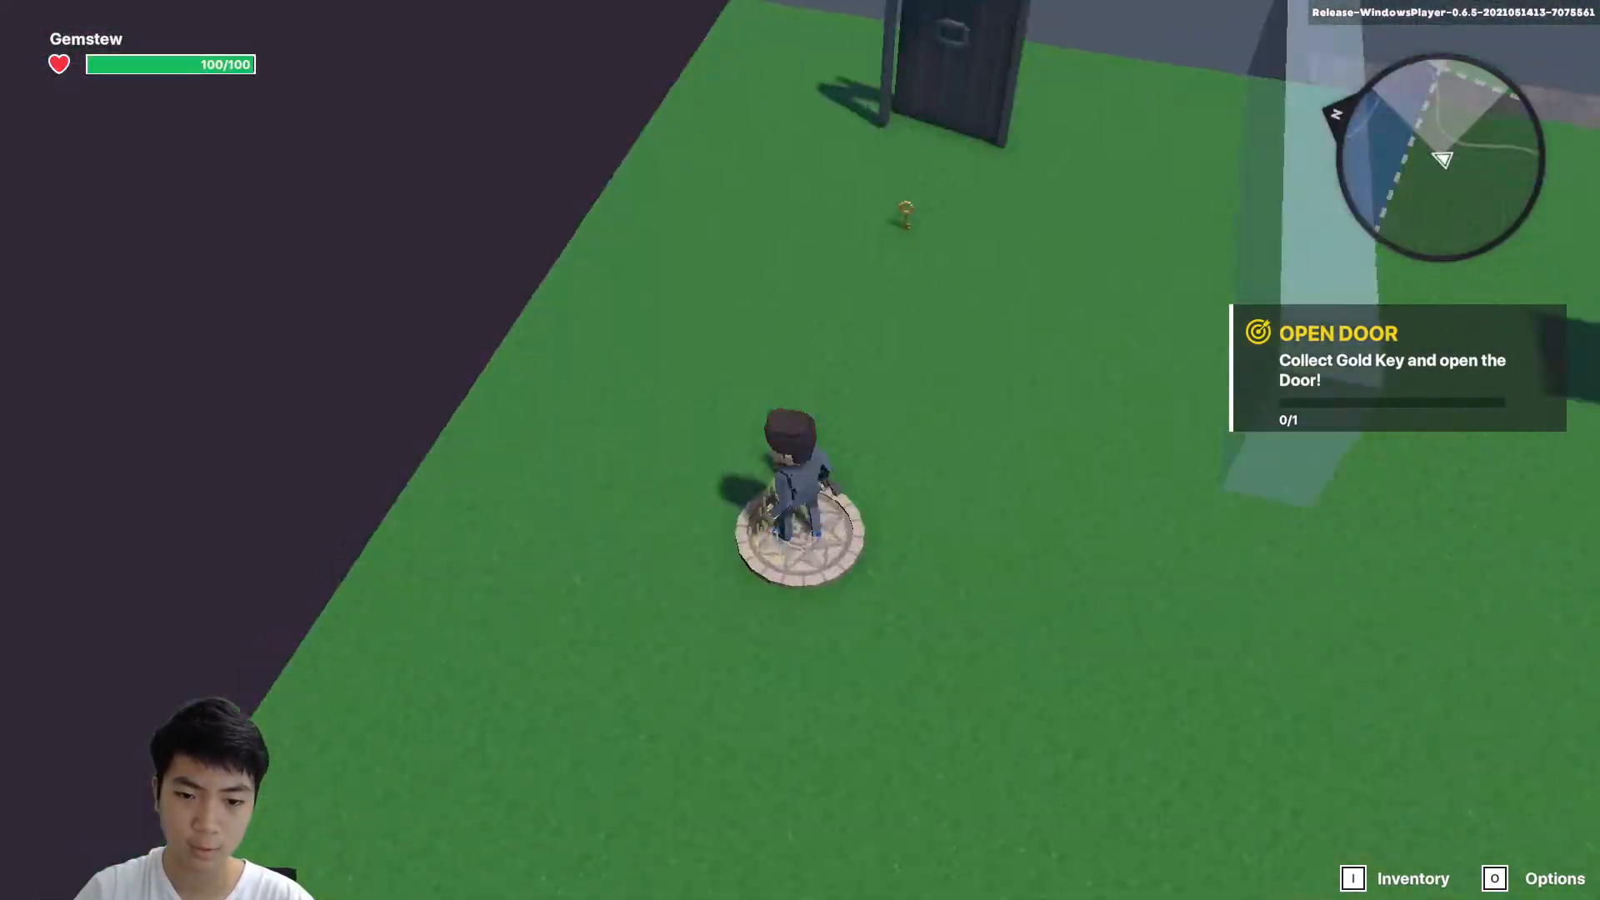
pyautogui.press('w')
pyautogui.press('w')
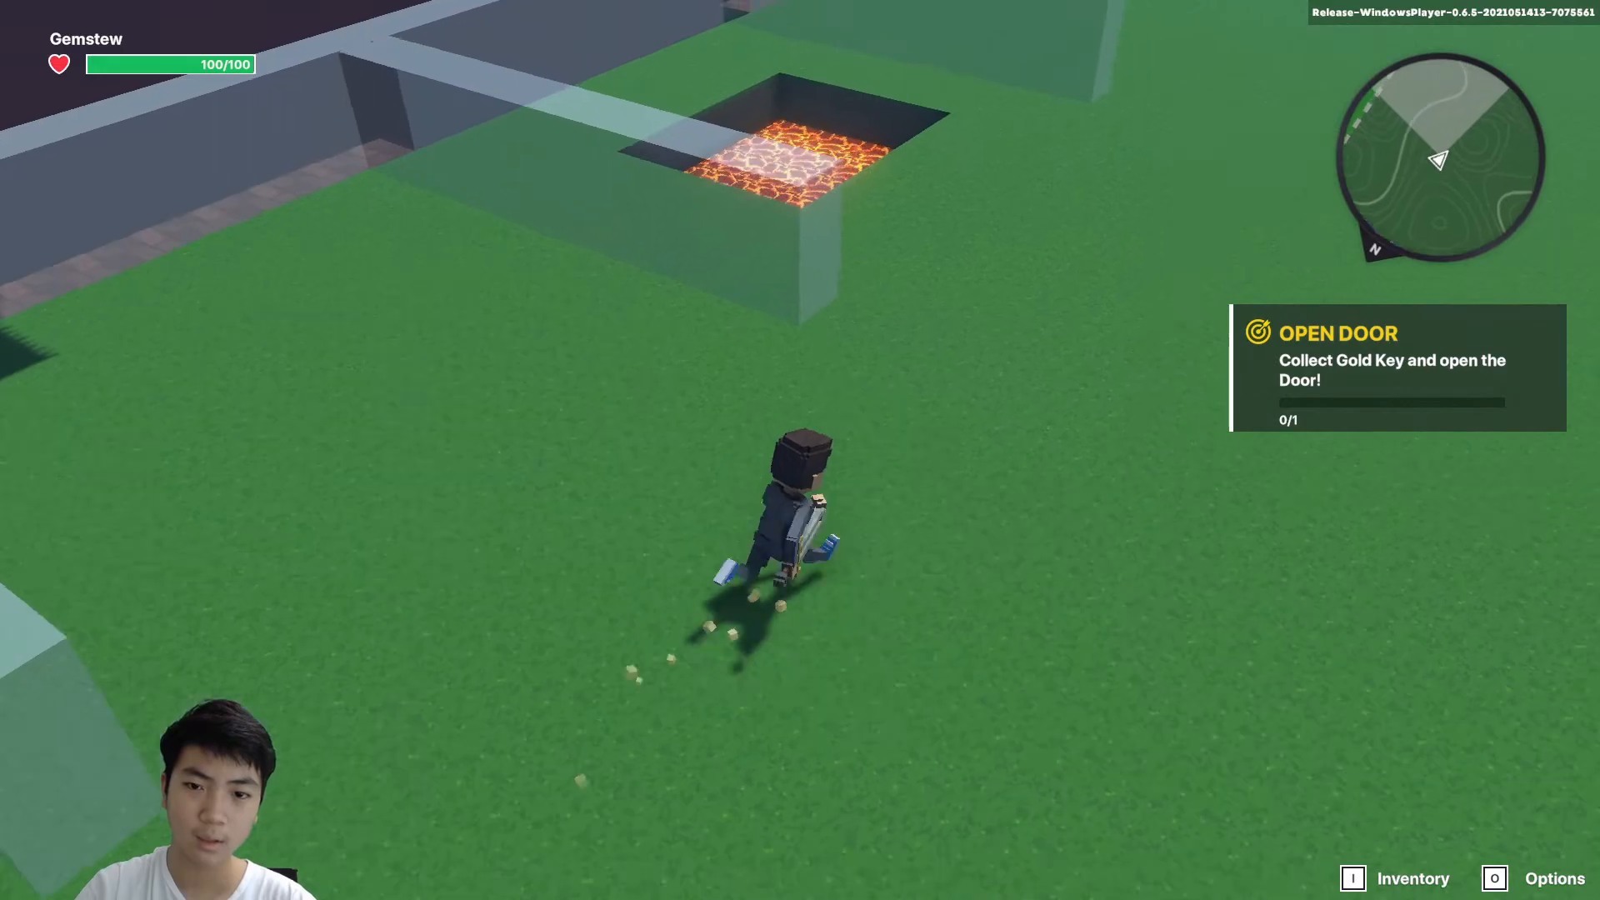
pyautogui.press('w')
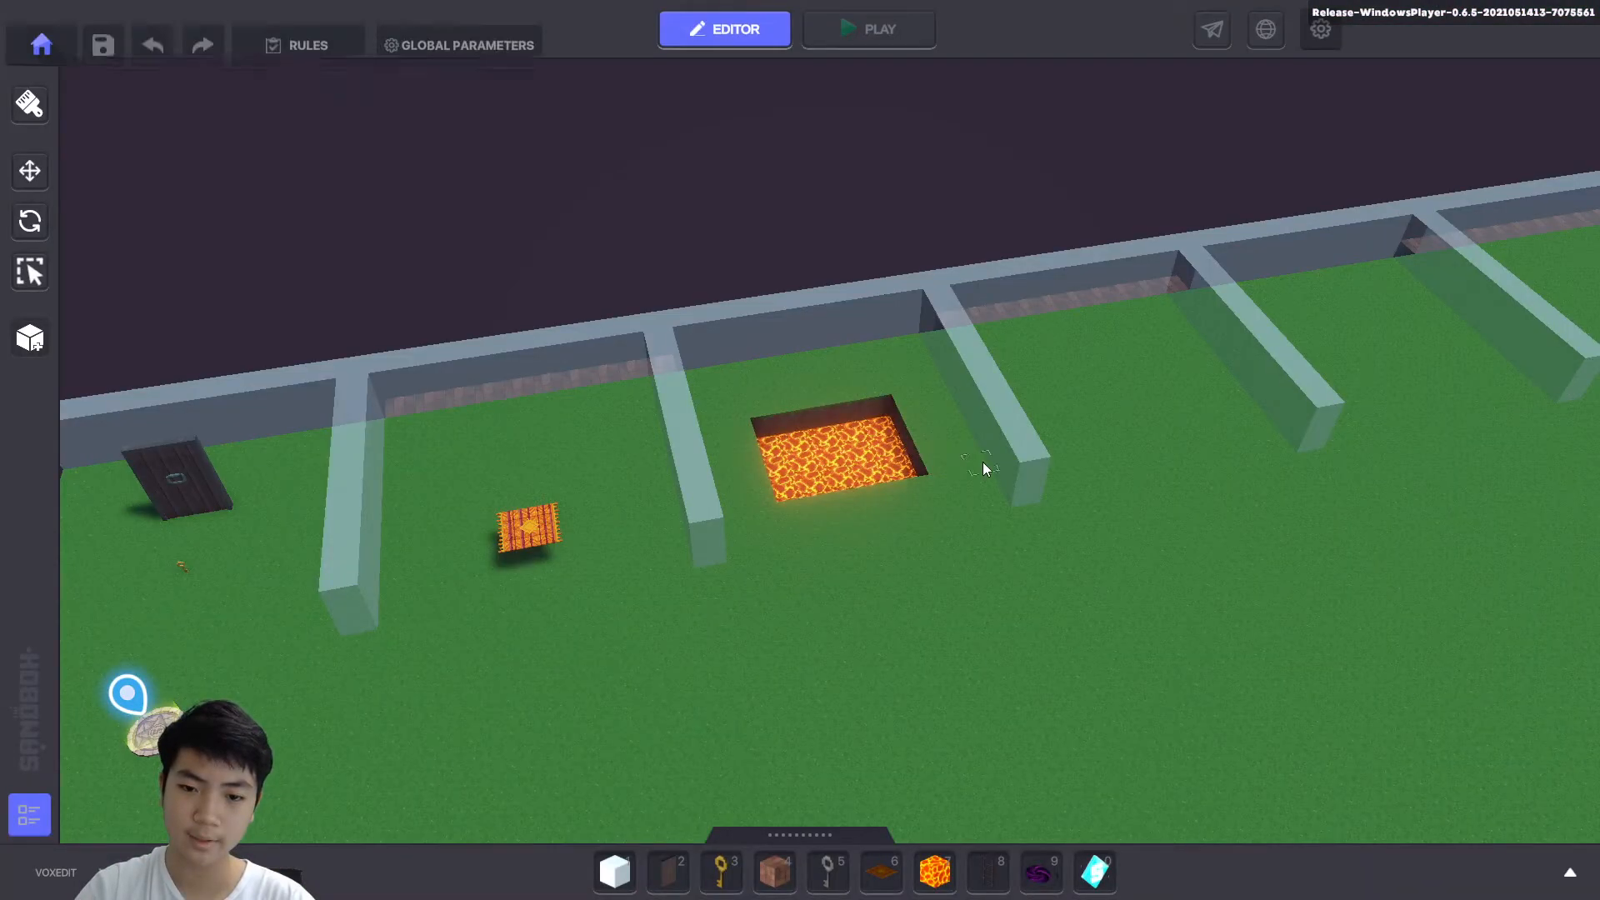
# Remove the door, gold key and carpet from the hotbar and move the remaining items into slots 2 to 7.
pyautogui.moveTo(982, 461); pyautogui.dragTo(897, 489, button='middle')
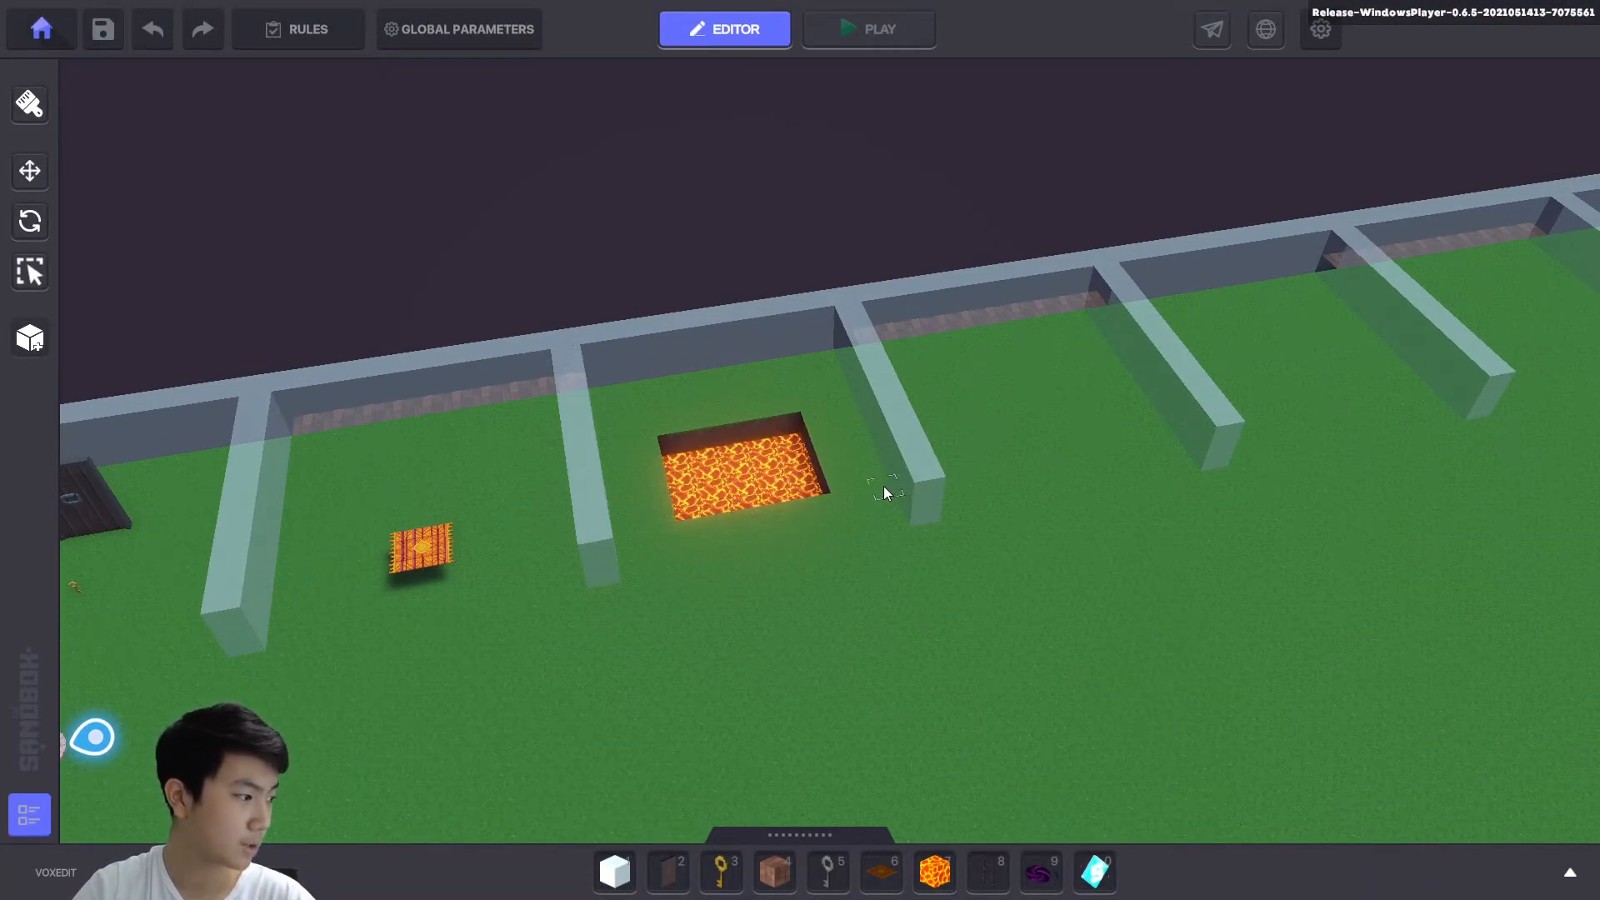
pyautogui.moveTo(900, 489); pyautogui.dragTo(850, 529, button='middle')
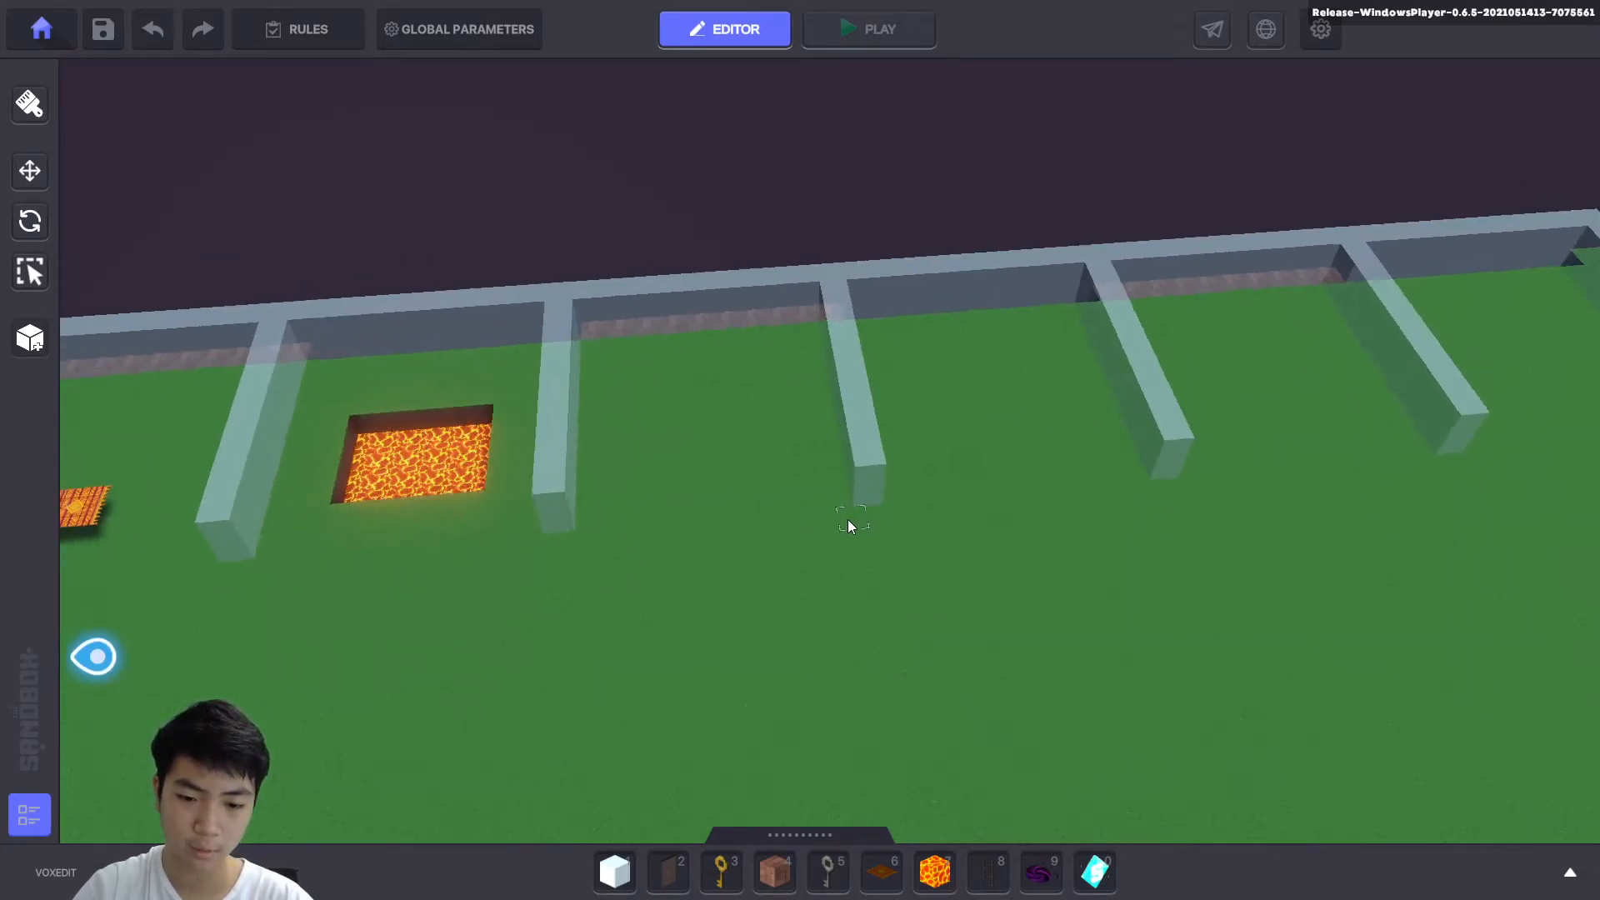
pyautogui.moveTo(697, 493); pyautogui.dragTo(680, 450, button='middle')
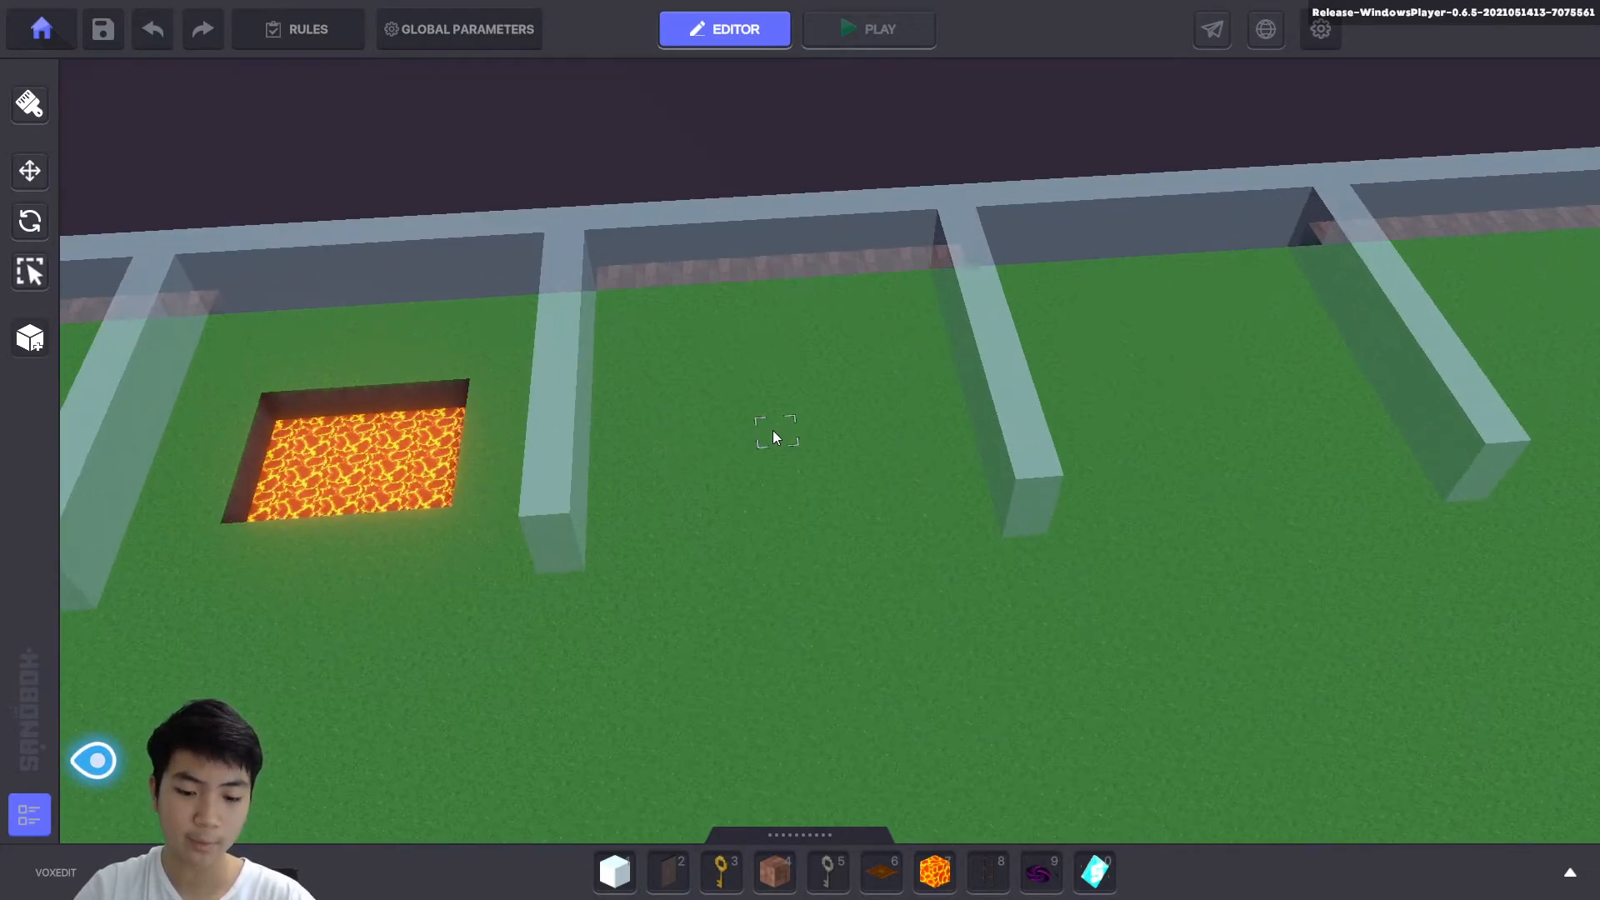
pyautogui.press('Tab')
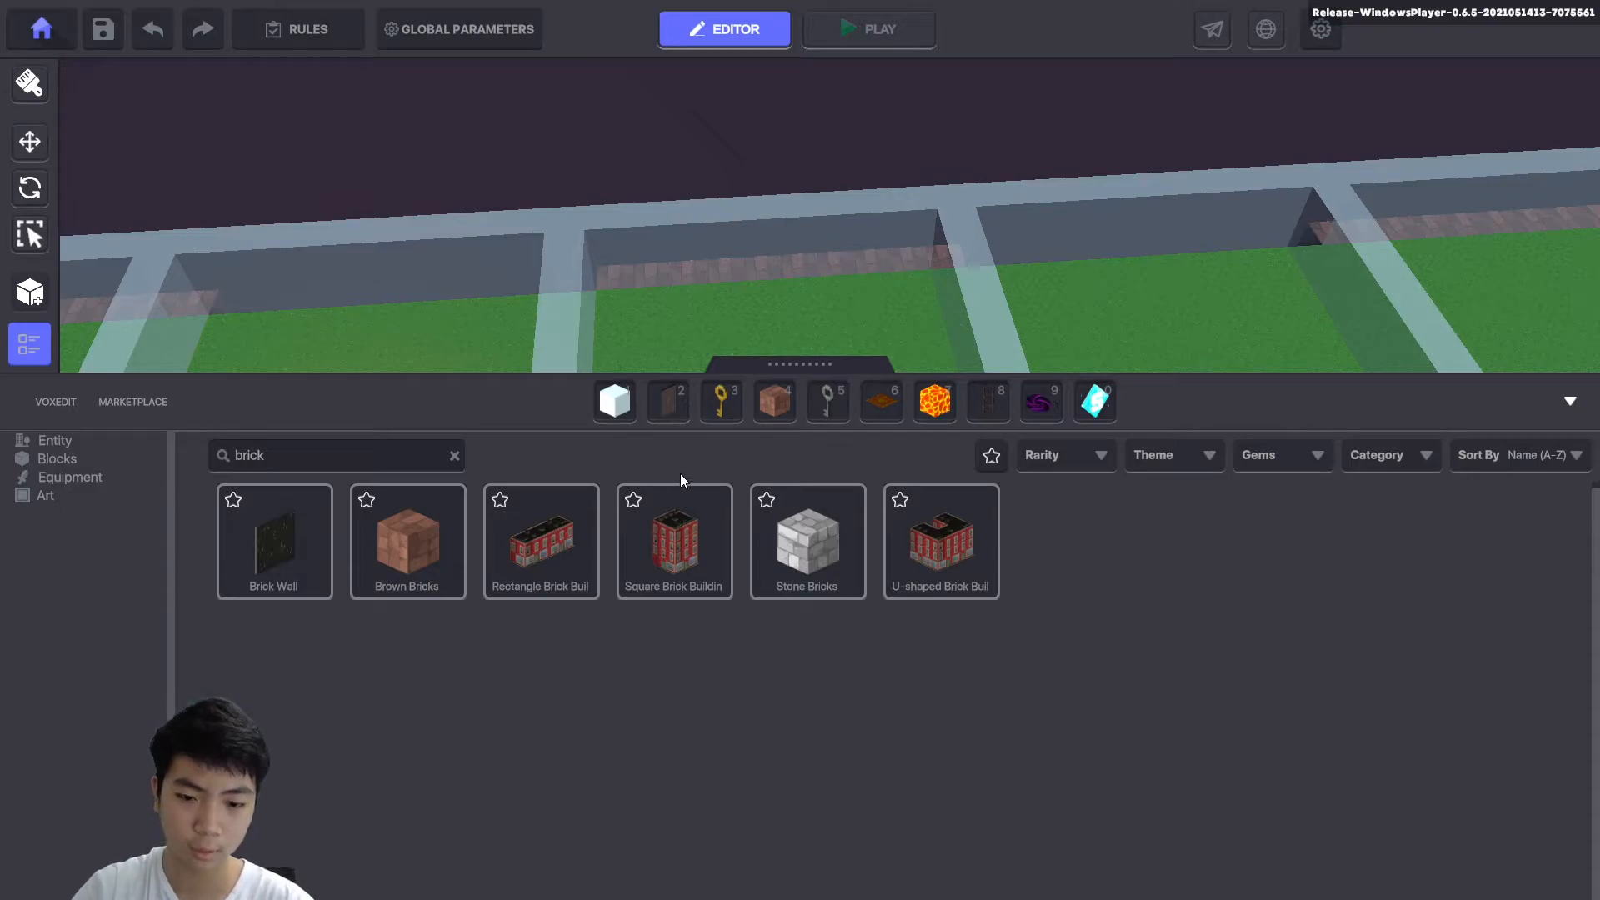
pyautogui.moveTo(669, 421); pyautogui.dragTo(670, 485)
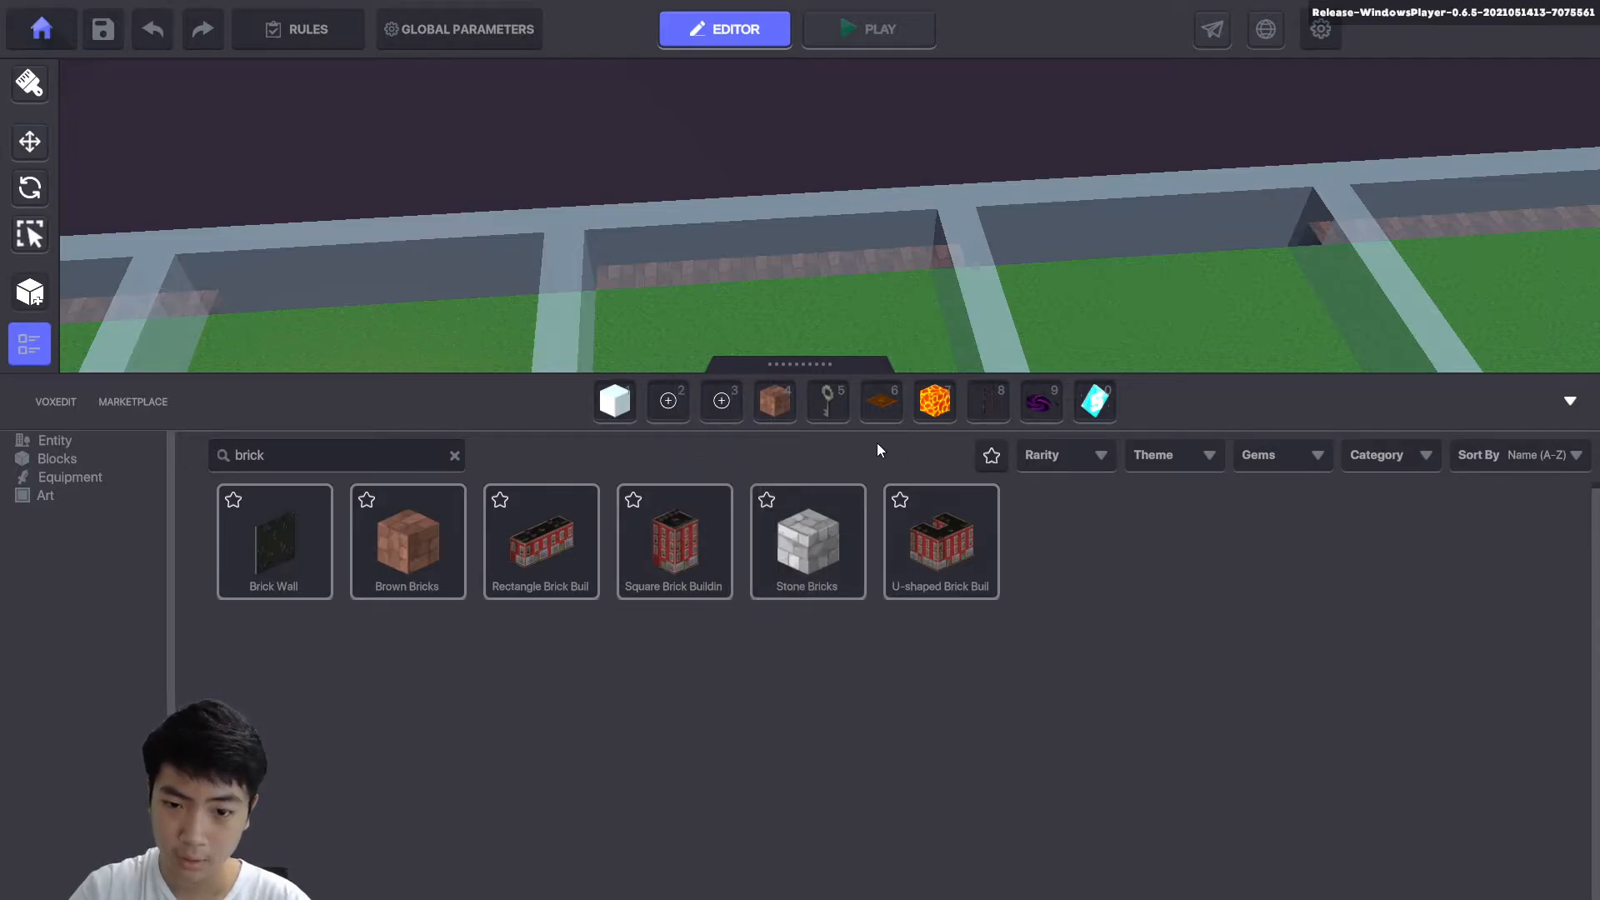
pyautogui.moveTo(878, 402); pyautogui.dragTo(899, 510)
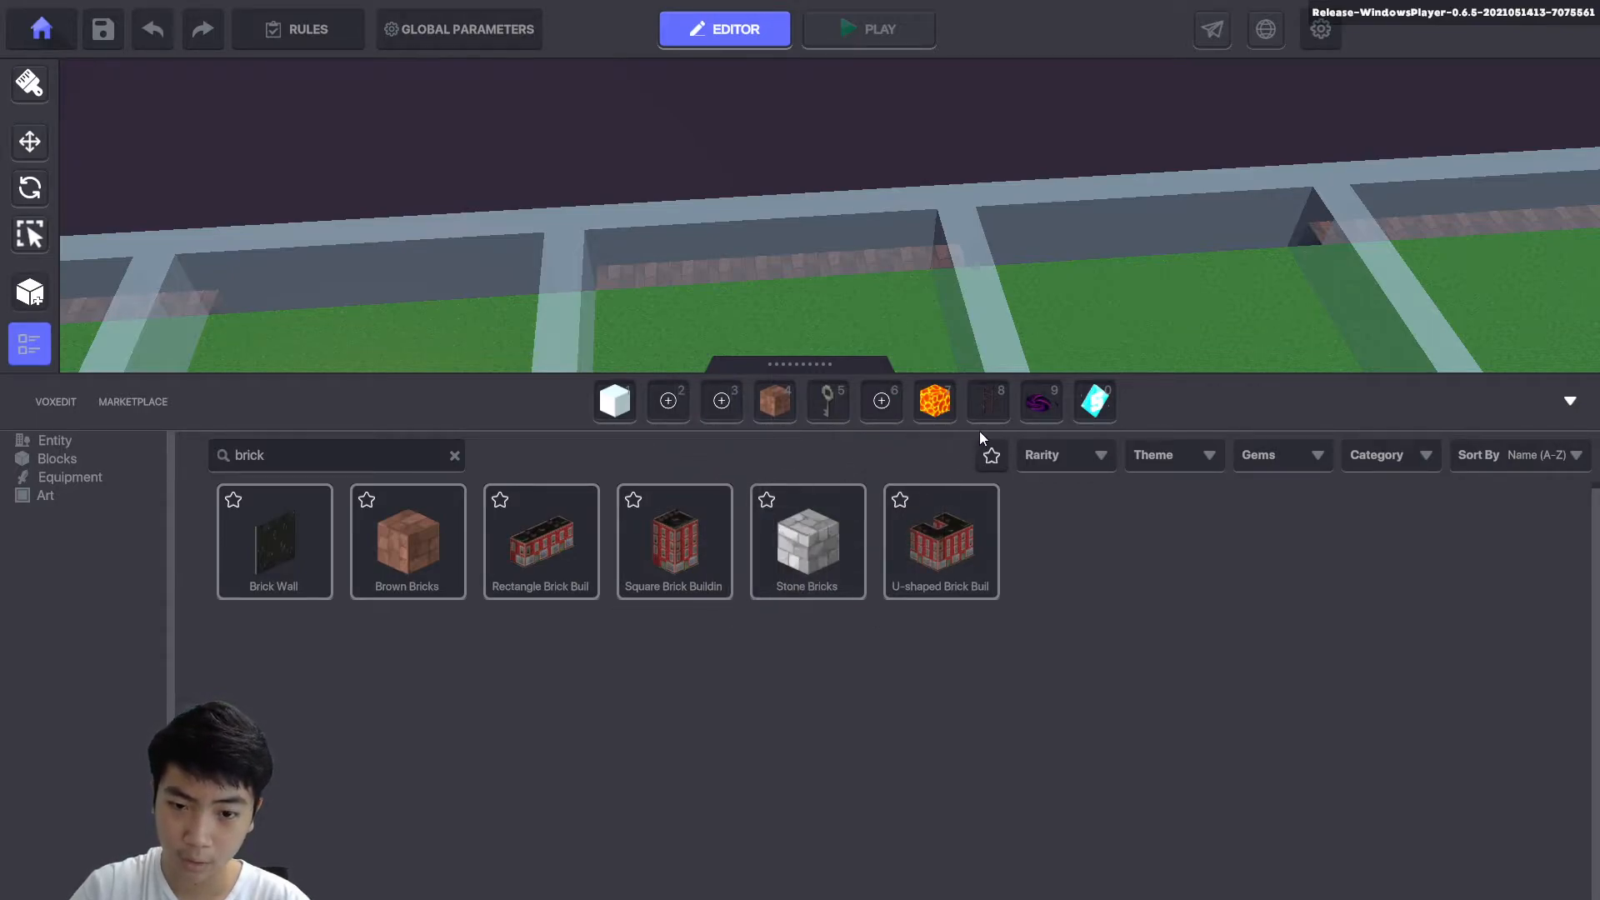
pyautogui.moveTo(825, 401); pyautogui.dragTo(674, 405)
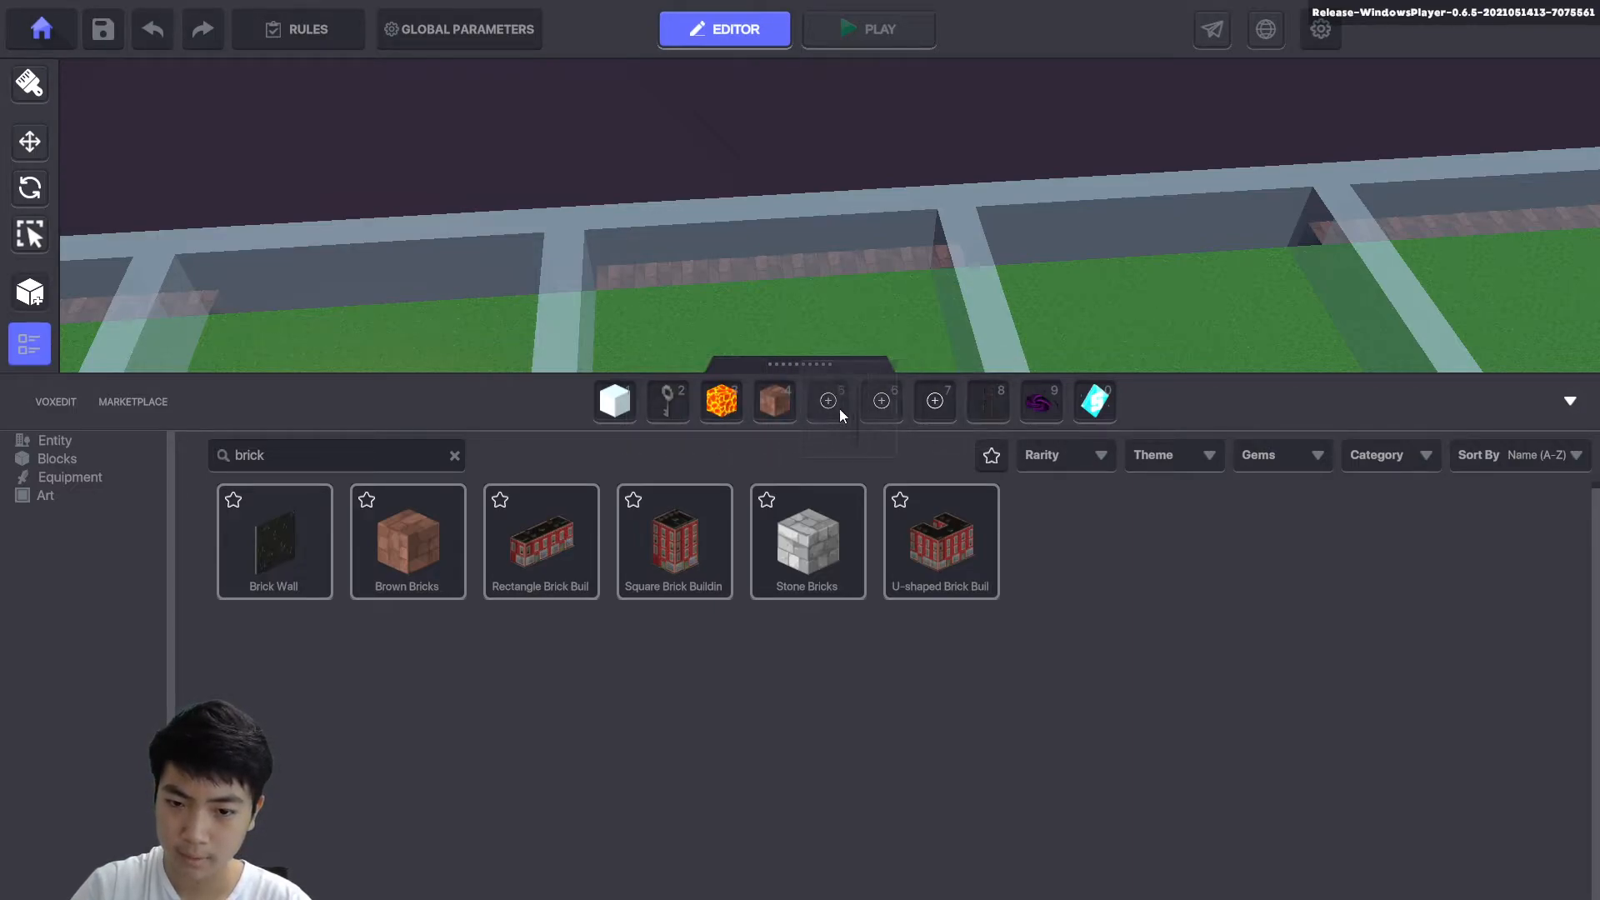
pyautogui.moveTo(1054, 409); pyautogui.dragTo(933, 403)
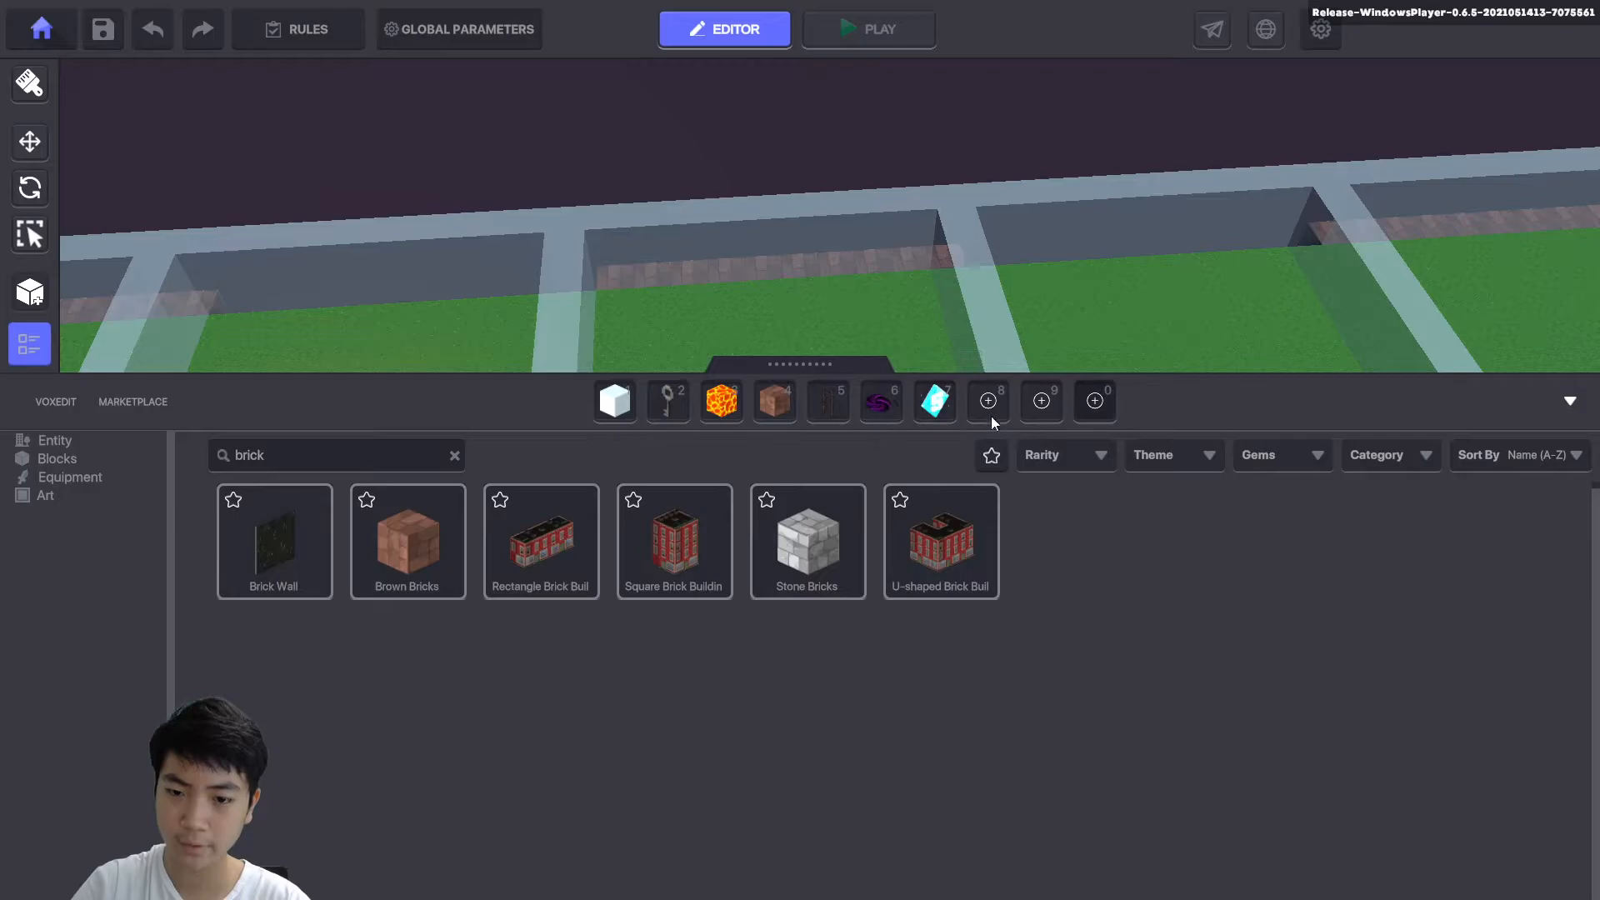
# Find the Billboard Frame and the gem-marked Skeleton Warrior in the asset library and assign them to hotbar slots 8 and 9.
pyautogui.doubleClick(359, 454)
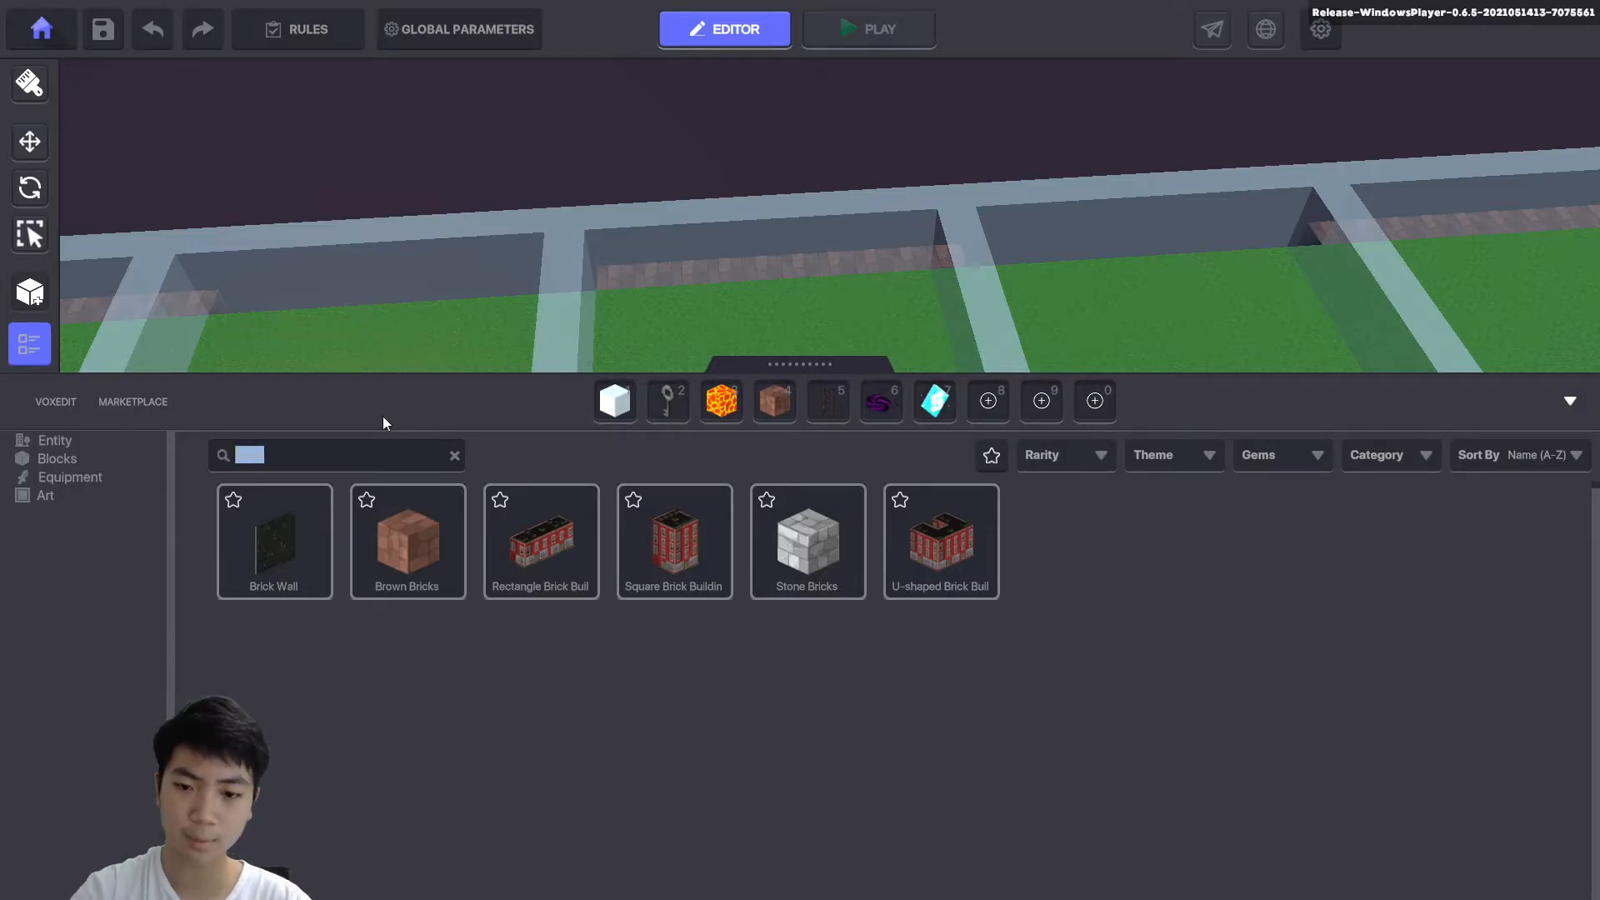
pyautogui.write('bill')
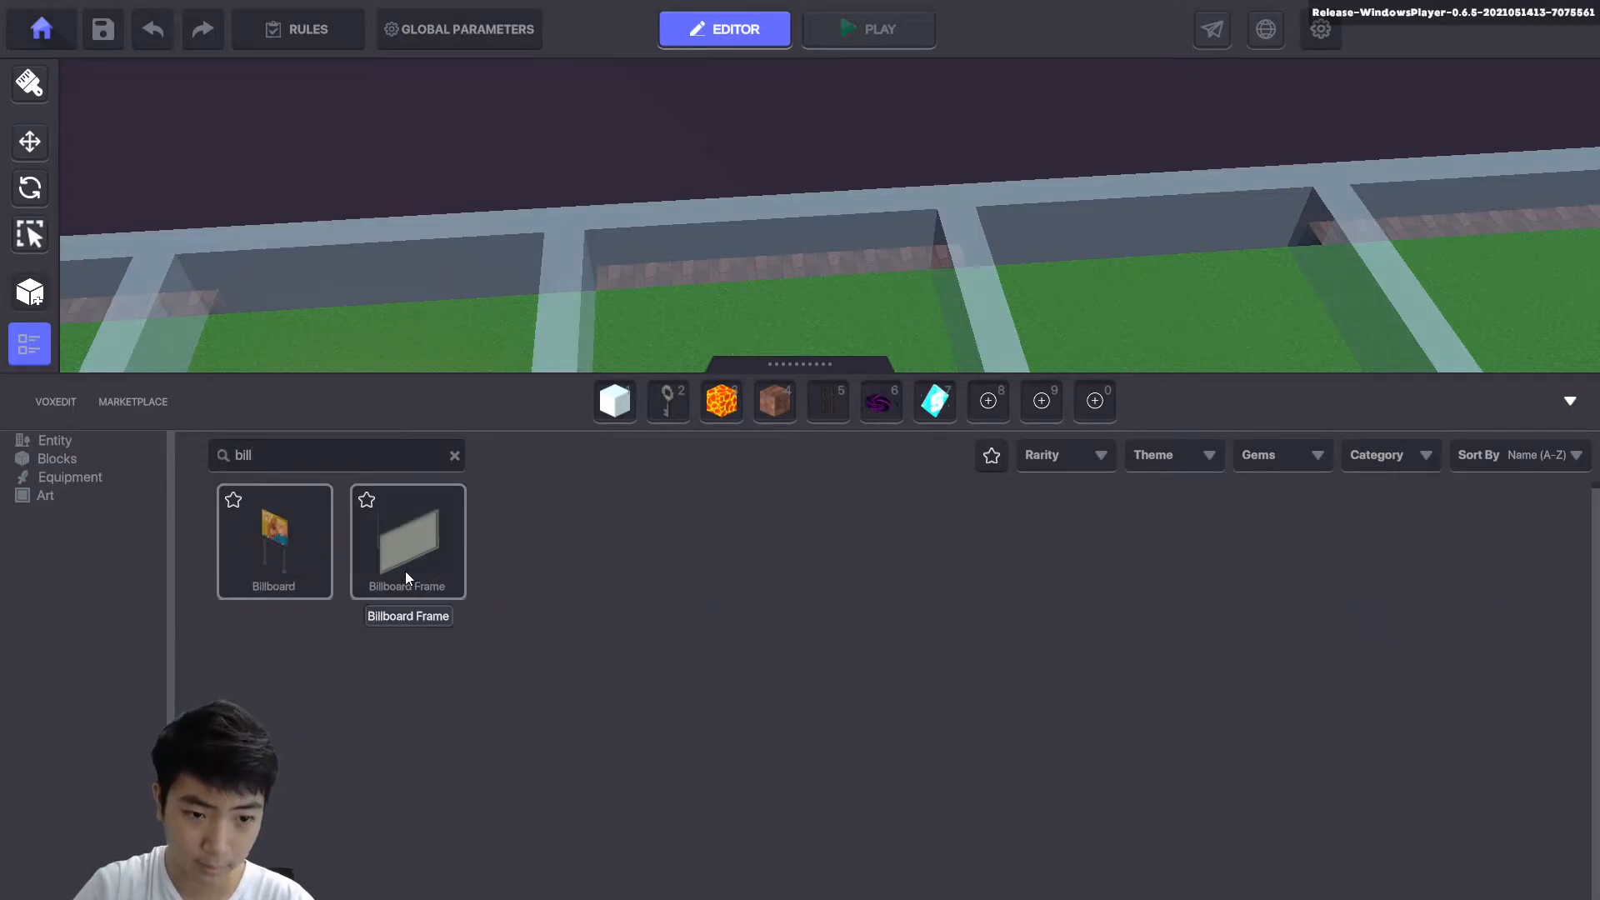
pyautogui.moveTo(426, 574); pyautogui.dragTo(994, 401)
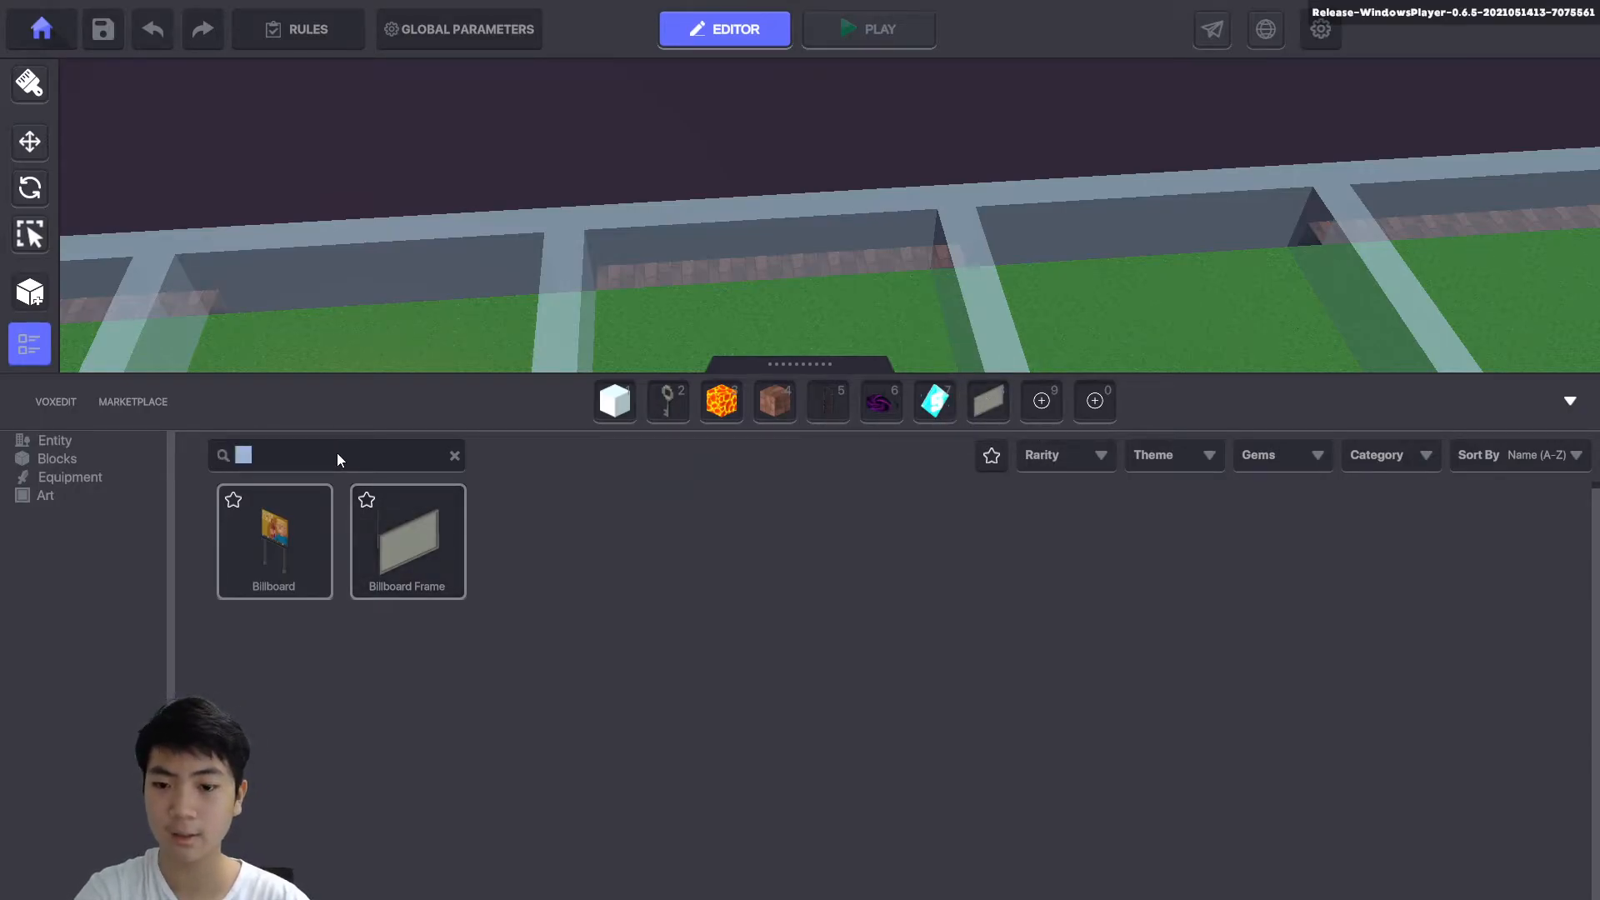
pyautogui.write('skel')
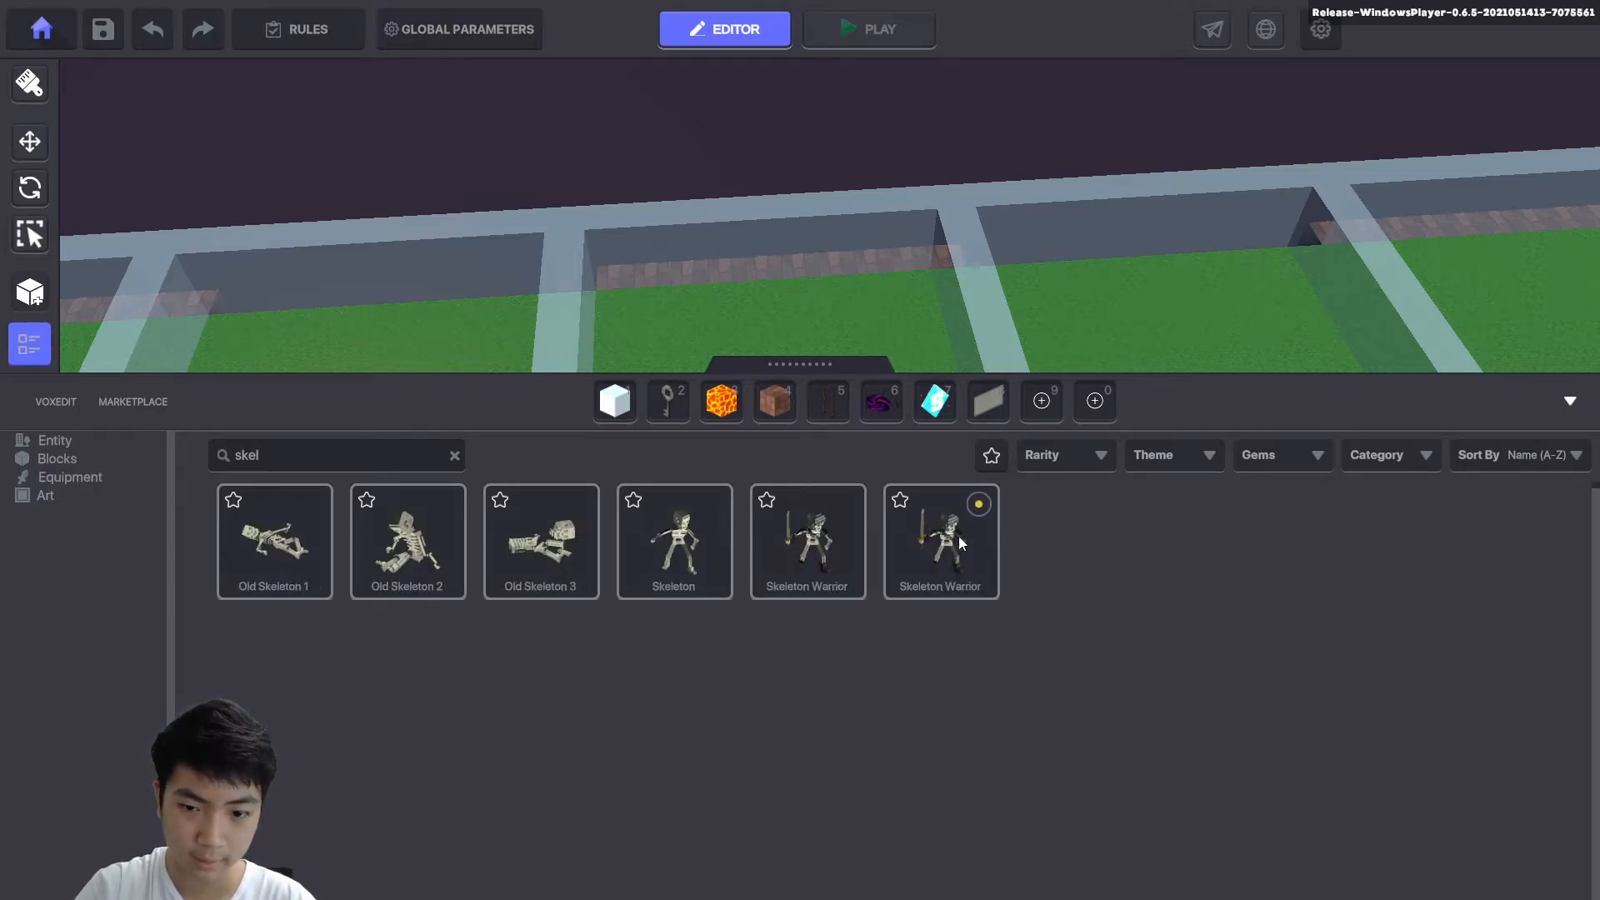
pyautogui.moveTo(986, 502); pyautogui.dragTo(1042, 402)
pyautogui.scroll(-3, 1054, 355)
pyautogui.moveTo(1088, 327); pyautogui.dragTo(926, 210, button='middle')
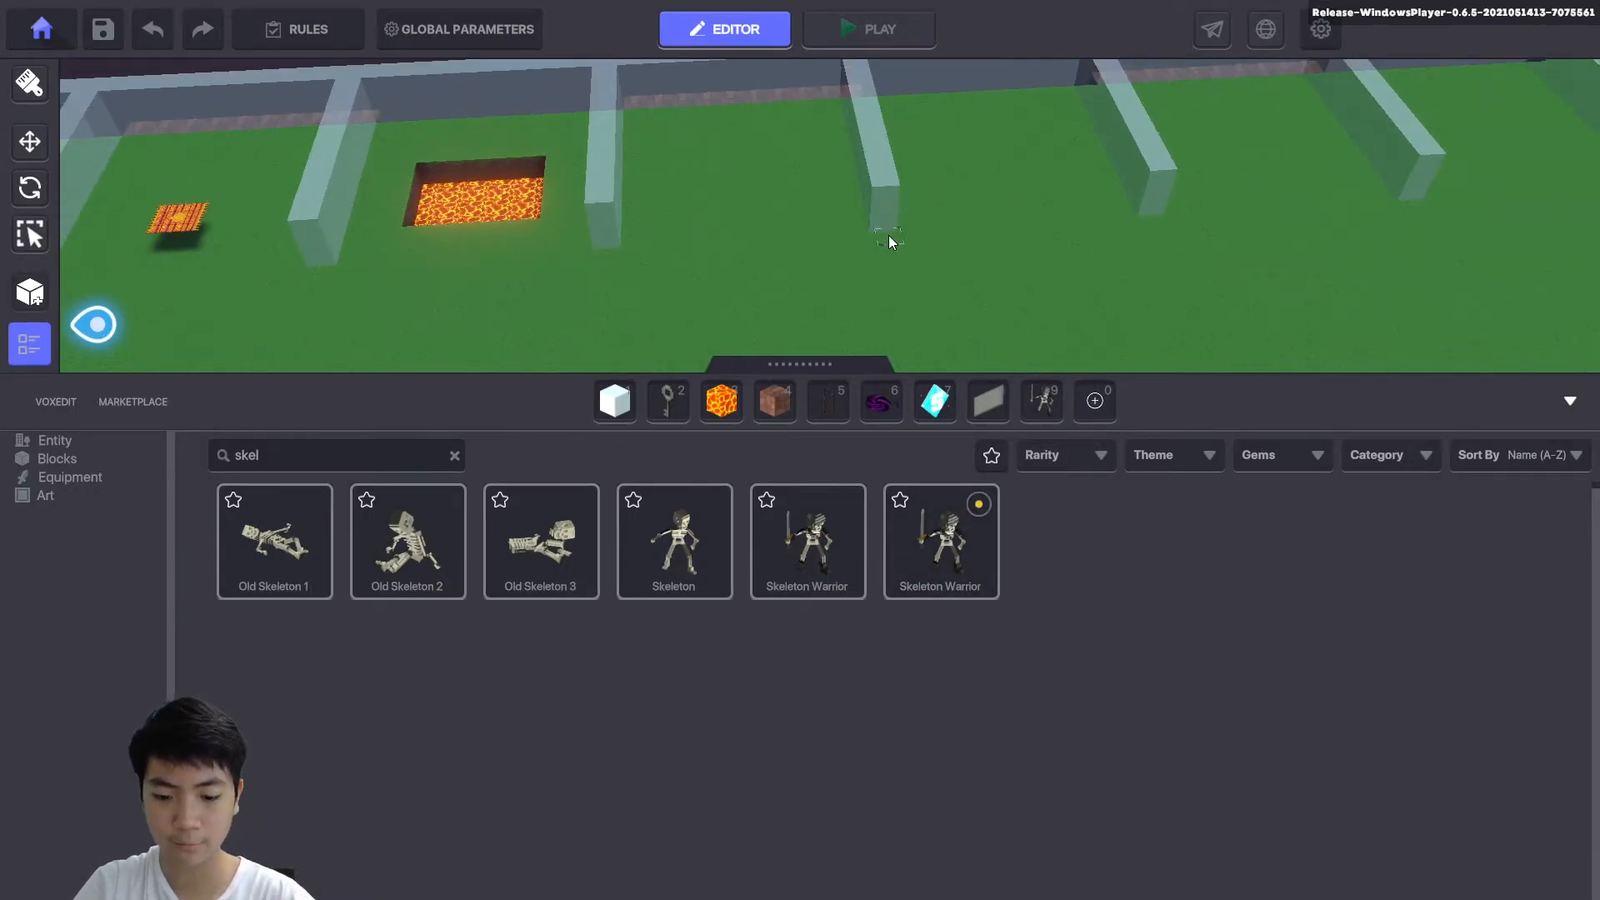
pyautogui.press('Tab')
# Place one Brown Bricks block on the grass in the bay beside the lava pit, removing the extra blocks.
pyautogui.scroll(2, 761, 342)
pyautogui.moveTo(641, 287); pyautogui.dragTo(776, 399, button='middle')
pyautogui.press('w')
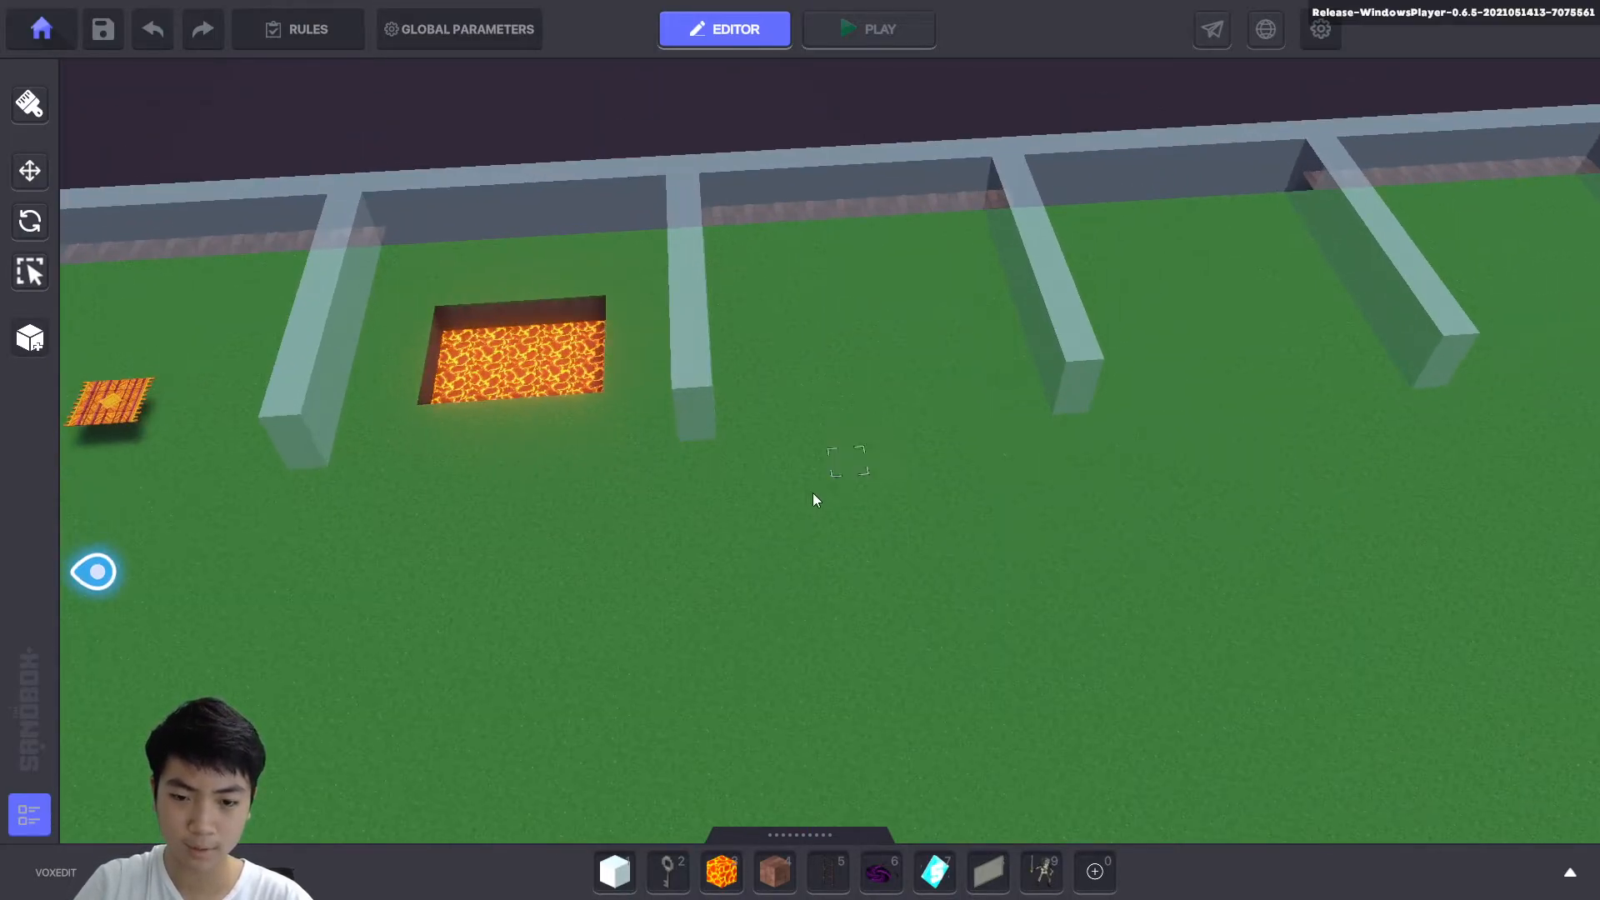
pyautogui.click(773, 872)
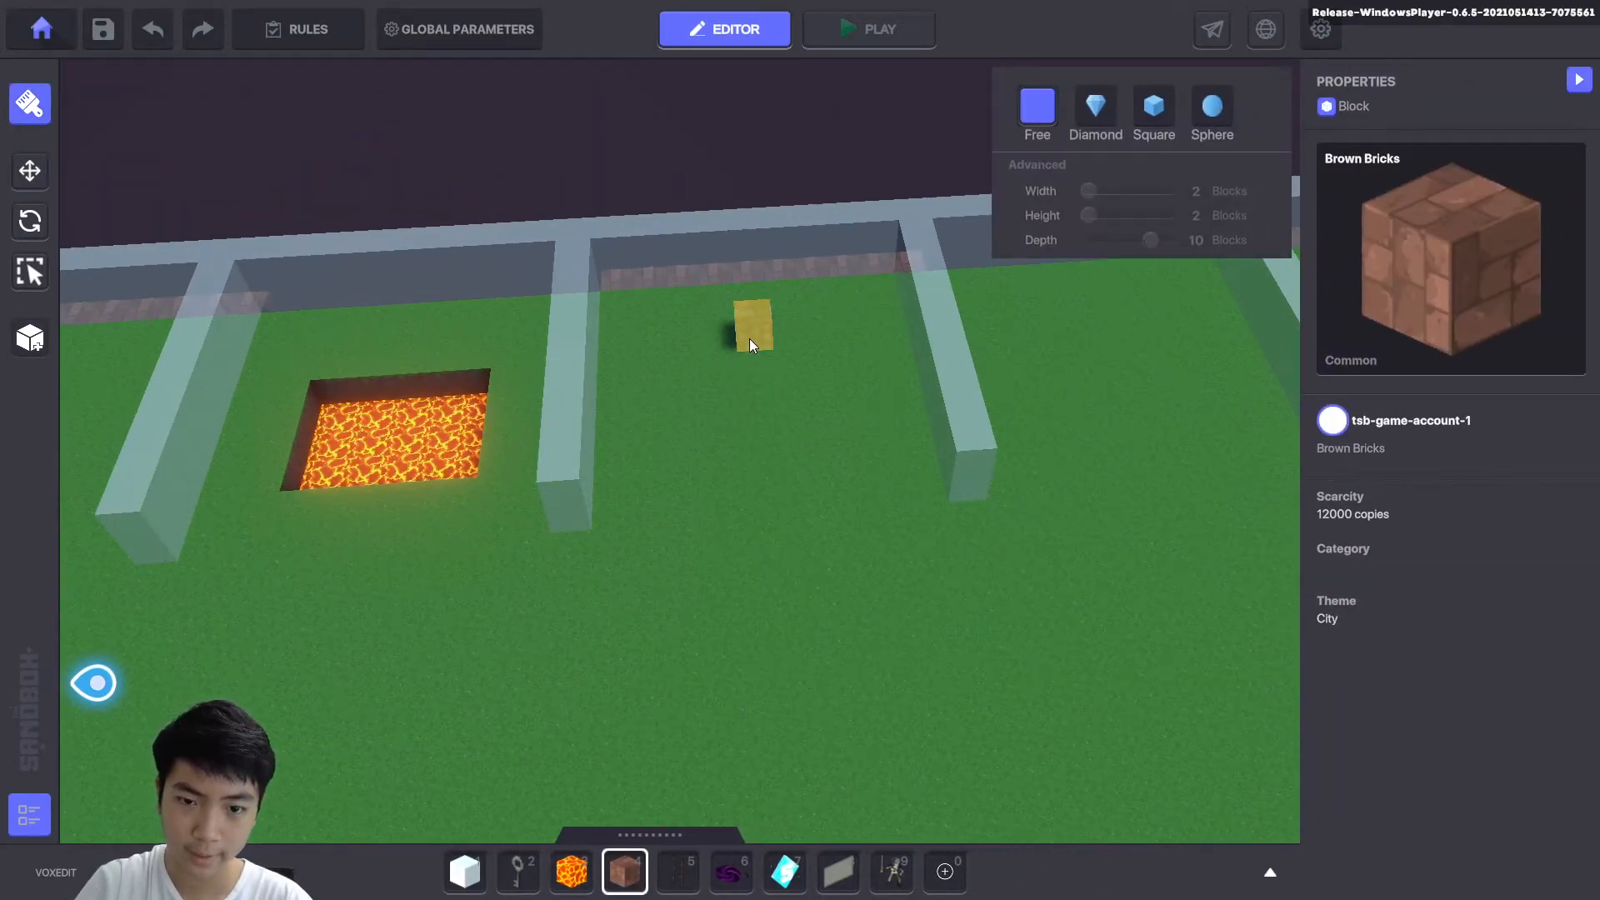
pyautogui.moveTo(750, 339); pyautogui.dragTo(745, 303, button='right')
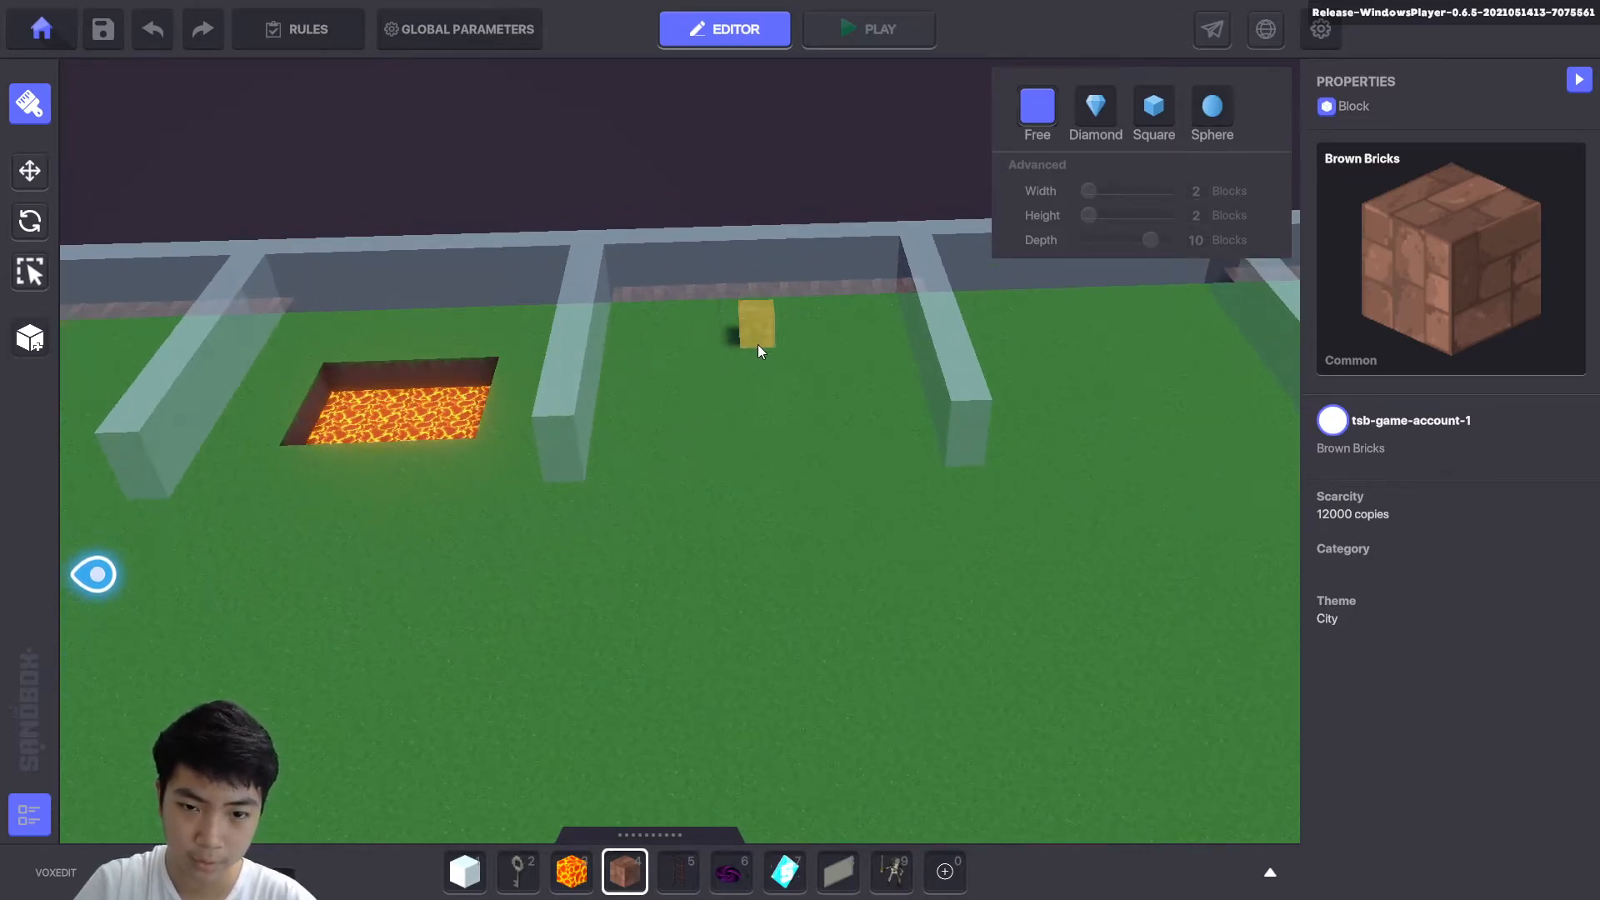
pyautogui.click(765, 343)
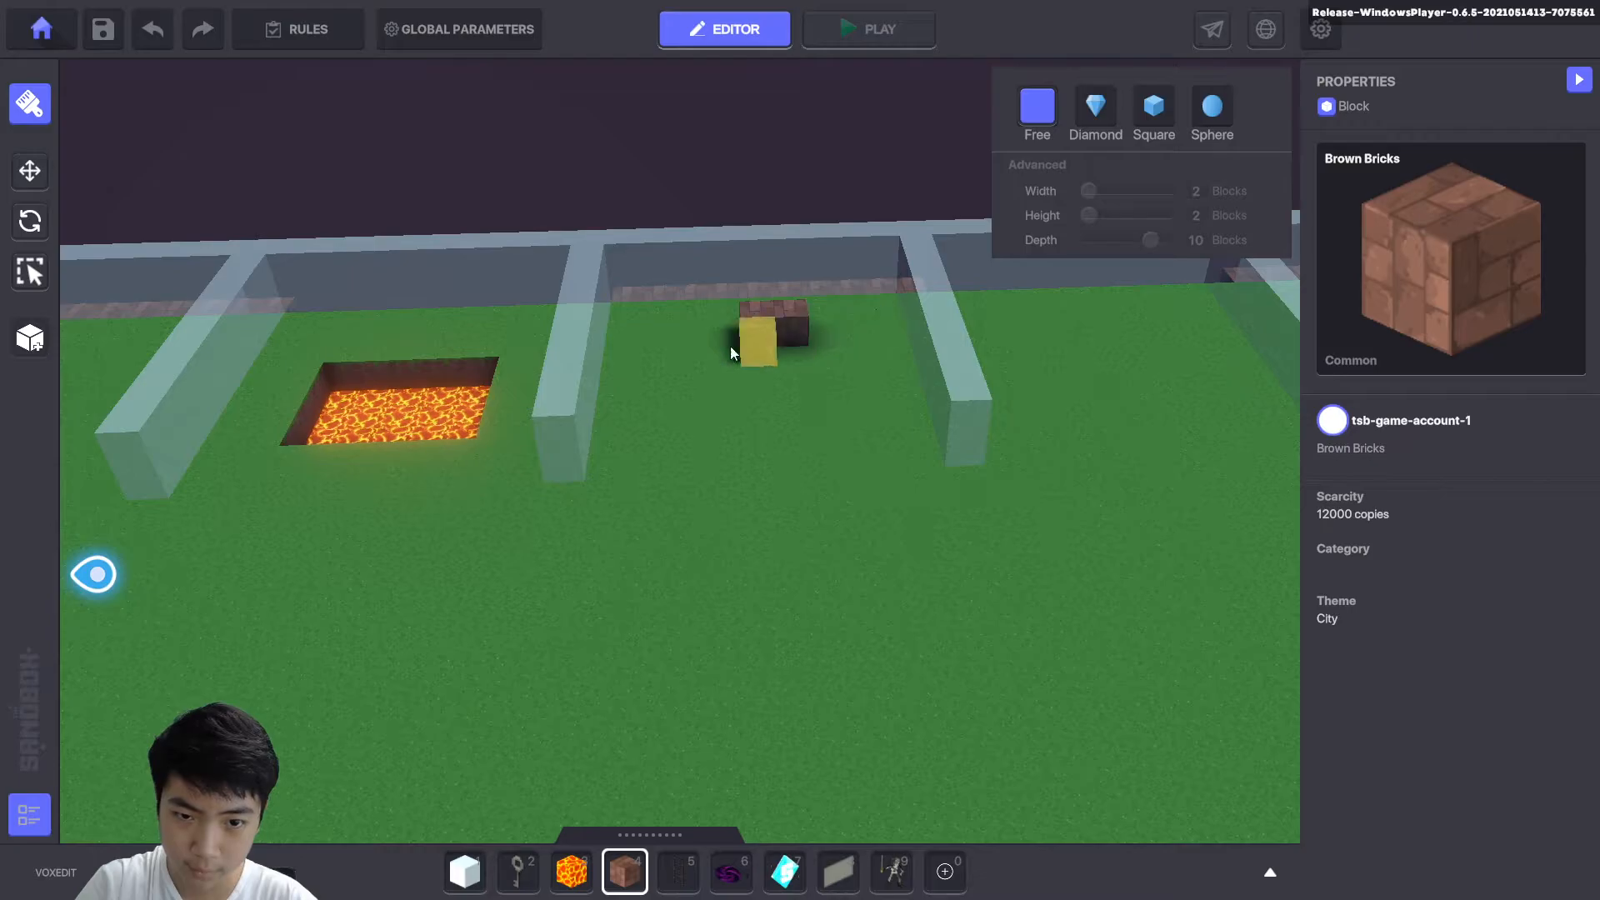
pyautogui.click(726, 340)
pyautogui.rightClick(721, 337)
pyautogui.rightClick(789, 330)
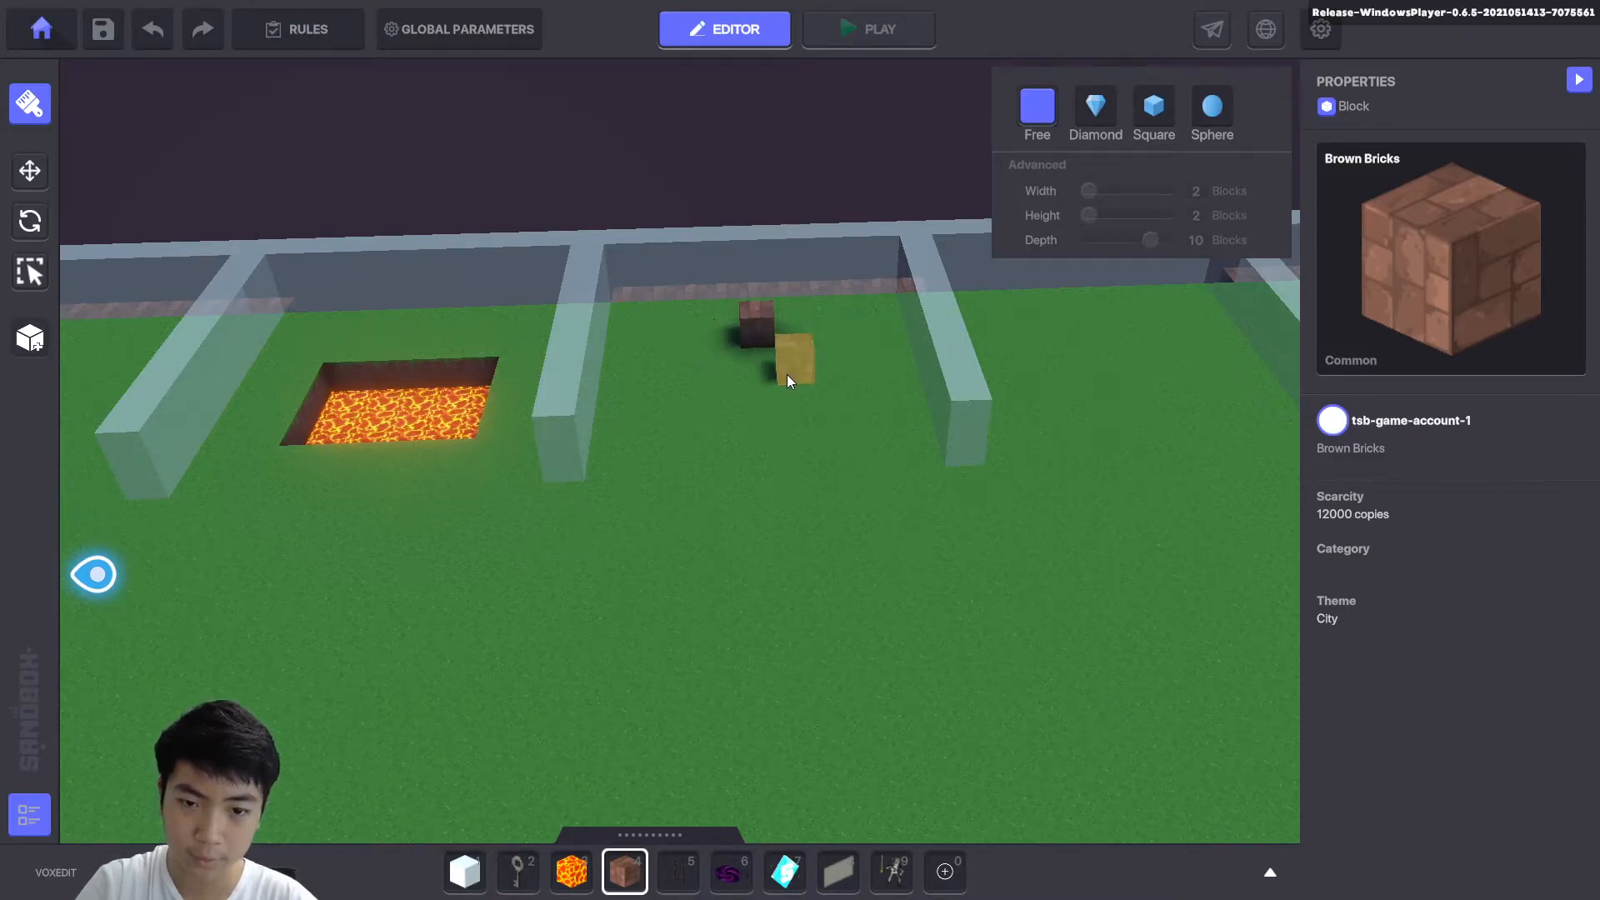
# Stack a second Brown Bricks block on top of the first to form a pillar.
pyautogui.scroll(-1, 789, 392)
pyautogui.press('w')
pyautogui.scroll(3, 740, 458)
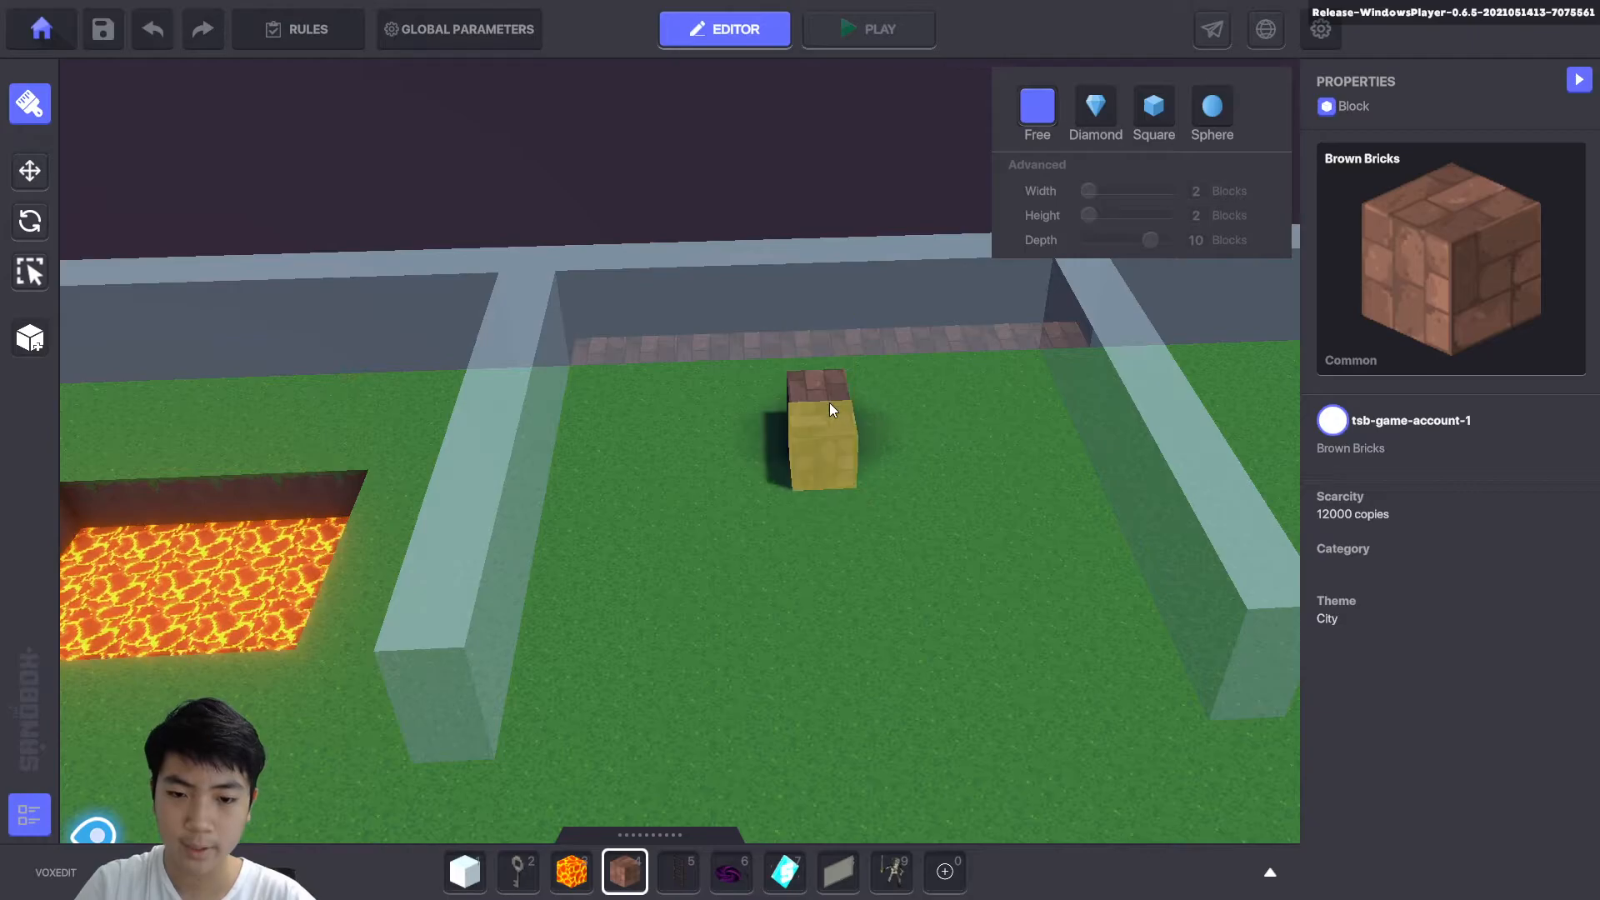
pyautogui.click(815, 386)
# Place a Billboard Frame against the front of the brown brick pillar.
pyautogui.moveTo(940, 439); pyautogui.dragTo(886, 380, button='right')
pyautogui.press('w')
pyautogui.press('e')
pyautogui.click(841, 868)
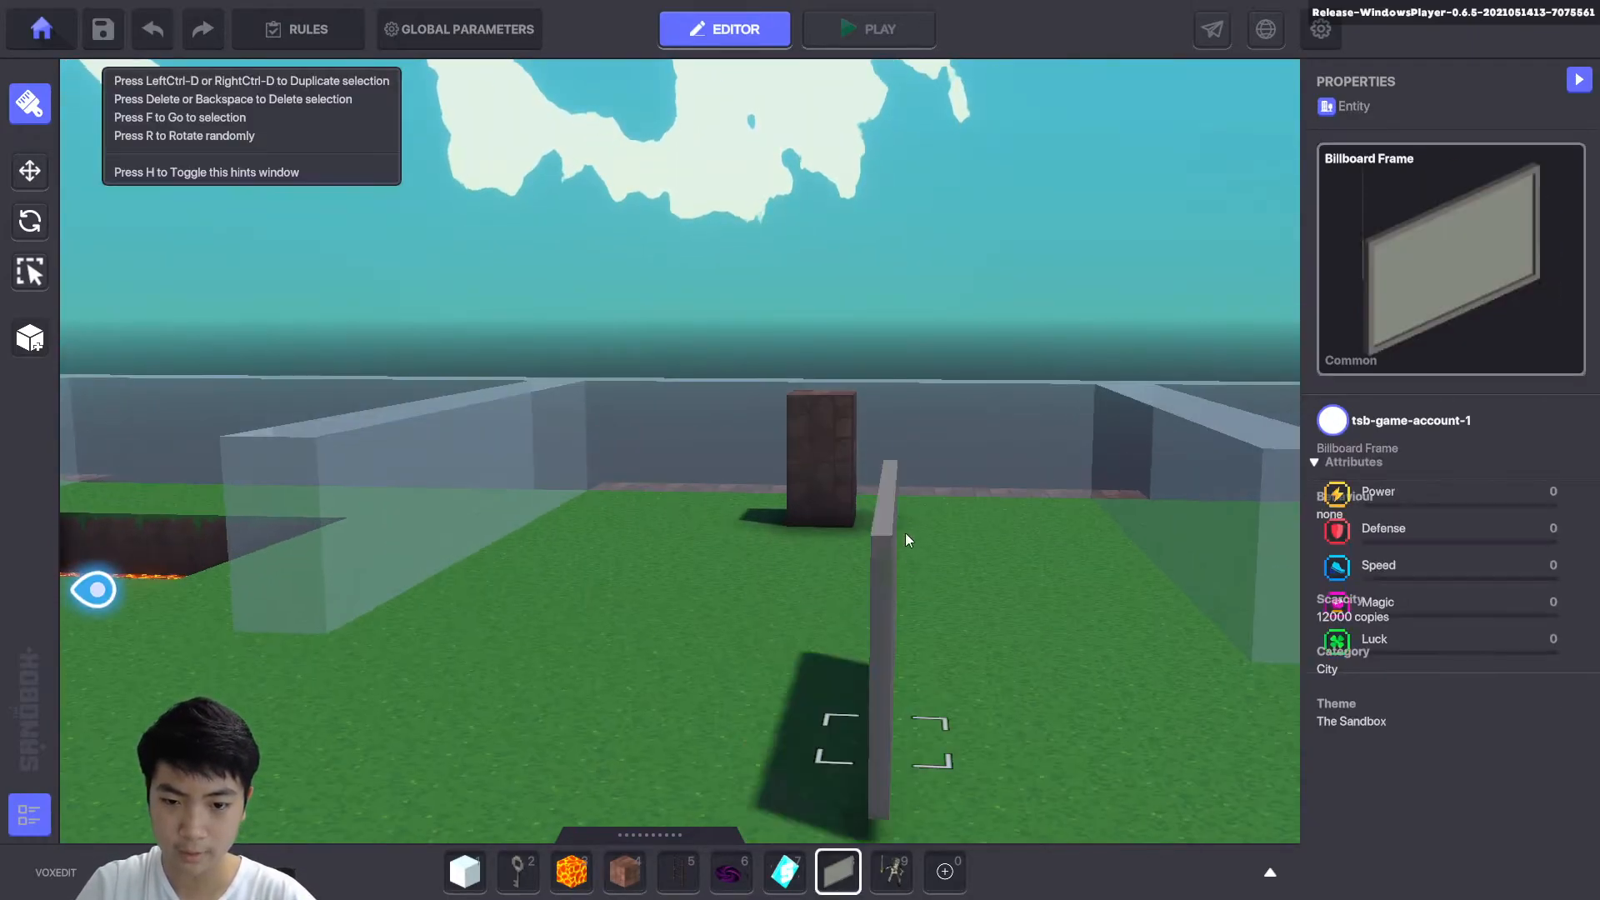
pyautogui.click(814, 438)
pyautogui.click(825, 426)
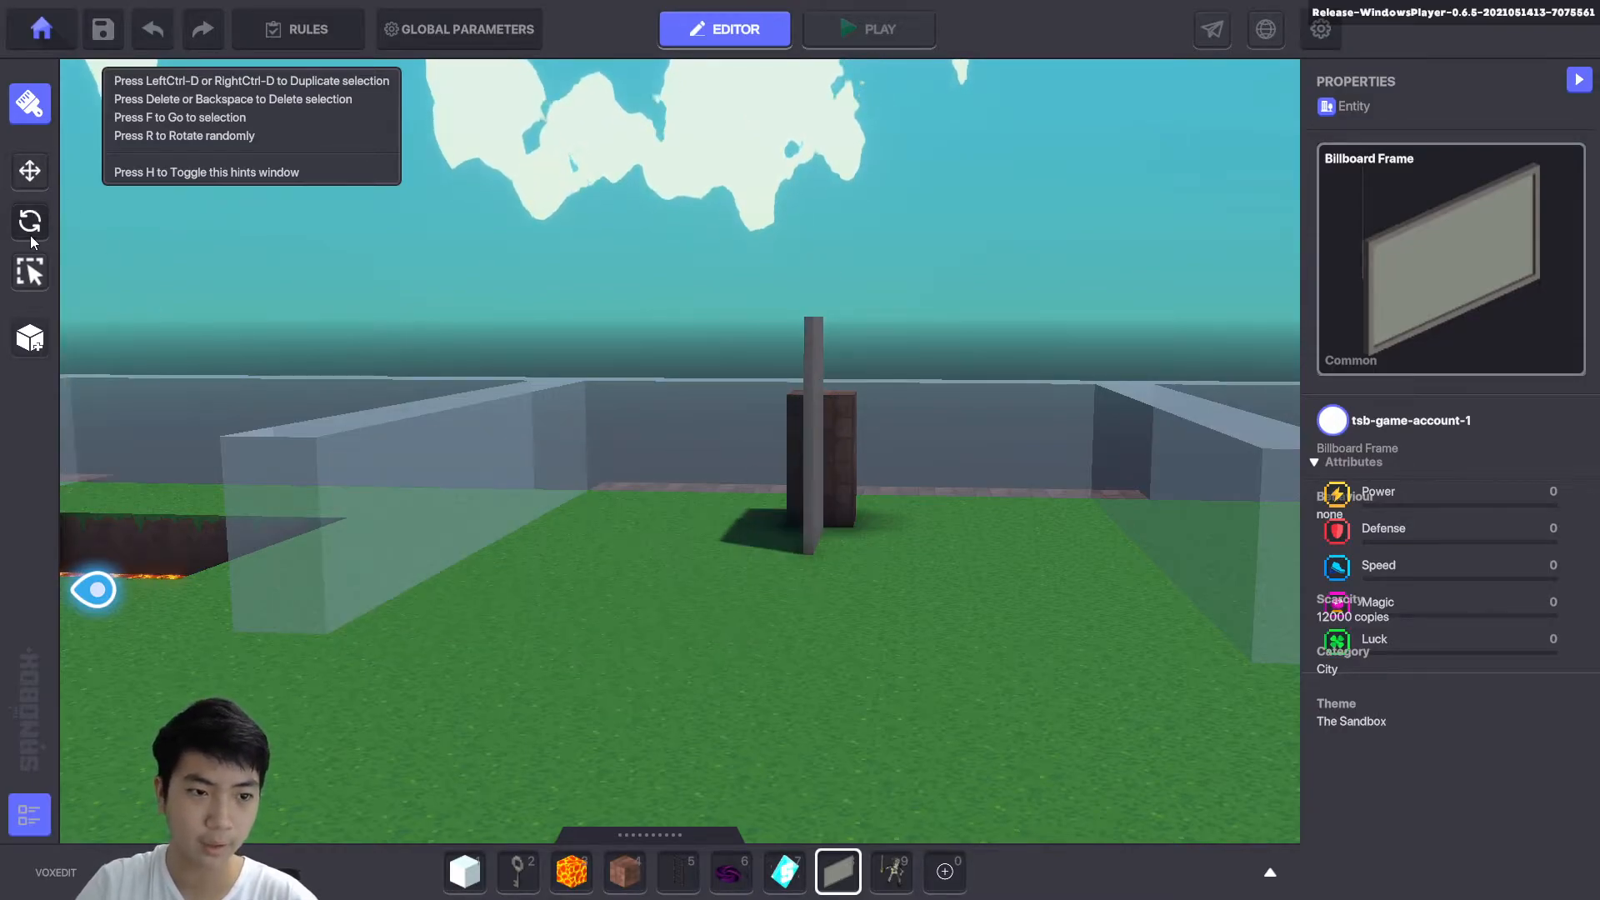
# Rotate the Billboard Frame to 270° about Y and 0° about Z so it stands upright facing the bay's open front.
pyautogui.click(30, 221)
pyautogui.moveTo(842, 601); pyautogui.dragTo(883, 645, button='right')
pyautogui.click(749, 417)
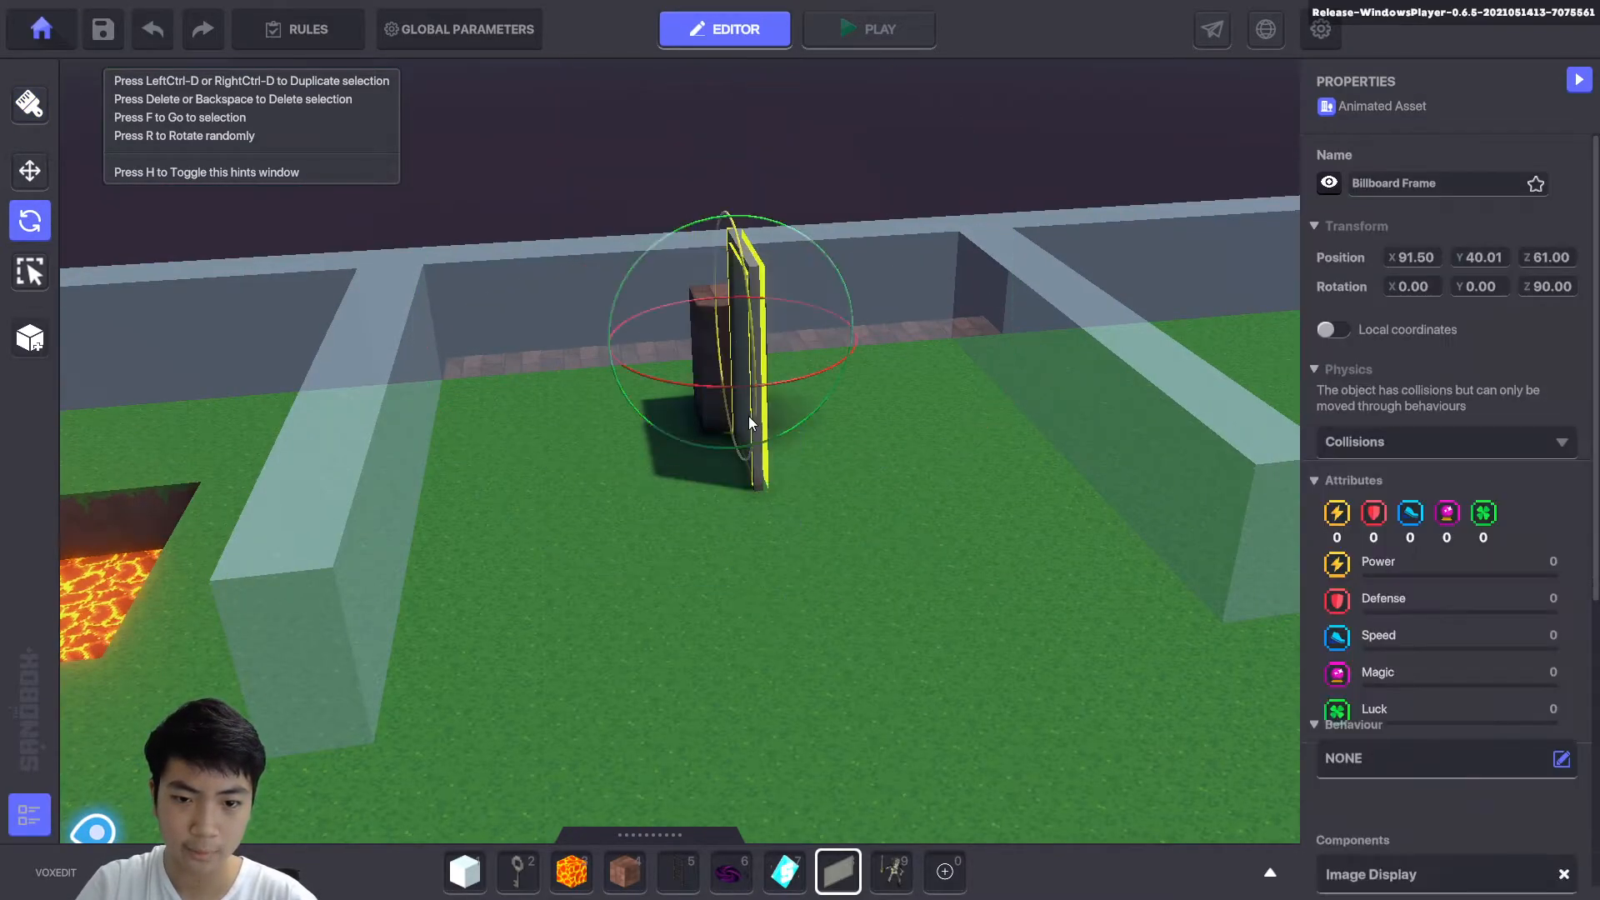
pyautogui.moveTo(768, 361)
pyautogui.mouseDown()
pyautogui.moveTo(751, 349)
pyautogui.moveTo(746, 224)
pyautogui.mouseUp()
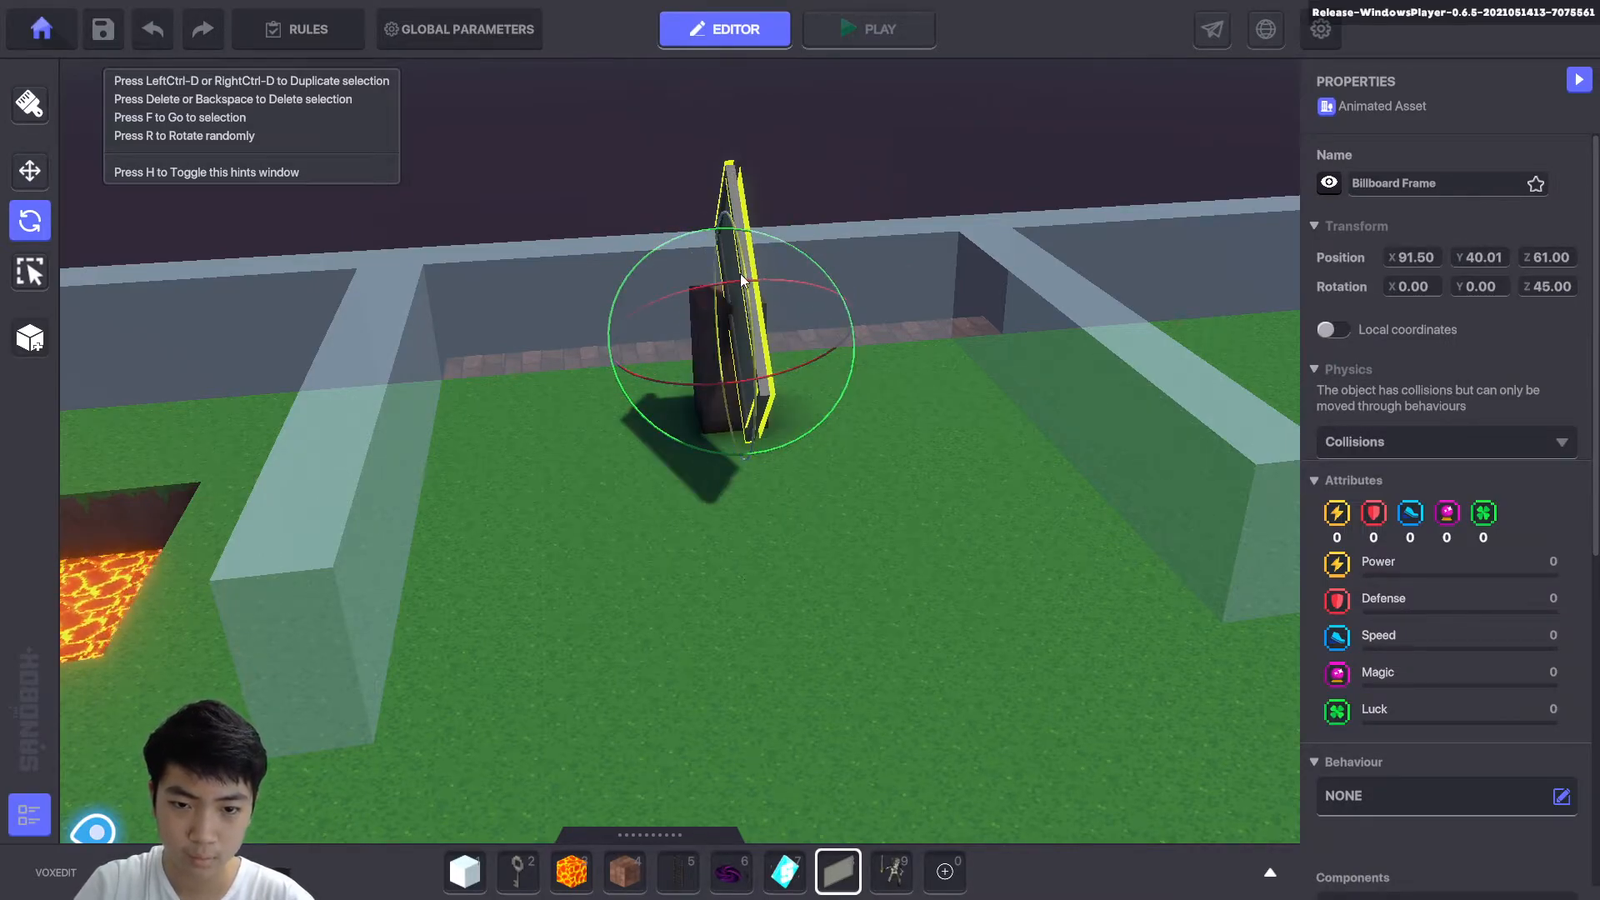
pyautogui.moveTo(725, 200); pyautogui.dragTo(722, 269)
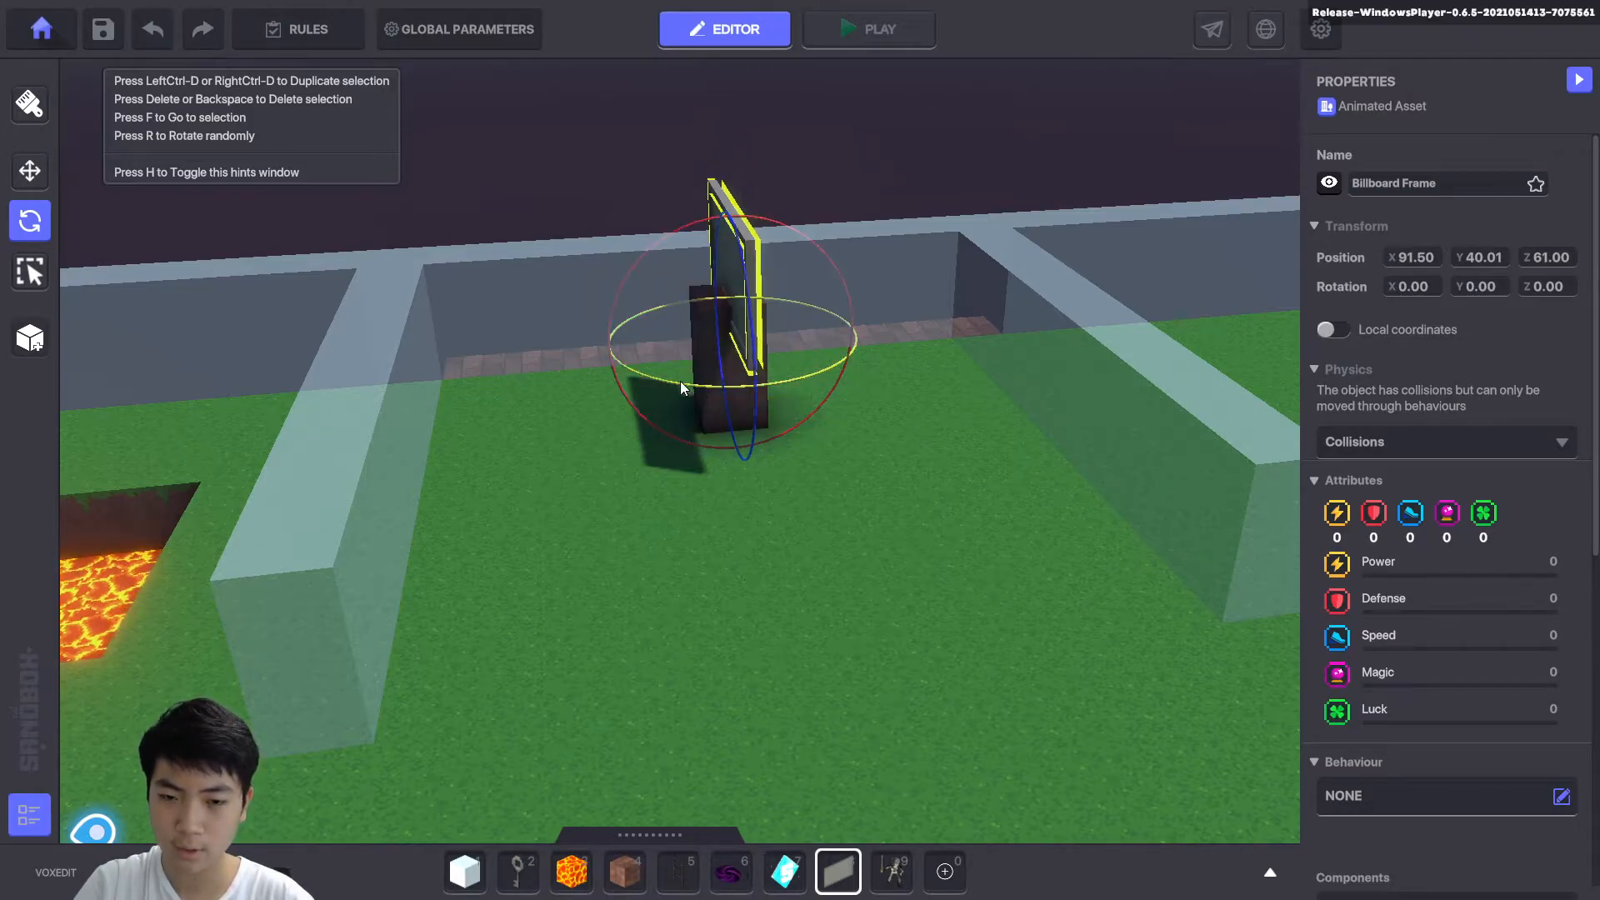
pyautogui.moveTo(694, 378); pyautogui.dragTo(992, 308)
pyautogui.click(894, 441)
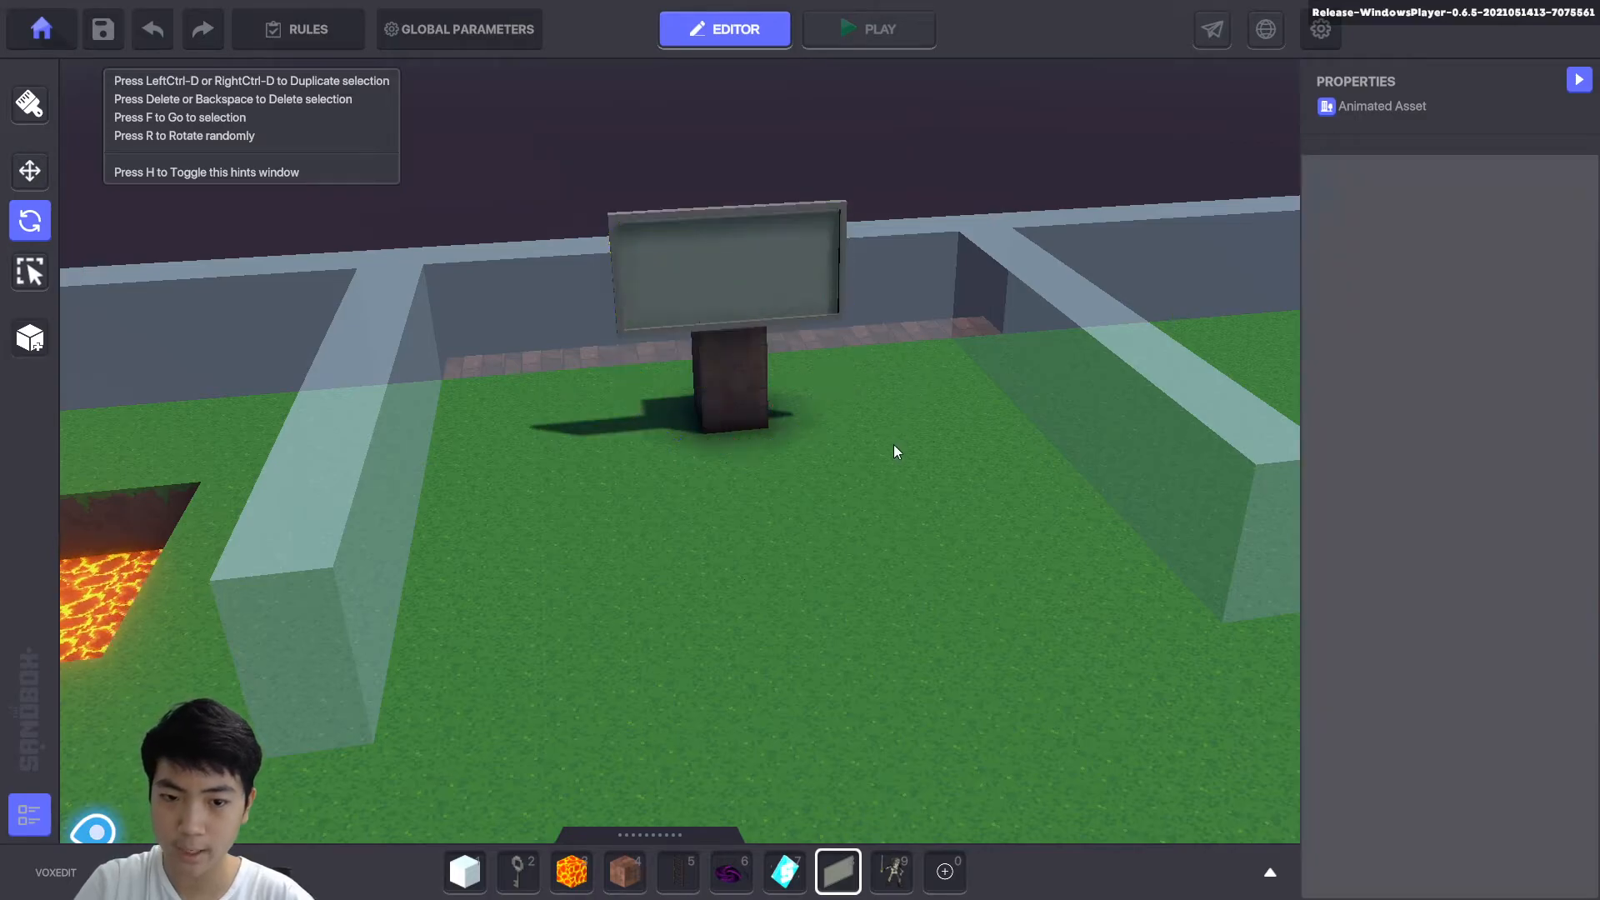
# Move the Billboard Frame along X to about 91.41, close against the front of the brick pillar.
pyautogui.moveTo(906, 445); pyautogui.dragTo(859, 440, button='right')
pyautogui.click(34, 176)
pyautogui.click(842, 288)
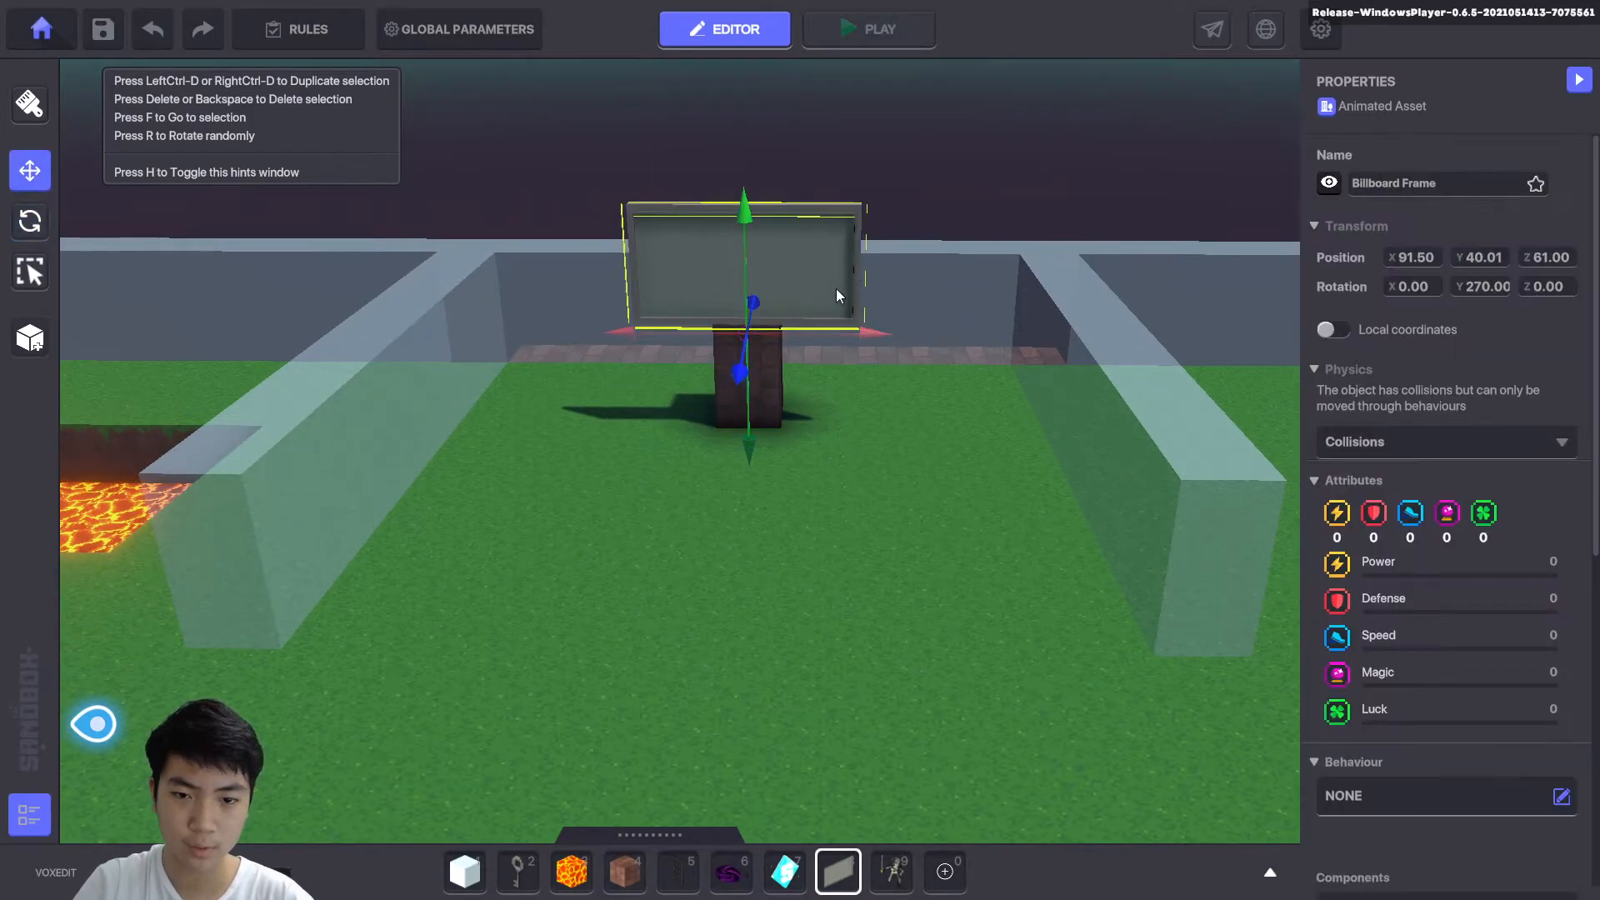
pyautogui.moveTo(738, 375); pyautogui.dragTo(733, 392)
pyautogui.moveTo(975, 402); pyautogui.dragTo(678, 409, button='right')
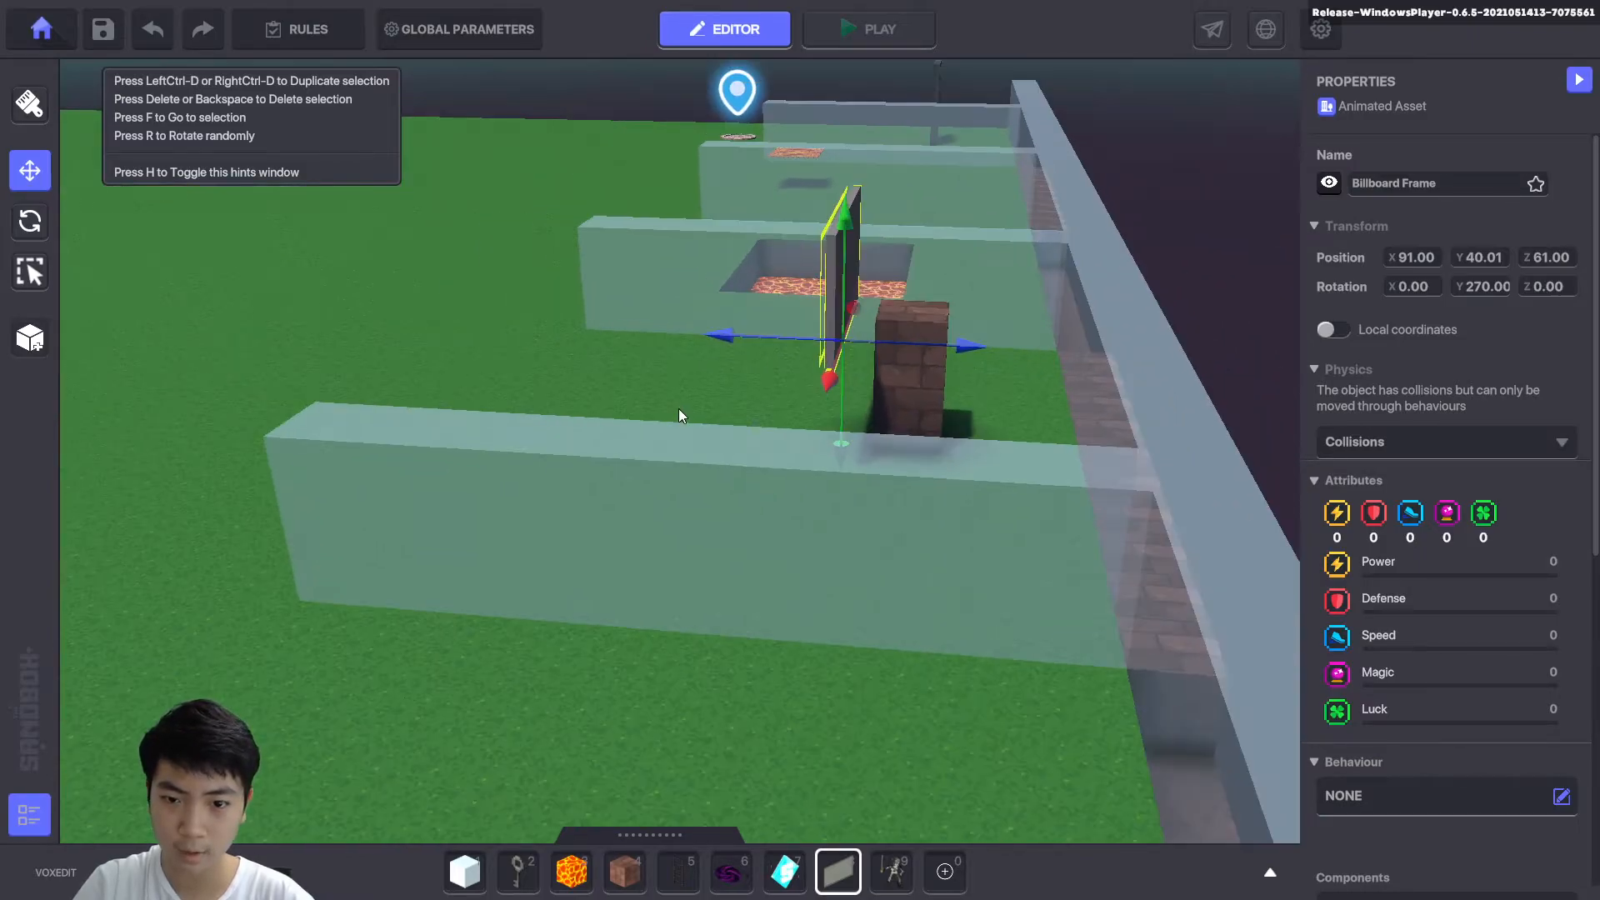
pyautogui.moveTo(756, 339); pyautogui.dragTo(786, 343)
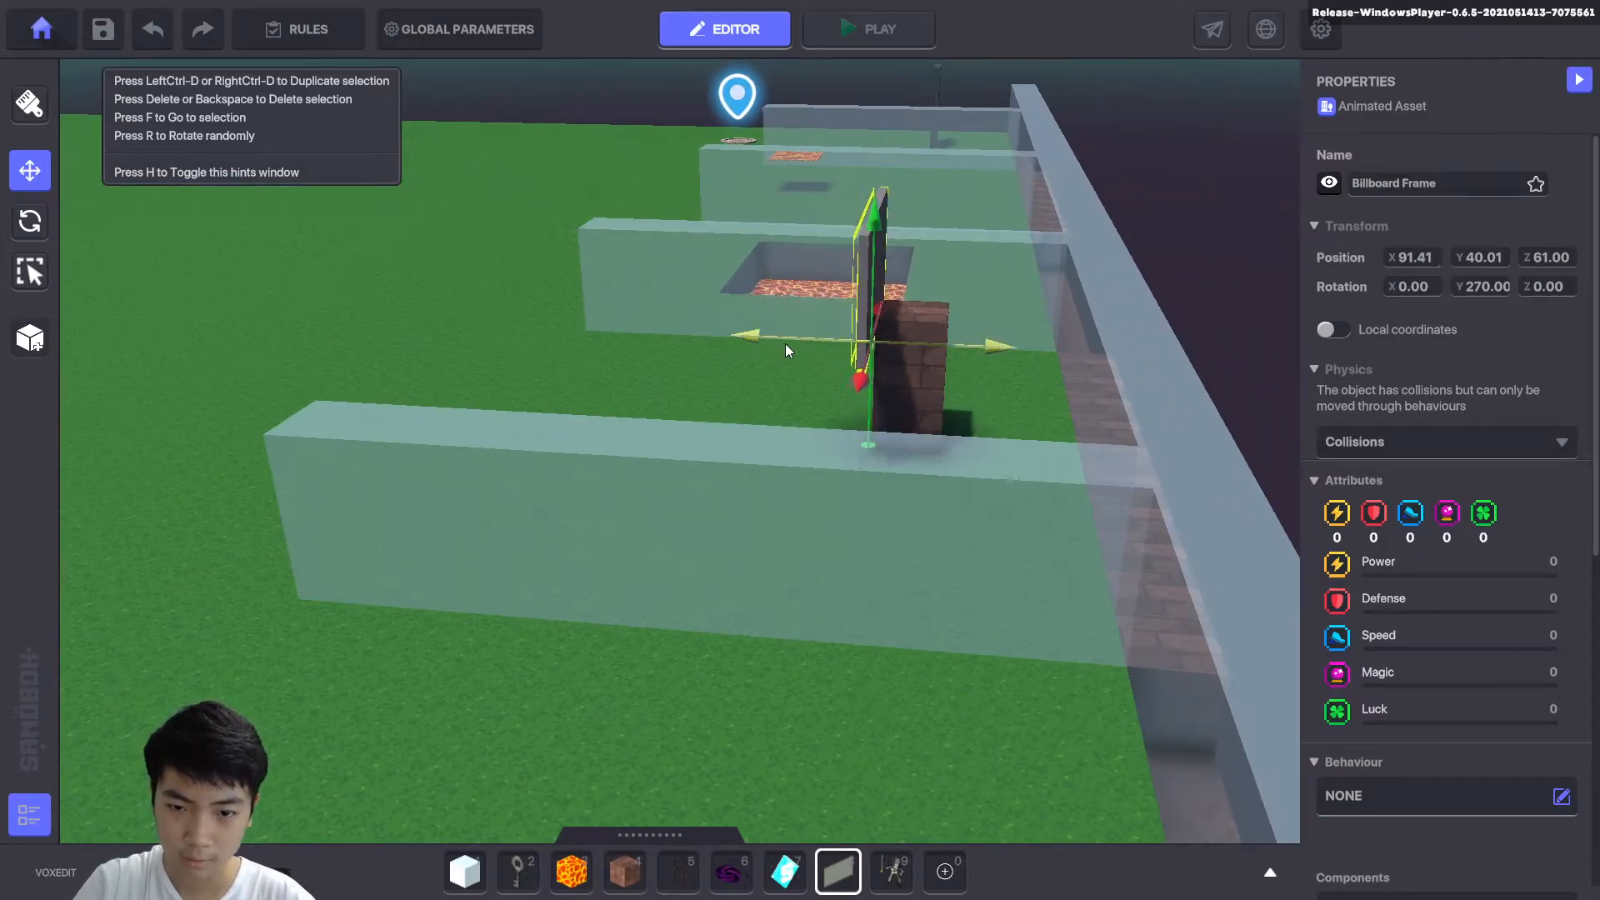
# Lower the Billboard Frame slightly against the pillar, to about Y 39.86.
pyautogui.scroll(3, 943, 375)
pyautogui.scroll(5, 875, 407)
pyautogui.scroll(-3, 887, 441)
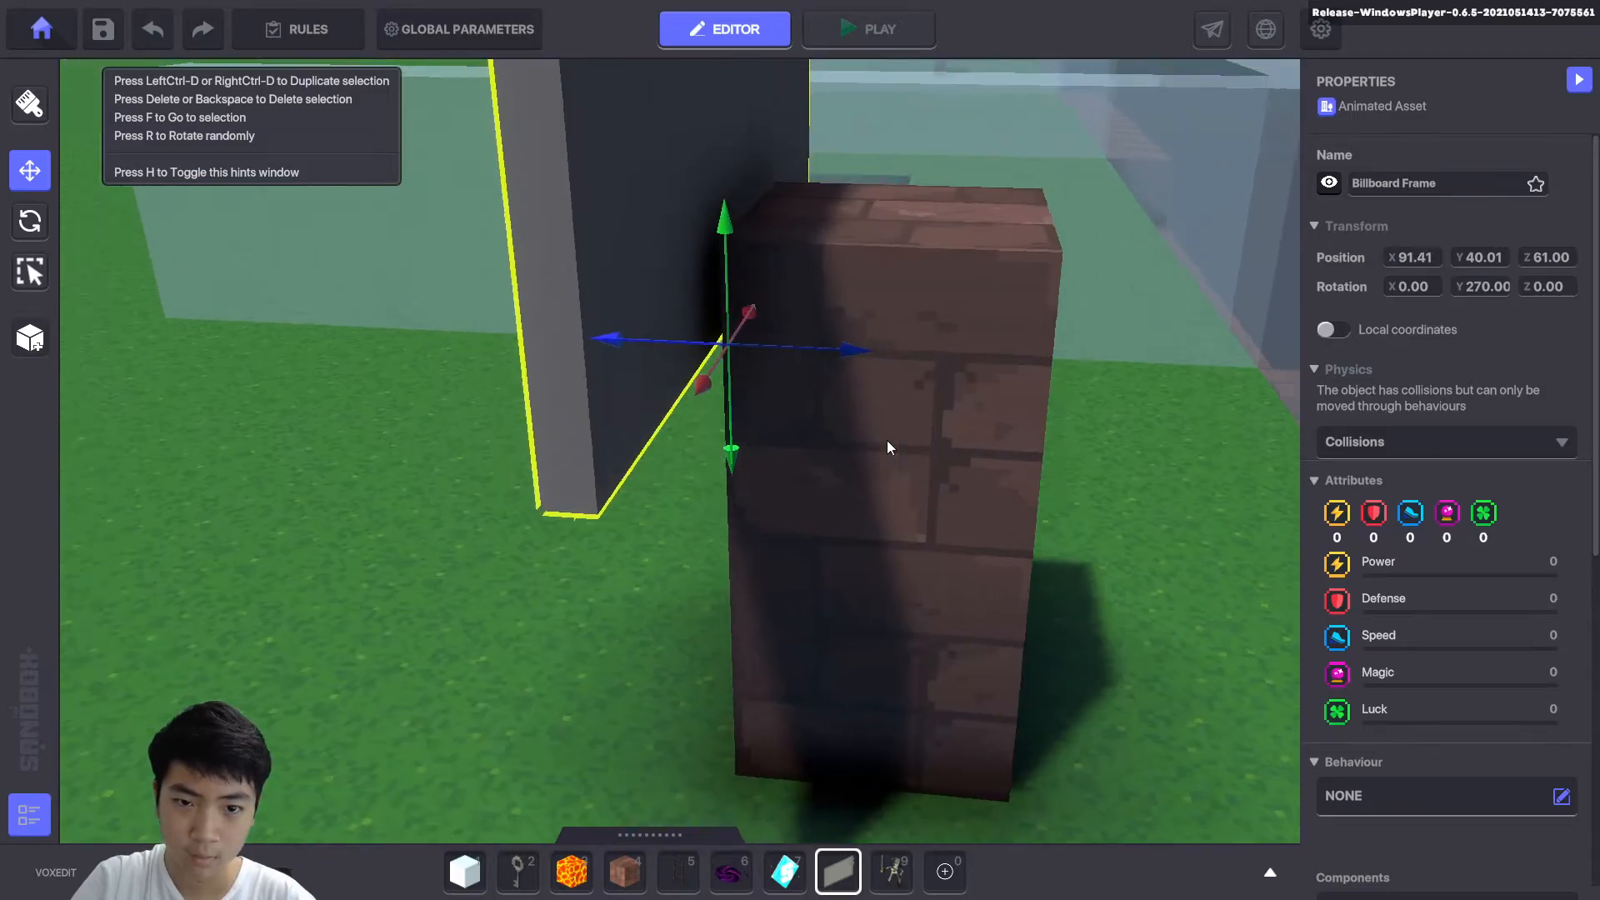
pyautogui.scroll(3, 895, 441)
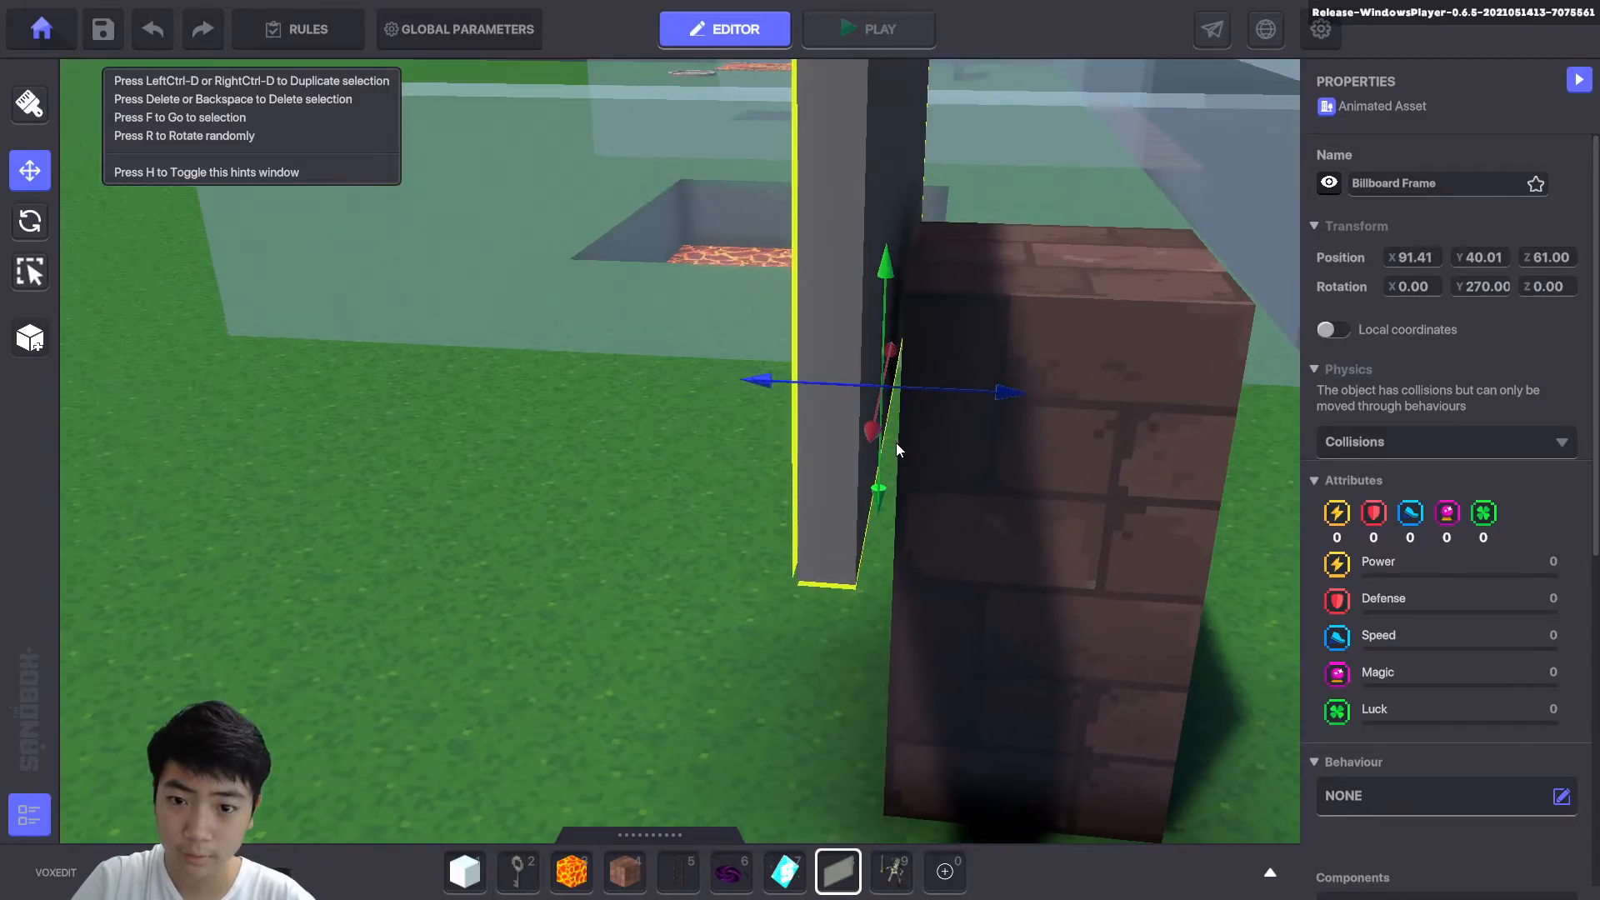
pyautogui.press('f')
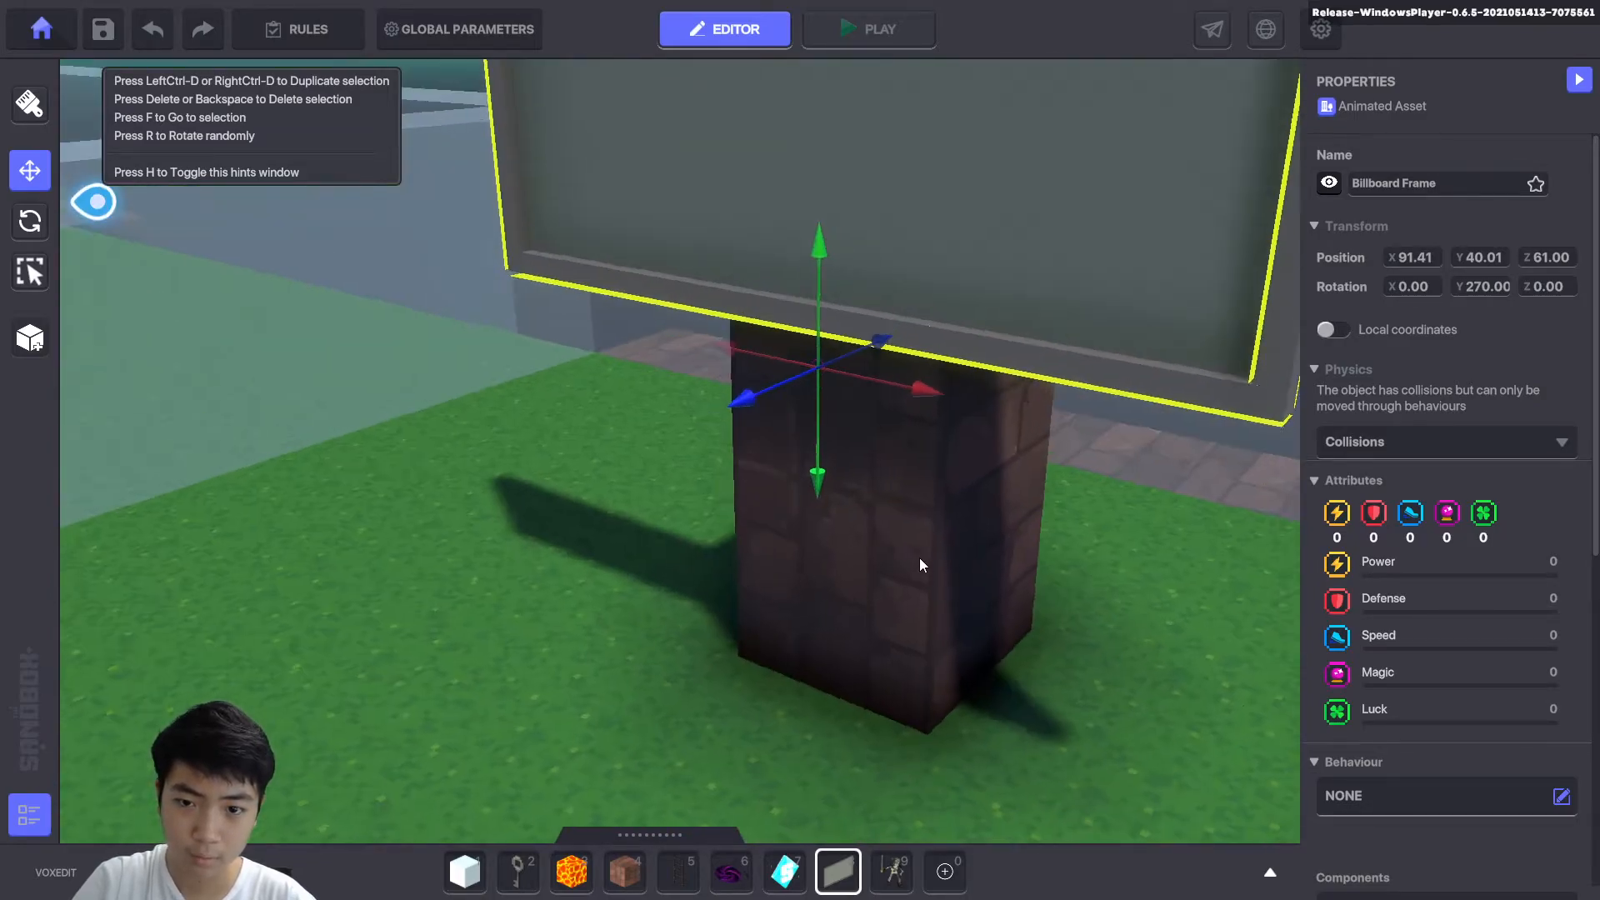
pyautogui.moveTo(774, 254); pyautogui.dragTo(778, 289)
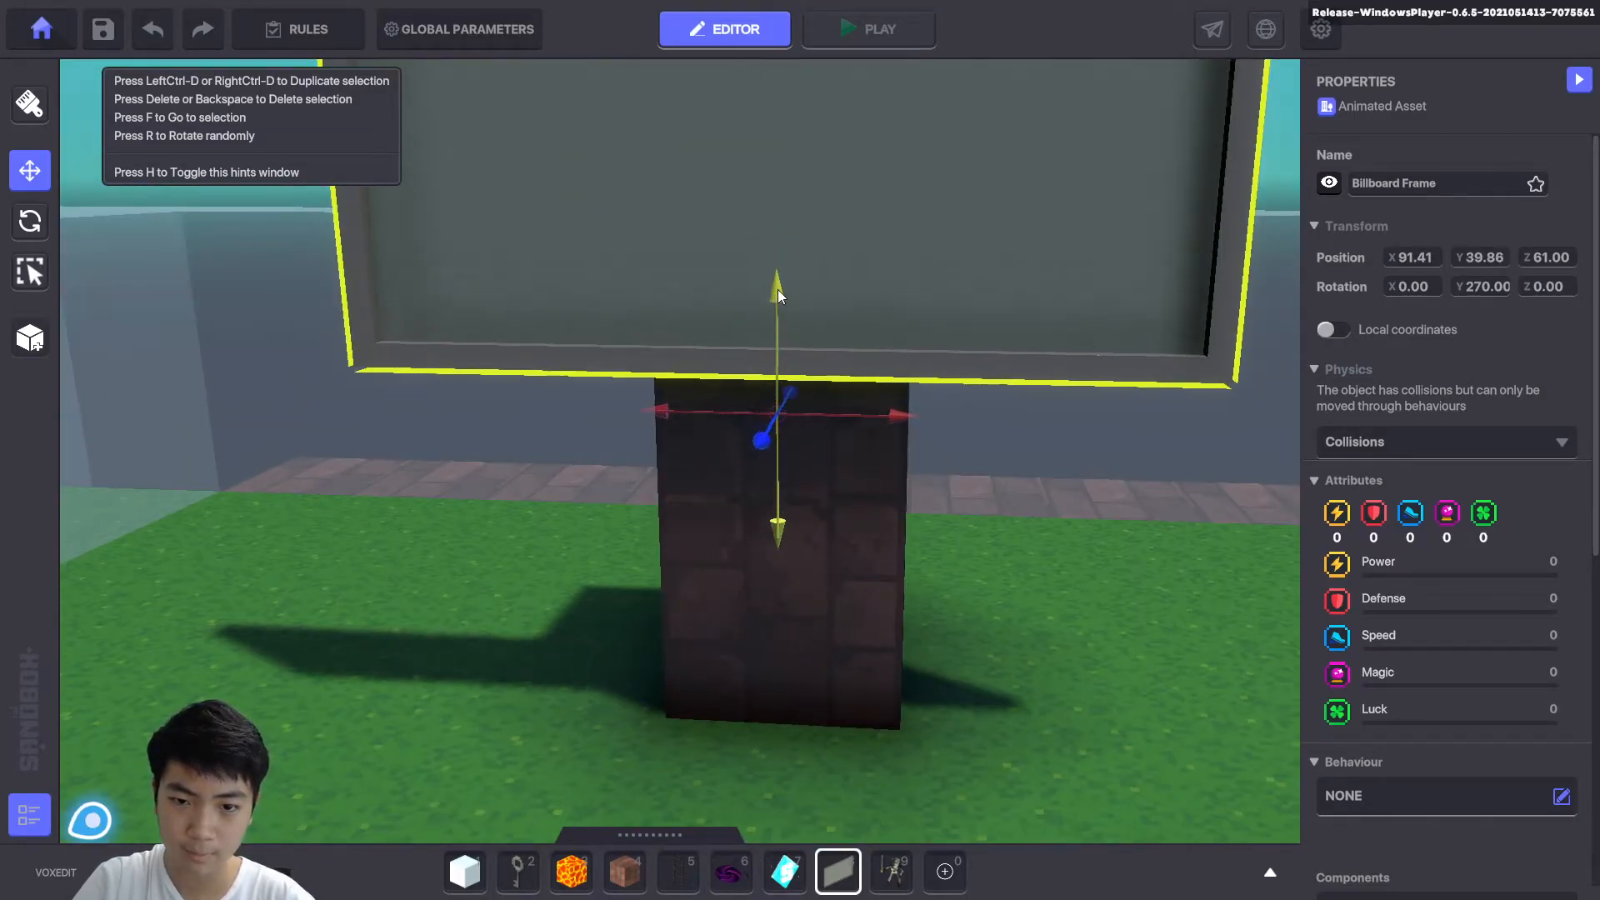
# Replace the Billboard Frame's Image Display component with an NFTImage component.
pyautogui.scroll(-5, 1067, 521)
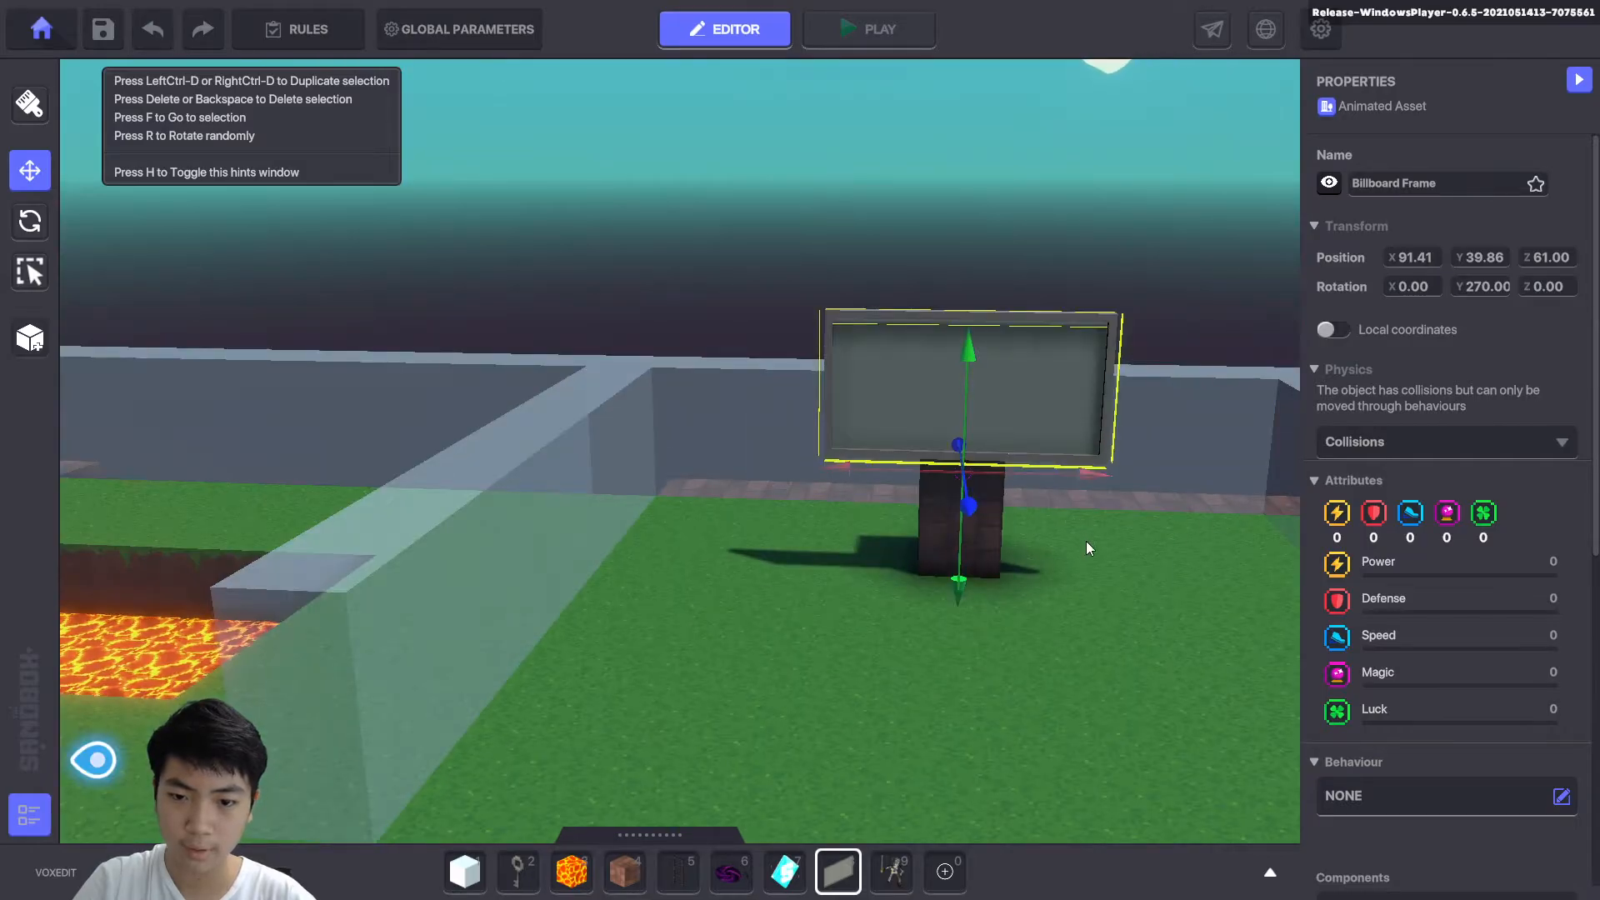
pyautogui.moveTo(1099, 544); pyautogui.dragTo(1066, 546, button='middle')
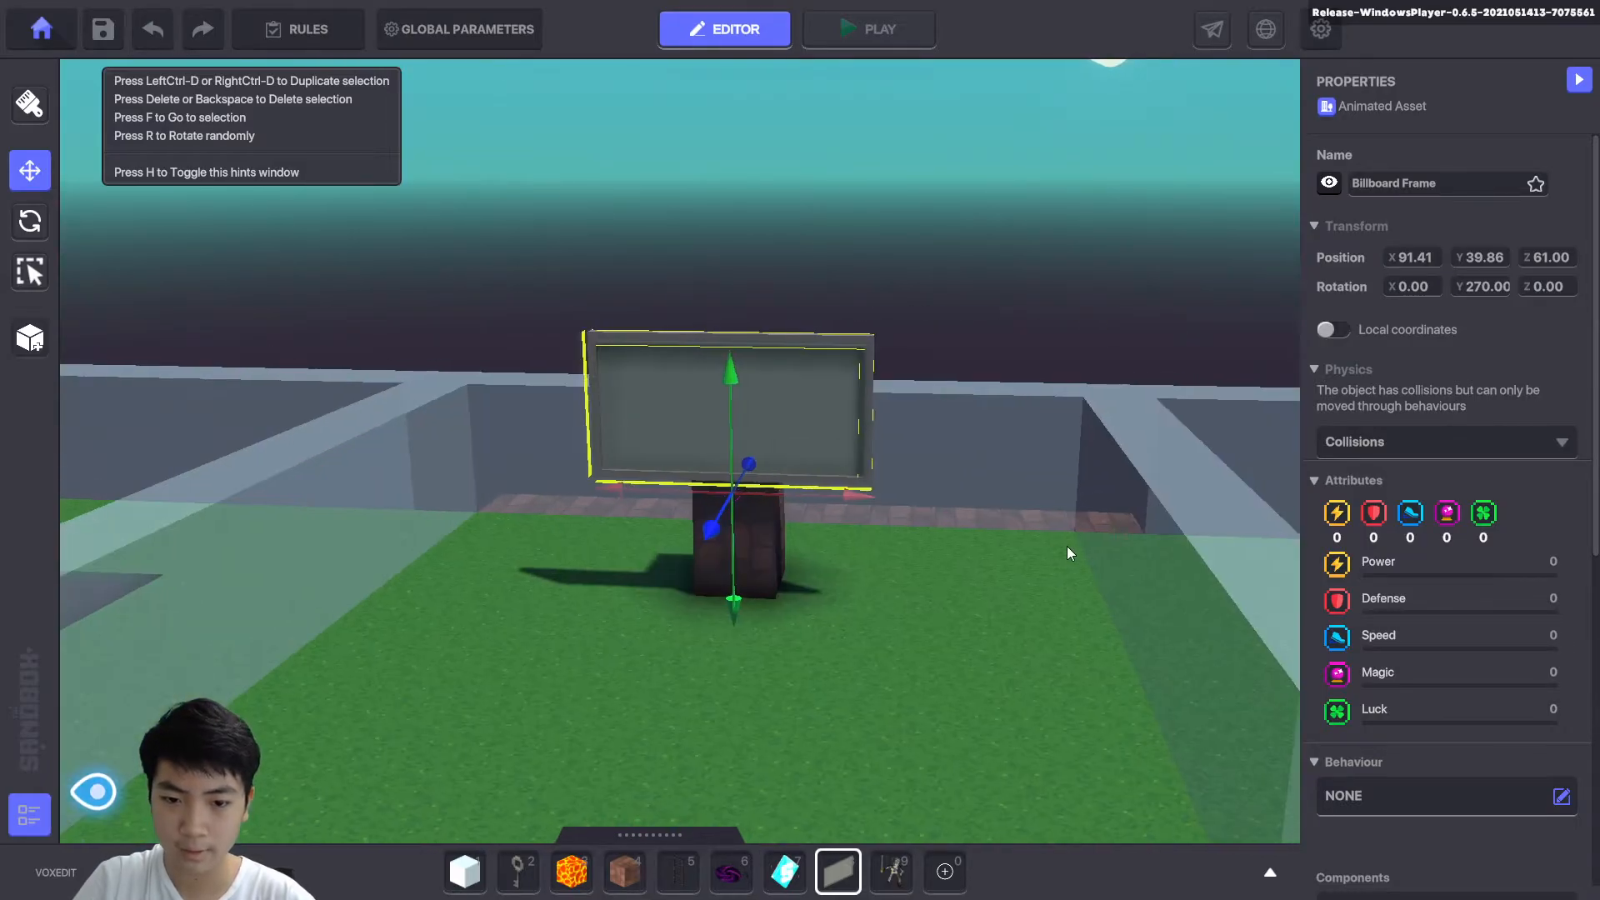
pyautogui.scroll(2, 918, 521)
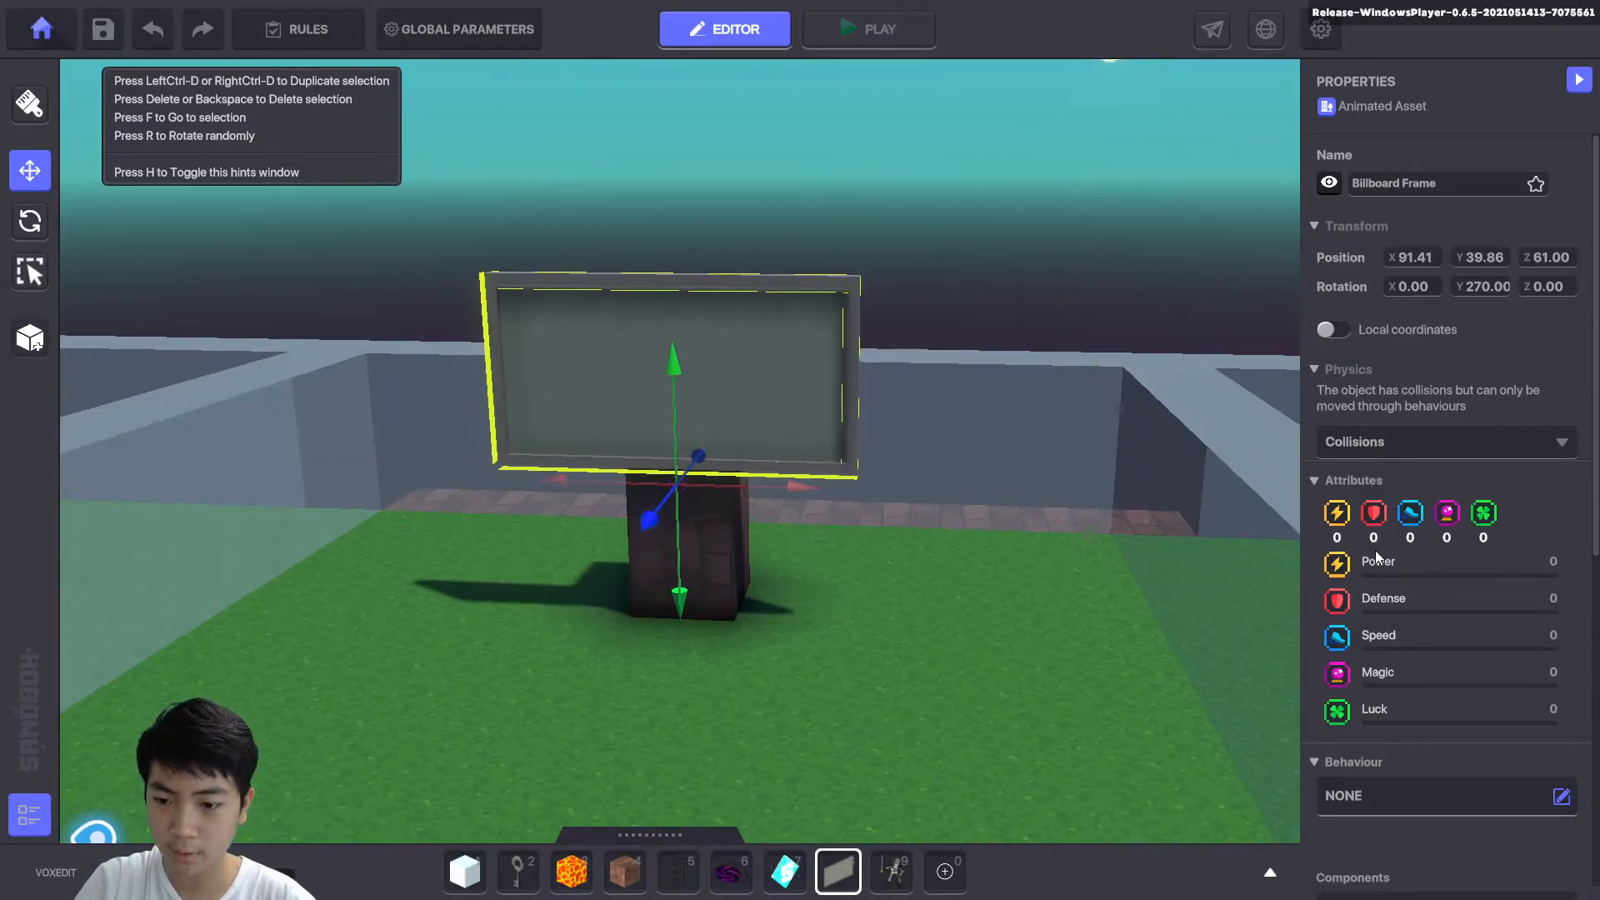
pyautogui.scroll(-6, 1378, 557)
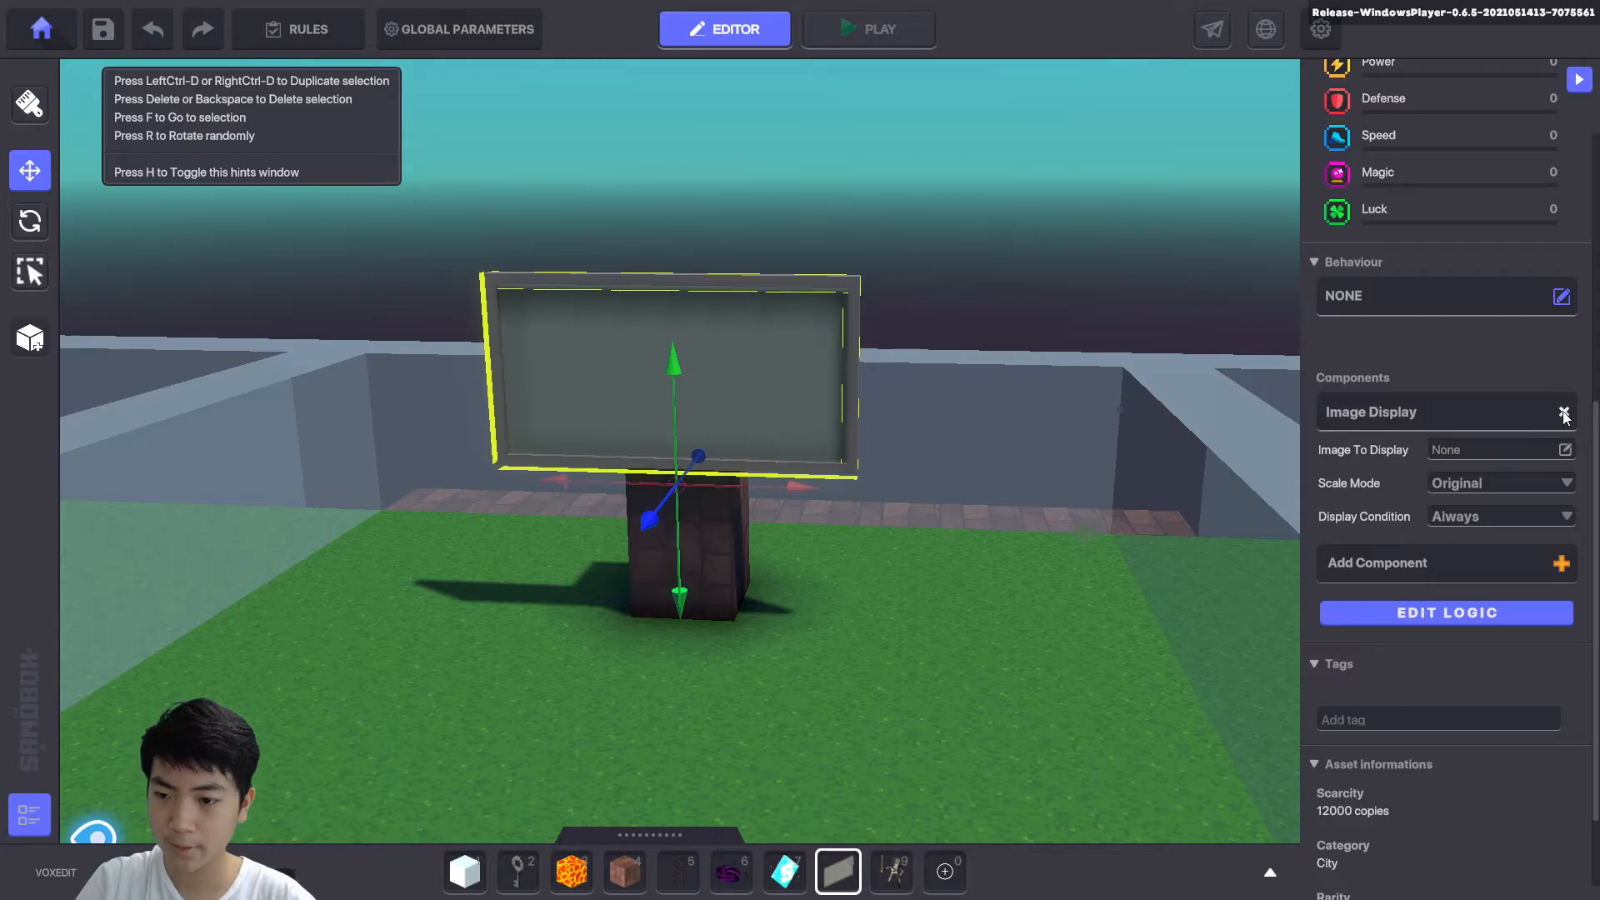
pyautogui.click(1564, 412)
pyautogui.click(1414, 493)
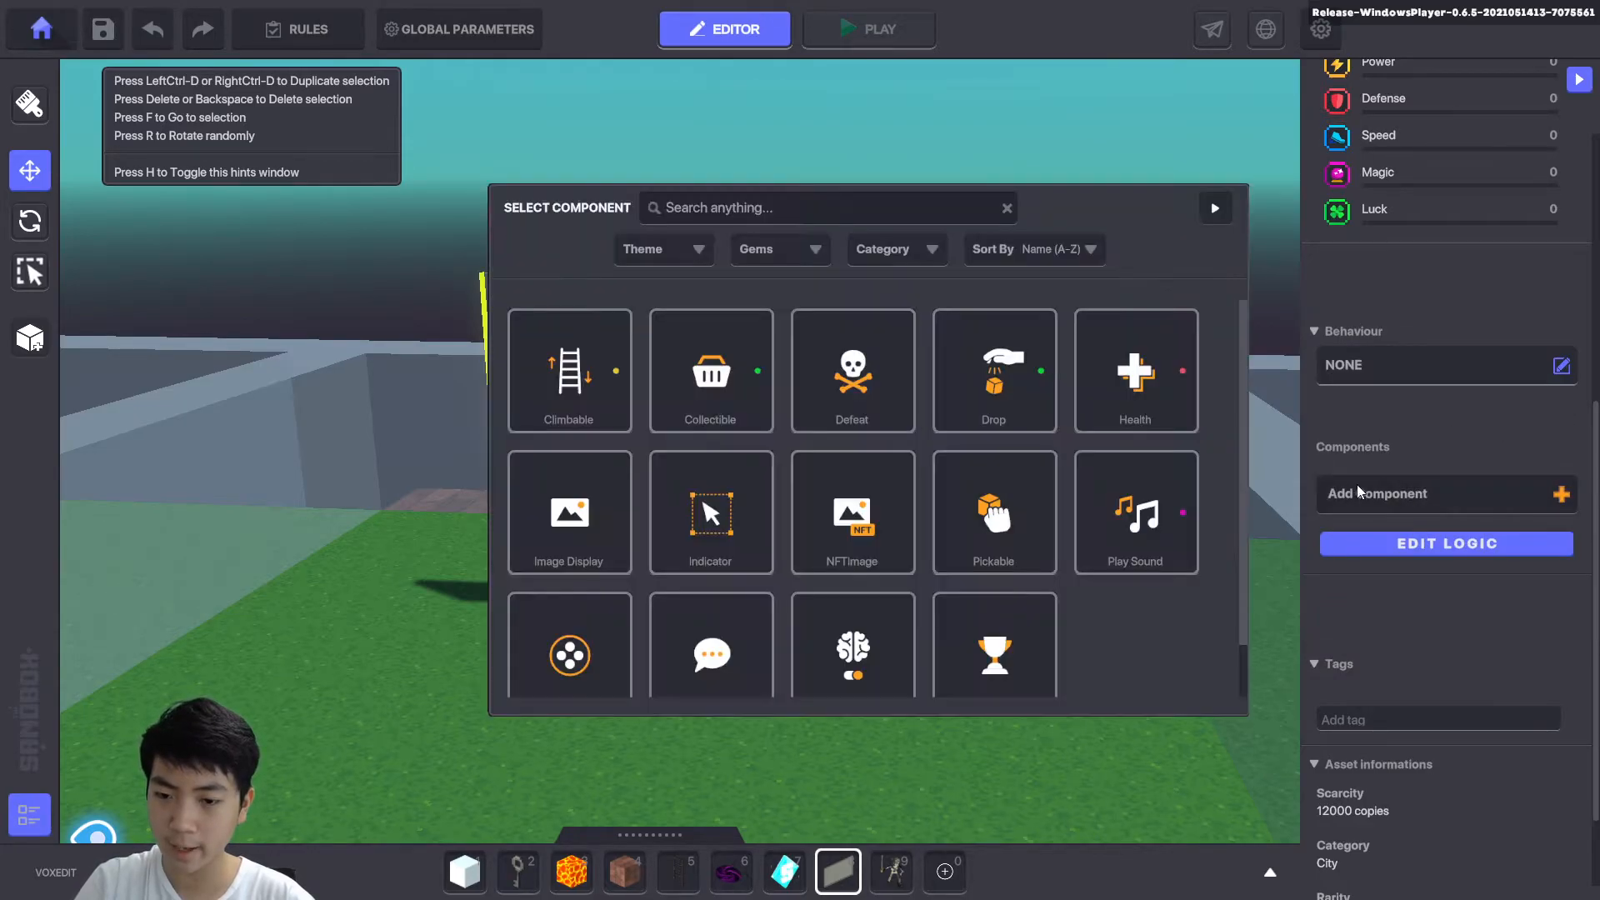
pyautogui.click(836, 543)
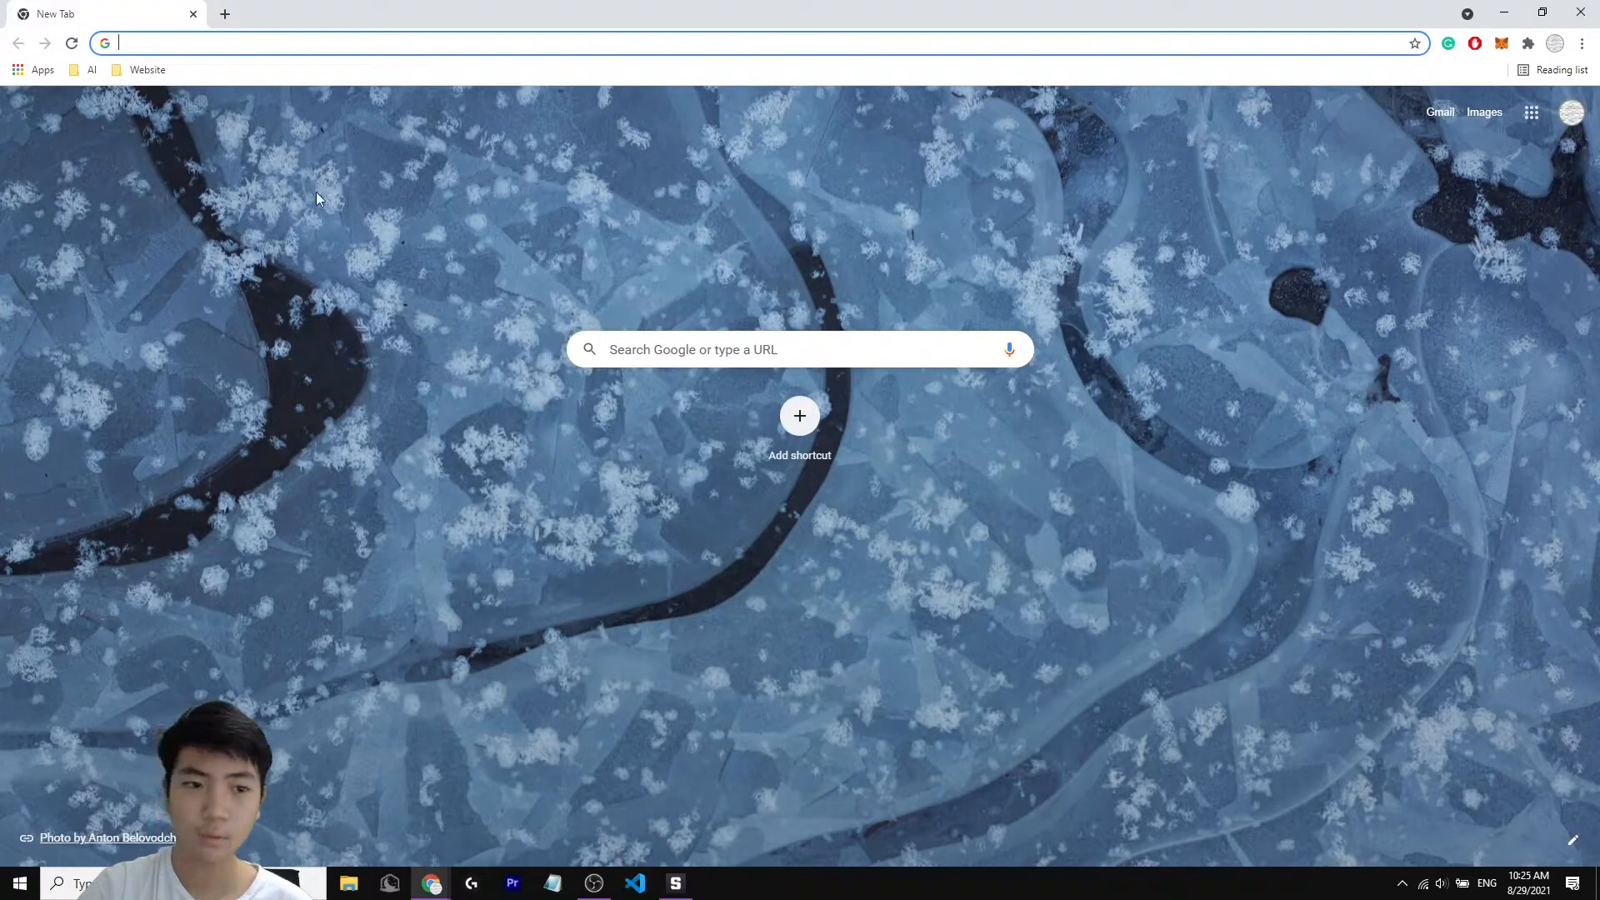
# Switch to the Chrome browser and open the OpenSea marketplace's asset listing at opensea.io/assets.
pyautogui.click(286, 44)
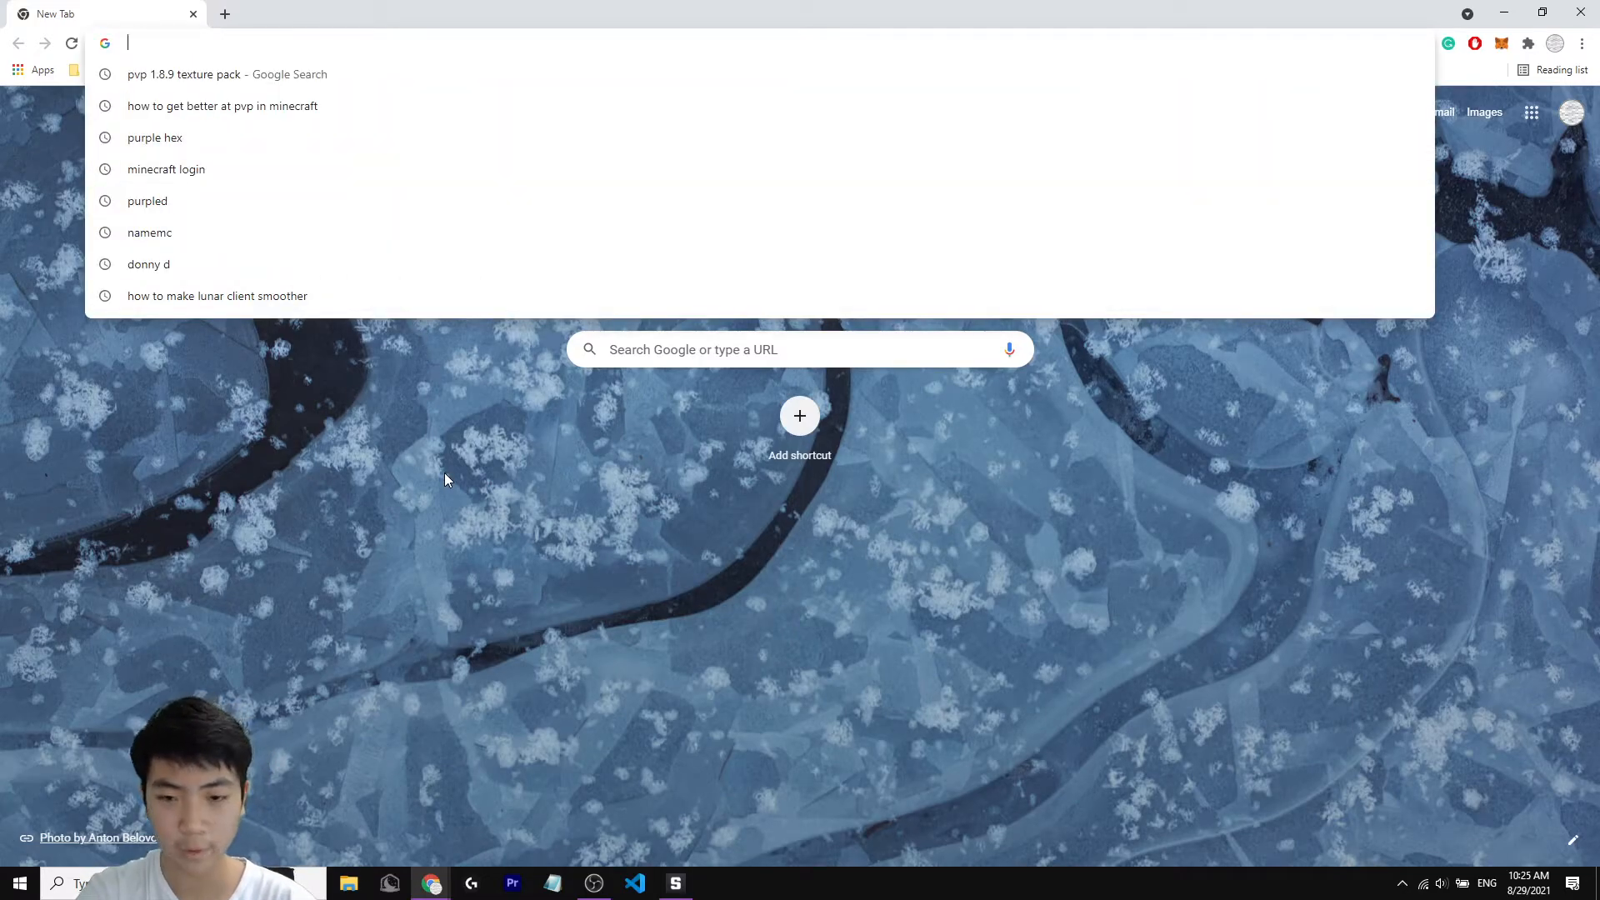
pyautogui.write('opes')
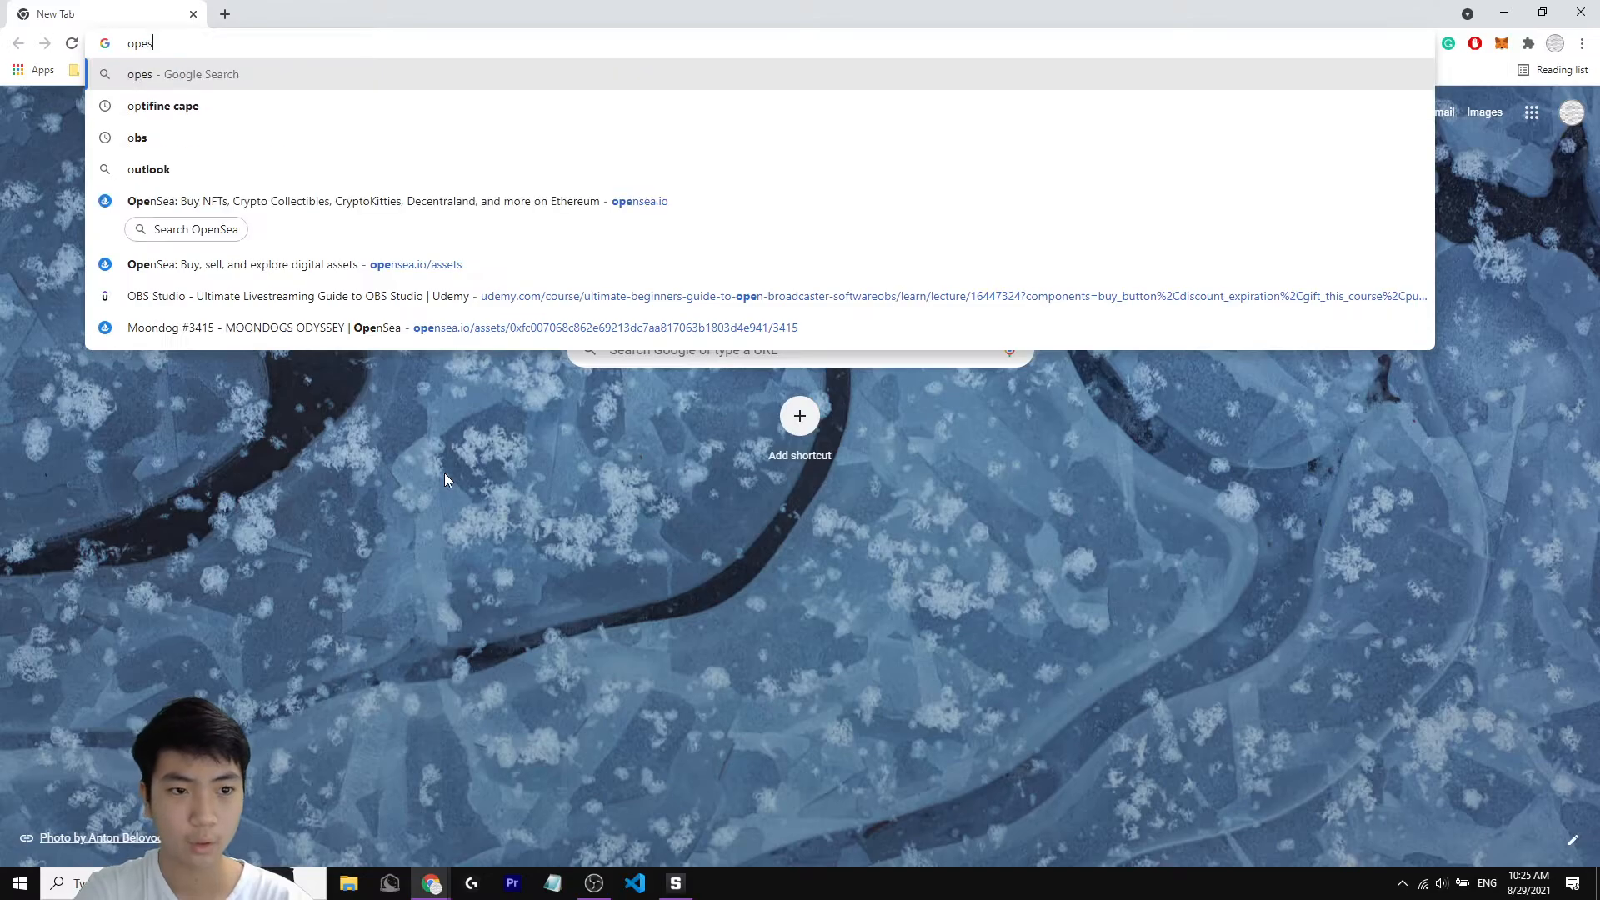
pyautogui.press('BackSpace')
pyautogui.write('nse')
pyautogui.press('Return')
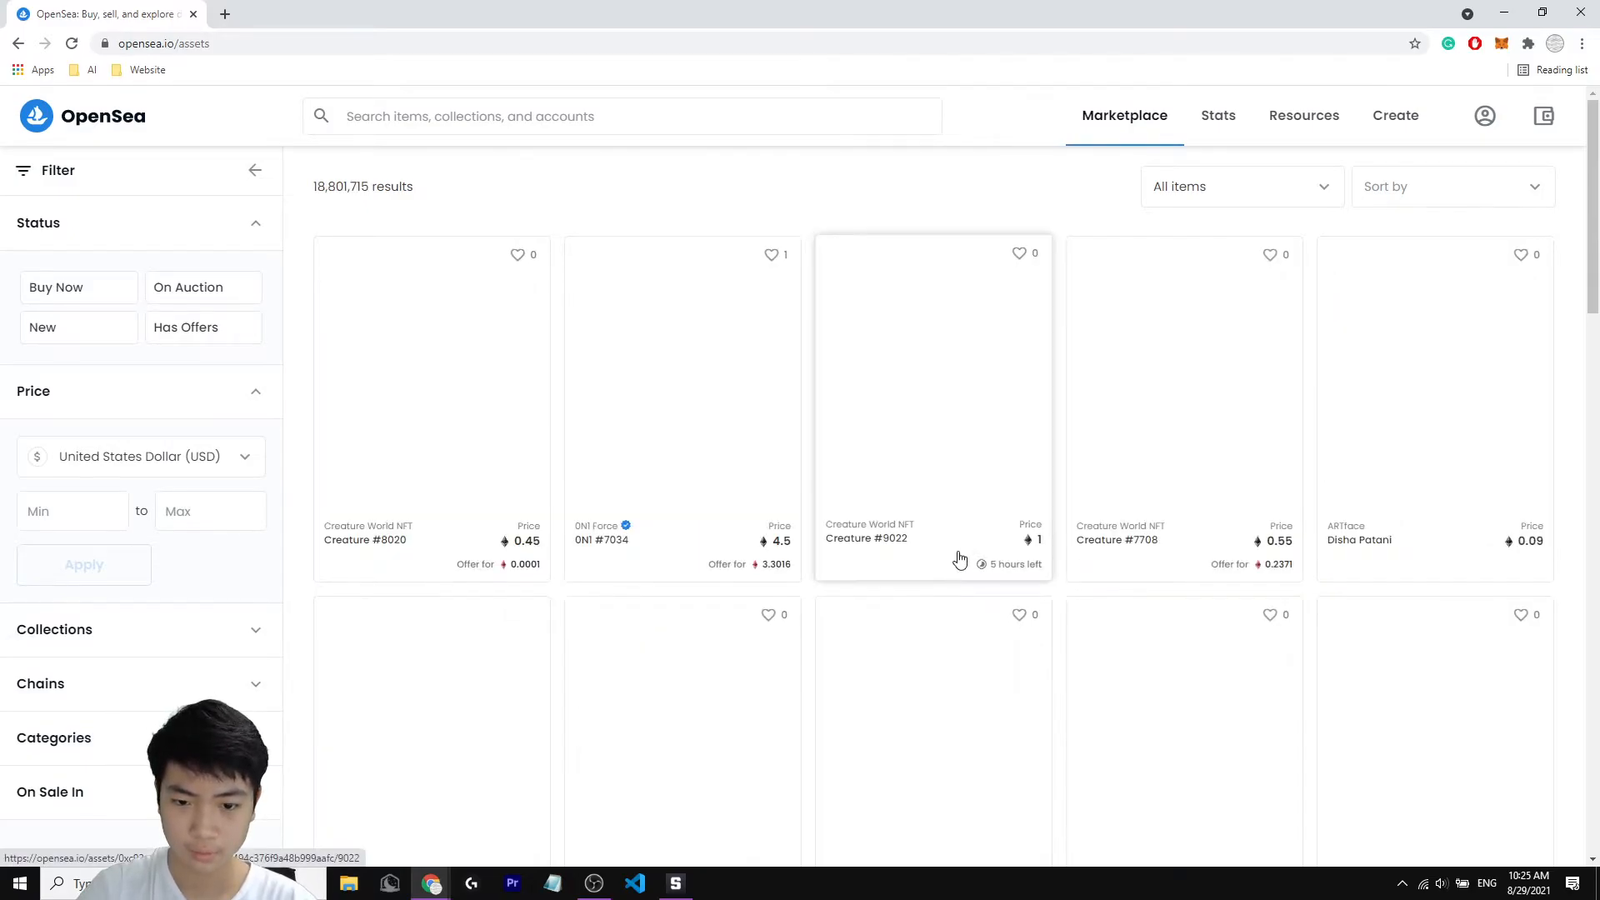
# Browse the marketplace listings and open the Happy Birthday Piggy NFT's page.
pyautogui.scroll(-8, 1153, 537)
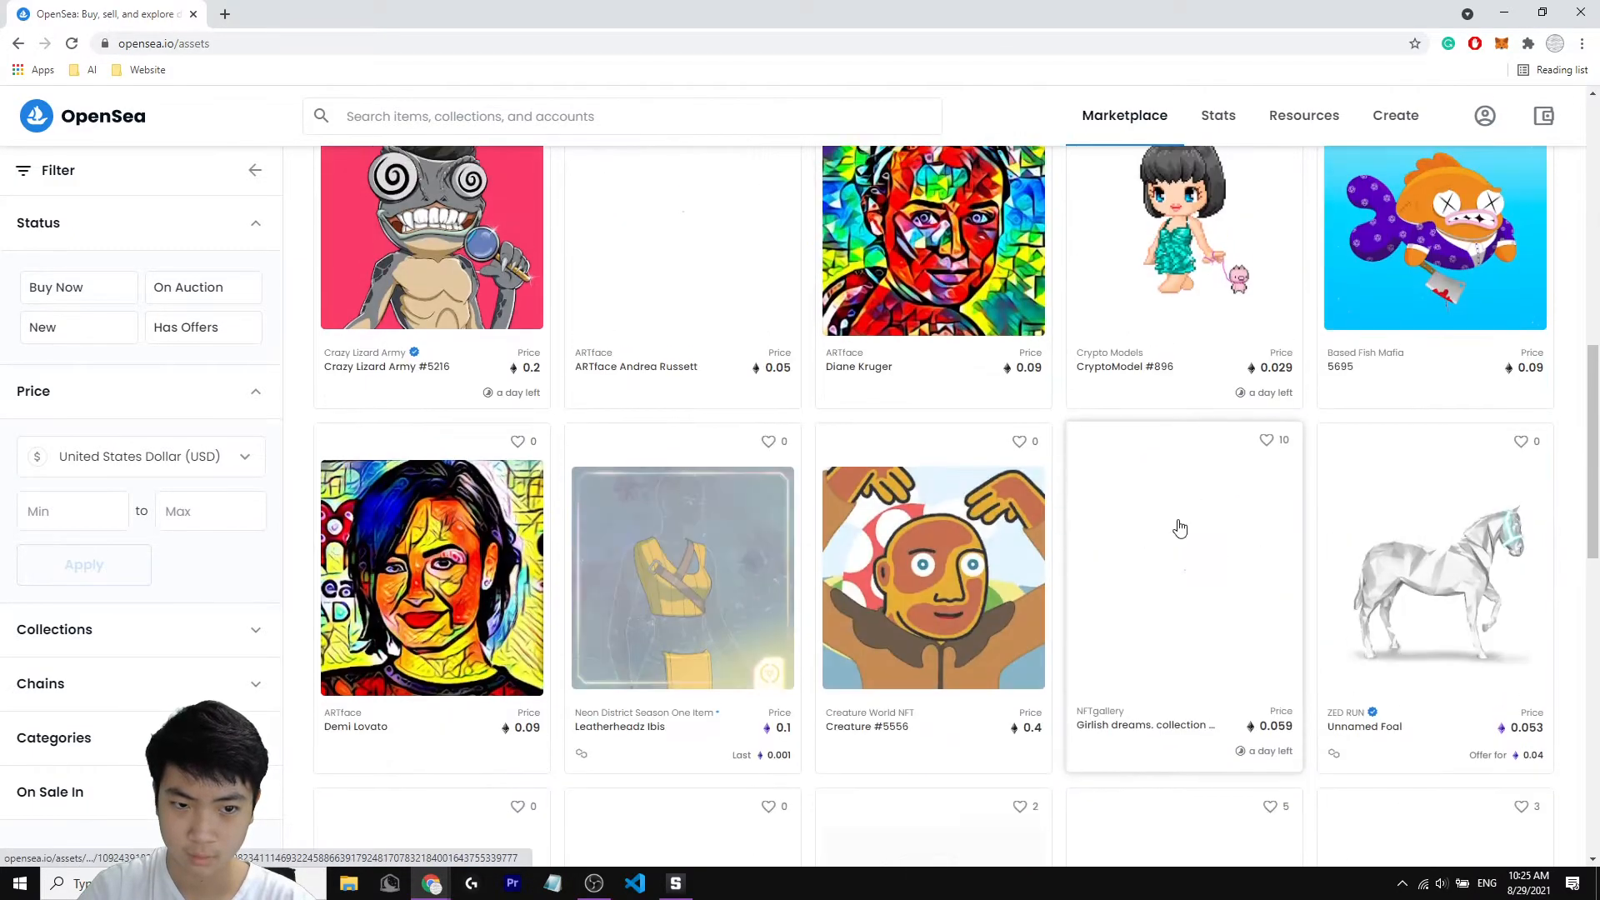
pyautogui.scroll(2, 1179, 526)
pyautogui.scroll(-3, 1178, 528)
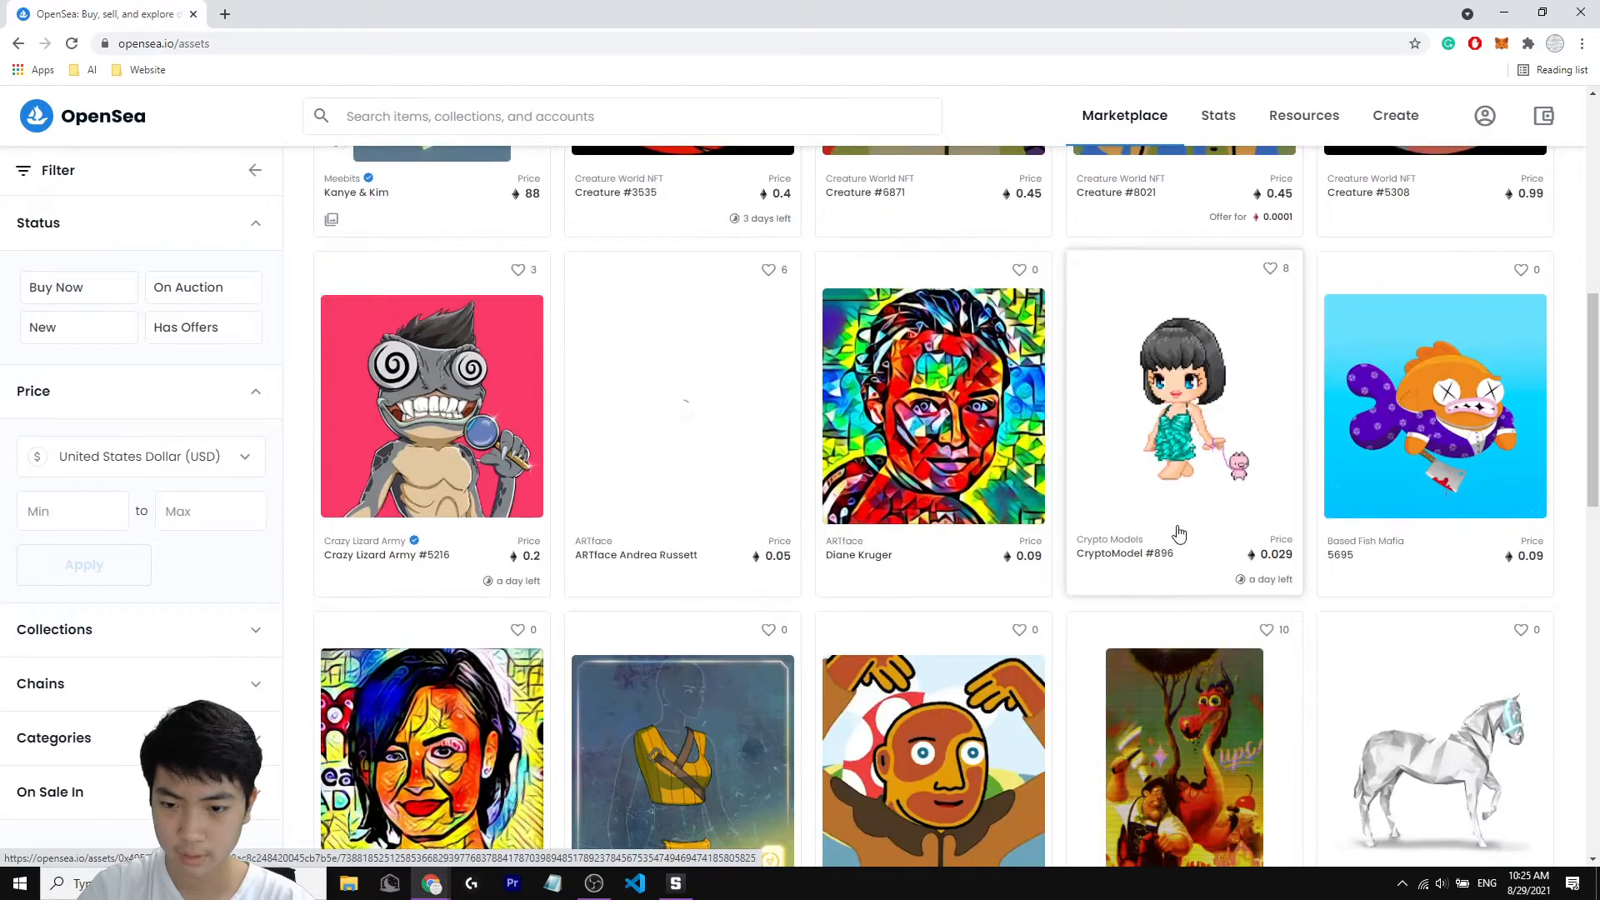
pyautogui.scroll(-10, 1179, 534)
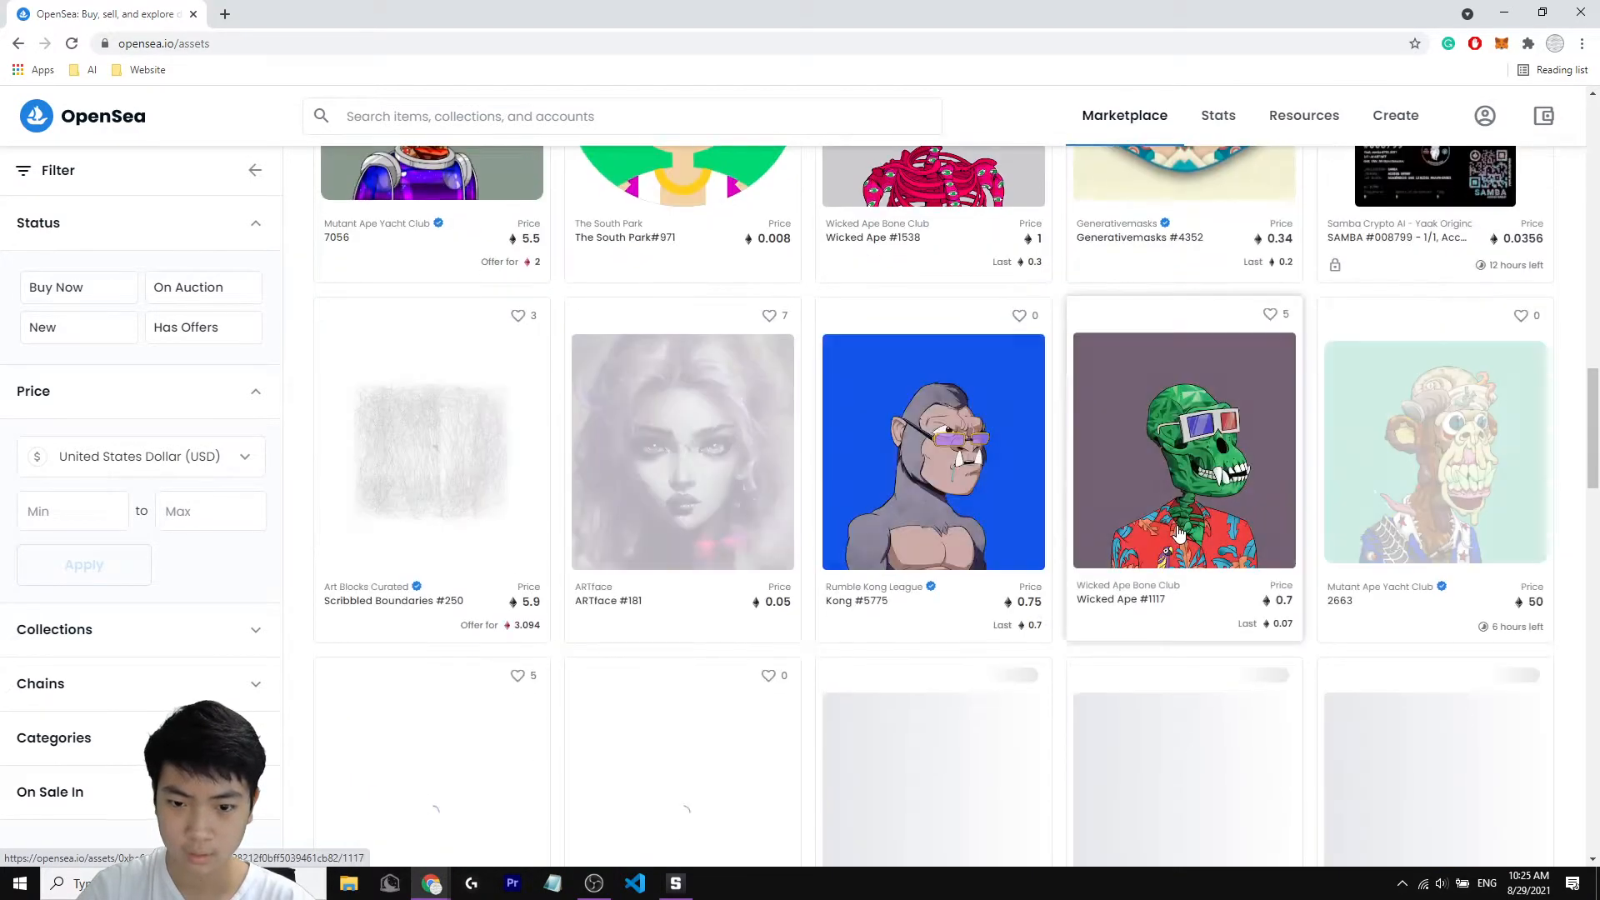
pyautogui.scroll(-8, 1179, 534)
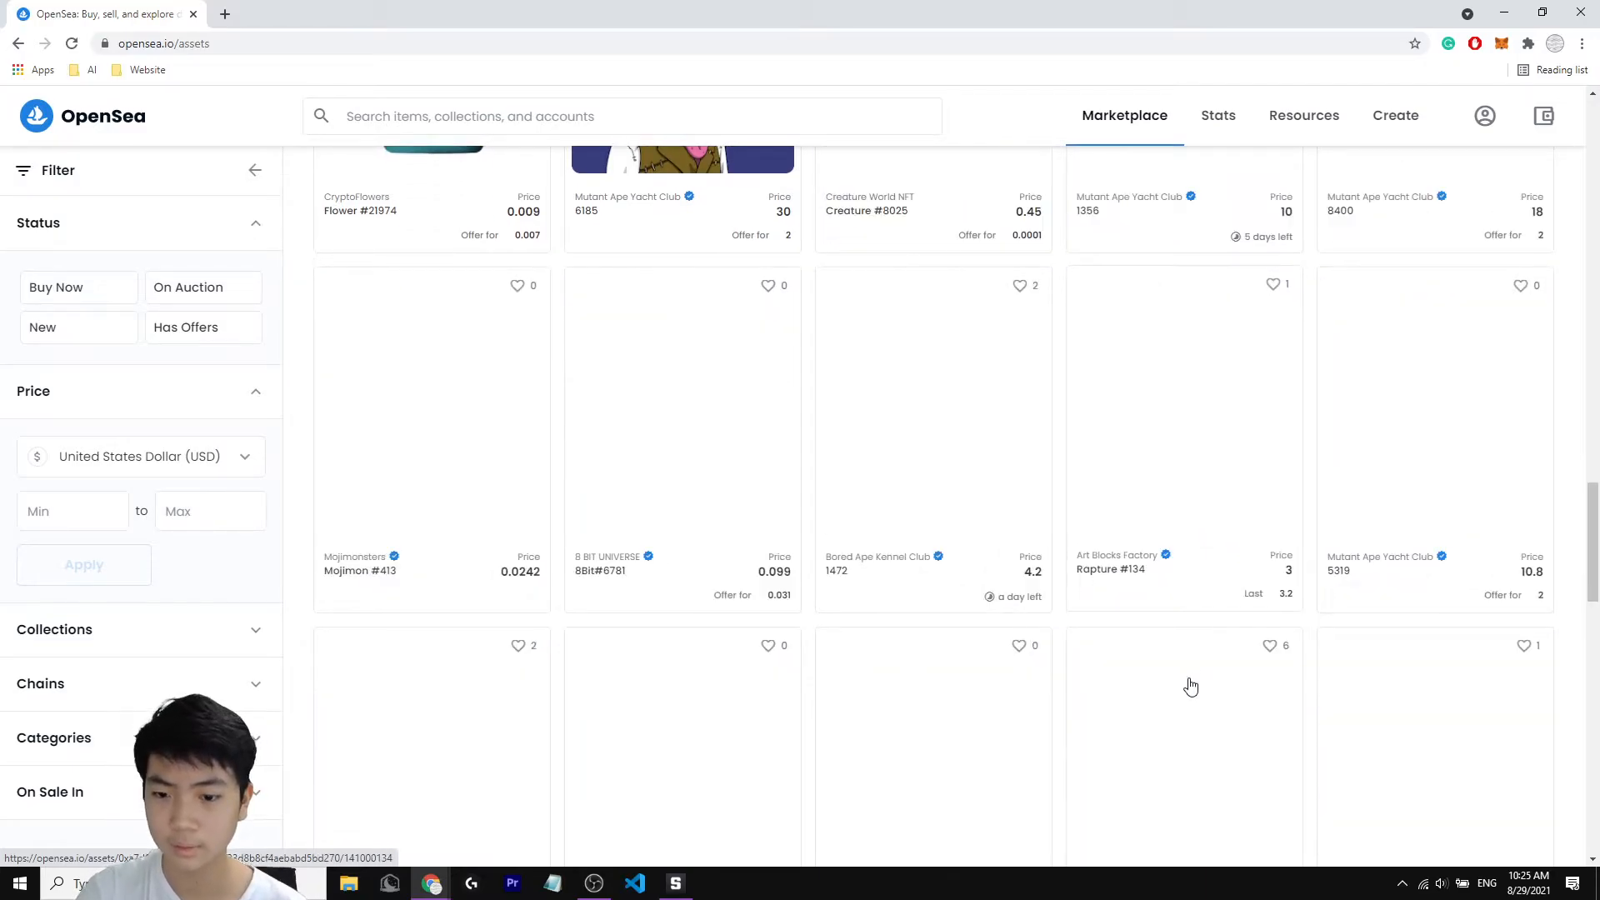
pyautogui.scroll(-6, 1185, 634)
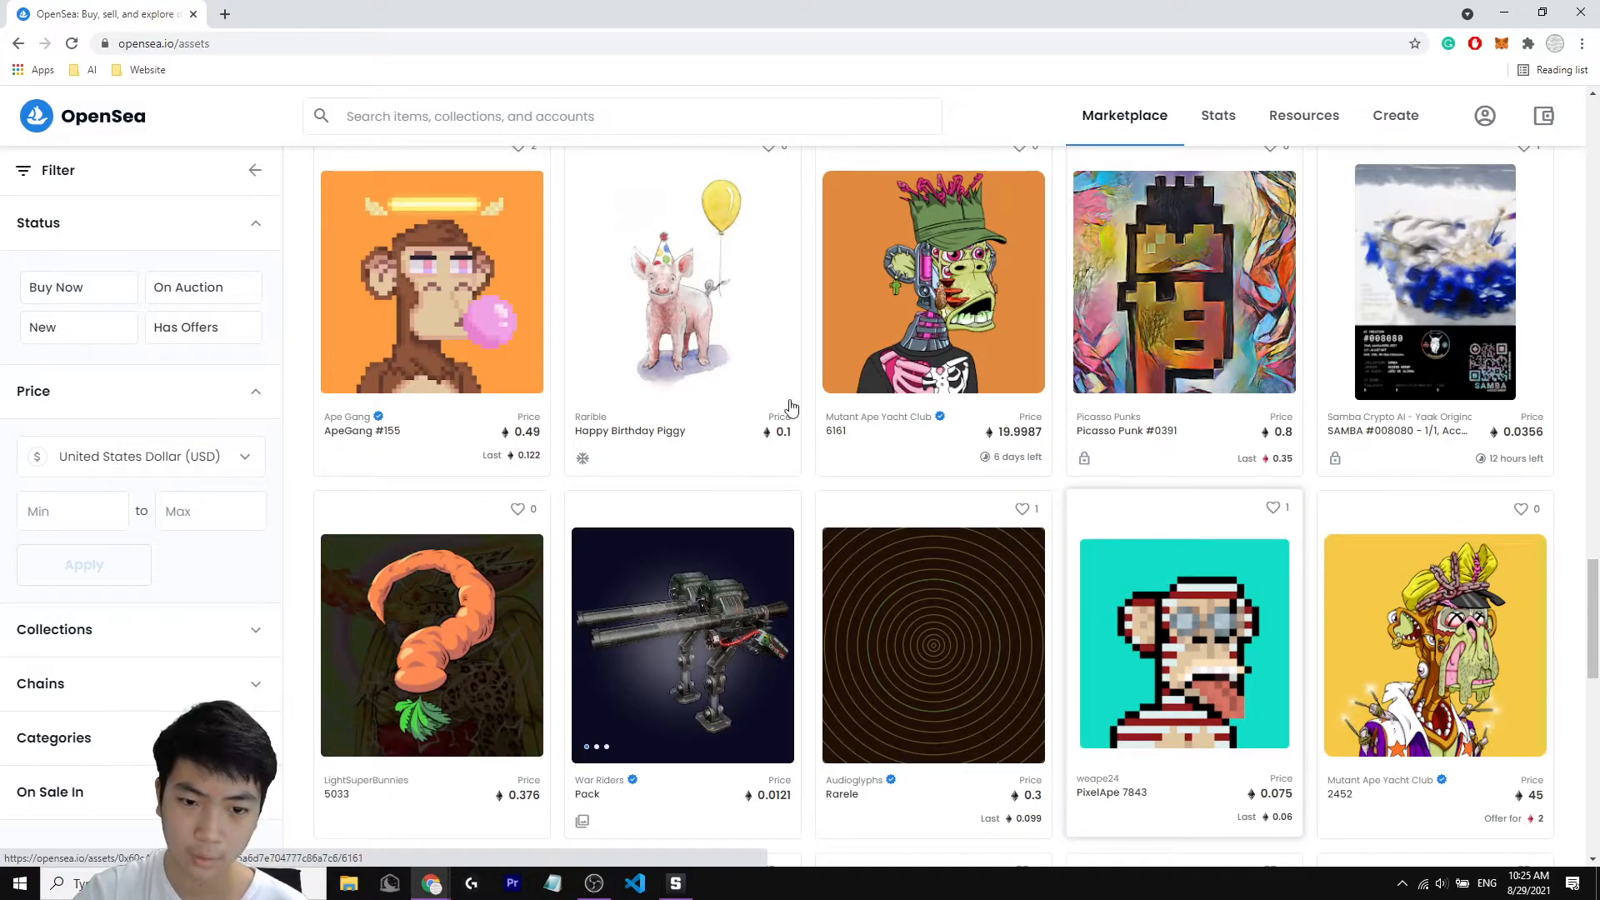
pyautogui.click(684, 296)
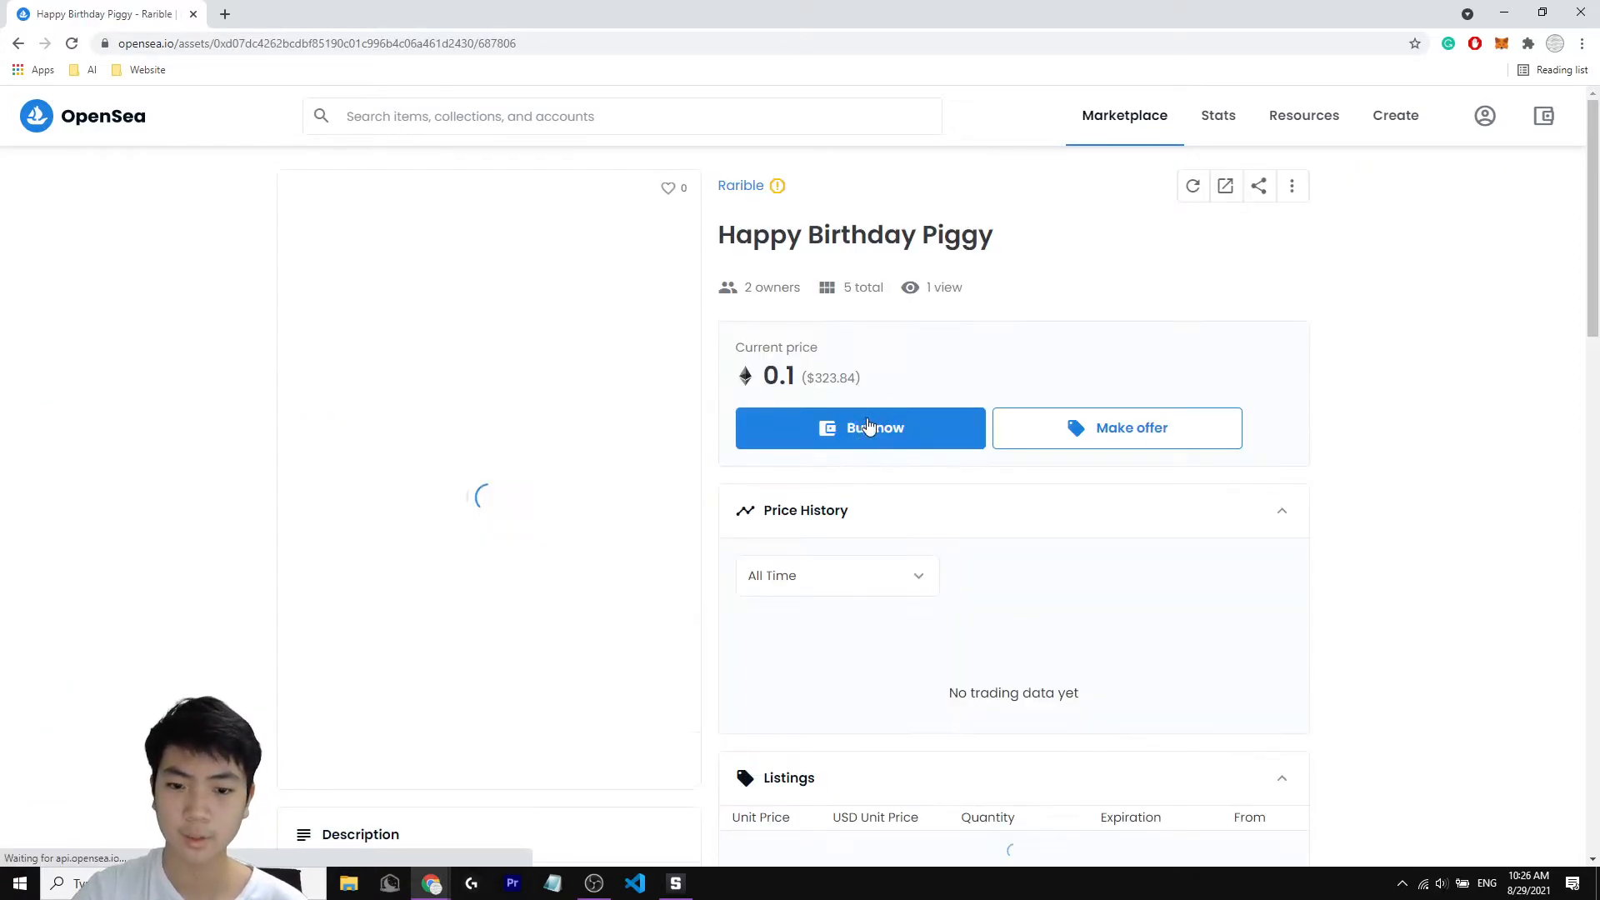
# Review the Happy Birthday Piggy page and copy the NFT's share link.
pyautogui.scroll(-5, 622, 538)
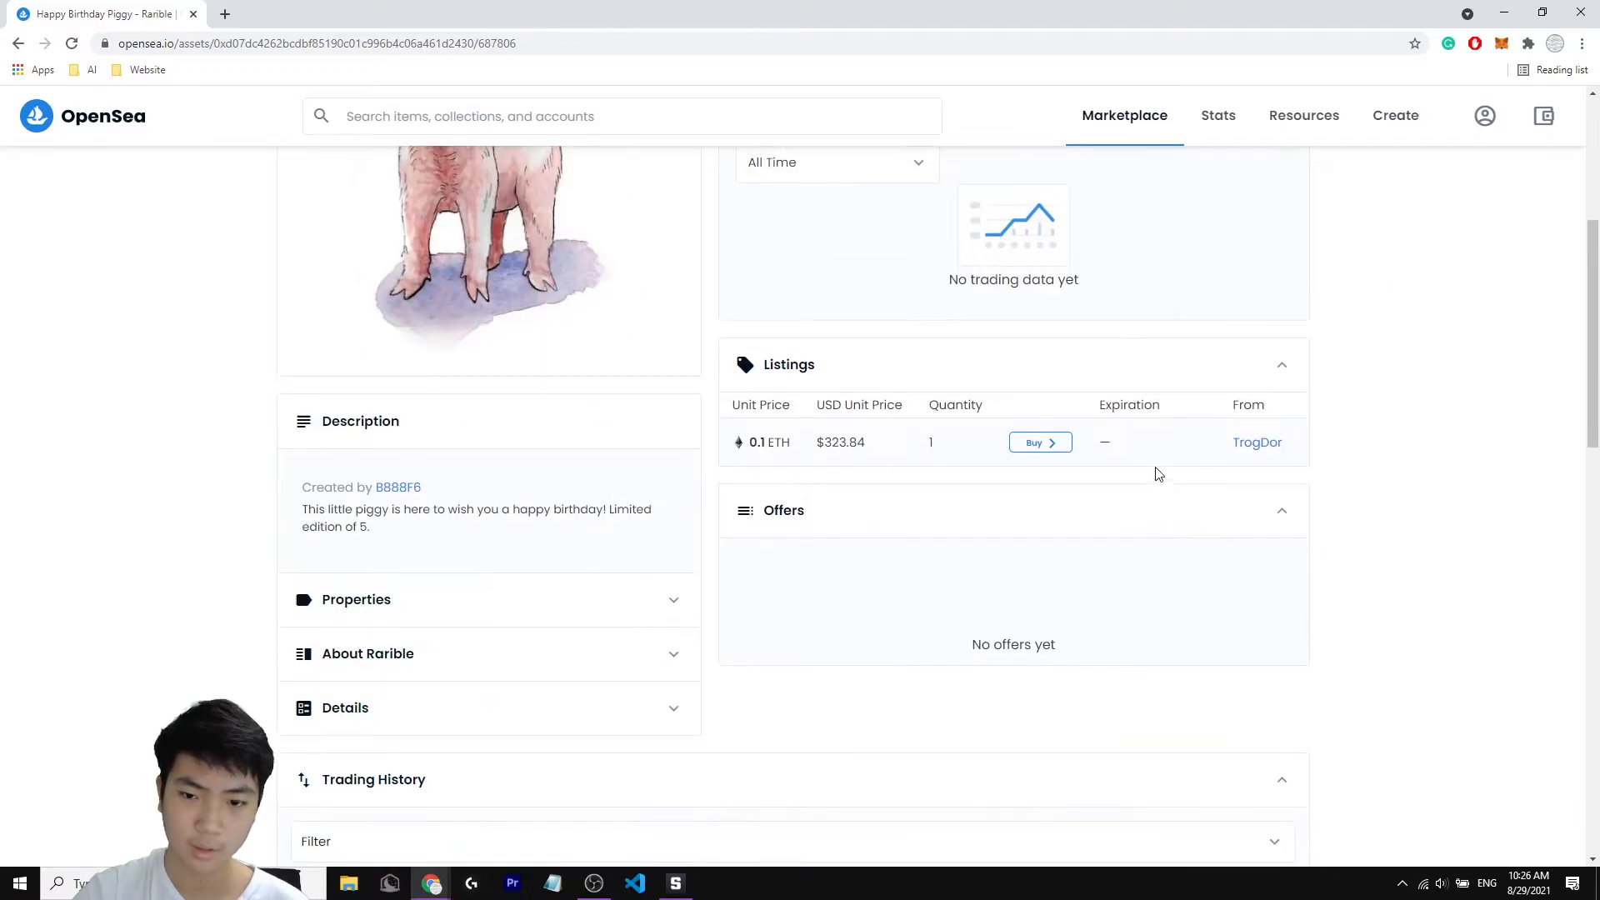
pyautogui.scroll(5, 1165, 466)
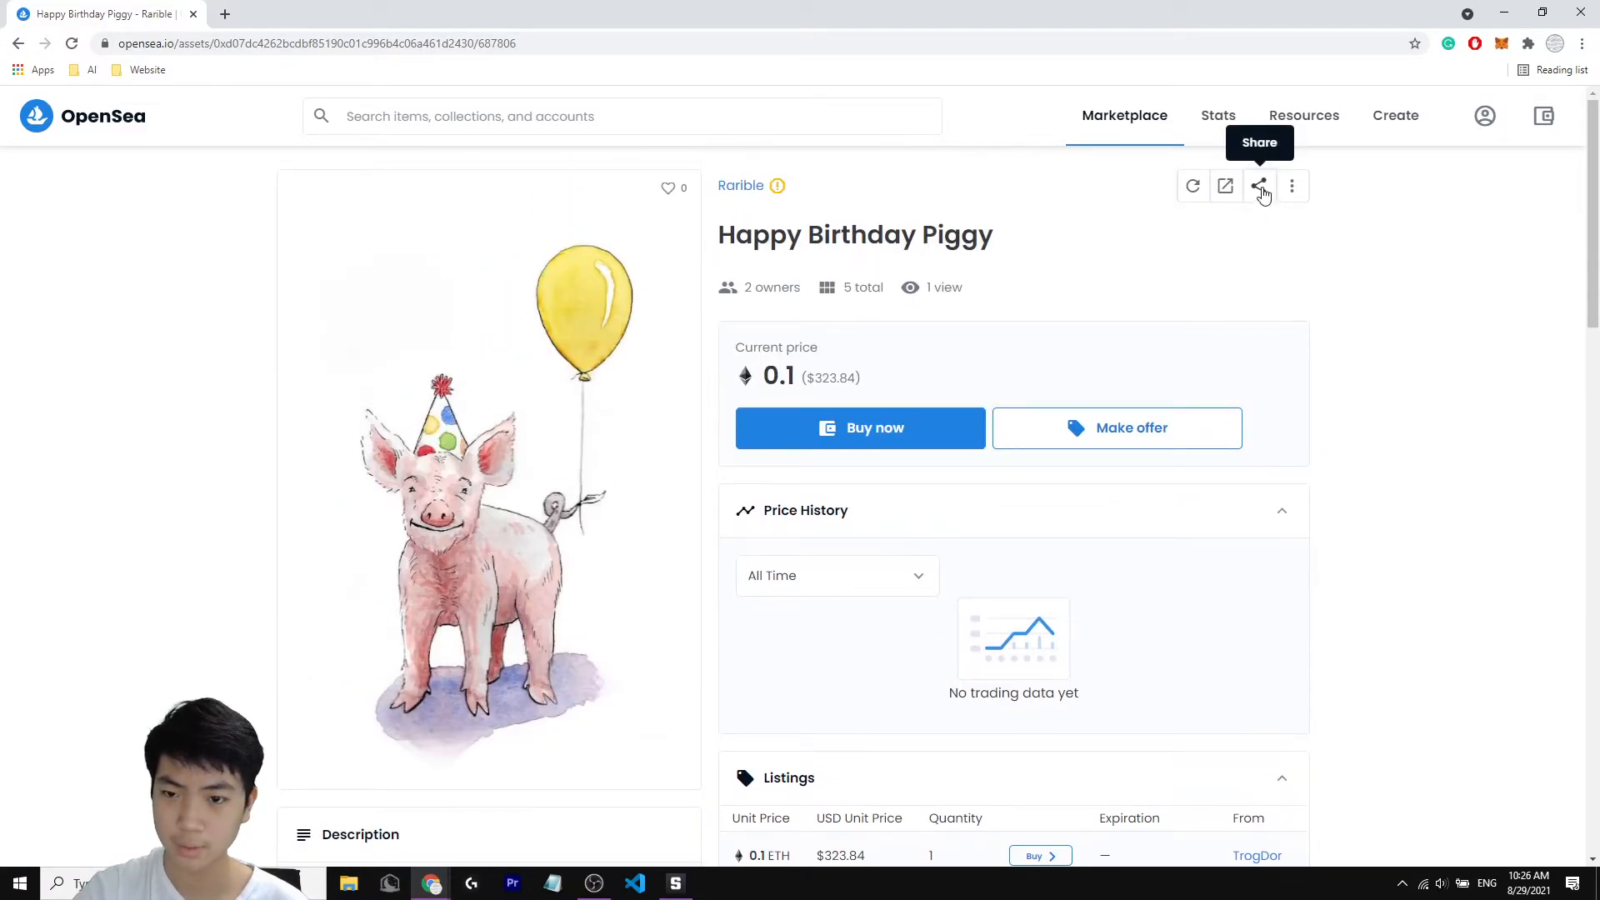
pyautogui.click(1261, 193)
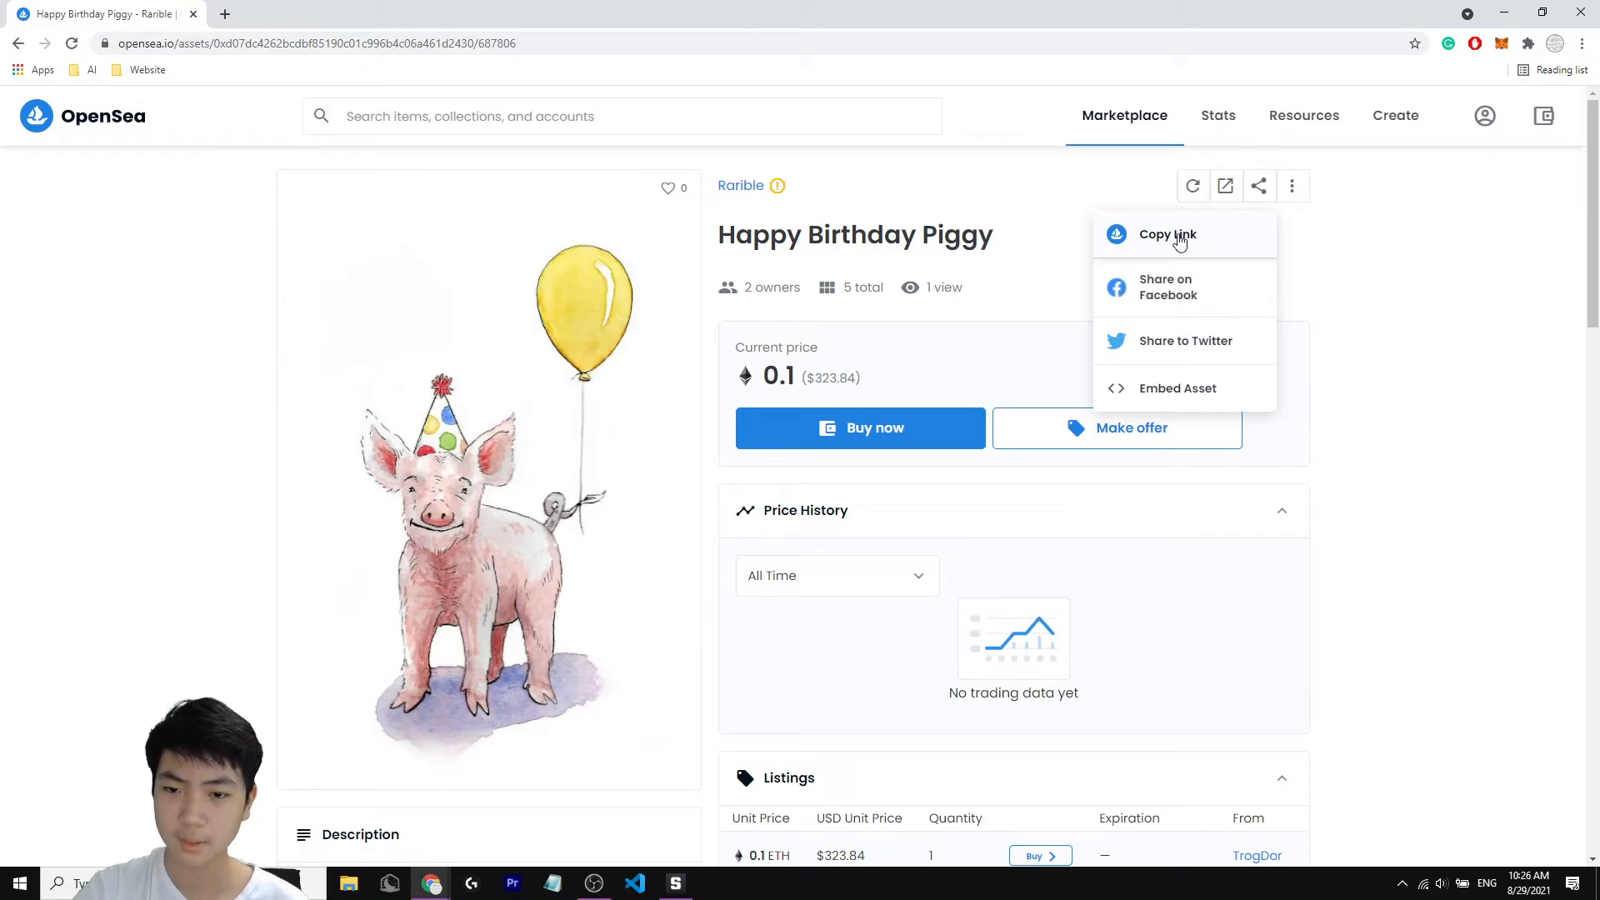
pyautogui.click(1179, 239)
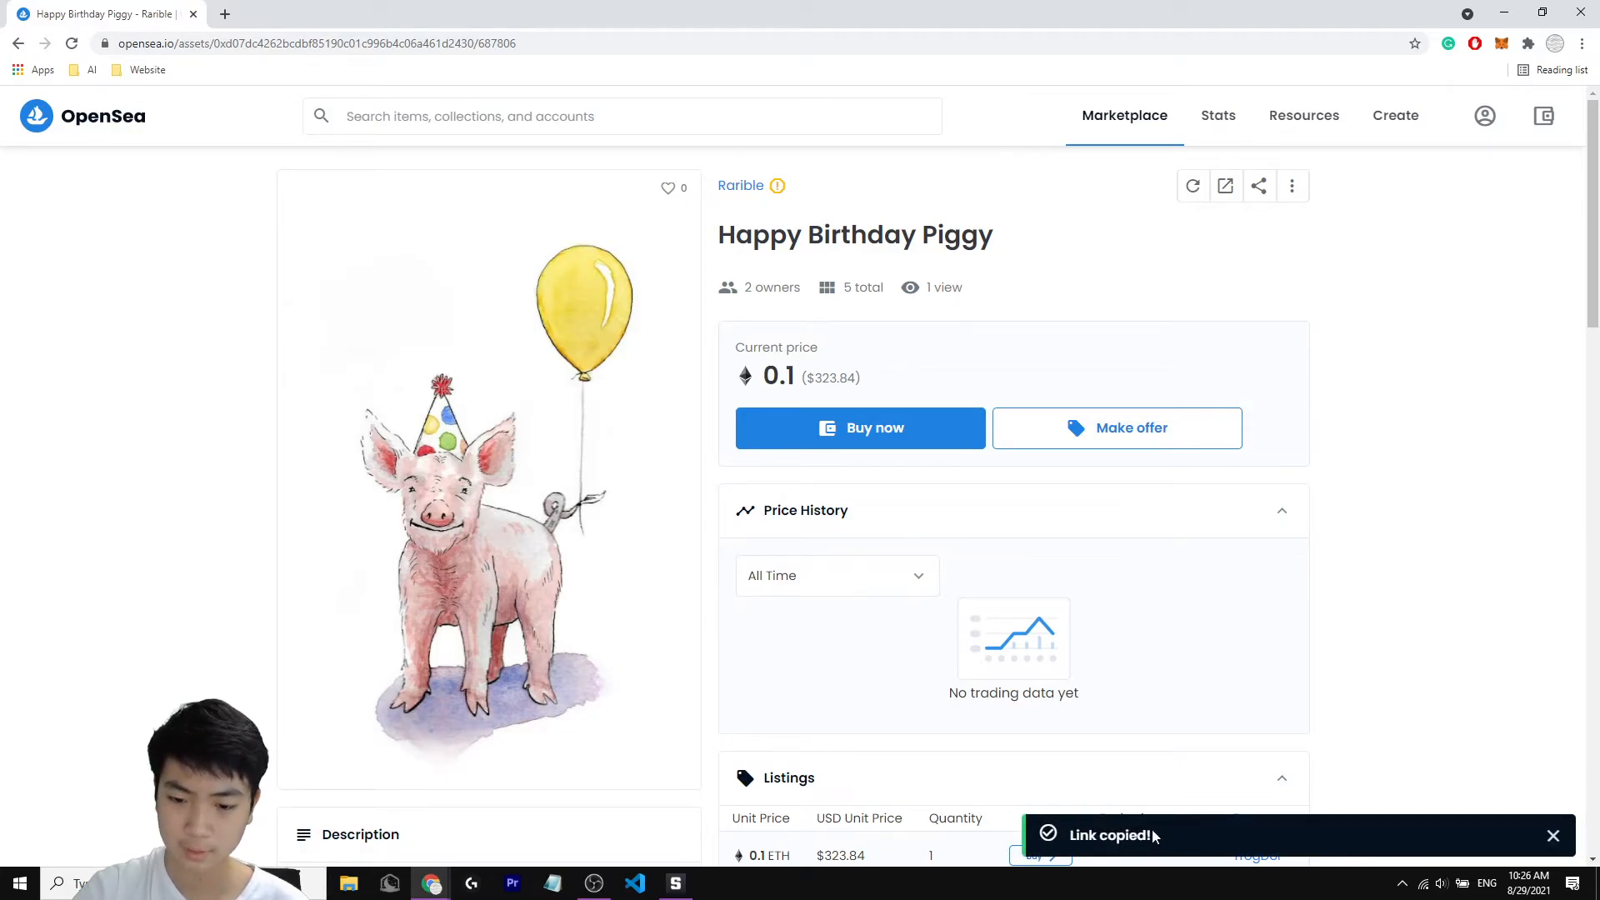
# Switch back to The Sandbox Game Maker and set the NFTImage component's asset URL to the copied OpenSea link, validating it.
pyautogui.click(692, 880)
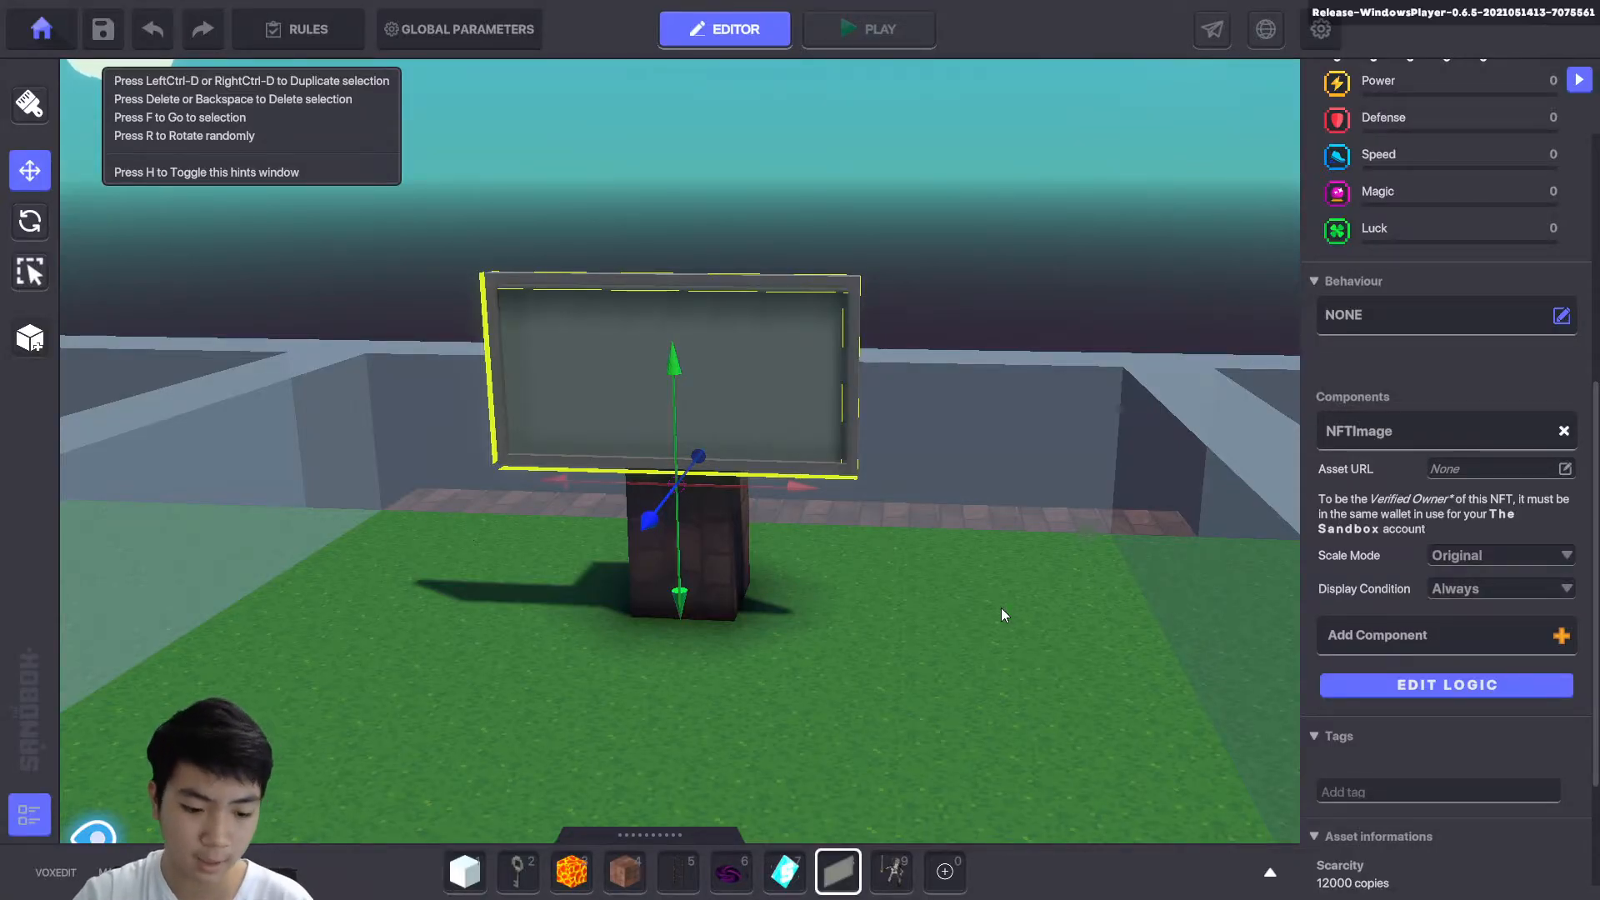
pyautogui.press('f')
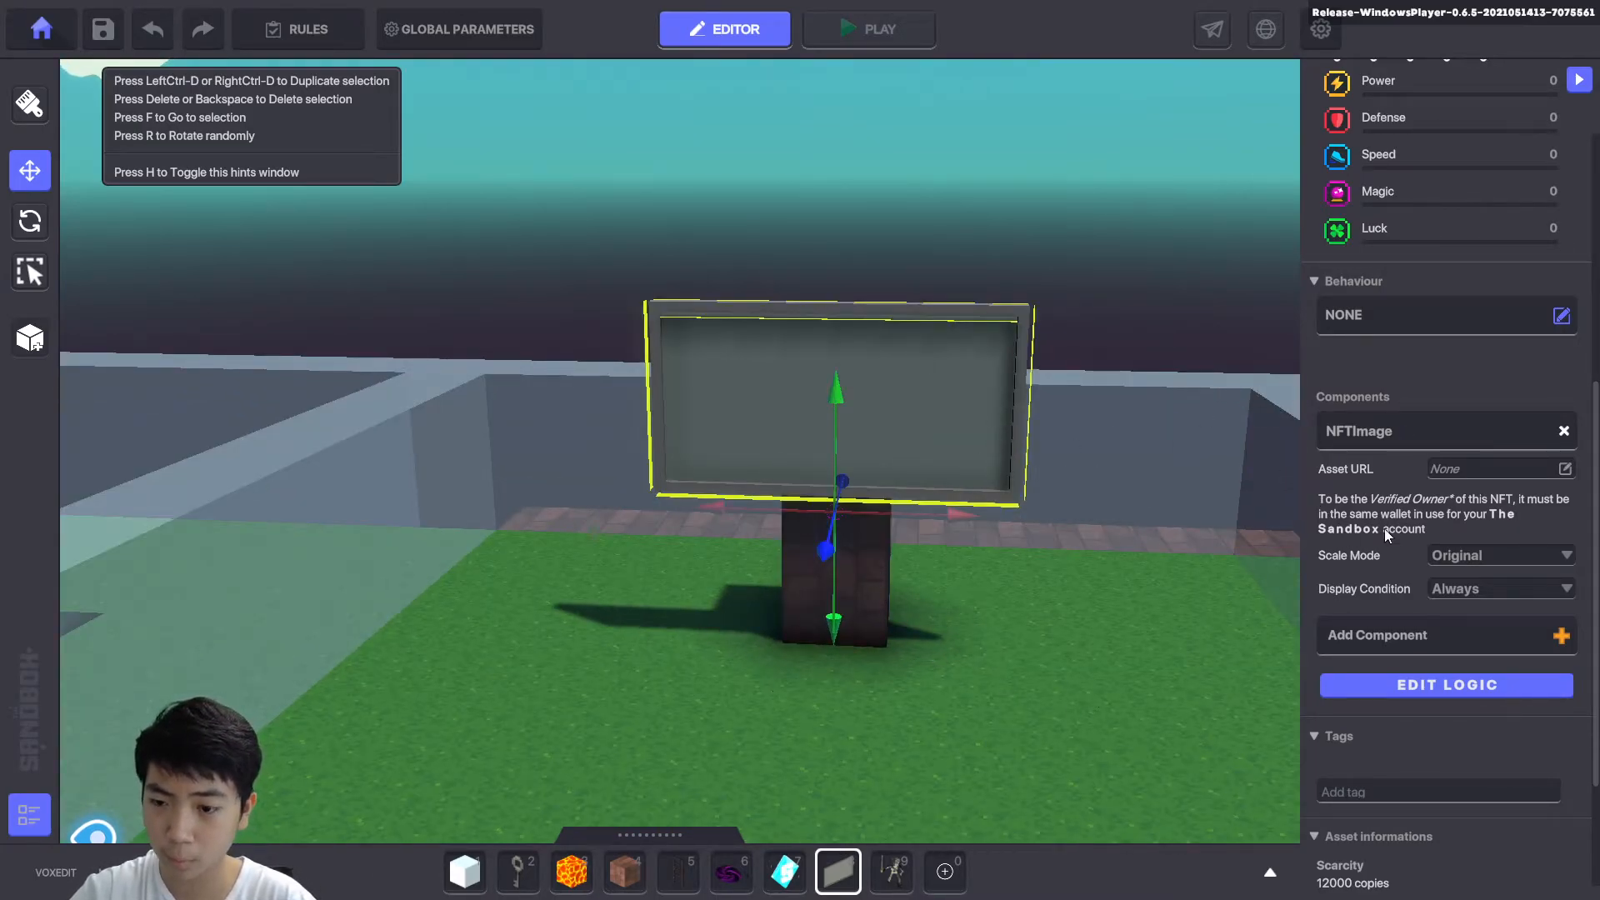
pyautogui.click(1499, 470)
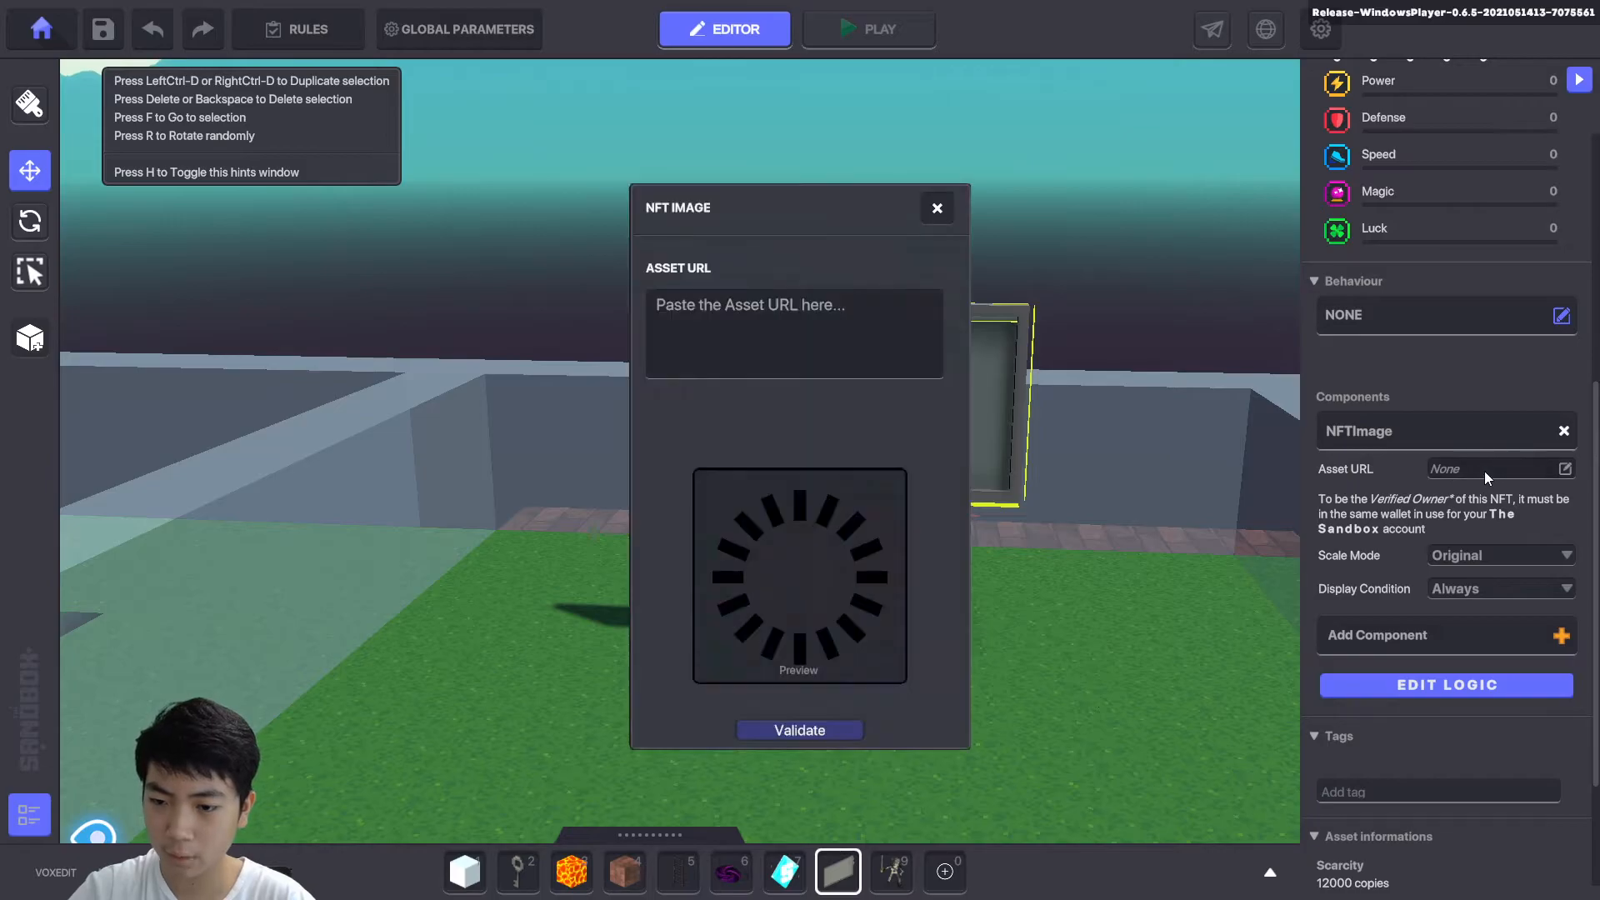
pyautogui.hotkey('ctrl', 'v')
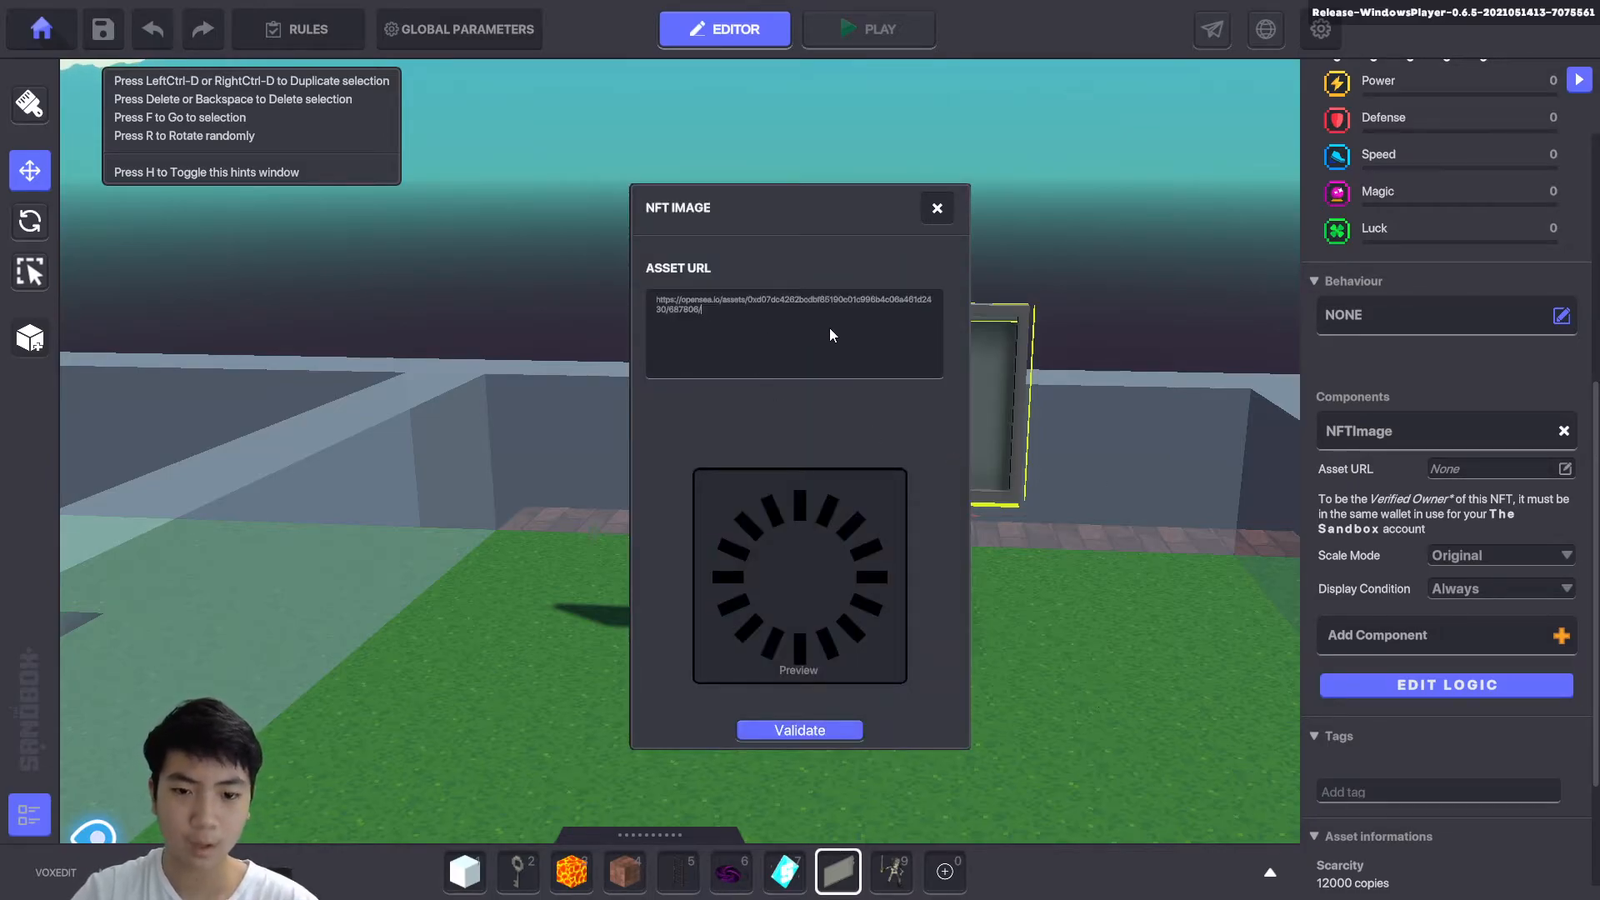
pyautogui.click(811, 733)
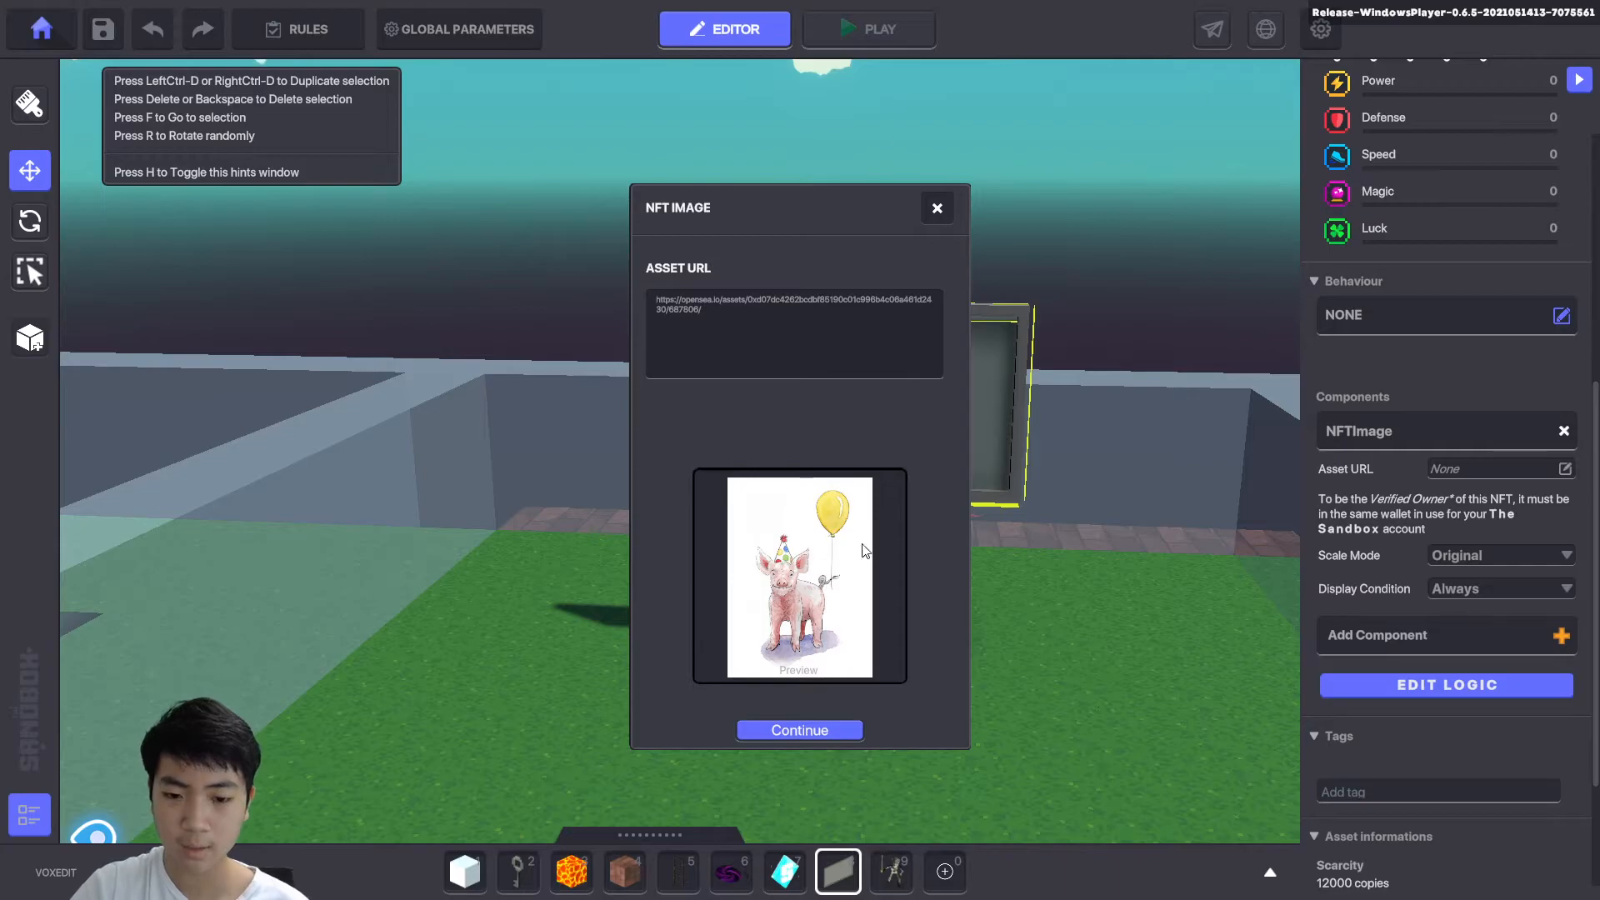
pyautogui.click(814, 732)
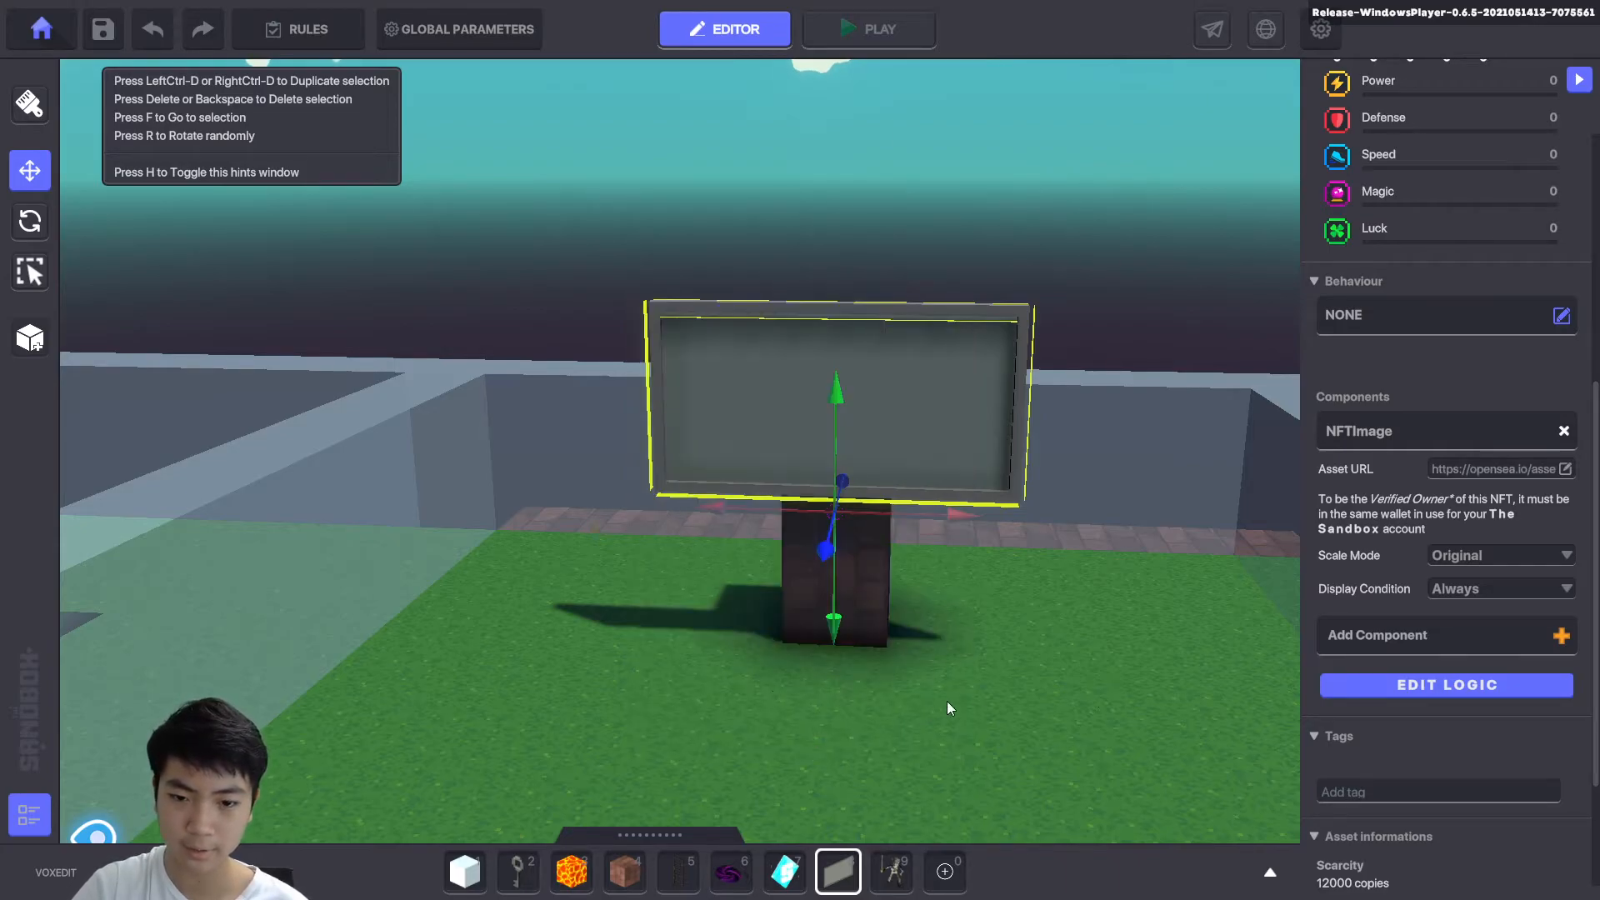
# Set the NFTImage component's scale mode to FitToHeight and deselect the billboard.
pyautogui.click(1481, 559)
pyautogui.click(1475, 631)
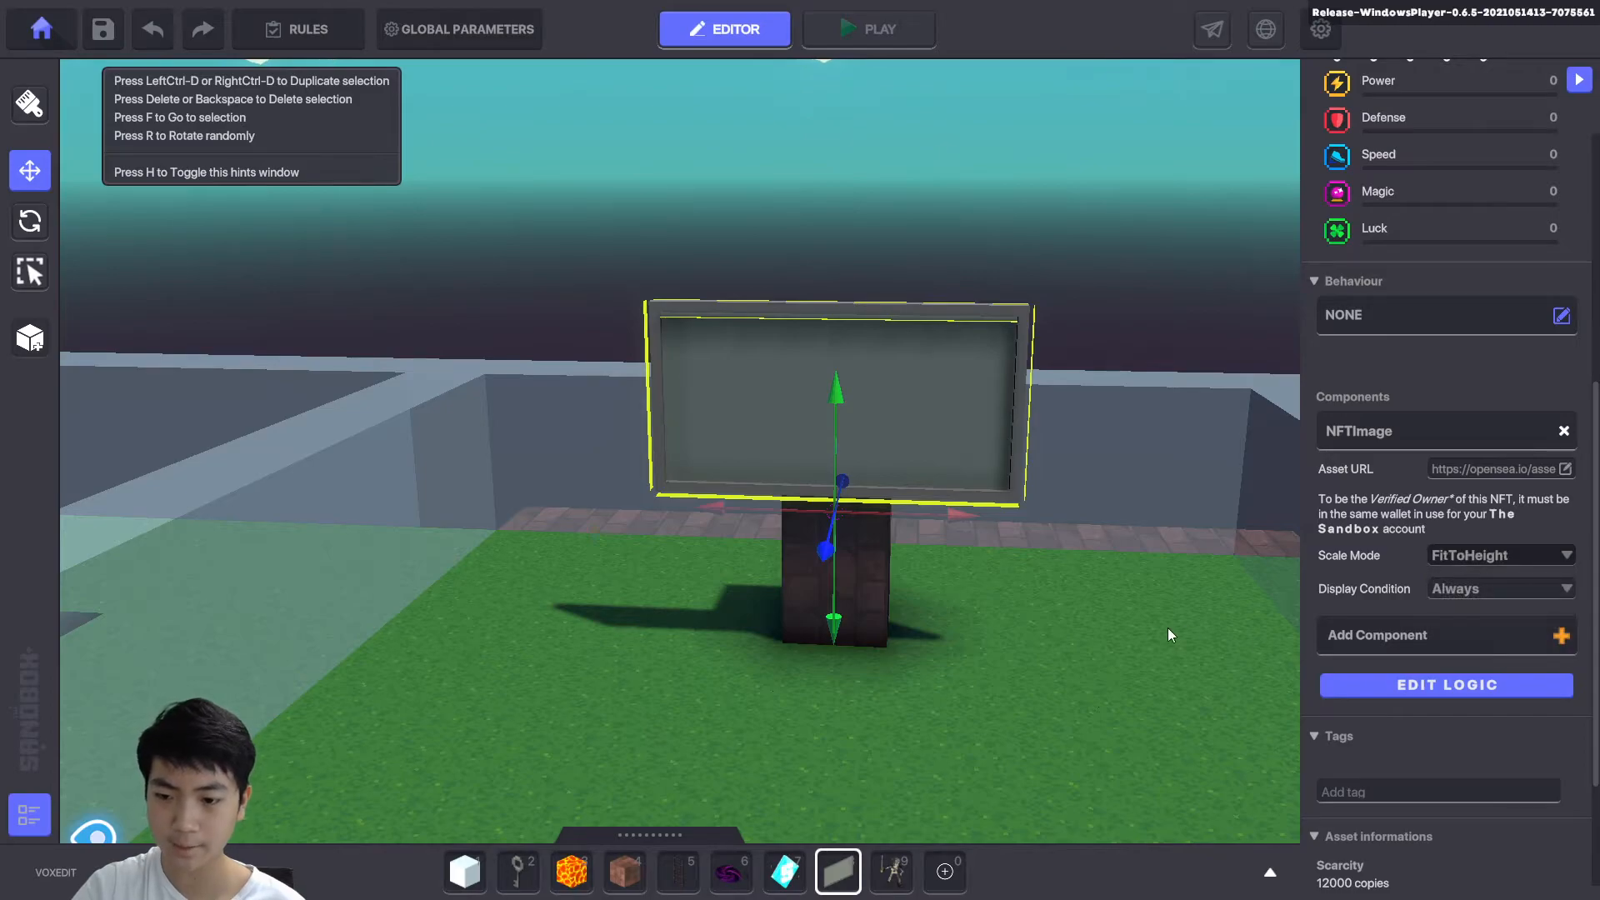
pyautogui.click(1080, 647)
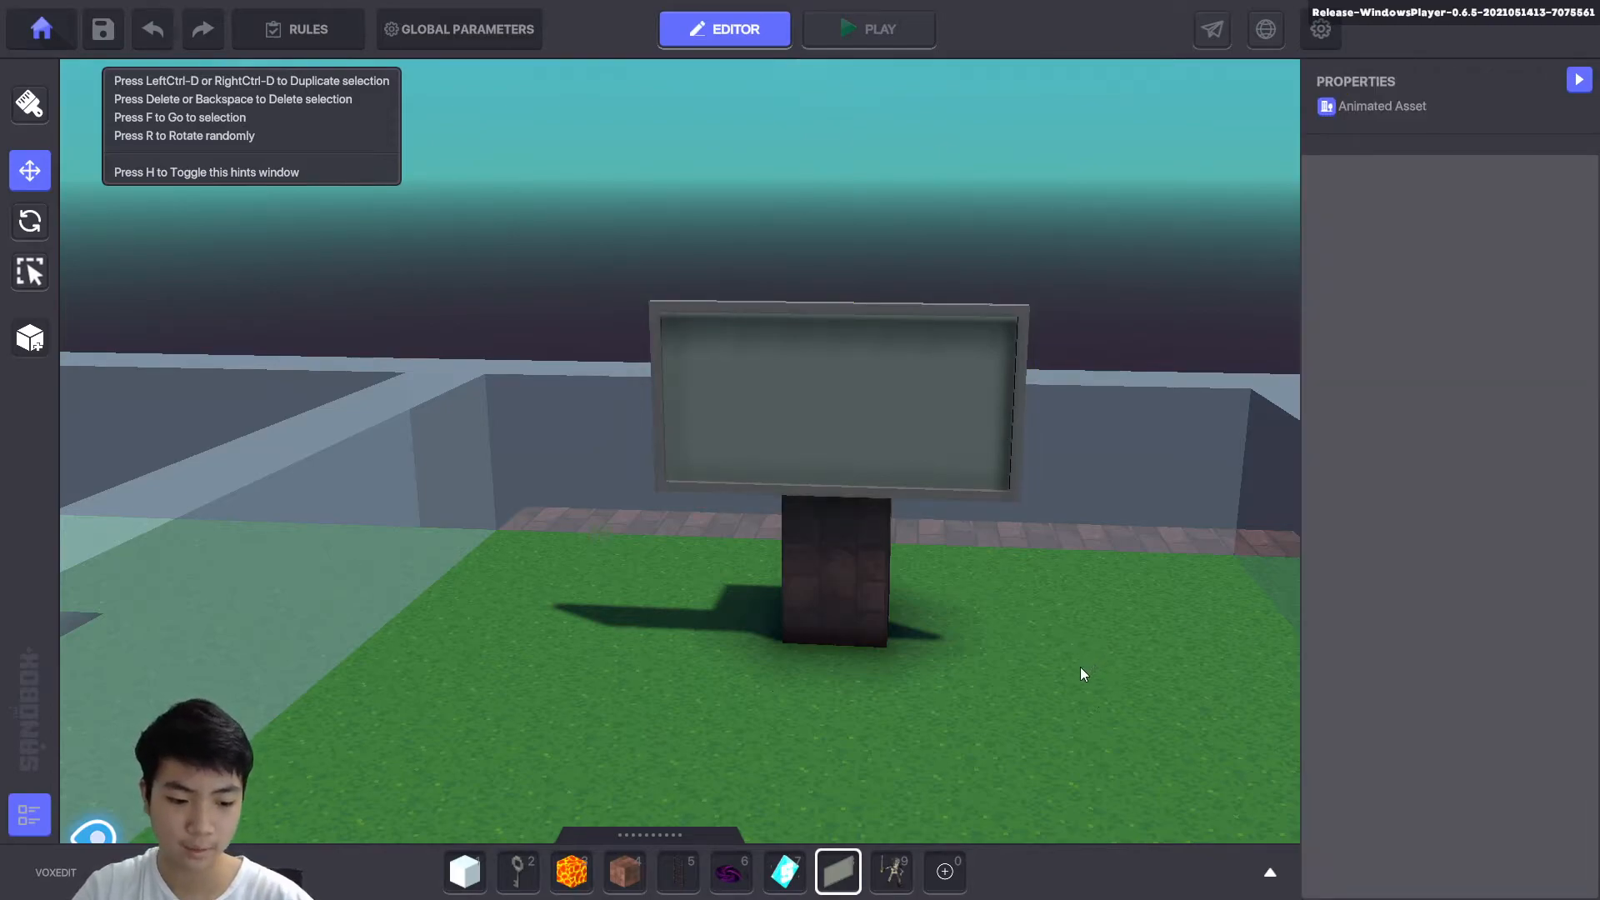
# Playtest the level, run up to the billboard to examine how it displays the NFT image, and return to editing.
pyautogui.hotkey('ctrl', 'p')
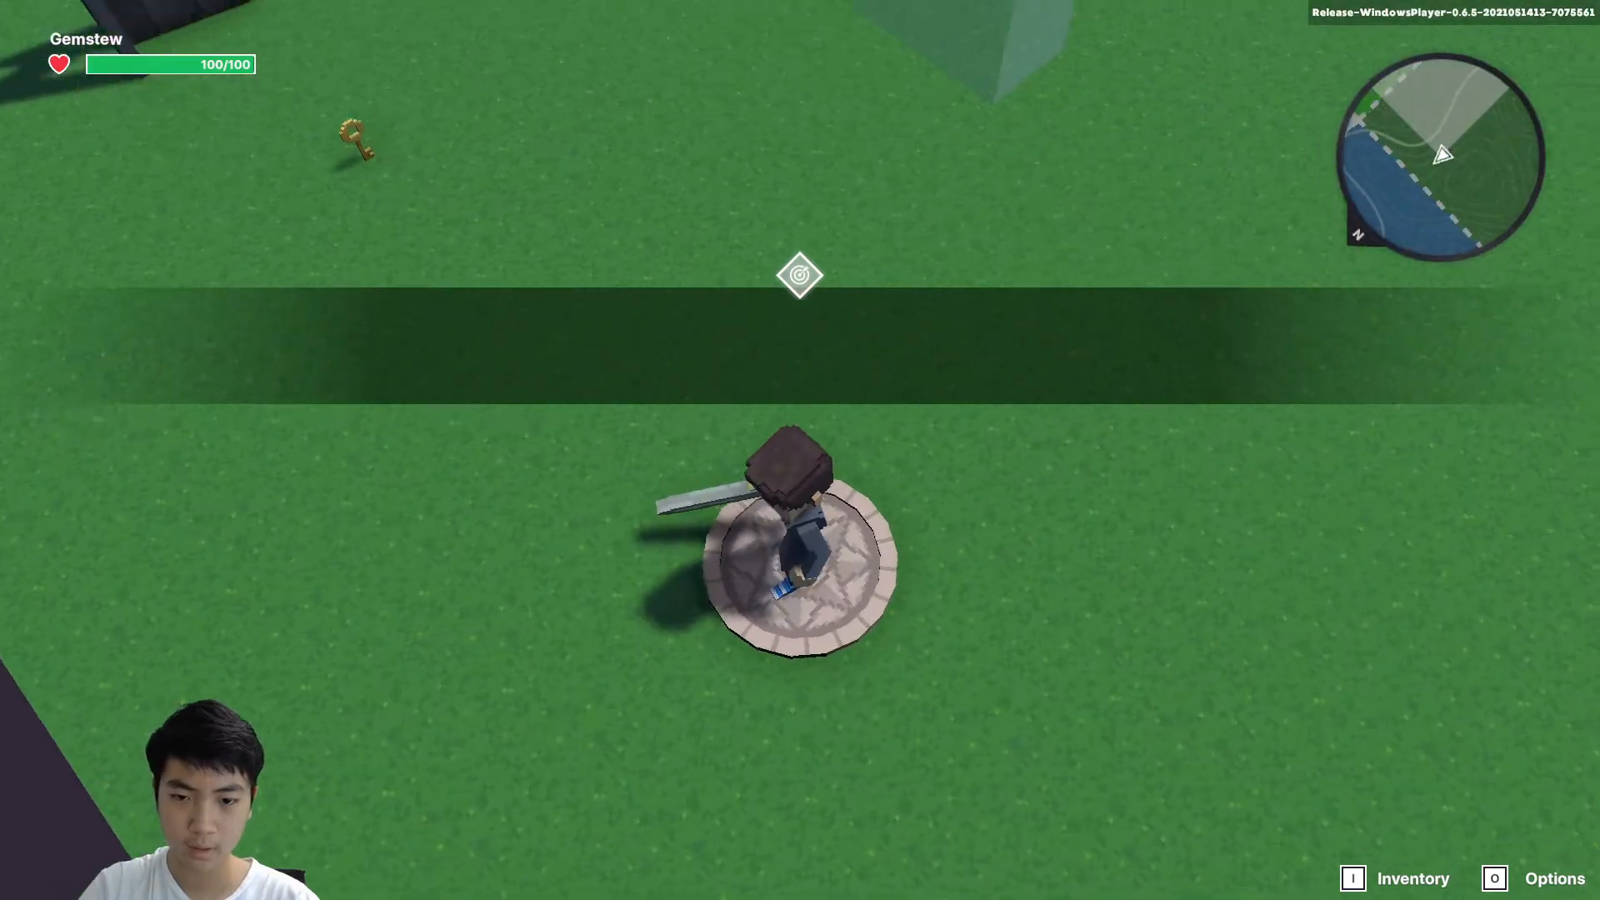
pyautogui.press('w')
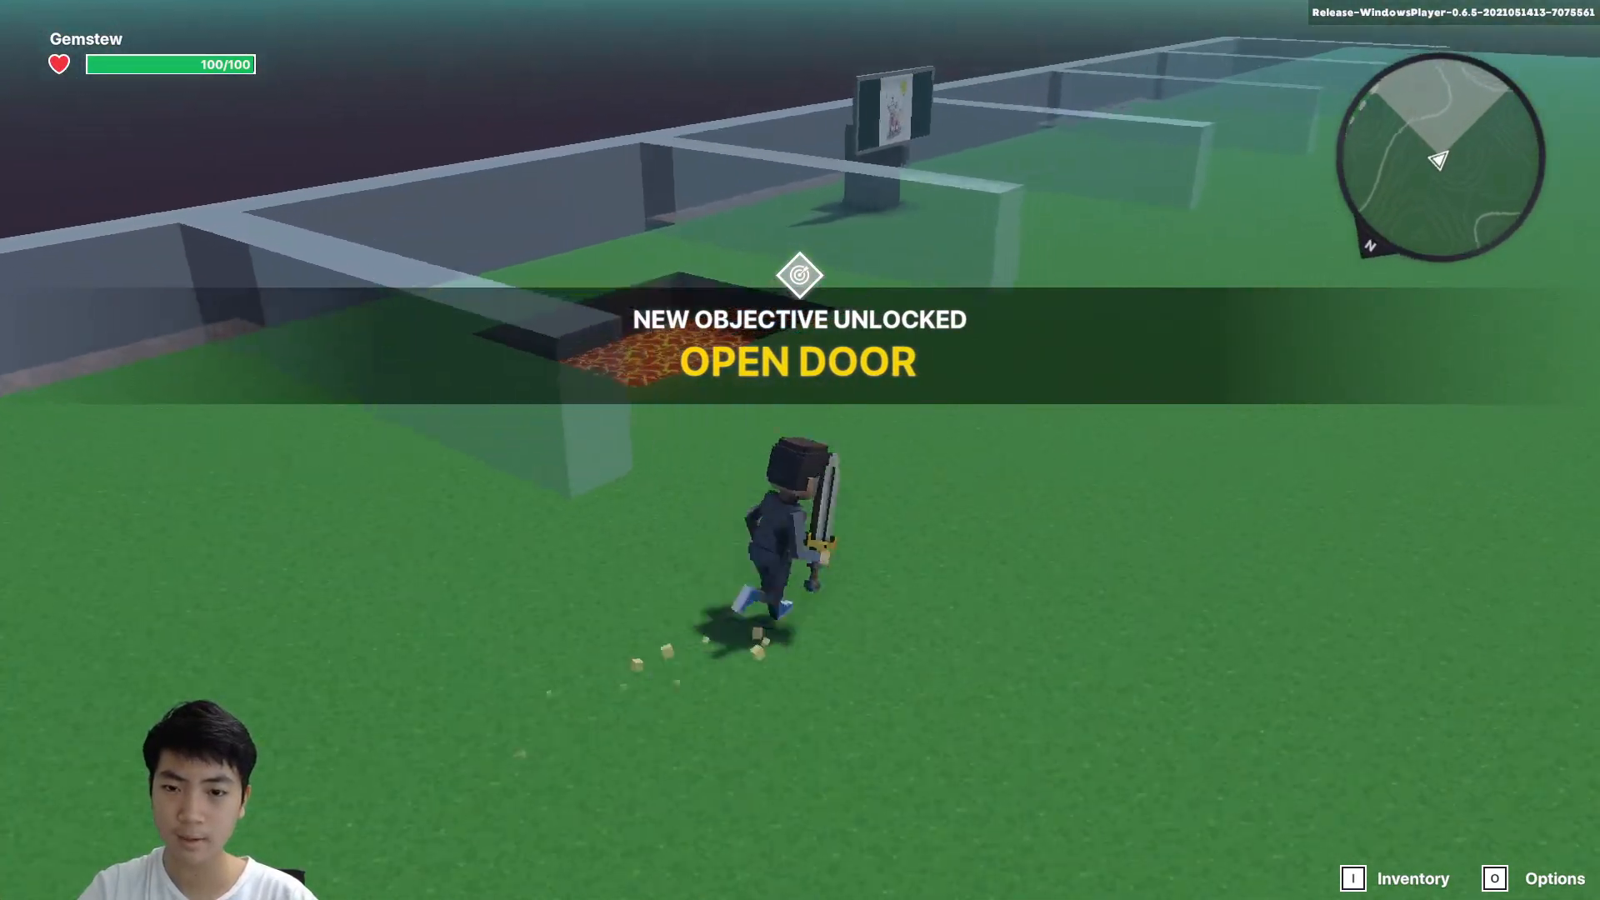
pyautogui.press('w')
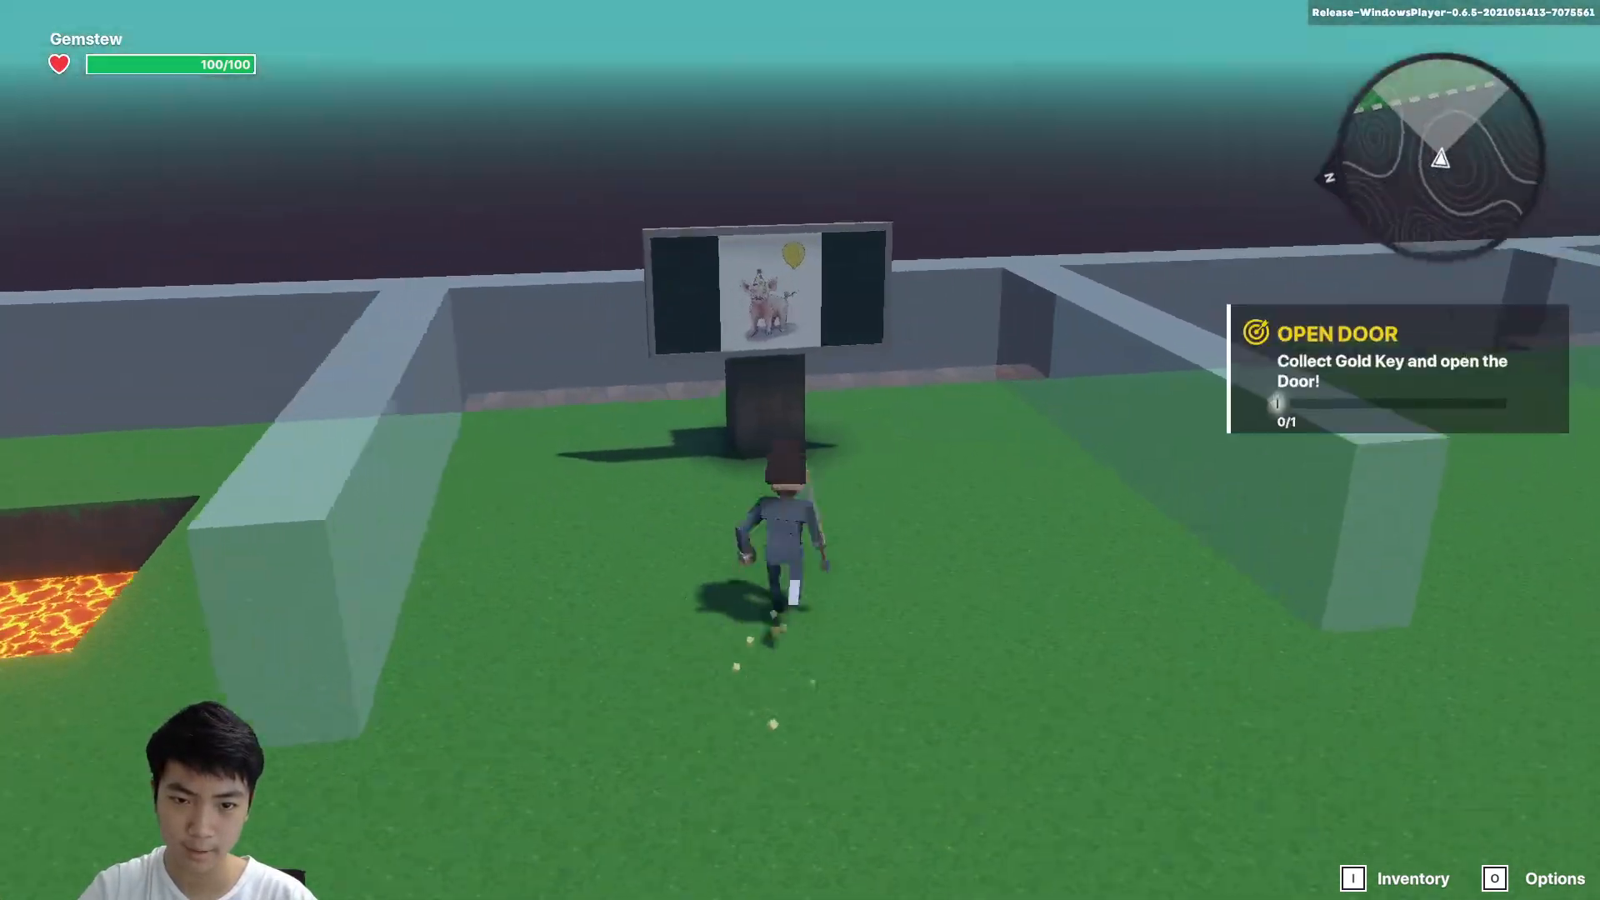
pyautogui.press('w')
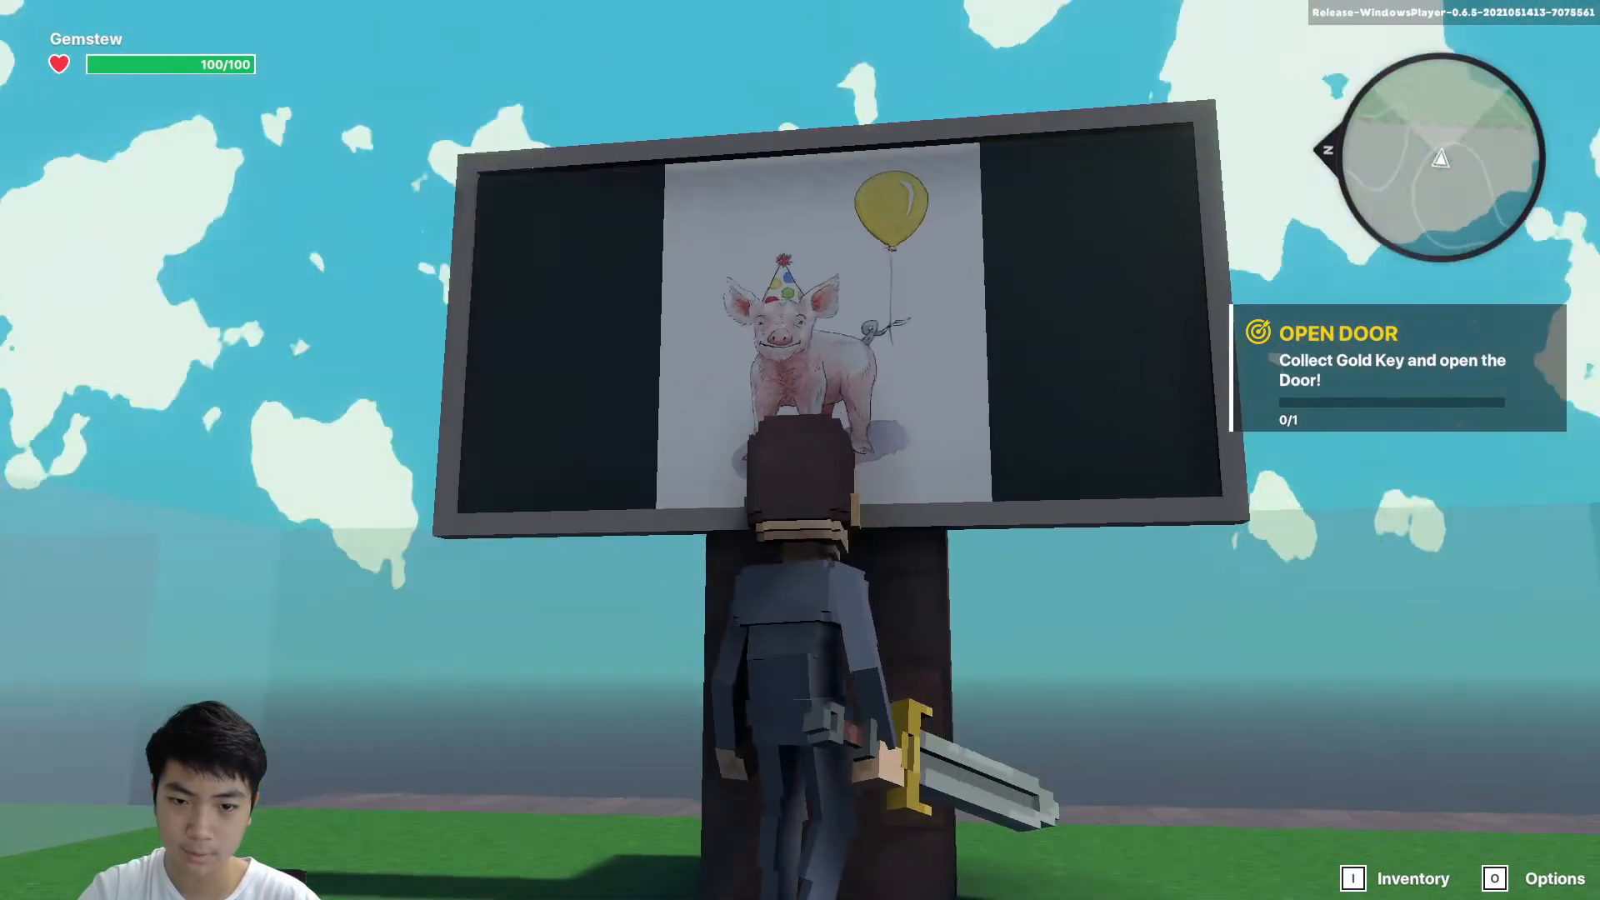
pyautogui.press('s')
pyautogui.press('w')
pyautogui.press('w')
pyautogui.press('space')
pyautogui.press('space')
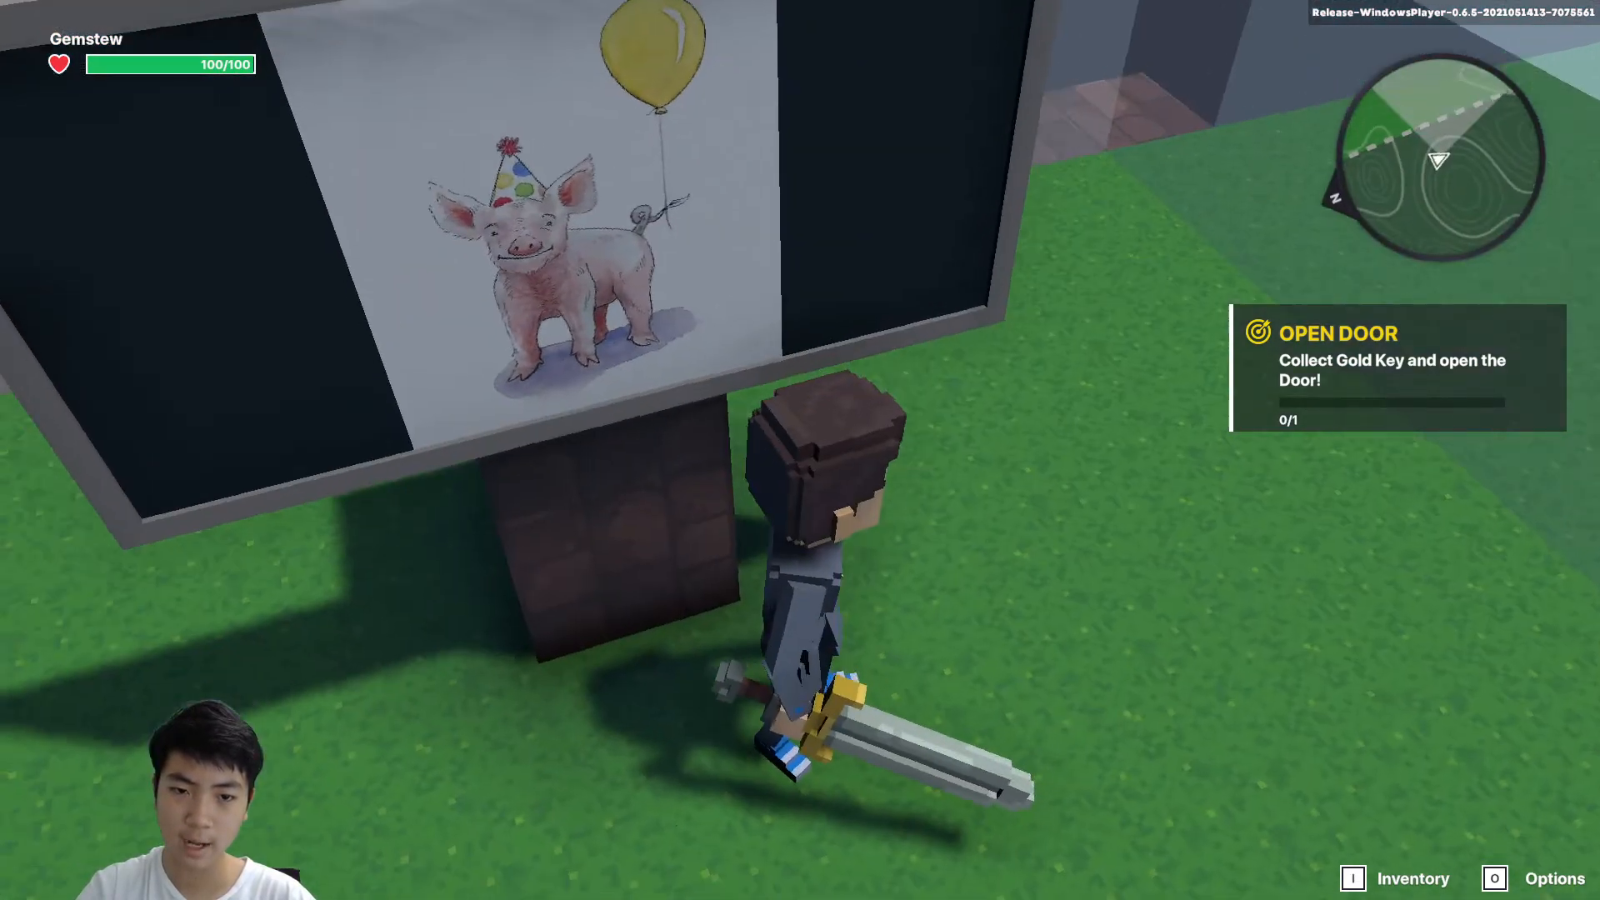
pyautogui.press('Escape')
# Build three Brown Bricks pillars, one, two and three blocks high, spread out in the empty bay beside the billboard.
pyautogui.scroll(-5, 995, 601)
pyautogui.moveTo(1001, 620); pyautogui.dragTo(893, 629, button='middle')
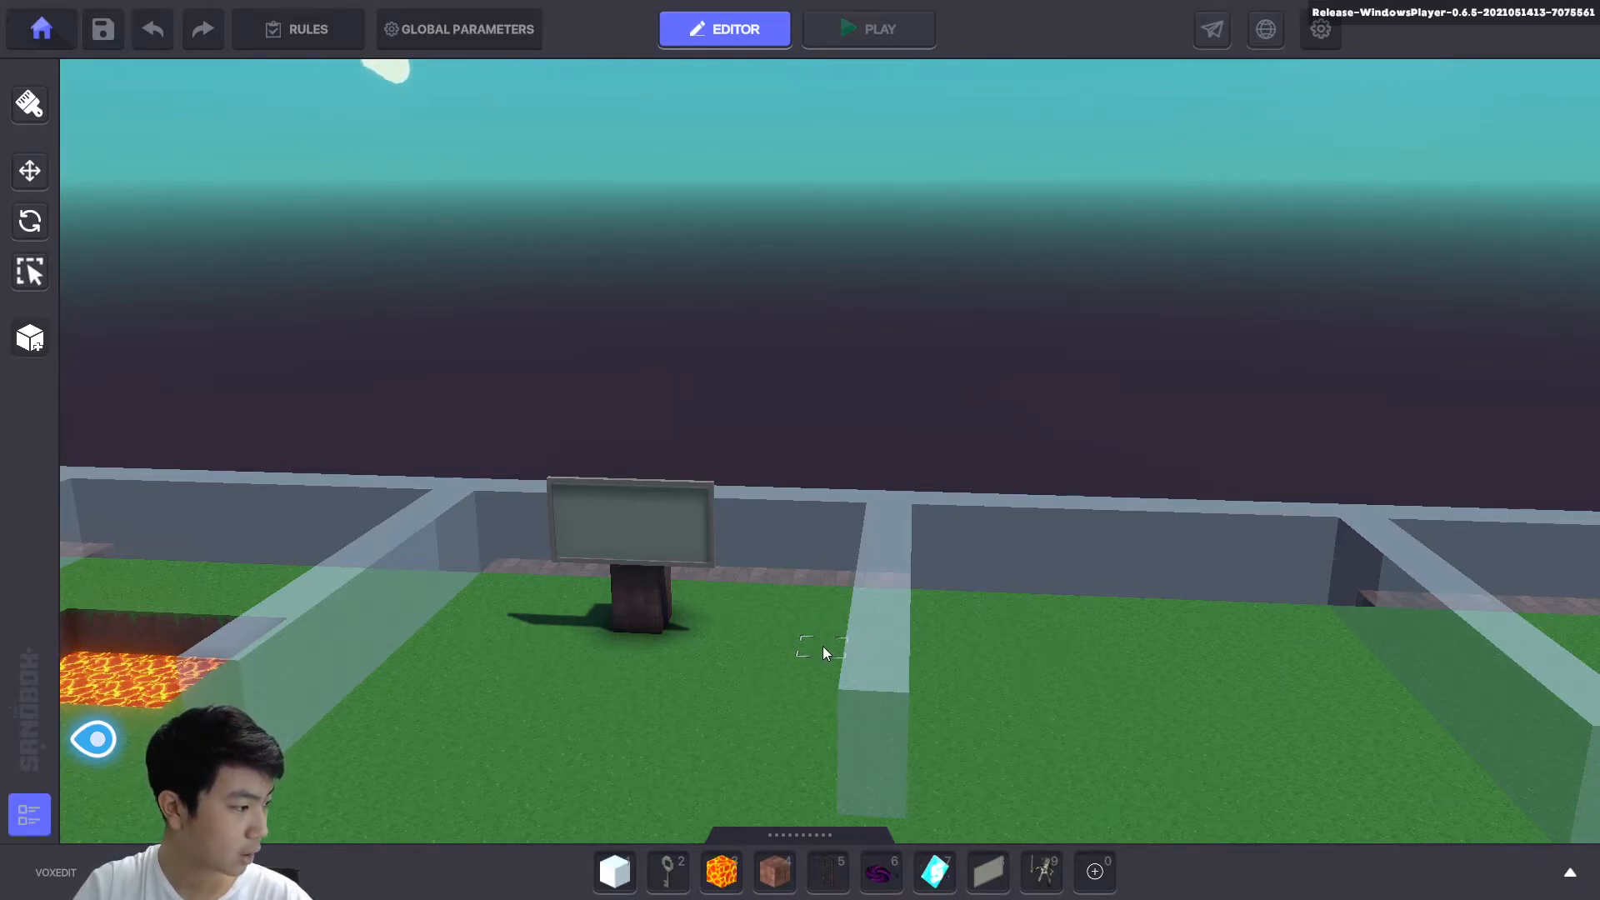
pyautogui.moveTo(1017, 637); pyautogui.dragTo(876, 604, button='middle')
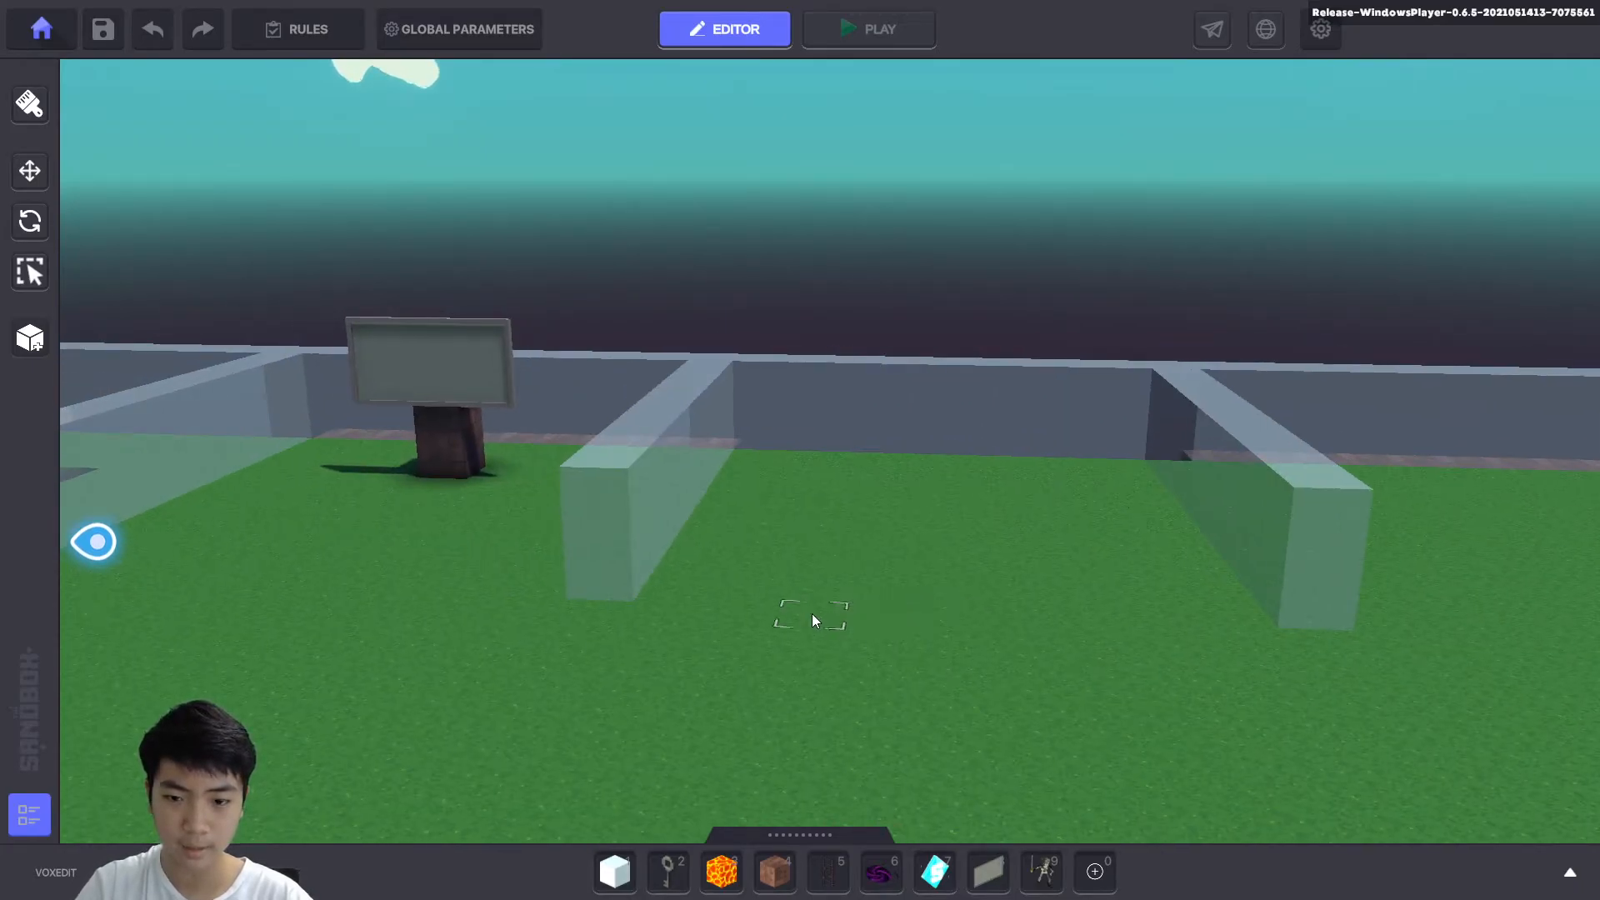
pyautogui.press('d')
pyautogui.press('a')
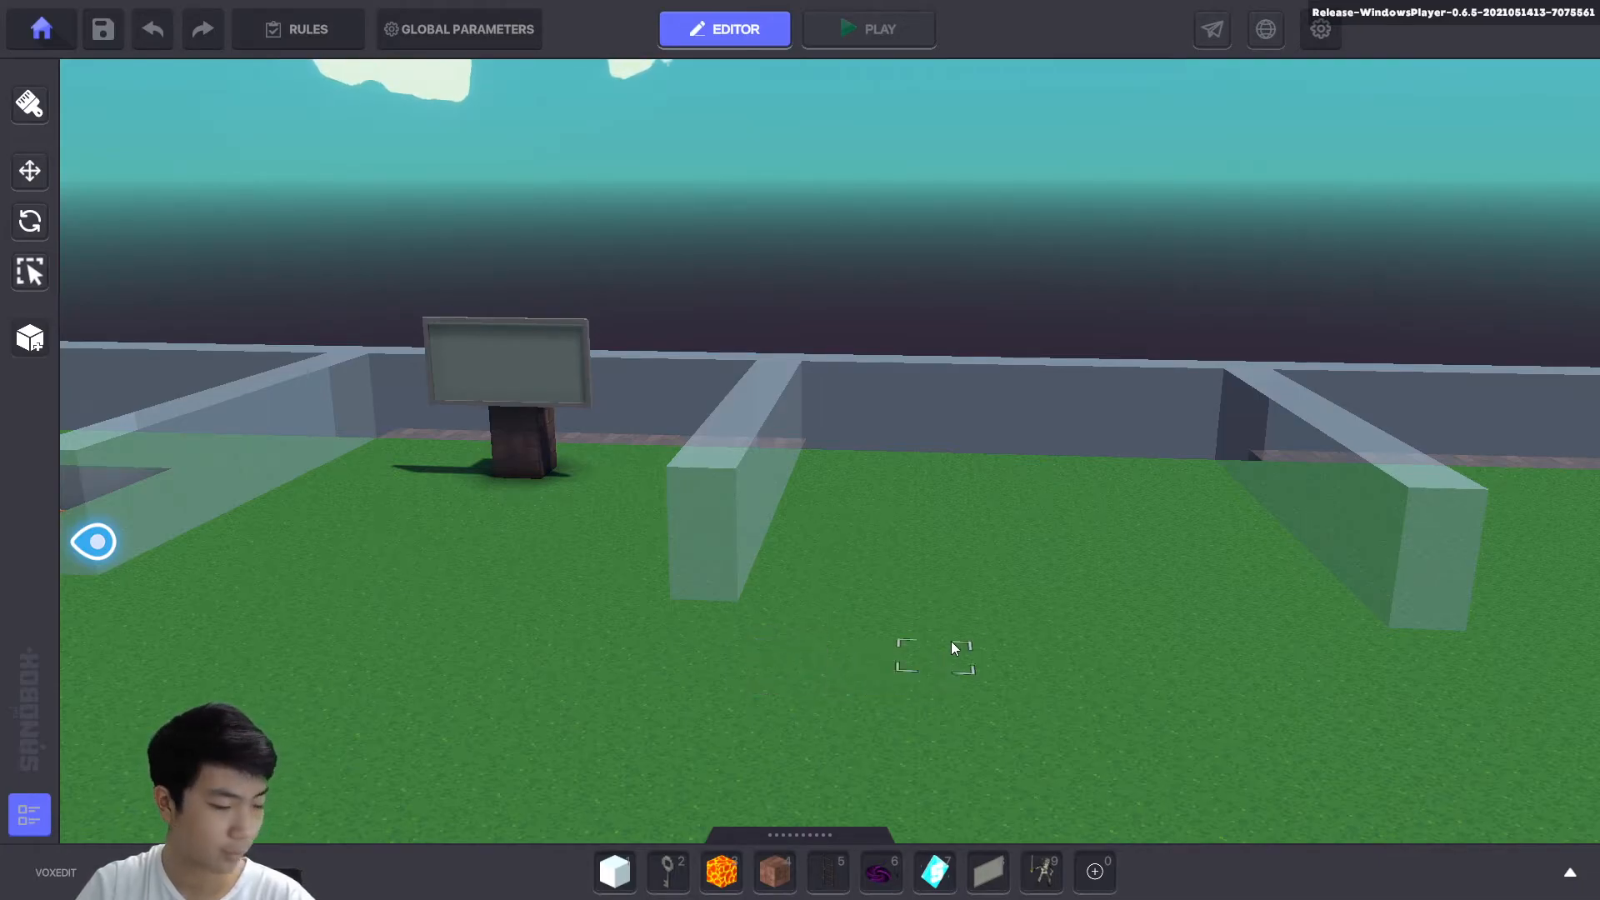
pyautogui.moveTo(1059, 593); pyautogui.dragTo(1109, 705, button='right')
pyautogui.moveTo(1092, 557); pyautogui.dragTo(1030, 572, button='middle')
pyautogui.scroll(3, 892, 680)
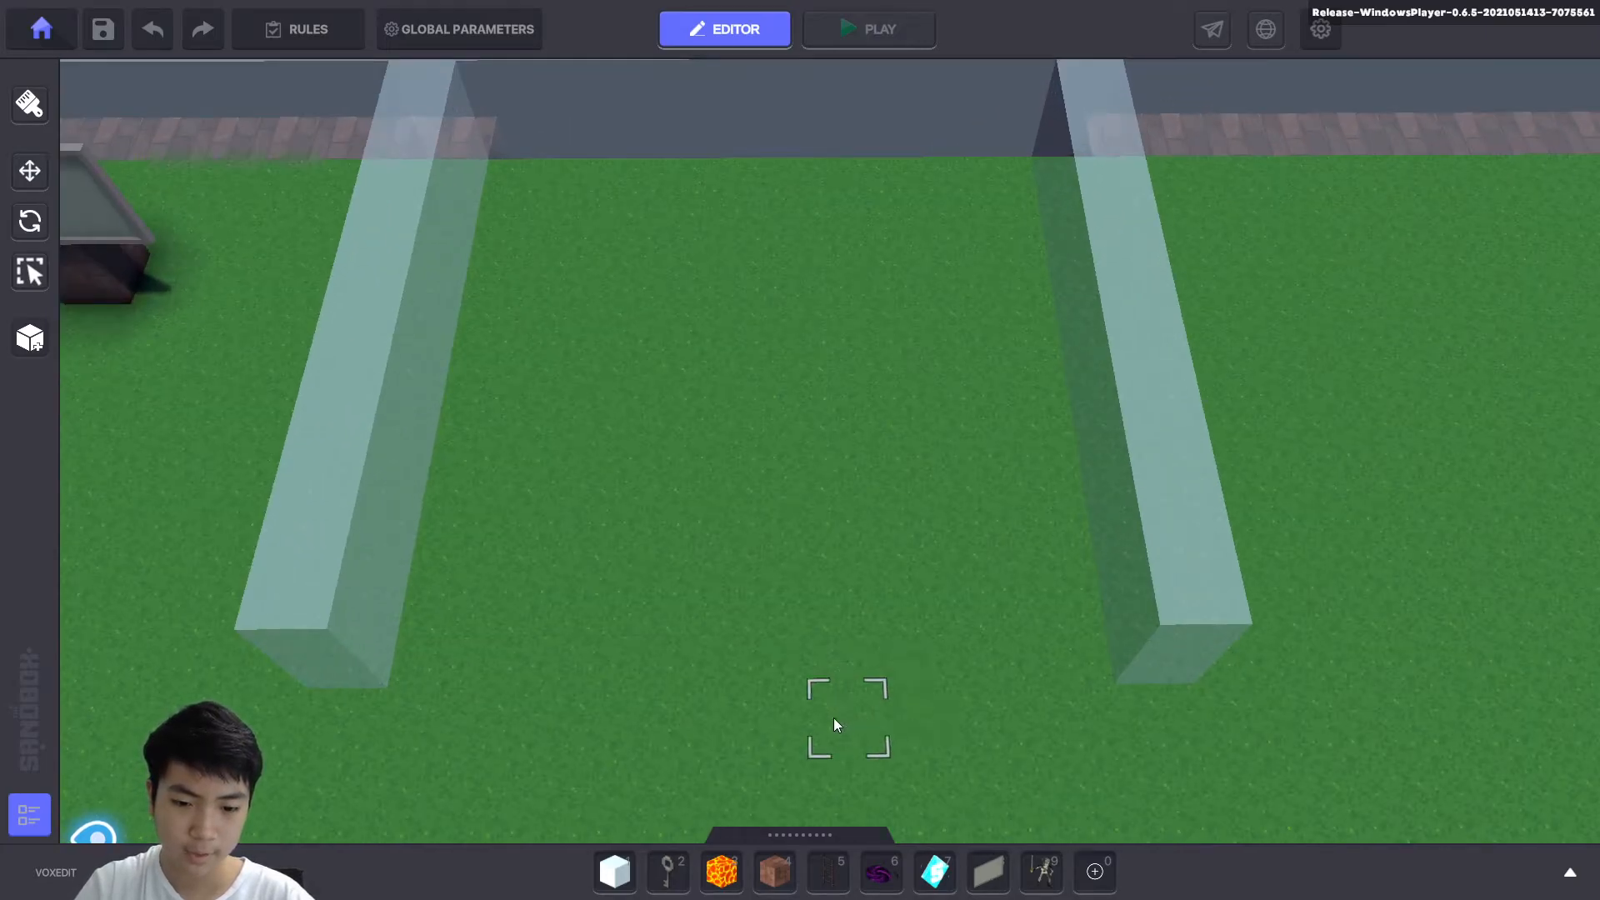
pyautogui.scroll(-2, 835, 724)
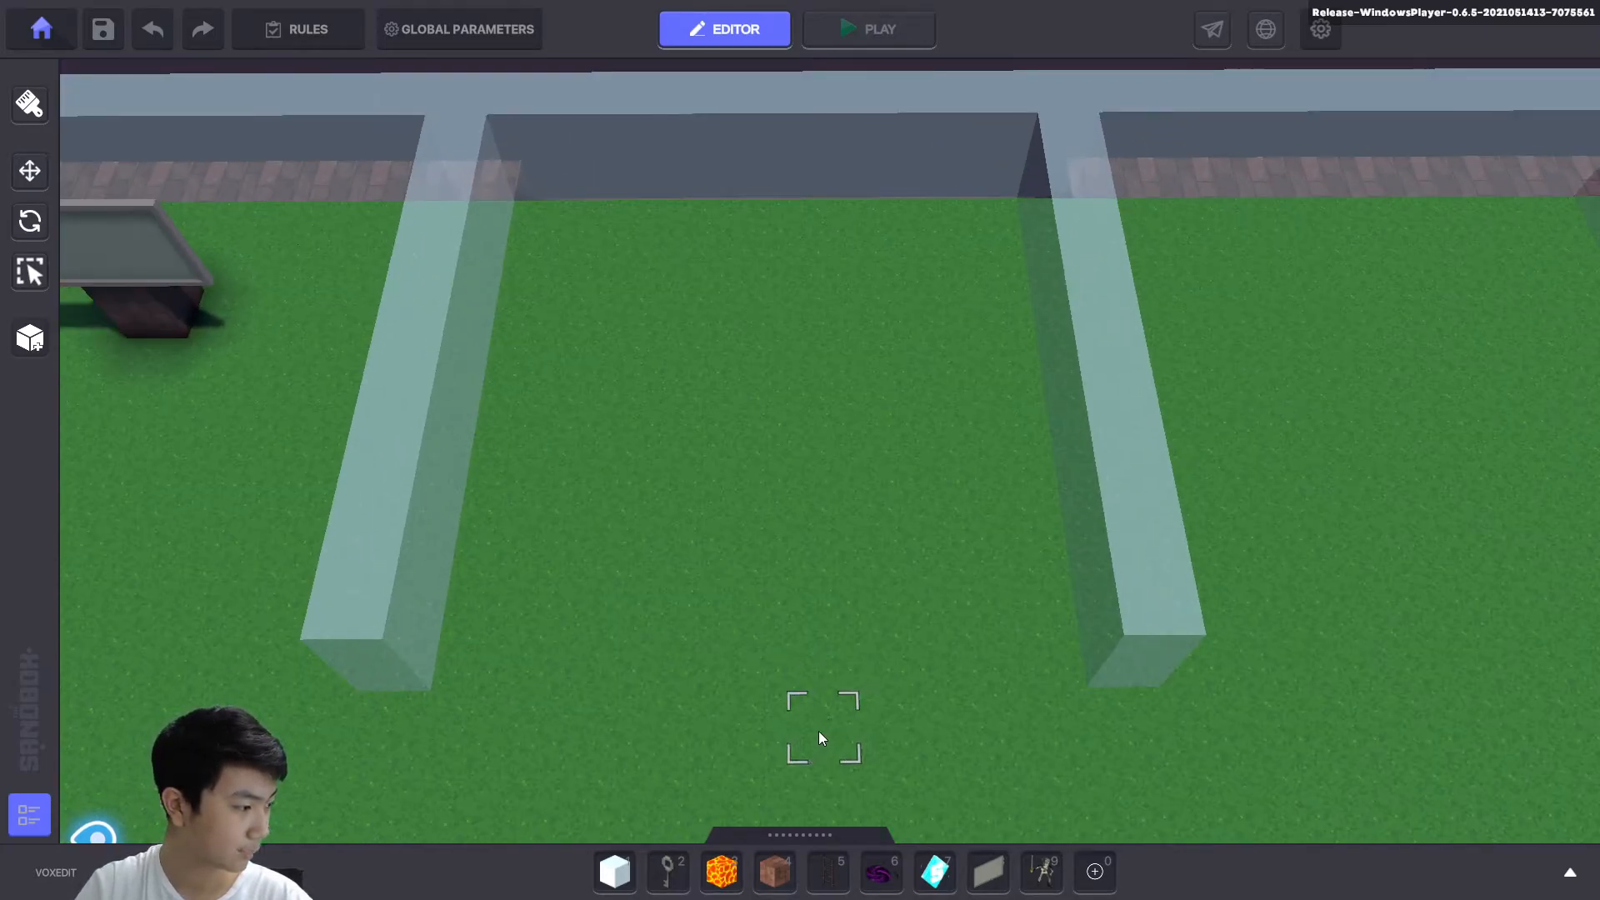
pyautogui.click(785, 874)
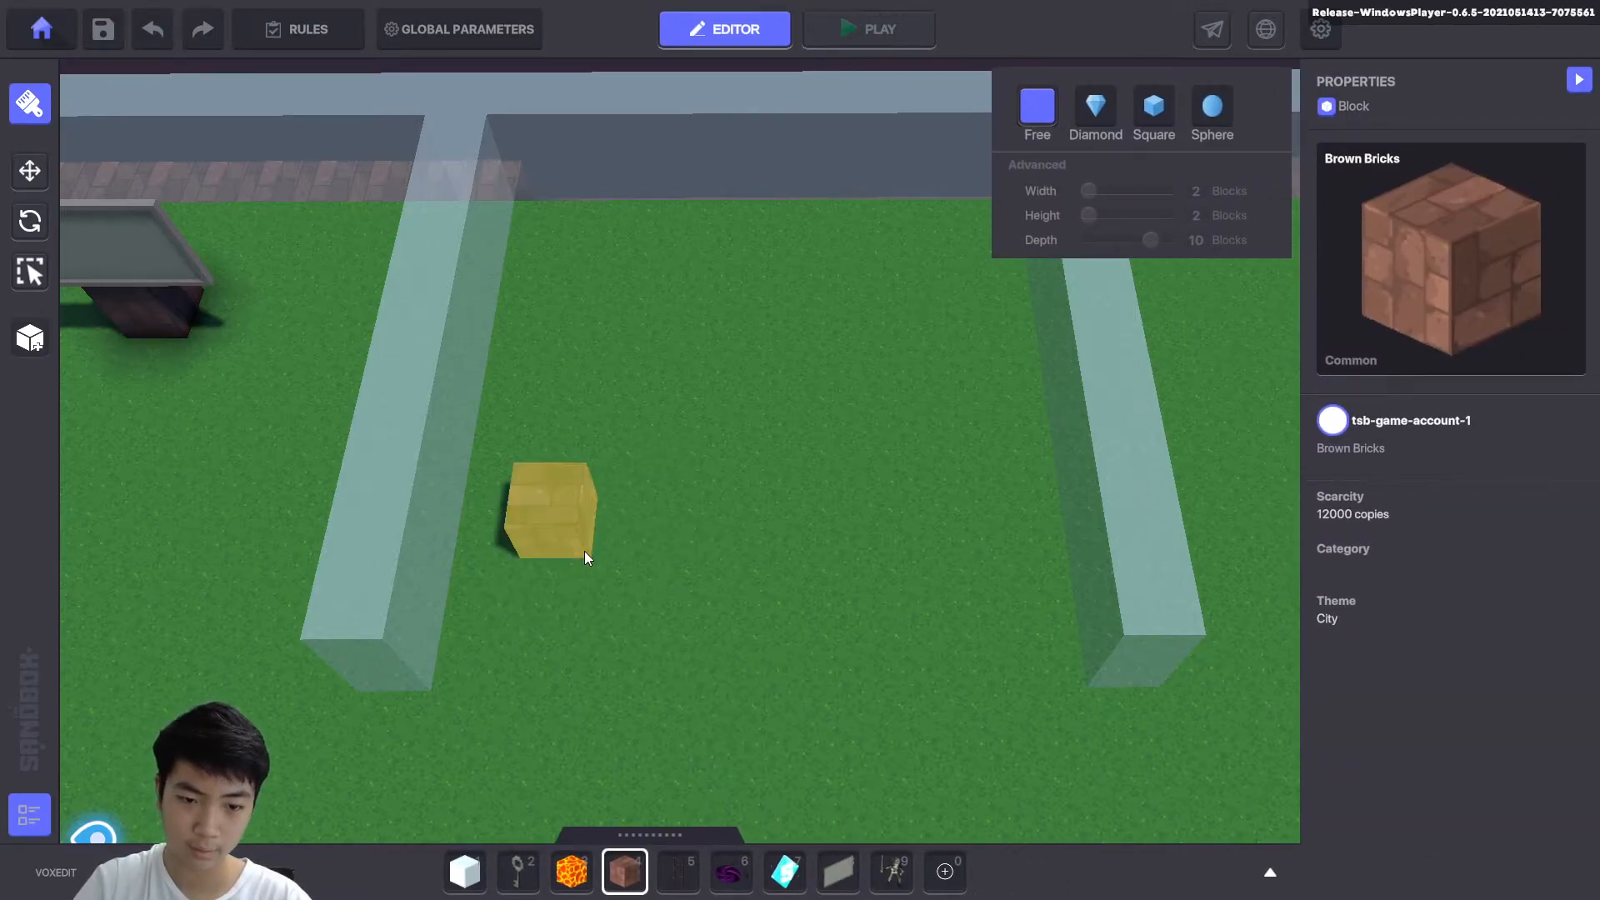
pyautogui.click(617, 565)
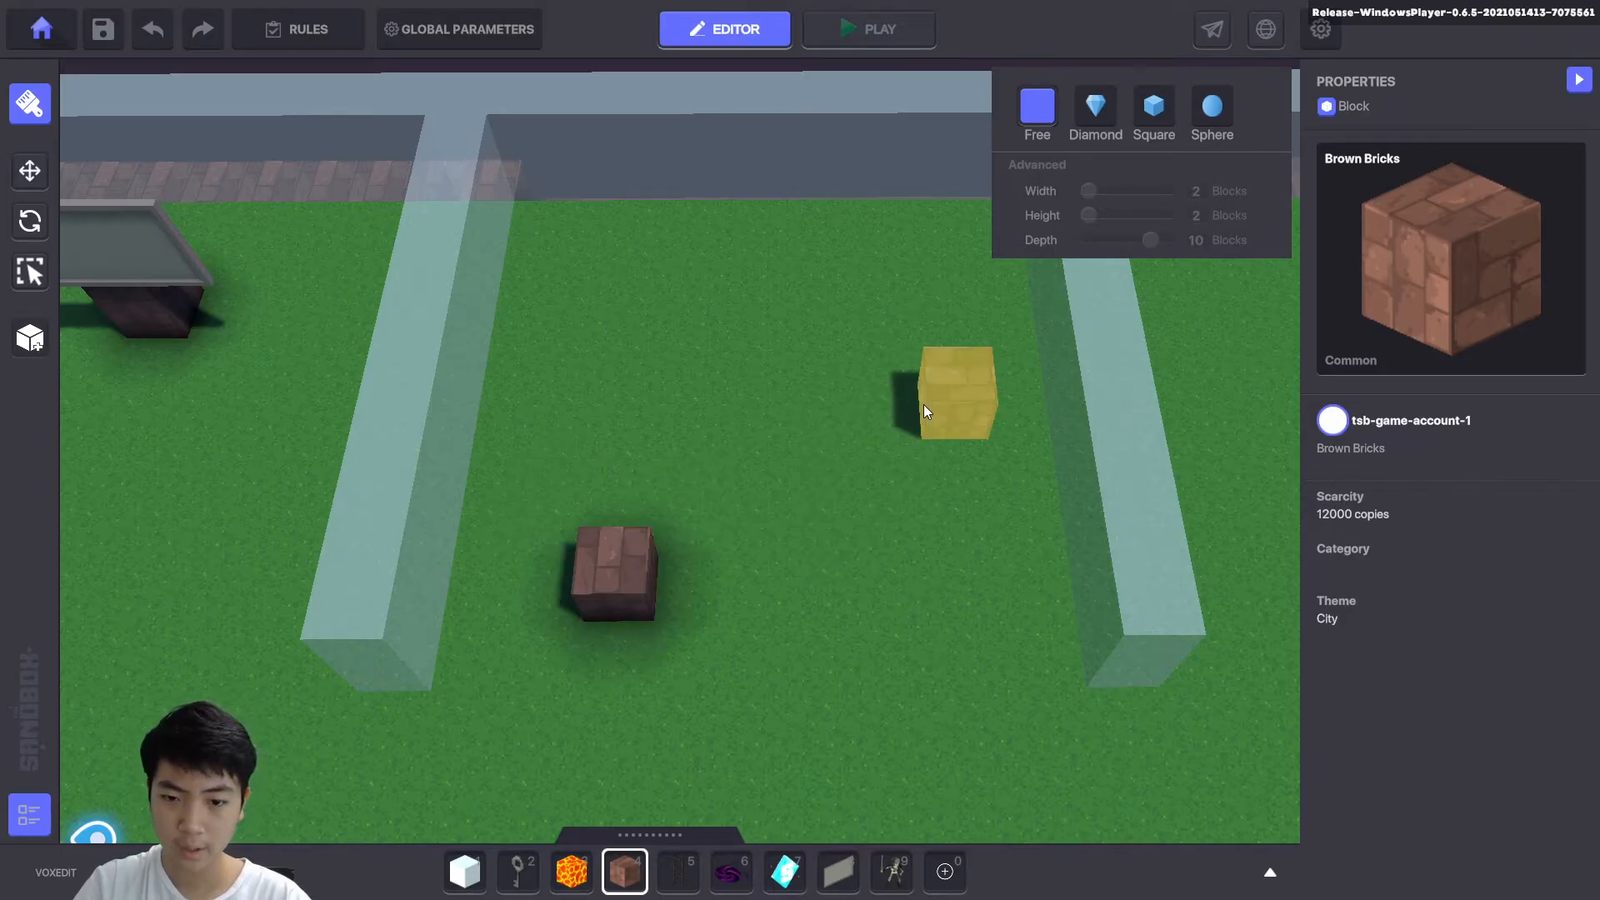
pyautogui.click(950, 393)
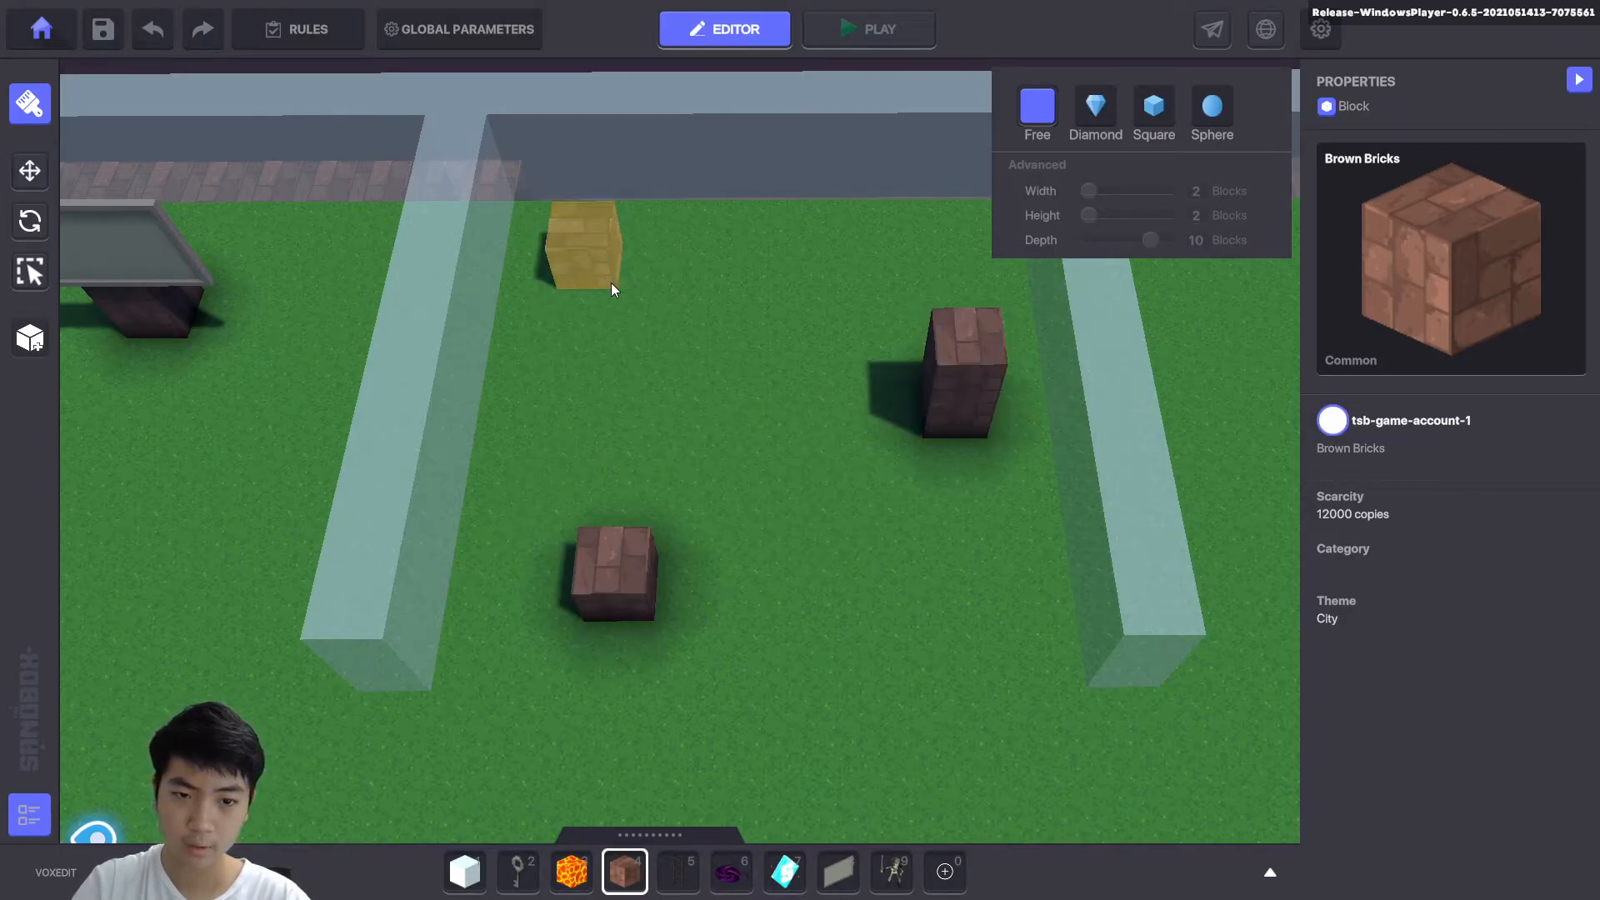
pyautogui.click(597, 234)
pyautogui.scroll(-2, 864, 464)
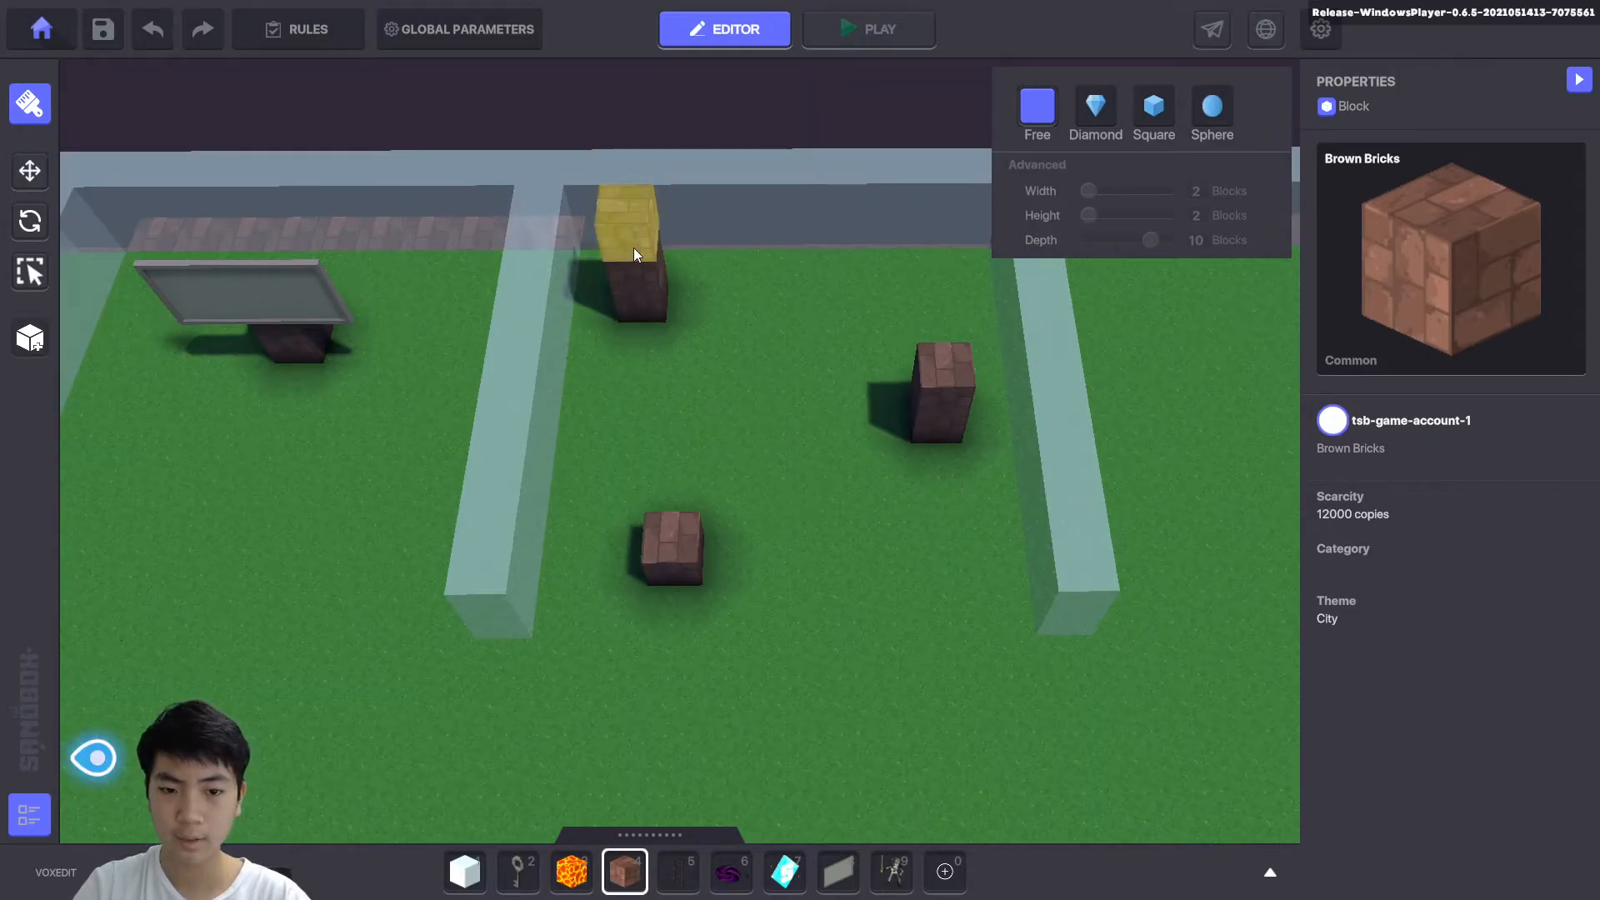
pyautogui.click(635, 246)
pyautogui.scroll(-2, 879, 556)
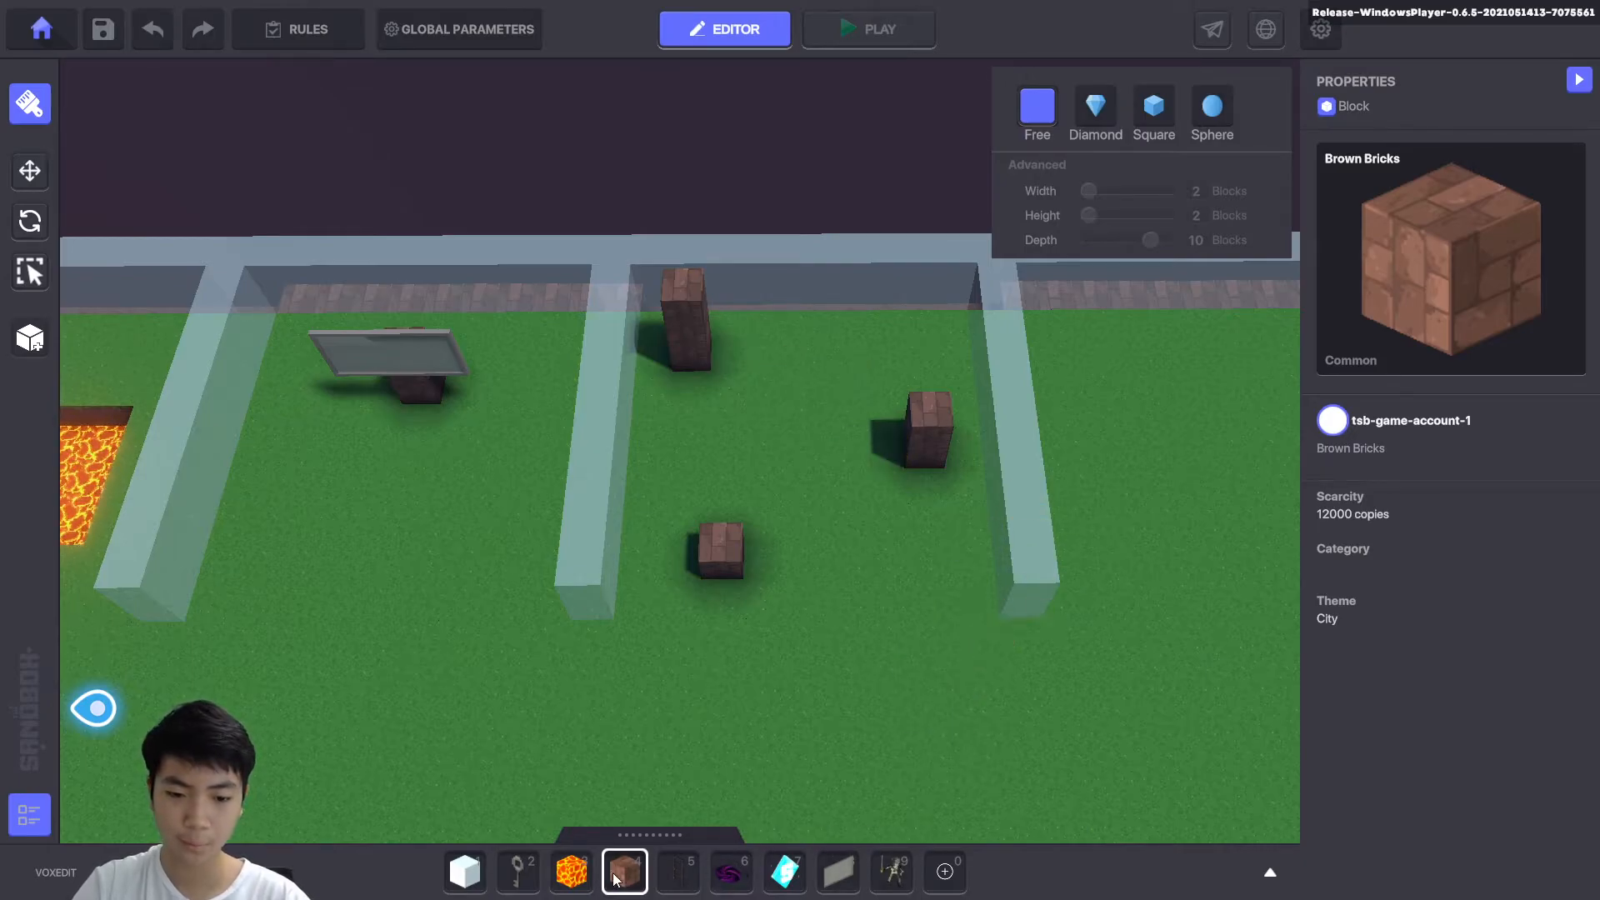
# Place a Silver Key on top of each of the three brick pillars.
pyautogui.press('2')
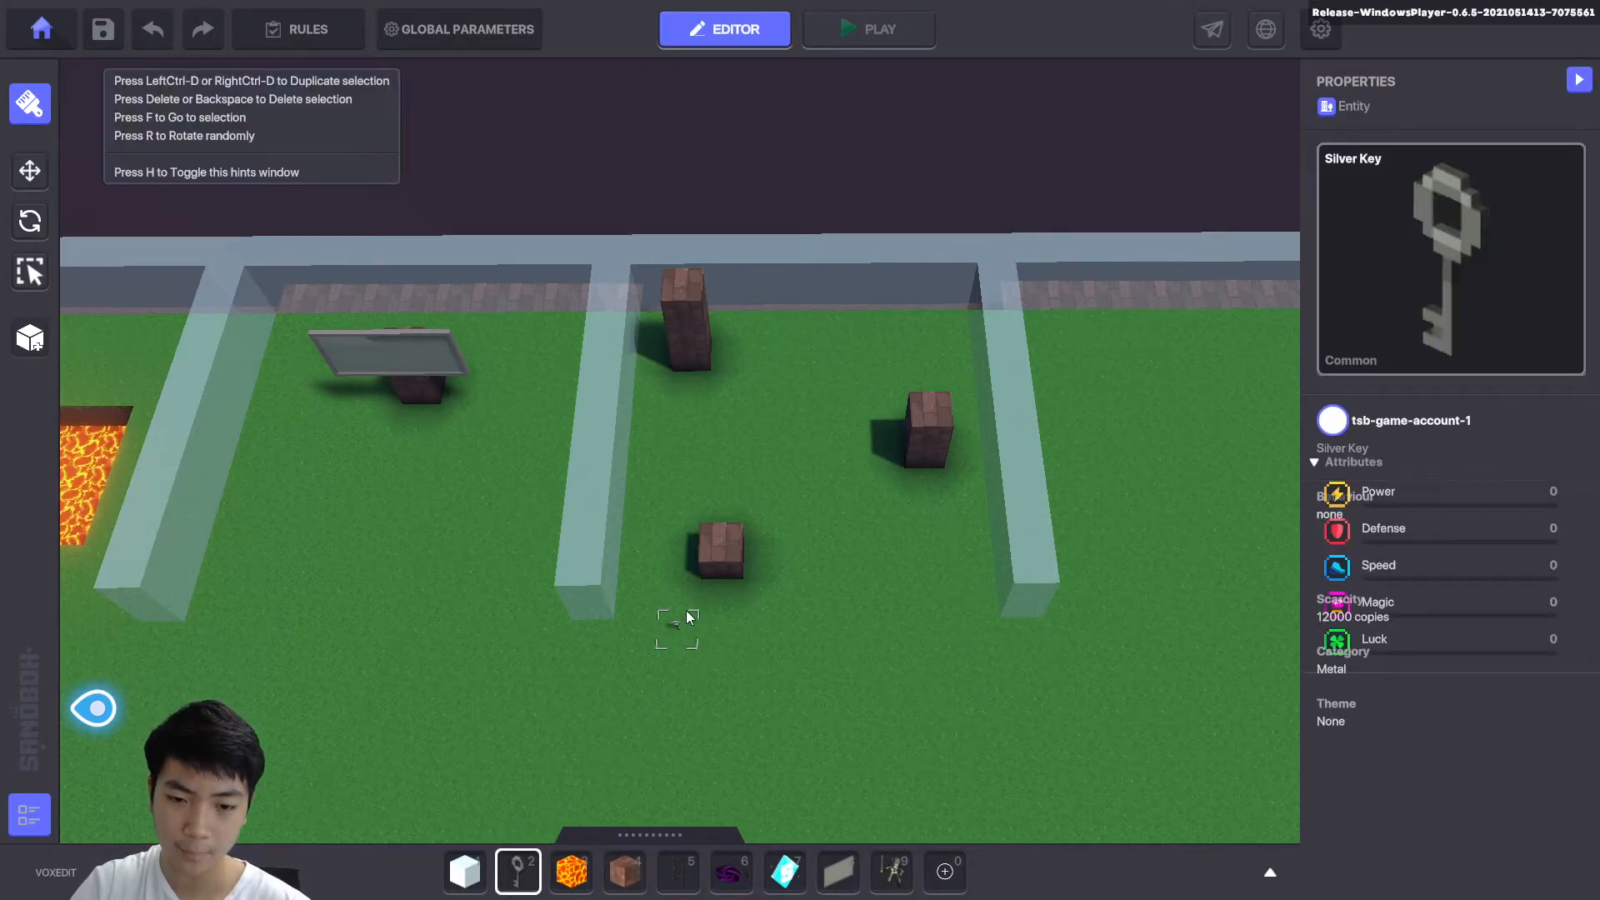
pyautogui.click(719, 546)
pyautogui.click(942, 421)
pyautogui.click(677, 278)
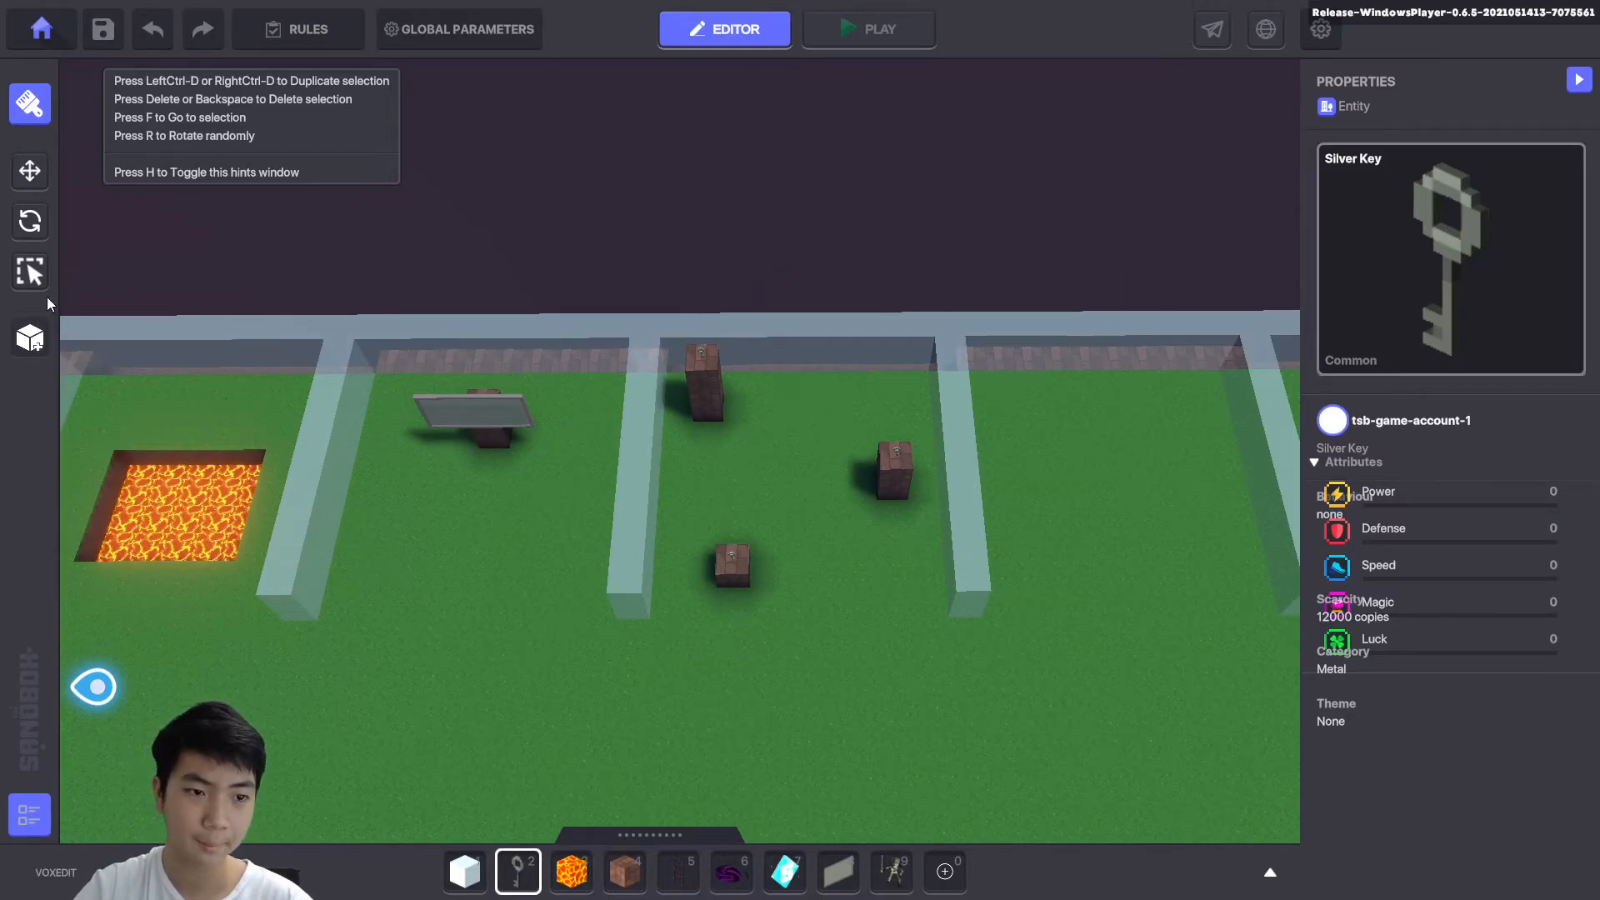
# Select all three Silver Keys together and add a Collectible component to them.
pyautogui.click(31, 271)
pyautogui.moveTo(980, 704); pyautogui.dragTo(635, 329)
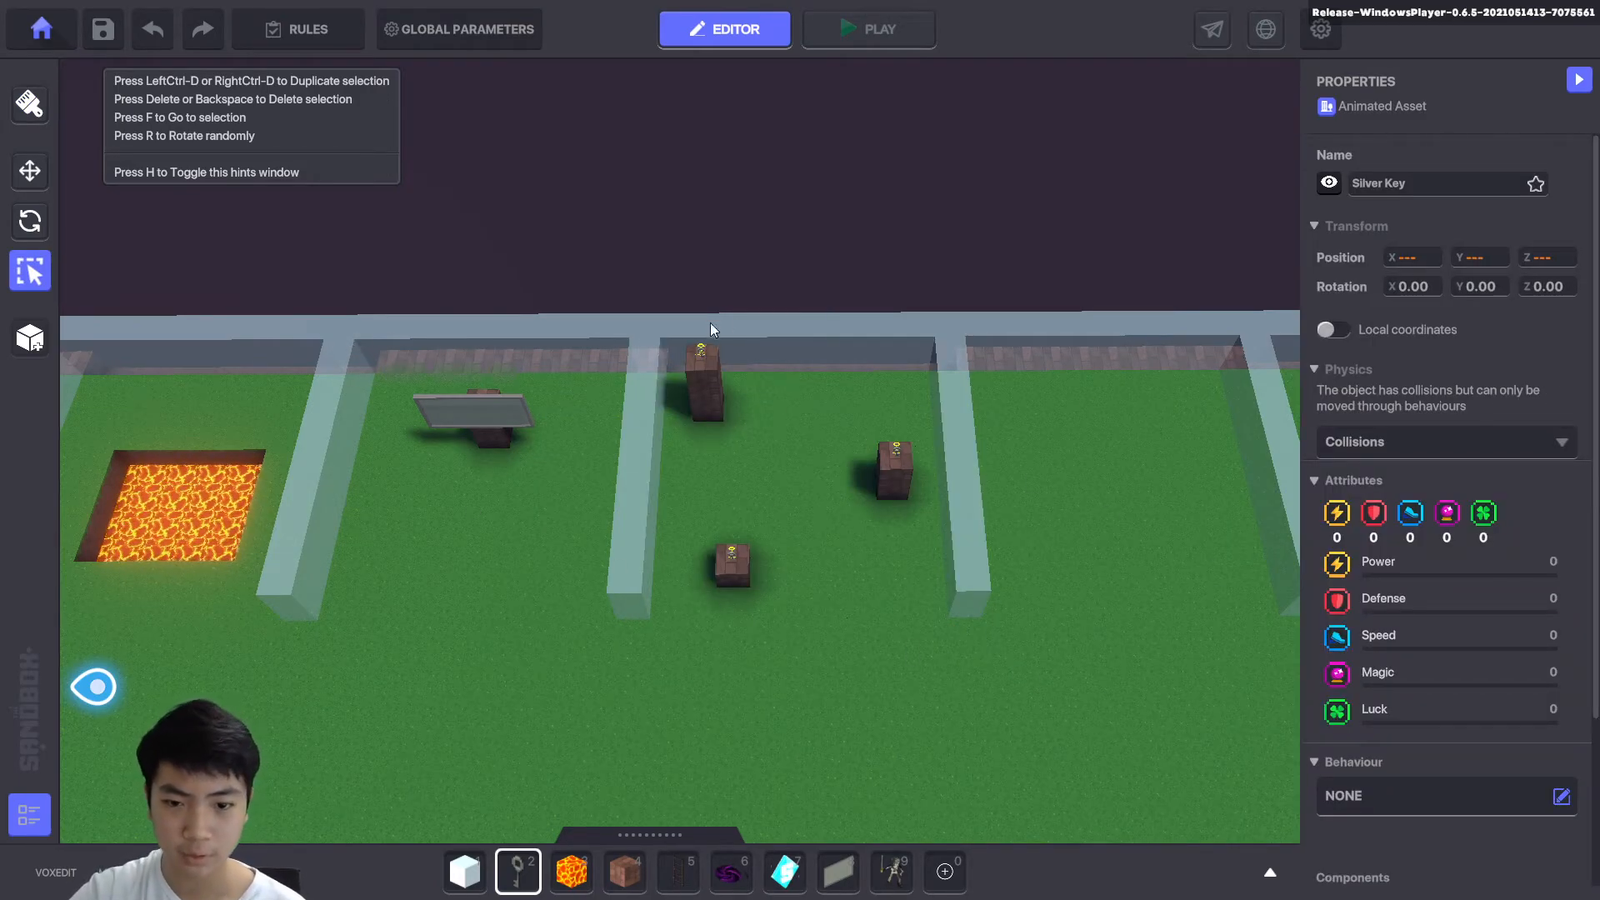
pyautogui.scroll(-3, 1399, 534)
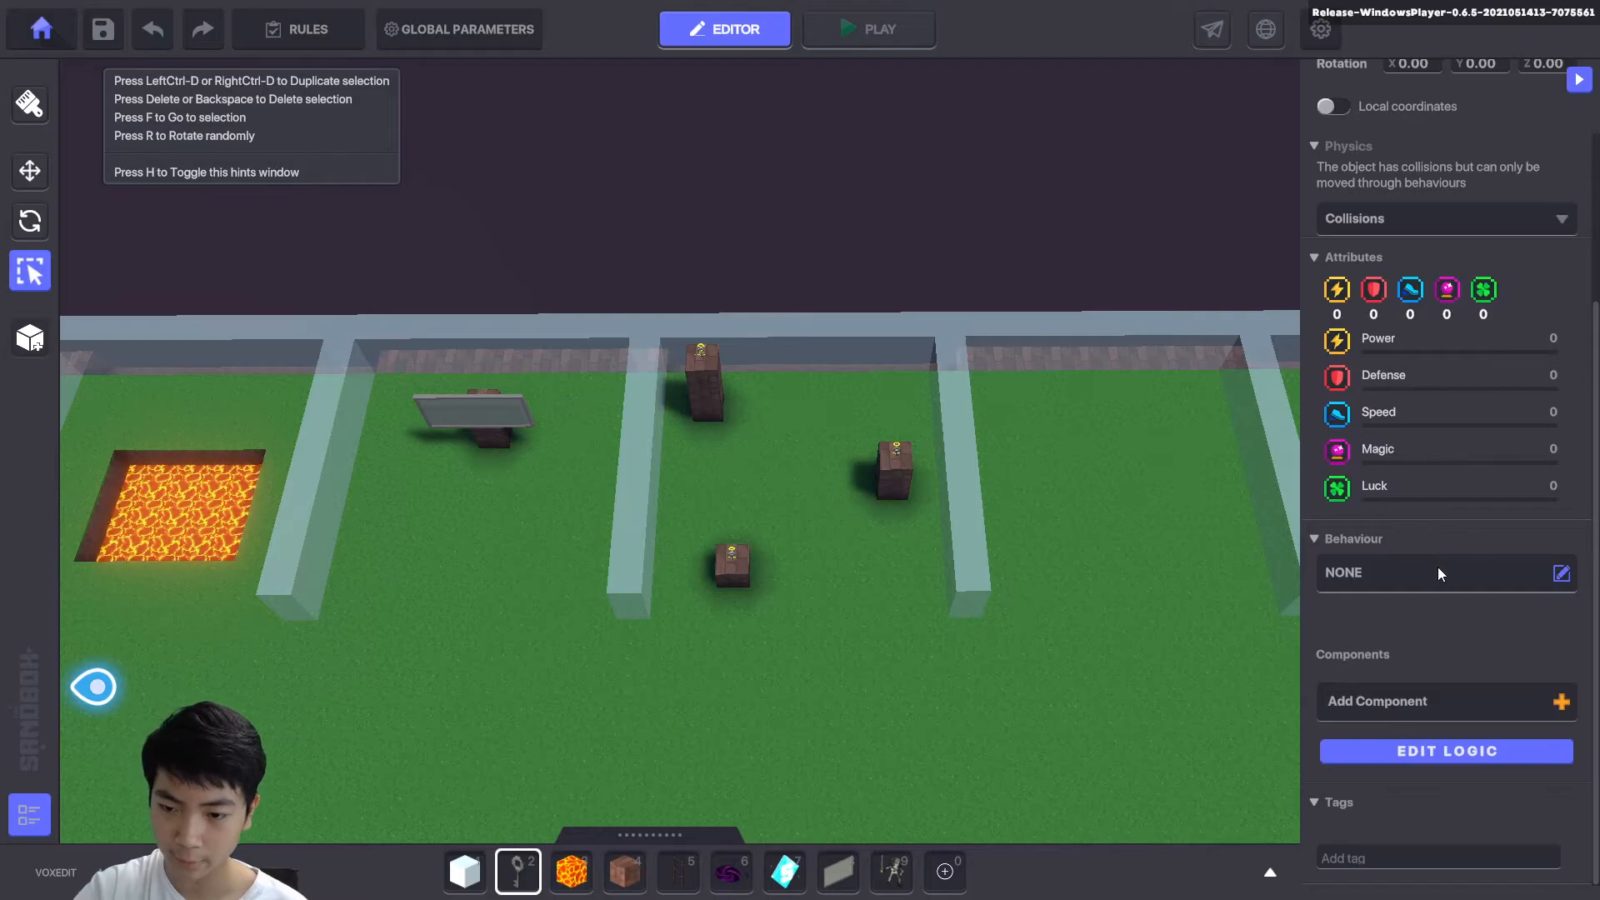
pyautogui.click(1412, 705)
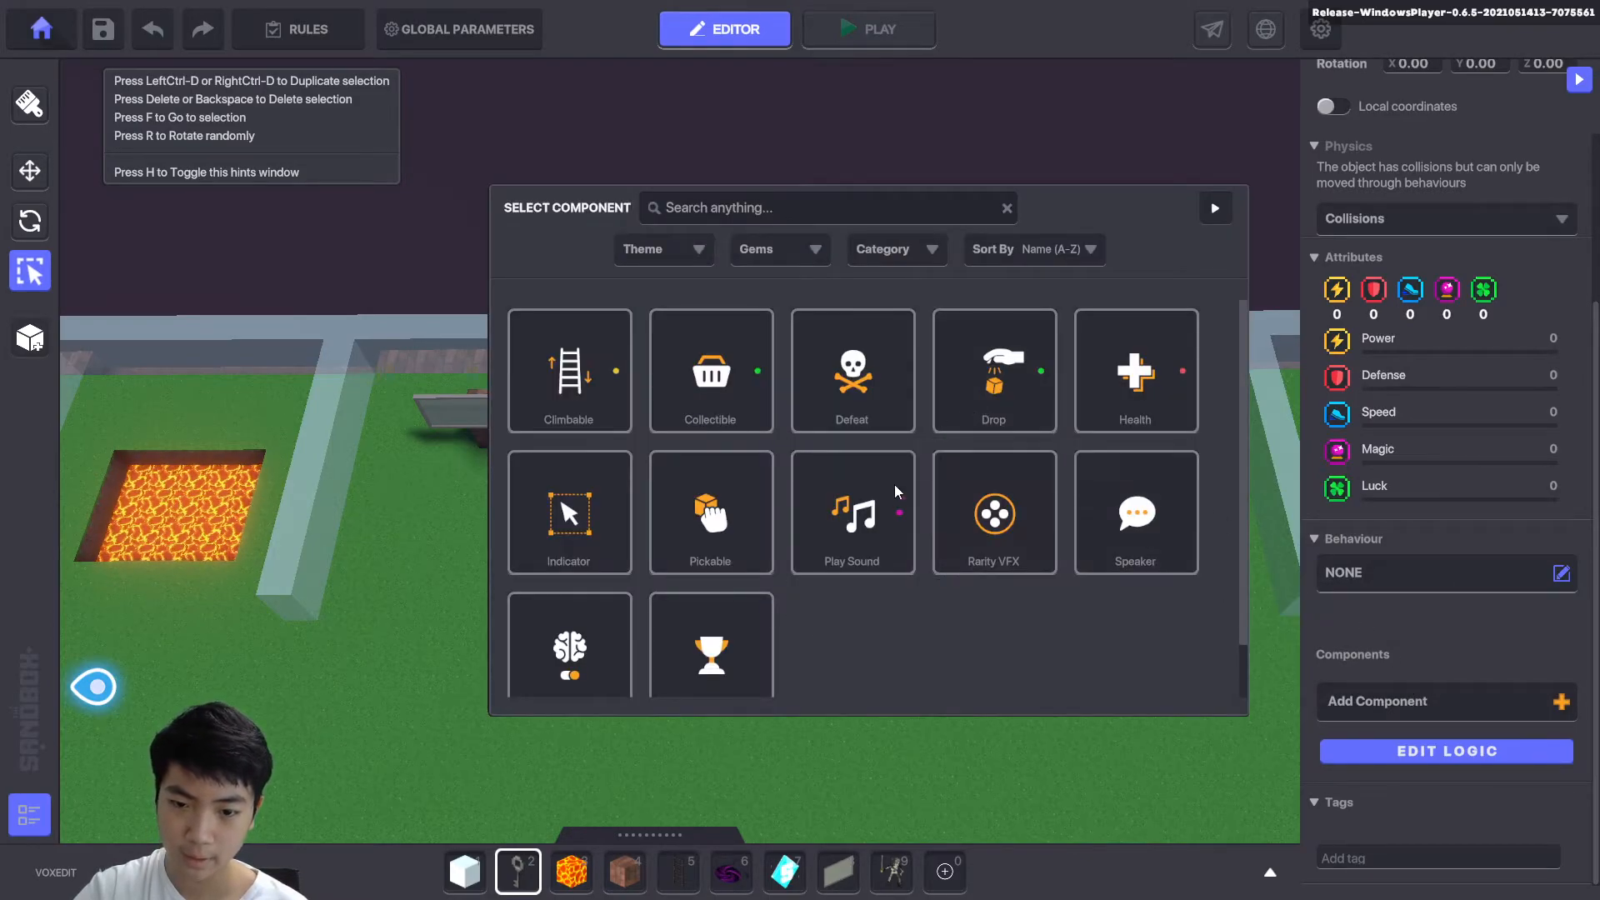
pyautogui.click(711, 391)
# Tag the three keys Silver, set their collectible display name to Silver Key, and deselect them.
pyautogui.click(1364, 862)
pyautogui.write('Silver')
pyautogui.press('Return')
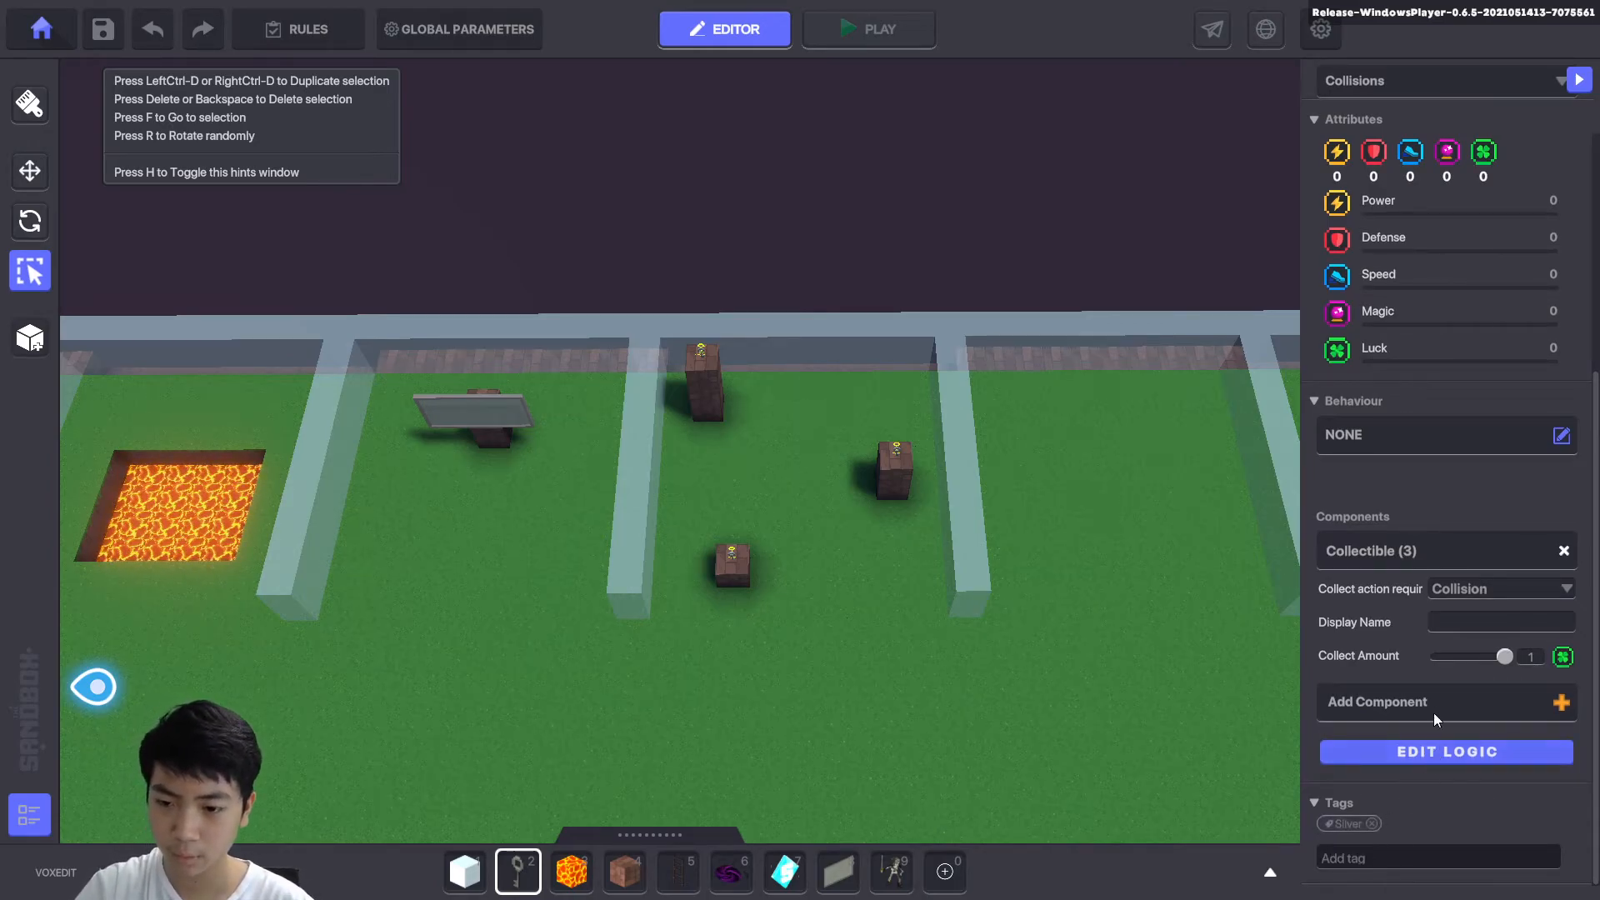
pyautogui.click(1463, 625)
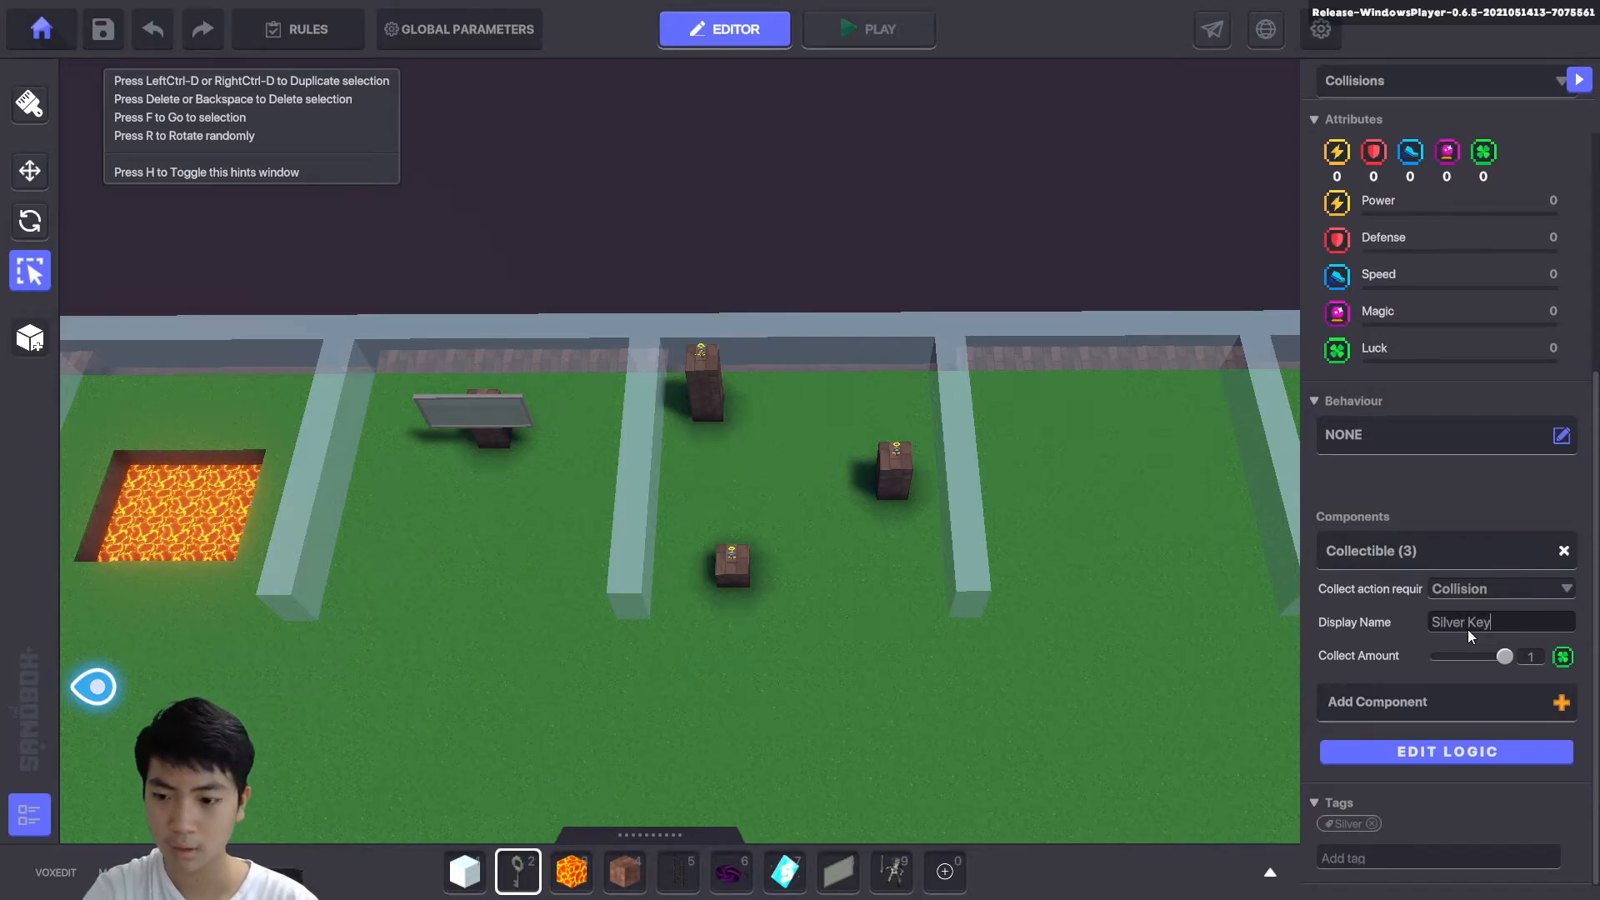
pyautogui.click(865, 591)
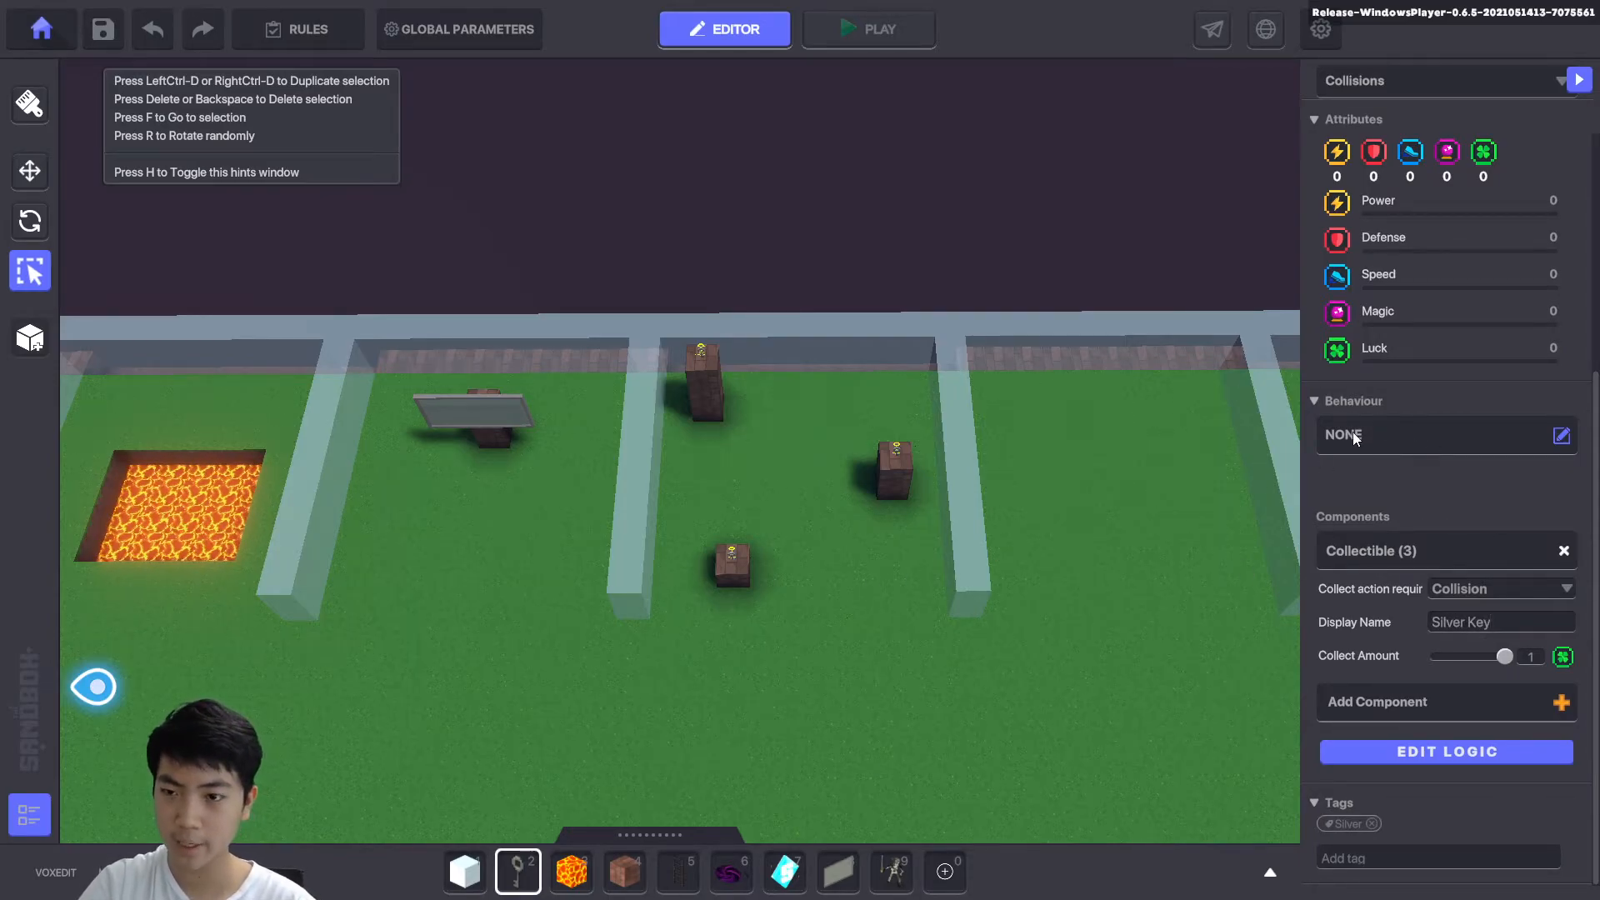
pyautogui.click(842, 593)
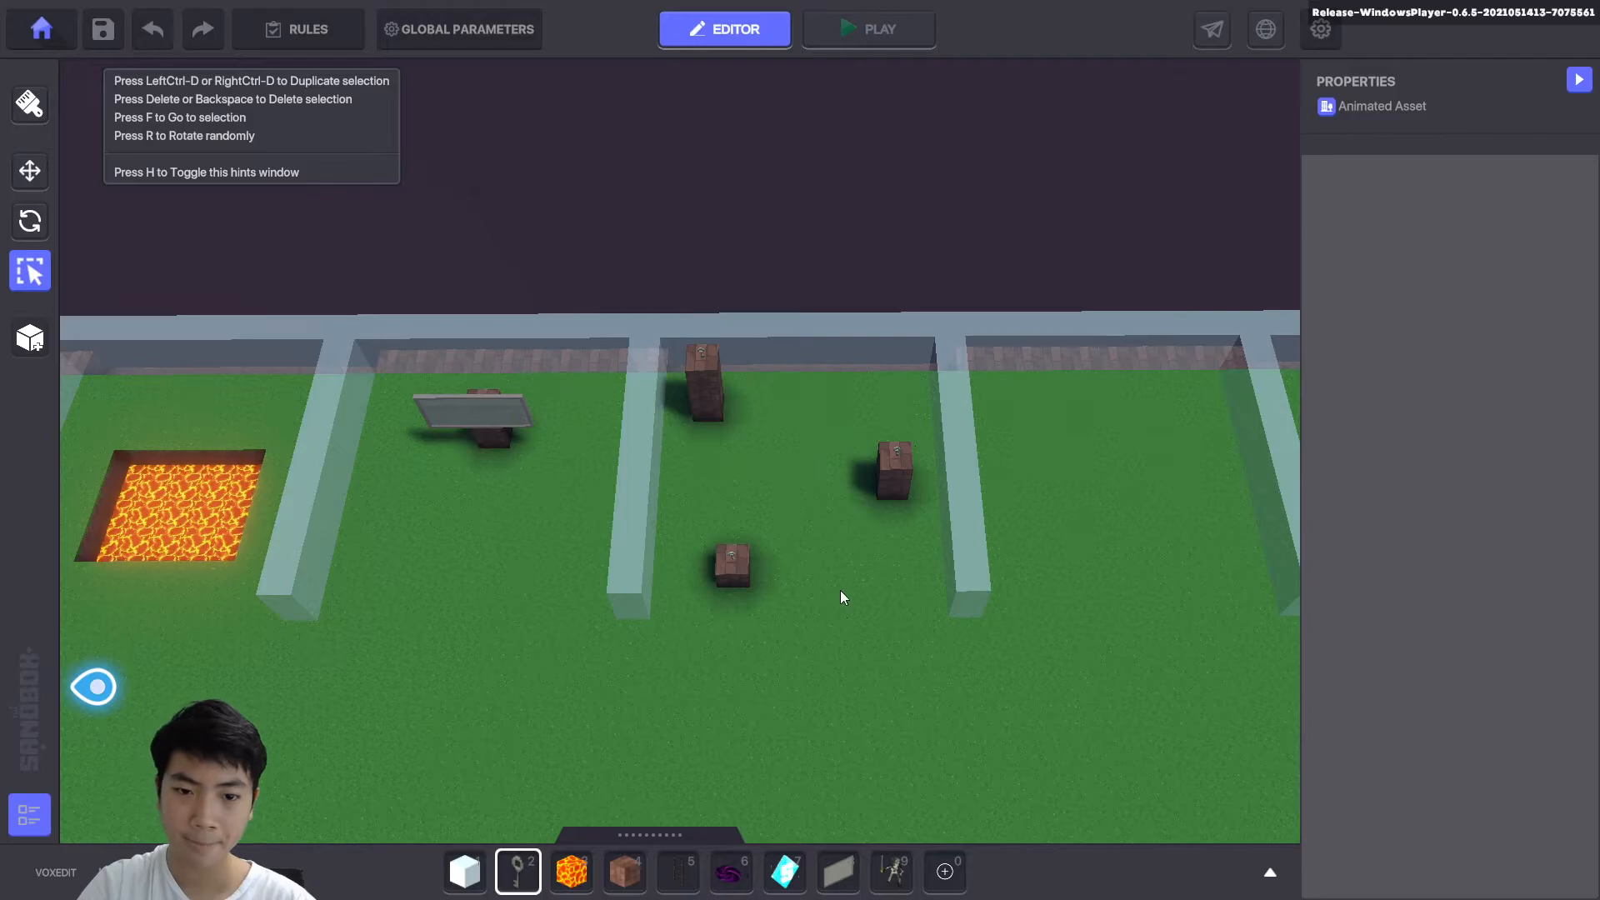
# Add a second quest to the level rules, named Collect the Keys, with the description "Grab all of the Silver Keys!".
pyautogui.click(301, 32)
pyautogui.click(697, 297)
pyautogui.click(665, 310)
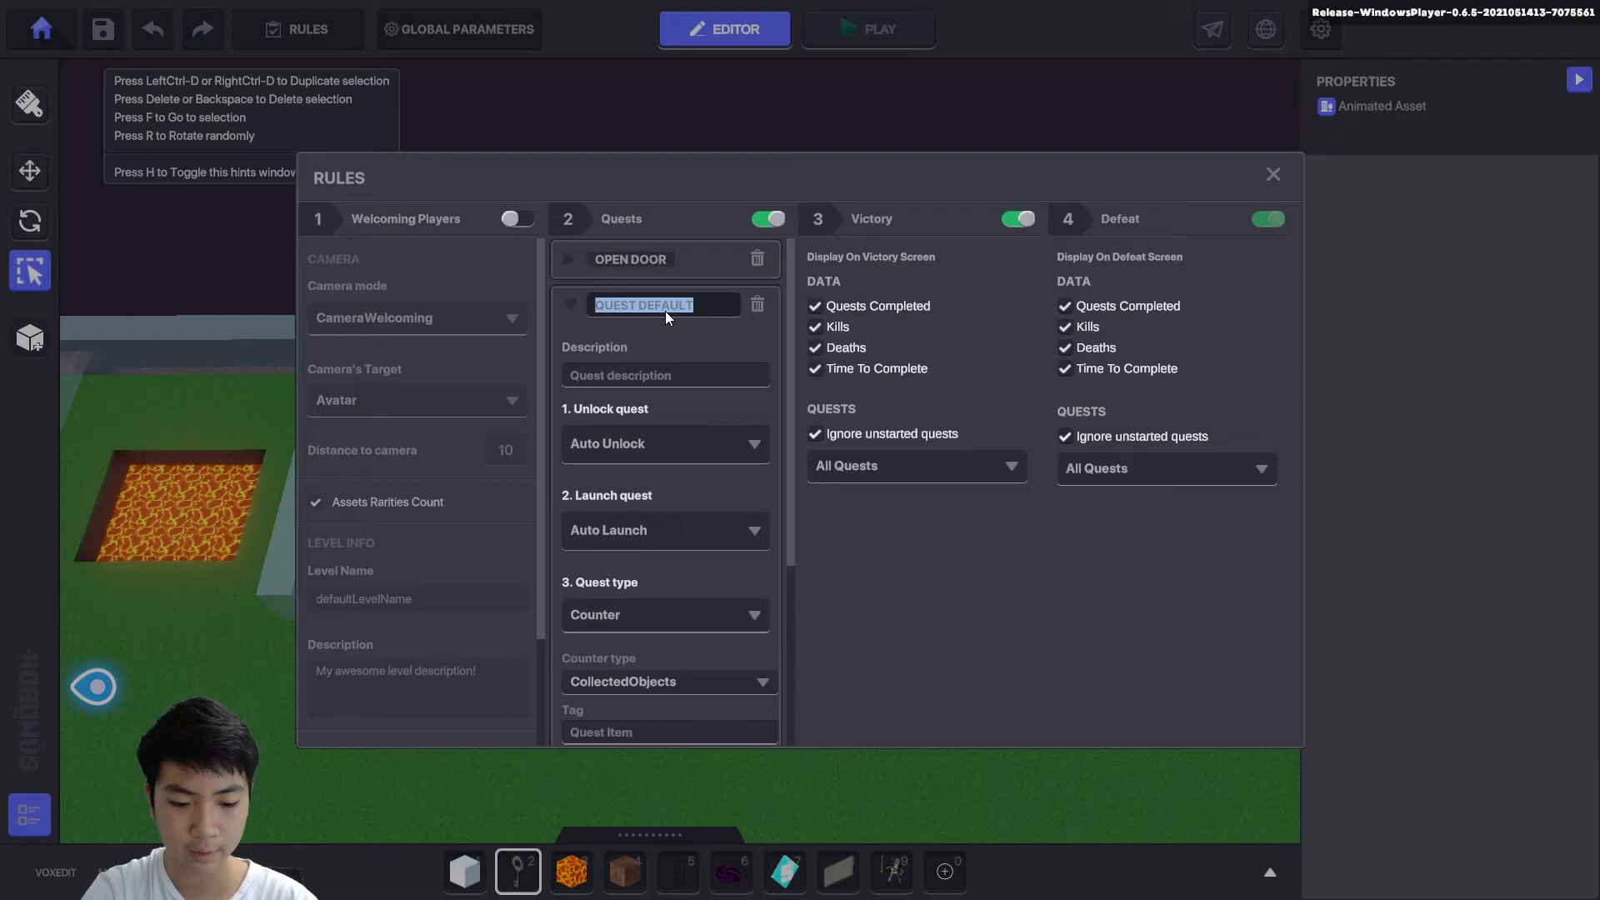
pyautogui.write('Coll')
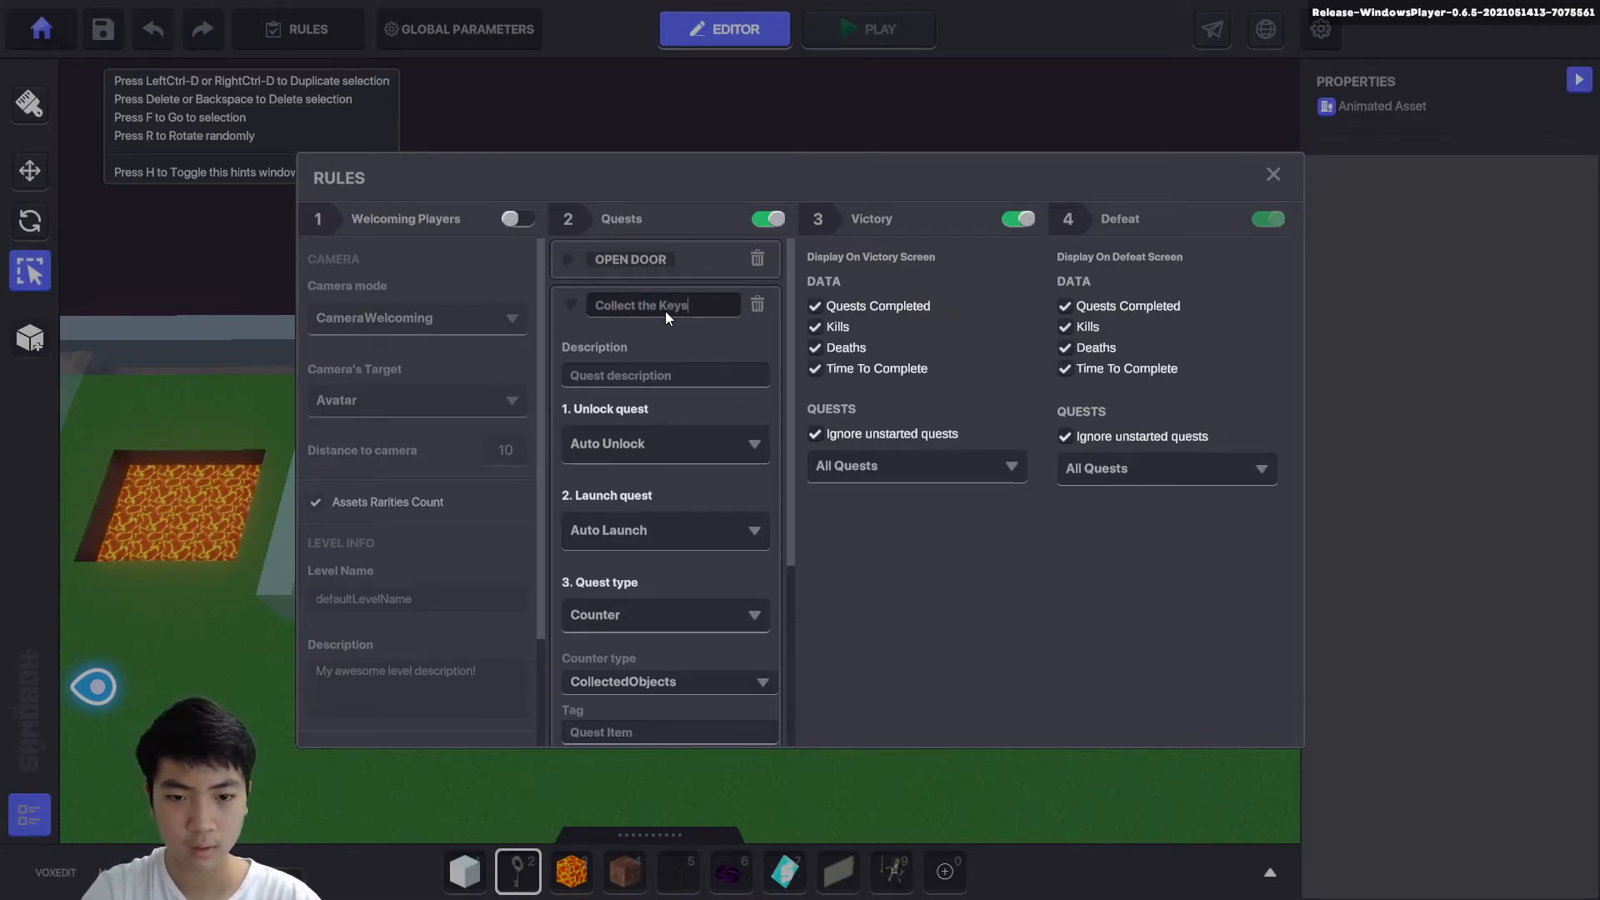
pyautogui.write('ect the Keys')
pyautogui.click(638, 372)
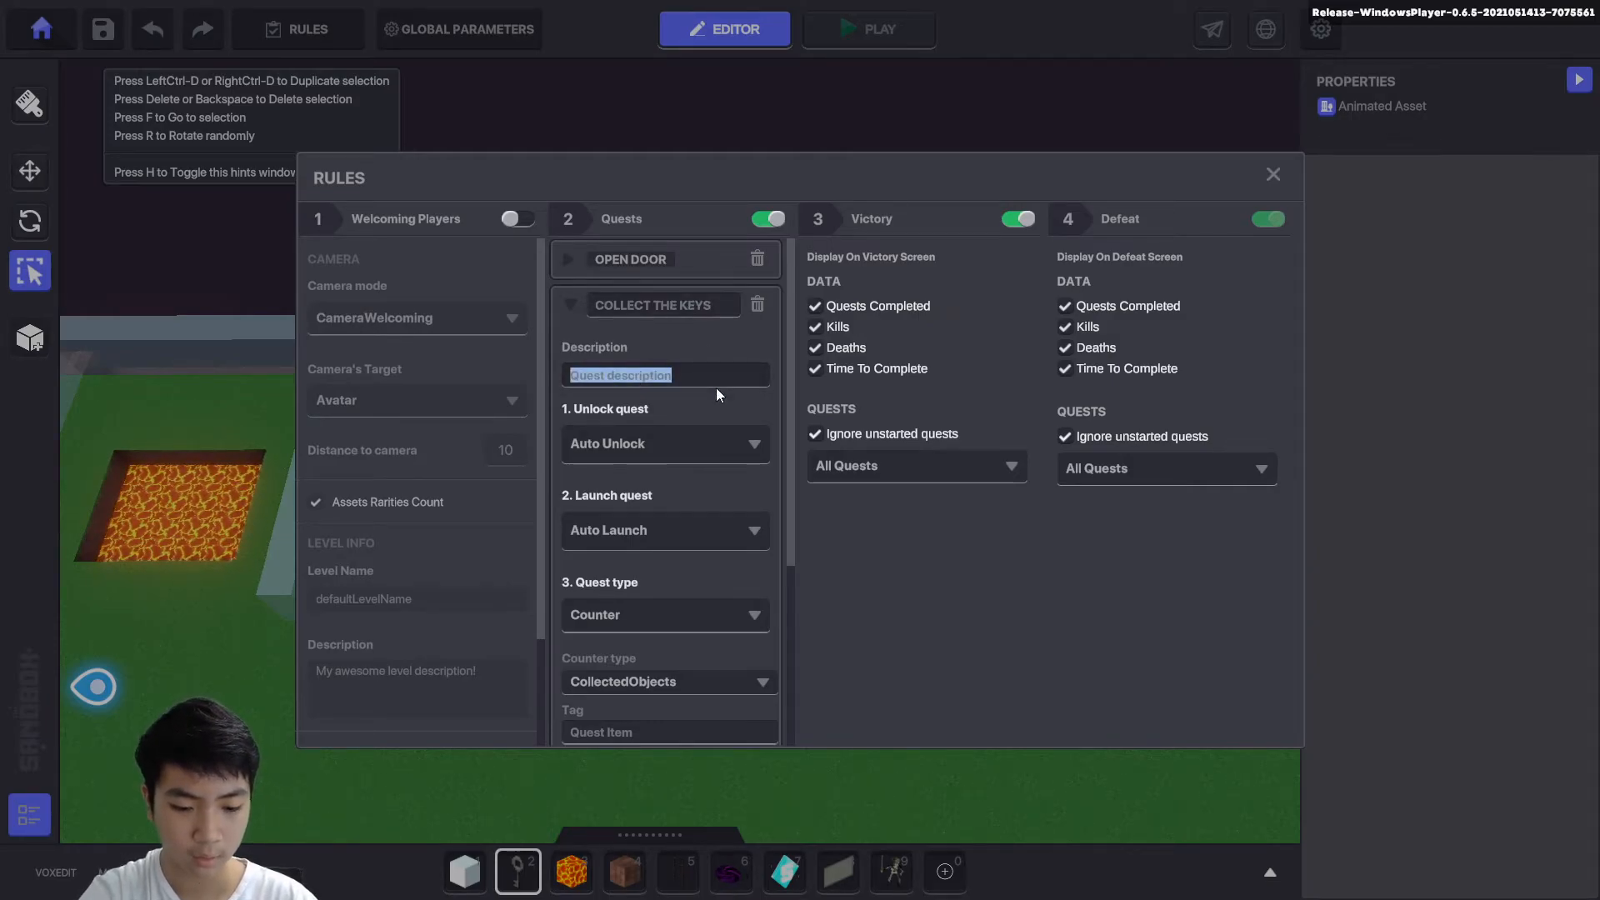
pyautogui.write('Grab all of th')
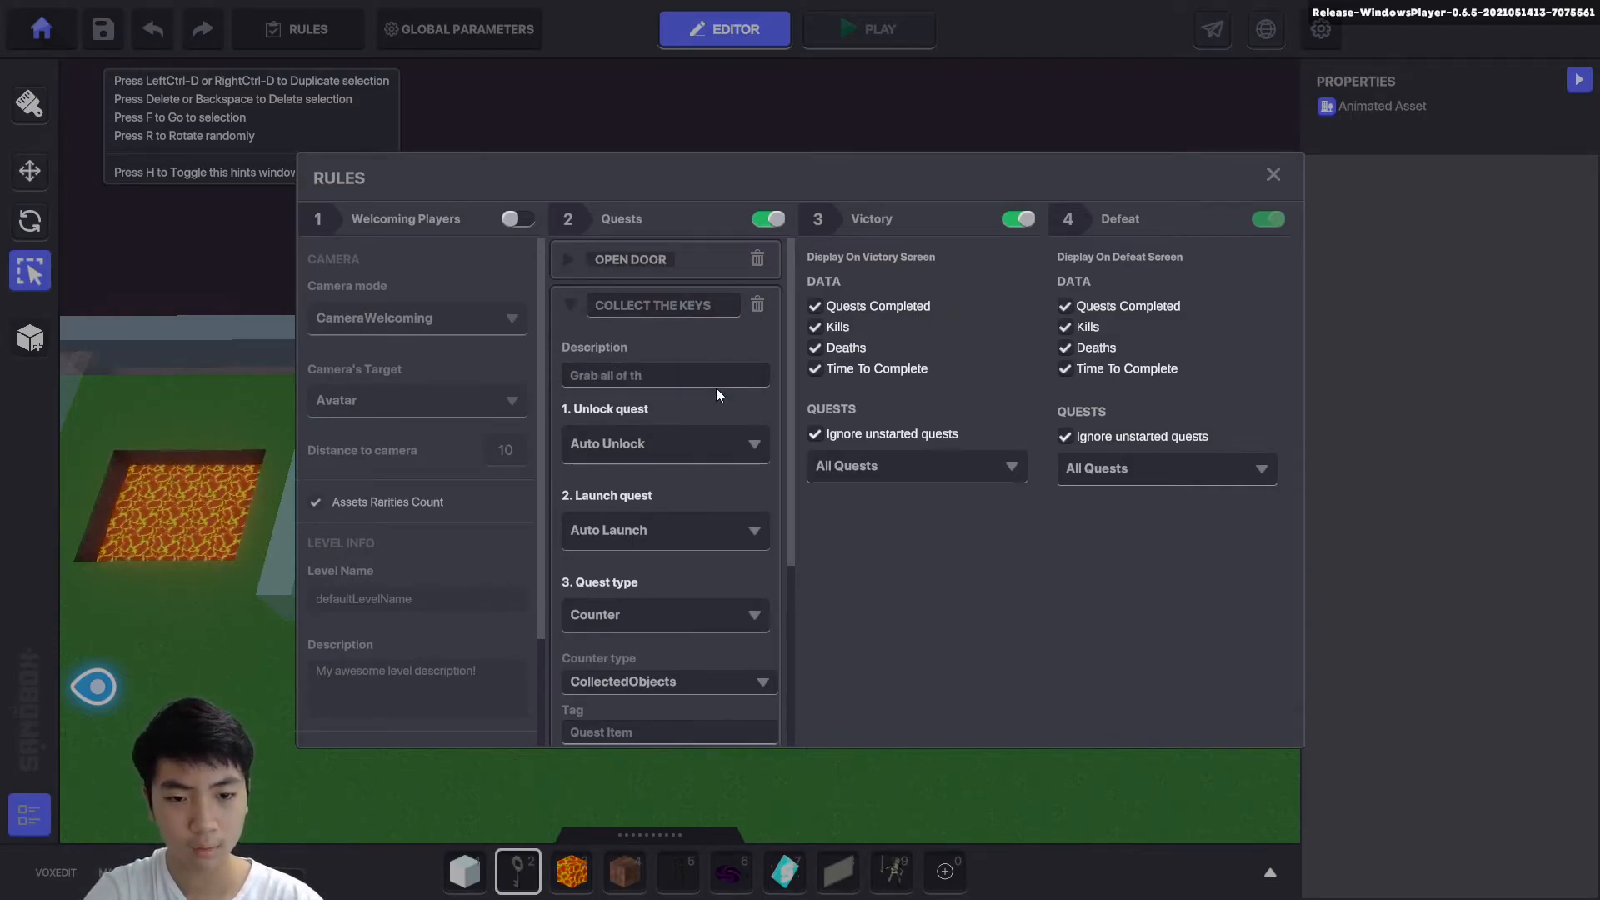
pyautogui.write('e Silver Keys')
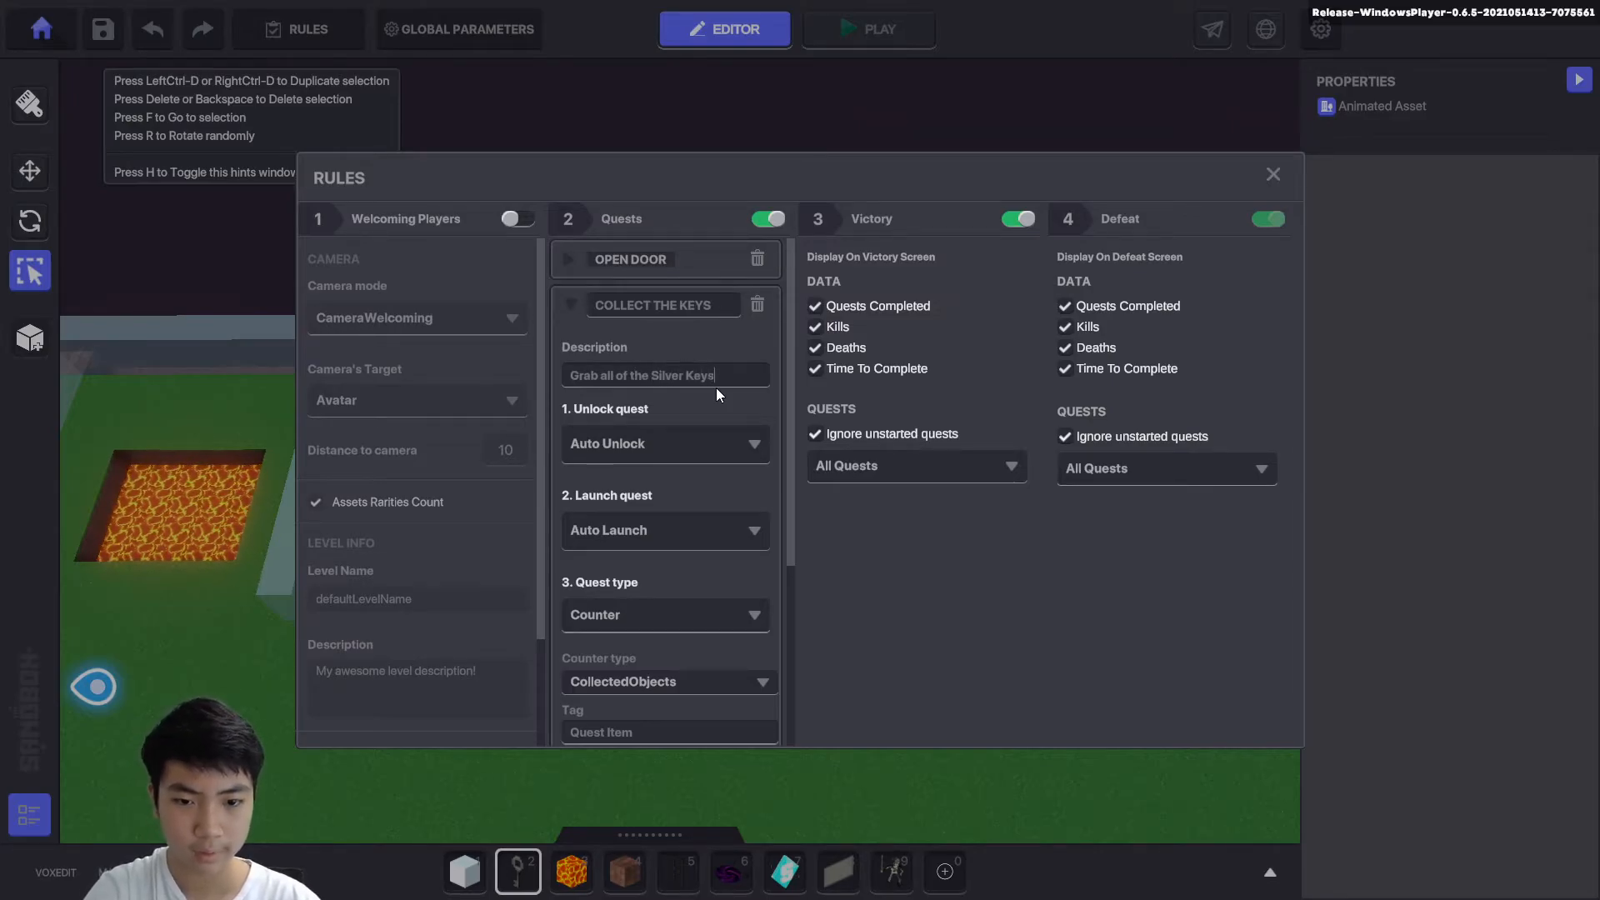
# Make the Collect the Keys quest require a message to unlock, using the existing Open message.
pyautogui.click(661, 447)
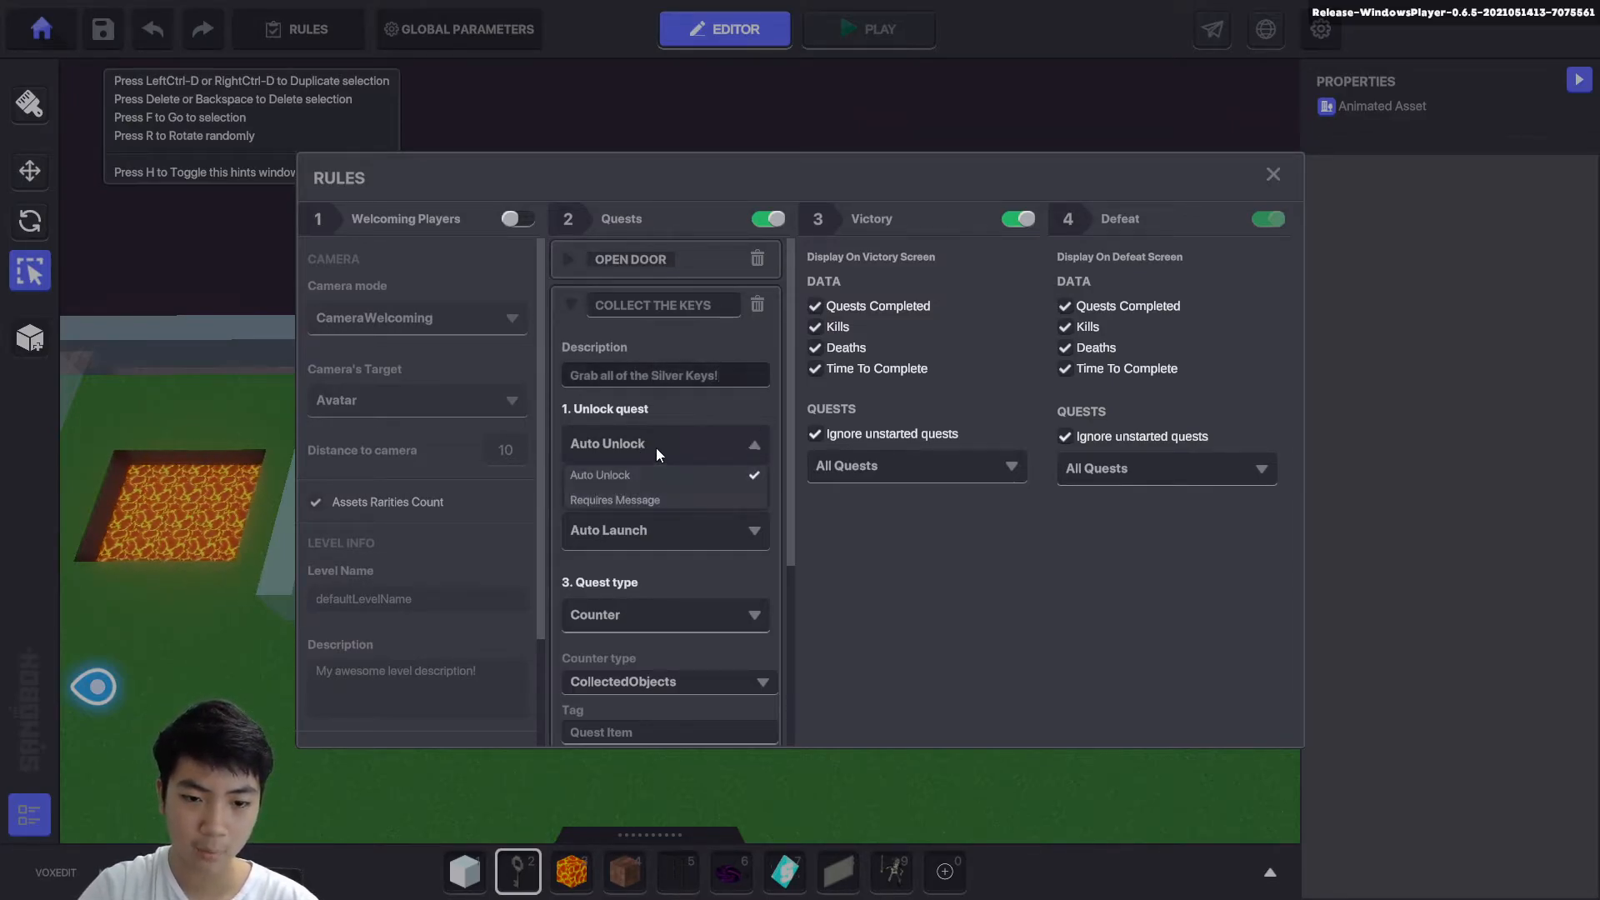
pyautogui.click(624, 502)
pyautogui.click(641, 510)
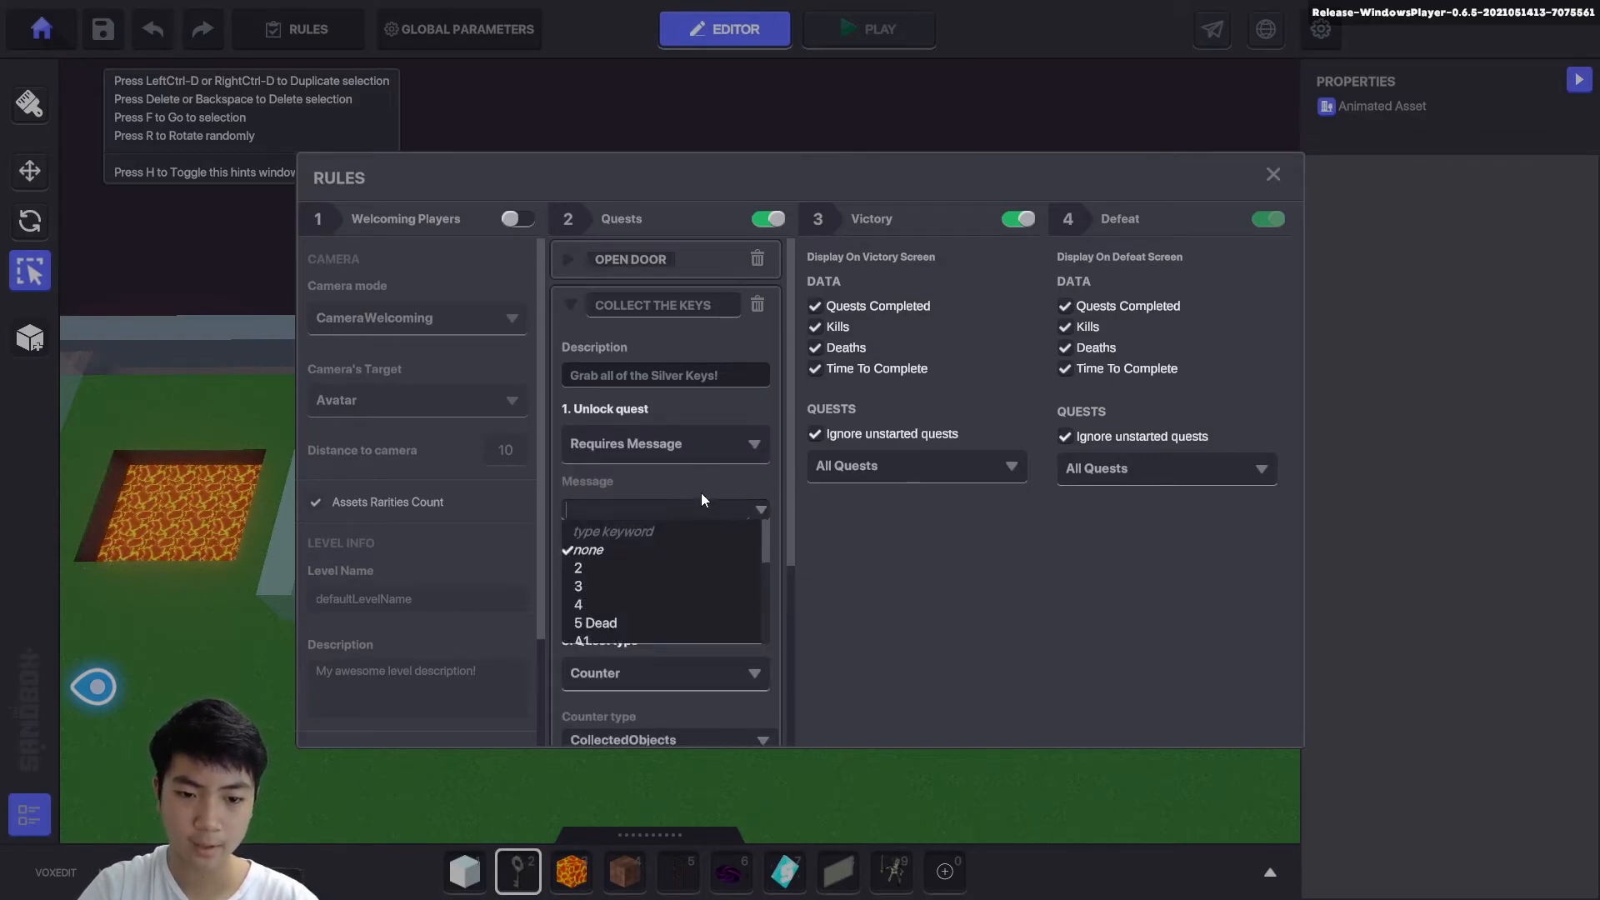
pyautogui.write('Op')
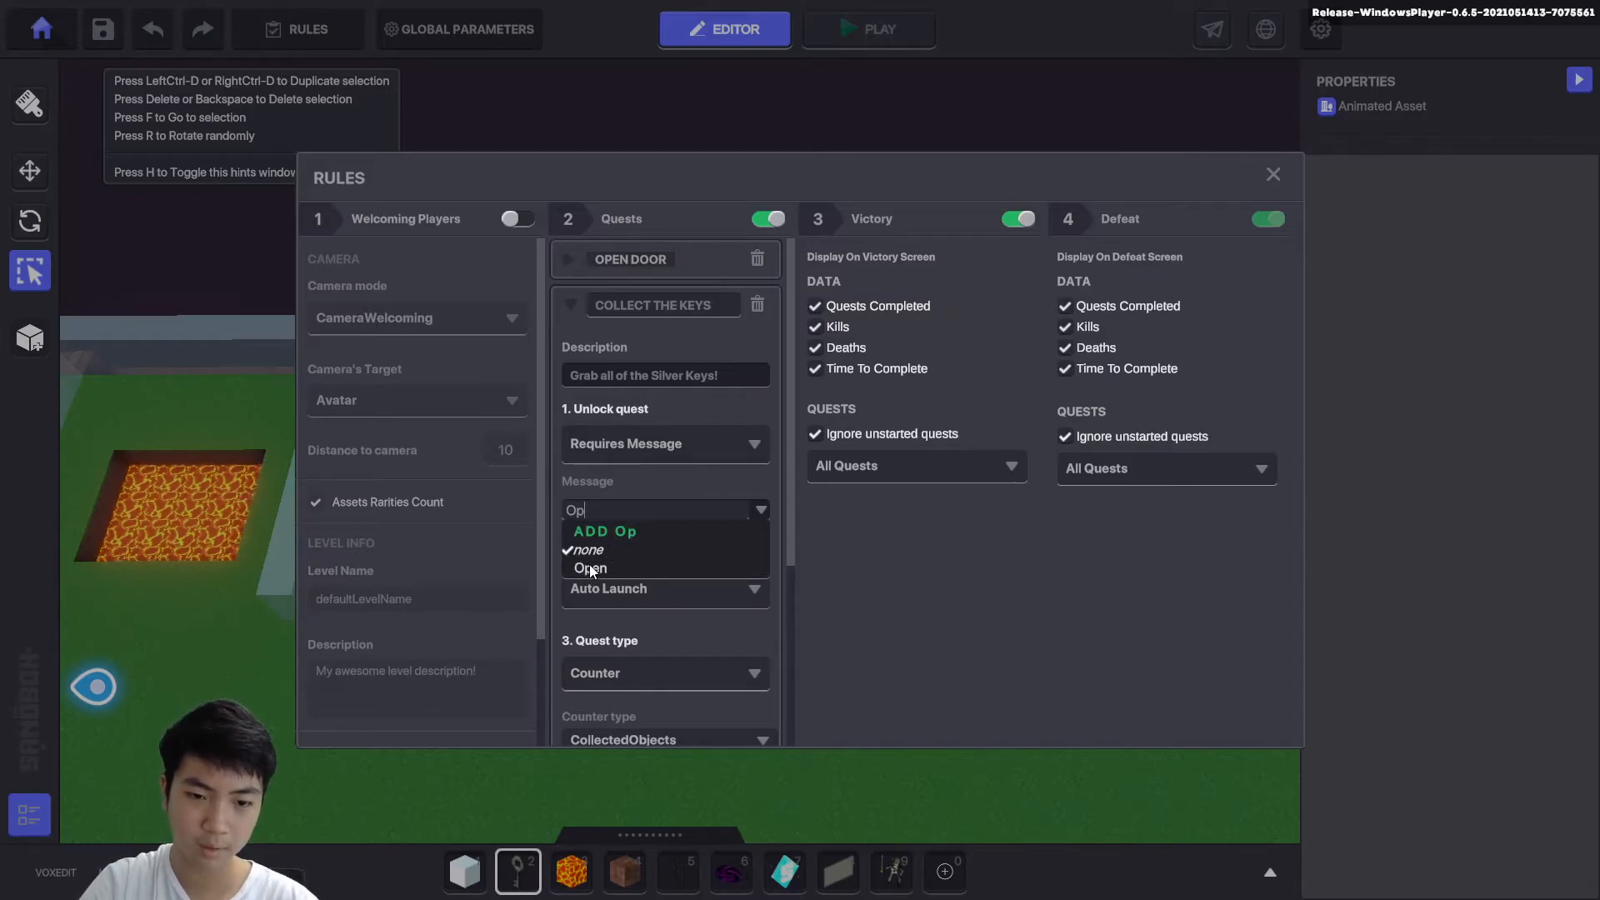
pyautogui.click(589, 568)
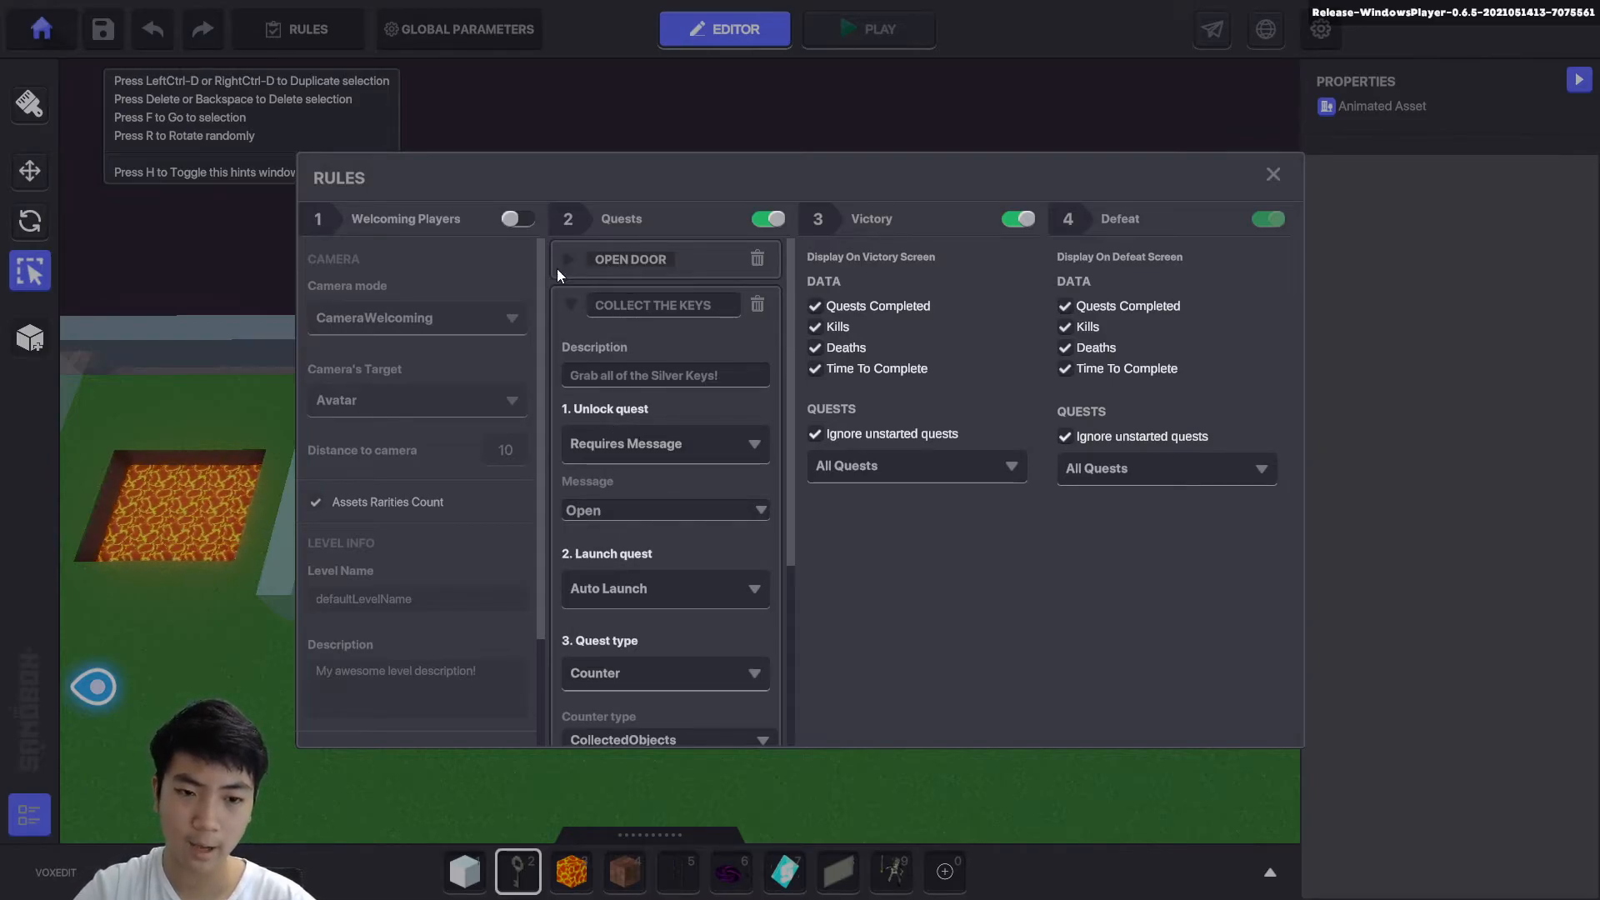
# Keep the quest's counter on CollectedObjects and set its tag to Silver with an amount of 3.
pyautogui.scroll(-4, 740, 505)
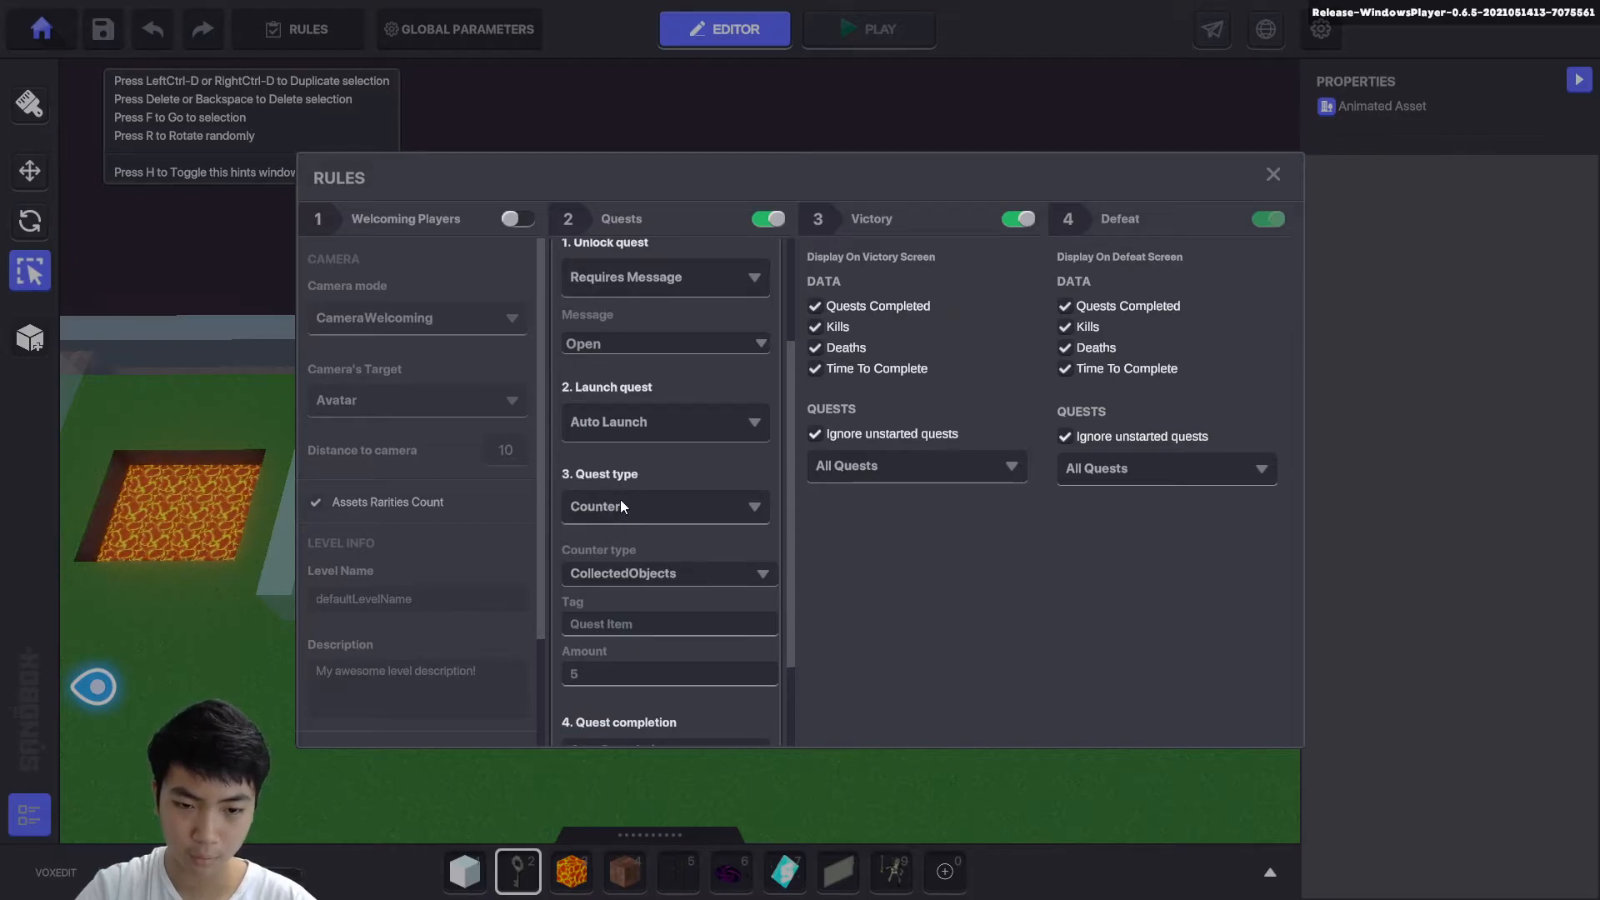
pyautogui.click(661, 581)
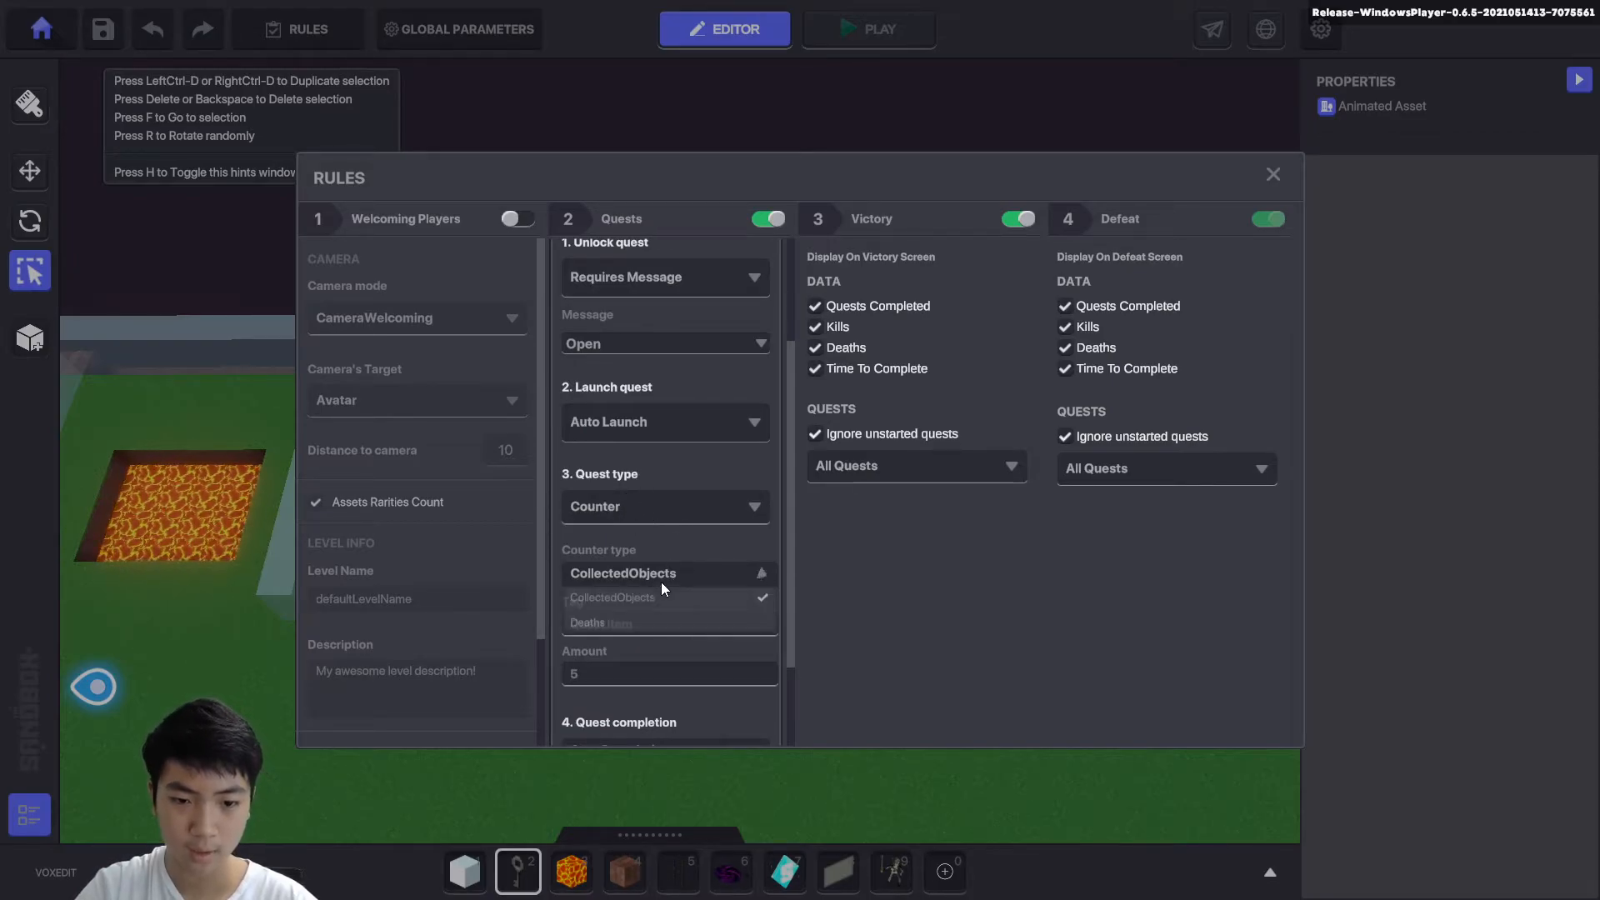
pyautogui.click(633, 629)
pyautogui.click(640, 627)
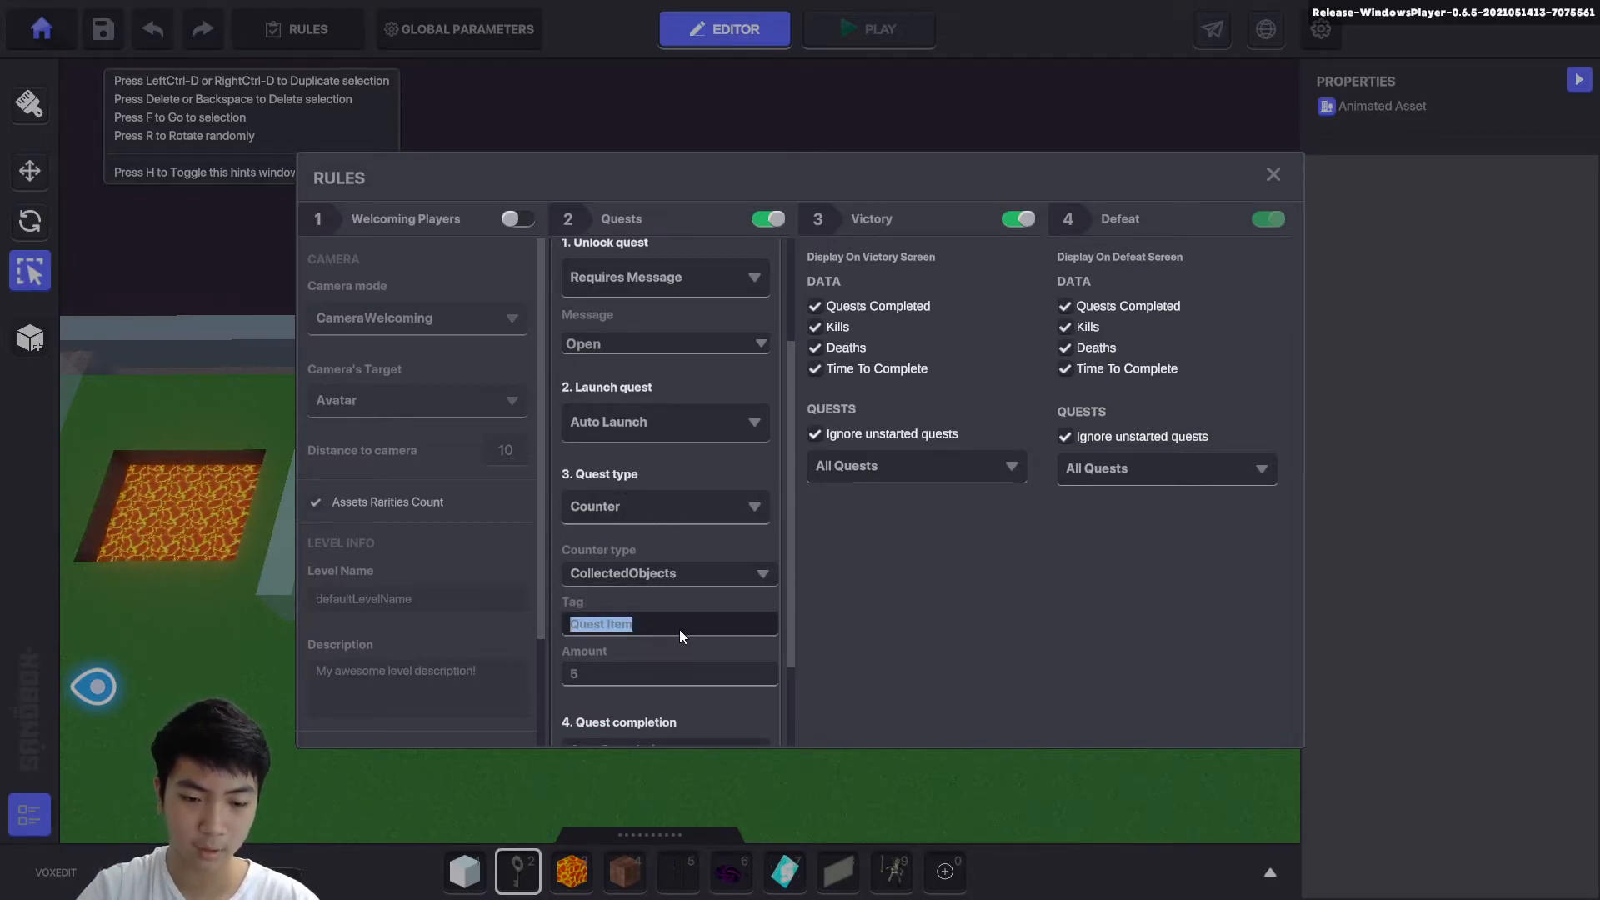
pyautogui.write('Silver')
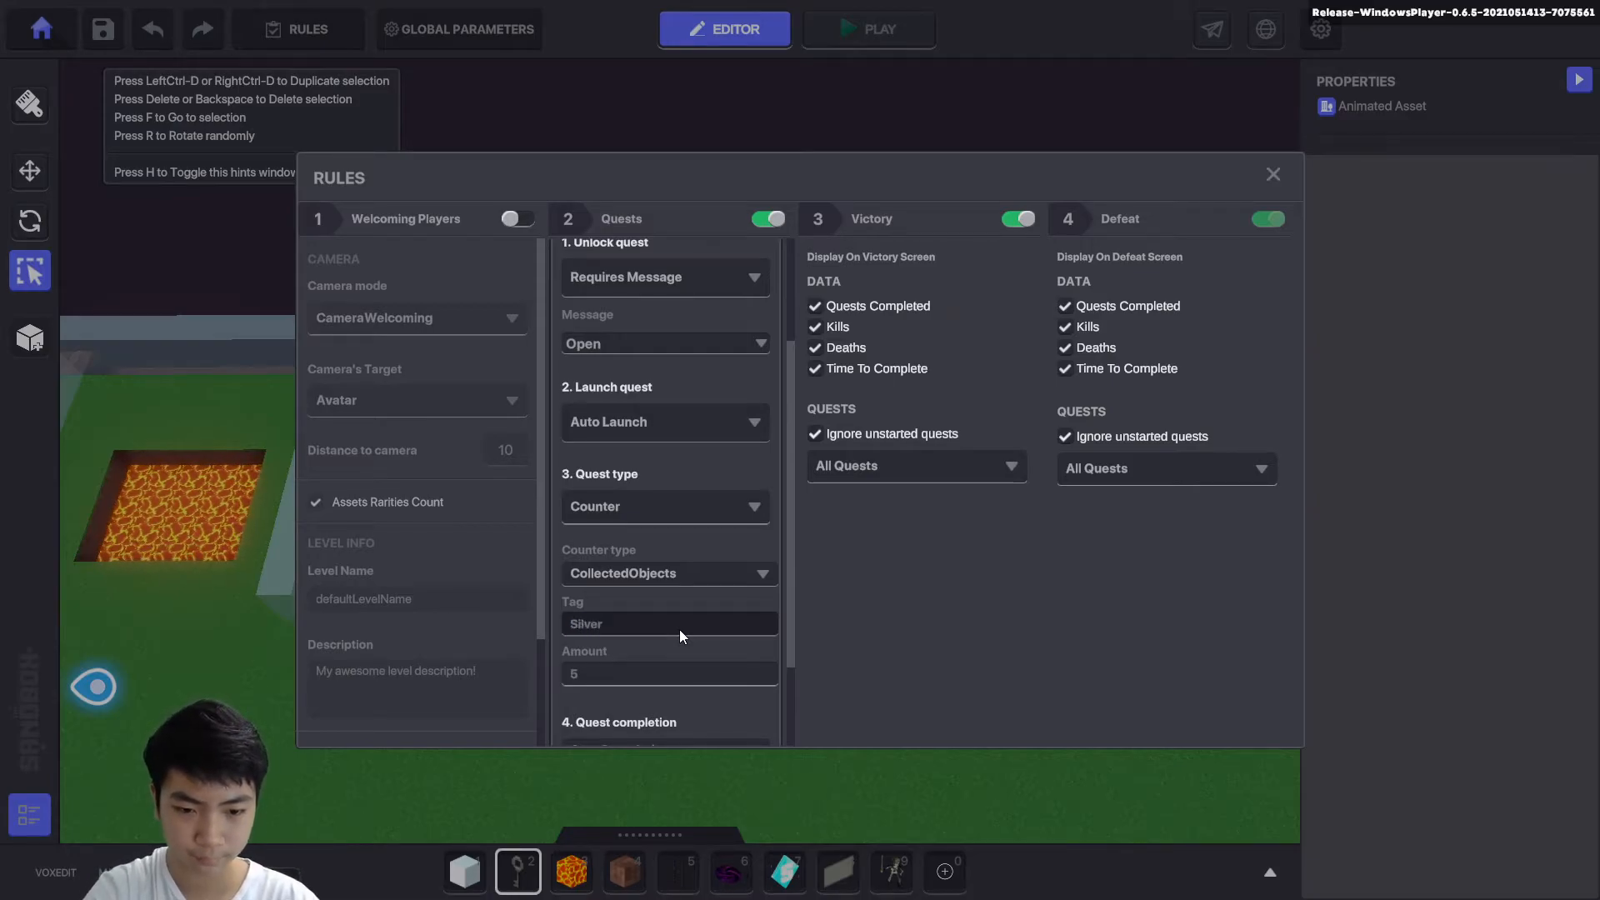
pyautogui.click(618, 680)
pyautogui.write('3')
# Set the message sent after completing the Collect the Keys quest to Collect.
pyautogui.scroll(-4, 653, 657)
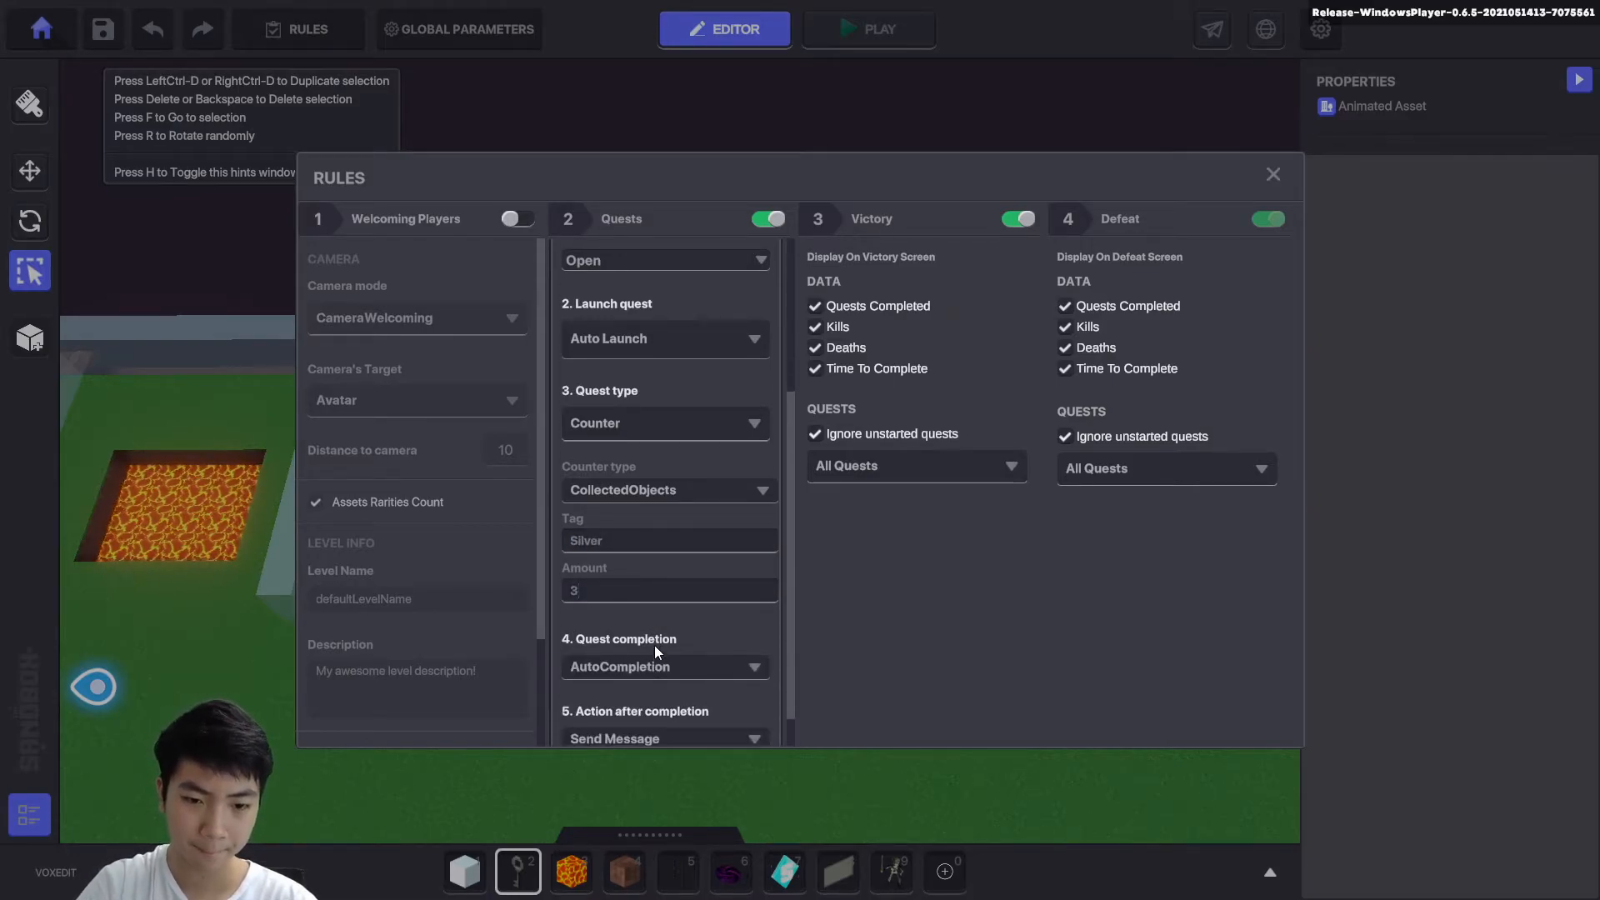
pyautogui.scroll(1, 654, 634)
pyautogui.scroll(-1, 651, 659)
pyautogui.scroll(1, 651, 678)
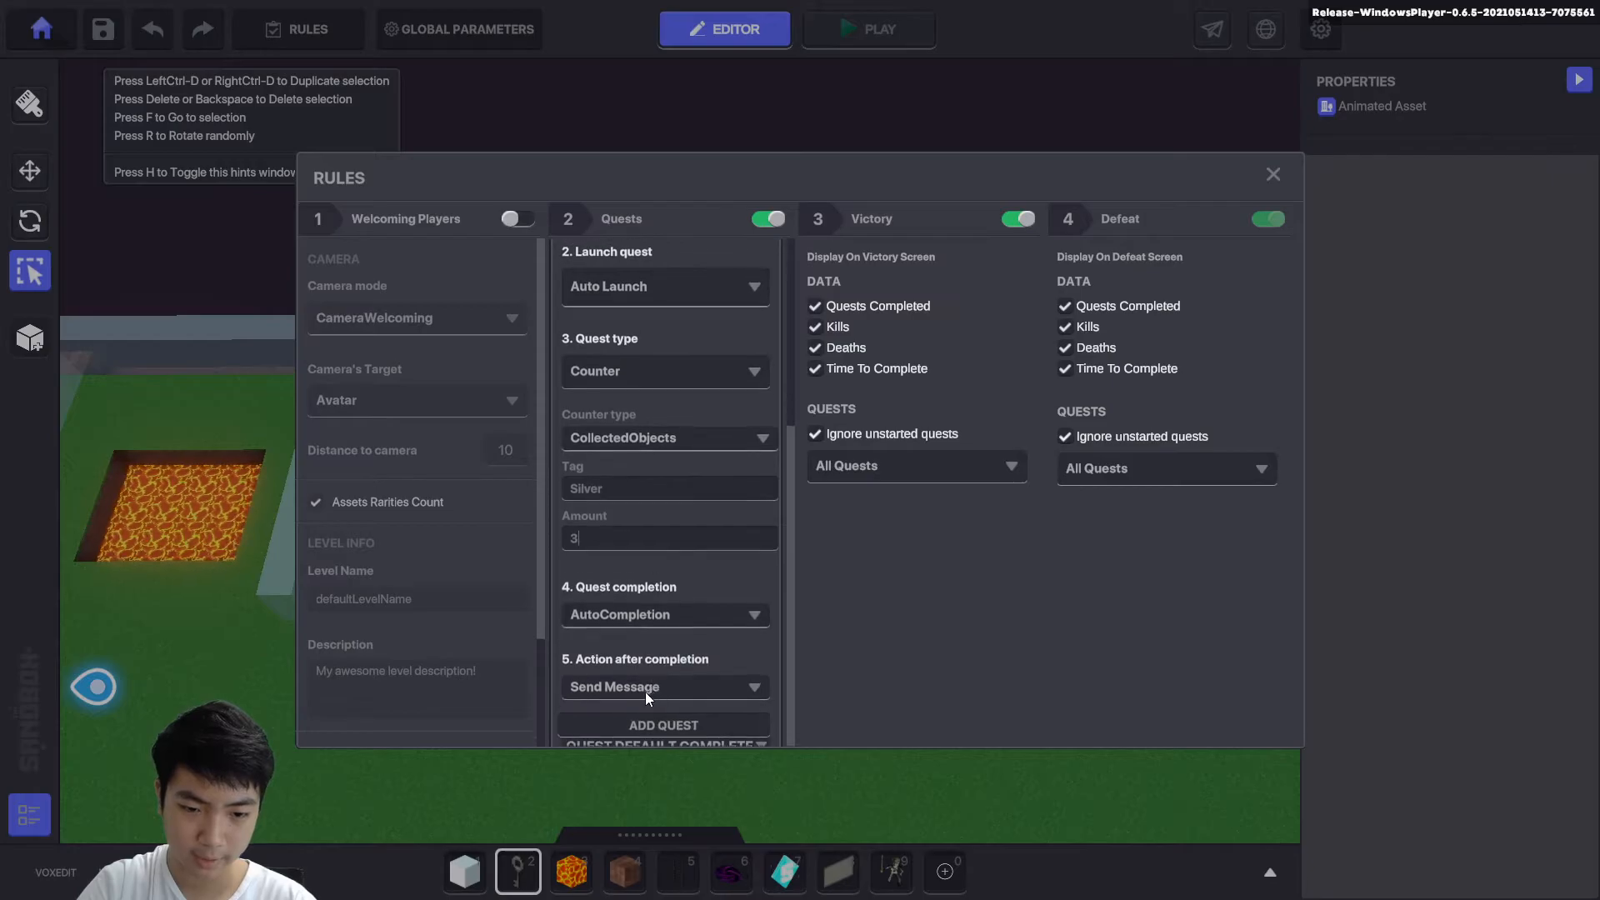
pyautogui.scroll(-6, 651, 709)
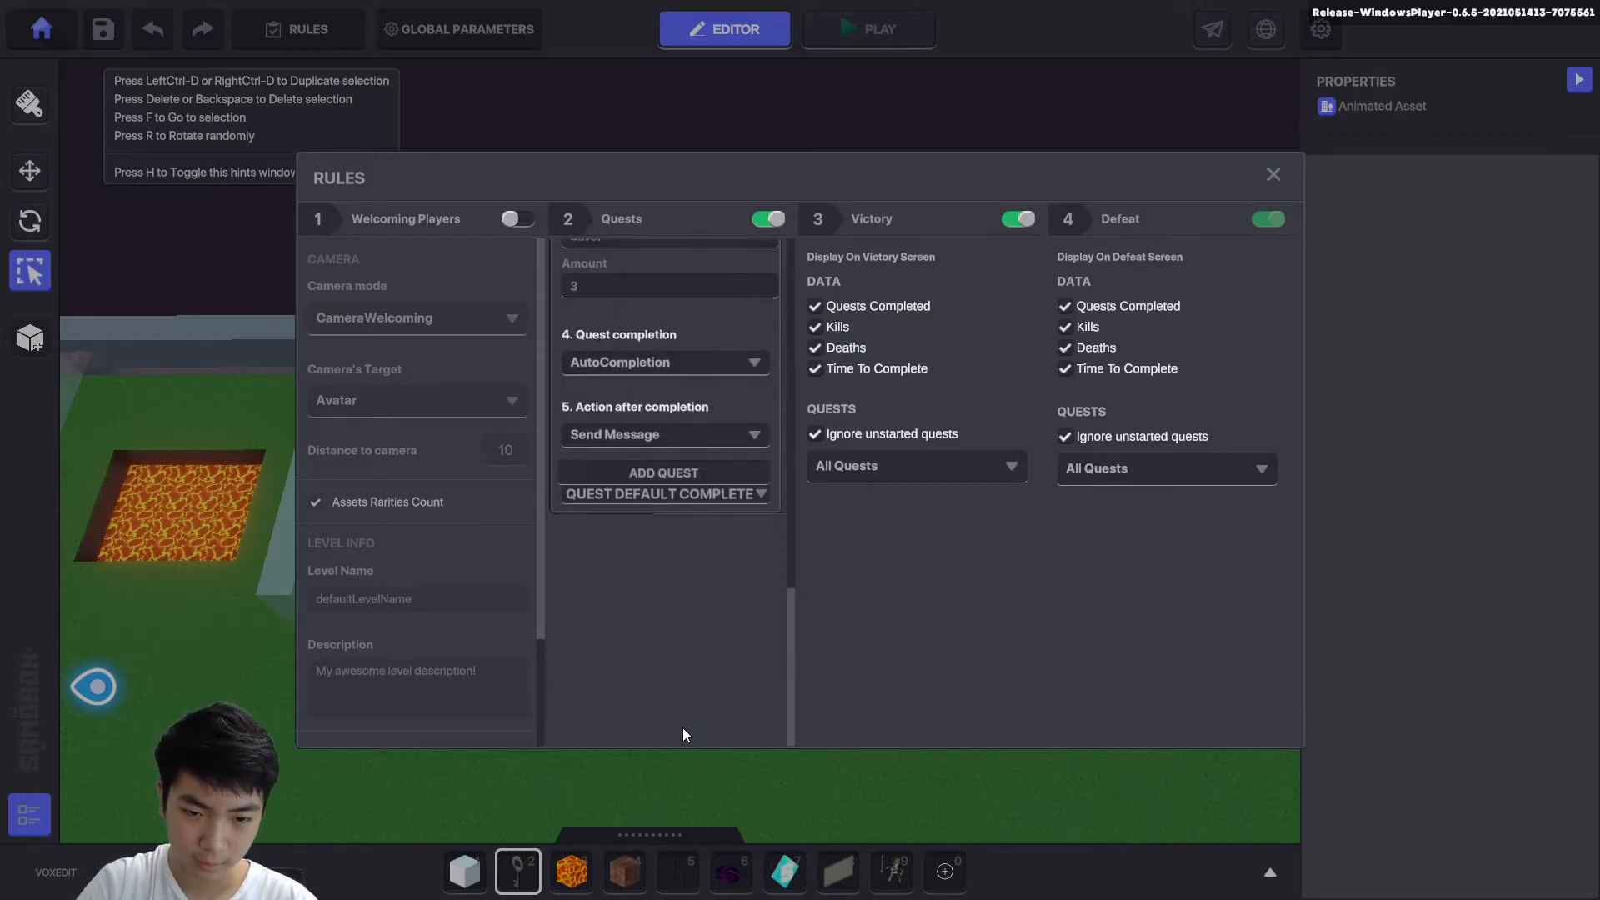
pyautogui.scroll(6, 684, 727)
pyautogui.scroll(-1, 700, 745)
pyautogui.scroll(1, 700, 743)
pyautogui.scroll(-1, 712, 734)
pyautogui.scroll(-1, 716, 737)
pyautogui.scroll(1, 723, 737)
pyautogui.scroll(-2, 724, 735)
pyautogui.scroll(3, 717, 740)
pyautogui.scroll(-1, 709, 736)
pyautogui.scroll(1, 716, 727)
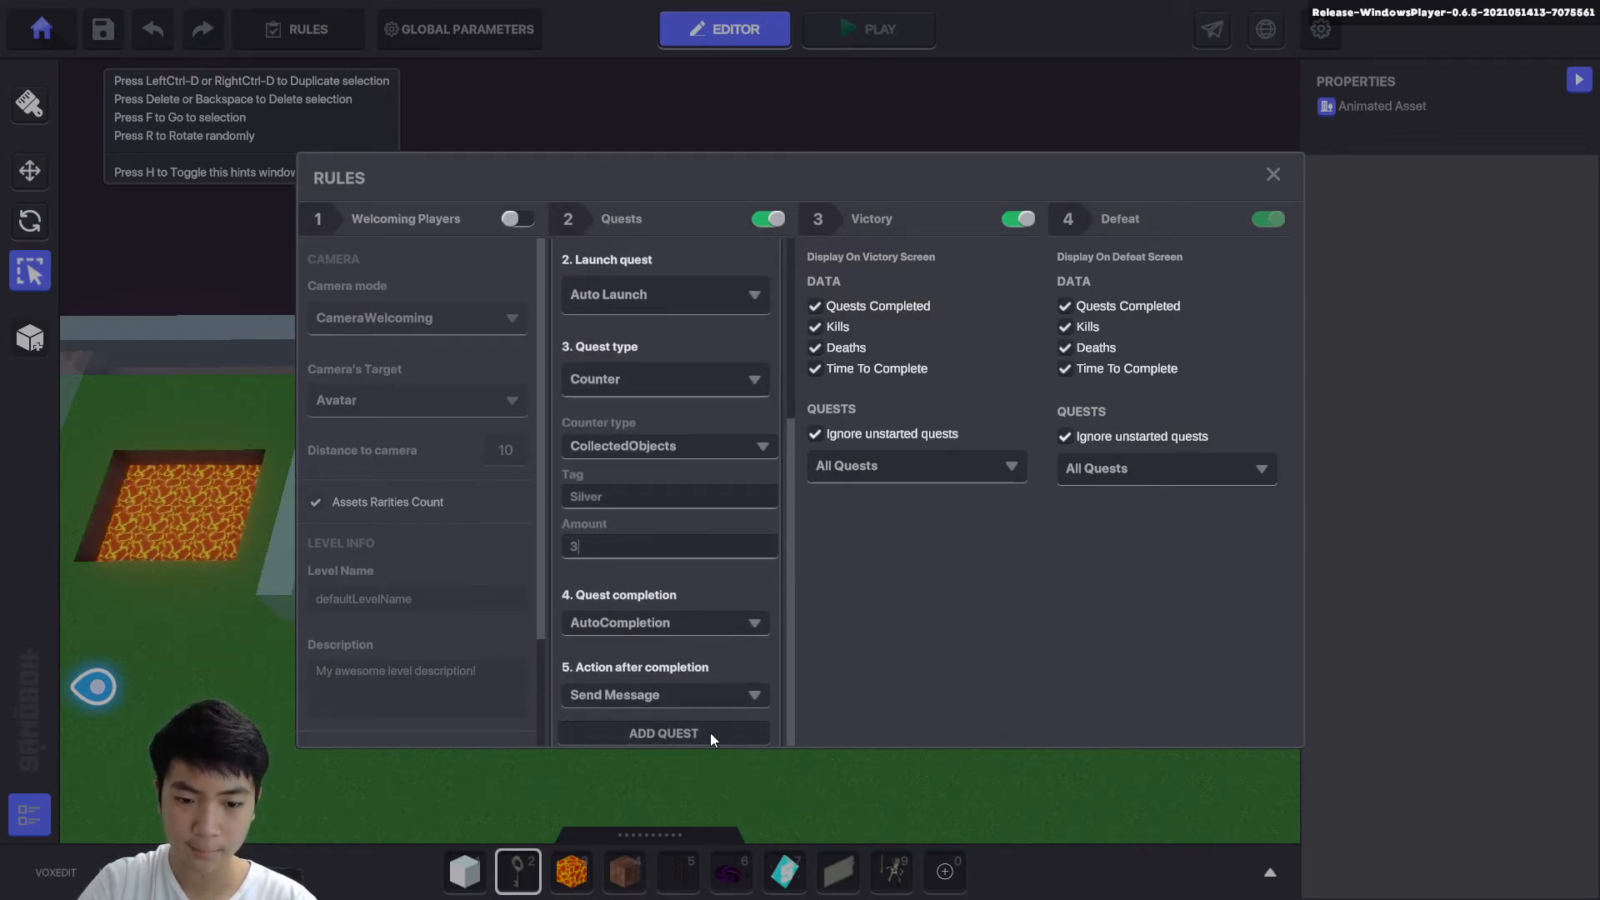
pyautogui.scroll(-1, 713, 737)
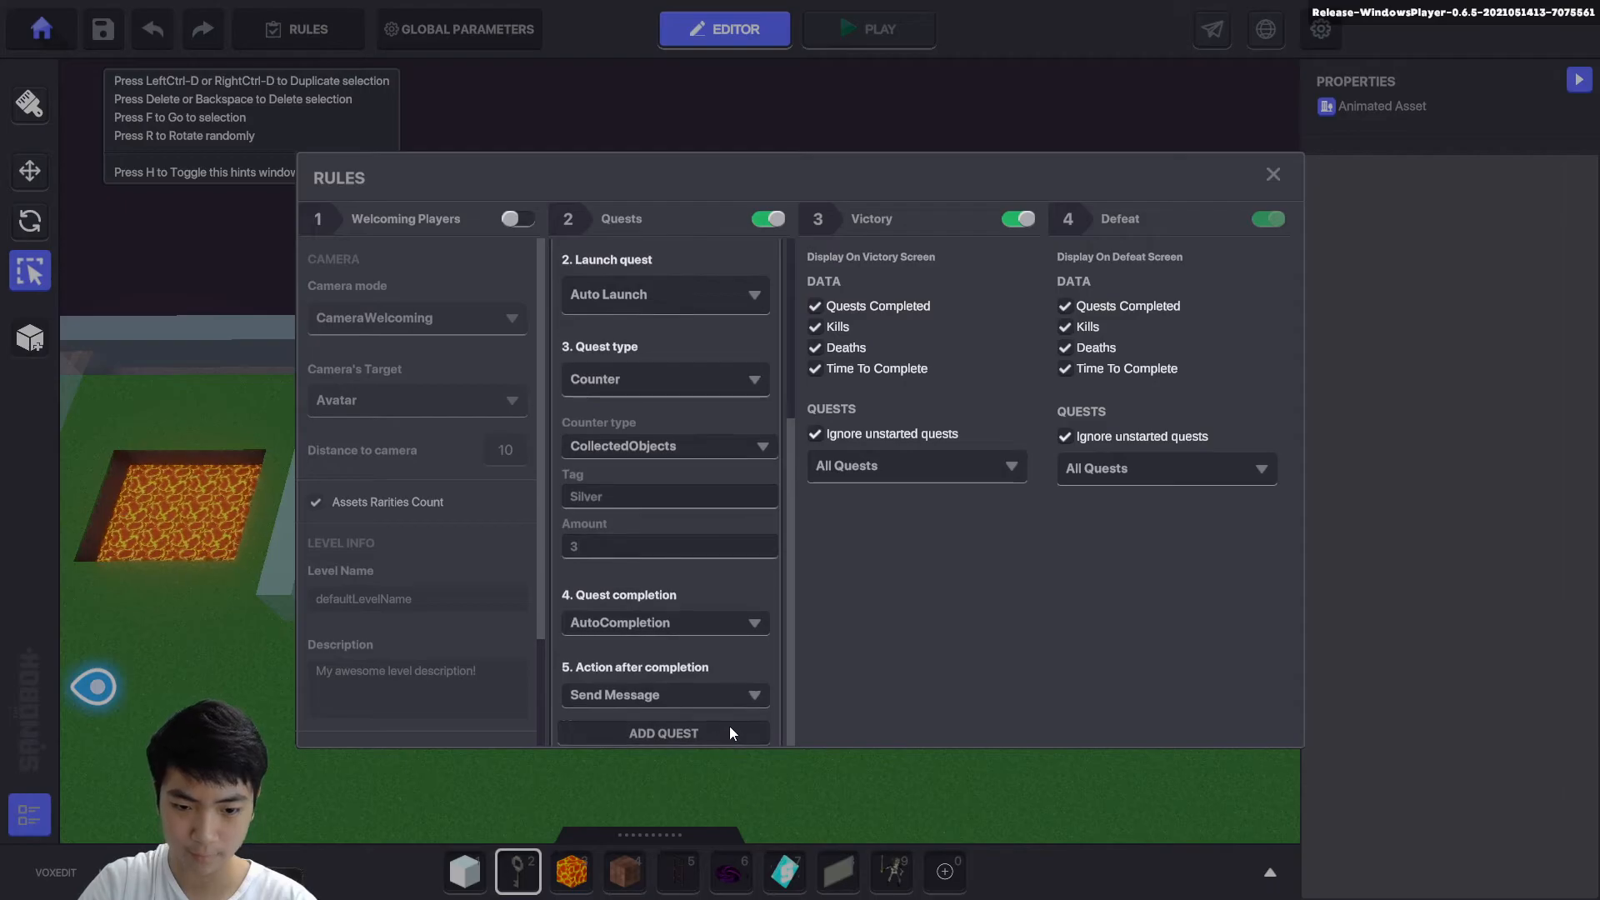
pyautogui.click(739, 697)
pyautogui.click(666, 710)
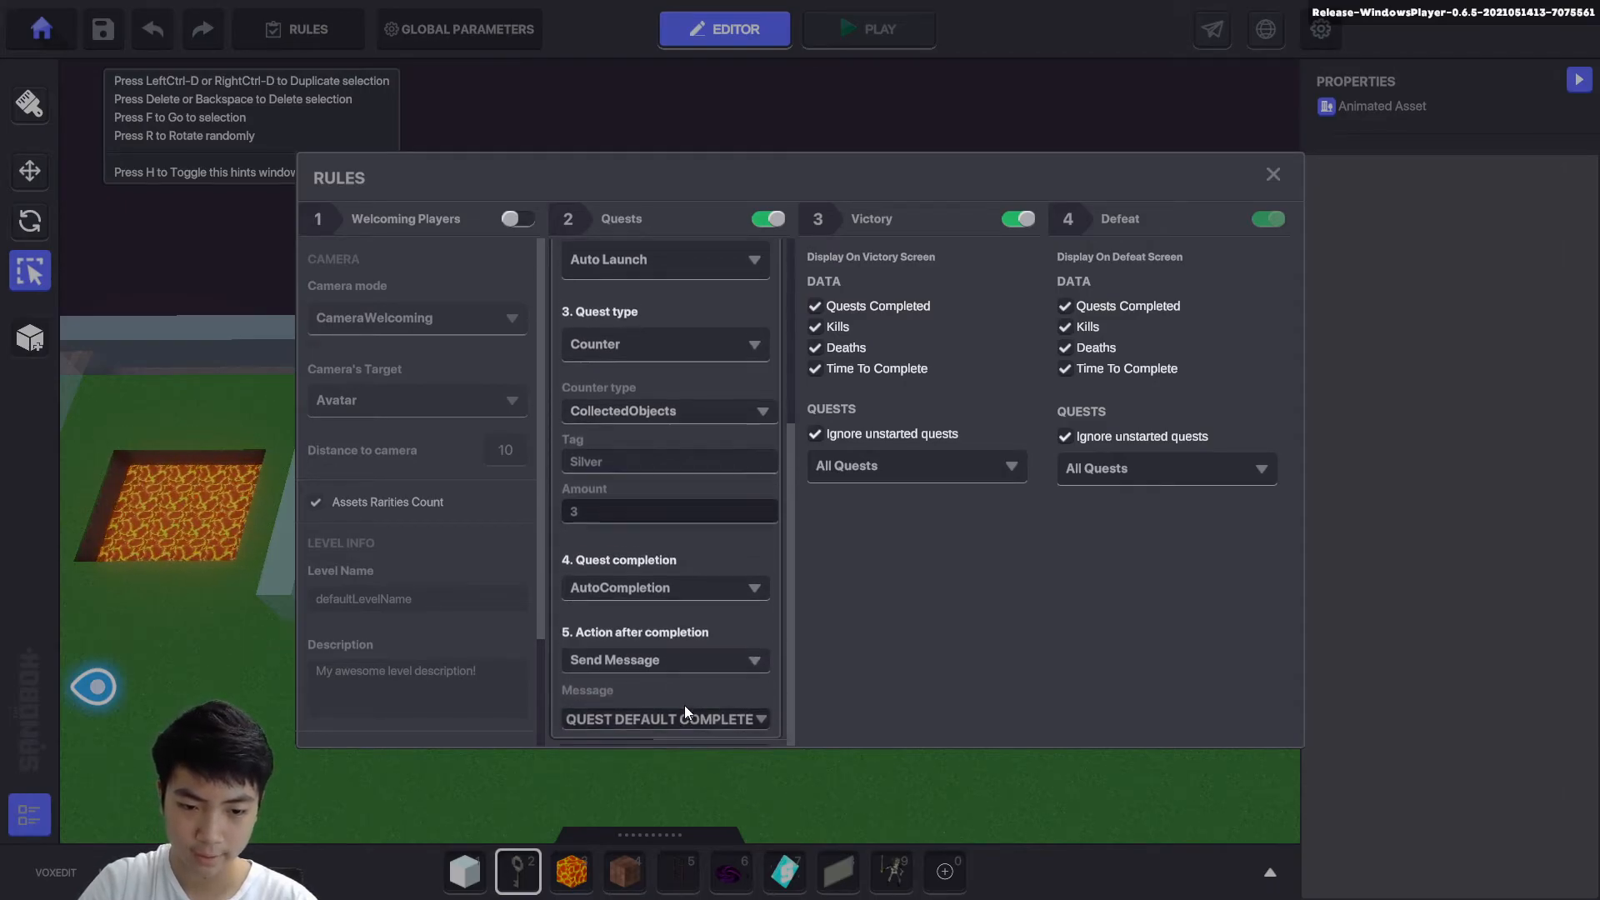
pyautogui.click(663, 730)
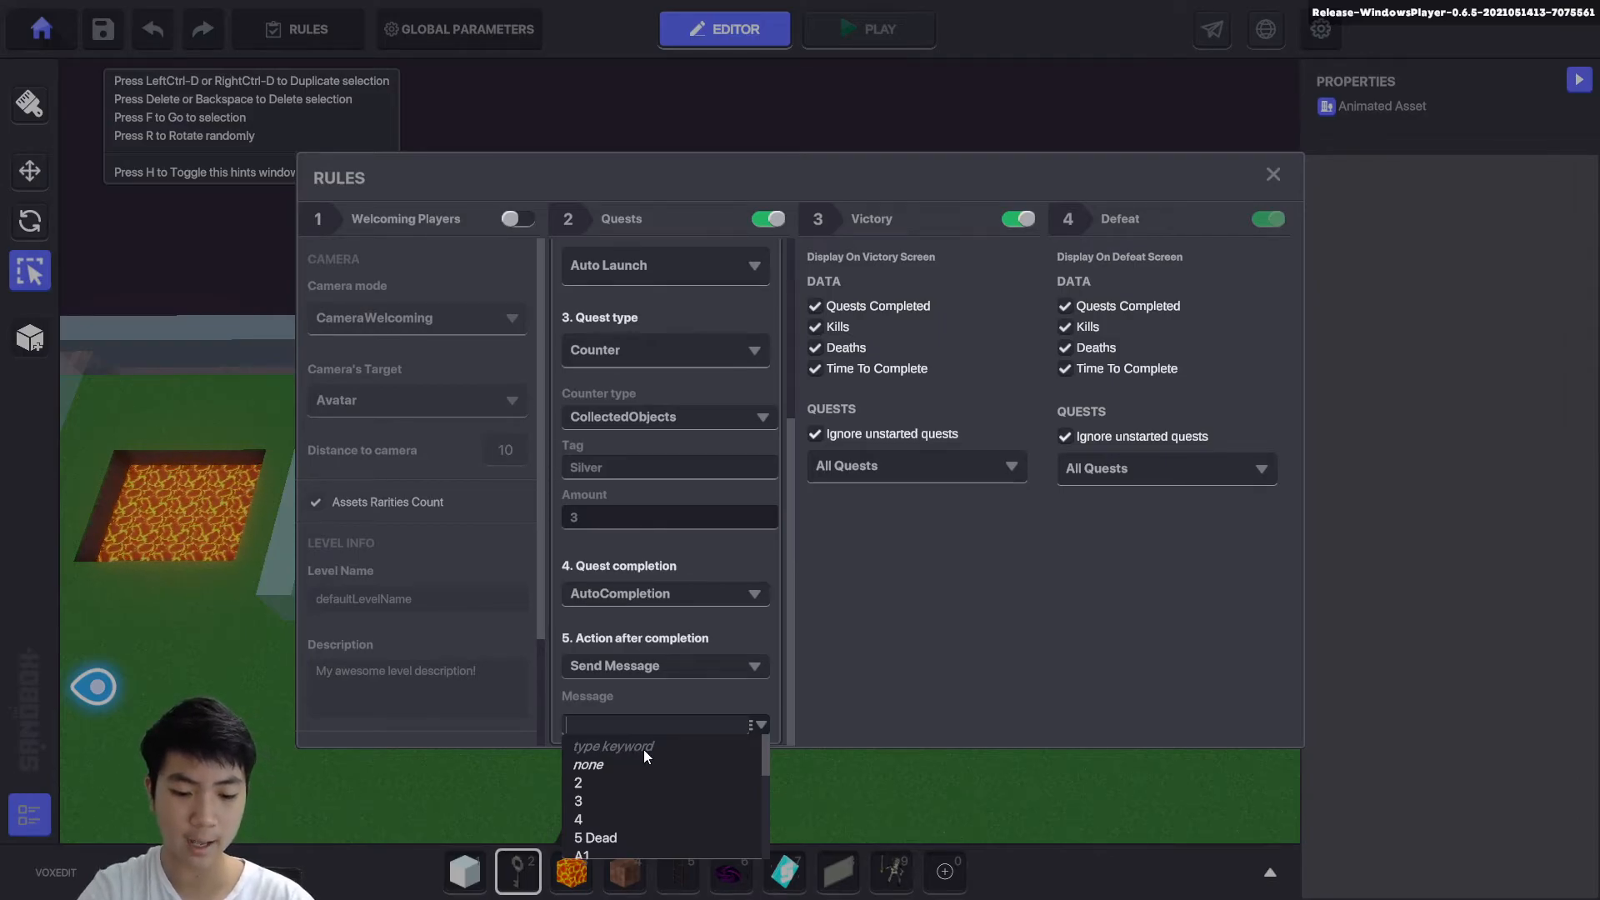
pyautogui.write('Colle')
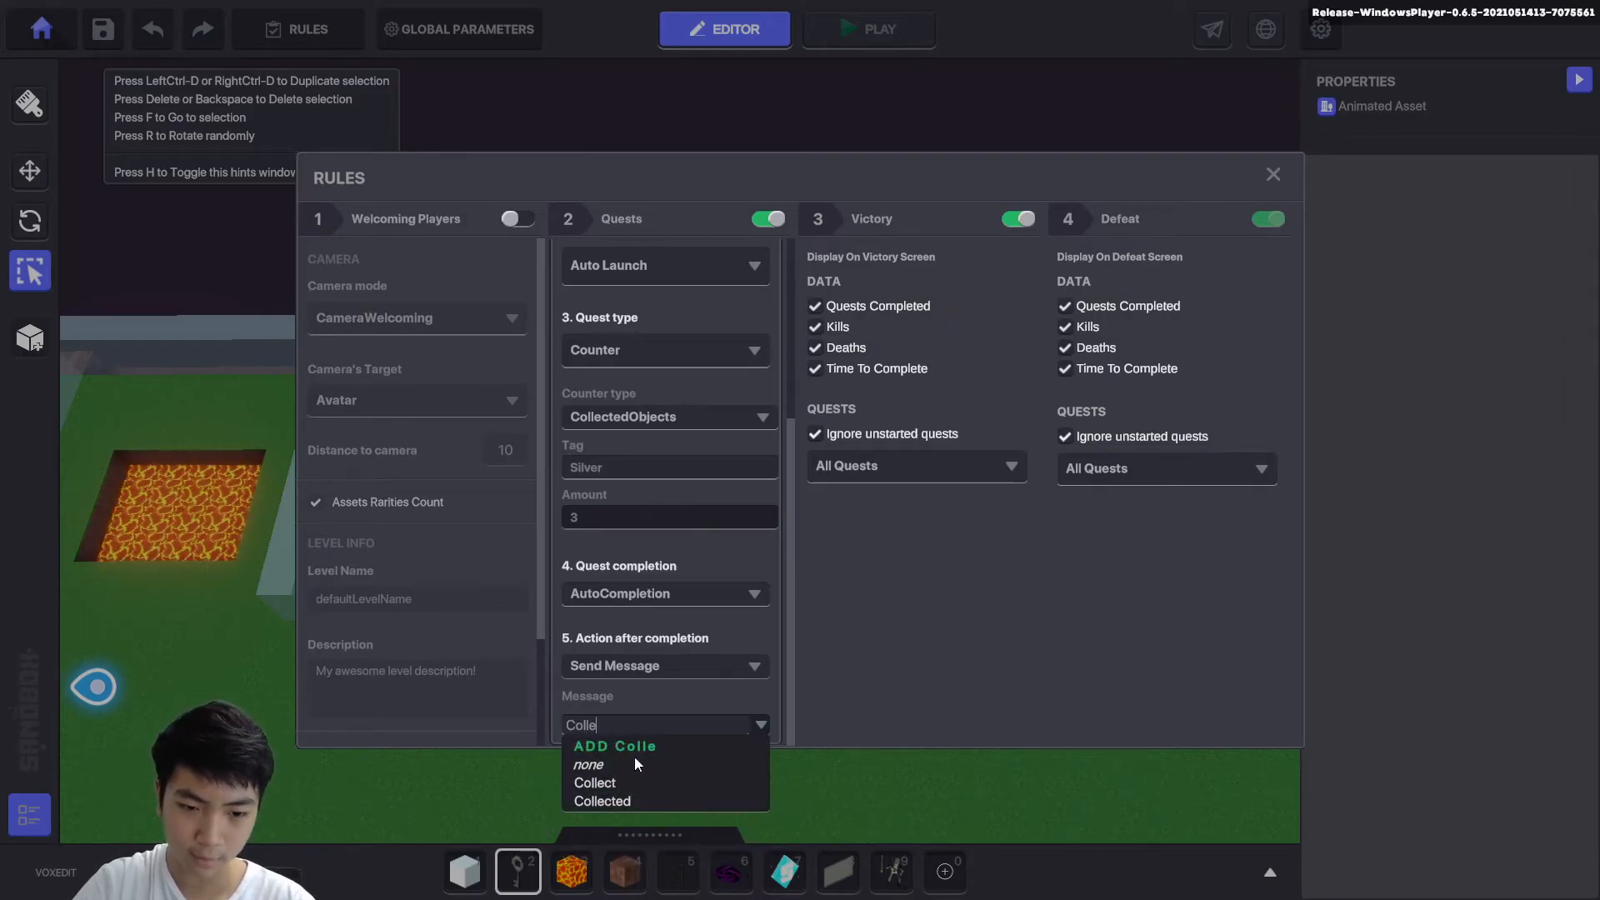
pyautogui.click(609, 782)
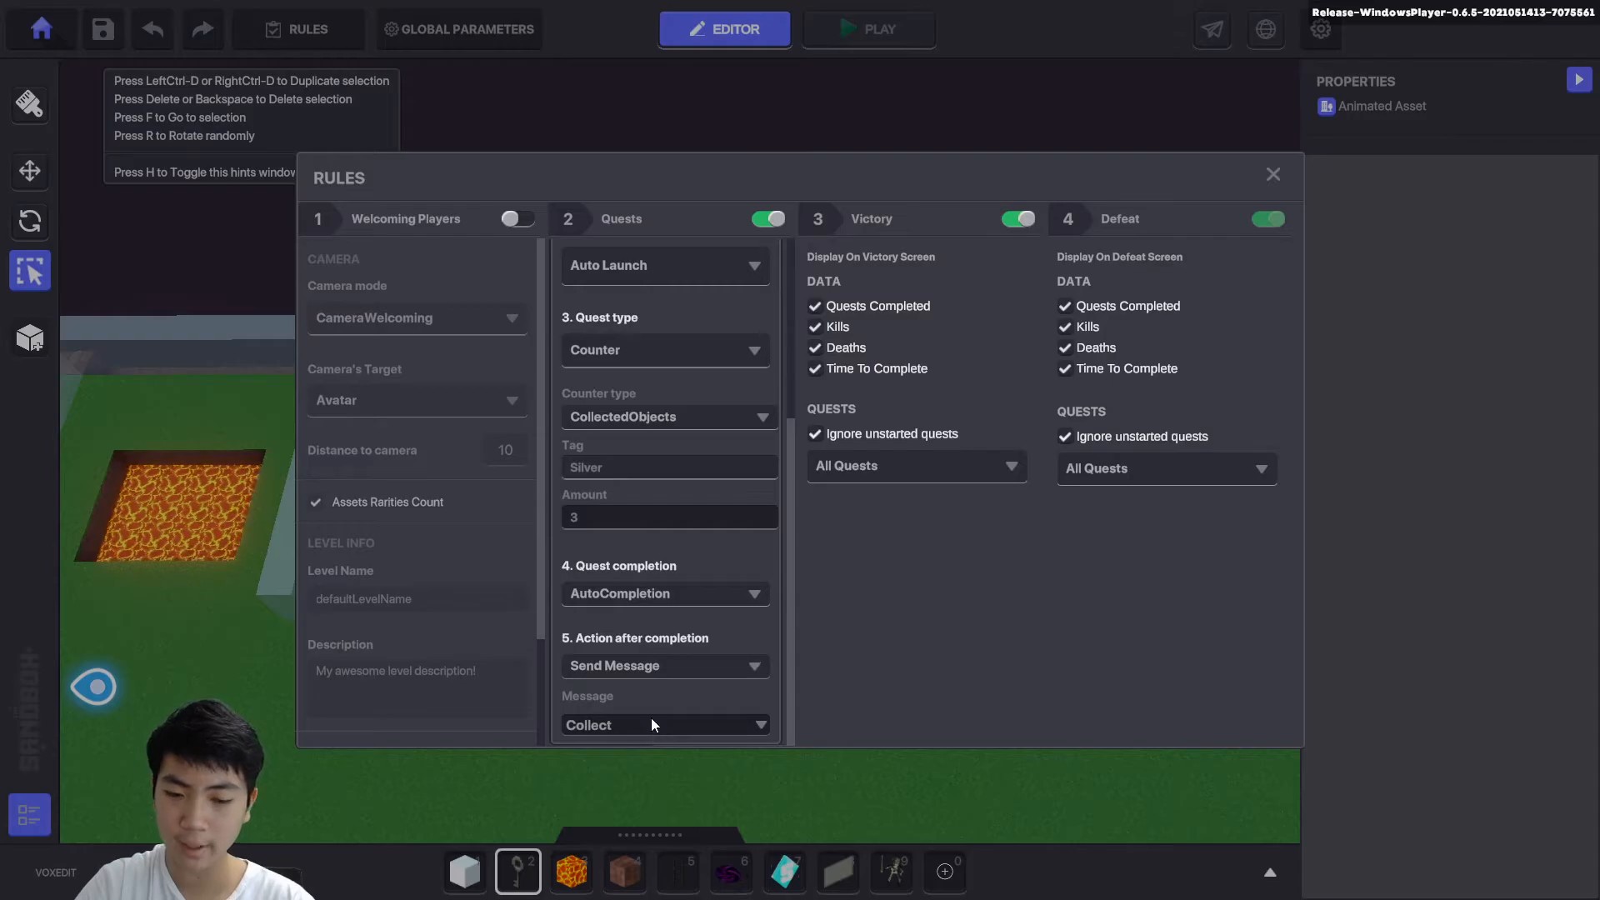
# Collapse the Collect the Keys quest, then close the rules to play-test the level.
pyautogui.scroll(-1, 656, 710)
pyautogui.scroll(3, 661, 715)
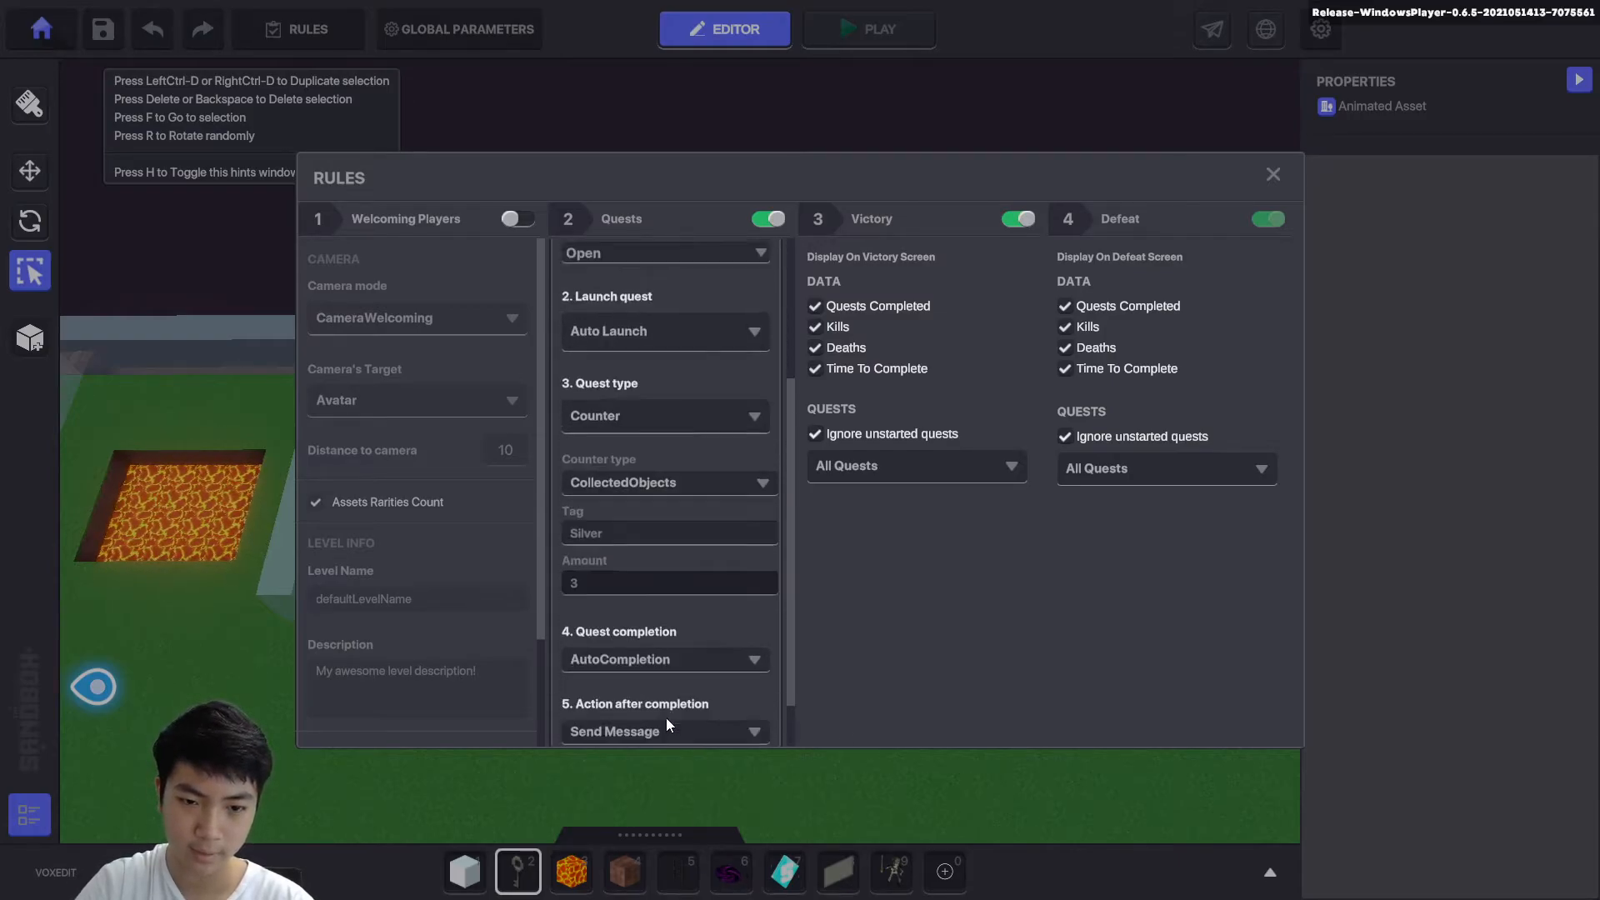
pyautogui.scroll(4, 667, 718)
pyautogui.click(570, 275)
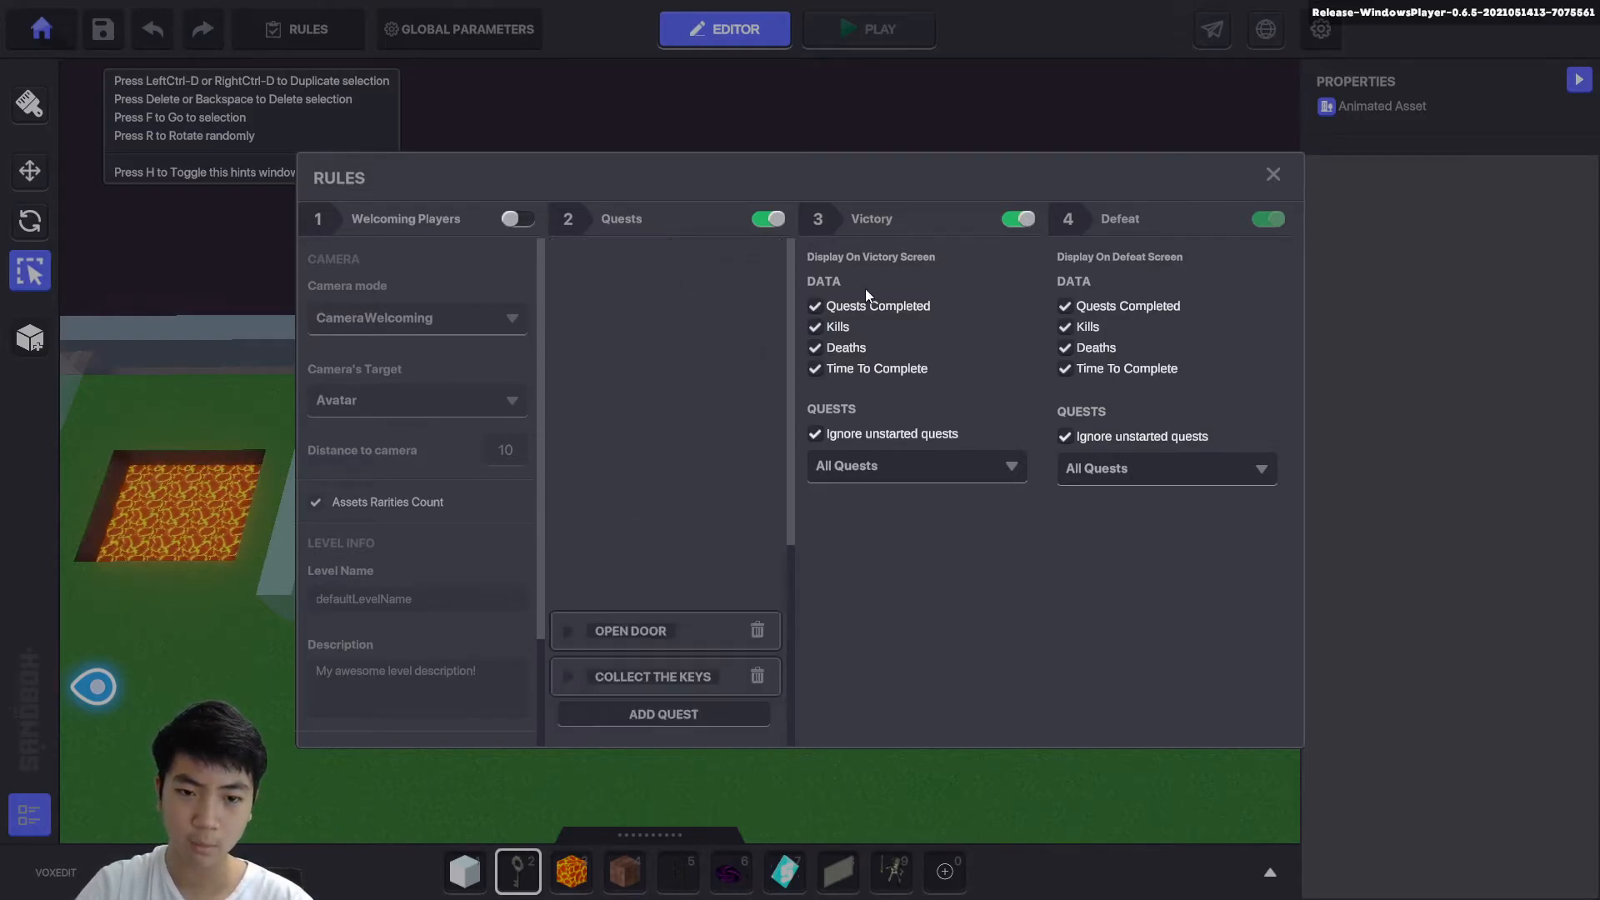
pyautogui.click(1272, 182)
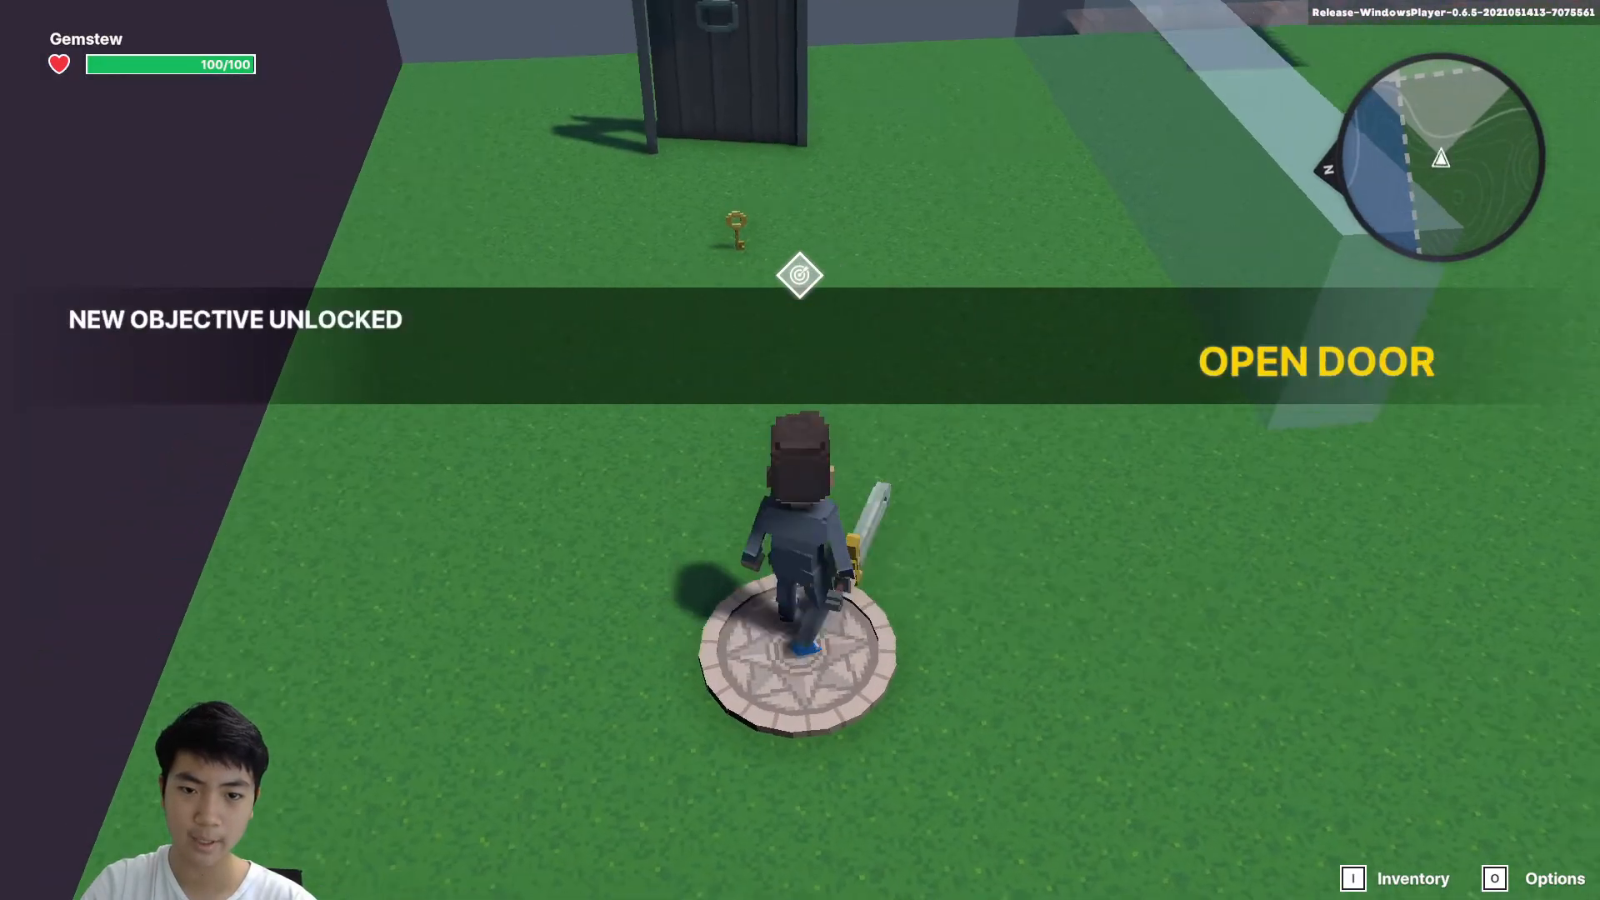
# Play-test the Open Door quest by collecting the Gold Key and opening the door.
pyautogui.press('w')
pyautogui.press('s')
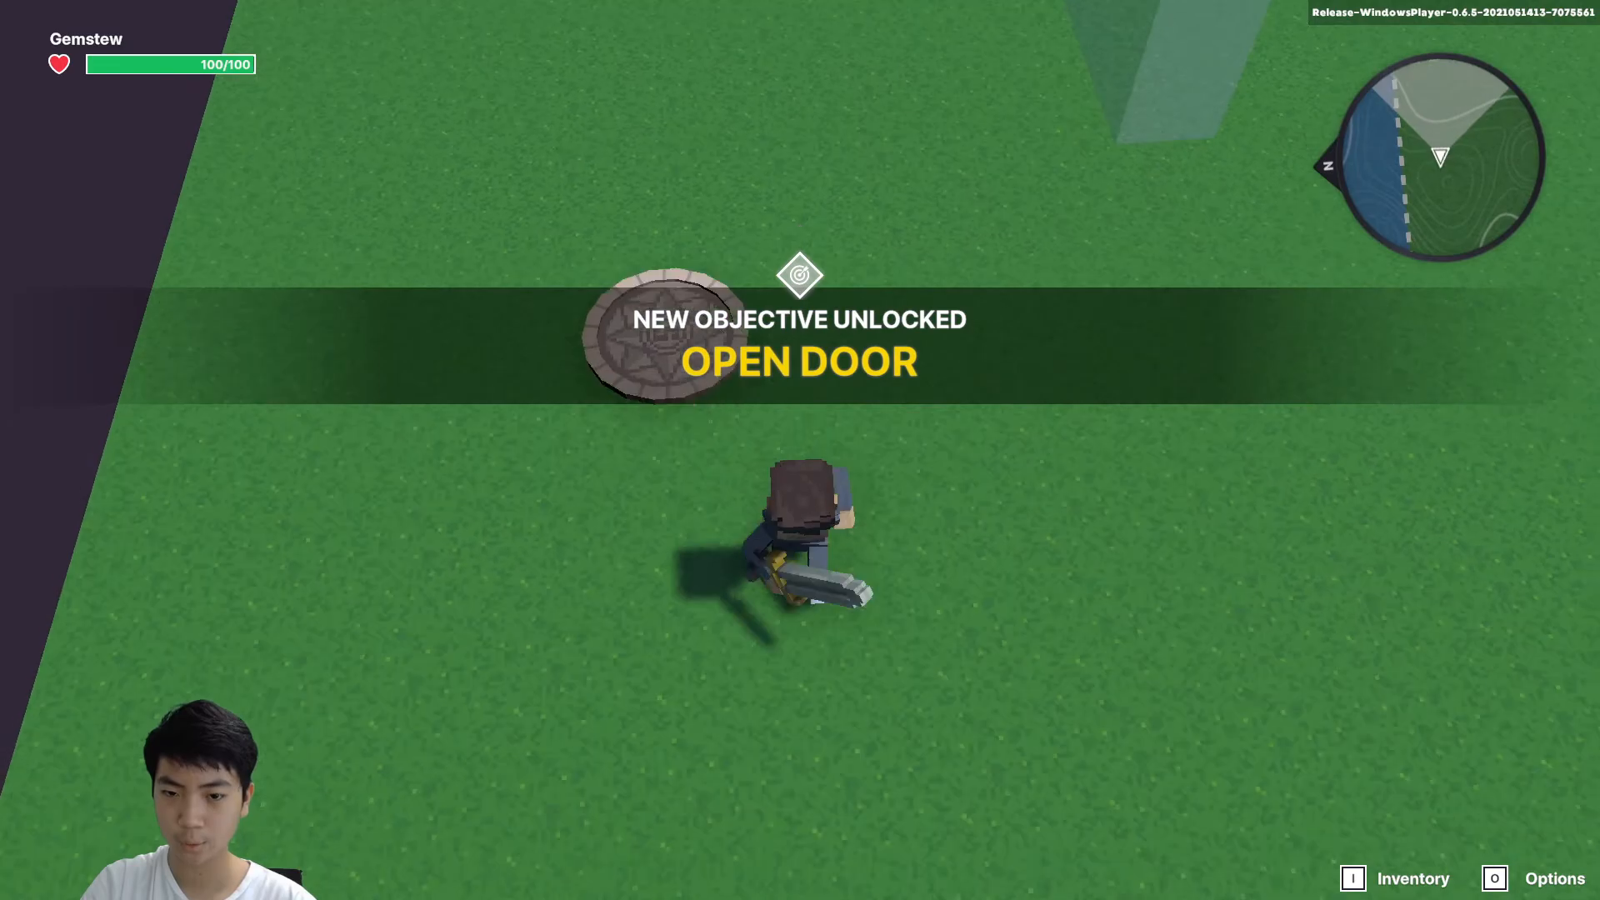
pyautogui.press('d')
pyautogui.press('w')
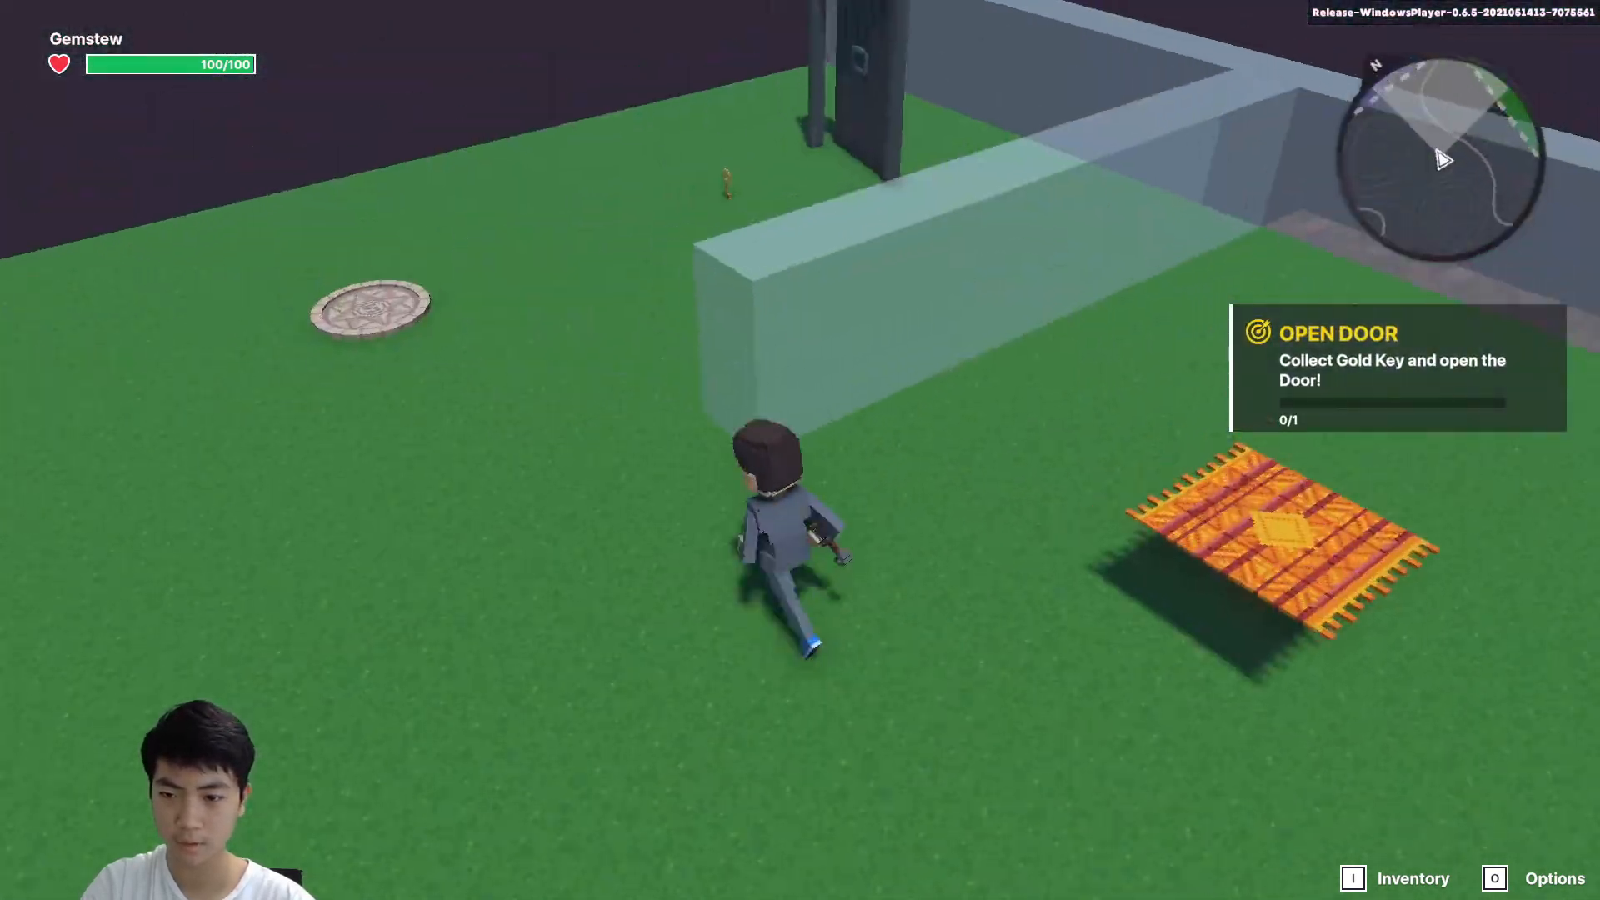
pyautogui.press('a')
pyautogui.press('d')
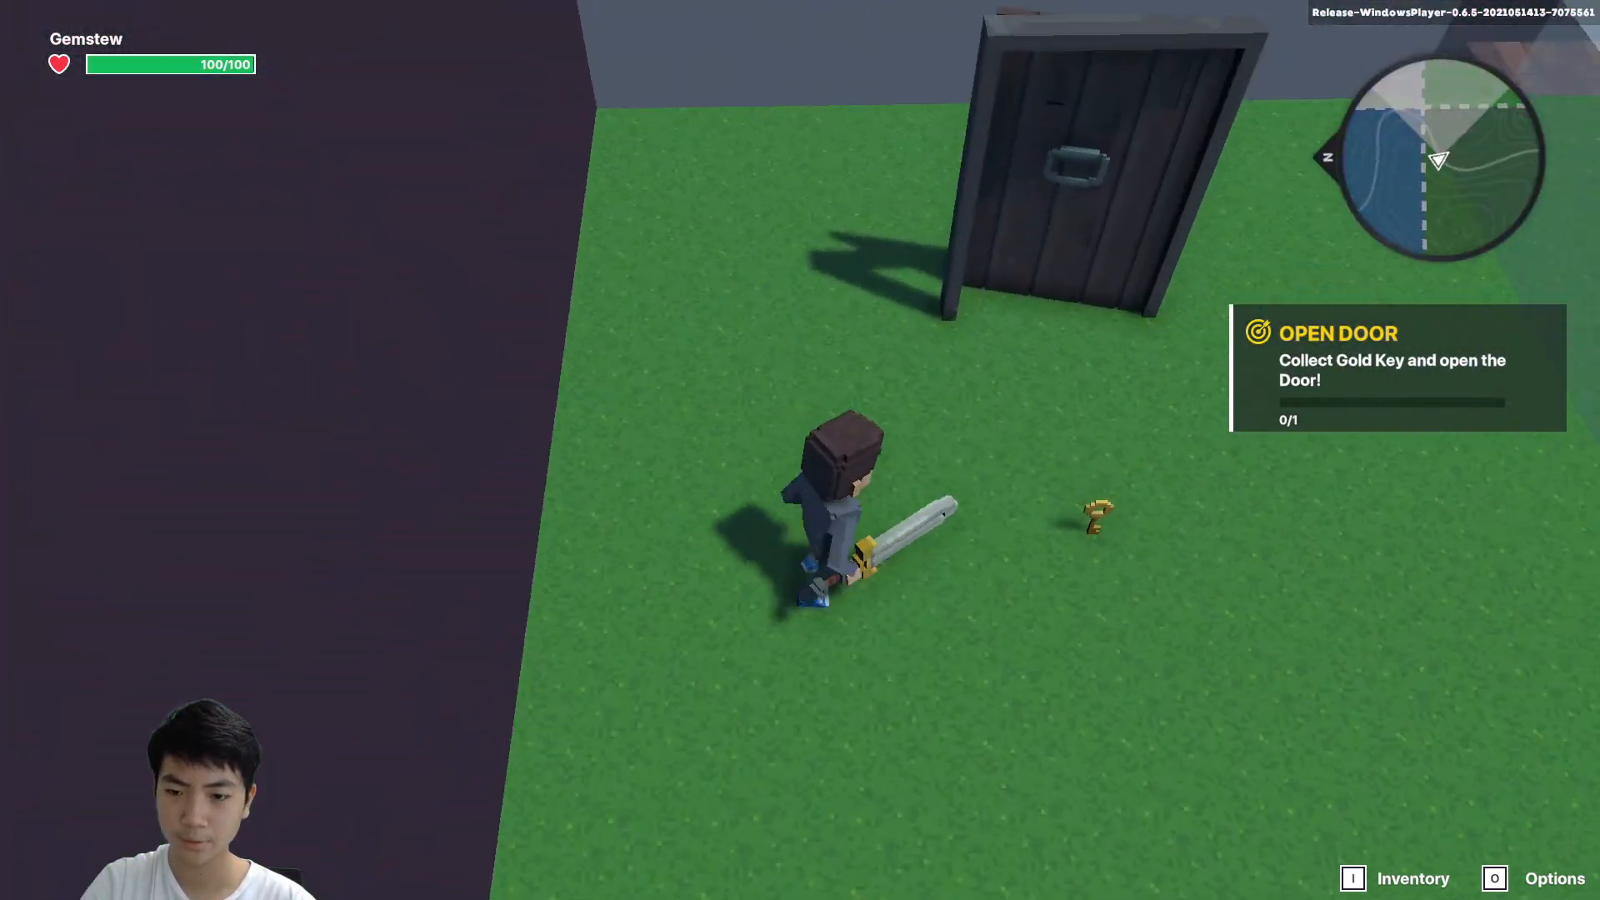
pyautogui.press('d')
pyautogui.press('w')
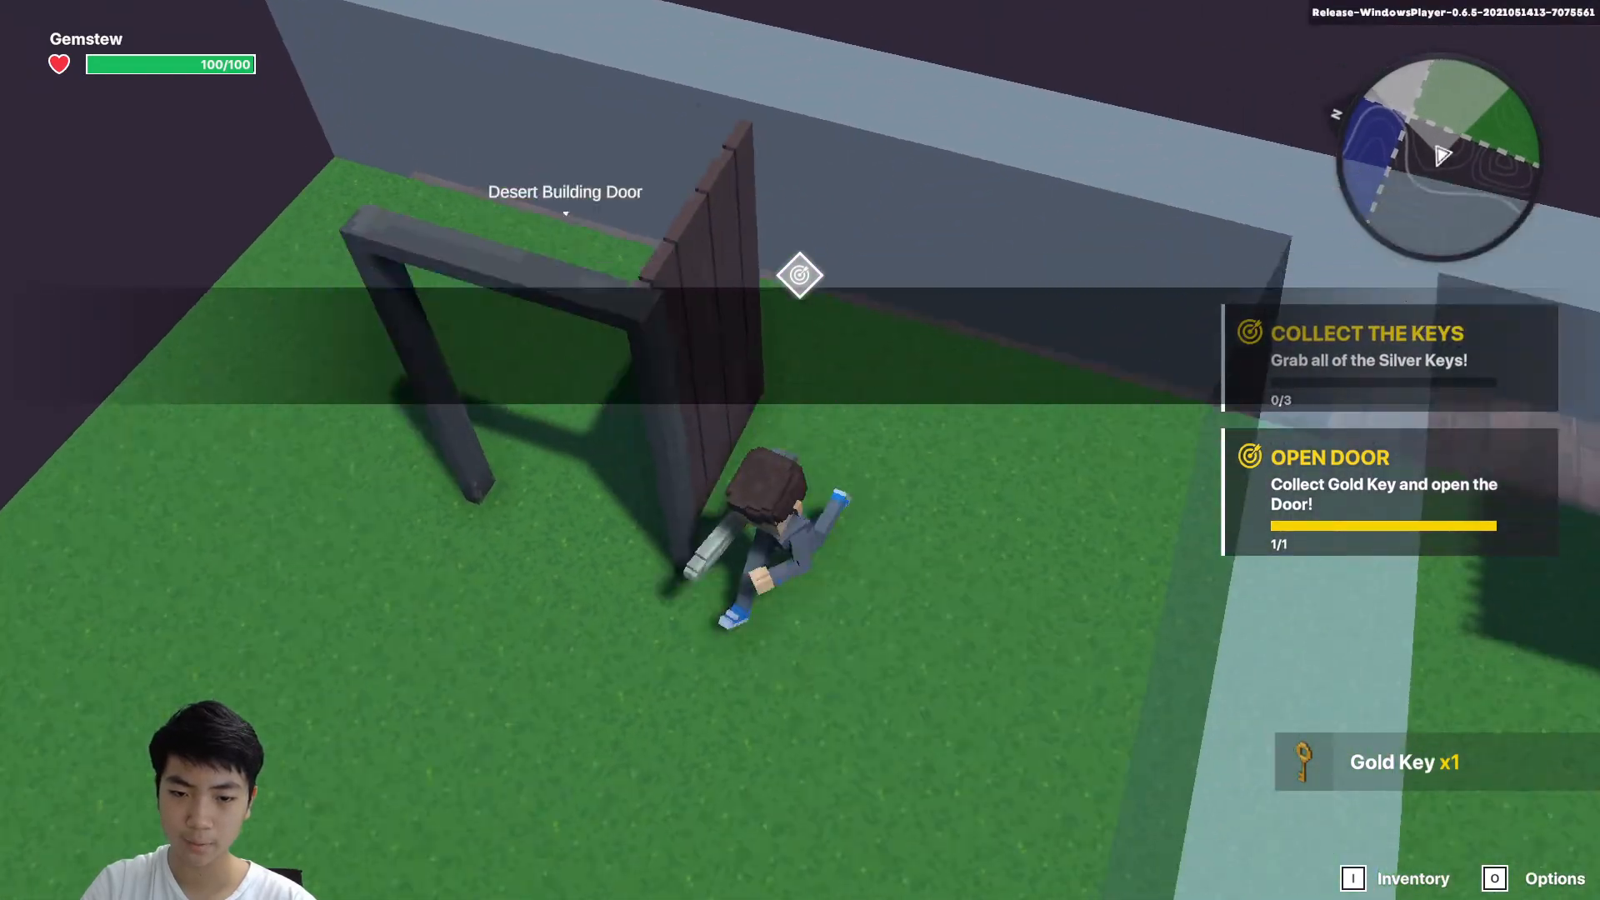
# Run the avatar past the flying carpet, leap across the lava pit and continue towards the brick pillars.
pyautogui.press('w')
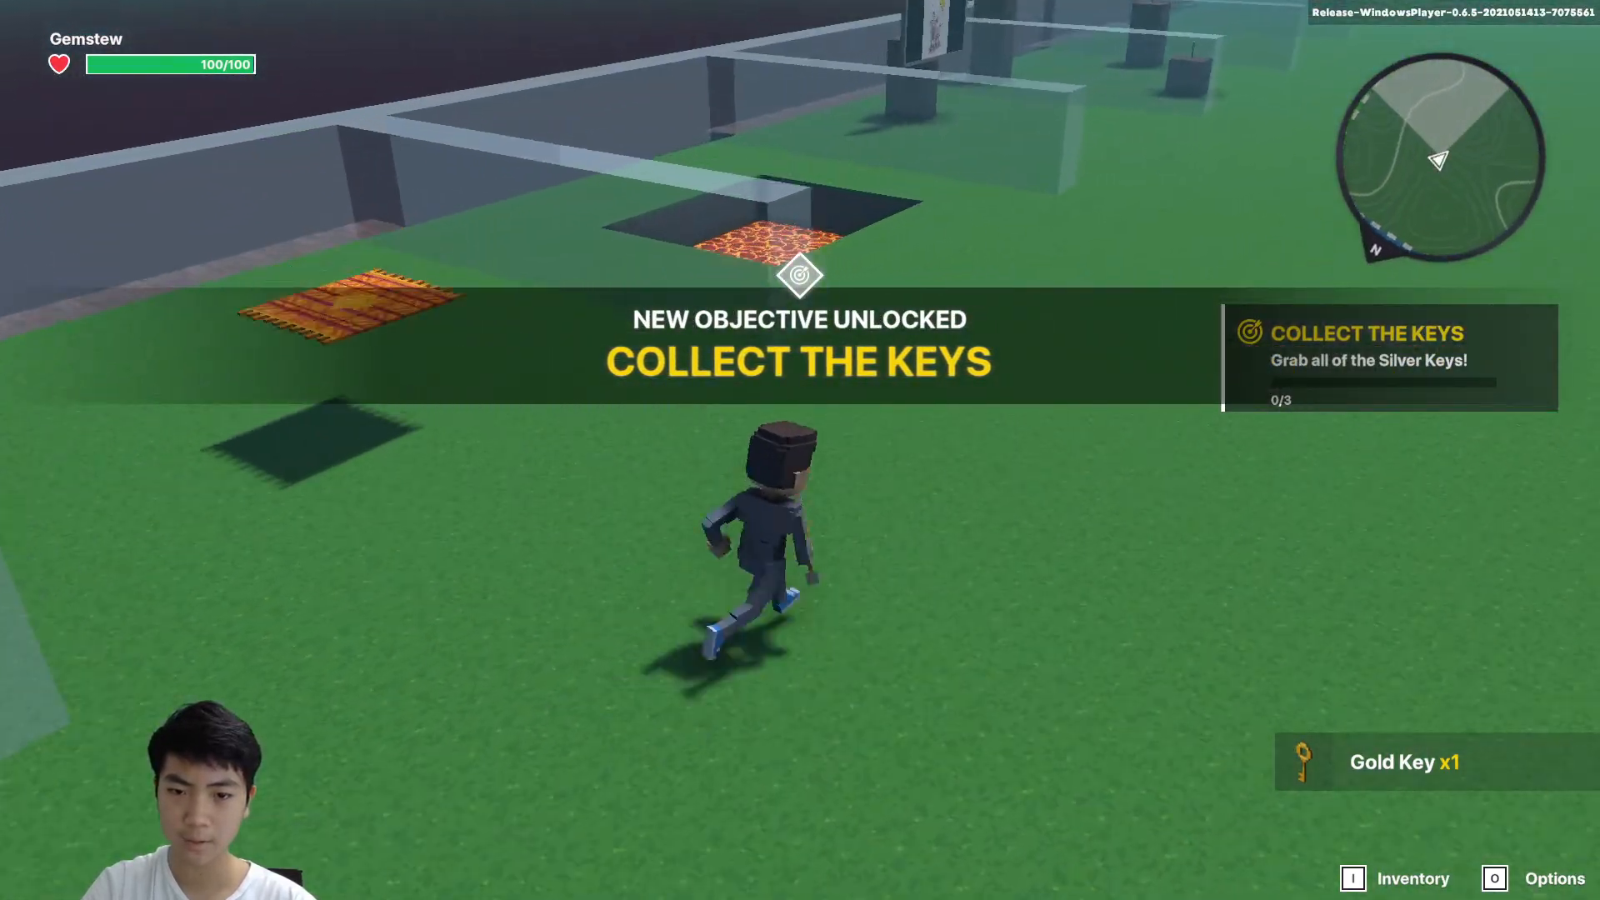
pyautogui.press('w')
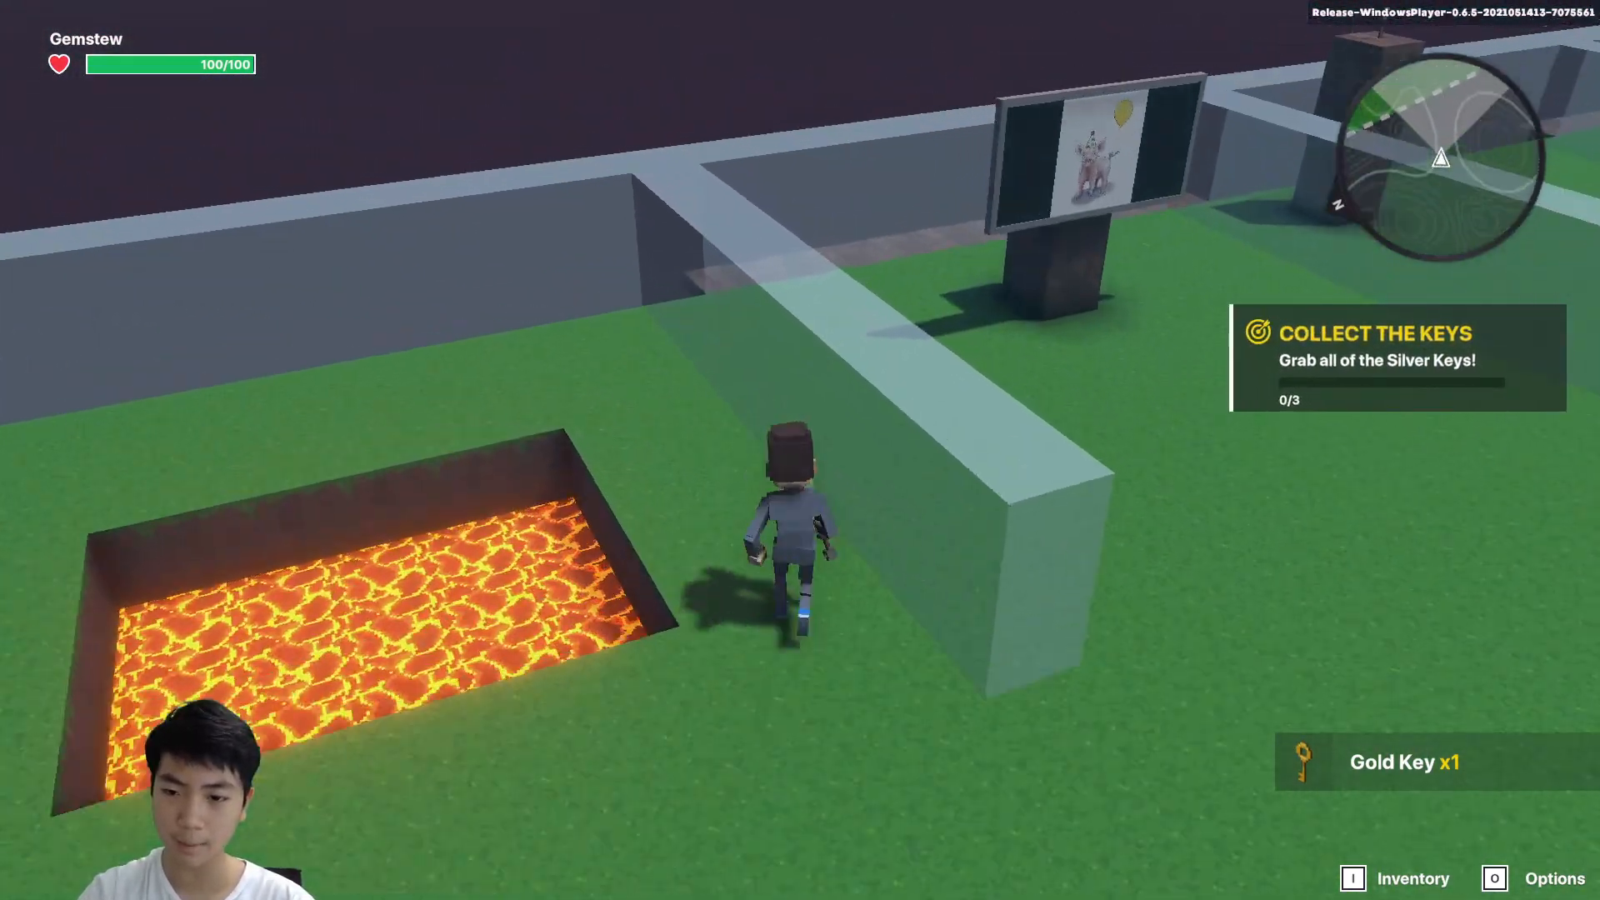
pyautogui.press('w')
pyautogui.press('a')
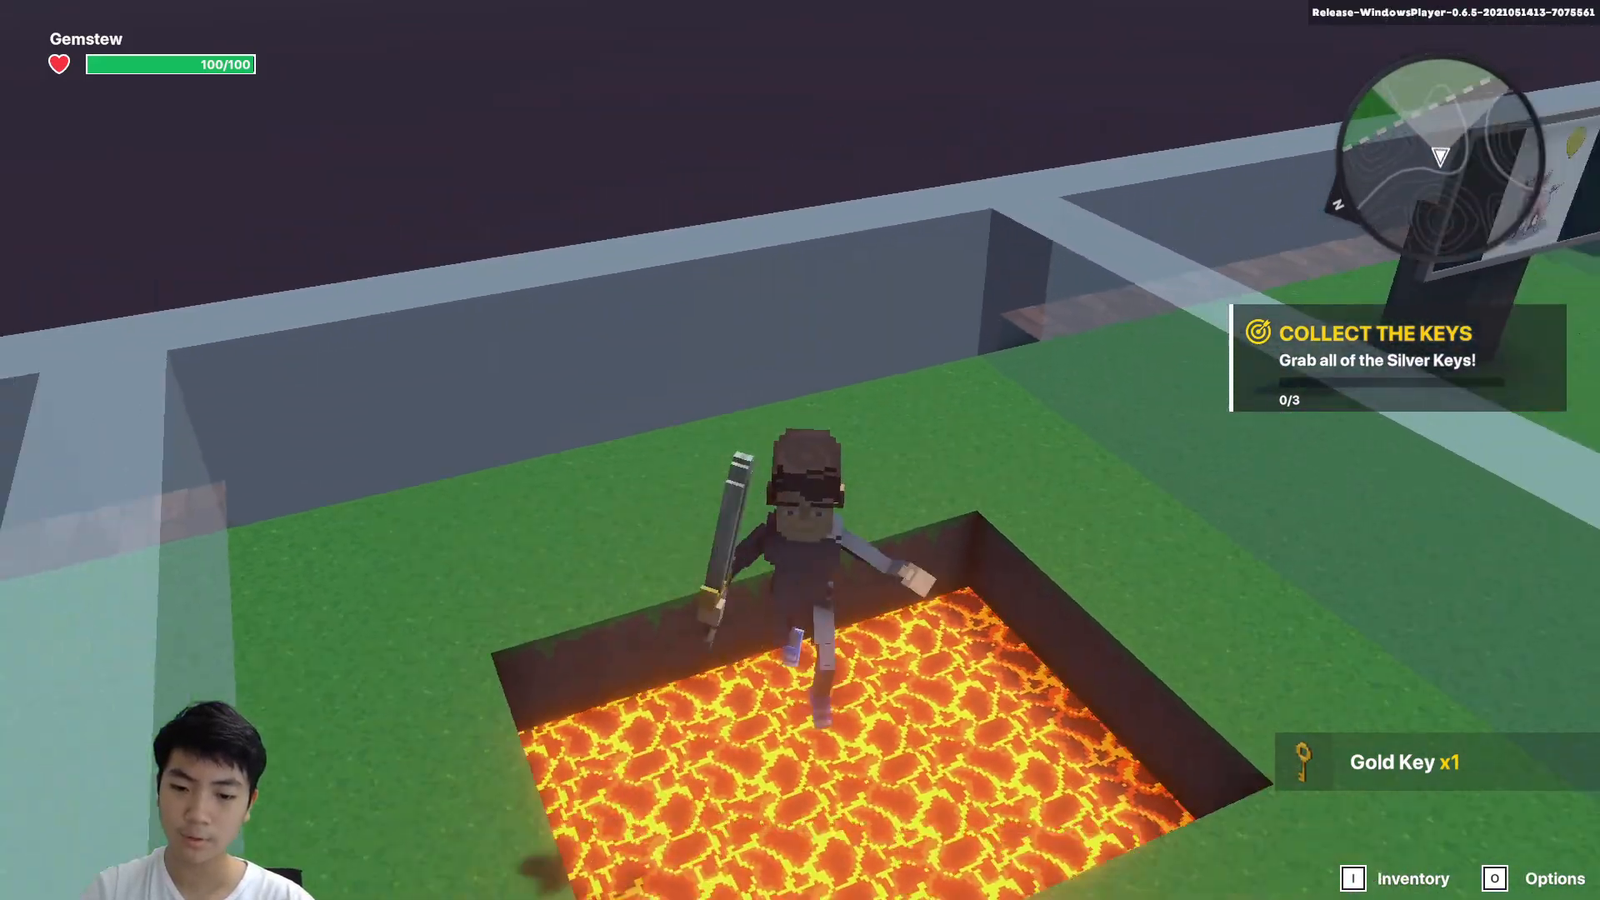
pyautogui.press('w')
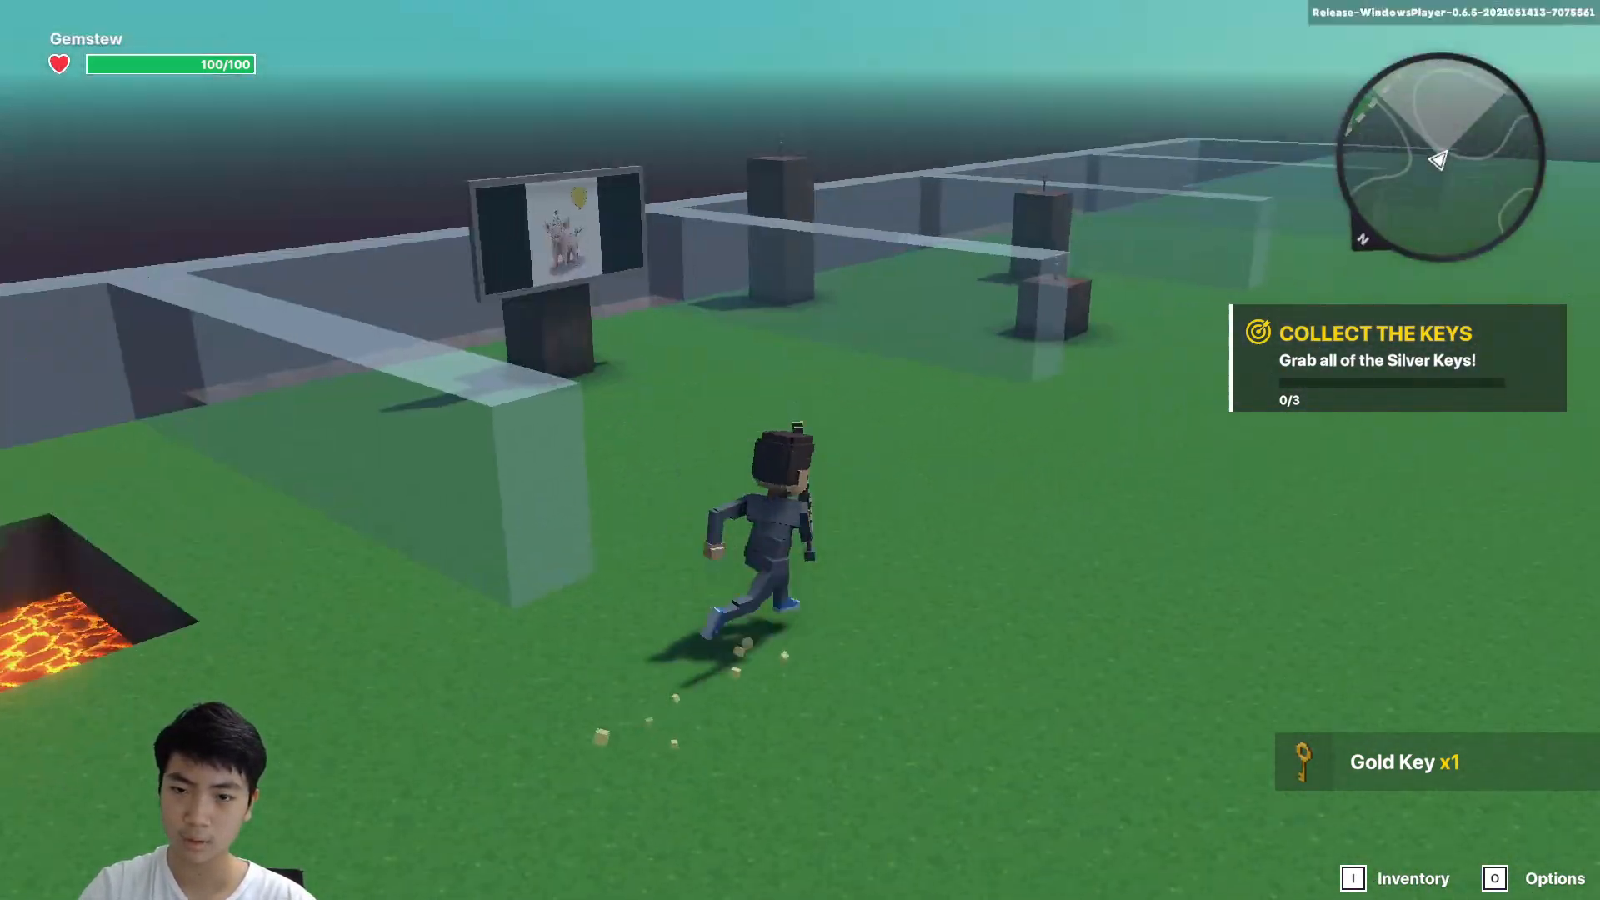
# Play-test the key bay by jumping onto the two shorter brick pillars and collecting their Silver Keys.
pyautogui.press('w')
pyautogui.press('space')
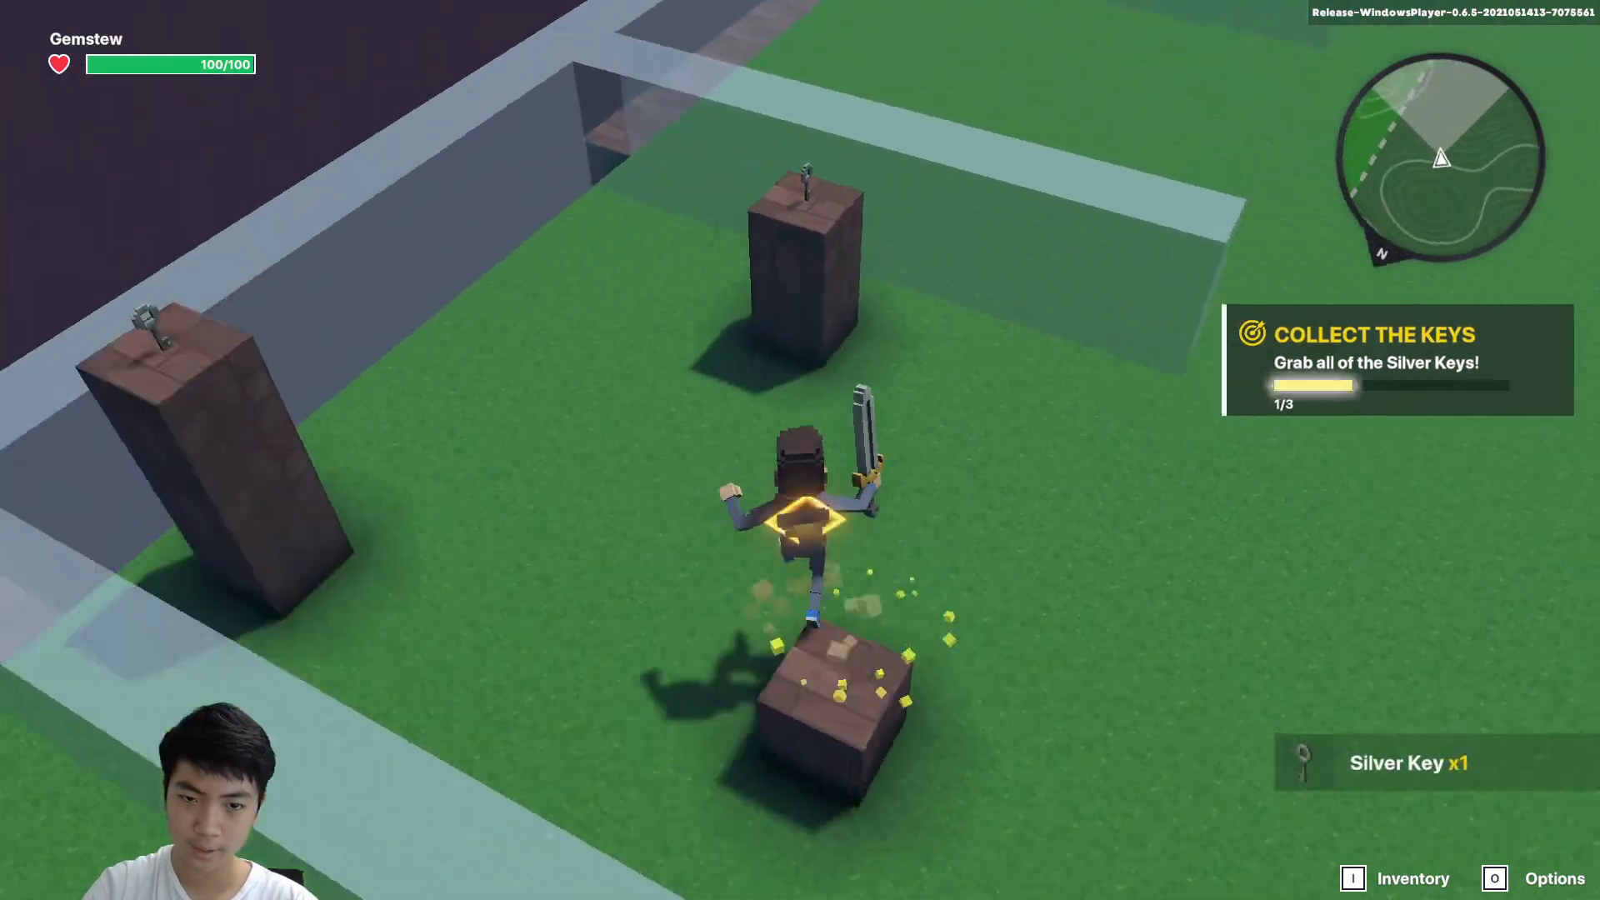
pyautogui.press('w')
pyautogui.press('space')
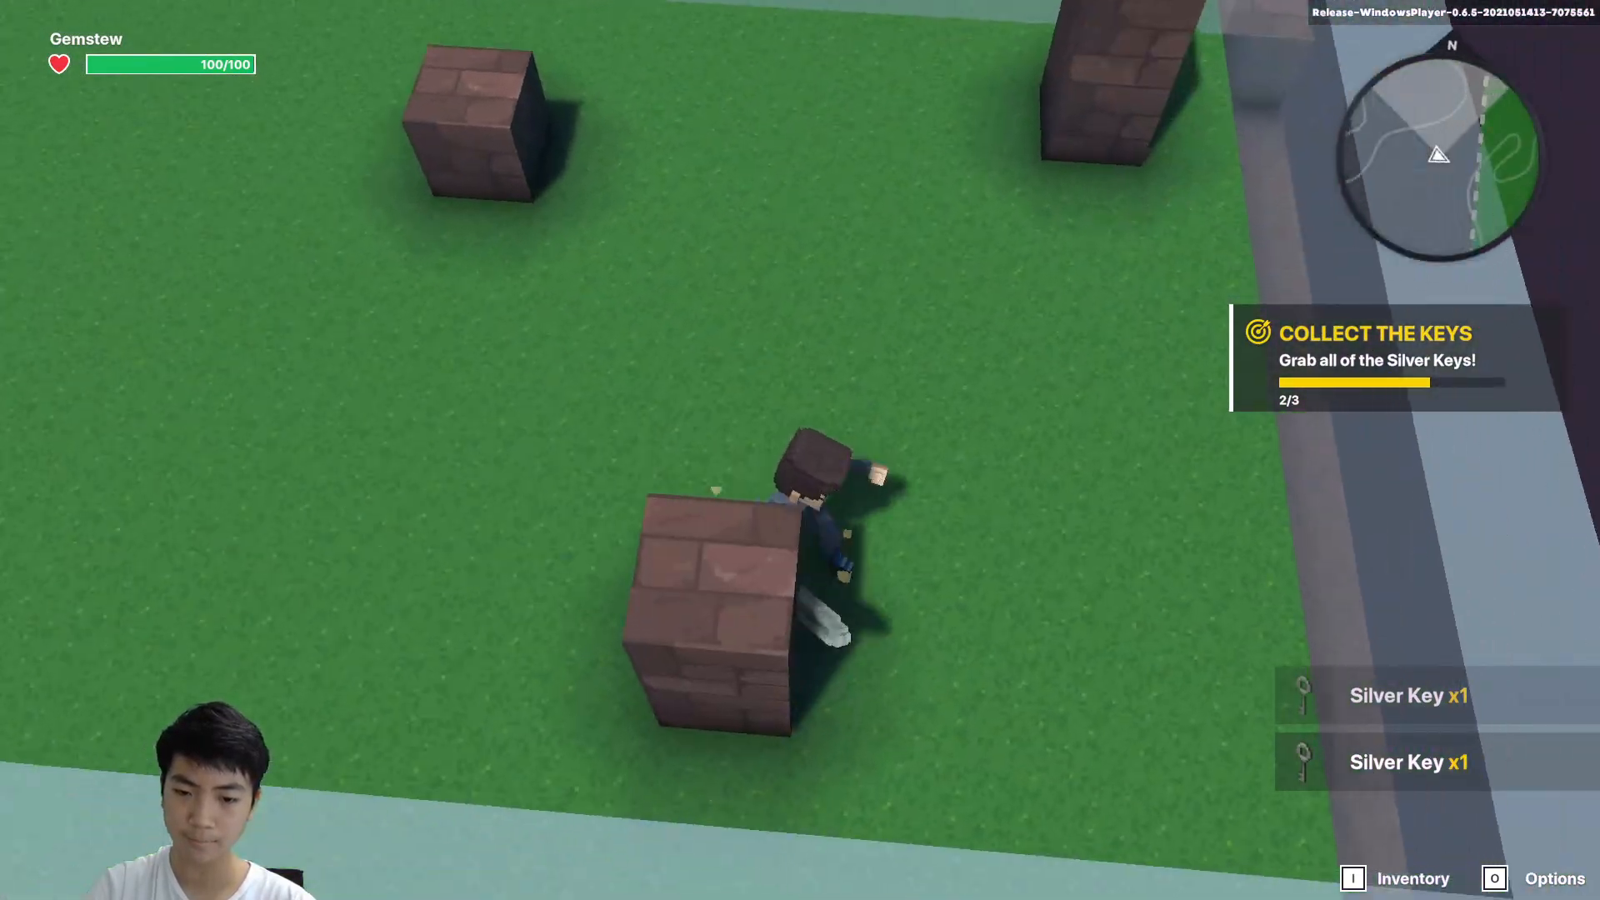
# Try to jump the avatar back onto the middle-height brick pillar to reach the last Silver Key.
pyautogui.press('w')
pyautogui.press('space')
pyautogui.press('s')
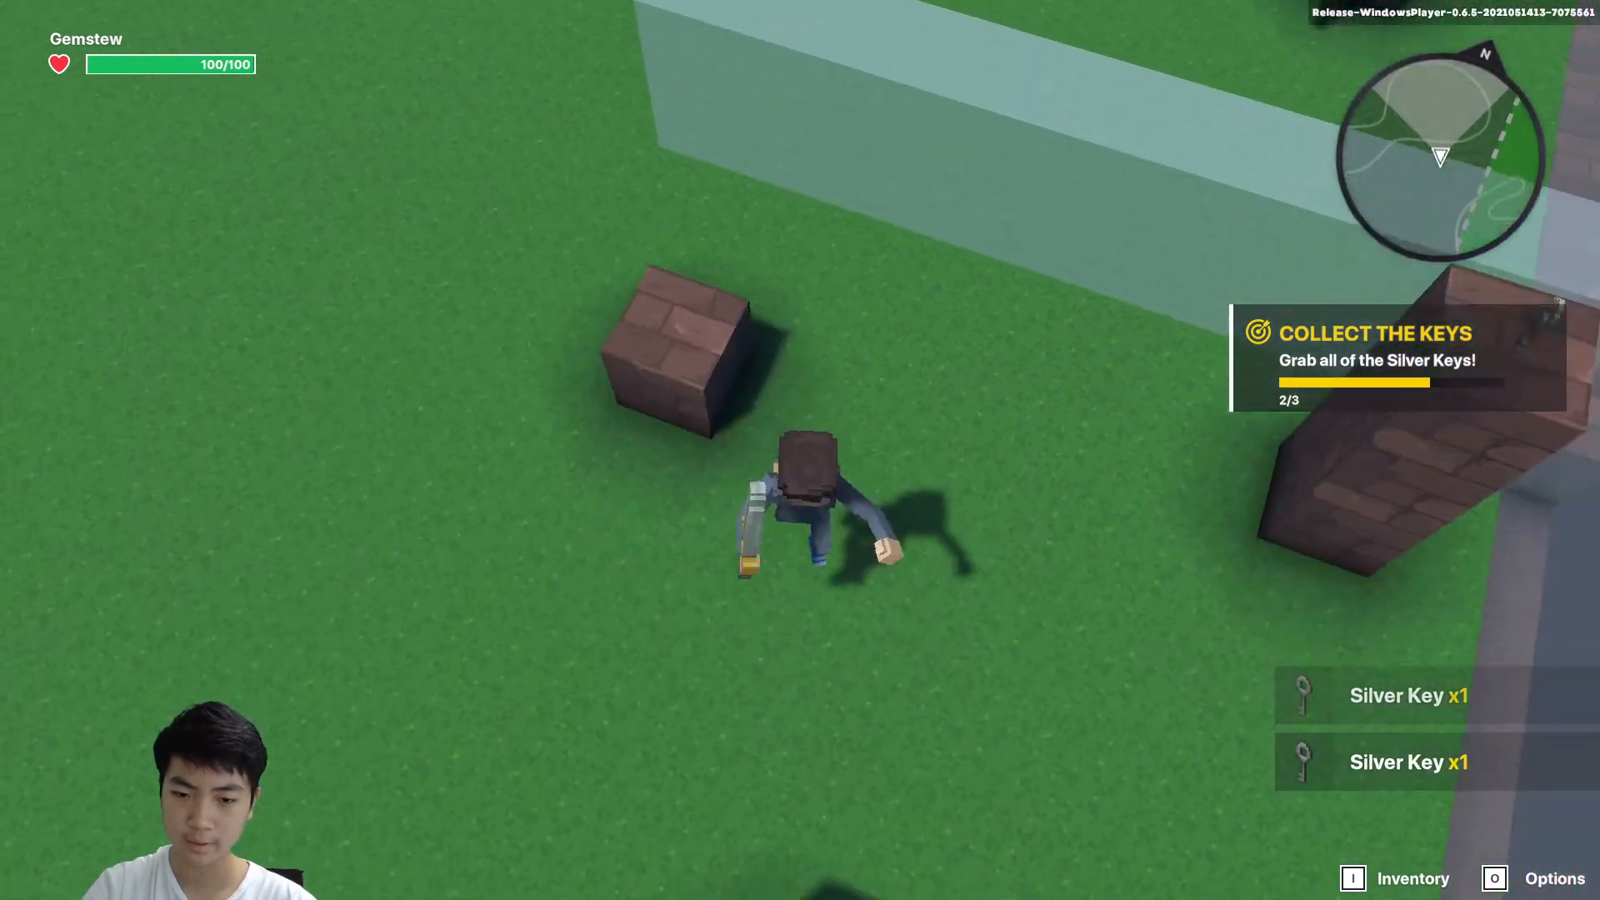
pyautogui.press('space')
pyautogui.press('w')
pyautogui.press('space')
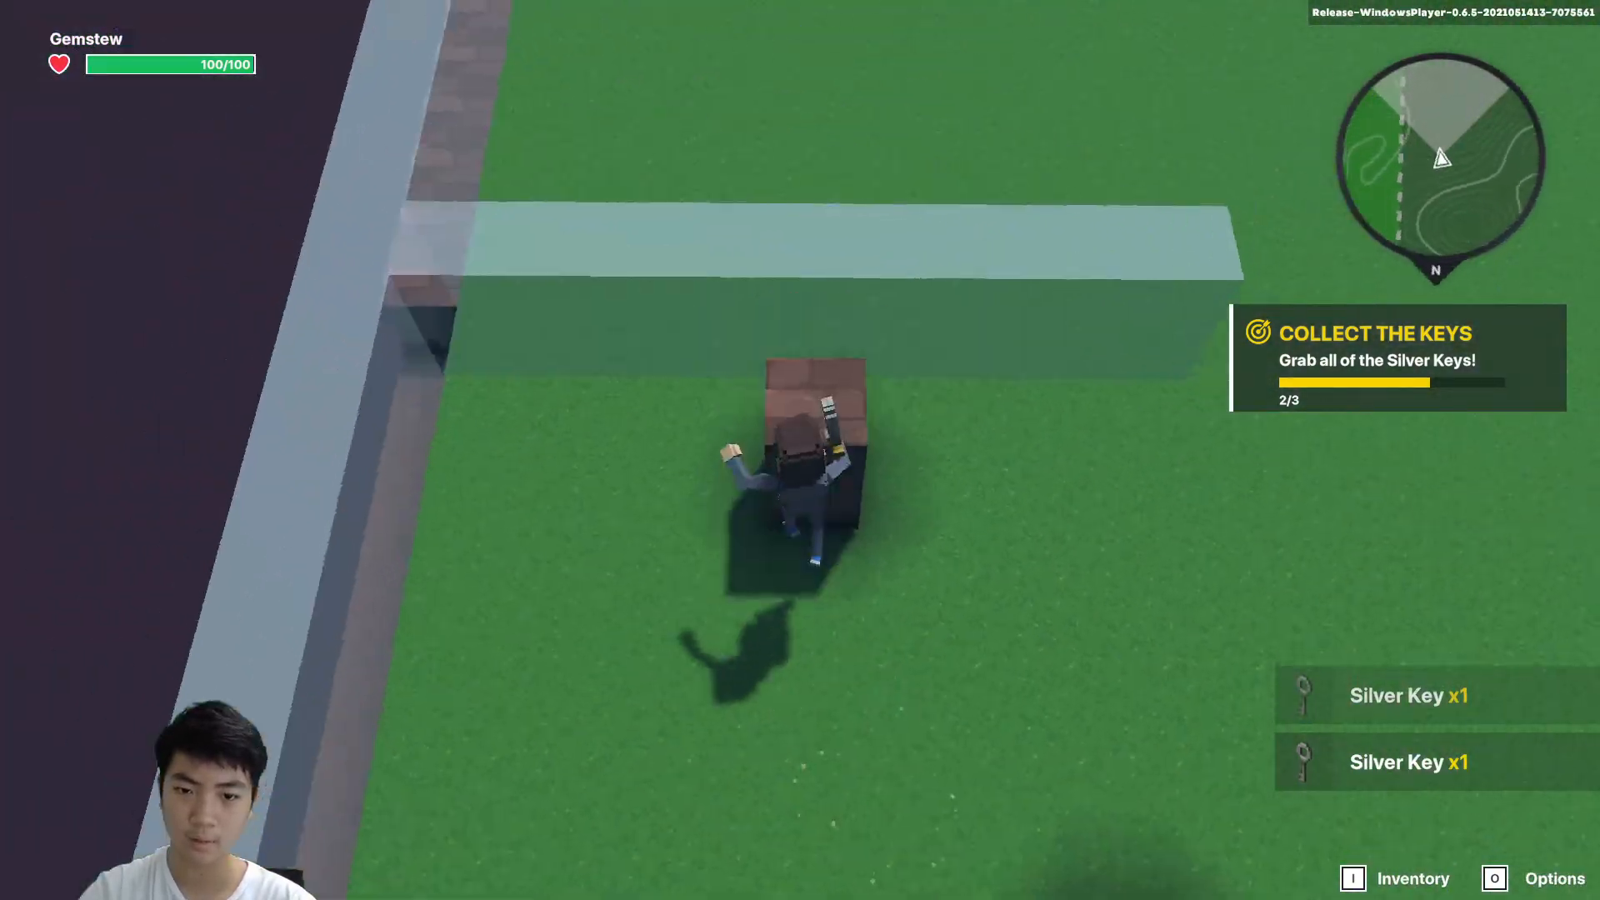
pyautogui.press('w')
pyautogui.press('space')
pyautogui.press('space')
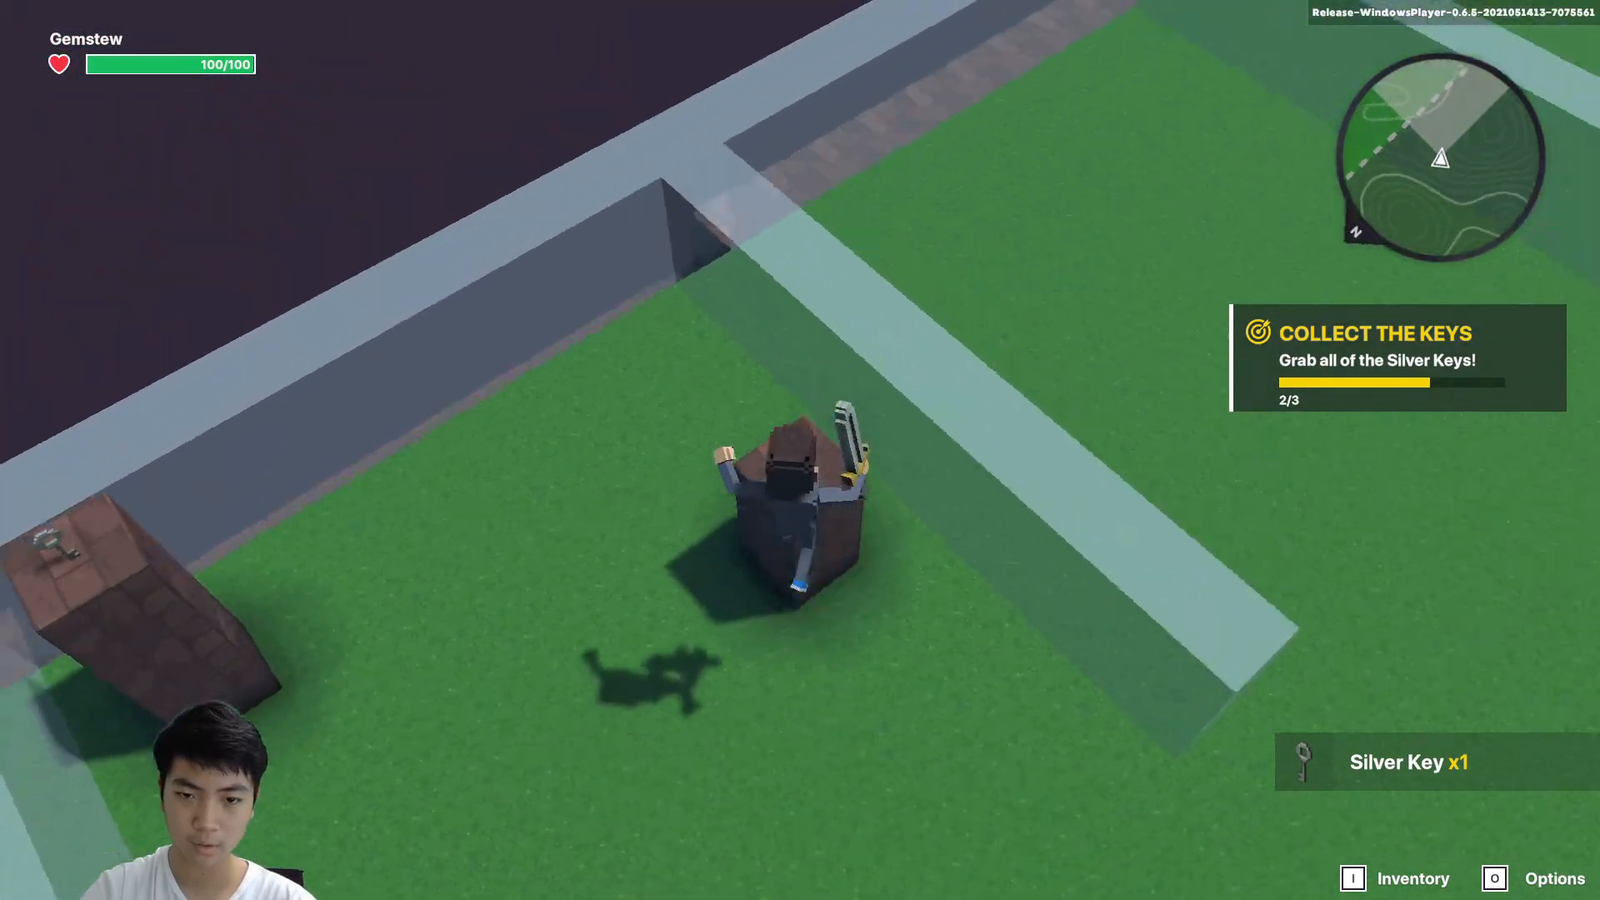
# Climb the middle-height pillar, leap to the tallest one to collect the last Silver Key, and return to editing the level.
pyautogui.press('w')
pyautogui.press('space')
pyautogui.press('w')
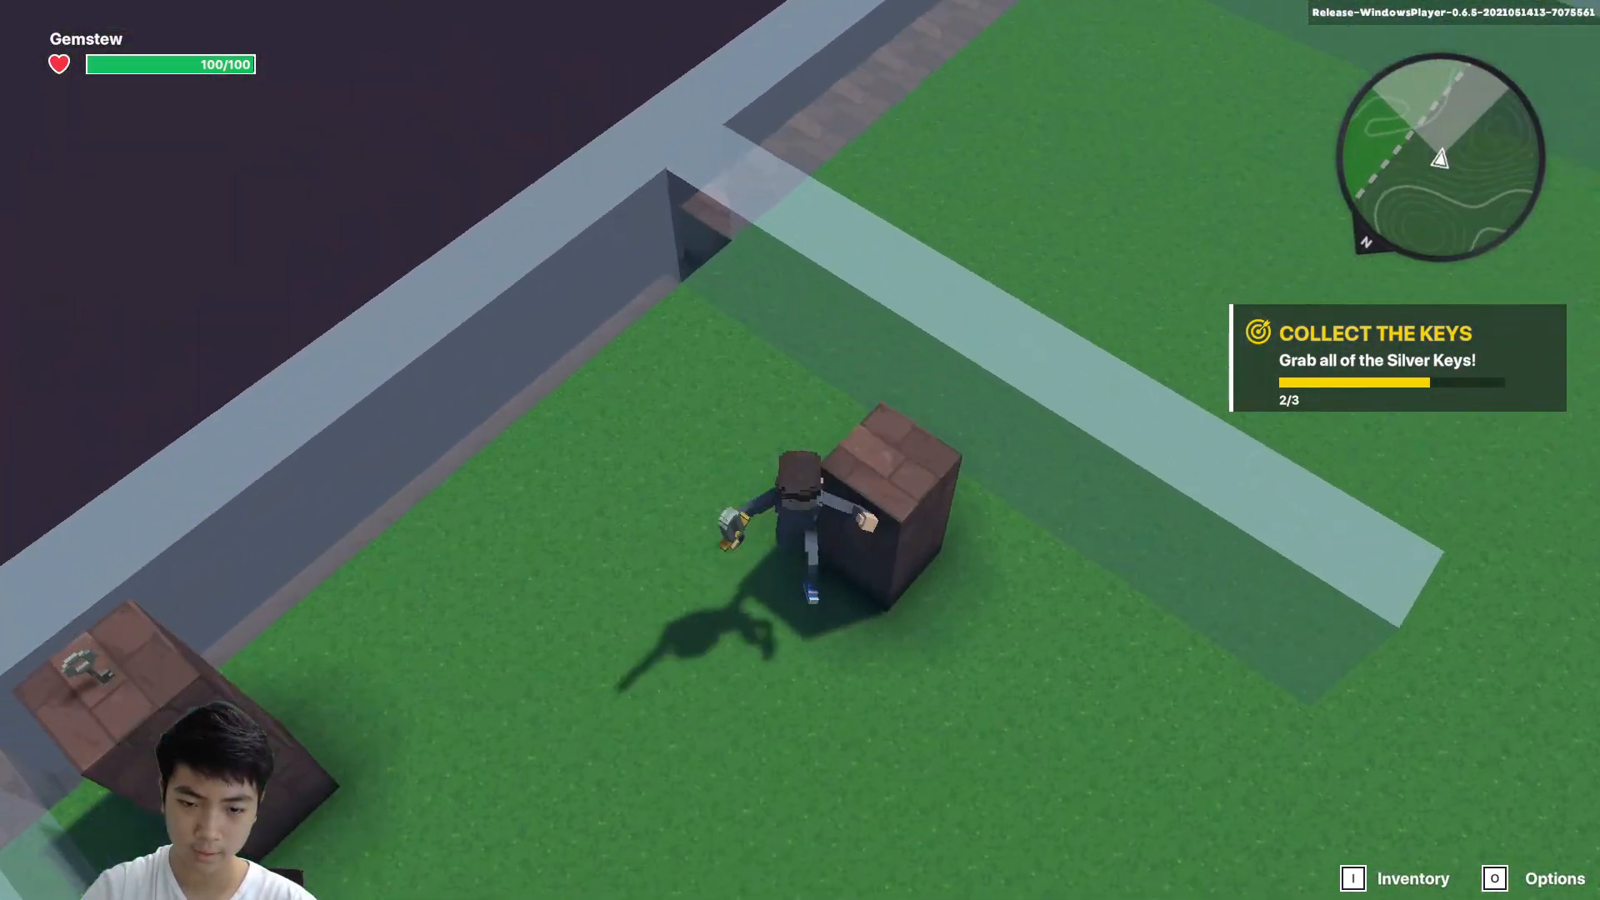
pyautogui.press('w')
pyautogui.press('space')
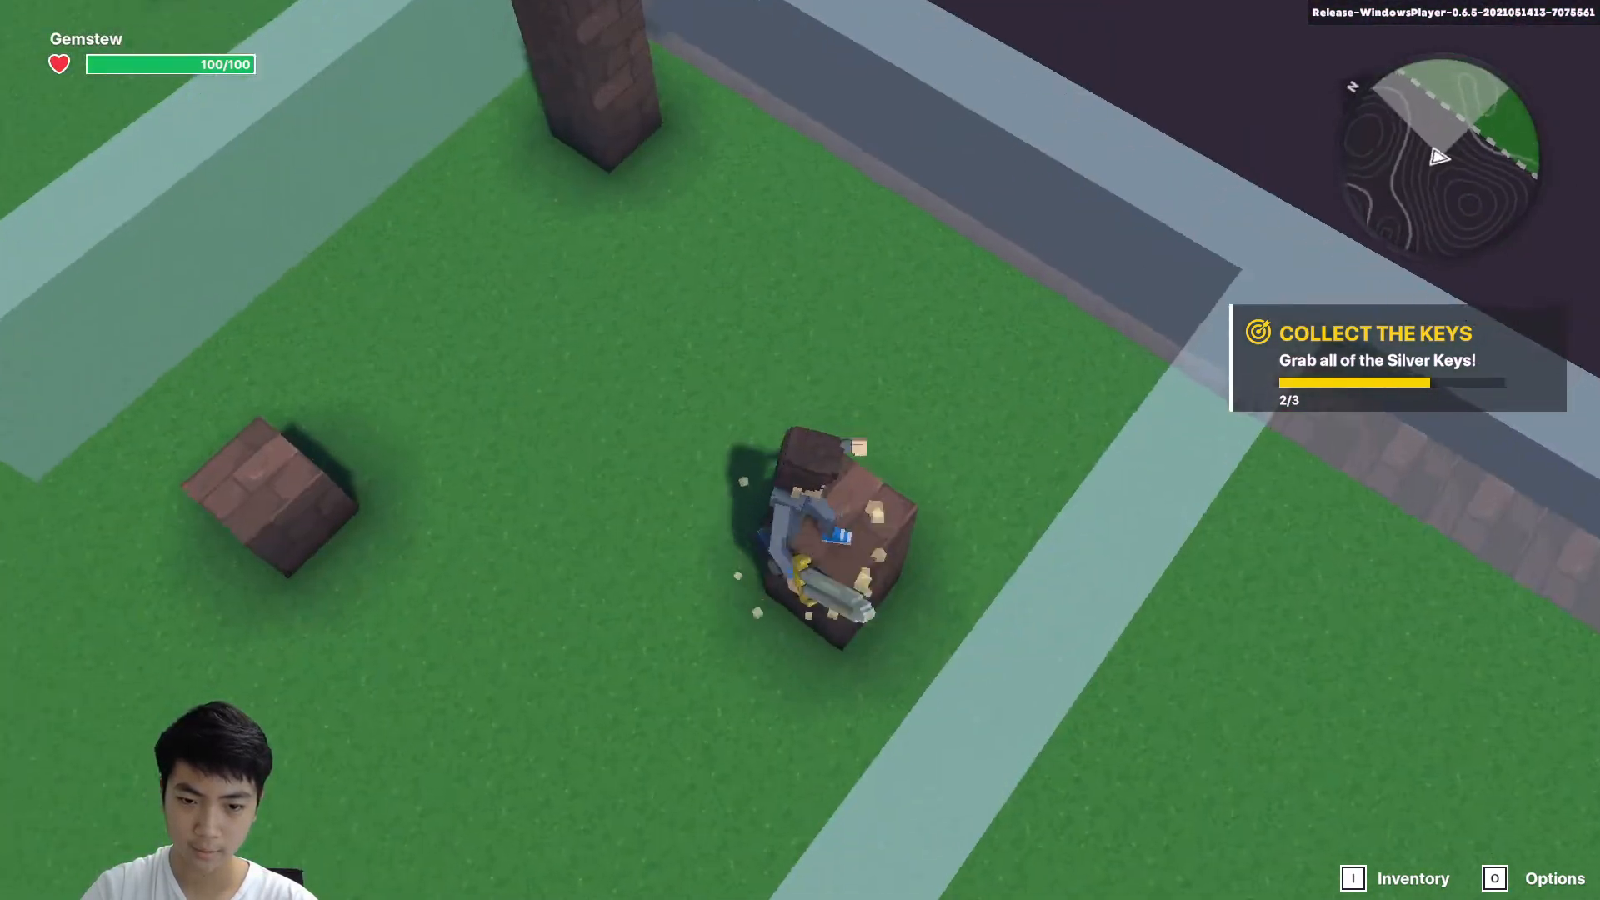
pyautogui.press('w')
pyautogui.press('space')
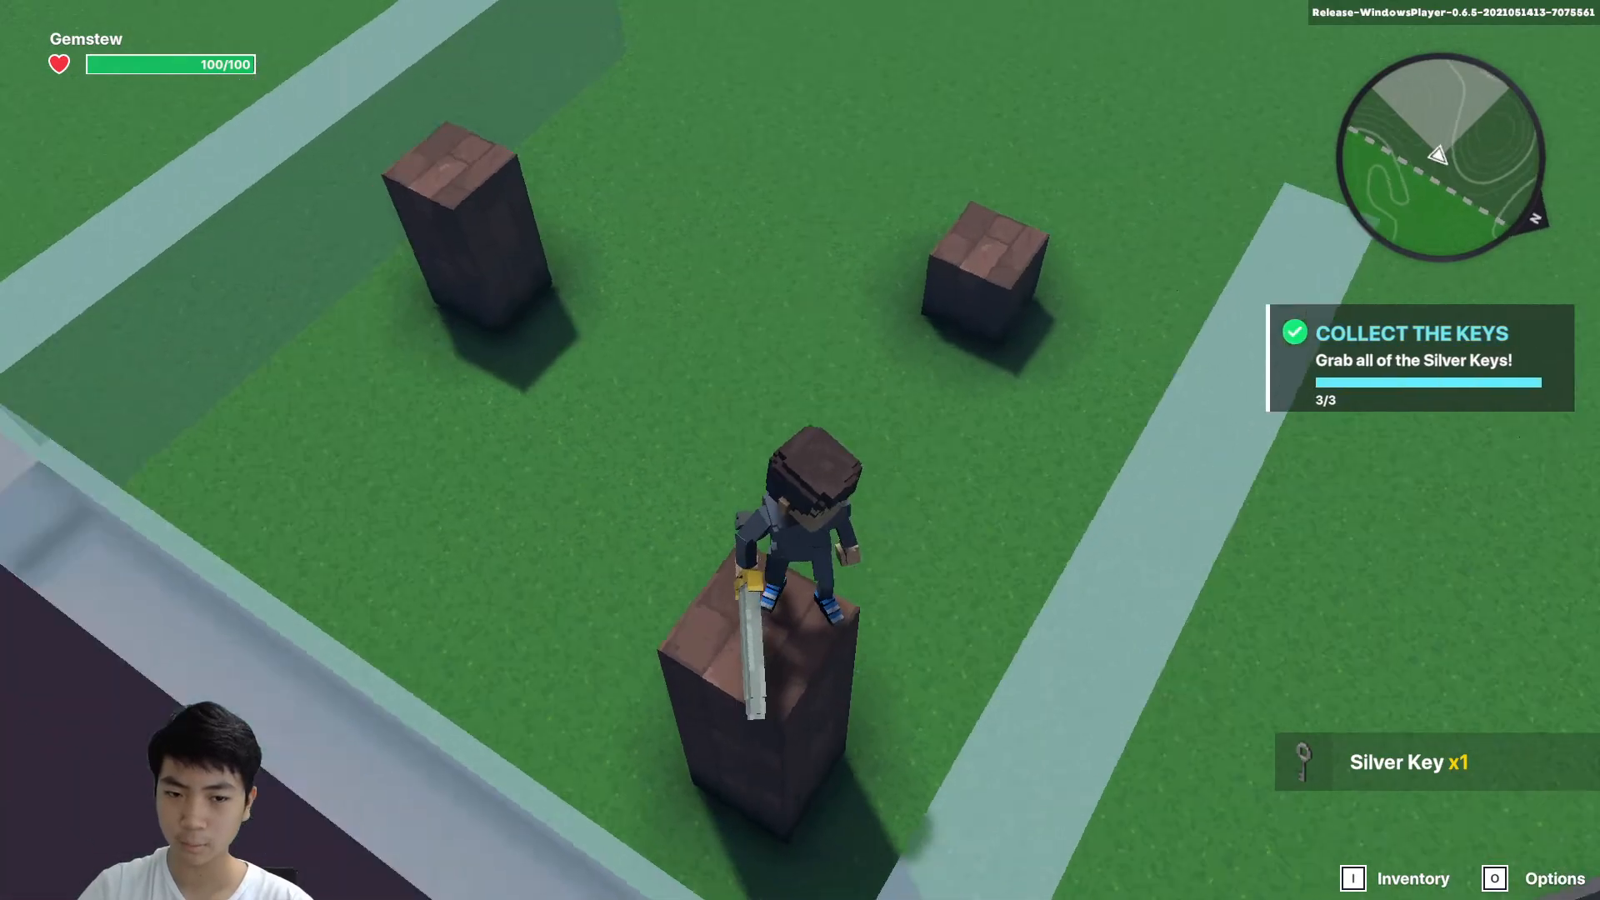
pyautogui.press('w')
pyautogui.press('w')
pyautogui.press('space')
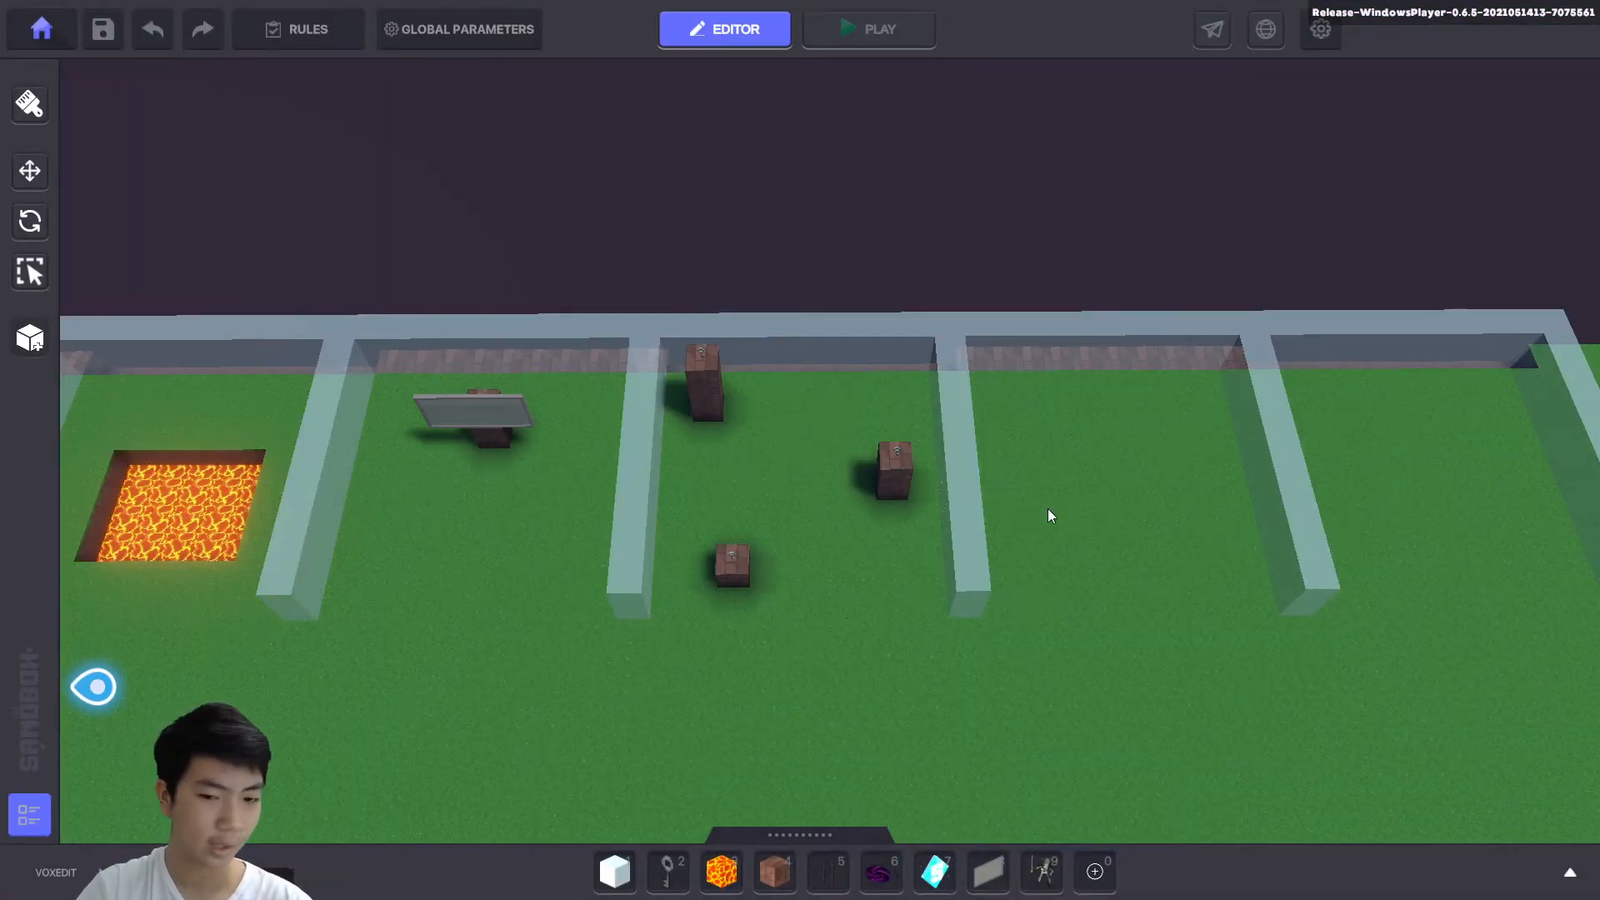
# Place a Victory Trigger near the front of the empty bay beside the key pillars, and a Void behind it.
pyautogui.press('d')
pyautogui.press('w')
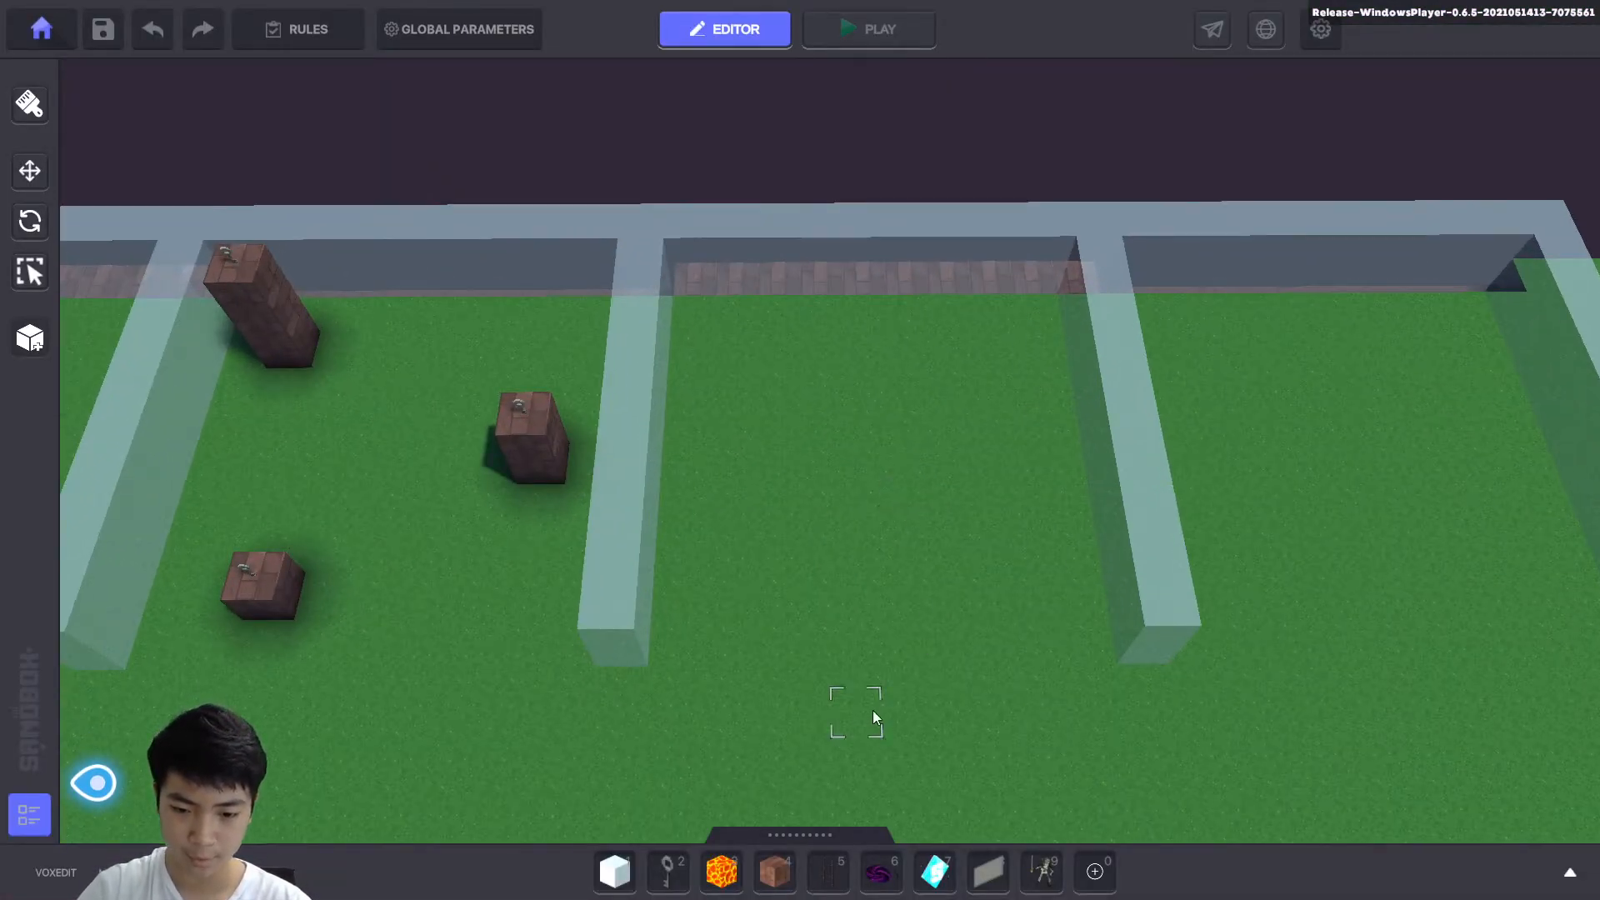
pyautogui.click(950, 888)
pyautogui.click(882, 417)
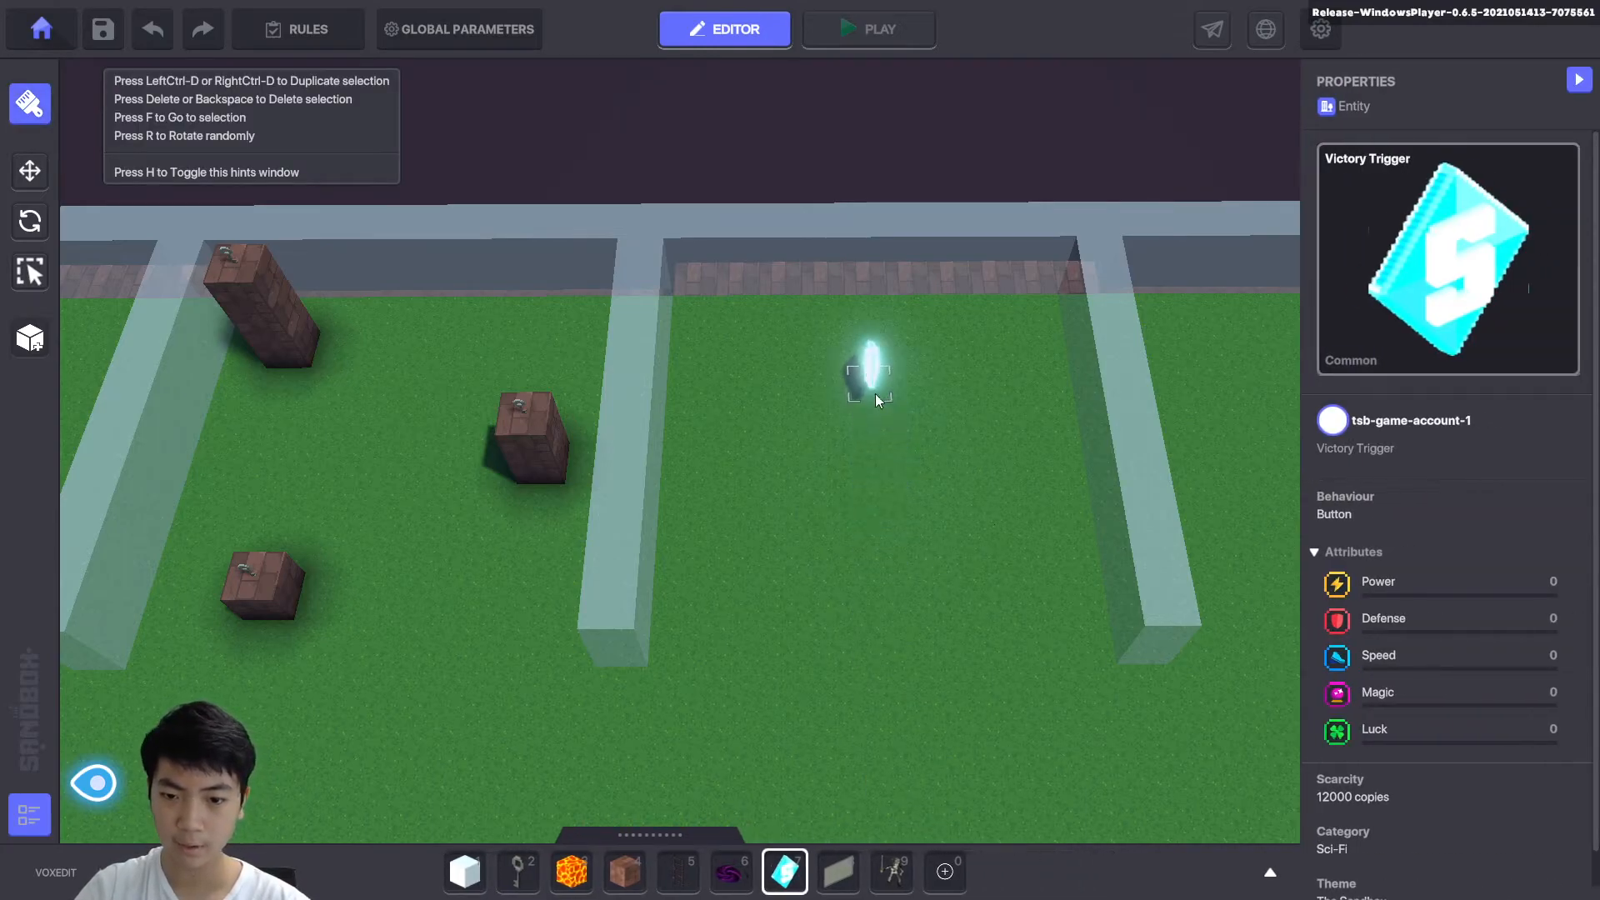
pyautogui.moveTo(876, 392); pyautogui.dragTo(892, 564)
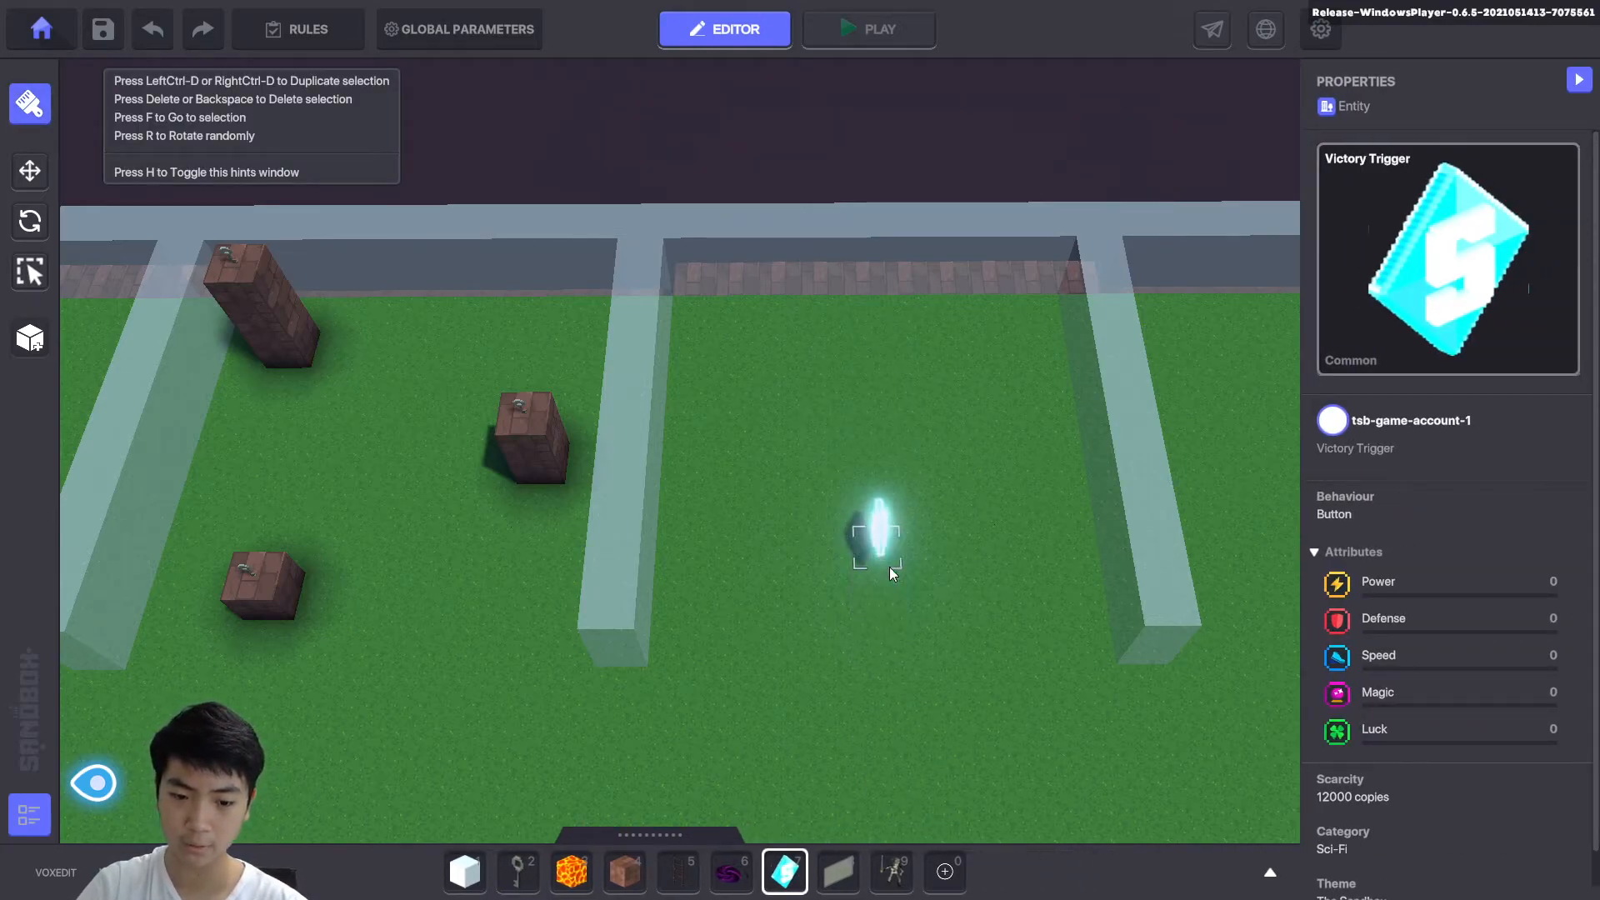
pyautogui.click(730, 872)
pyautogui.click(879, 386)
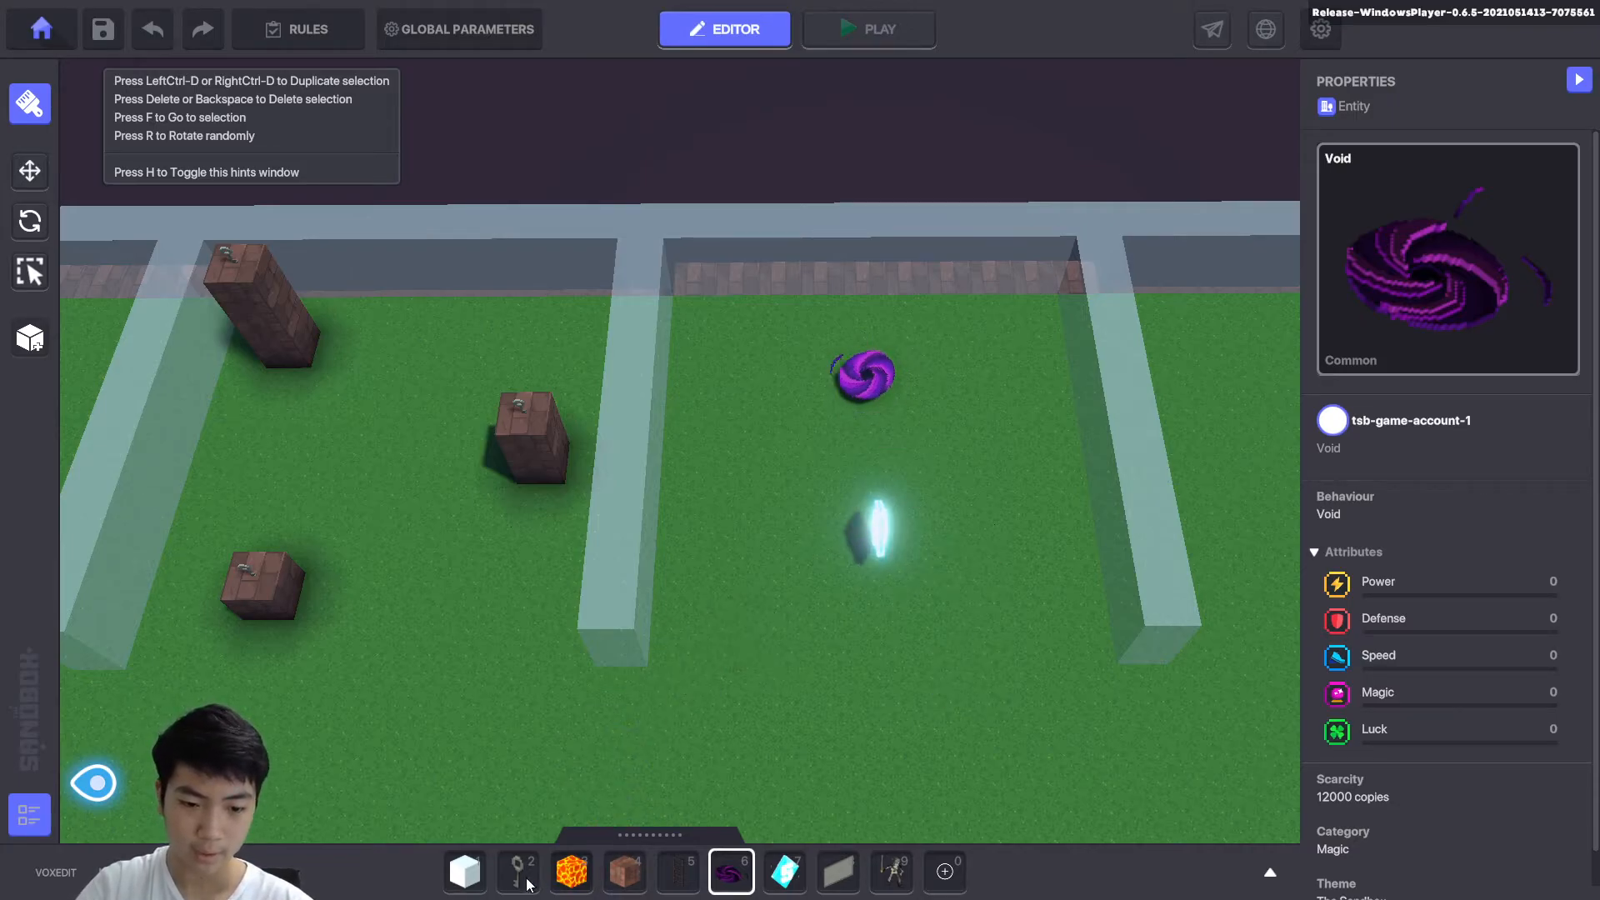
# Close the open front of the Void bay with a wall of White Block Transparent blocks between the two dividers.
pyautogui.press('1')
pyautogui.moveTo(667, 666)
pyautogui.mouseDown()
pyautogui.moveTo(1177, 632)
pyautogui.moveTo(1086, 647)
pyautogui.mouseUp()
pyautogui.moveTo(670, 621); pyautogui.dragTo(1100, 626)
pyautogui.press('d')
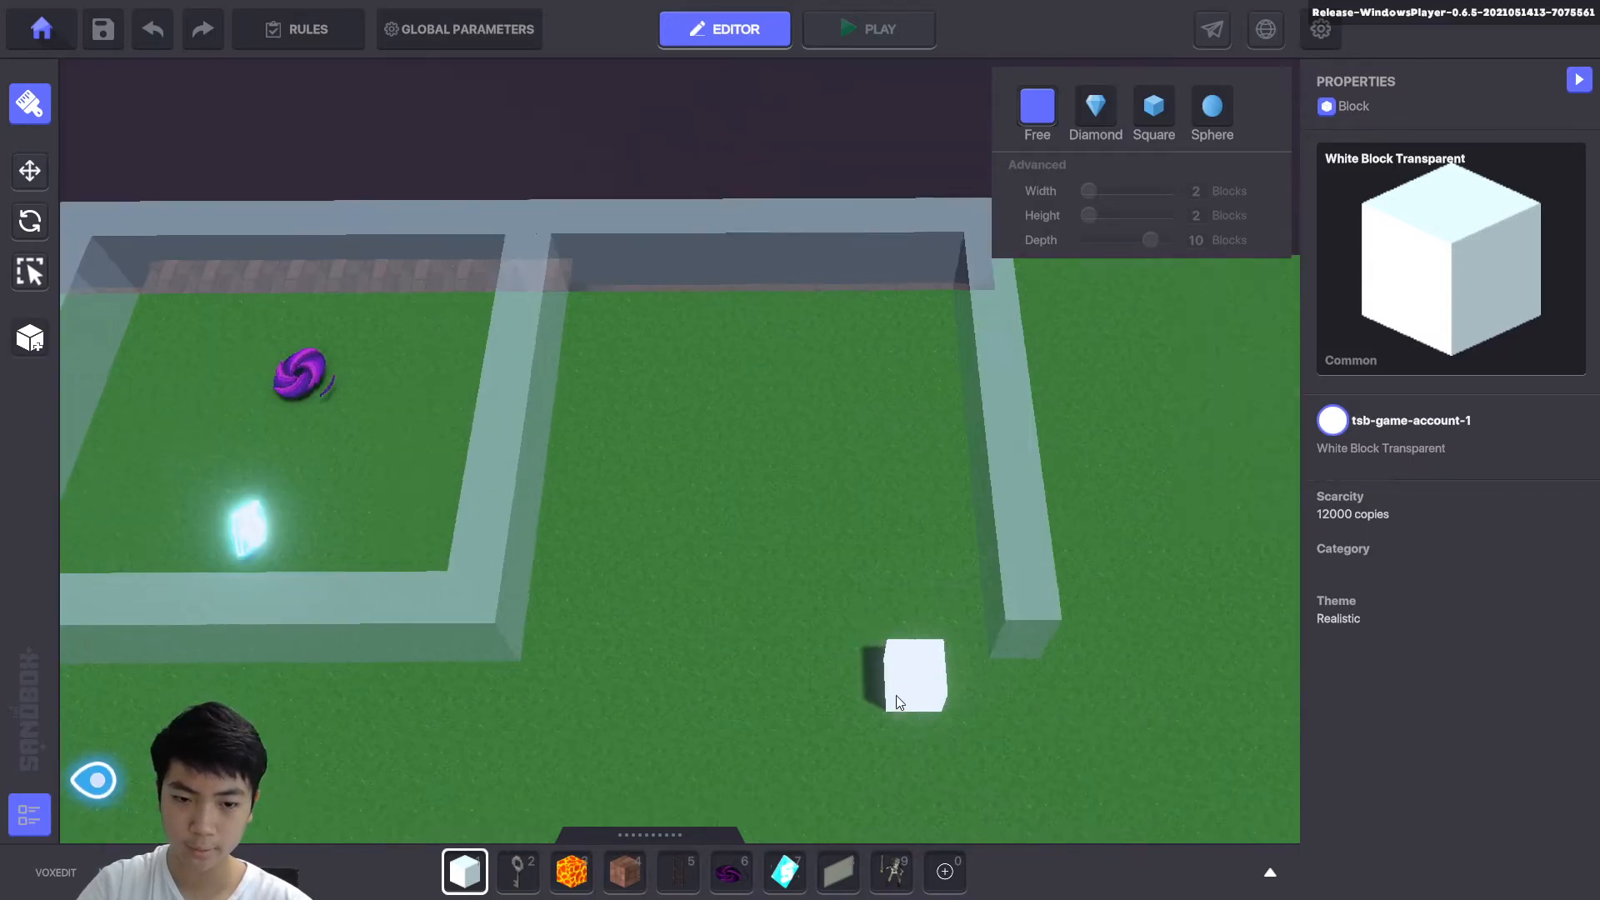
pyautogui.press('a')
pyautogui.scroll(3, 888, 655)
pyautogui.scroll(-2, 827, 657)
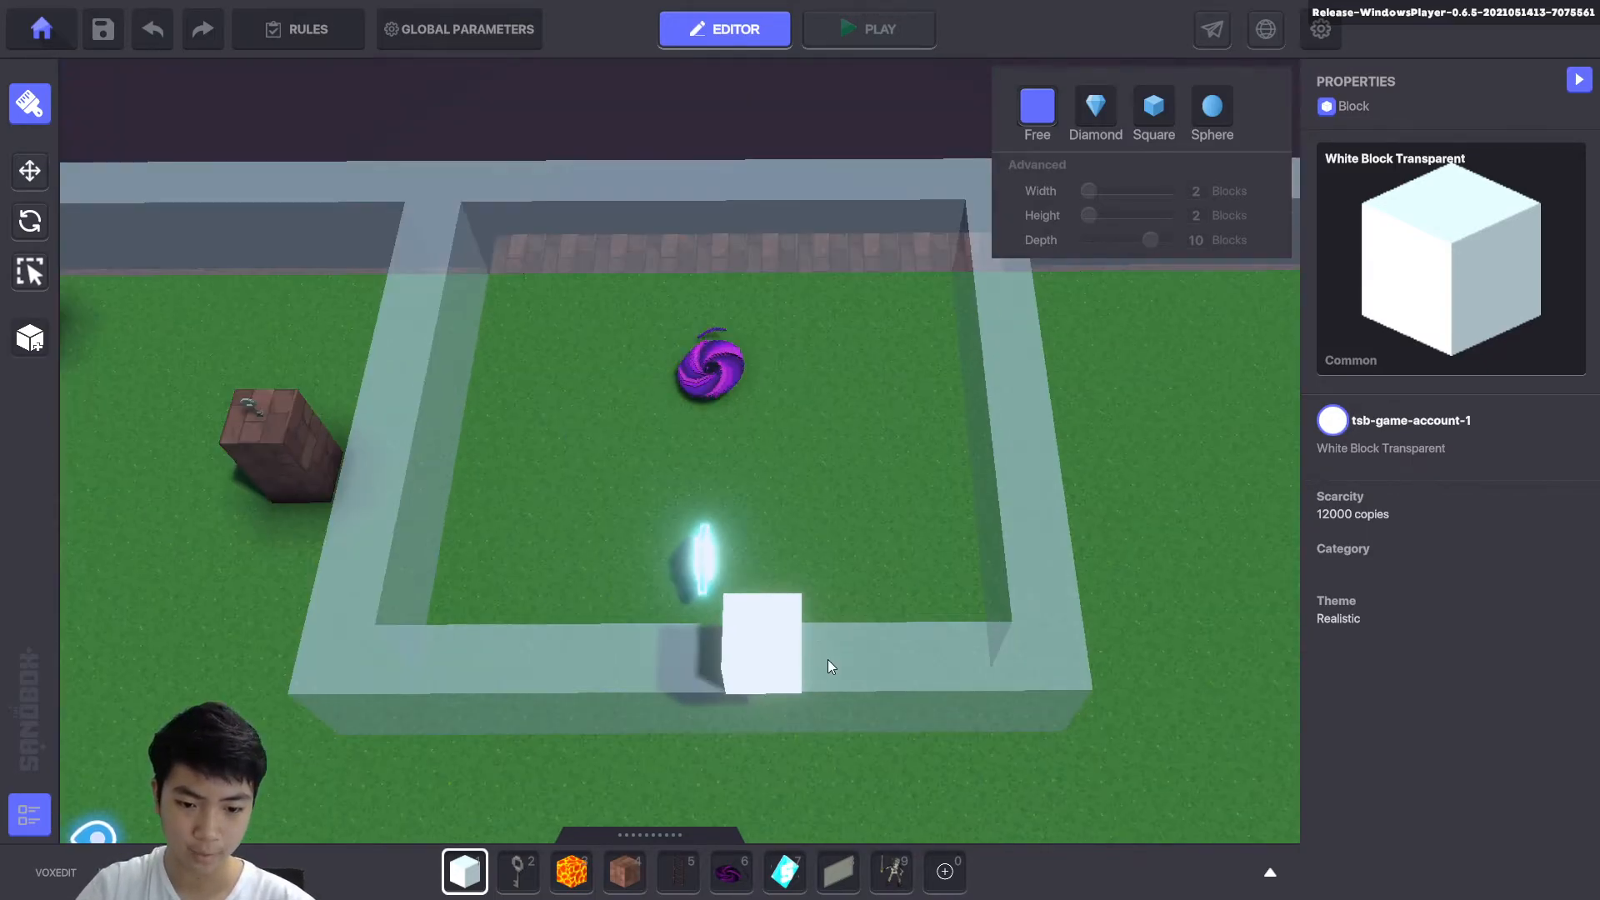
# Place a Wooden Ladder against the outside of the bay's front wall and another opposite it on the inside.
pyautogui.press('s')
pyautogui.click(694, 870)
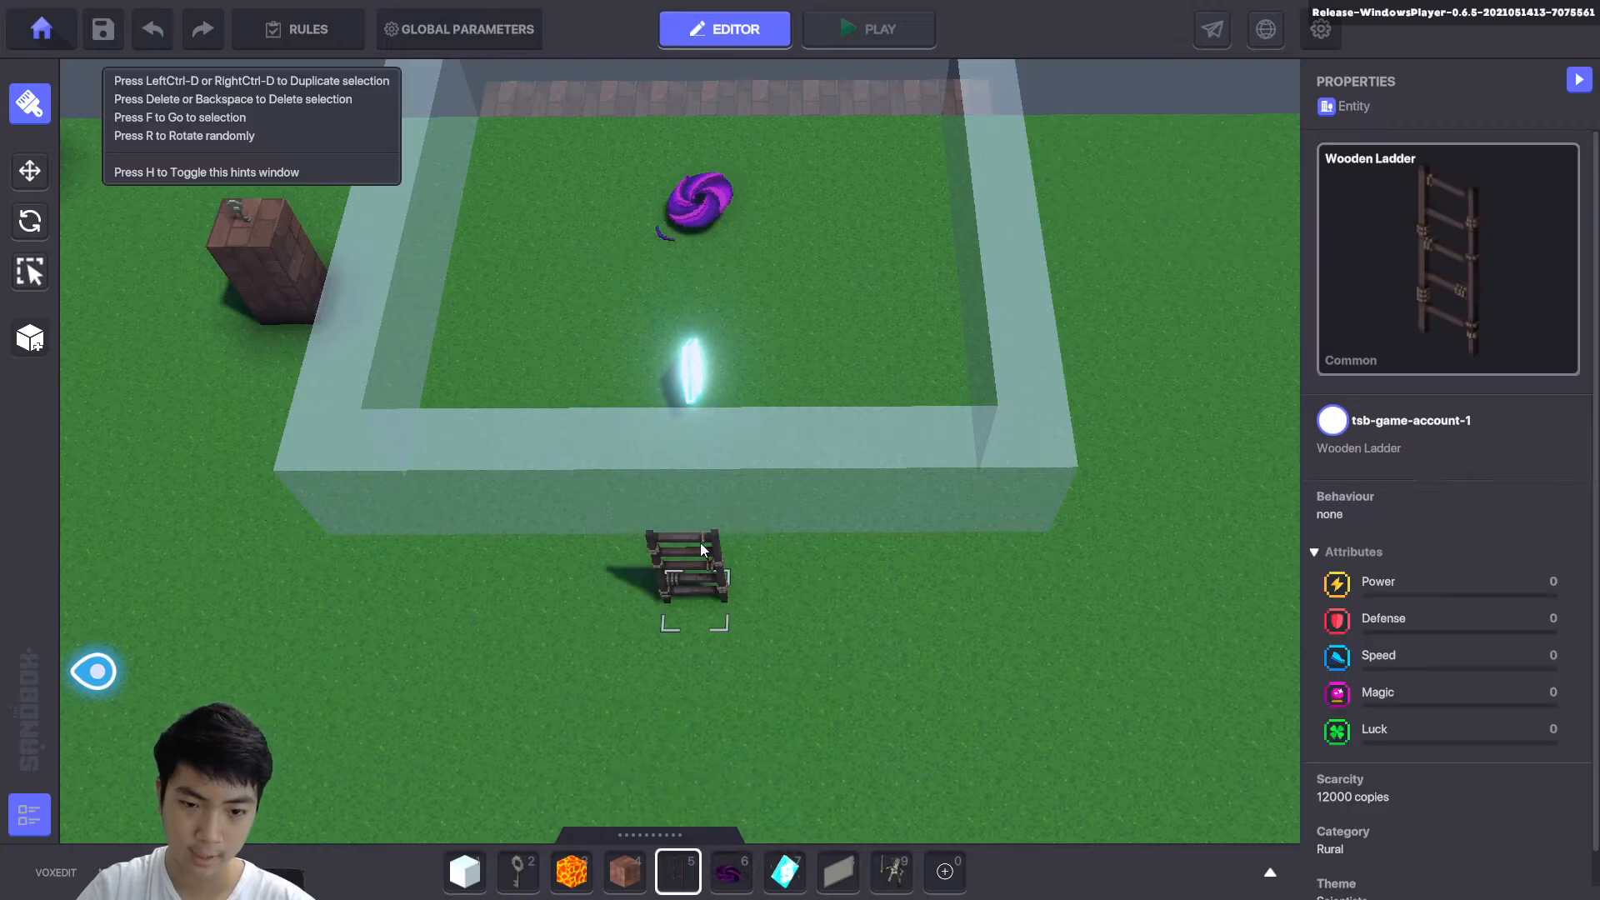
pyautogui.click(689, 537)
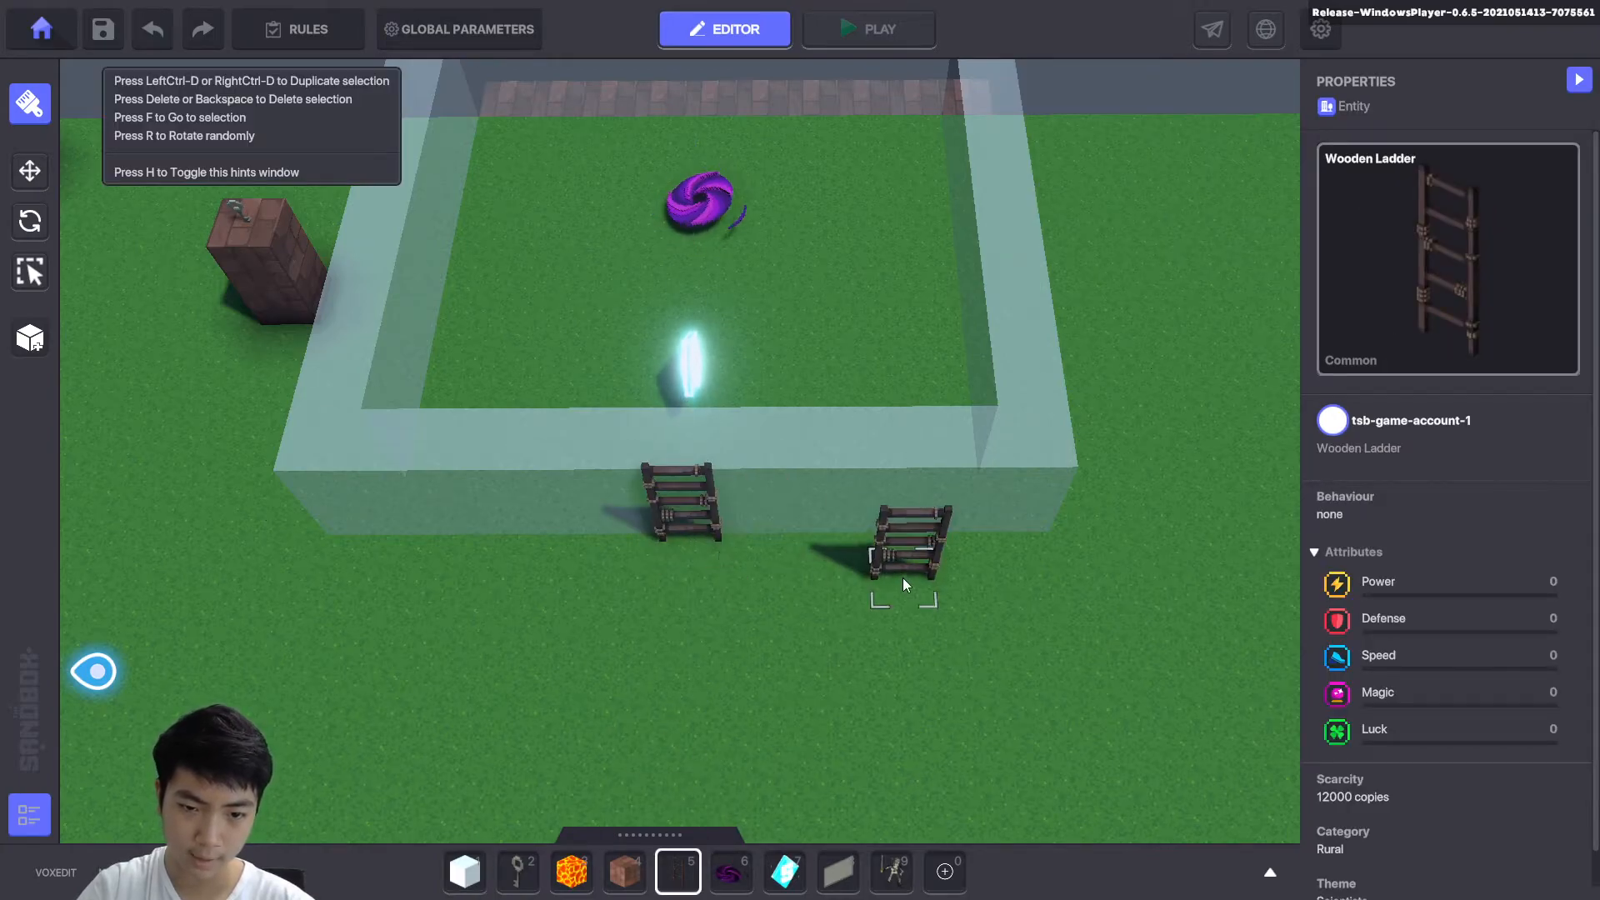
pyautogui.moveTo(880, 582); pyautogui.dragTo(336, 590, button='right')
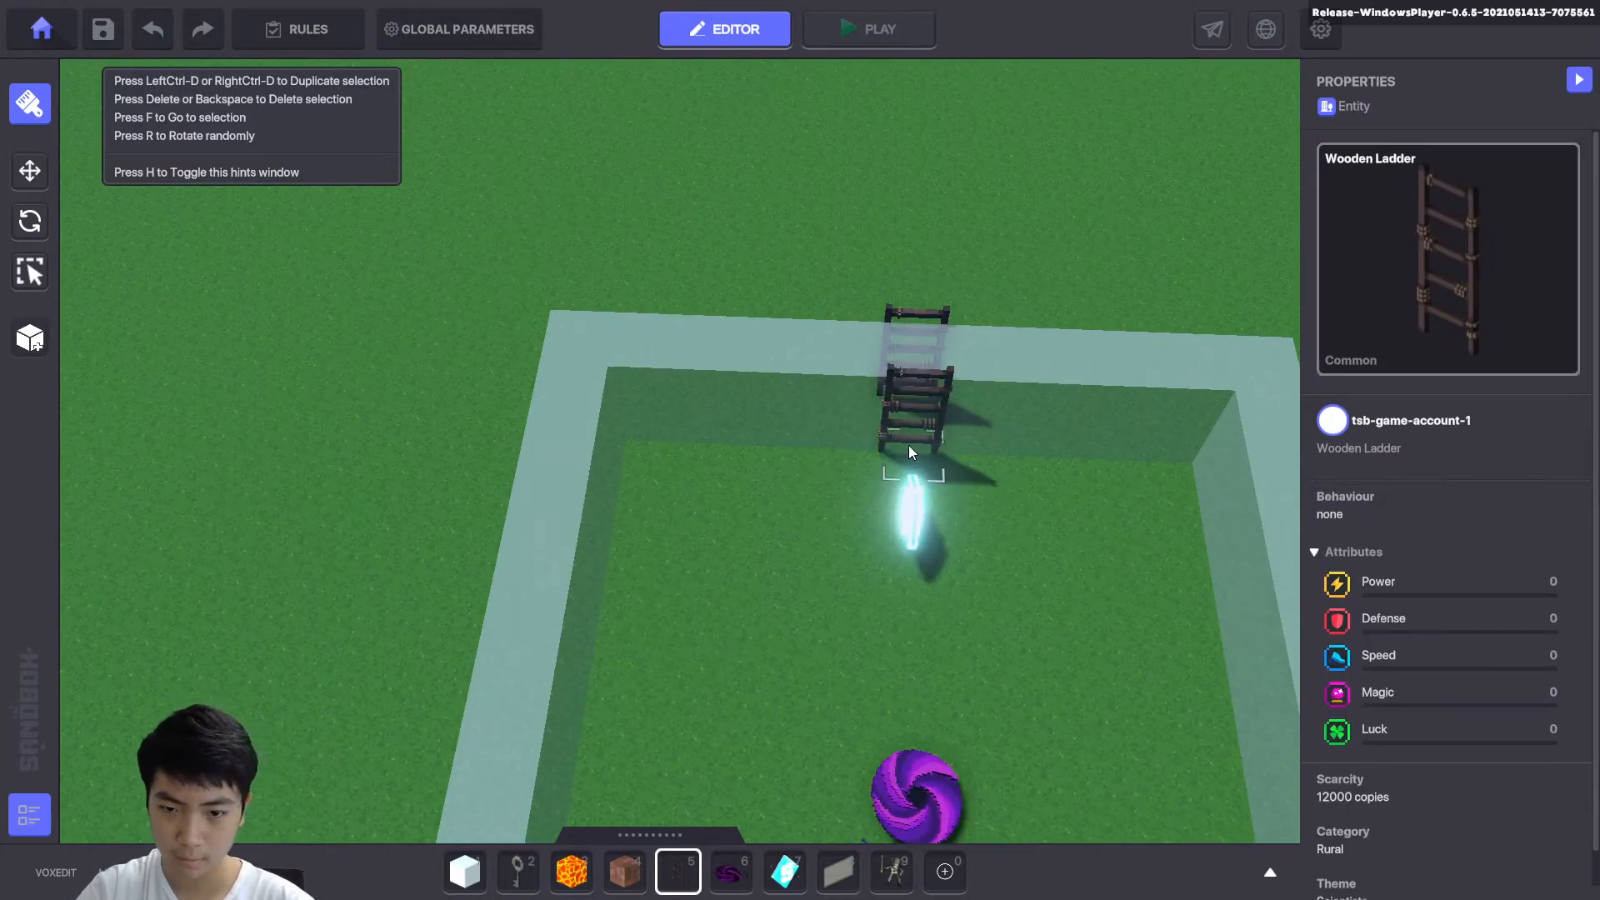
pyautogui.click(907, 457)
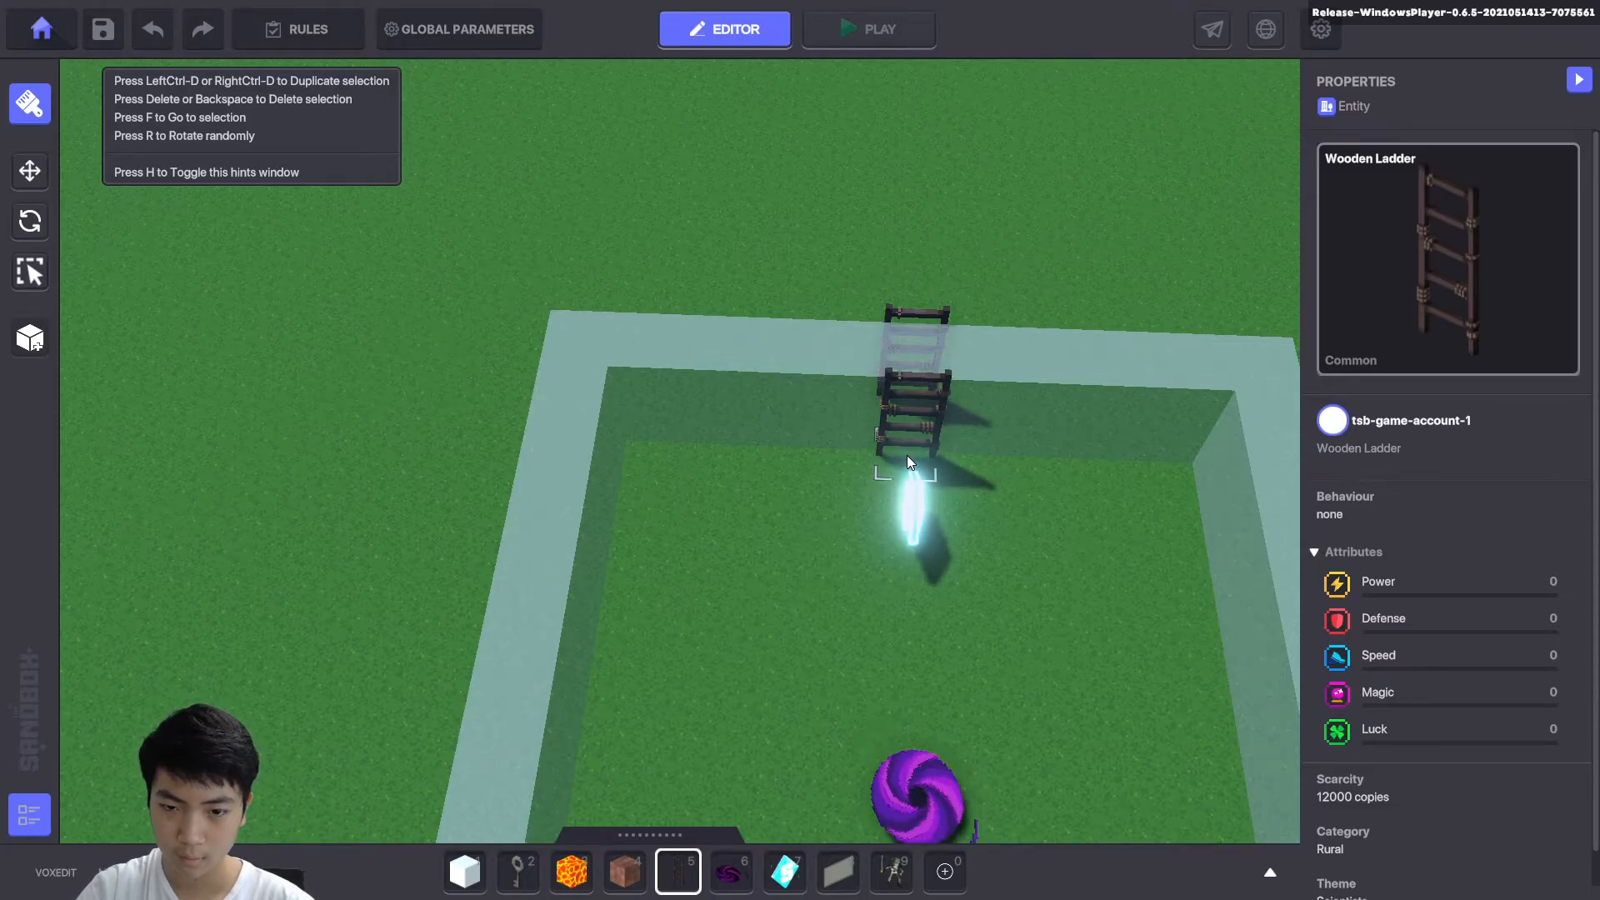
pyautogui.moveTo(1107, 562); pyautogui.dragTo(776, 531, button='right')
pyautogui.press('Escape')
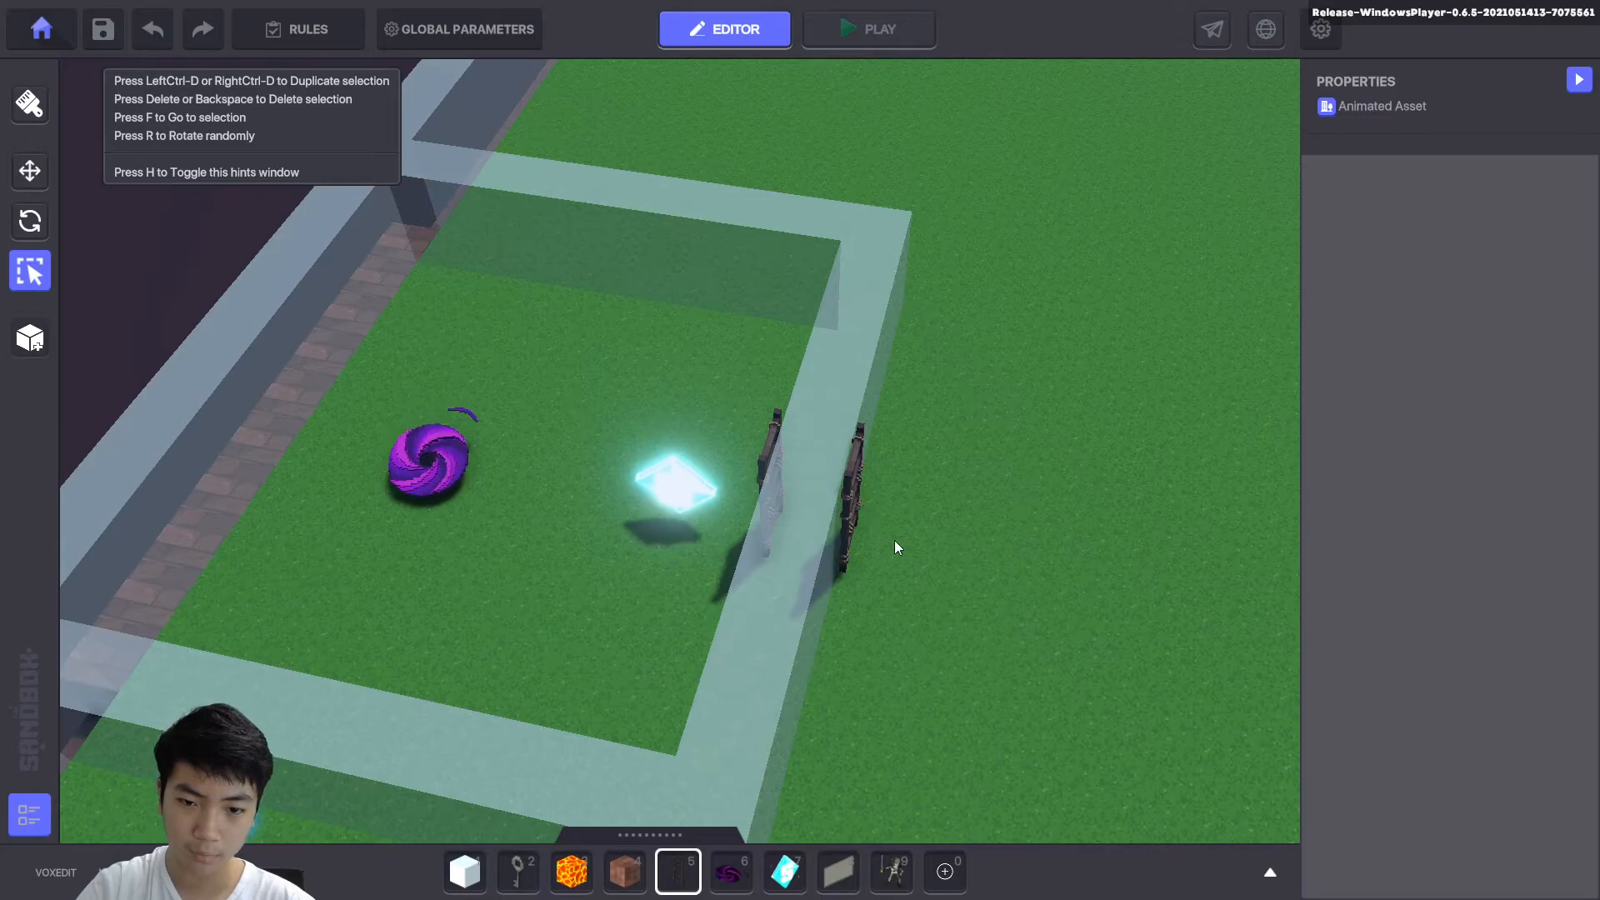
# Select both Wooden Ladders and add the Climbable component to them.
pyautogui.moveTo(893, 540); pyautogui.dragTo(757, 401)
pyautogui.scroll(-3, 1453, 535)
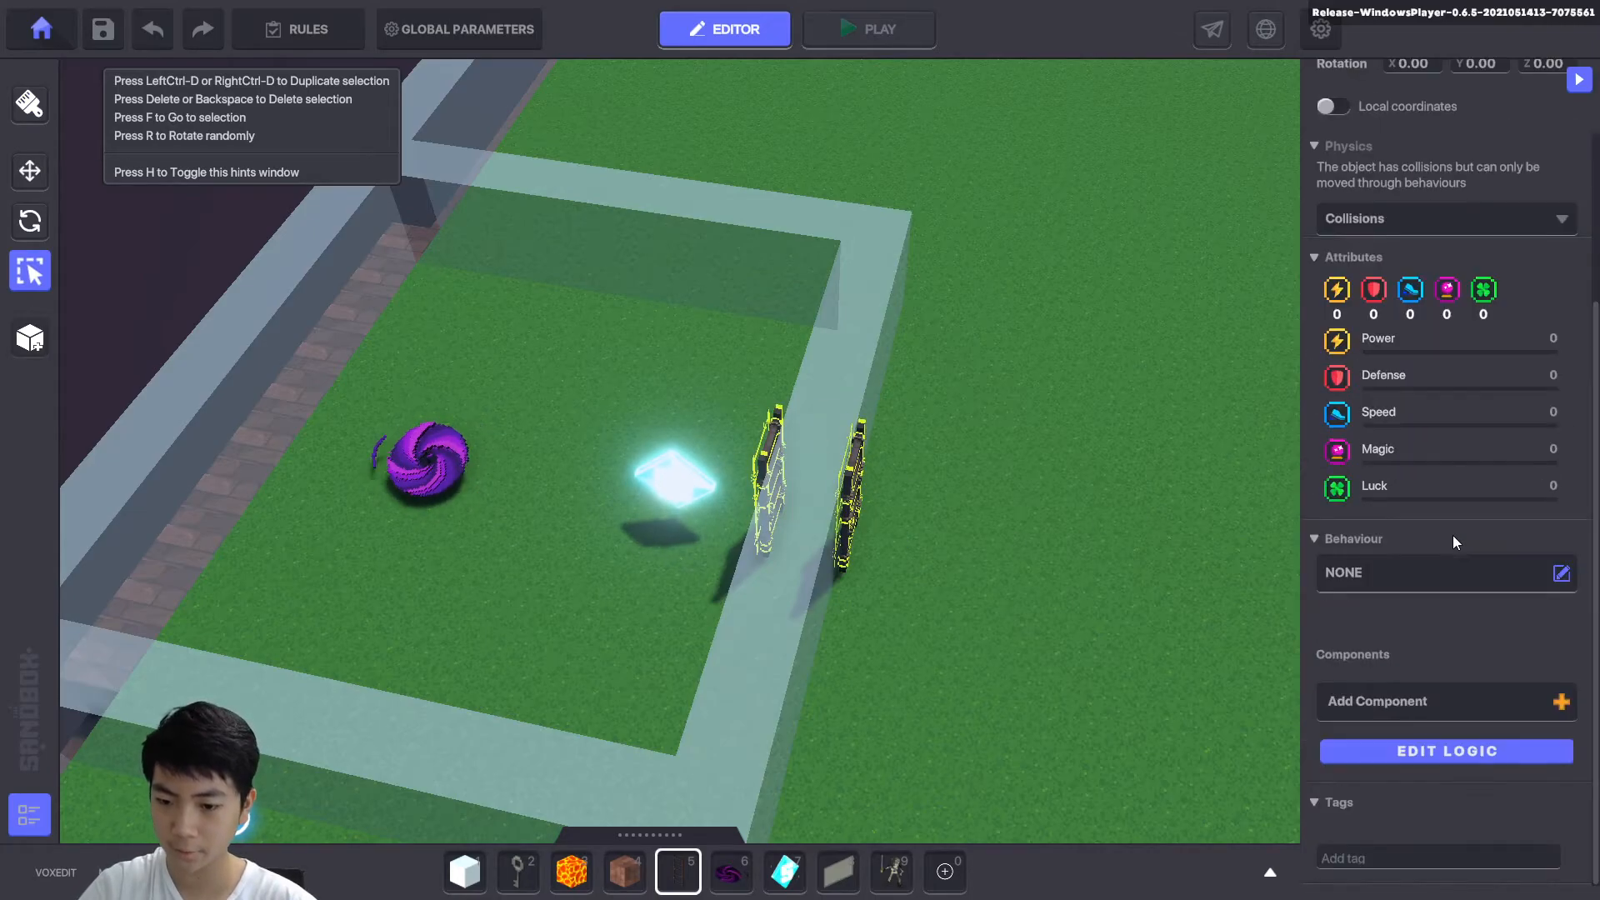
pyautogui.click(1383, 699)
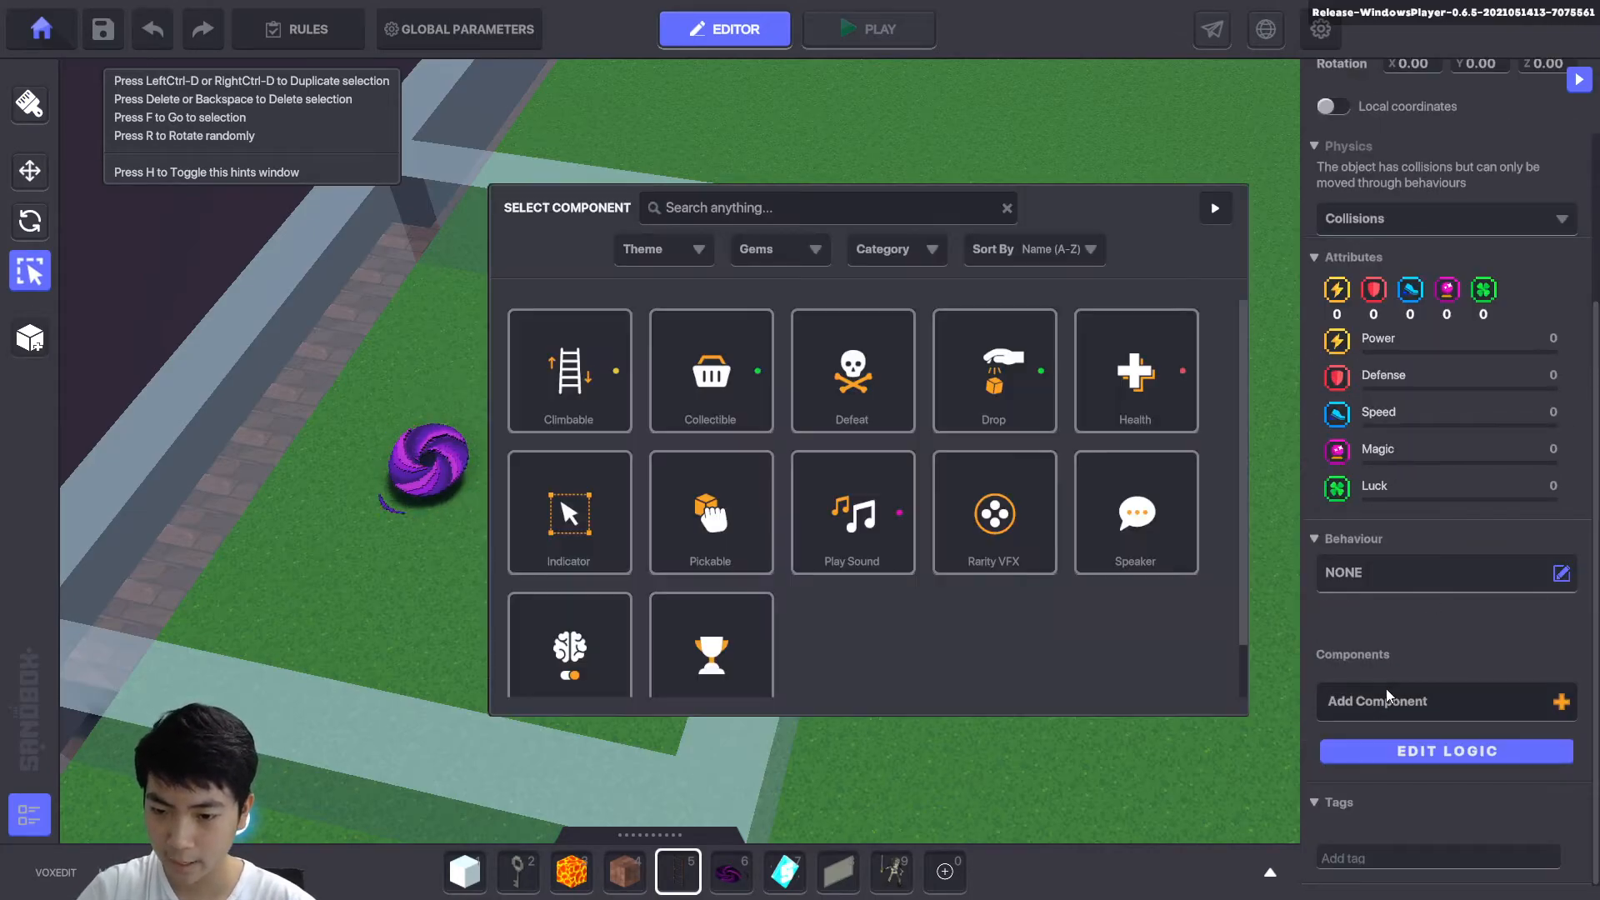
pyautogui.click(597, 387)
pyautogui.scroll(-4, 1066, 542)
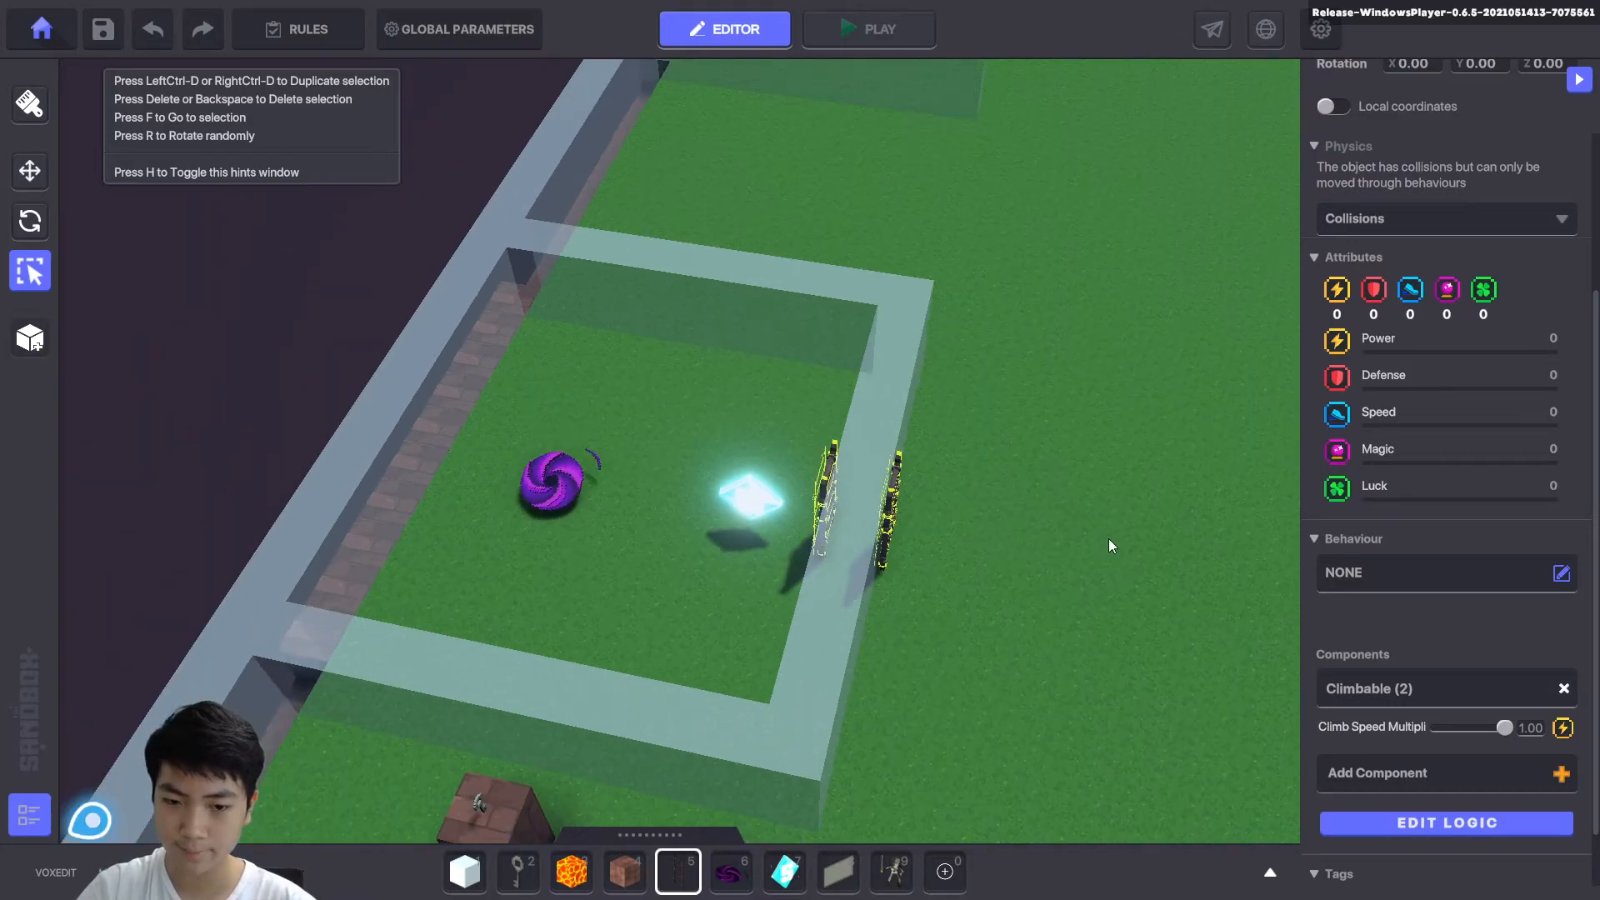
# Move the Victory Trigger and the Void together a short distance towards the bay's back wall.
pyautogui.scroll(-1, 1070, 537)
pyautogui.scroll(5, 1024, 499)
pyautogui.click(1094, 492)
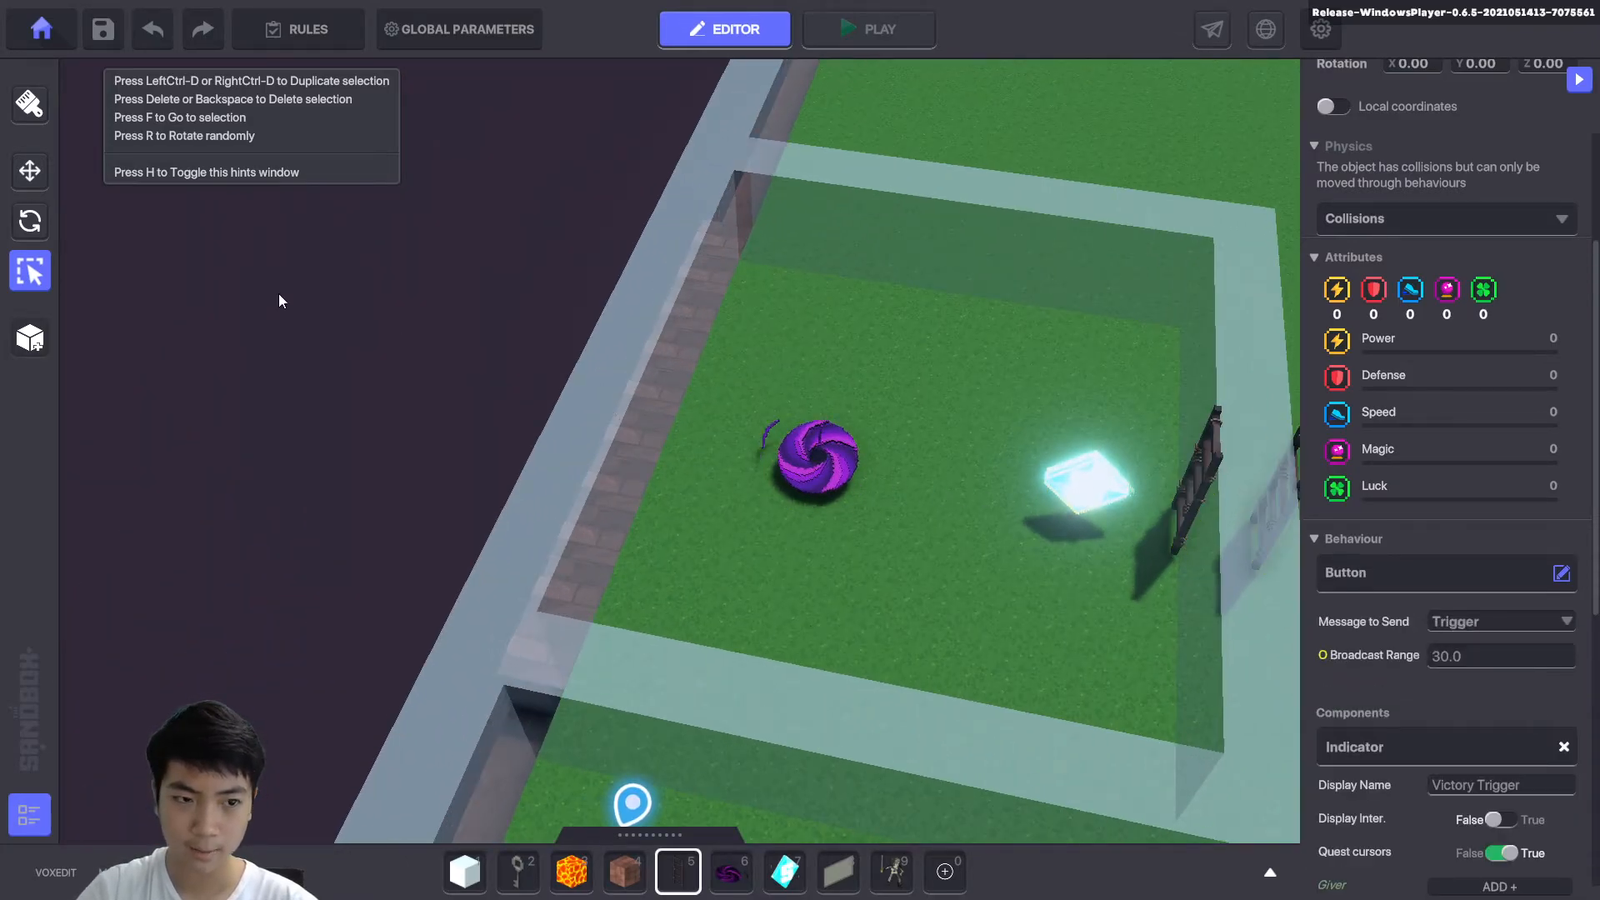
pyautogui.press('w')
pyautogui.keyDown('shift'); pyautogui.click(800, 465); pyautogui.keyUp('shift')
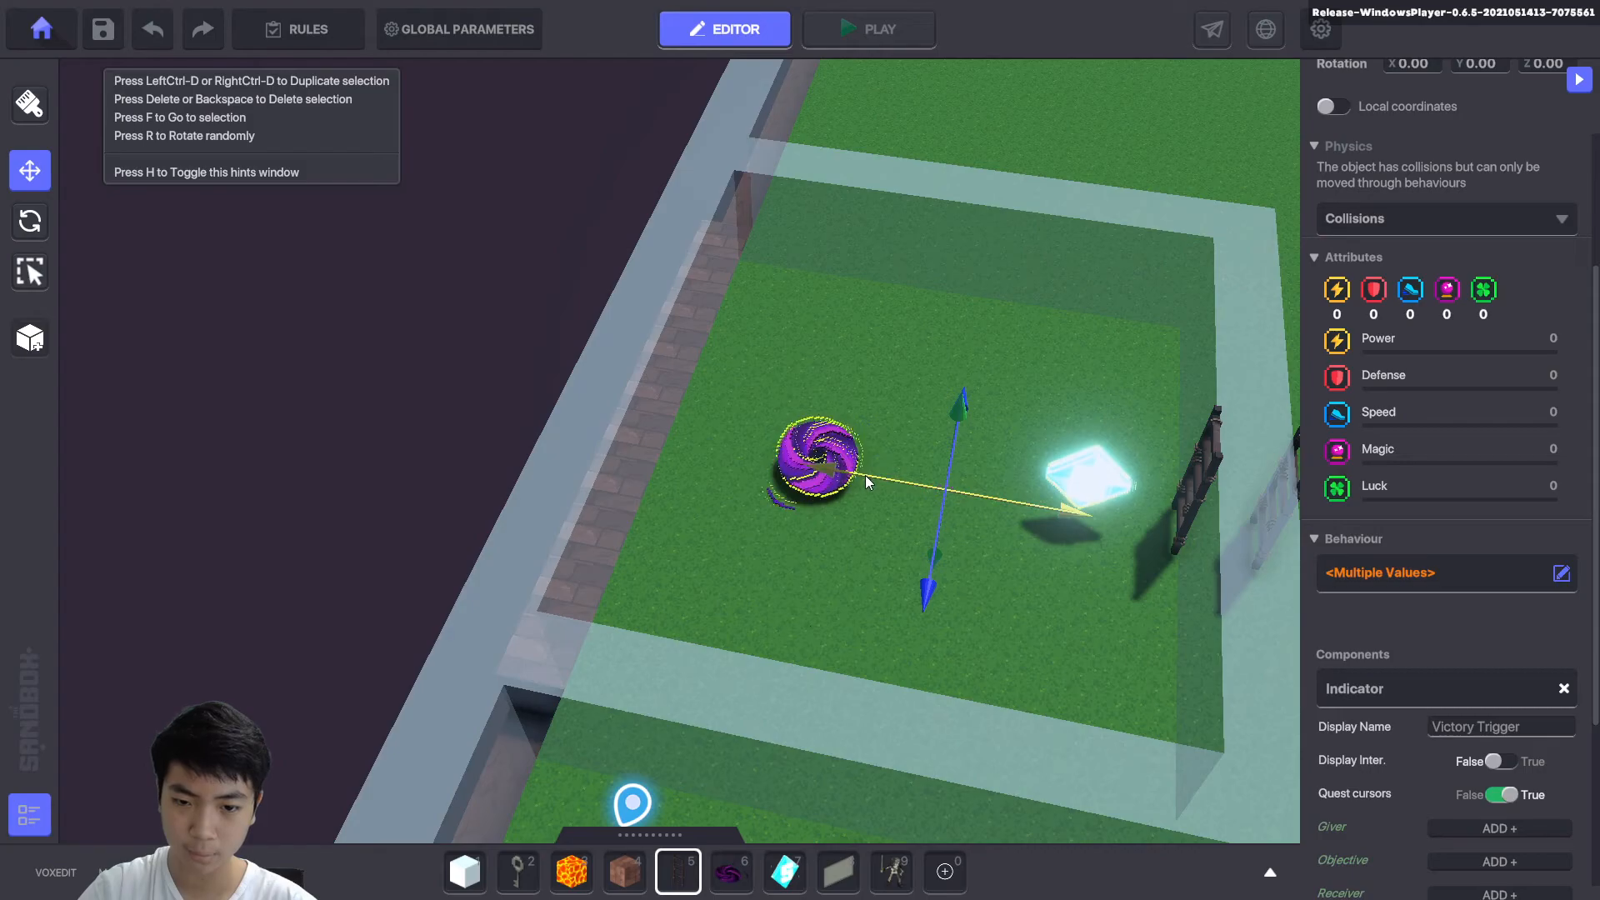
pyautogui.moveTo(830, 464); pyautogui.dragTo(887, 489)
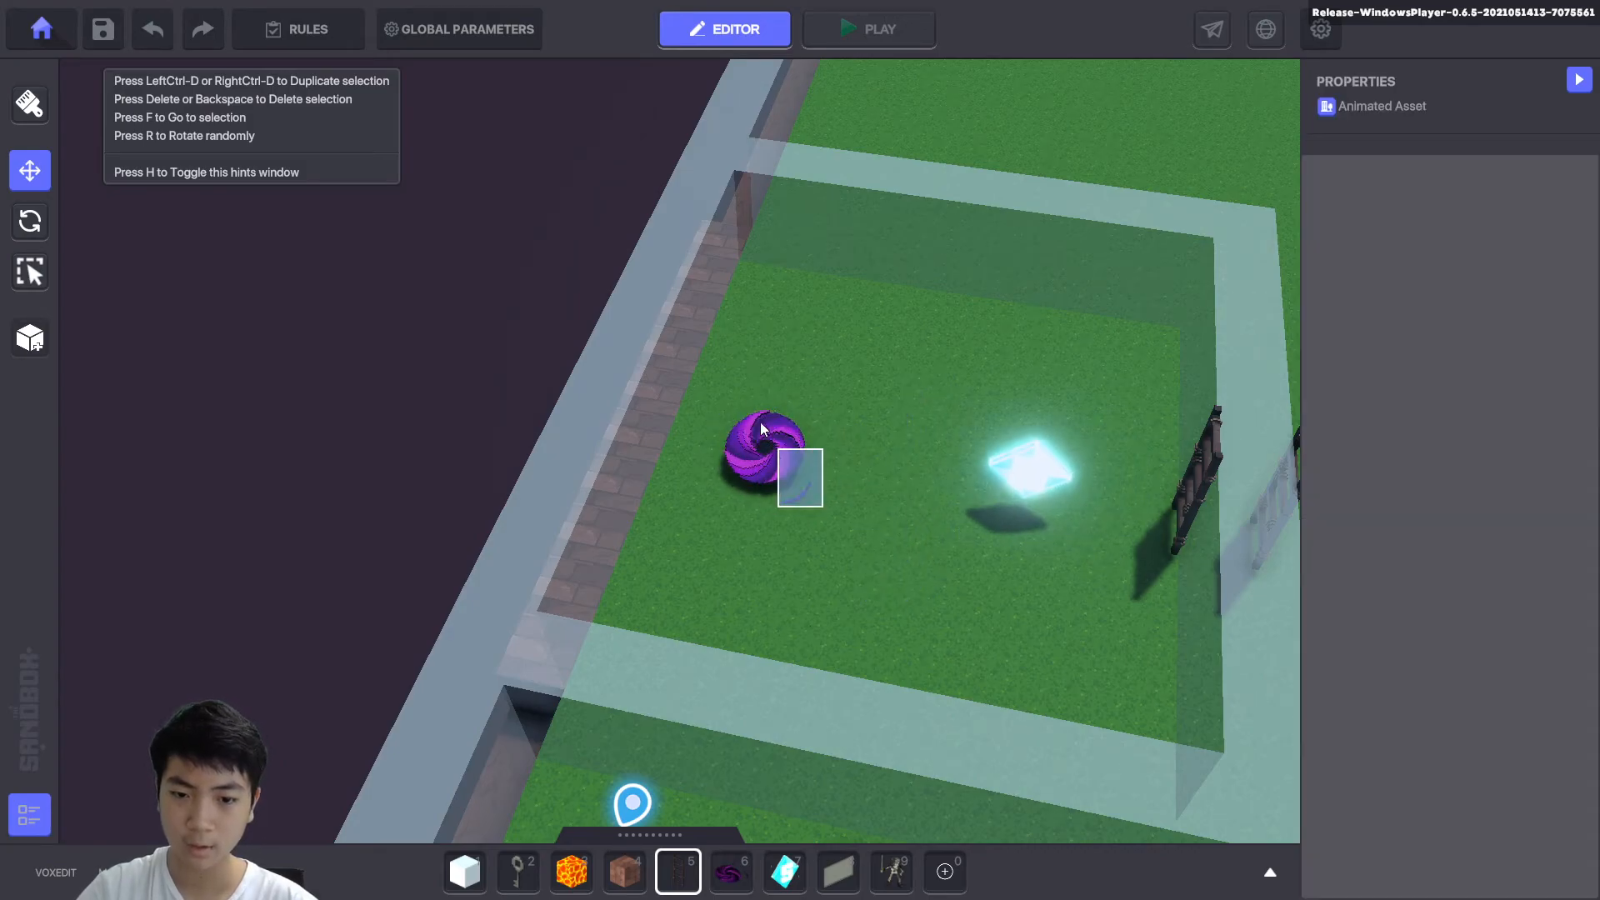
# Change the Void's behaviour to Melee Enemy.
pyautogui.click(772, 442)
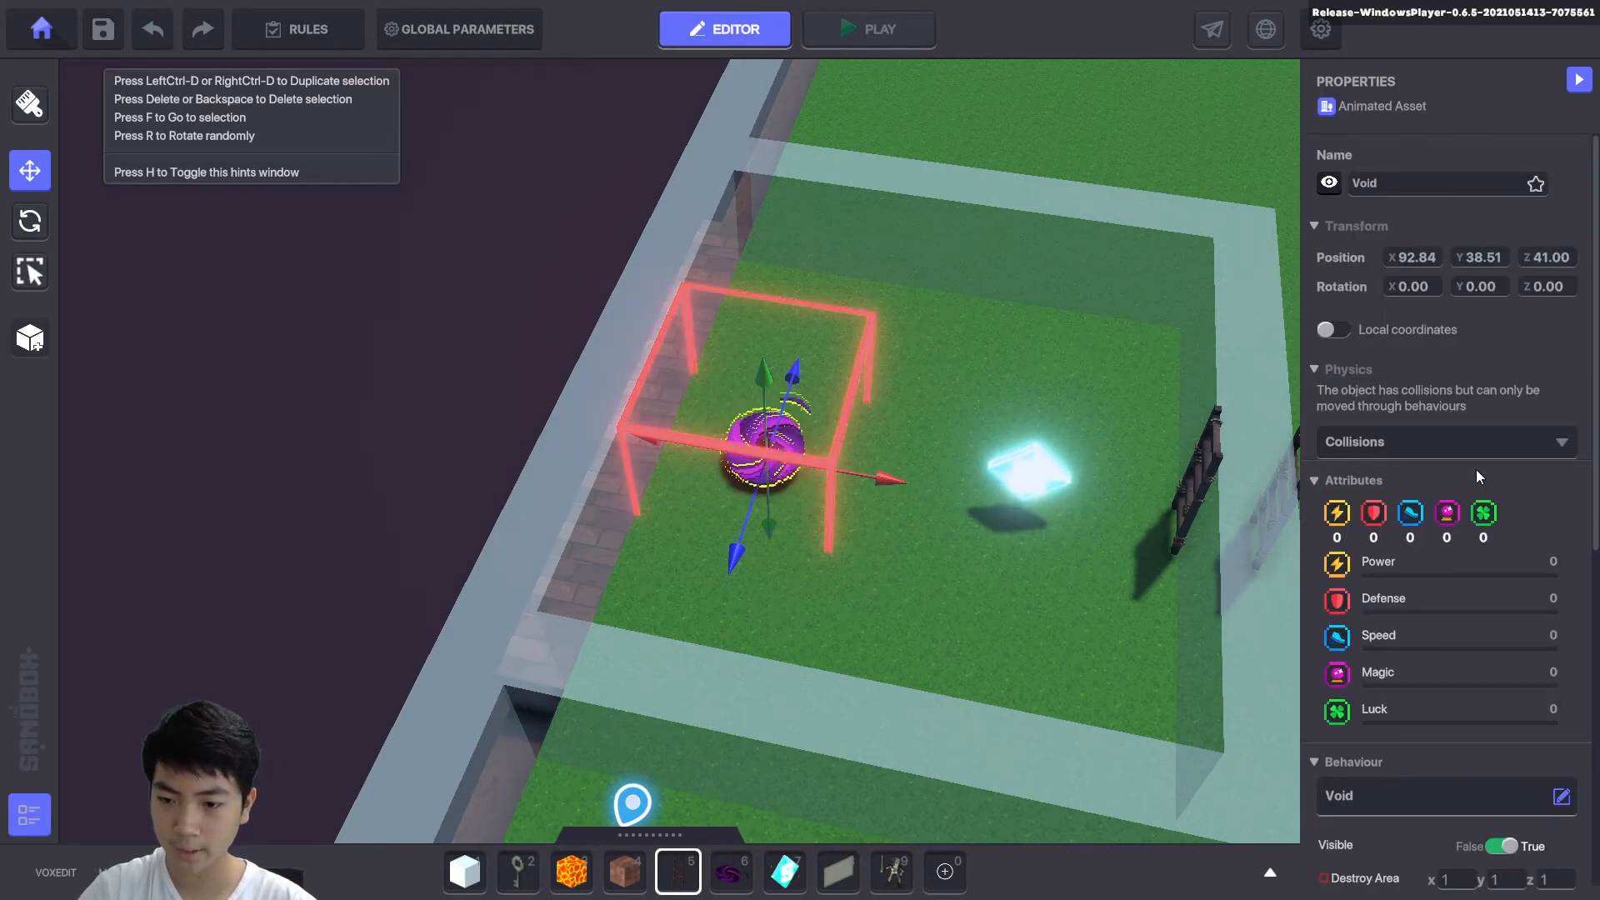
pyautogui.scroll(-3, 1476, 469)
pyautogui.click(1386, 548)
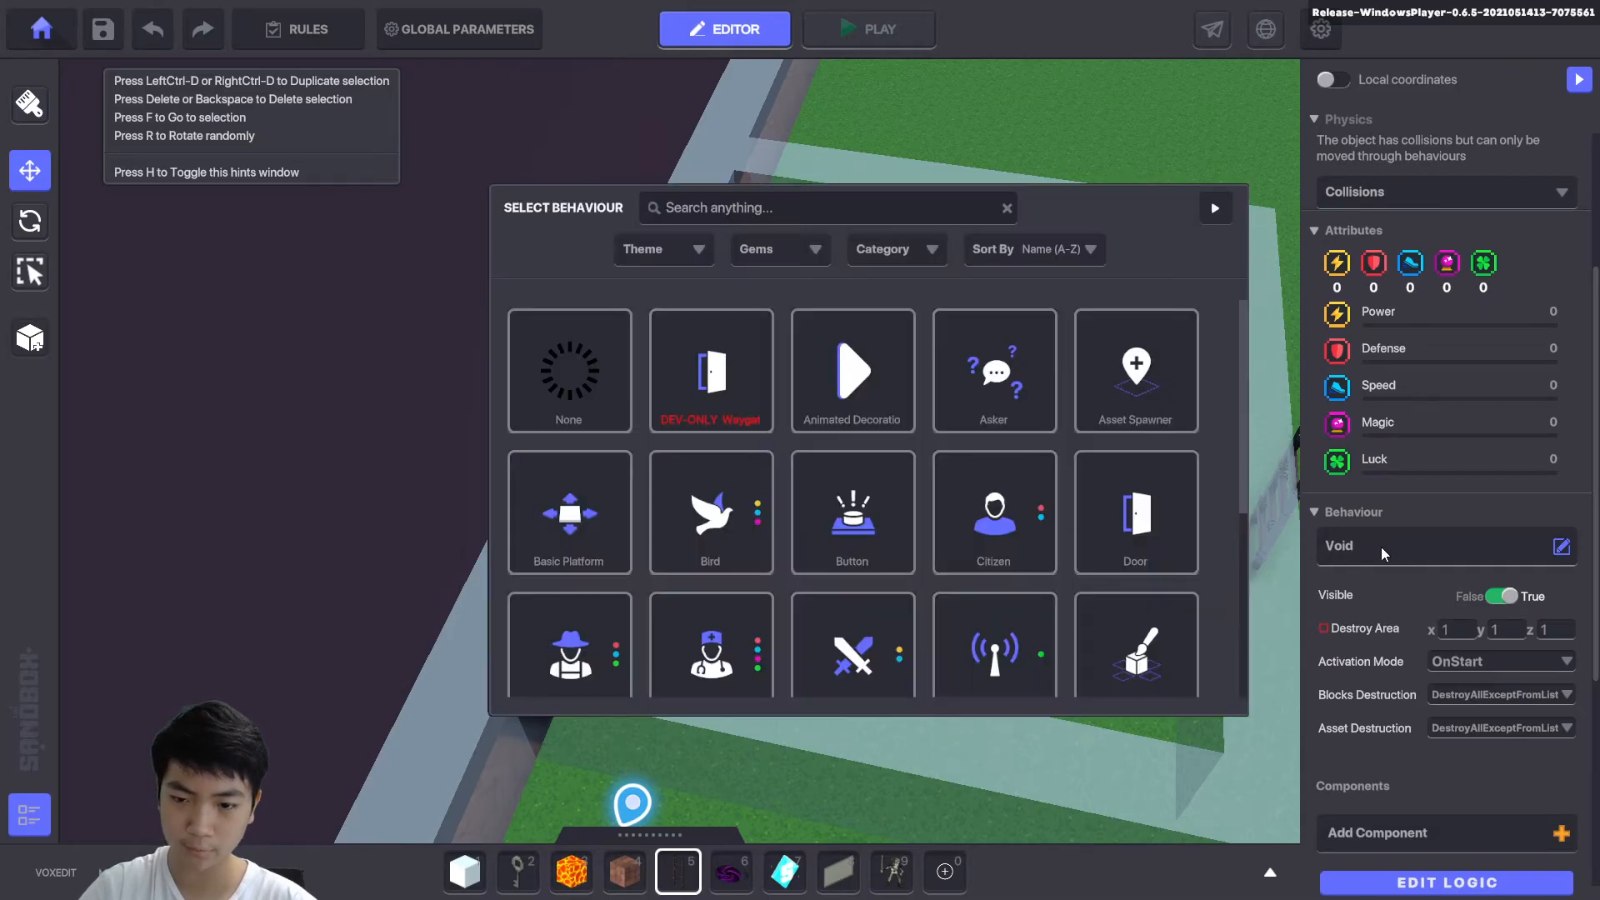
pyautogui.click(856, 636)
pyautogui.scroll(-2, 1530, 569)
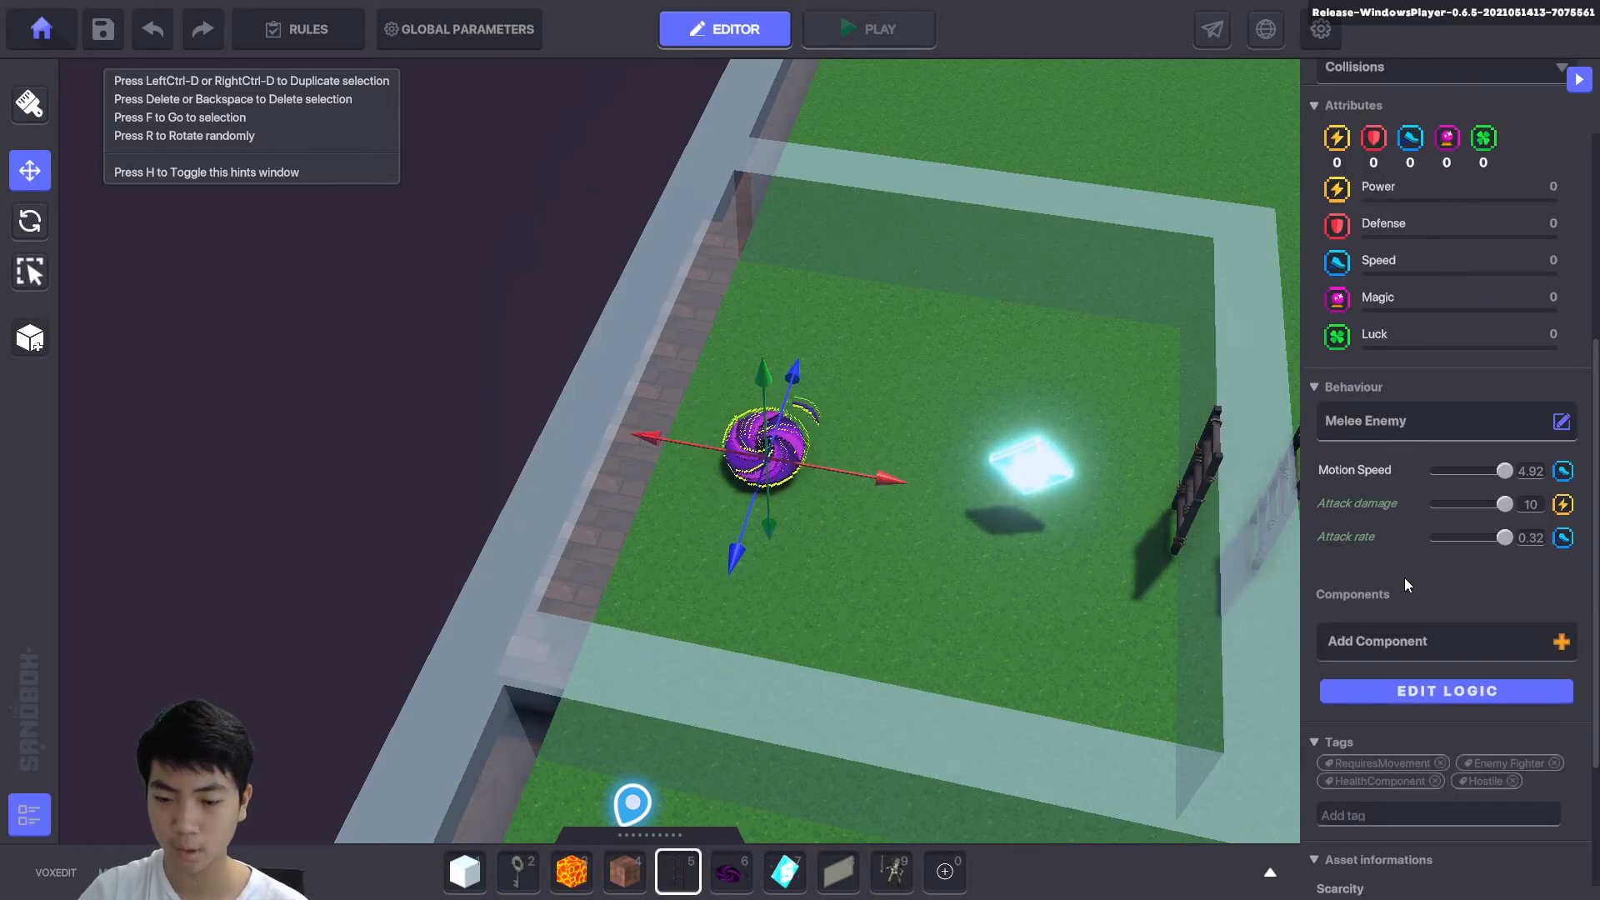
pyautogui.scroll(-2, 1473, 567)
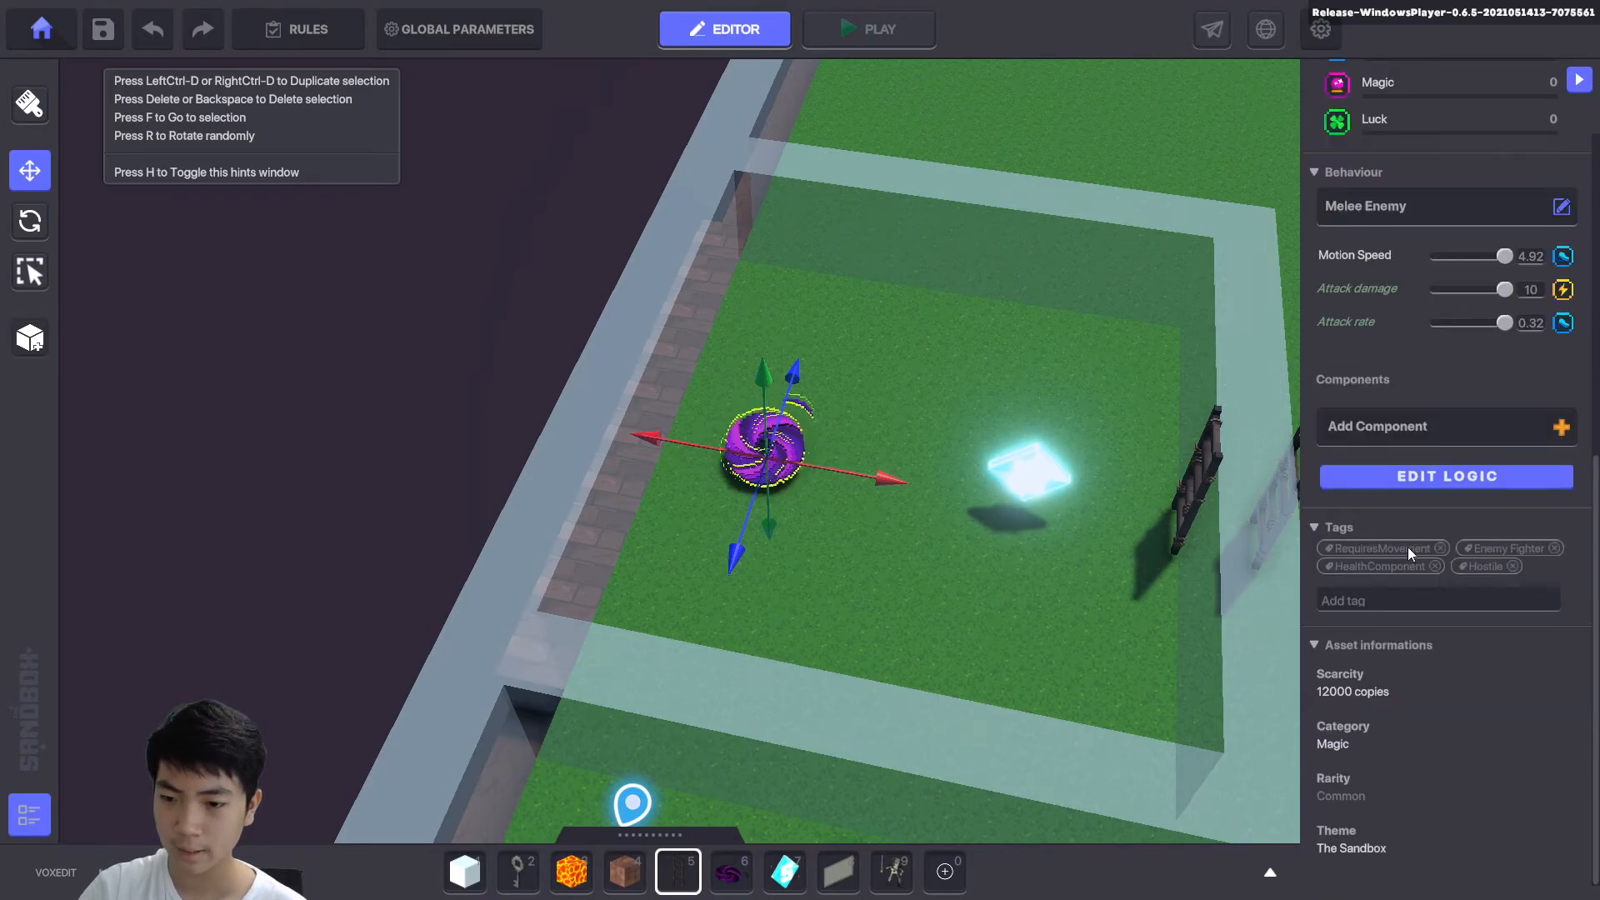
# Add the Health component to the Void and lower its health to the minimum.
pyautogui.click(1046, 498)
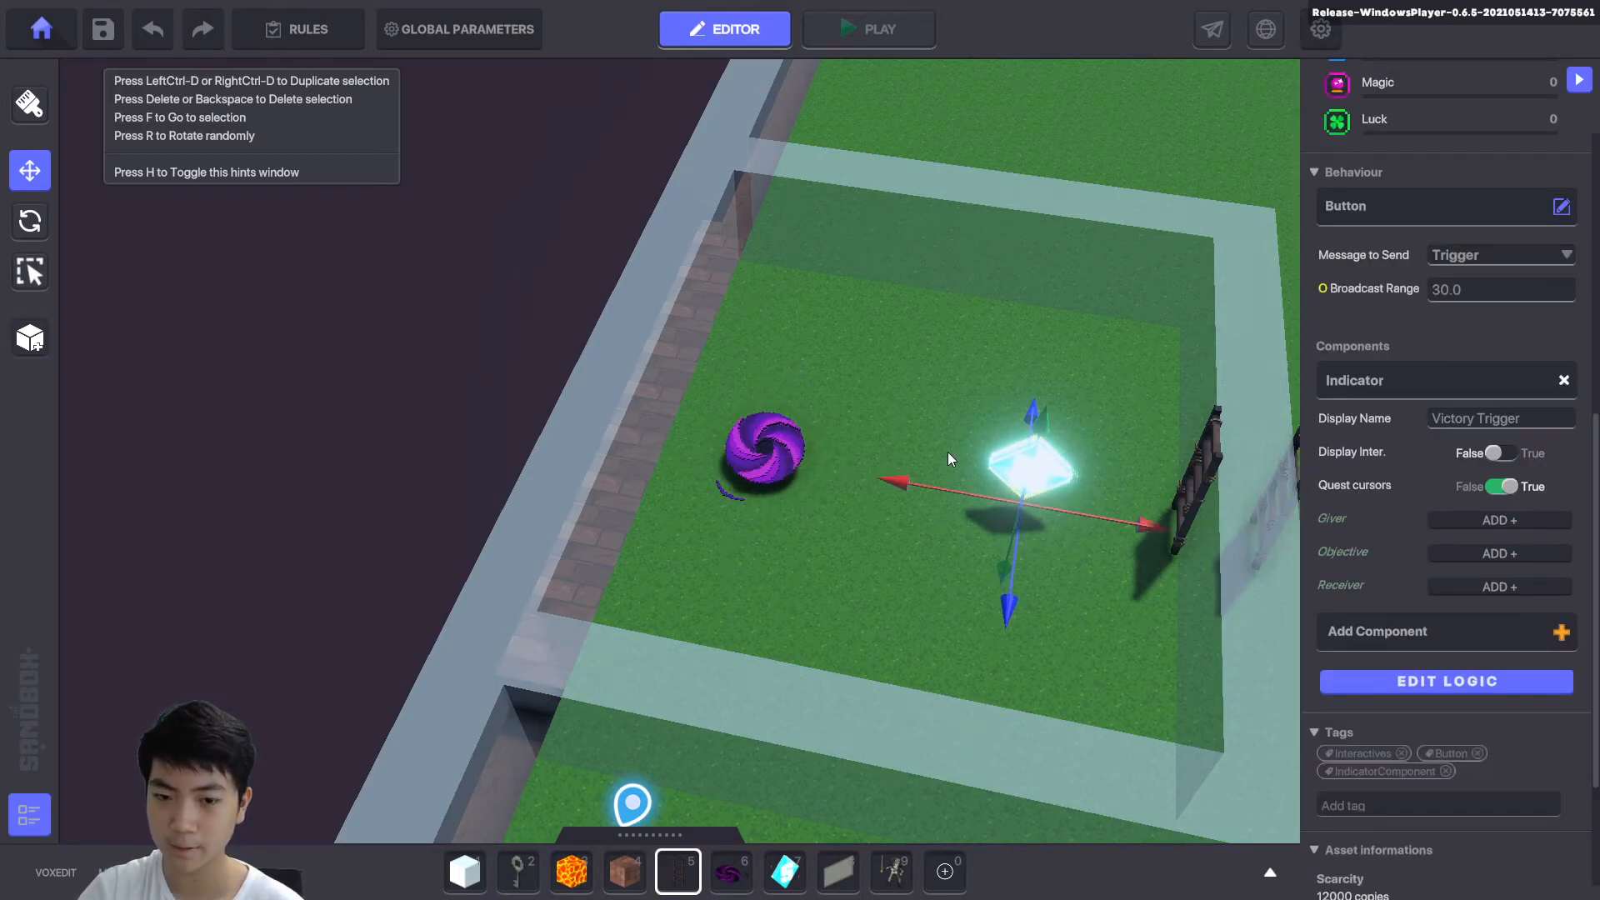
pyautogui.moveTo(784, 465); pyautogui.dragTo(805, 410)
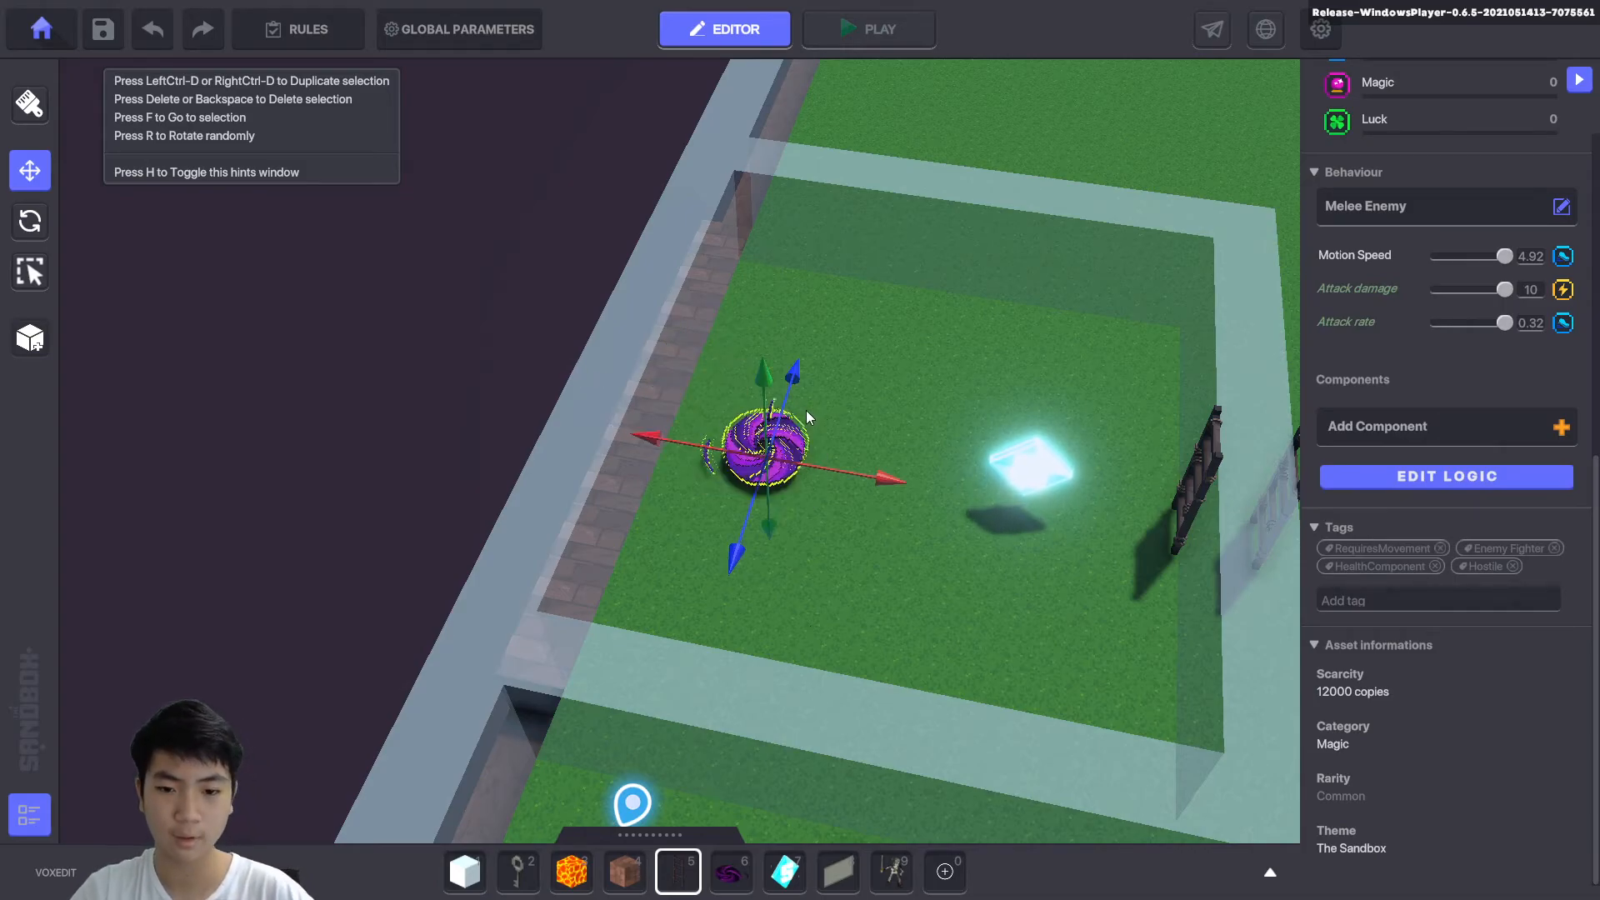
pyautogui.click(1424, 426)
pyautogui.scroll(-1, 977, 506)
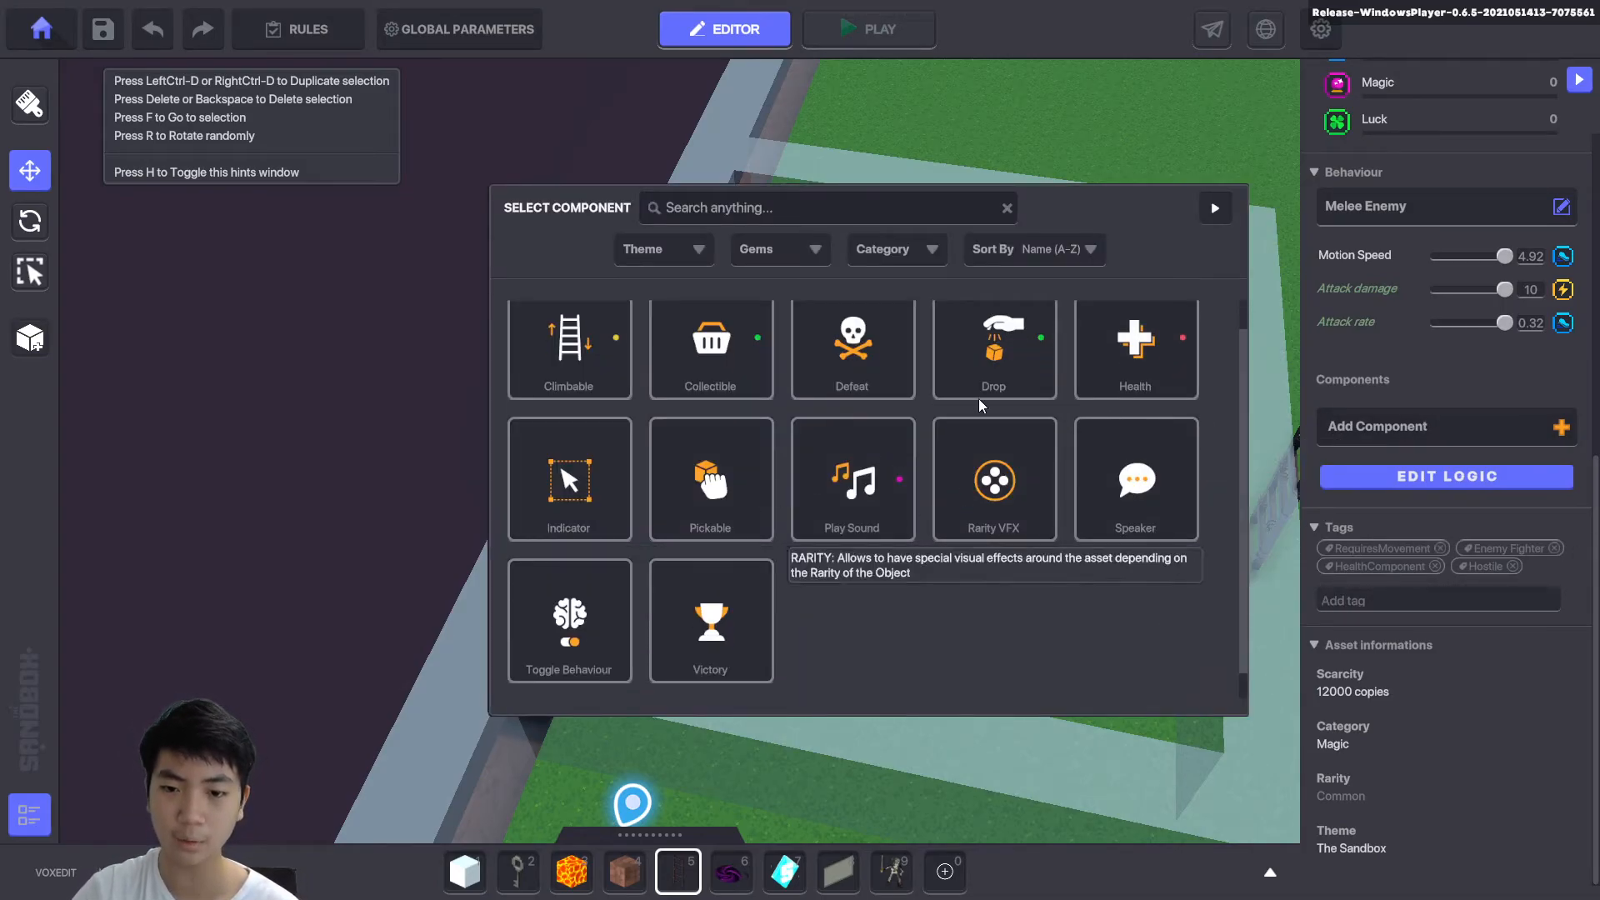
pyautogui.click(1141, 366)
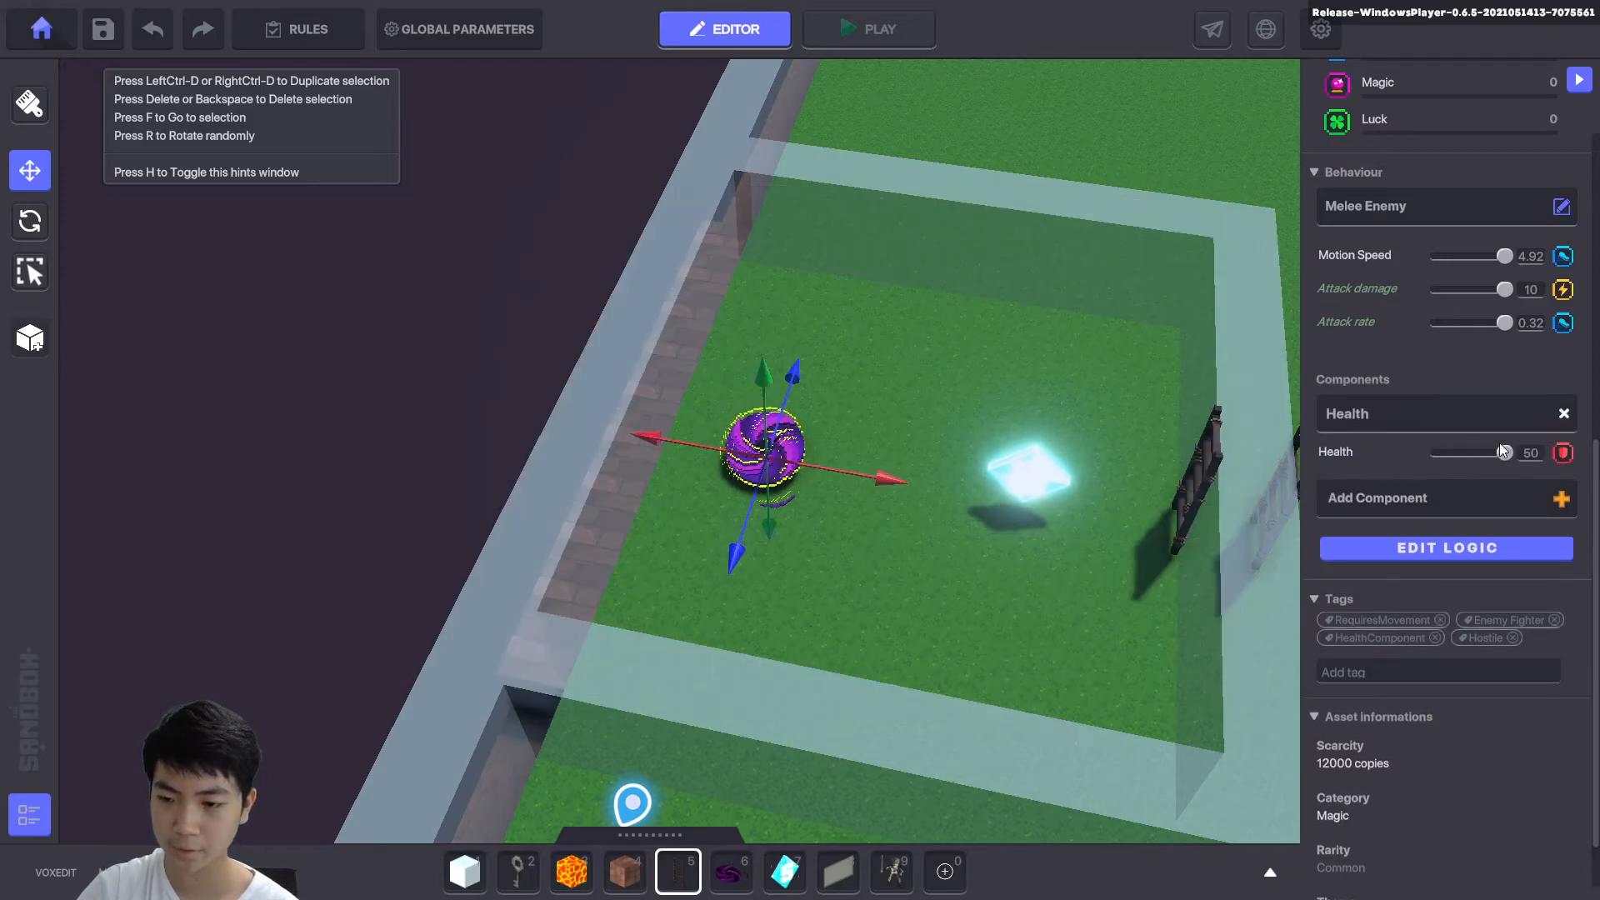
pyautogui.scroll(1, 1494, 462)
pyautogui.moveTo(1417, 462); pyautogui.dragTo(1439, 464)
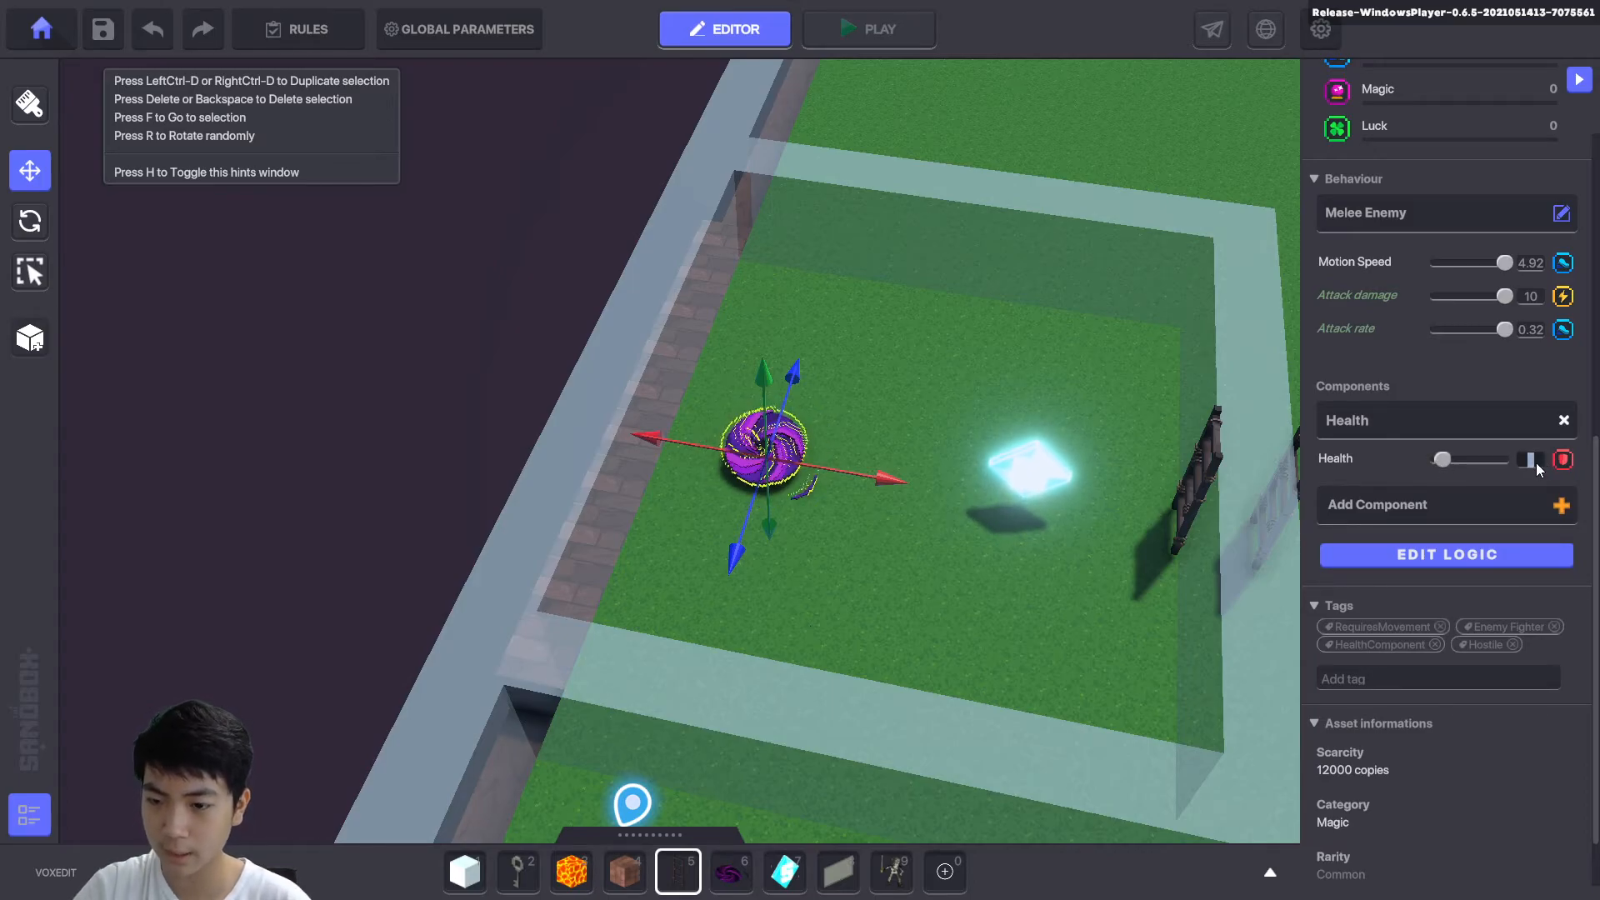
pyautogui.click(1094, 524)
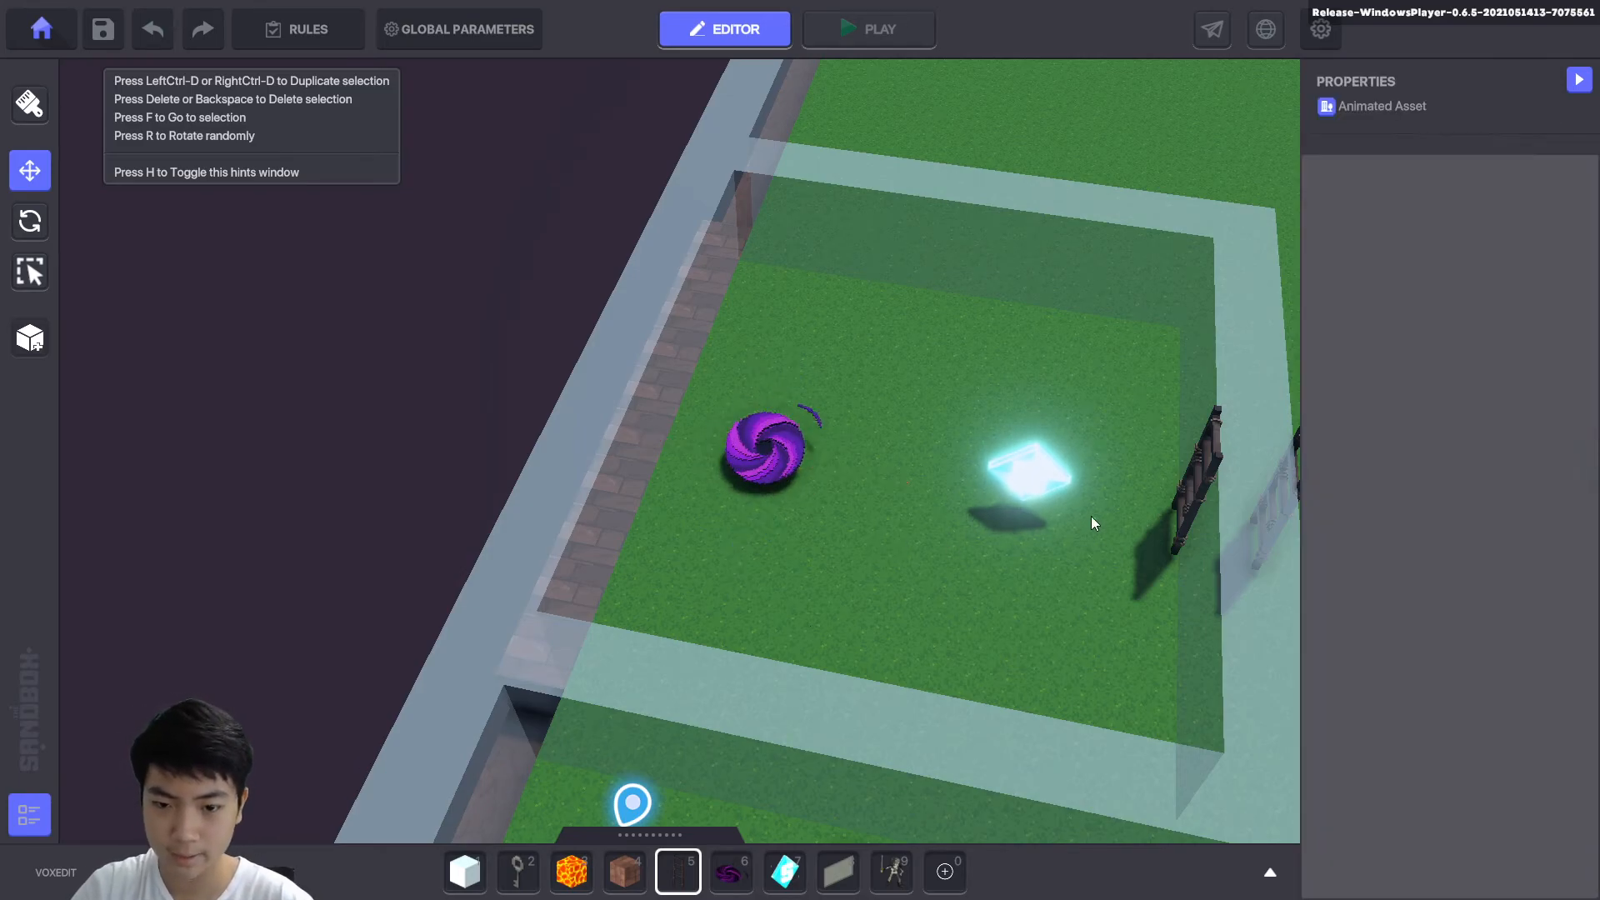
# Shift the Victory Trigger slightly towards the Void, set its behaviour to None and remove its Indicator component.
pyautogui.click(1087, 516)
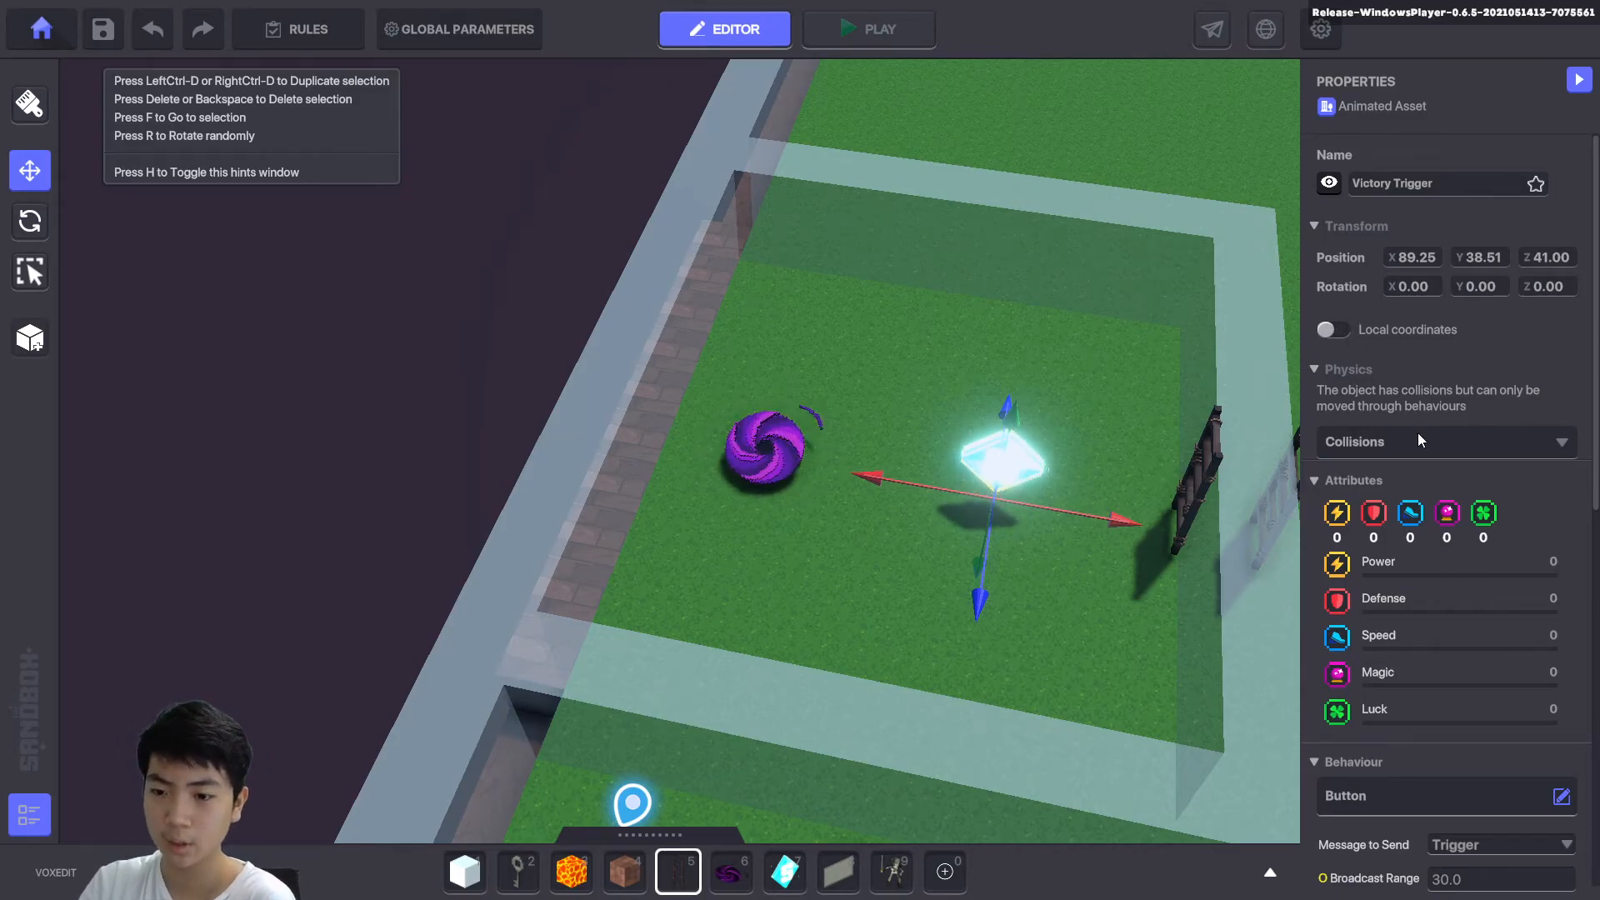
pyautogui.scroll(-5, 1397, 614)
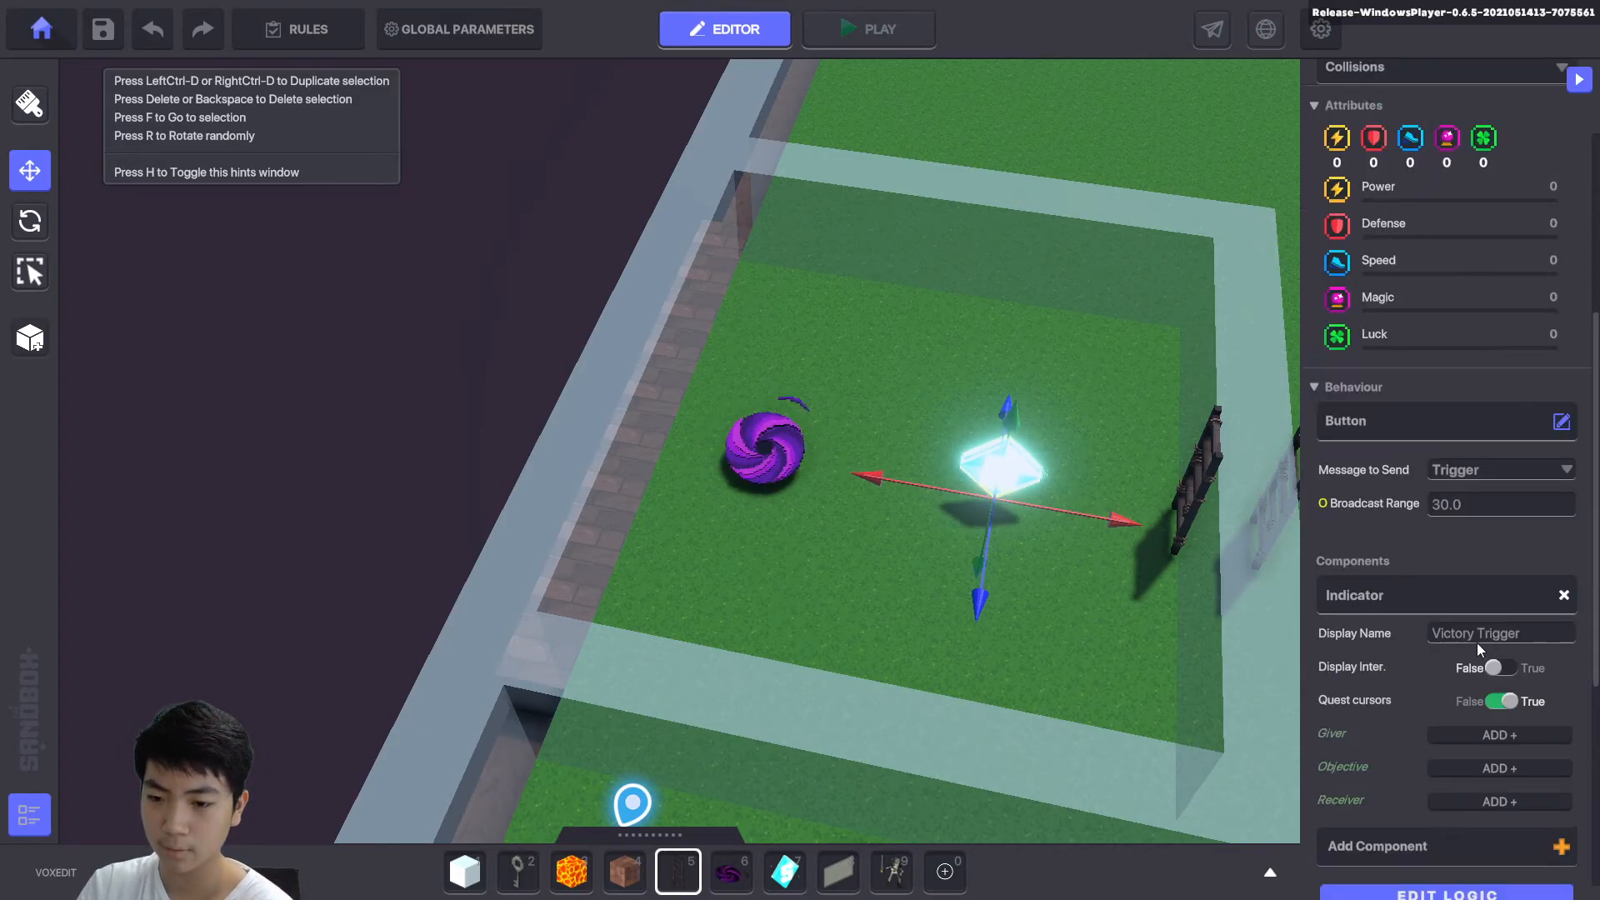
pyautogui.click(1456, 430)
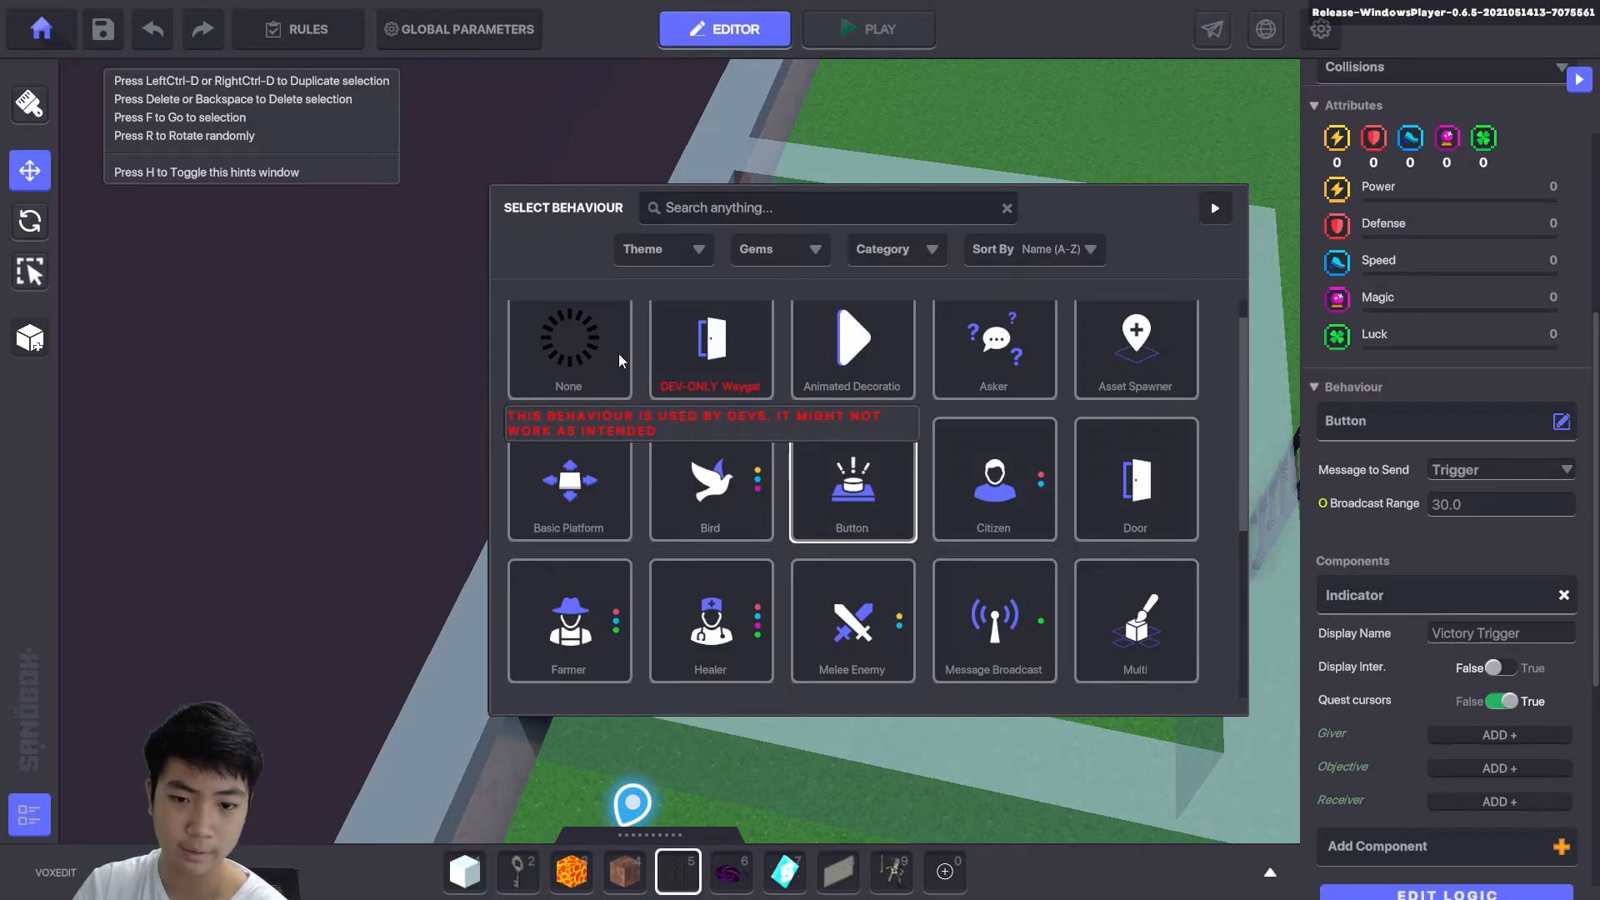
pyautogui.click(549, 350)
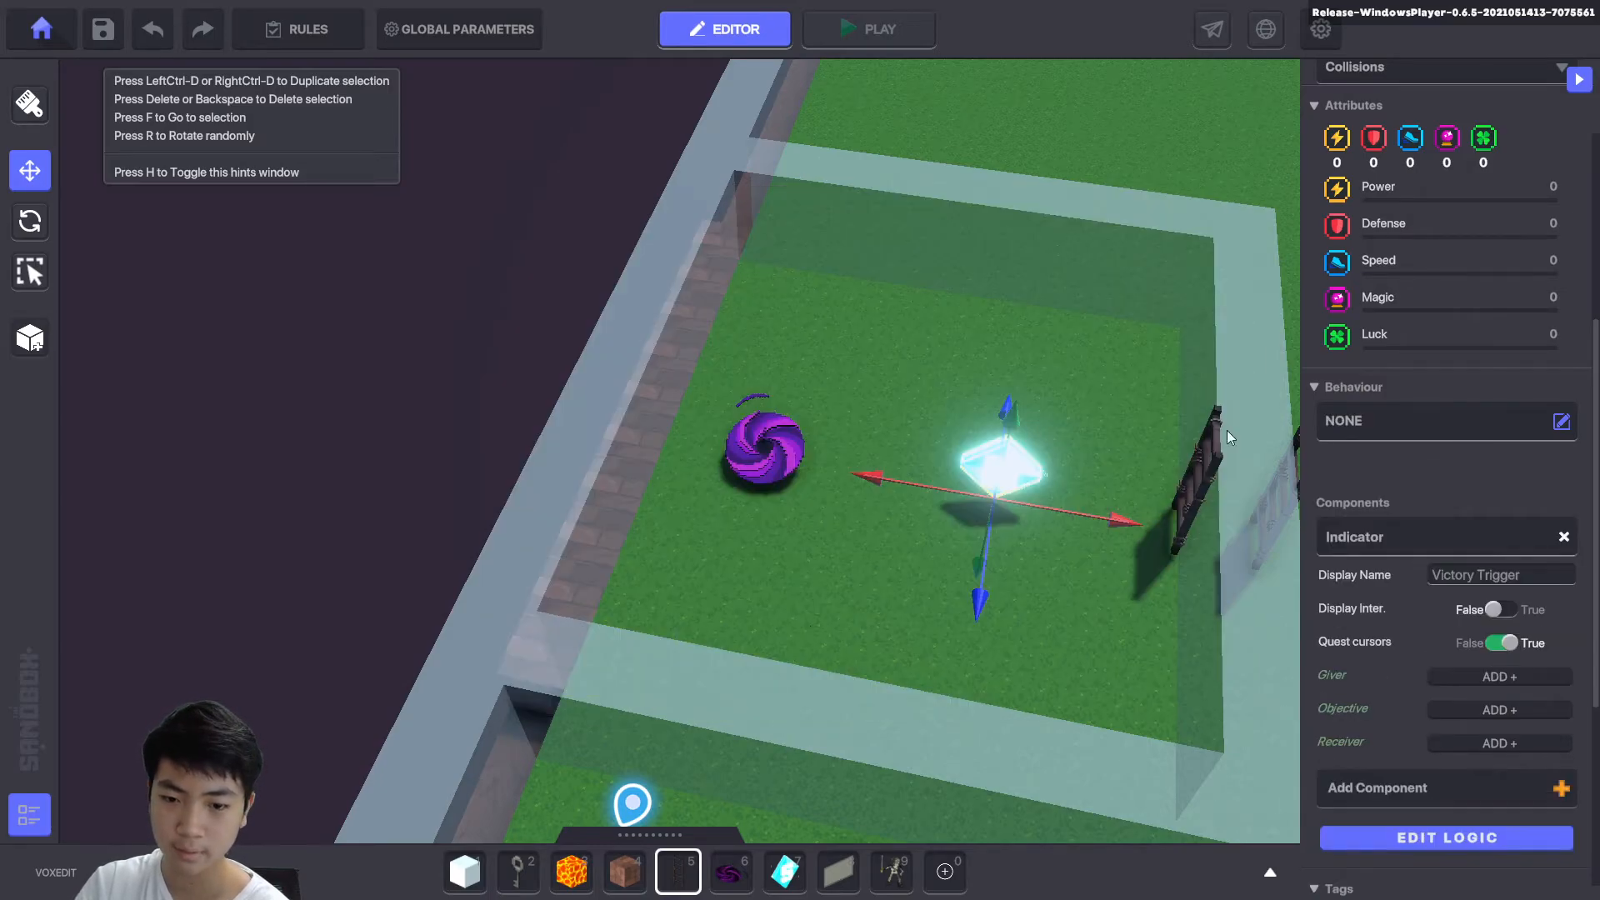
pyautogui.click(1565, 538)
# Give the Victory Trigger the Healer behaviour and set its walk speed to 0.0.
pyautogui.click(1364, 672)
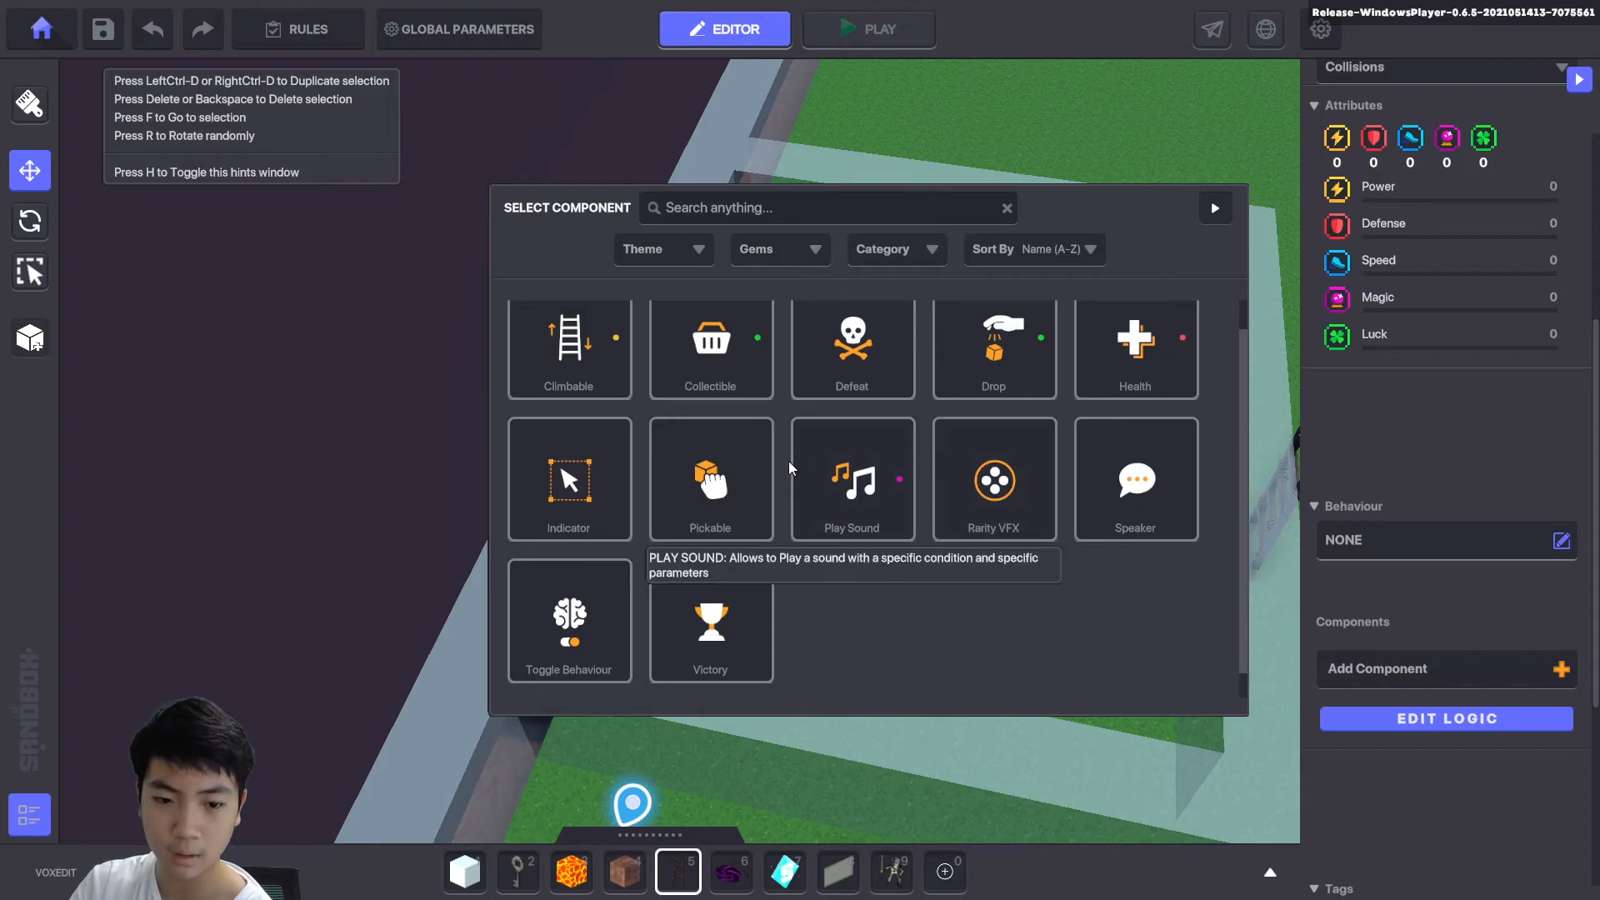
pyautogui.click(1216, 209)
pyautogui.click(1406, 538)
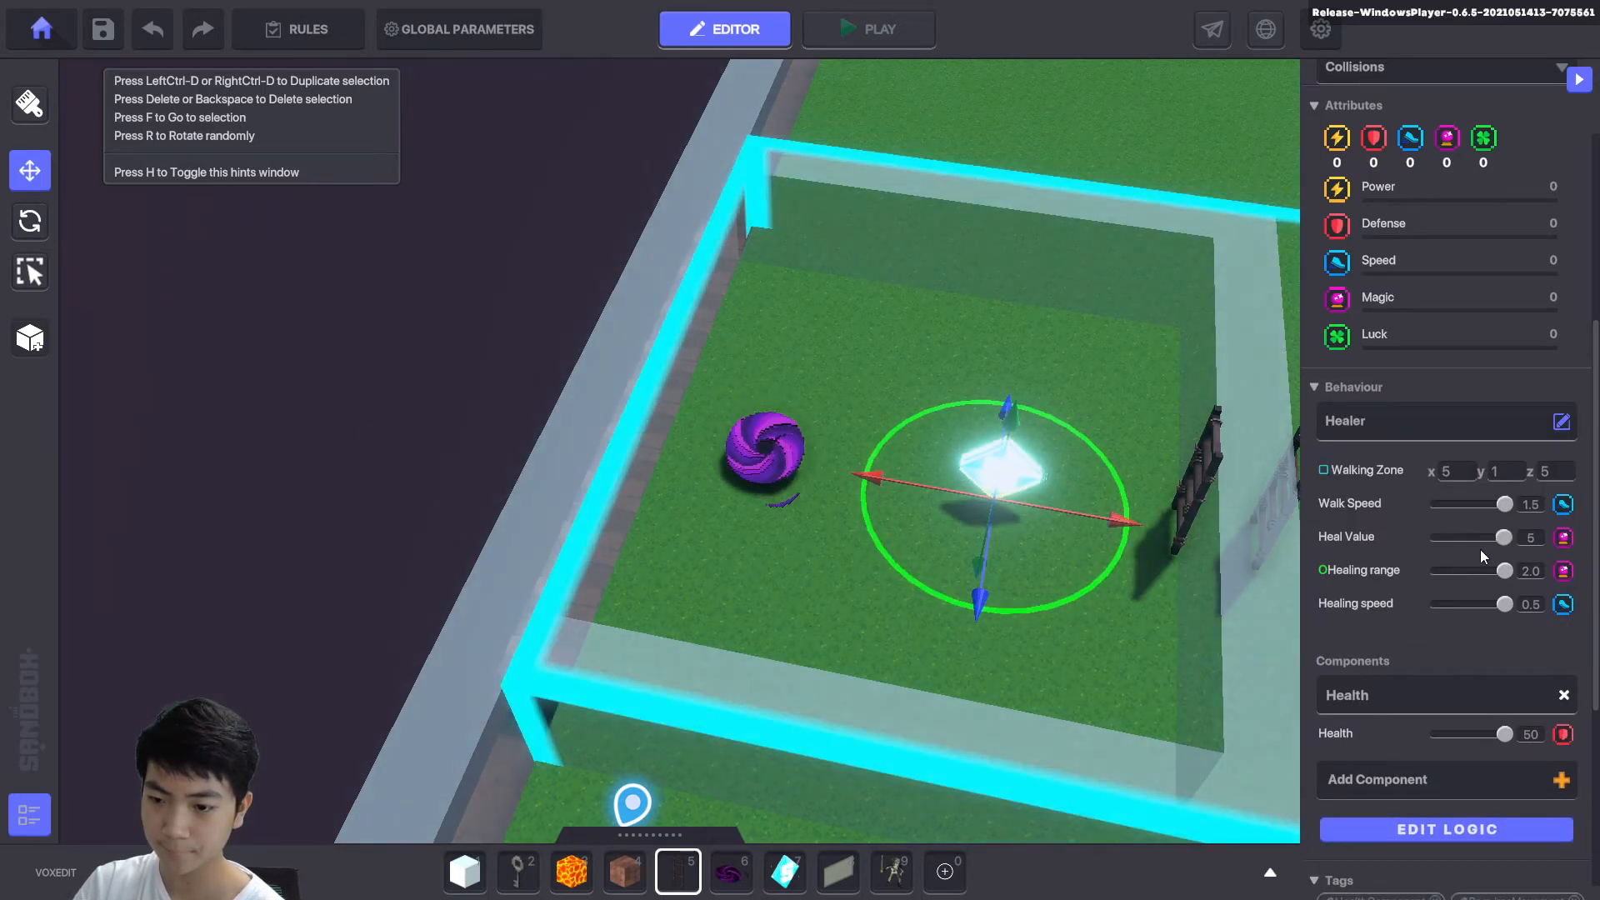
pyautogui.moveTo(1505, 507); pyautogui.dragTo(1372, 508)
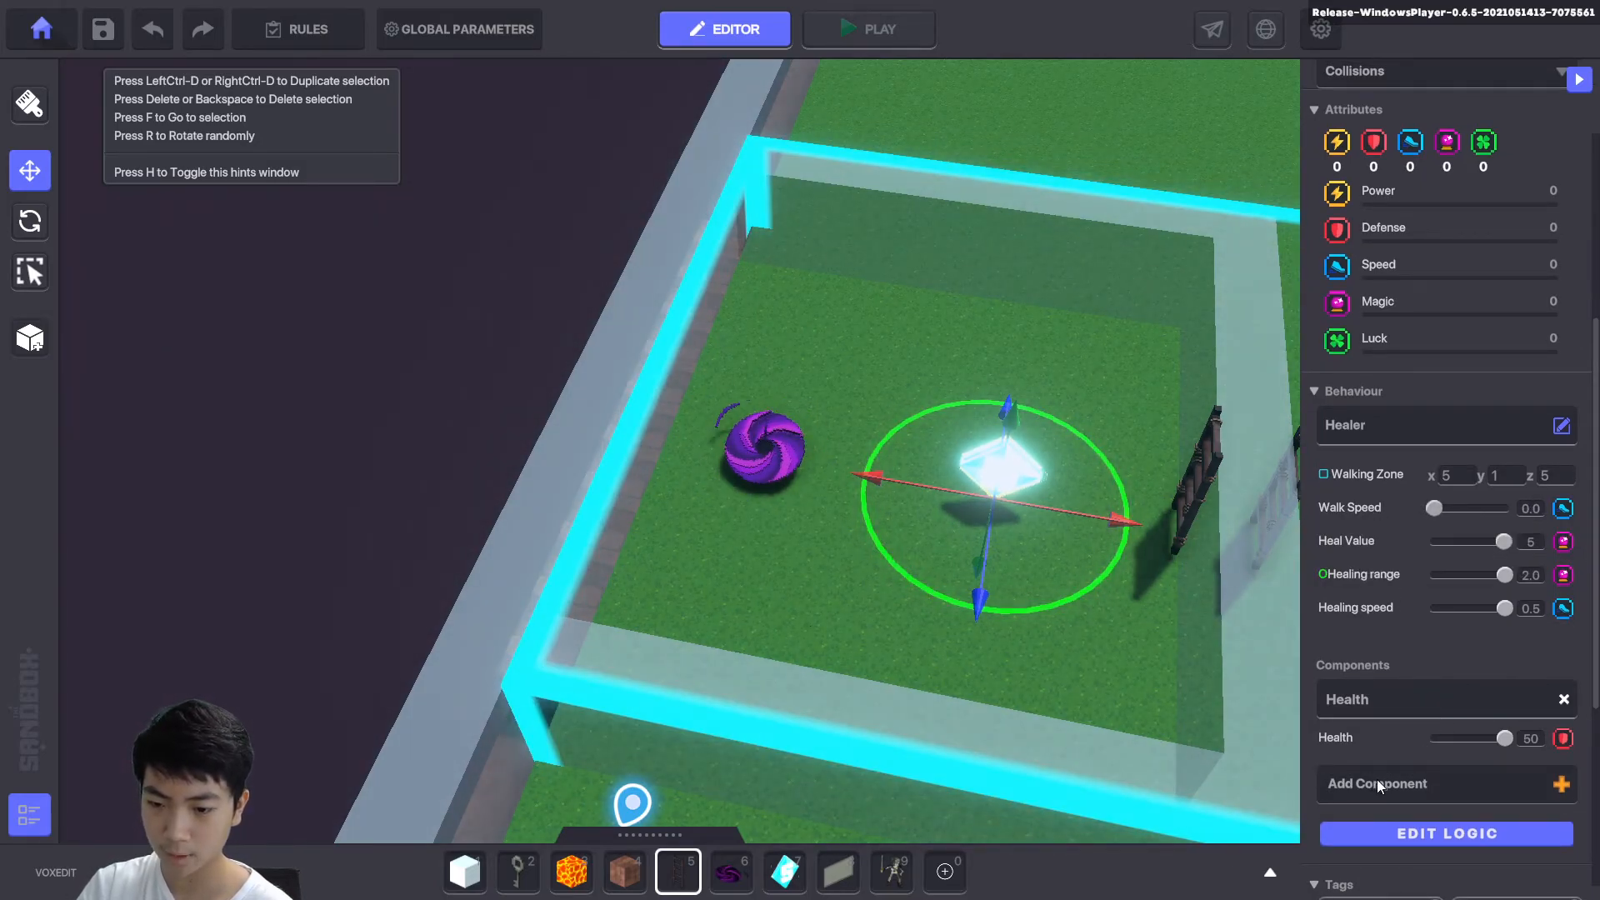
pyautogui.click(1375, 776)
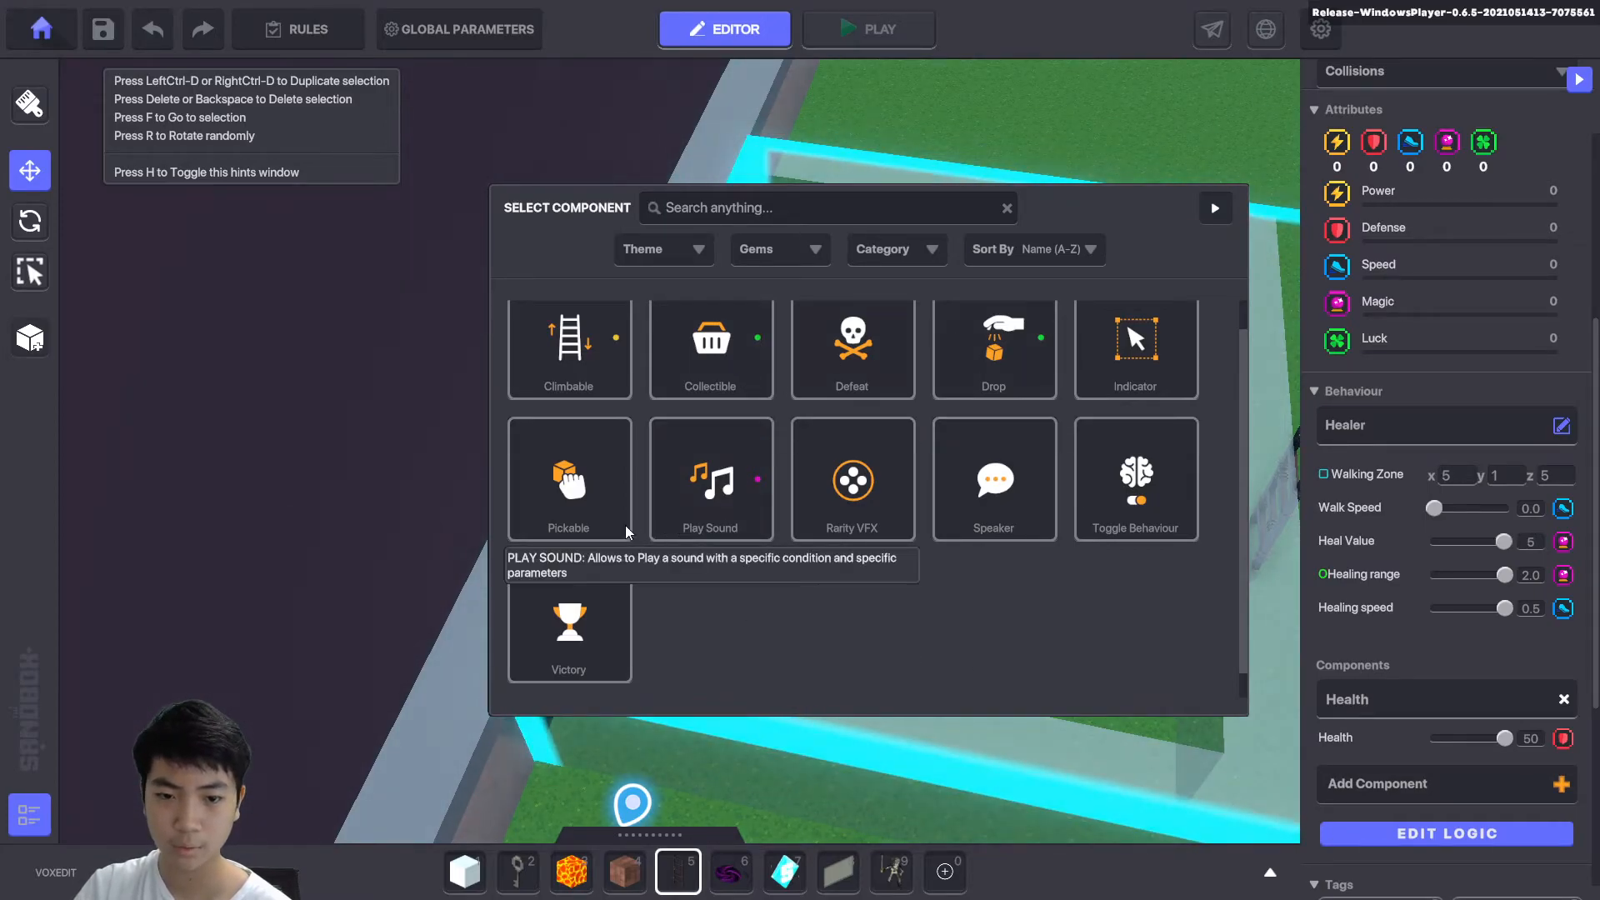
pyautogui.click(1225, 204)
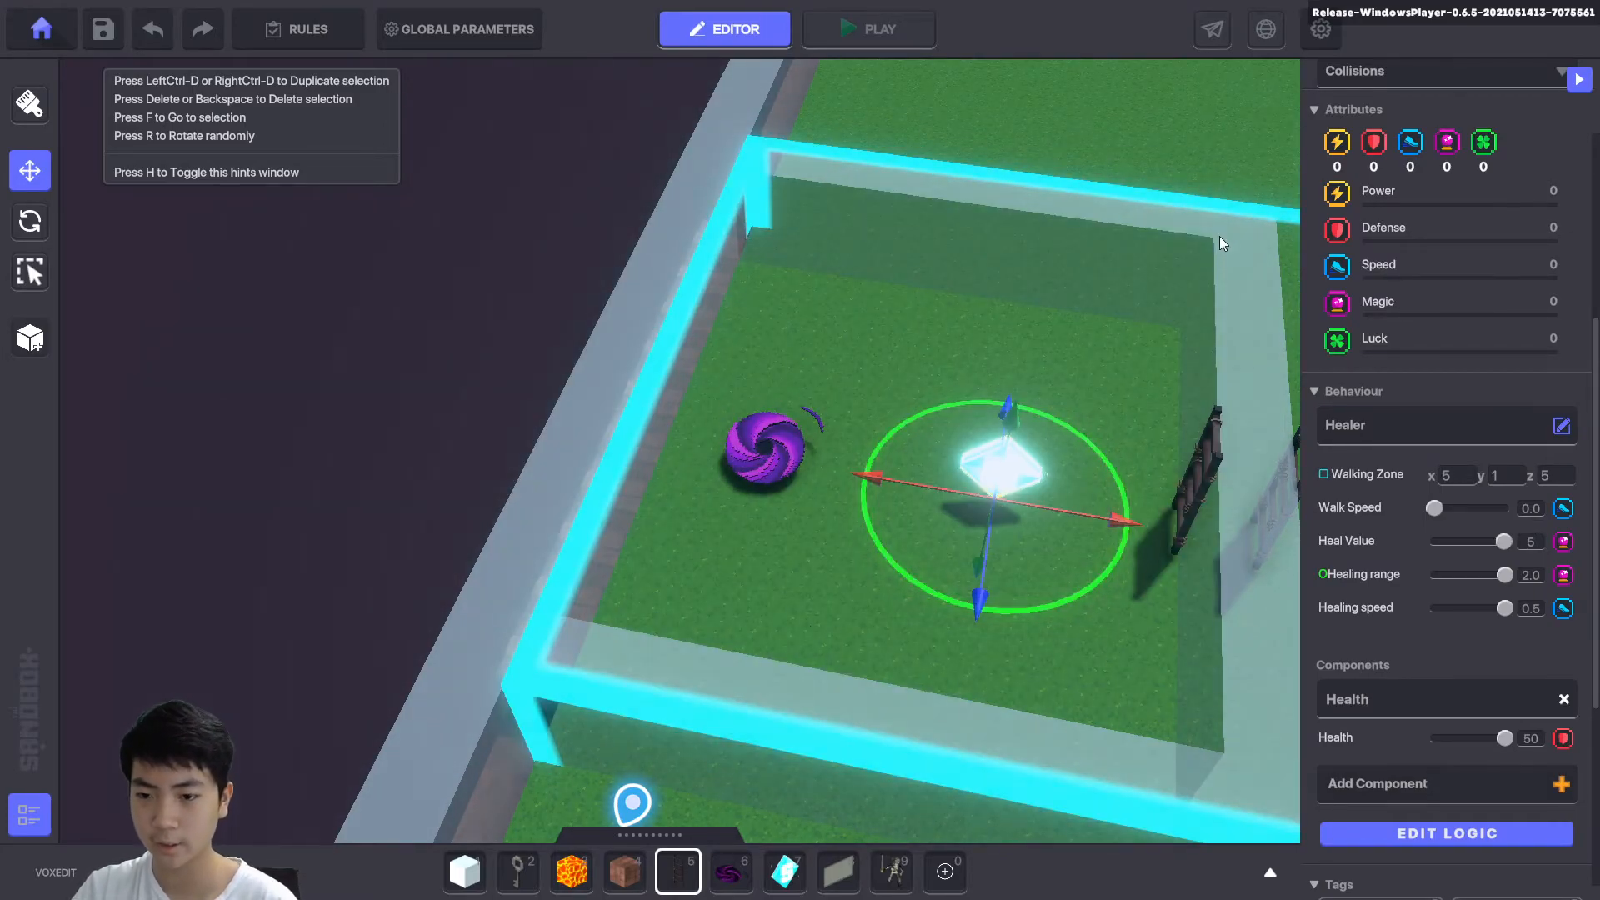
# Start a play test and run from the spawn point to the ladders of the walled Void bay.
pyautogui.press('F5')
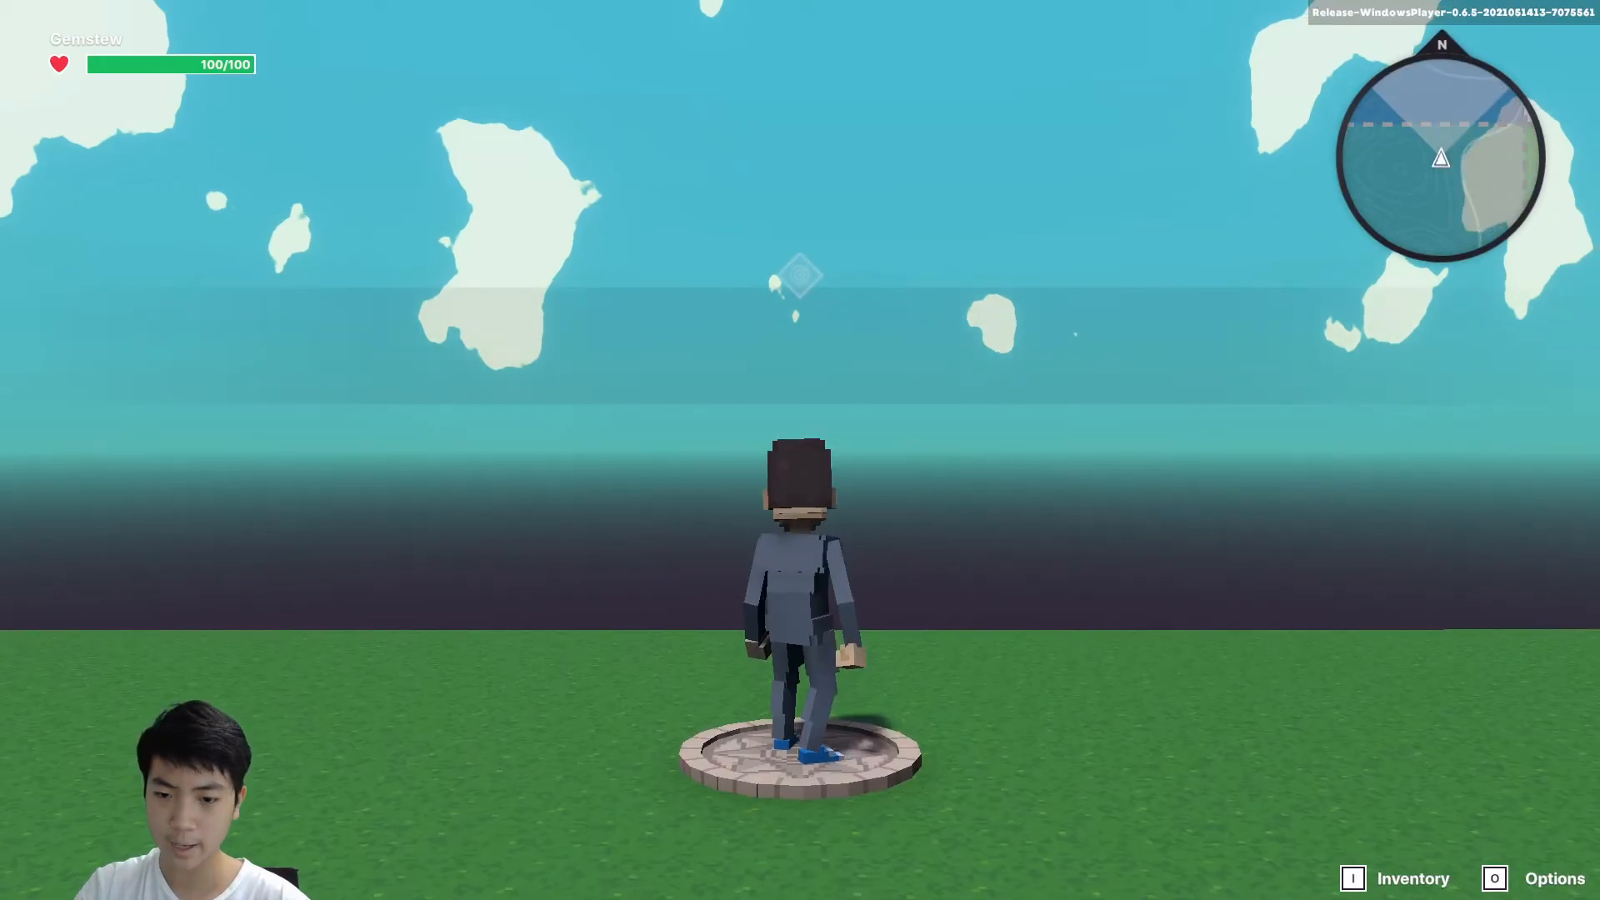
pyautogui.press('w')
pyautogui.press('space')
pyautogui.press('space')
pyautogui.press('space')
pyautogui.press('space')
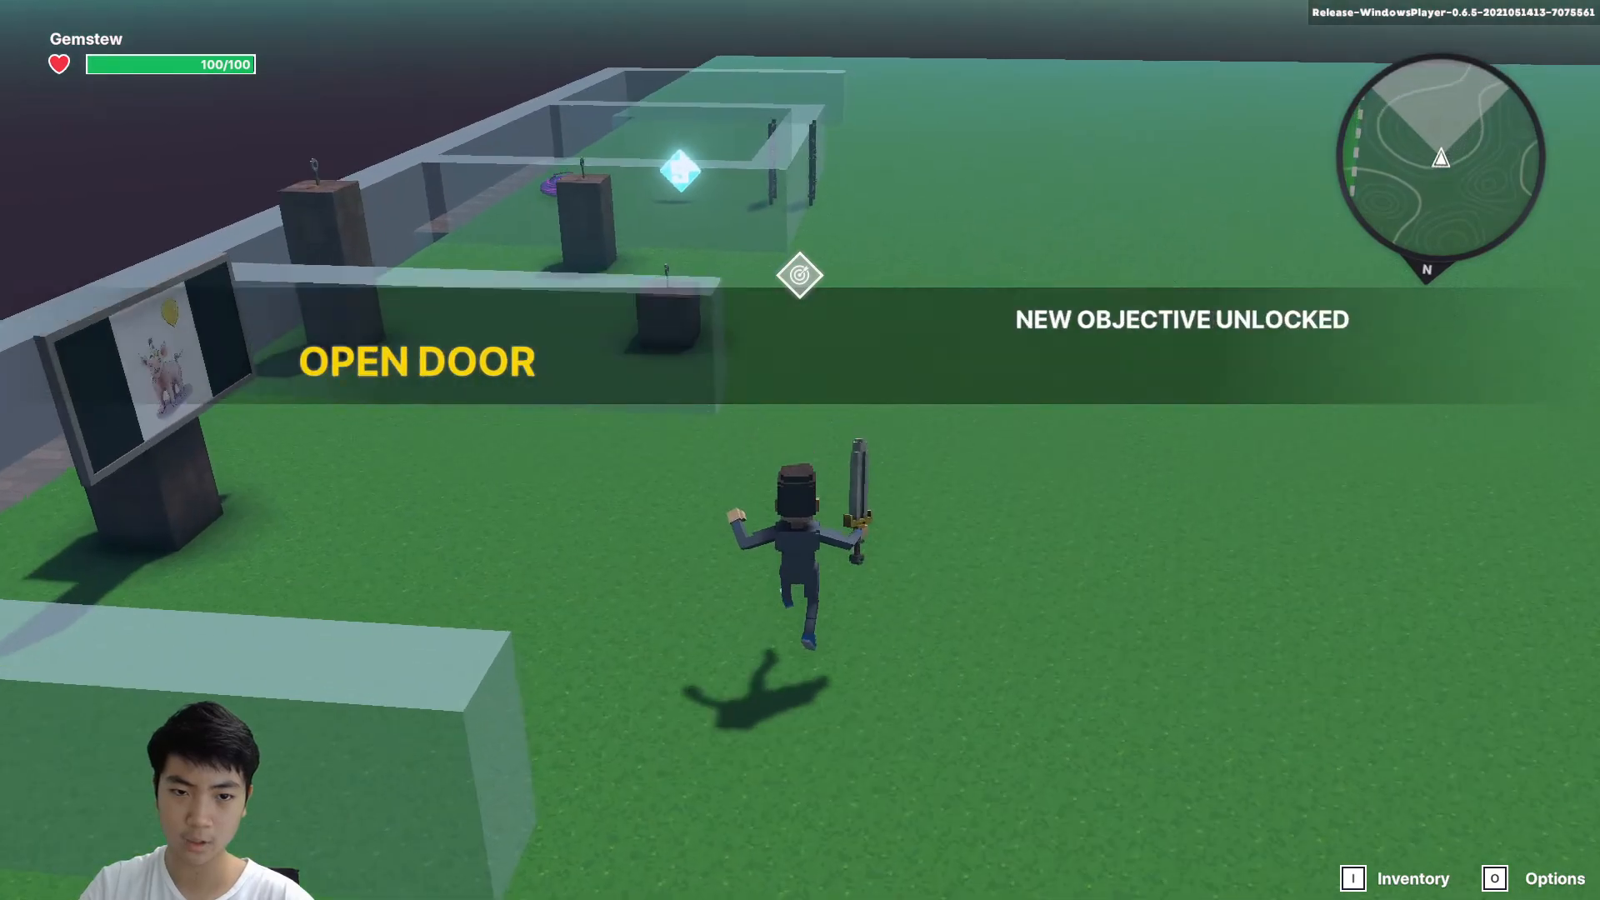
pyautogui.press('space')
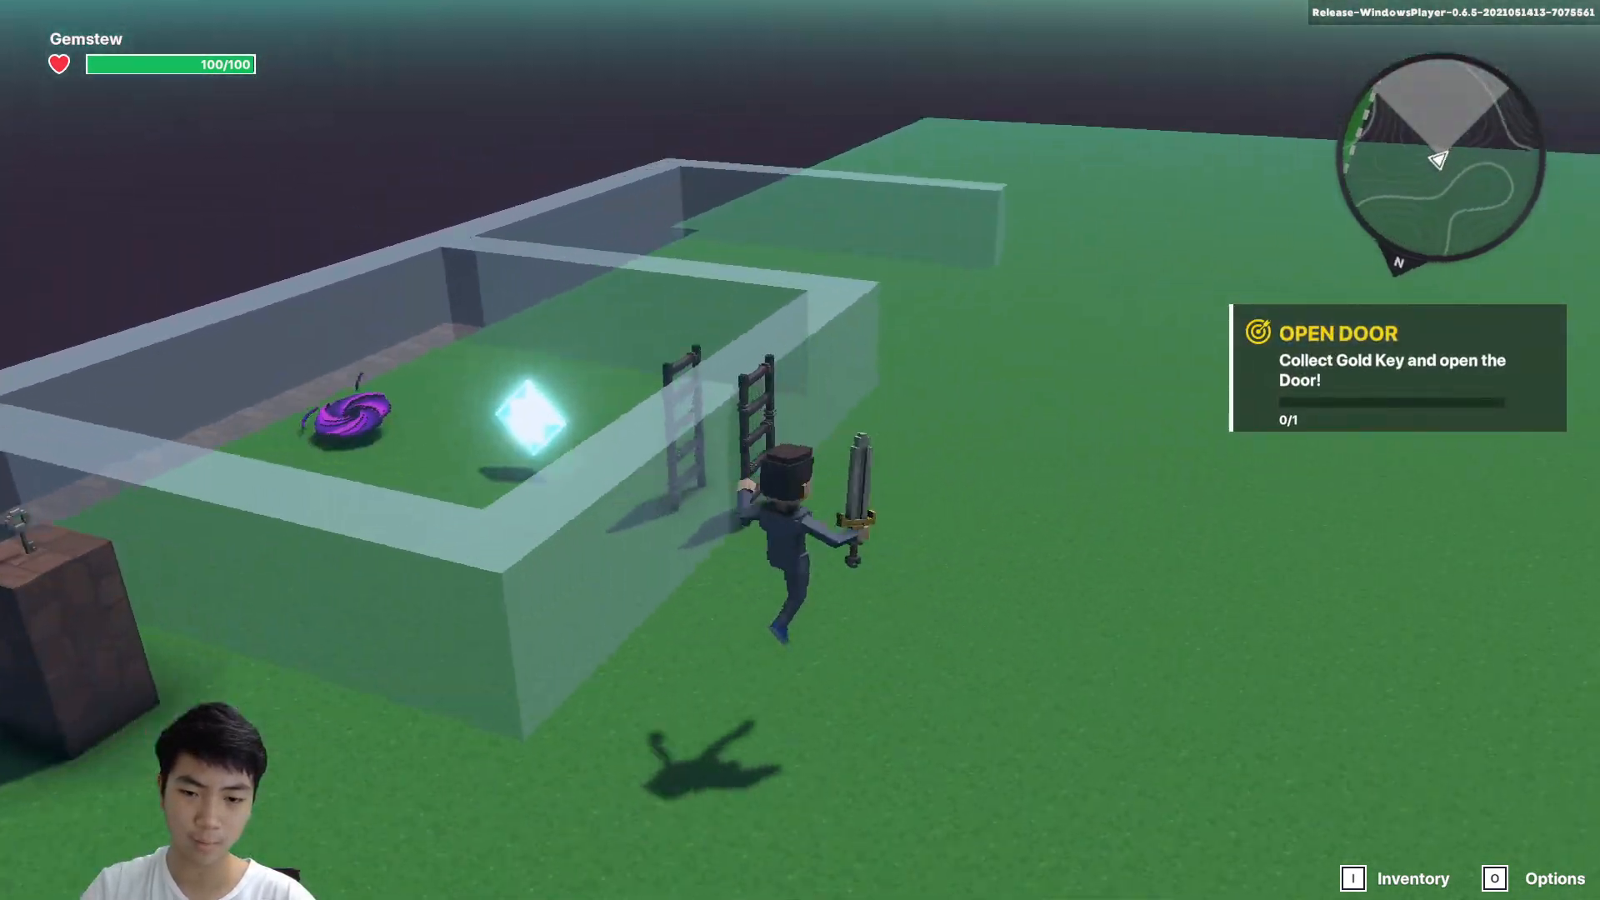
pyautogui.press('w')
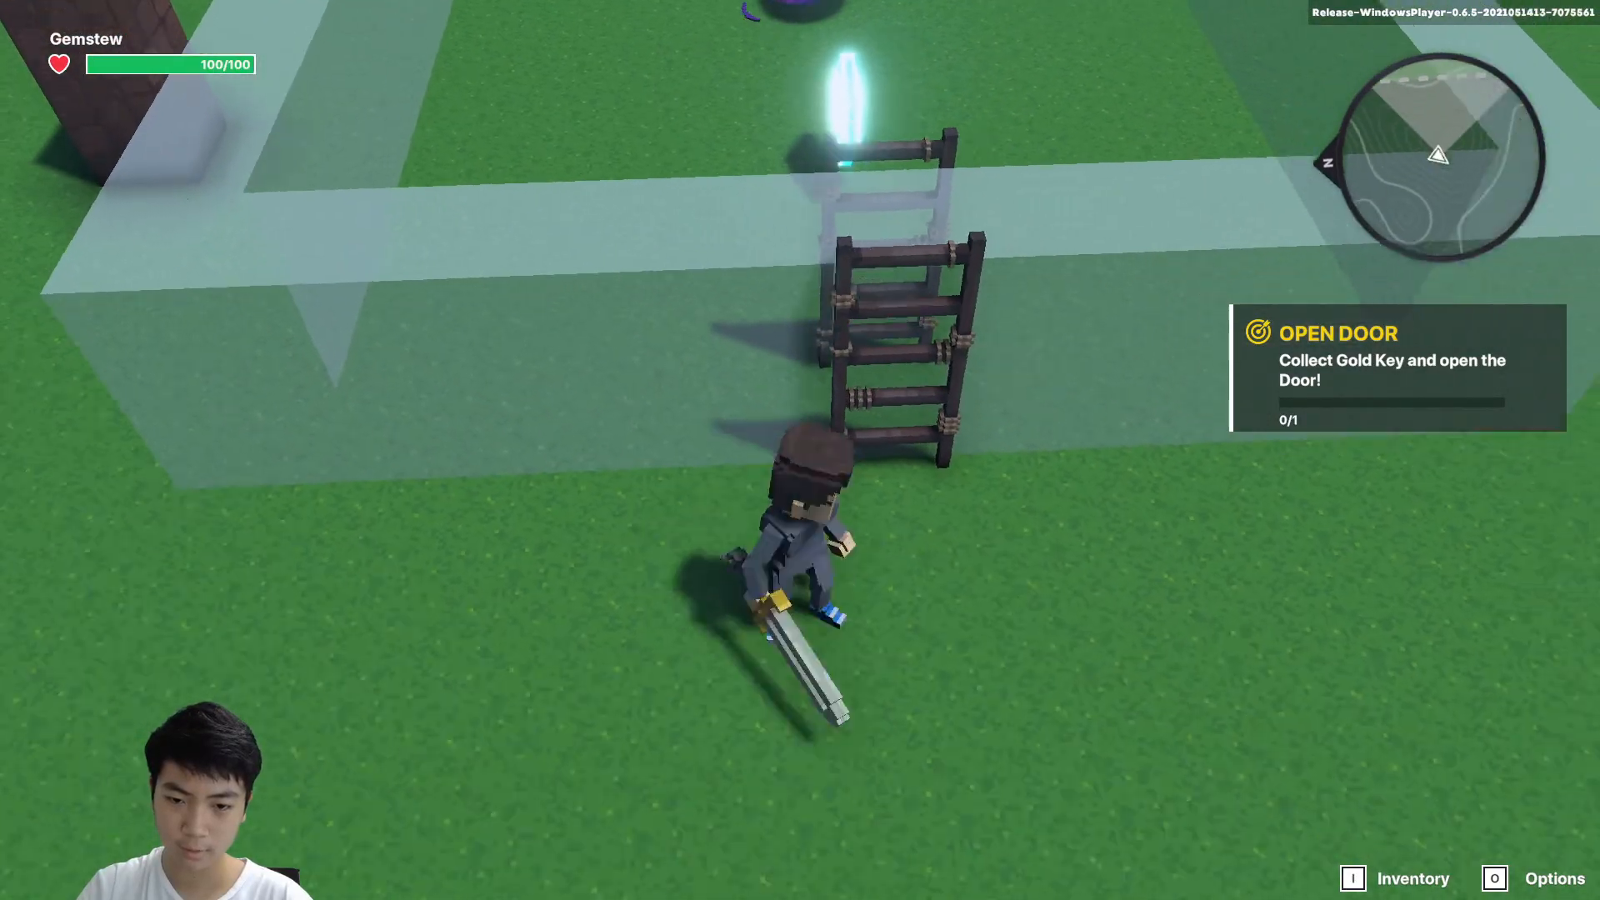
# Enter the bay, fight the Void, test healing beside the Victory Trigger, and end the play test.
pyautogui.press('w')
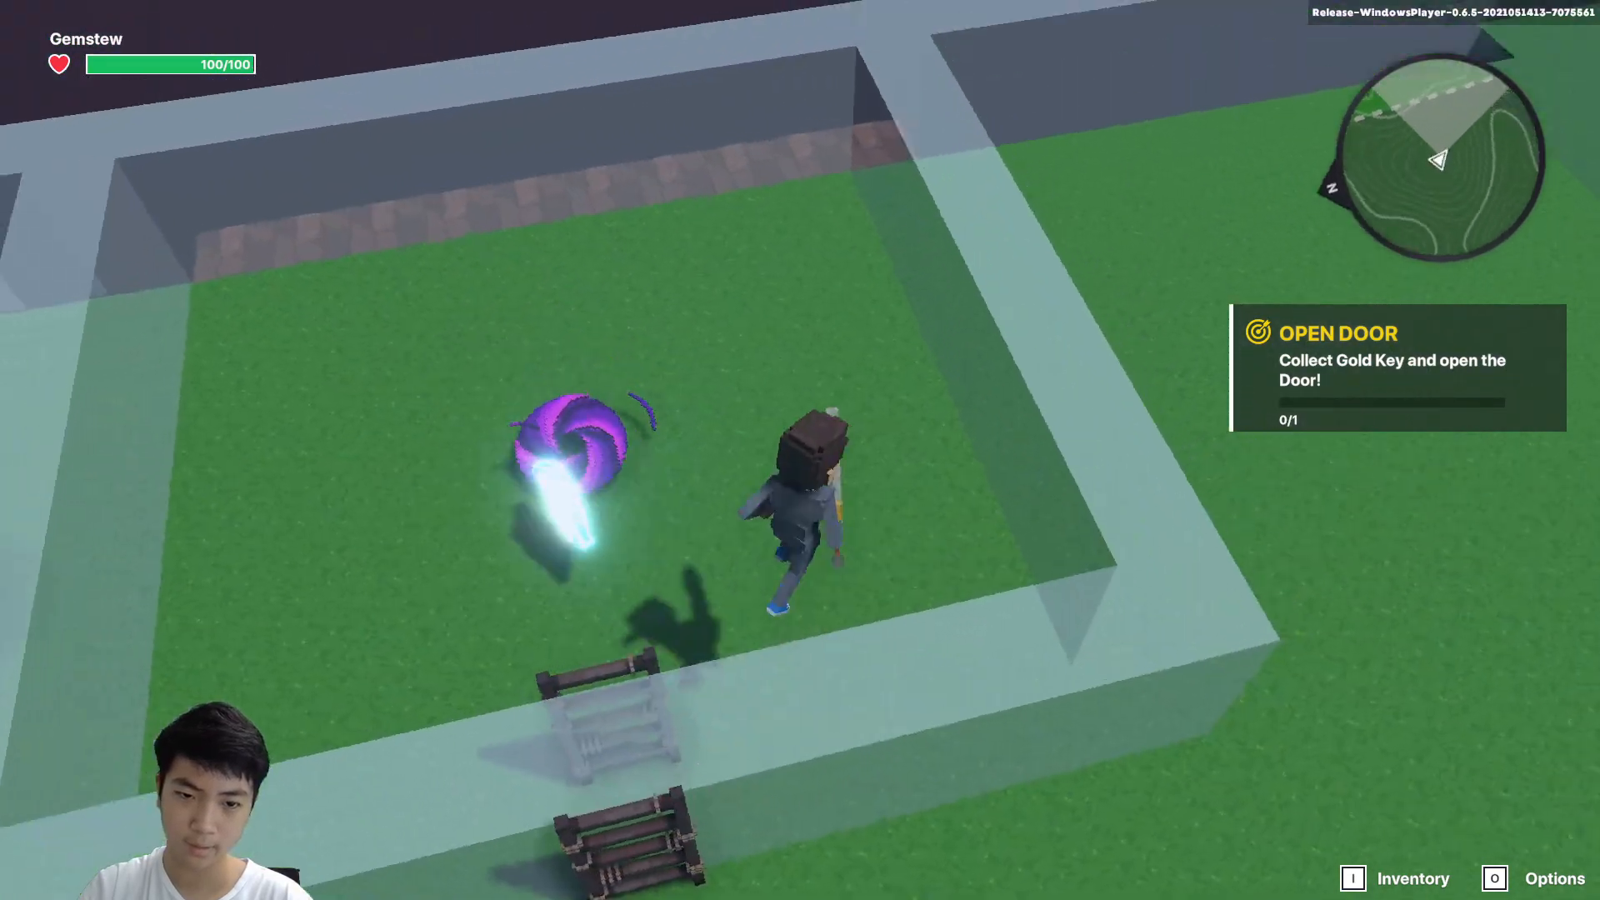
pyautogui.press('w')
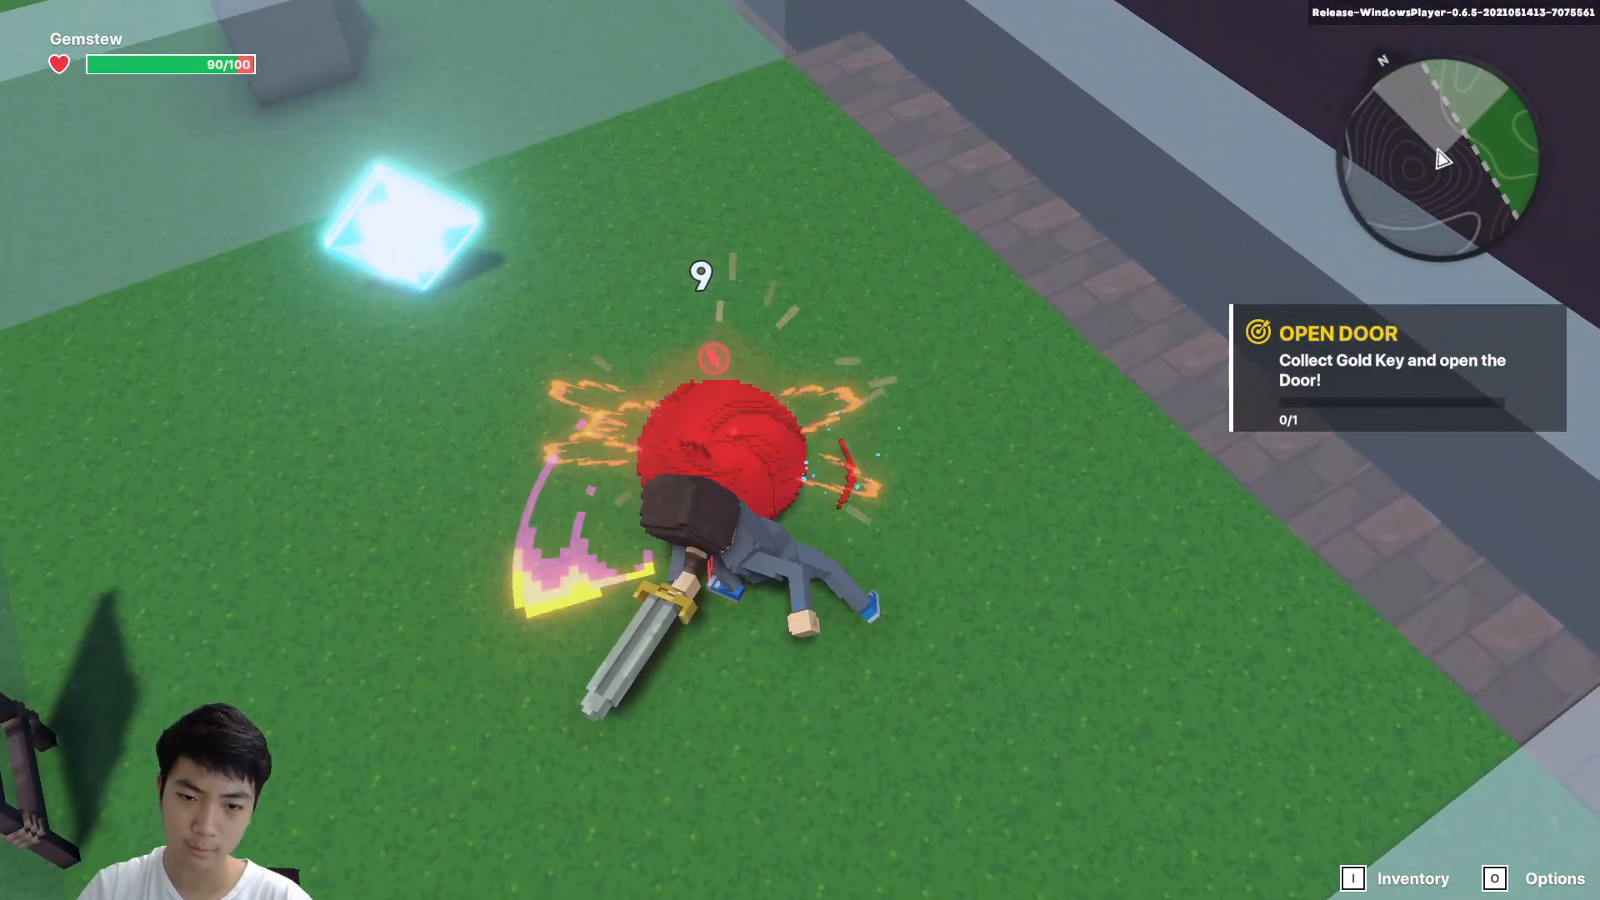
pyautogui.press('w')
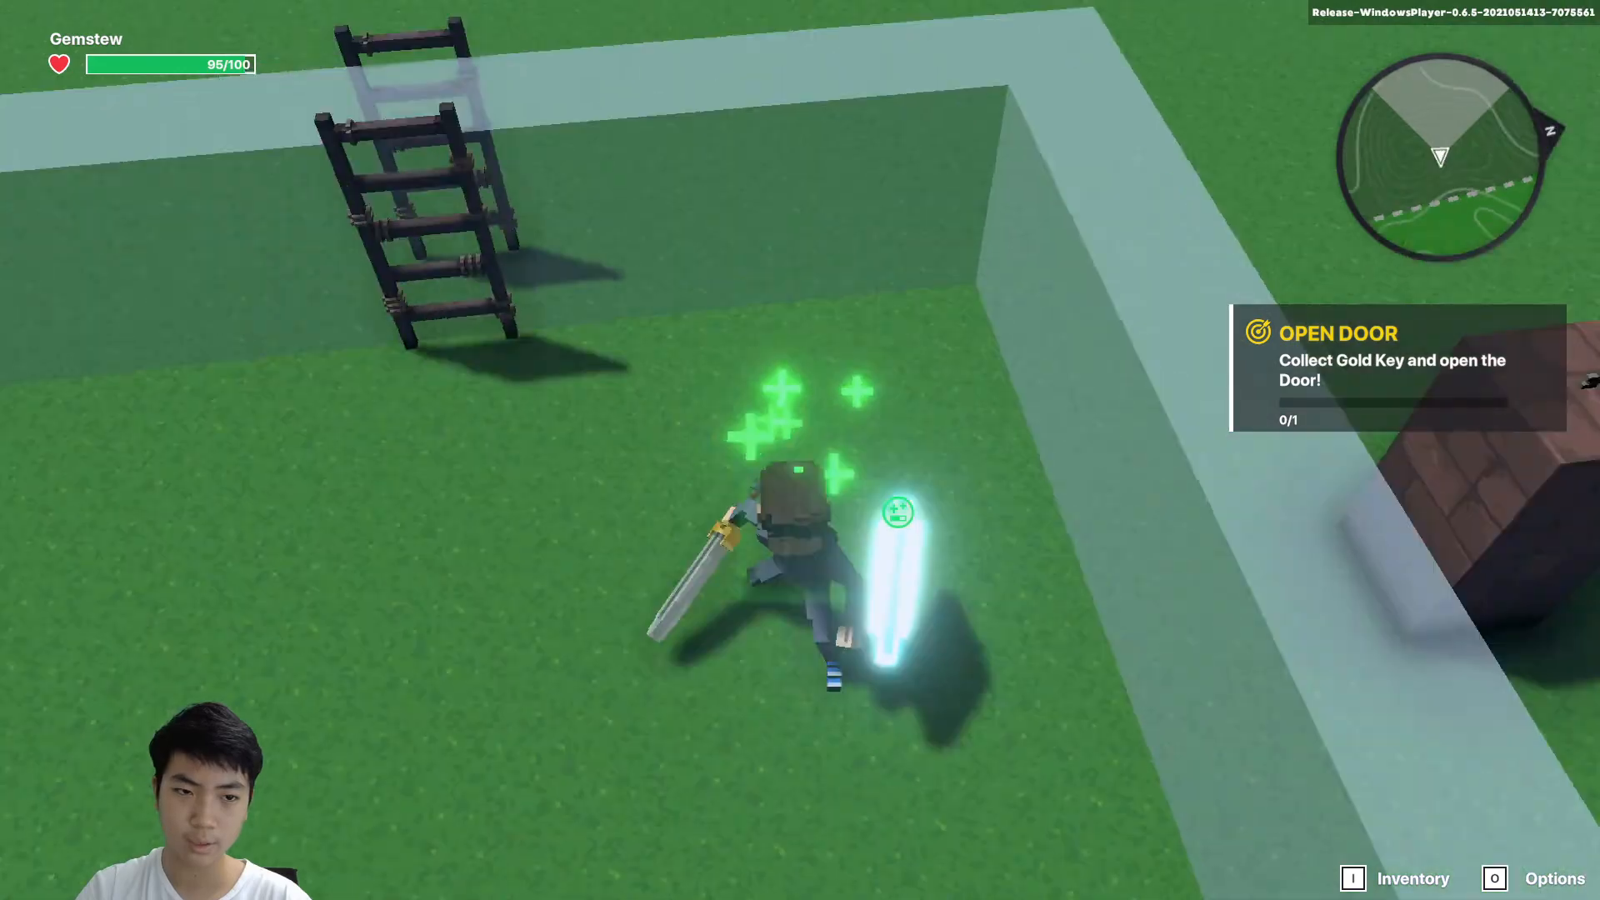
pyautogui.press('w')
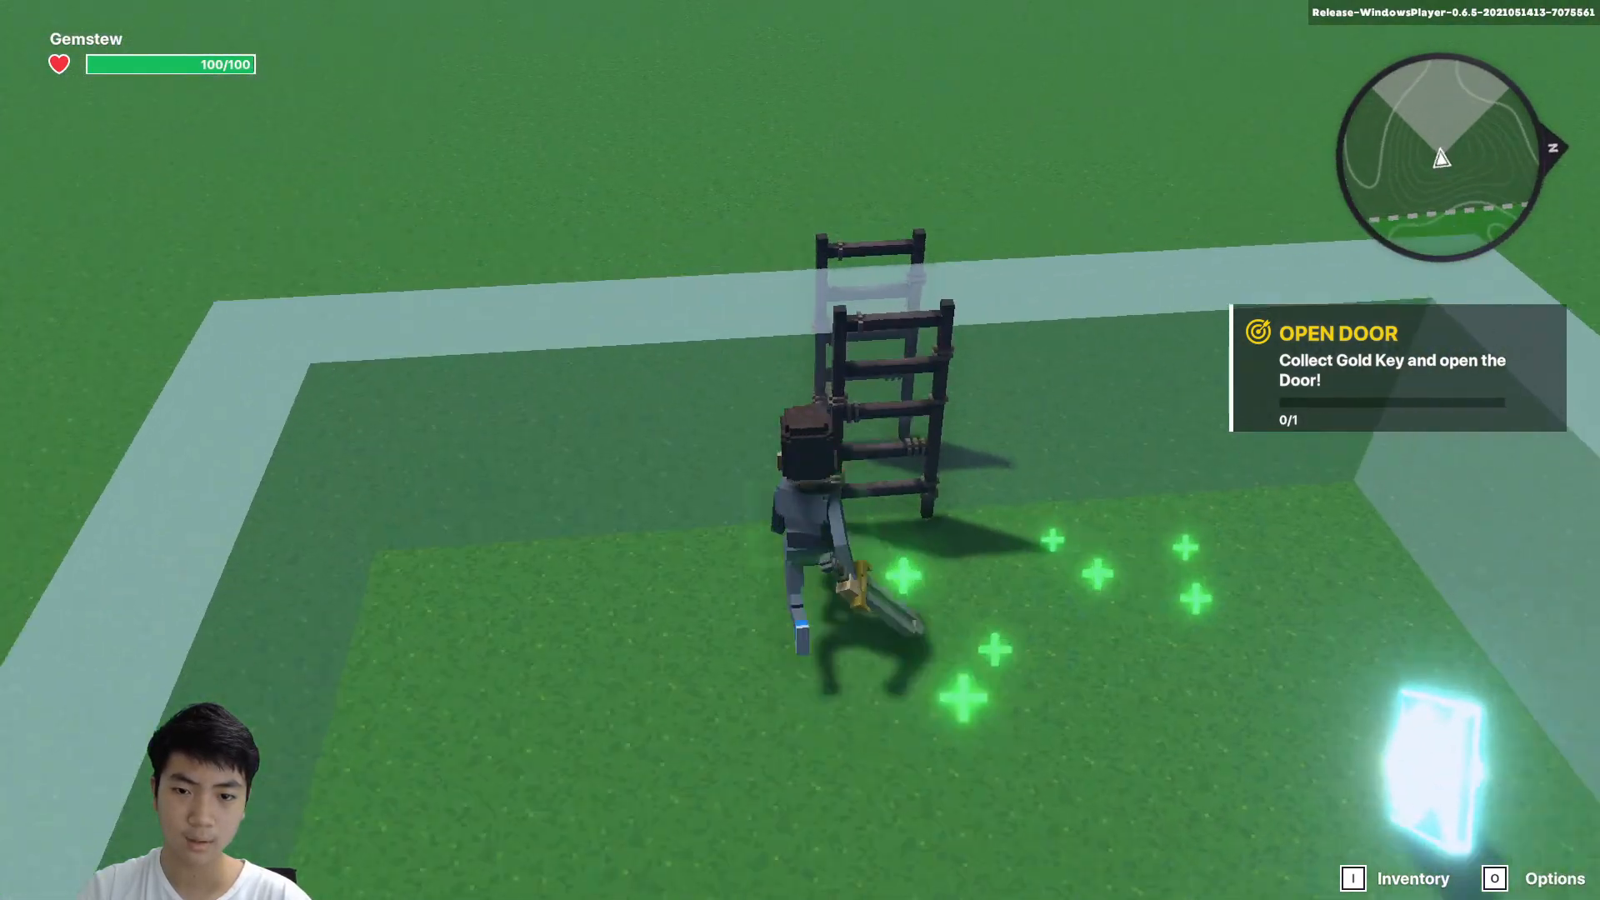
pyautogui.press('w')
pyautogui.press('Escape')
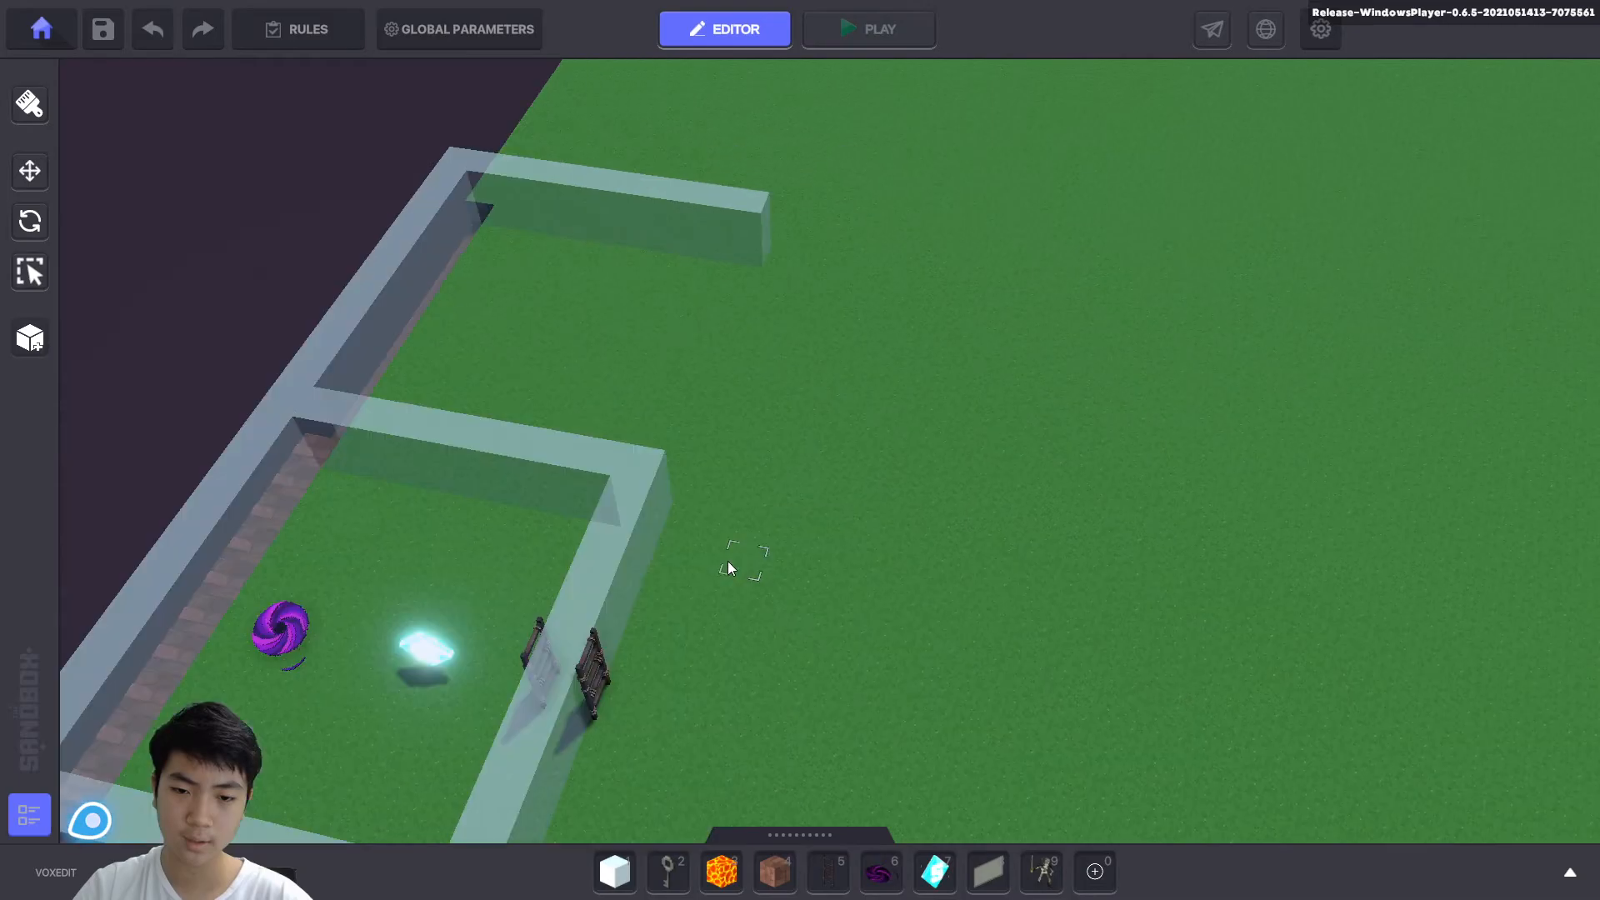
# Place a Skeleton Warrior in the middle of the empty bay beside the Void bay.
pyautogui.moveTo(728, 560); pyautogui.dragTo(860, 517, button='right')
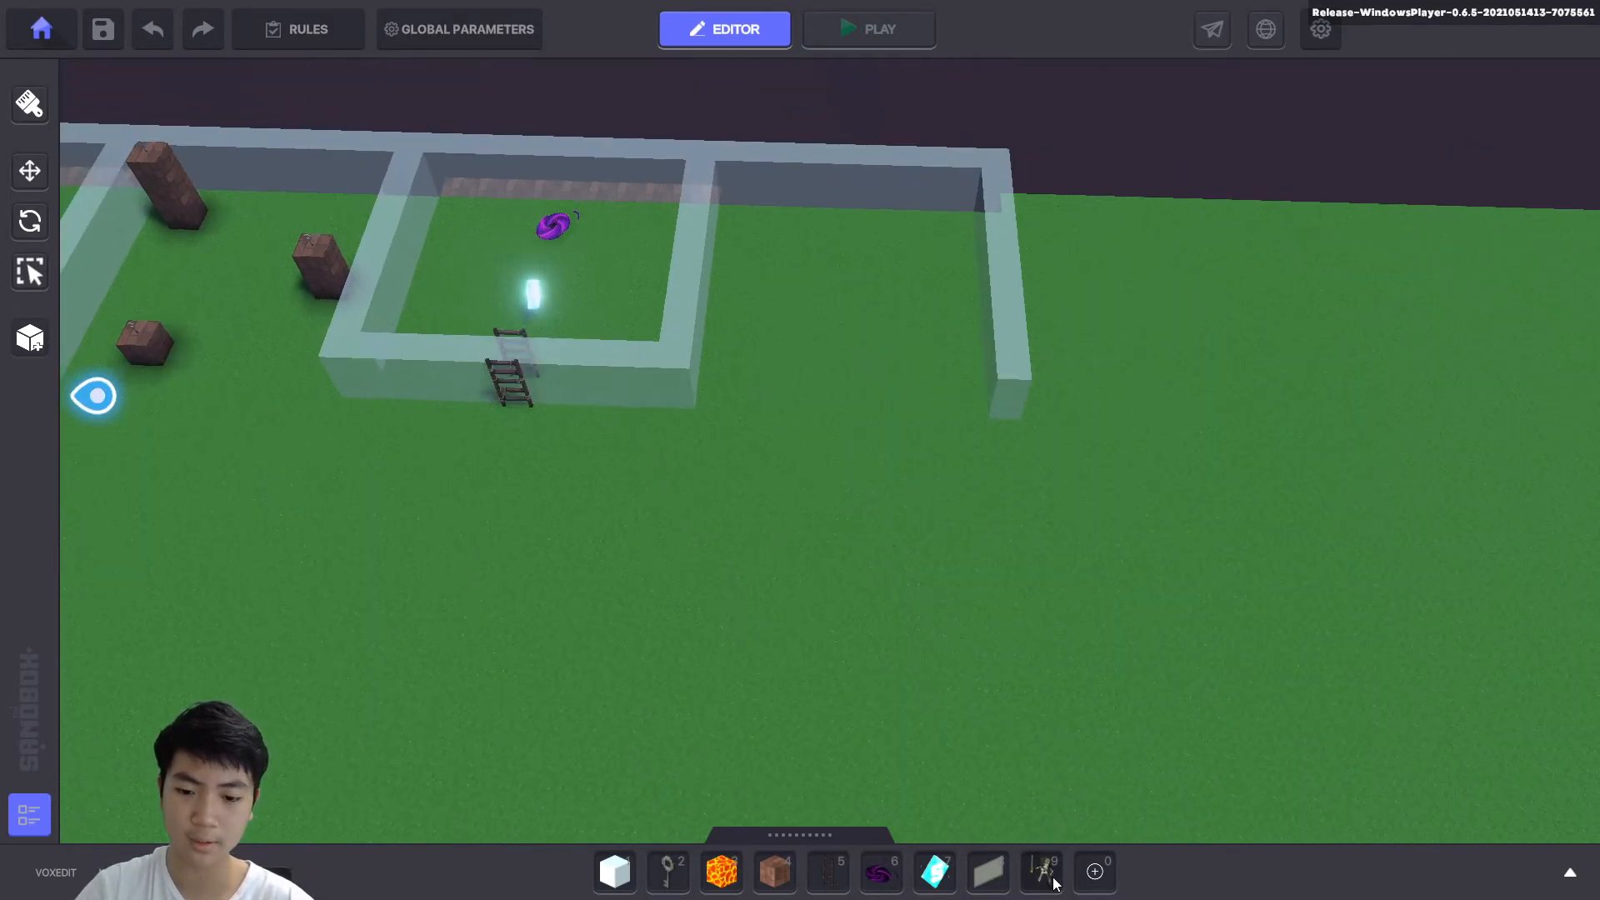
pyautogui.press('9')
pyautogui.click(846, 272)
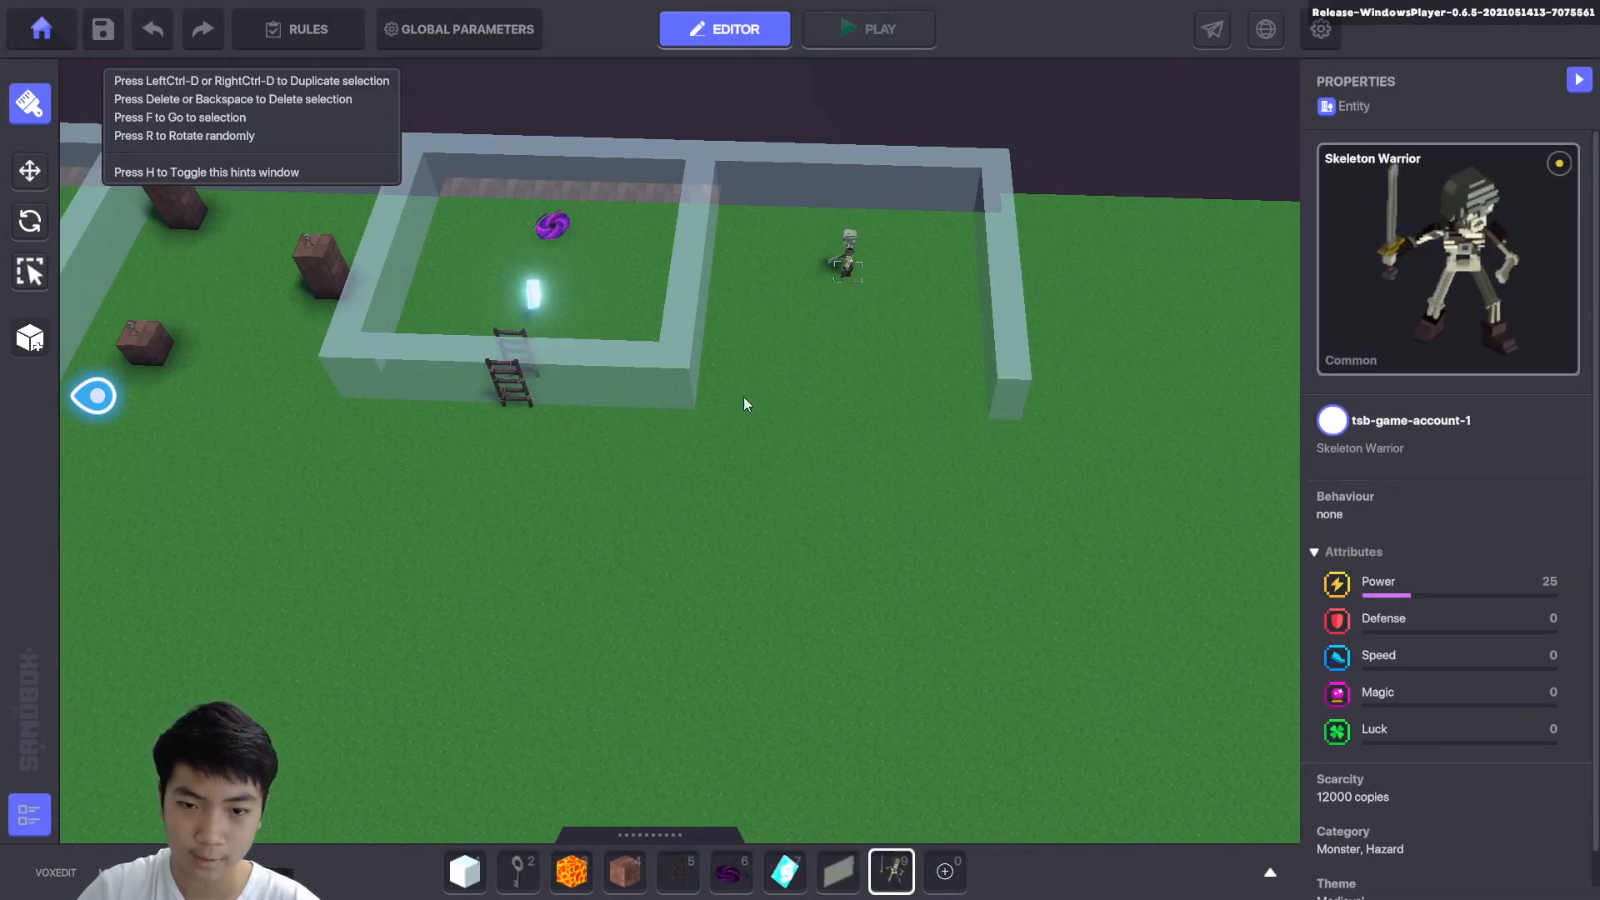
# Close the front of the Skeleton Warrior's bay with a wall of White Block Transparent, undoing any misplaced blocks.
pyautogui.click(471, 873)
pyautogui.press('w')
pyautogui.moveTo(692, 503); pyautogui.dragTo(1023, 509)
pyautogui.moveTo(641, 465); pyautogui.dragTo(1035, 504)
pyautogui.hotkey('ctrl', 'z')
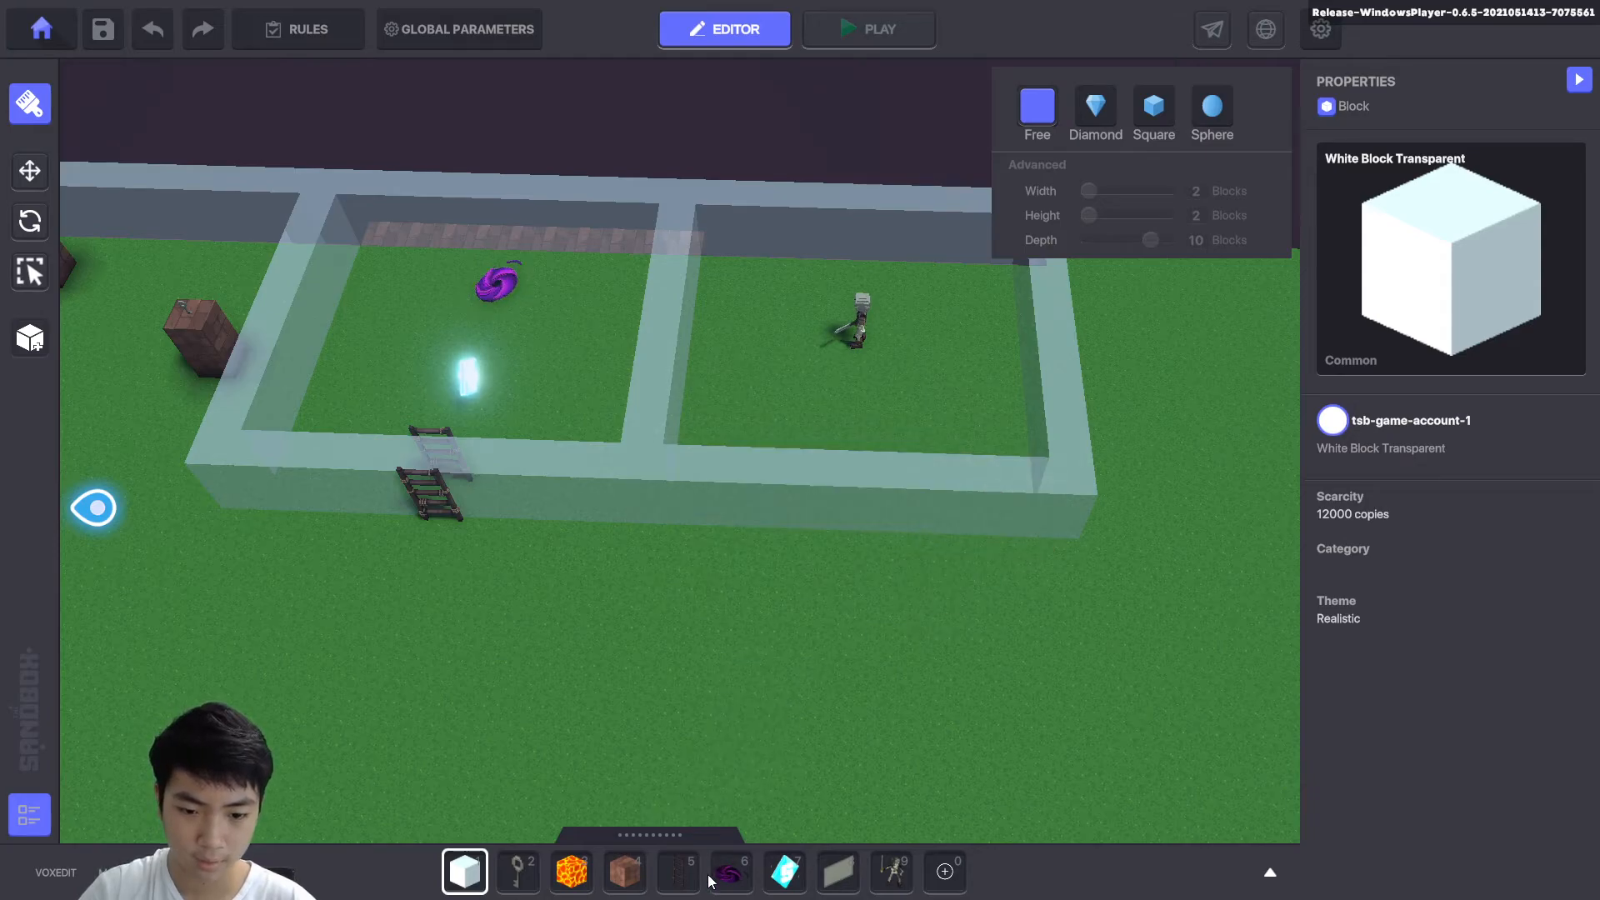
# Place Wooden Ladders on the outside and inside of the Skeleton Warrior bay's front wall.
pyautogui.click(678, 876)
pyautogui.click(851, 532)
pyautogui.scroll(-2, 1029, 399)
pyautogui.moveTo(1026, 400); pyautogui.dragTo(978, 484, button='middle')
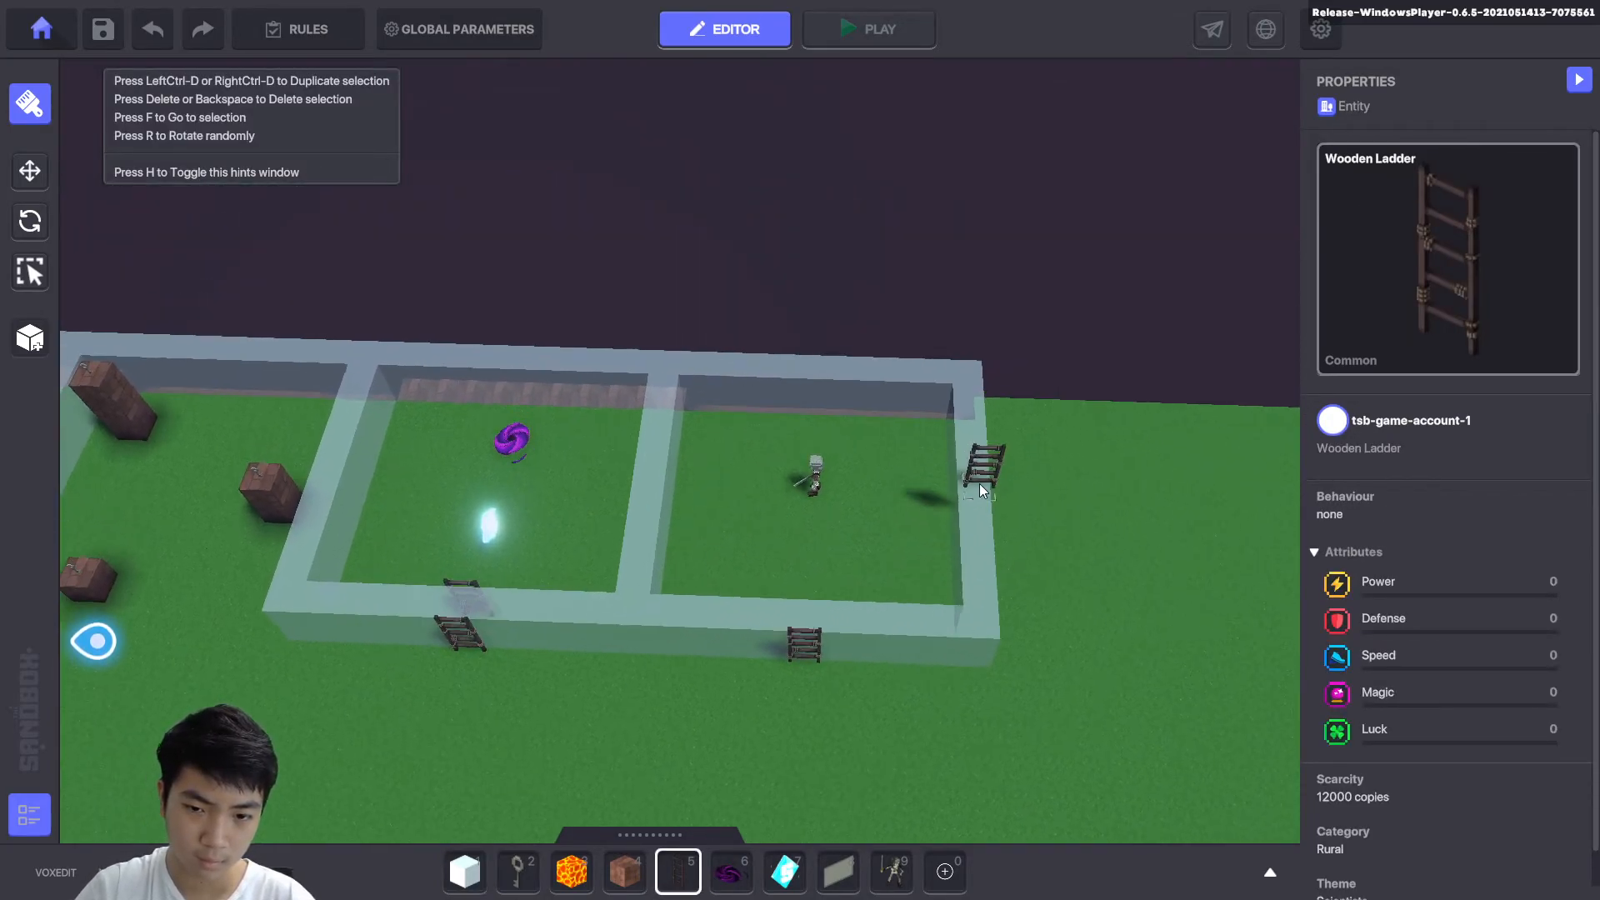
pyautogui.moveTo(858, 531); pyautogui.dragTo(250, 574, button='right')
pyautogui.scroll(2, 864, 325)
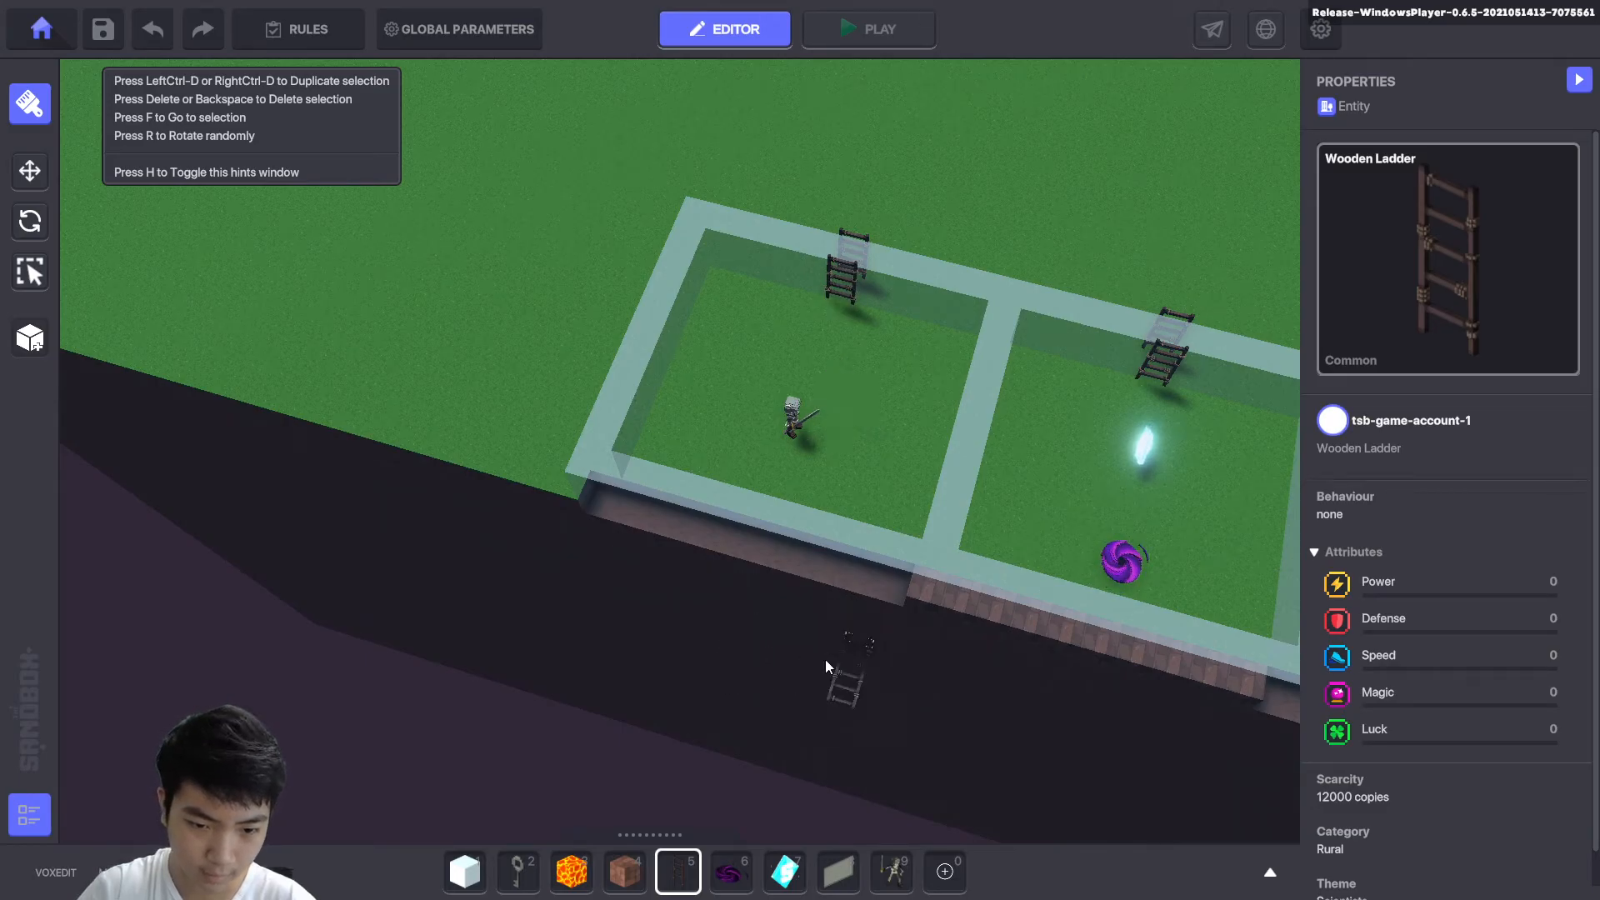
# Try to add White Block Transparent blocks at the back of the Skeleton Warrior's bay, and undo them.
pyautogui.press('1')
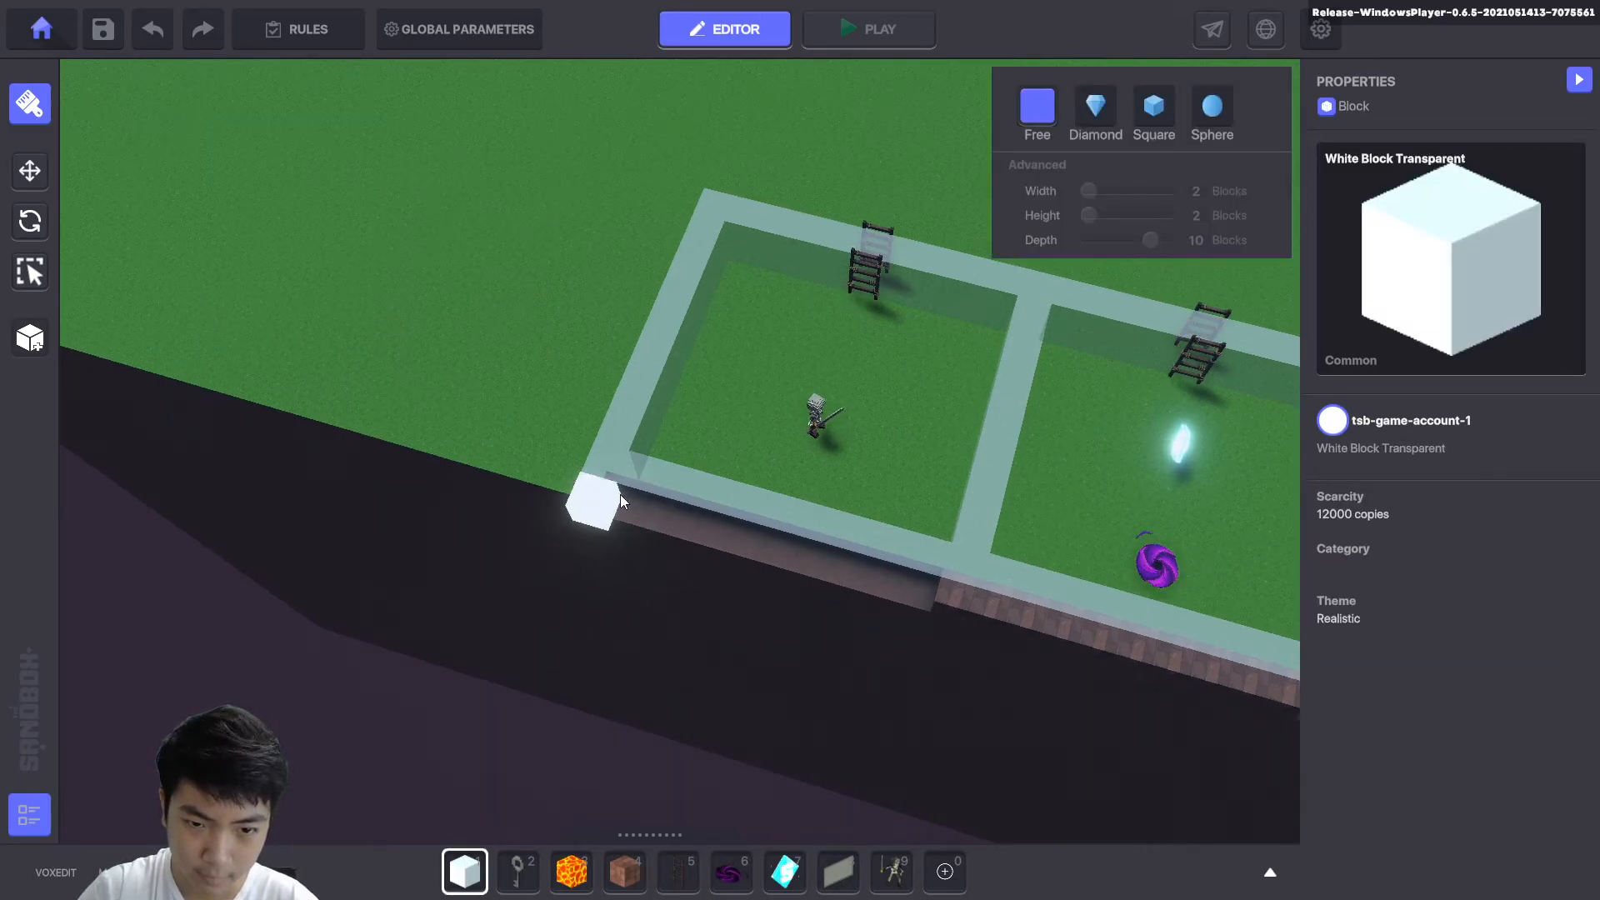
pyautogui.moveTo(748, 587); pyautogui.dragTo(809, 490, button='right')
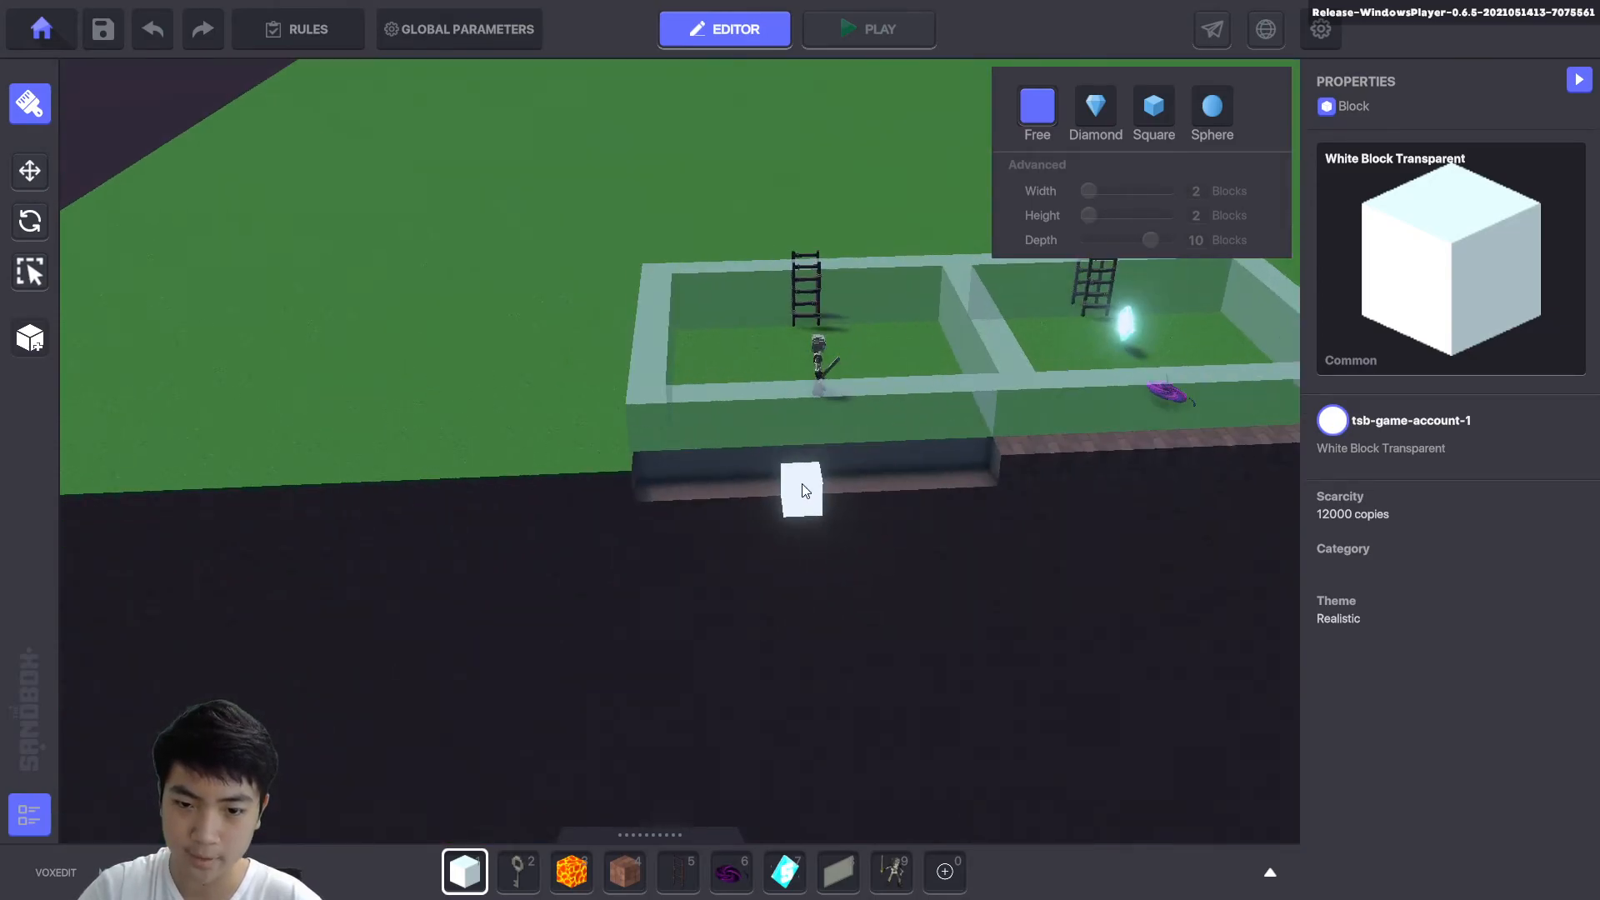
pyautogui.moveTo(727, 509); pyautogui.dragTo(713, 513, button='right')
pyautogui.moveTo(800, 384); pyautogui.dragTo(1131, 552)
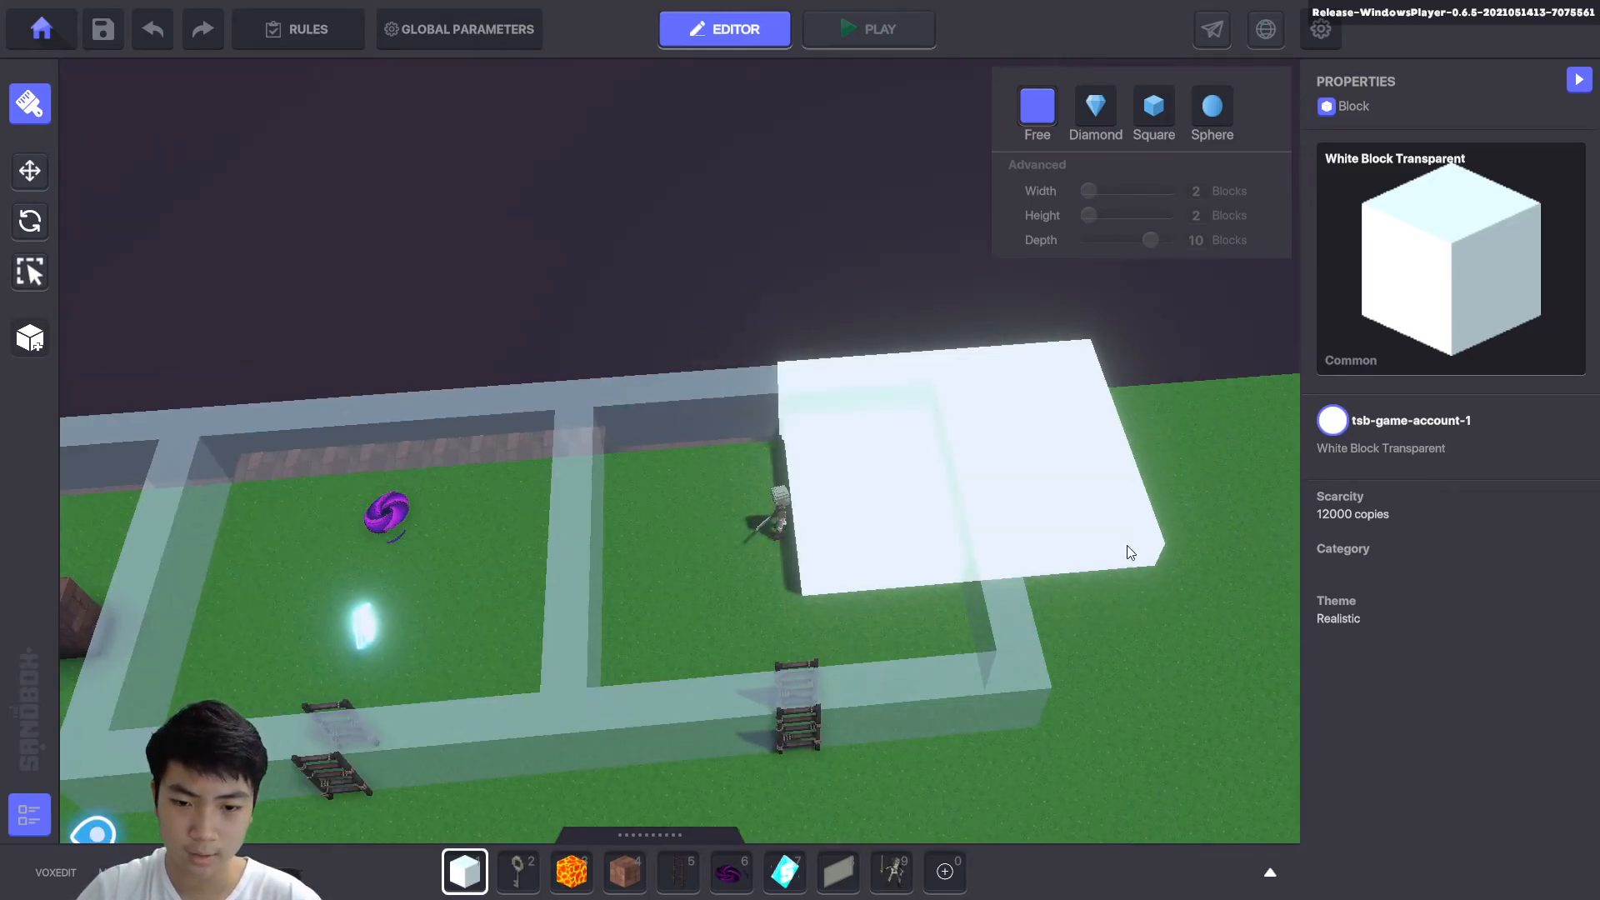
pyautogui.hotkey('ctrl', 'z')
# Change the Skeleton Warrior's behaviour to Melee Enemy.
pyautogui.scroll(-4, 1012, 541)
pyautogui.moveTo(938, 531); pyautogui.dragTo(909, 457, button='middle')
pyautogui.scroll(5, 909, 456)
pyautogui.click(30, 271)
pyautogui.click(755, 367)
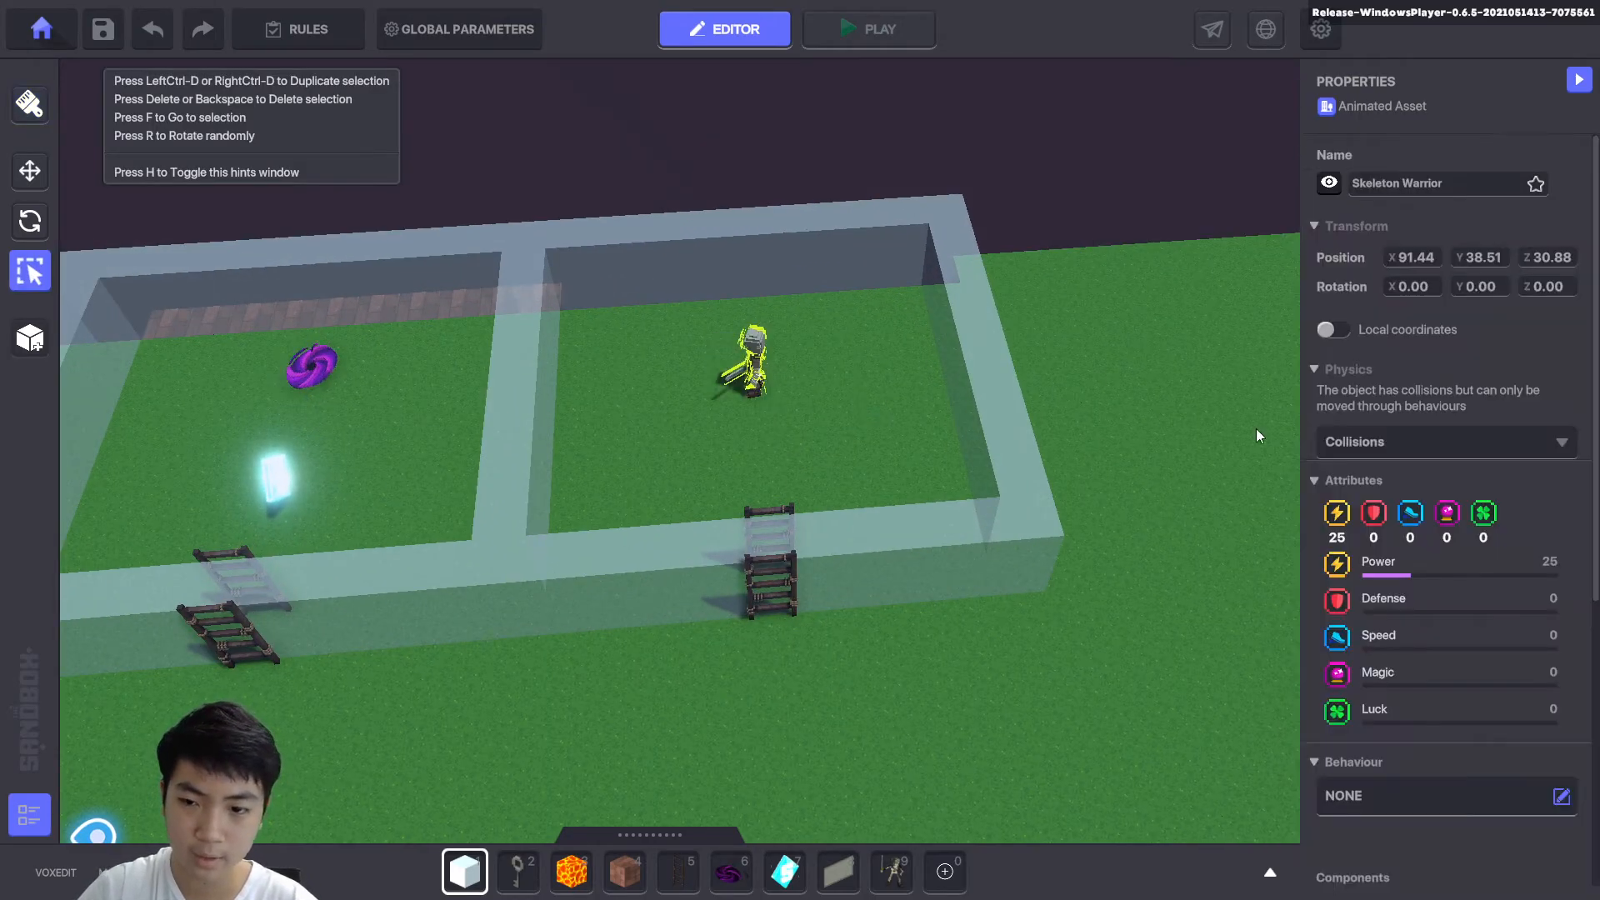
pyautogui.scroll(-5, 1483, 479)
pyautogui.click(1421, 327)
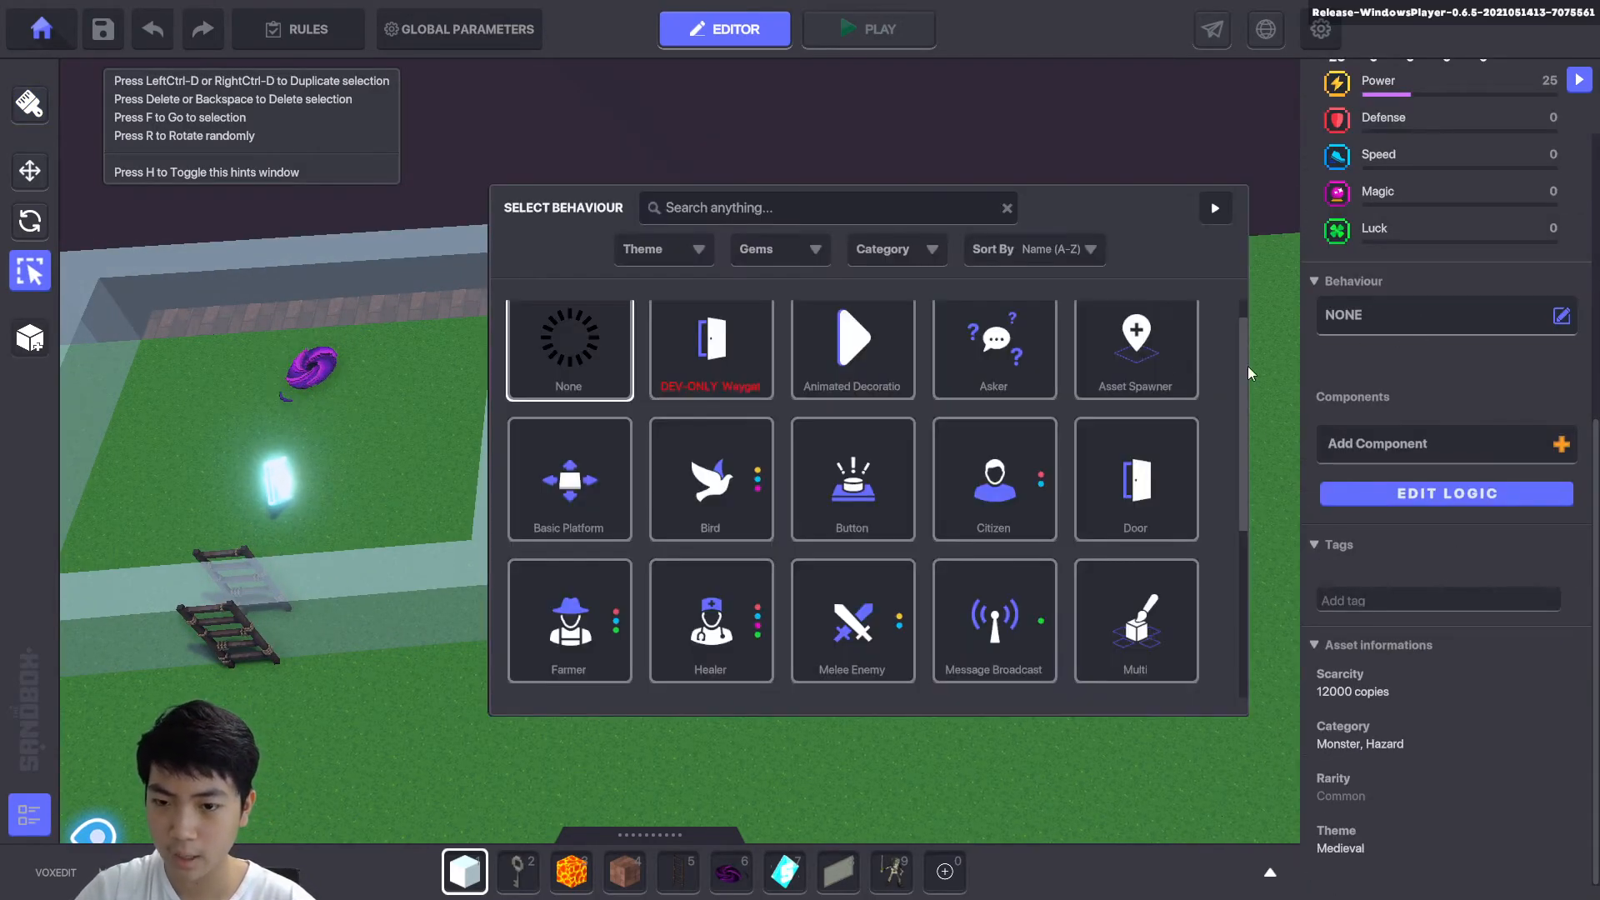
pyautogui.click(845, 650)
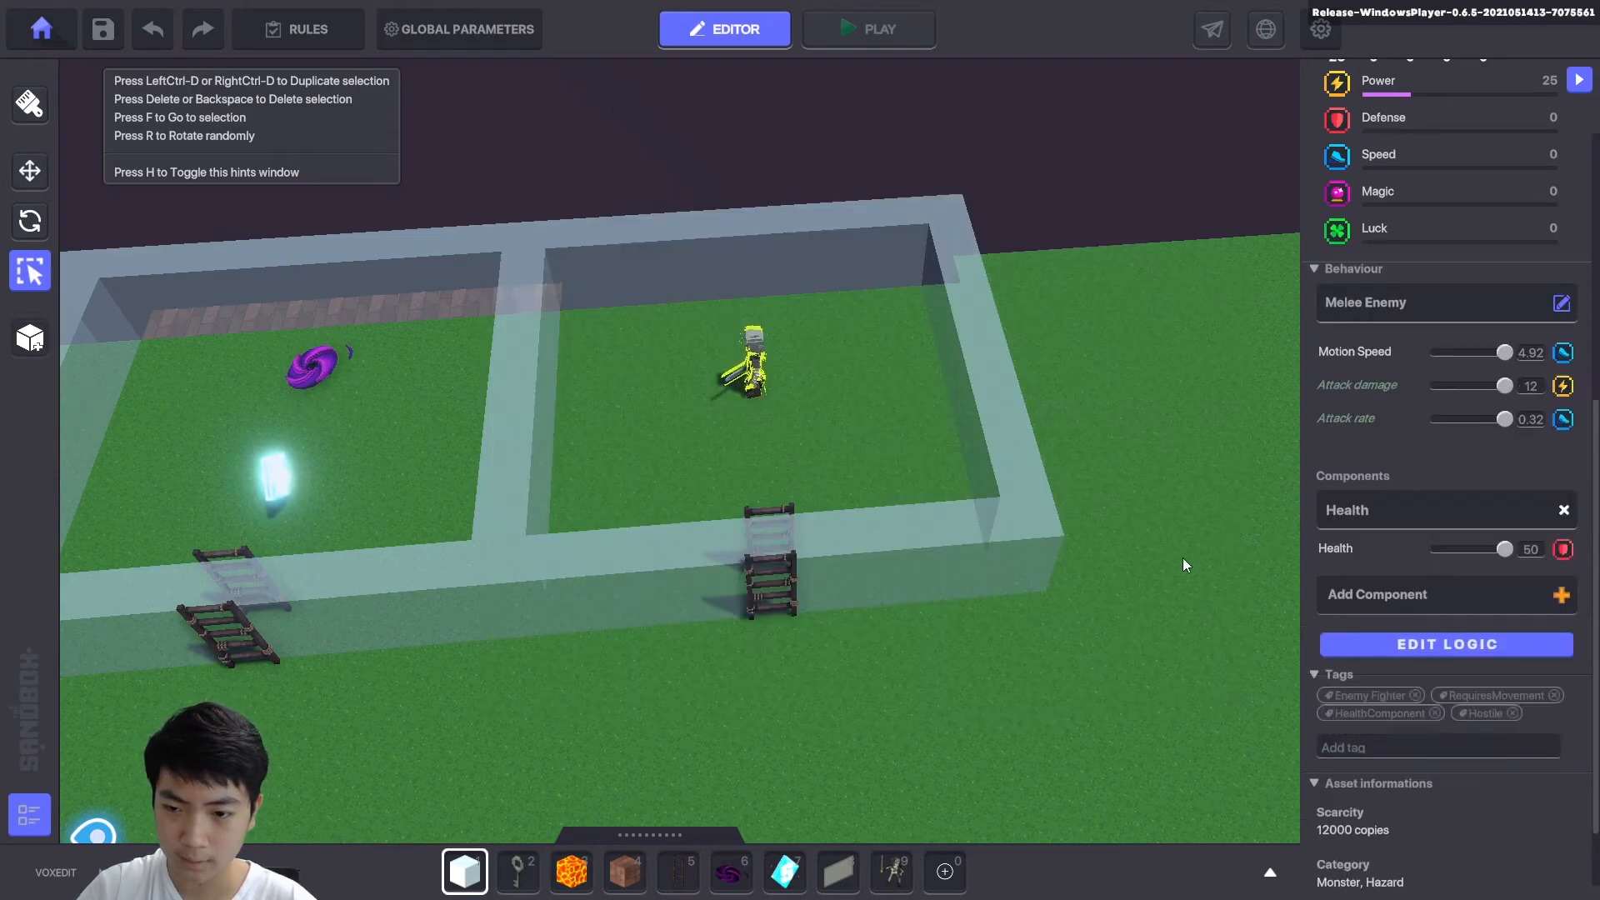
# Set the Skeleton Warrior's attack range to 4.6 in its logic settings.
pyautogui.click(1374, 616)
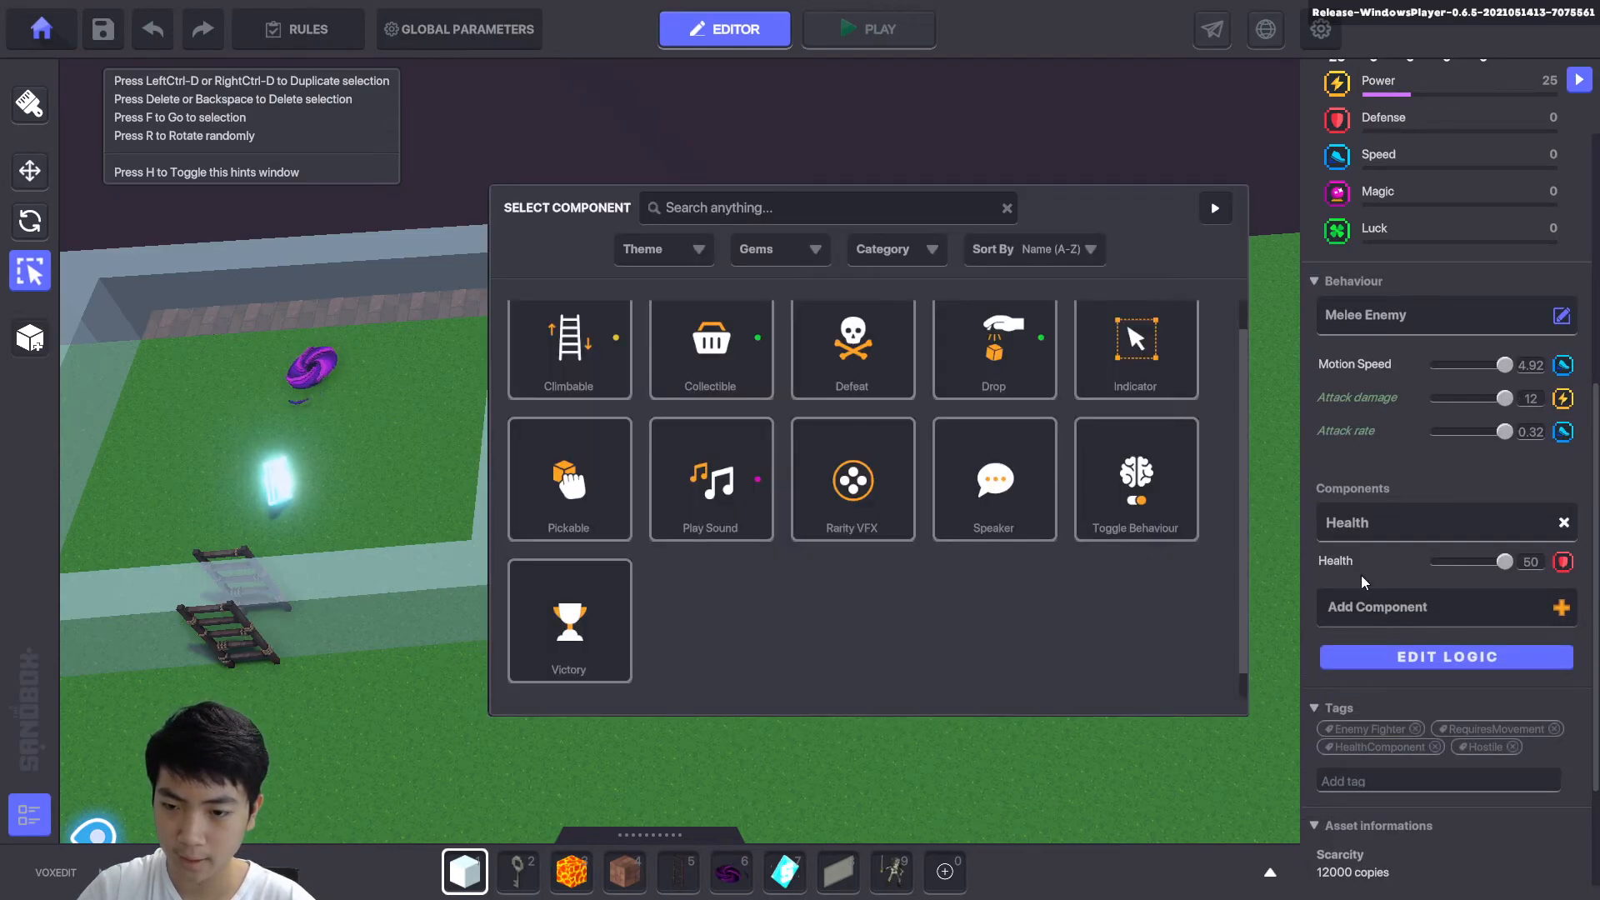
pyautogui.click(1214, 210)
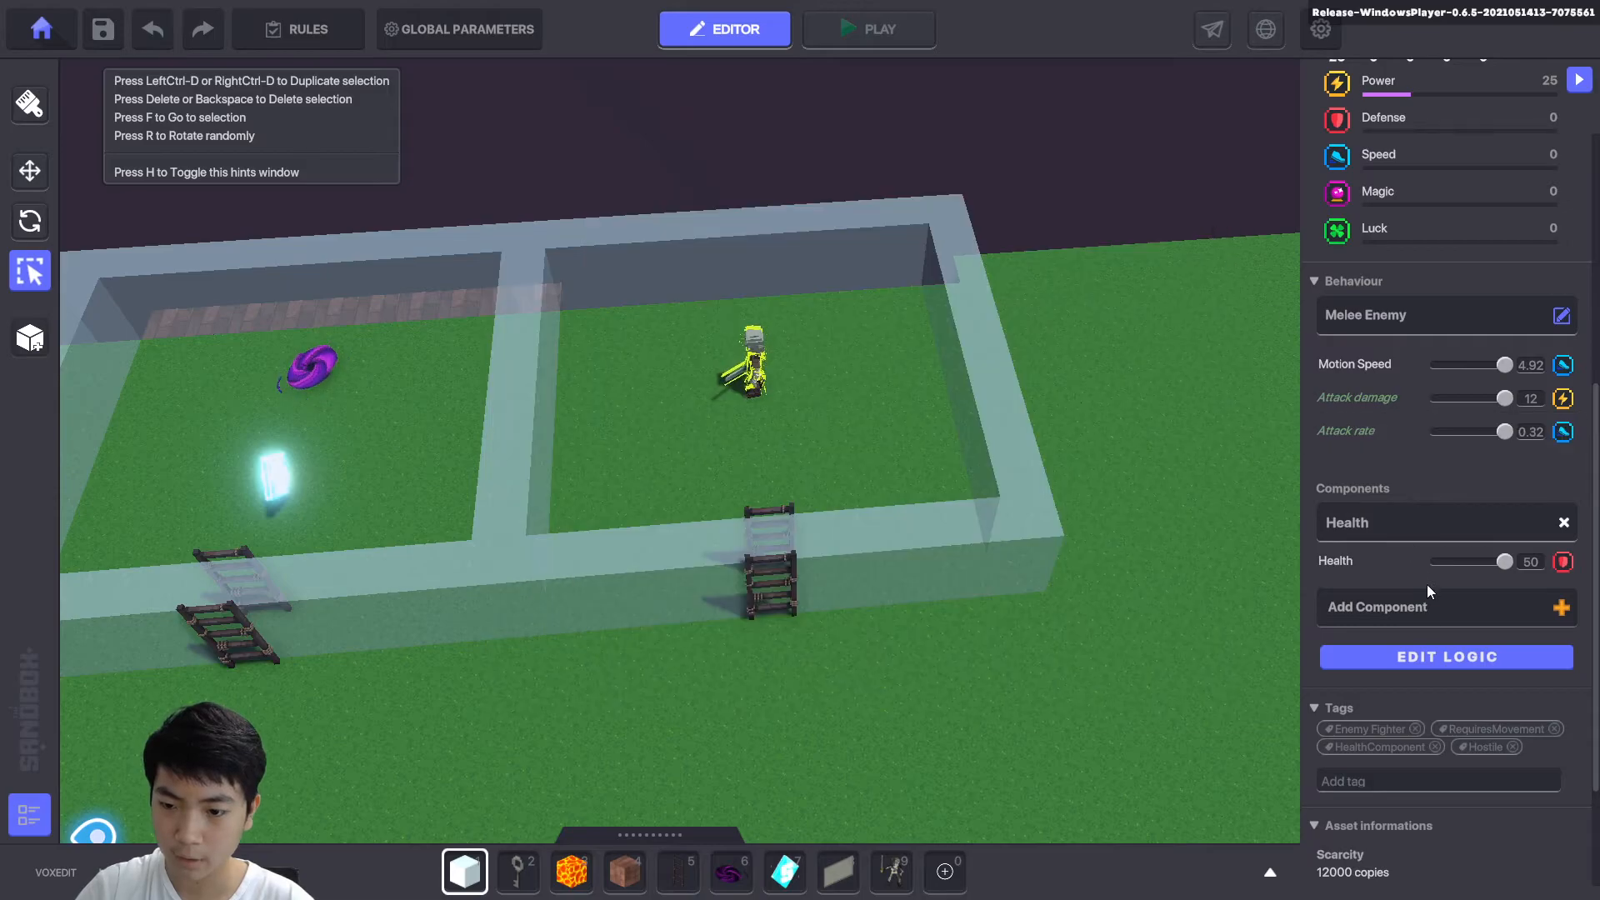
pyautogui.click(1449, 656)
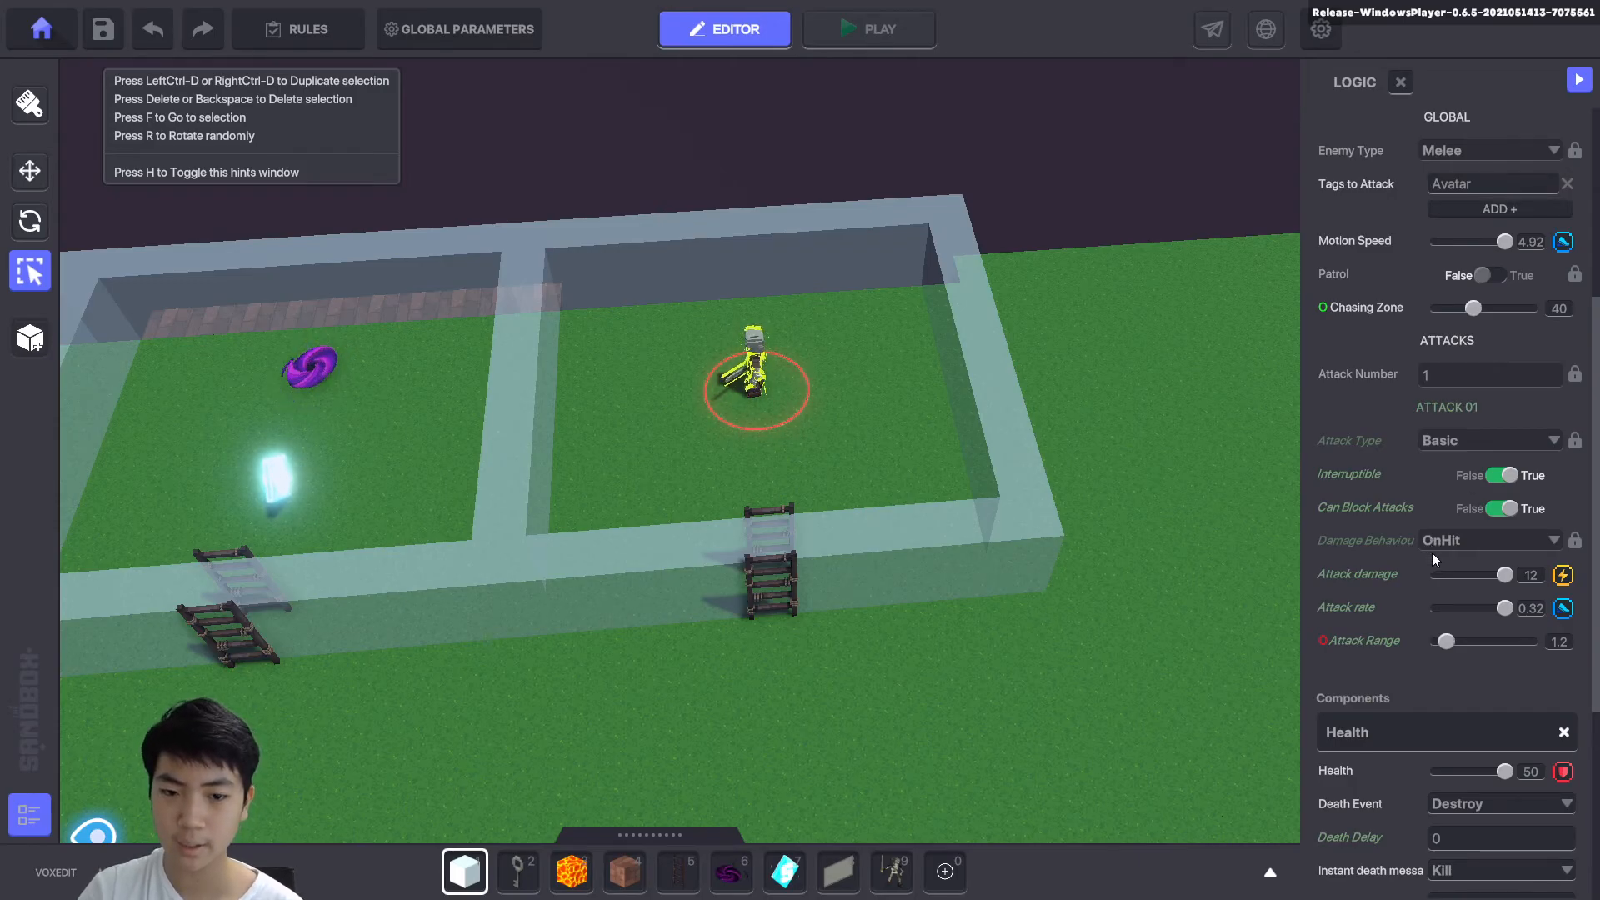
pyautogui.moveTo(1452, 646)
pyautogui.mouseDown()
pyautogui.moveTo(1537, 639)
pyautogui.moveTo(1483, 655)
pyautogui.mouseUp()
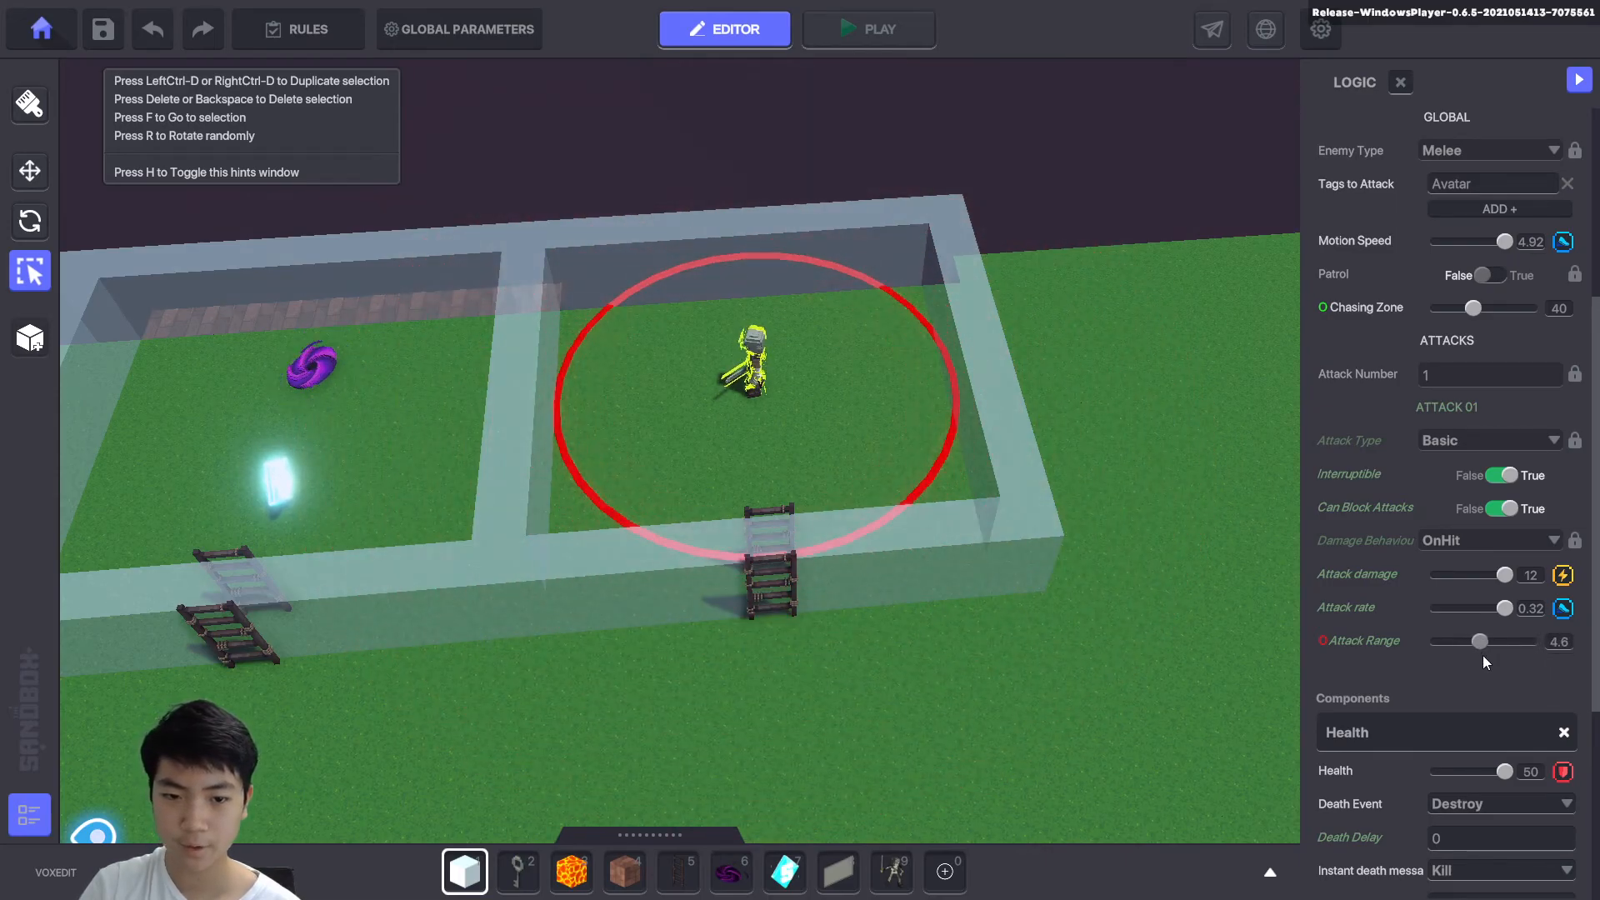
pyautogui.click(1159, 632)
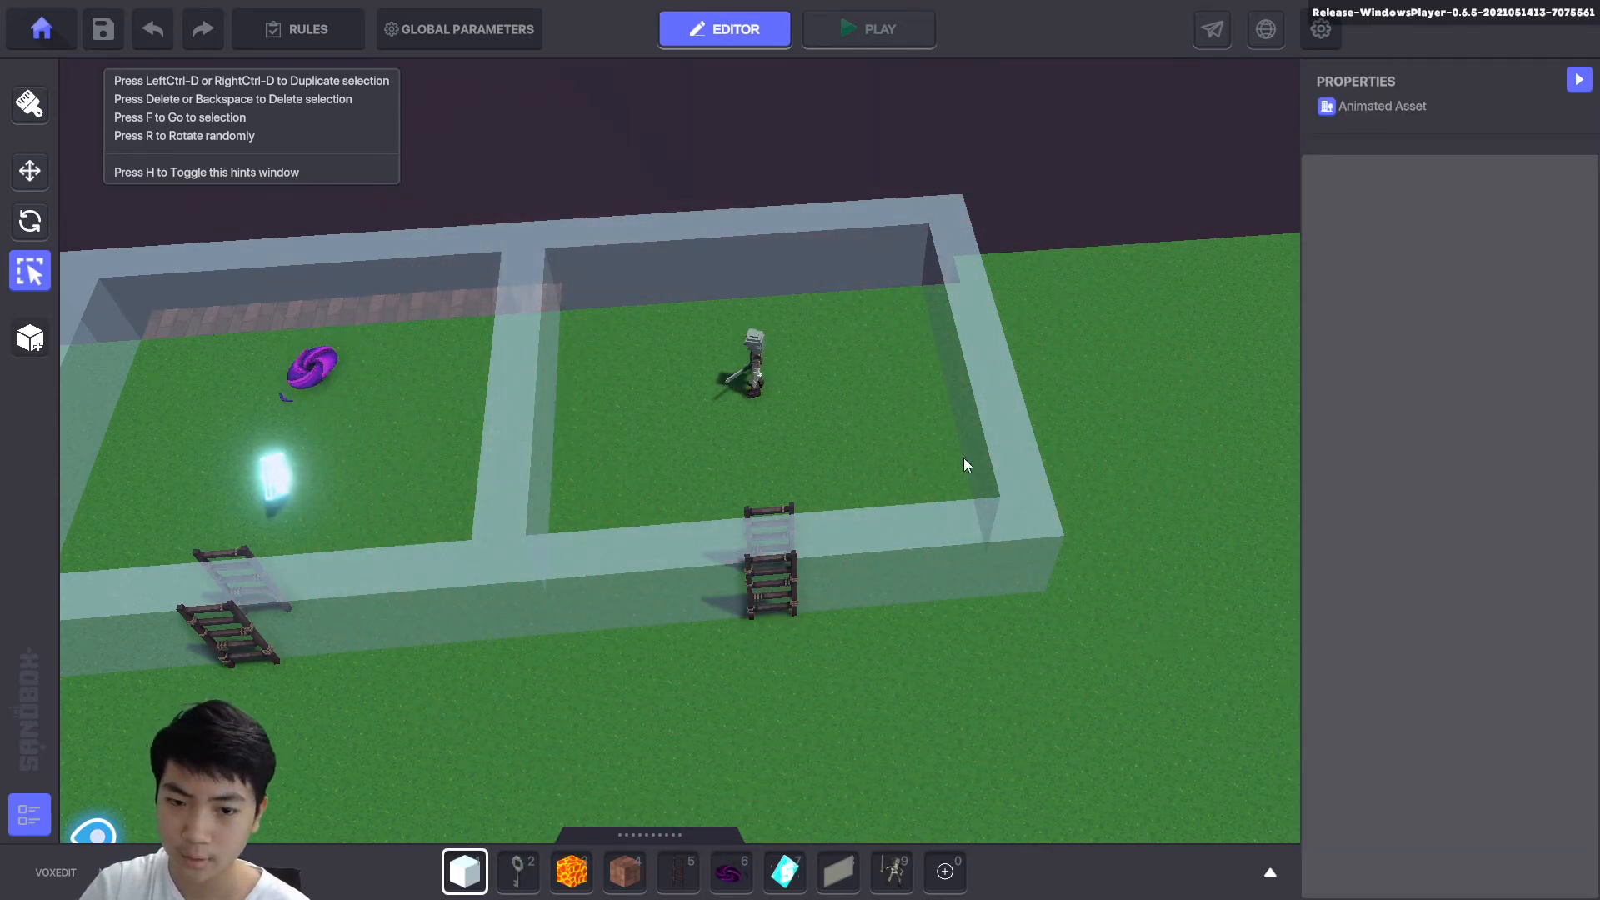
# Add a Victory component to the Skeleton Warrior and set its victory condition to OnDeath.
pyautogui.click(758, 379)
pyautogui.scroll(-6, 1531, 619)
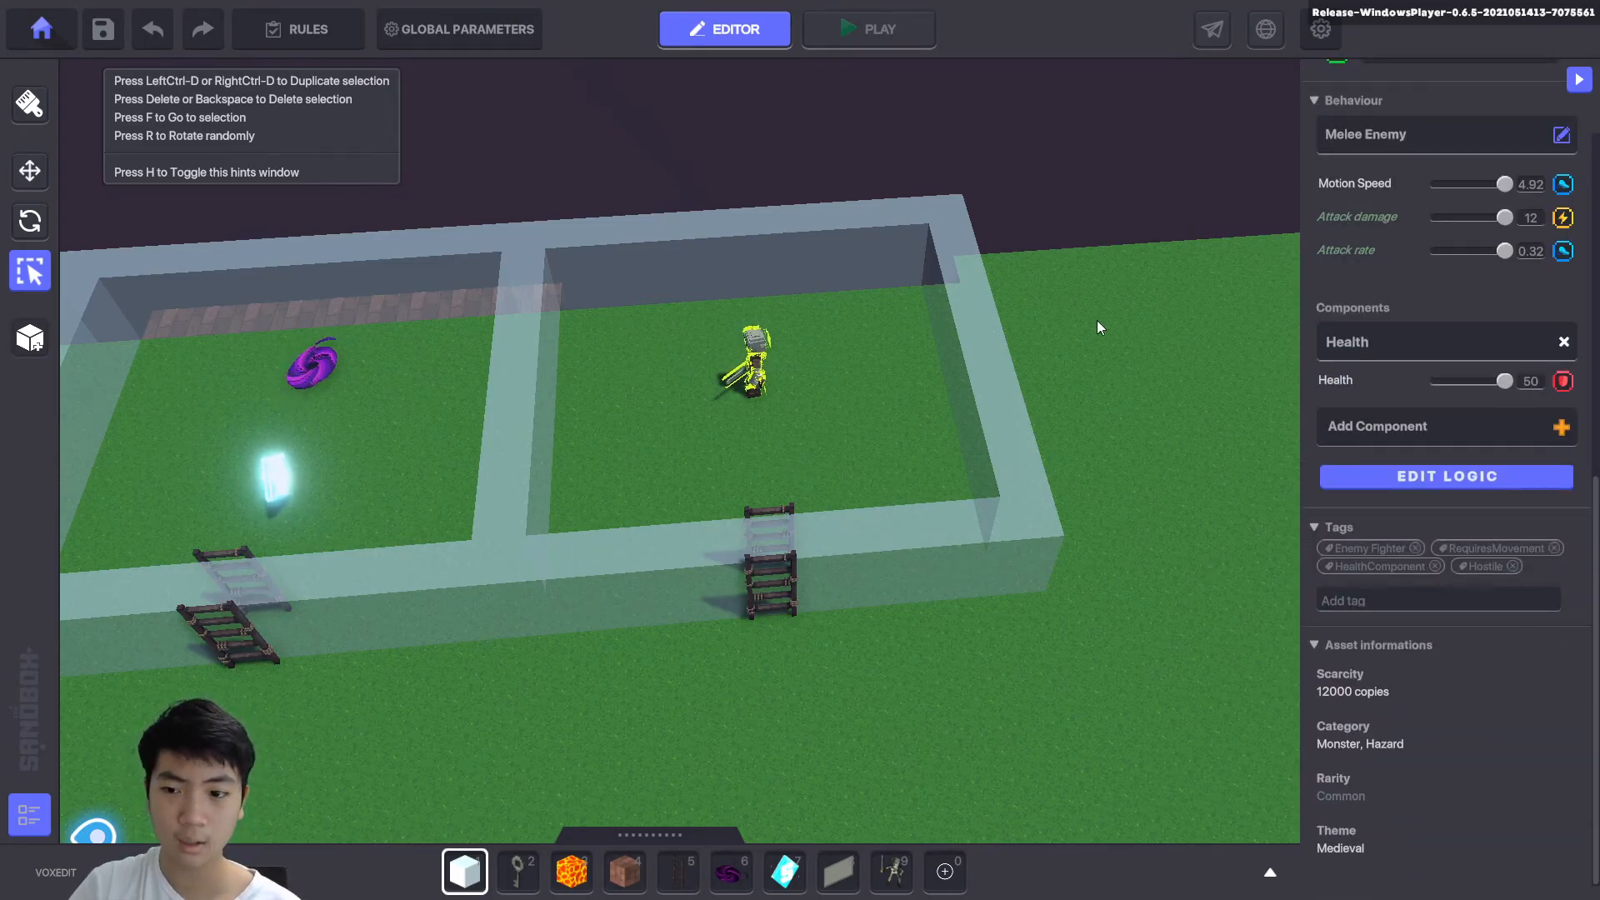
pyautogui.click(1395, 424)
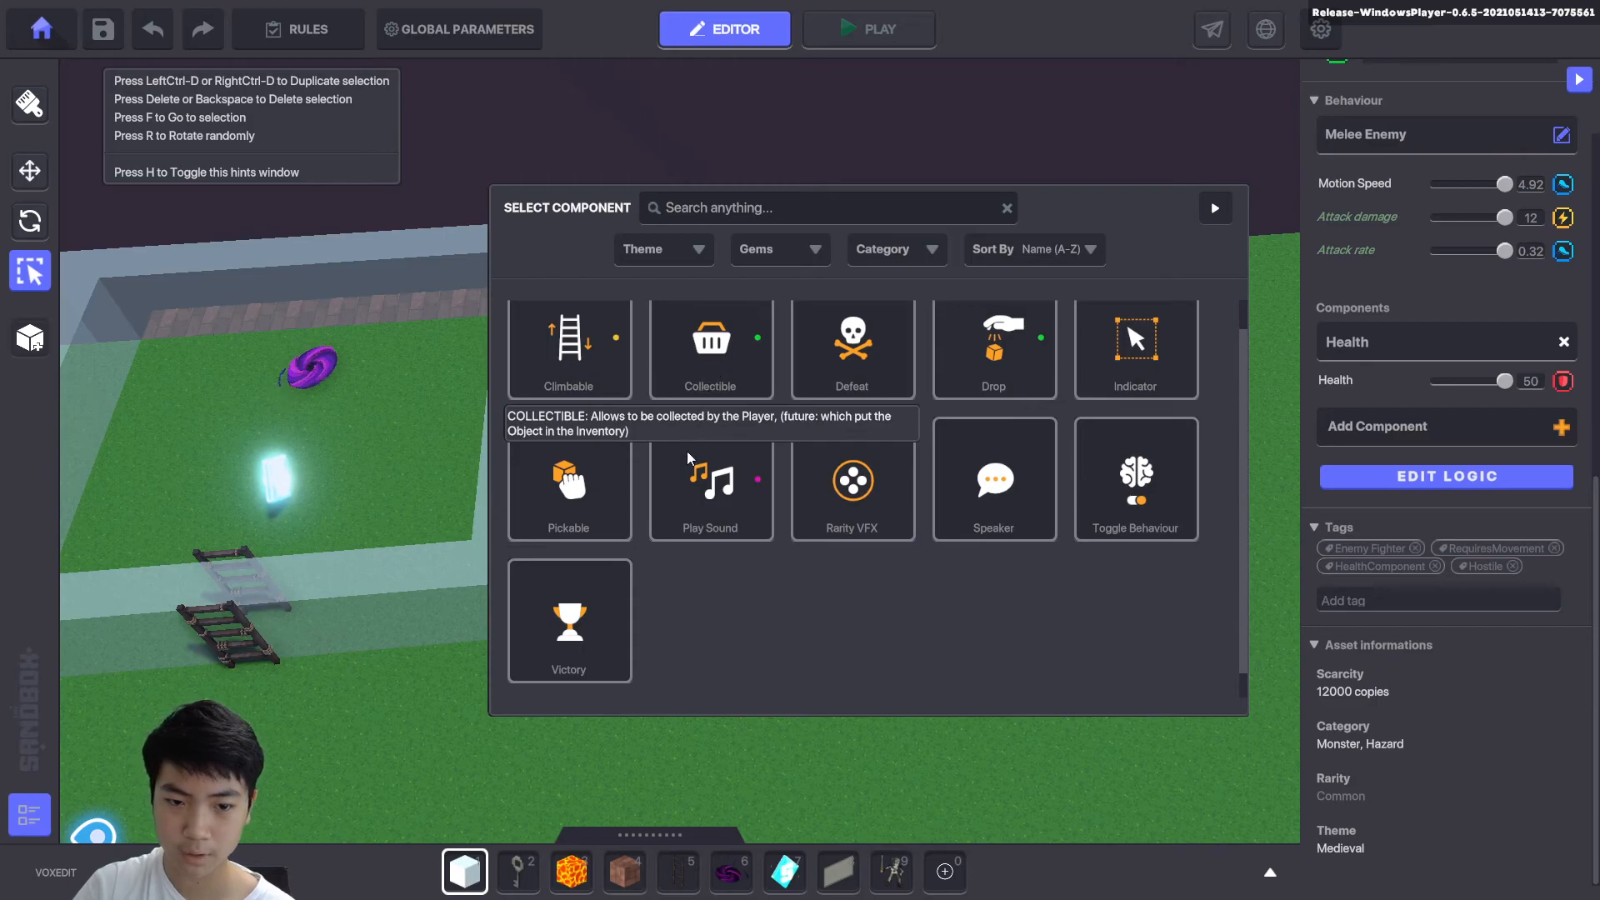
pyautogui.click(571, 621)
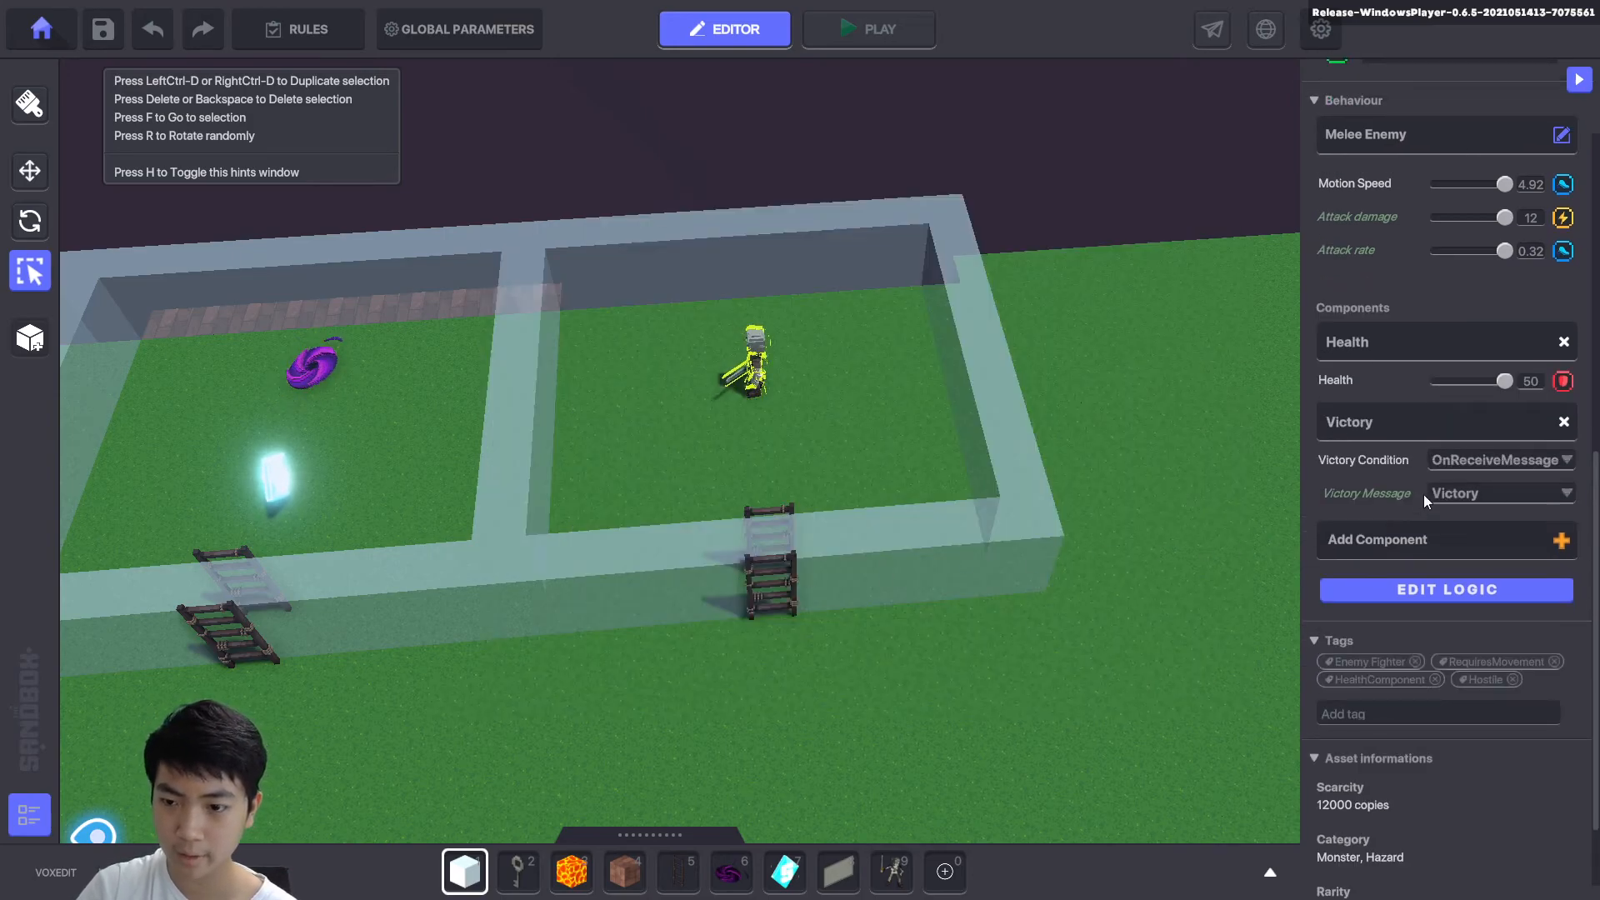
pyautogui.click(1508, 464)
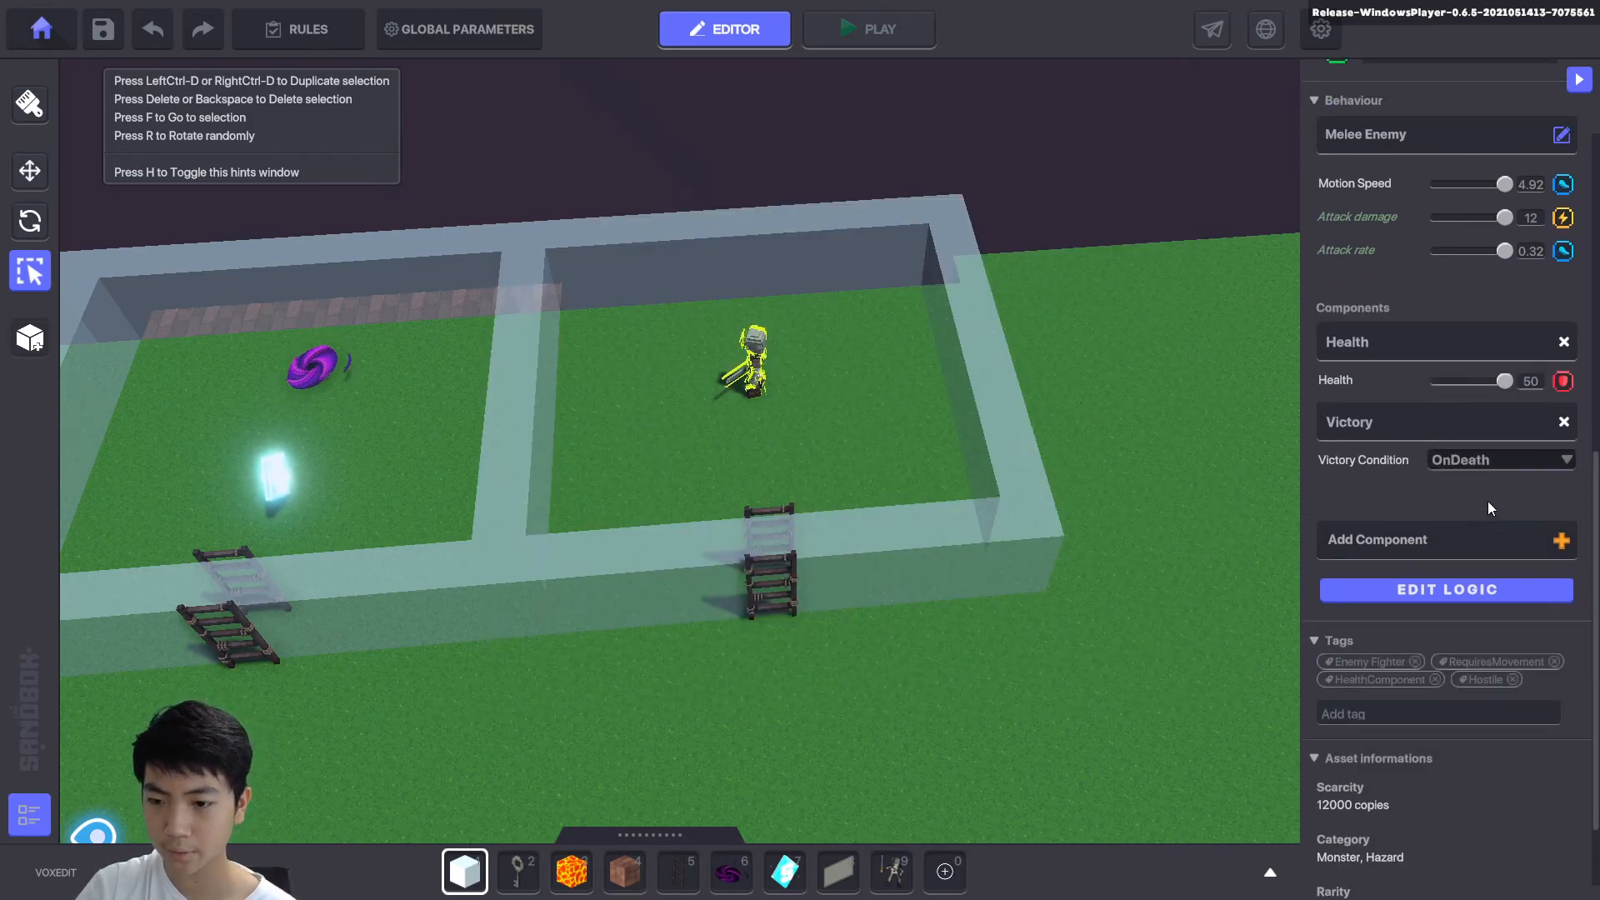
pyautogui.click(916, 654)
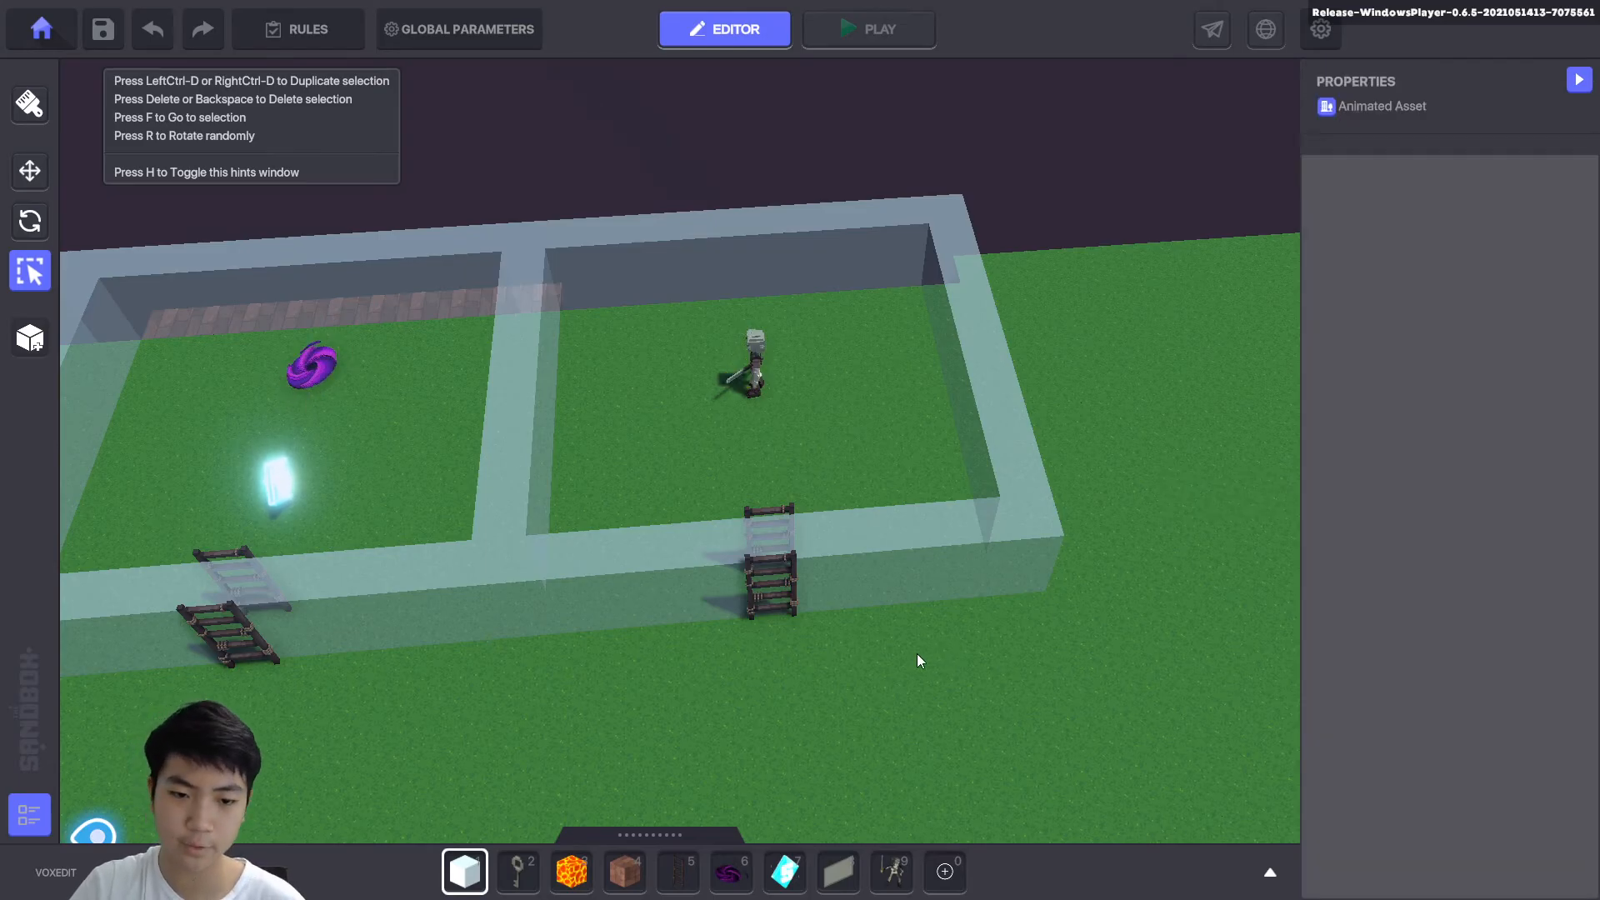
# Start a play test, collect the Gold Key and open the door.
pyautogui.hotkey('ctrl', 'p')
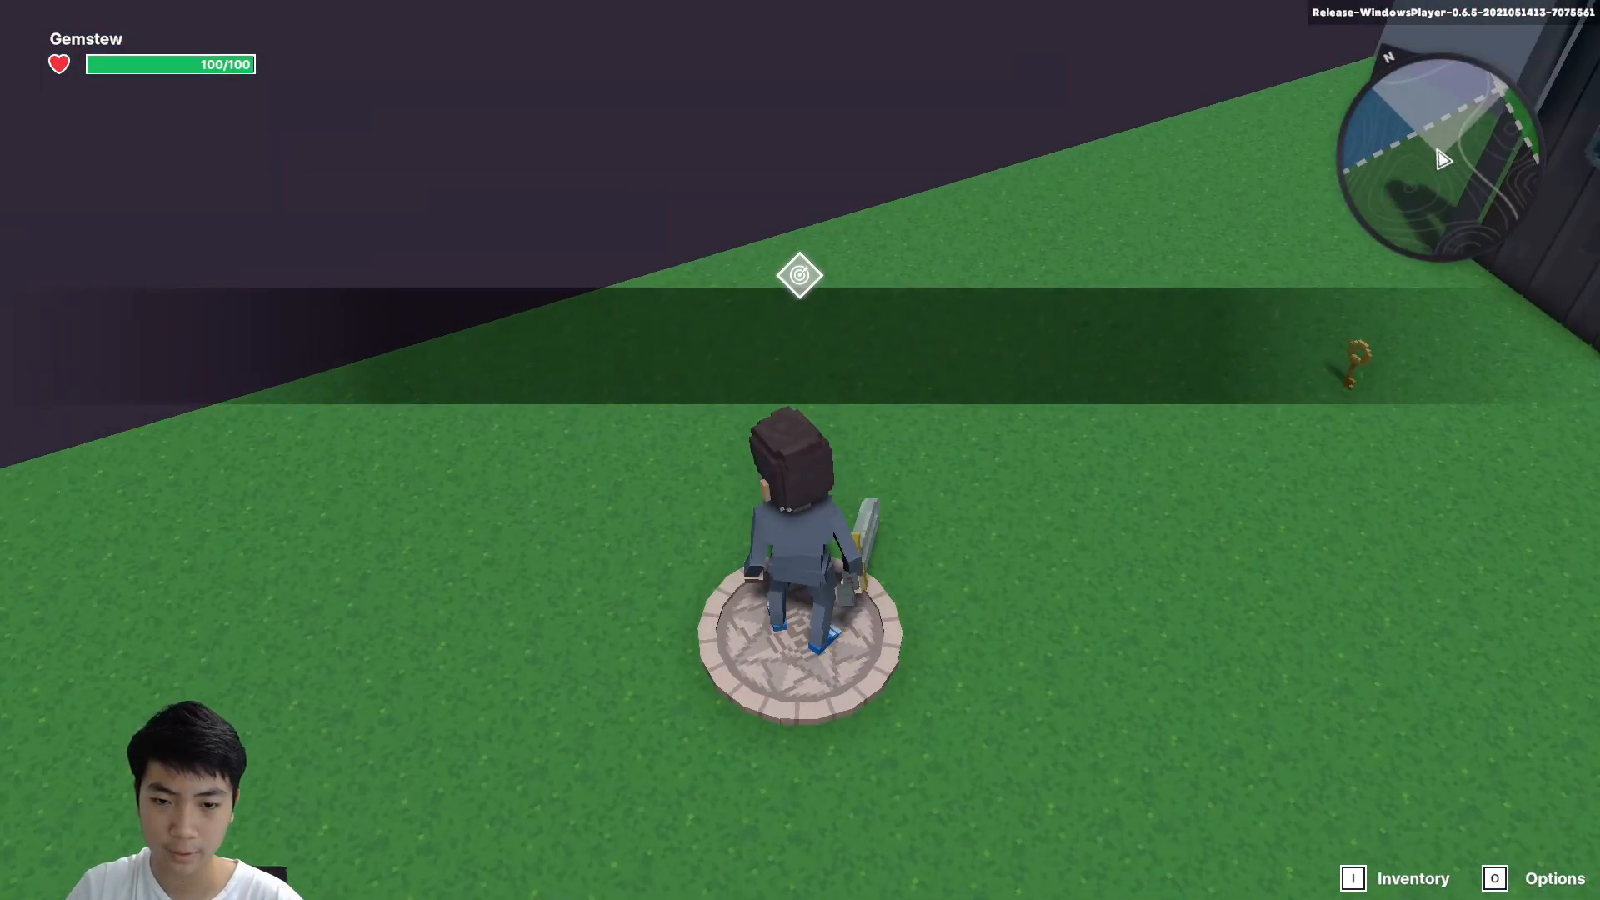
pyautogui.press('w')
pyautogui.press('w')
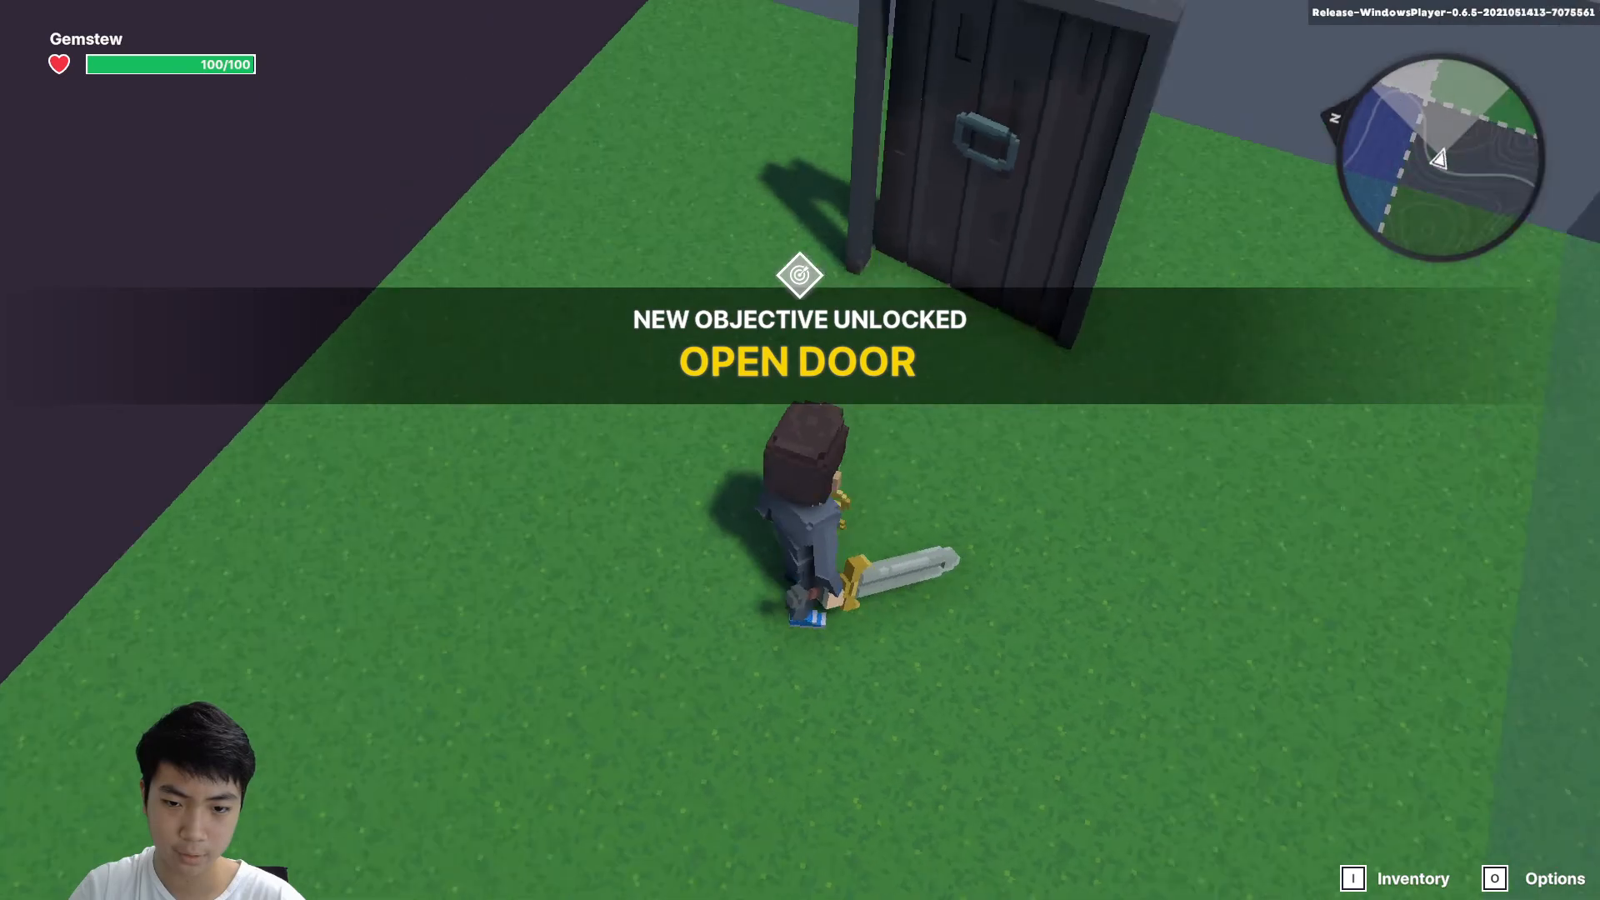
pyautogui.press('e')
pyautogui.press('w')
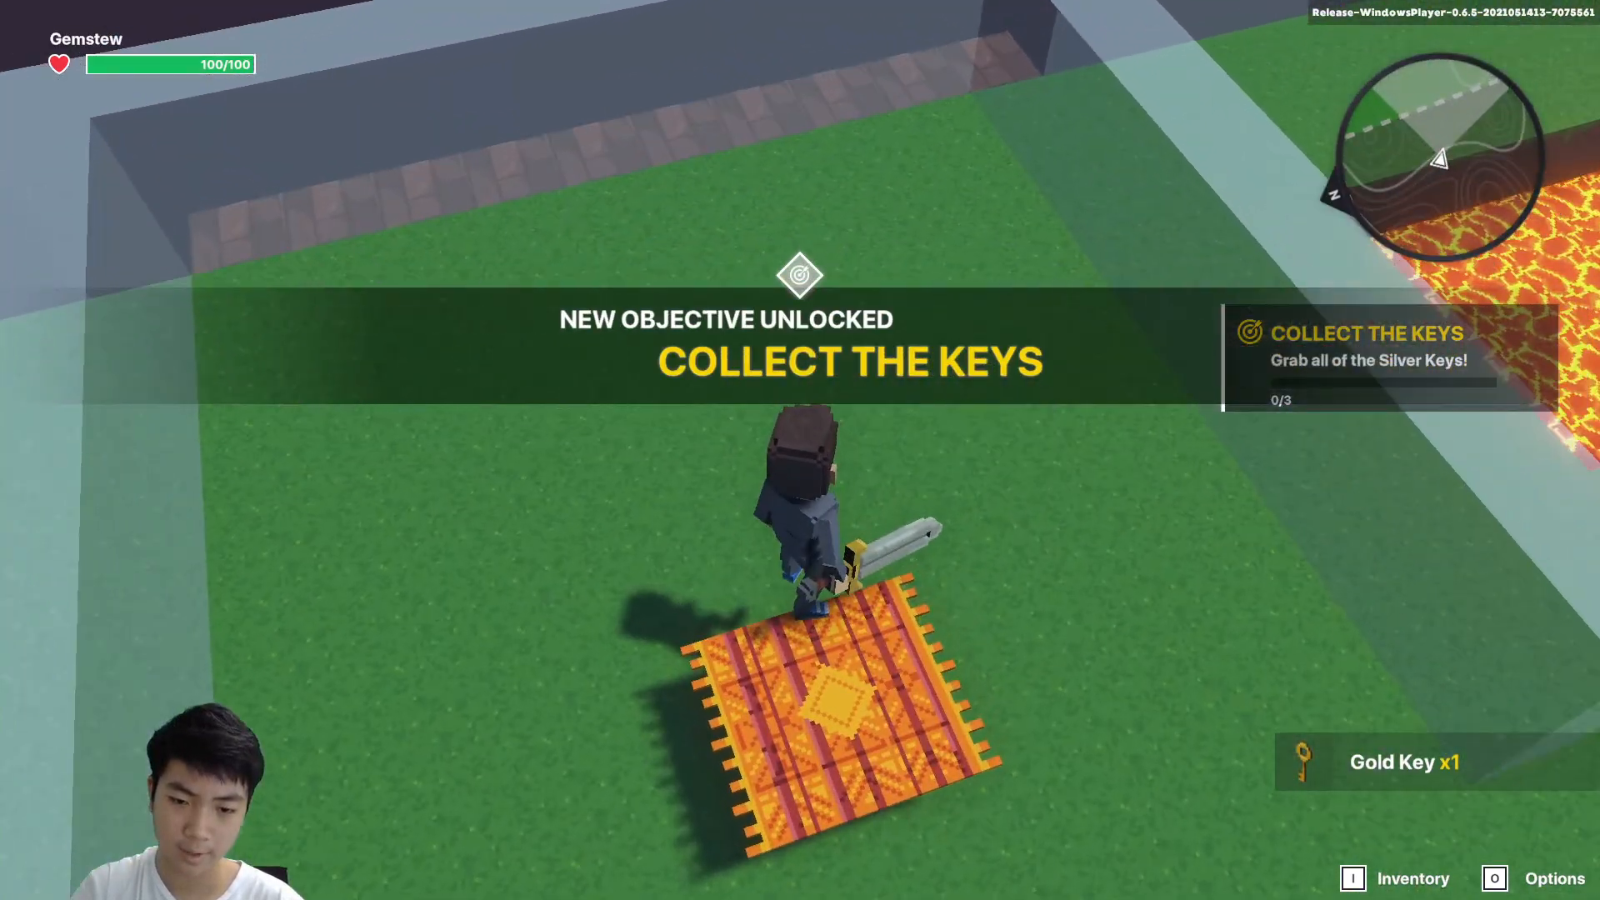
pyautogui.press('w')
pyautogui.press('w')
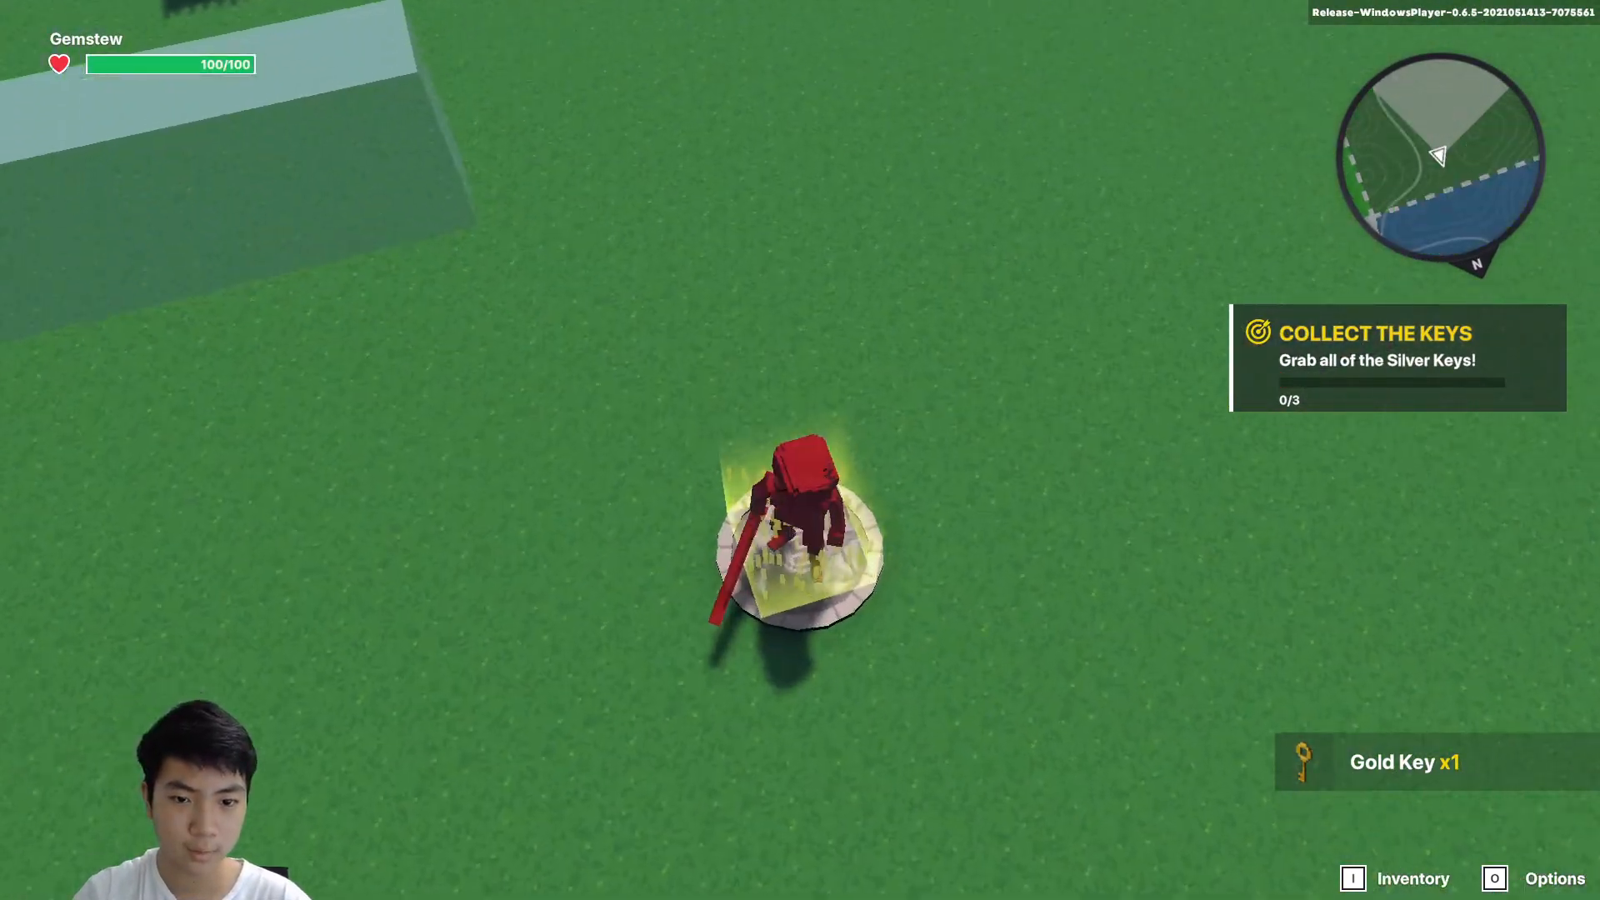
# Run past the lava and silver-key bays to the ladder outside the Skeleton Warrior's bay, and end the play test.
pyautogui.press('w')
pyautogui.press('w')
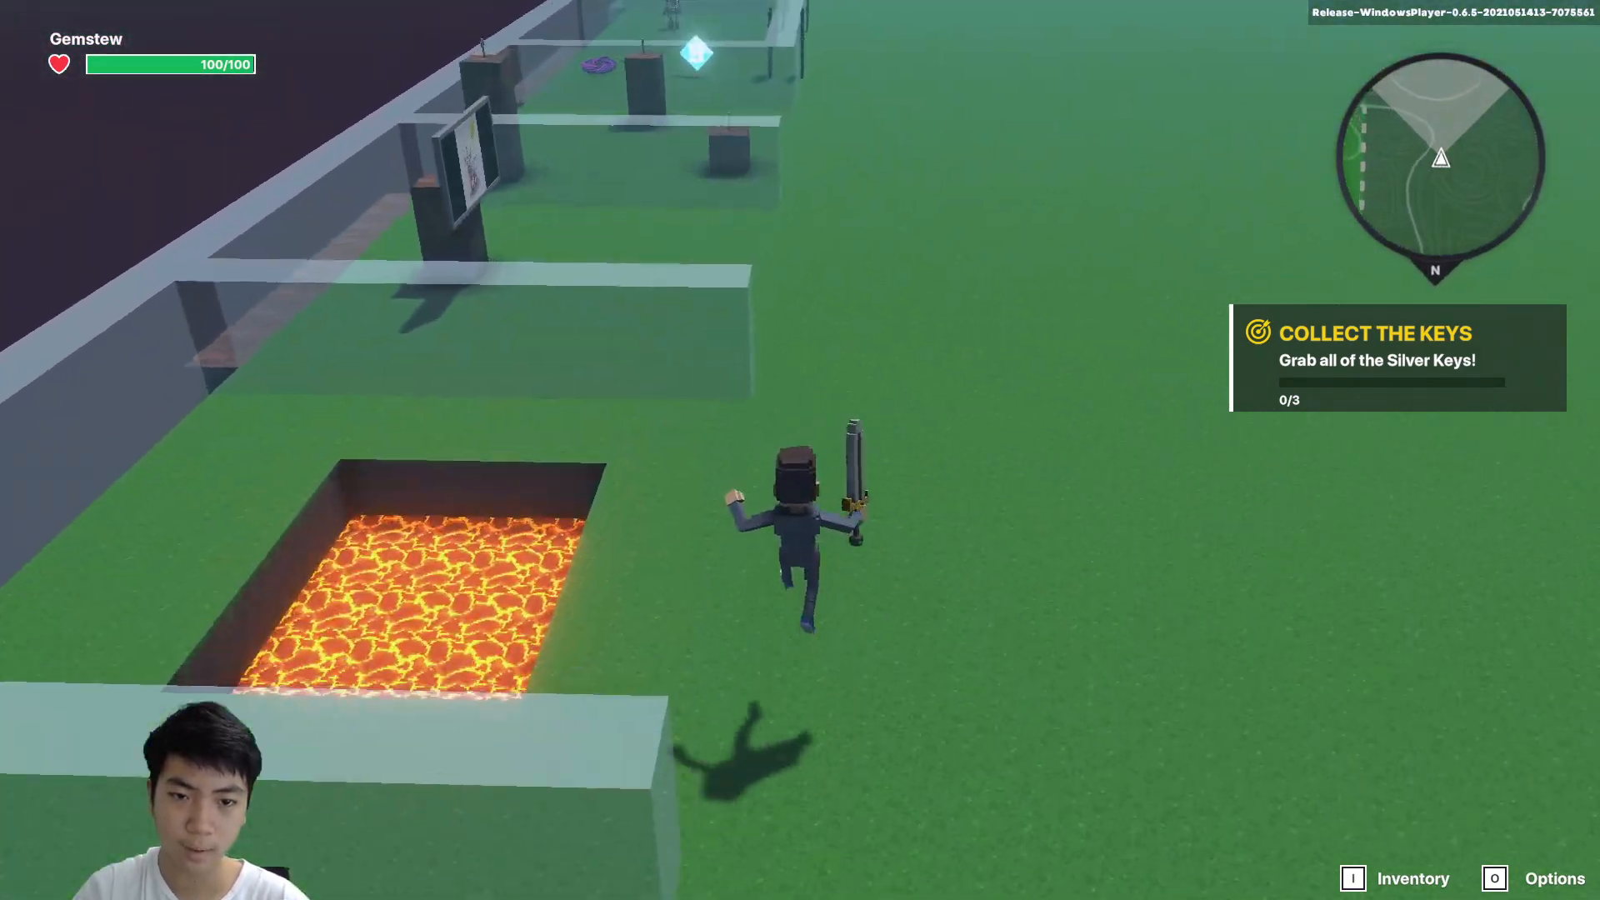
pyautogui.press('space')
pyautogui.press('w')
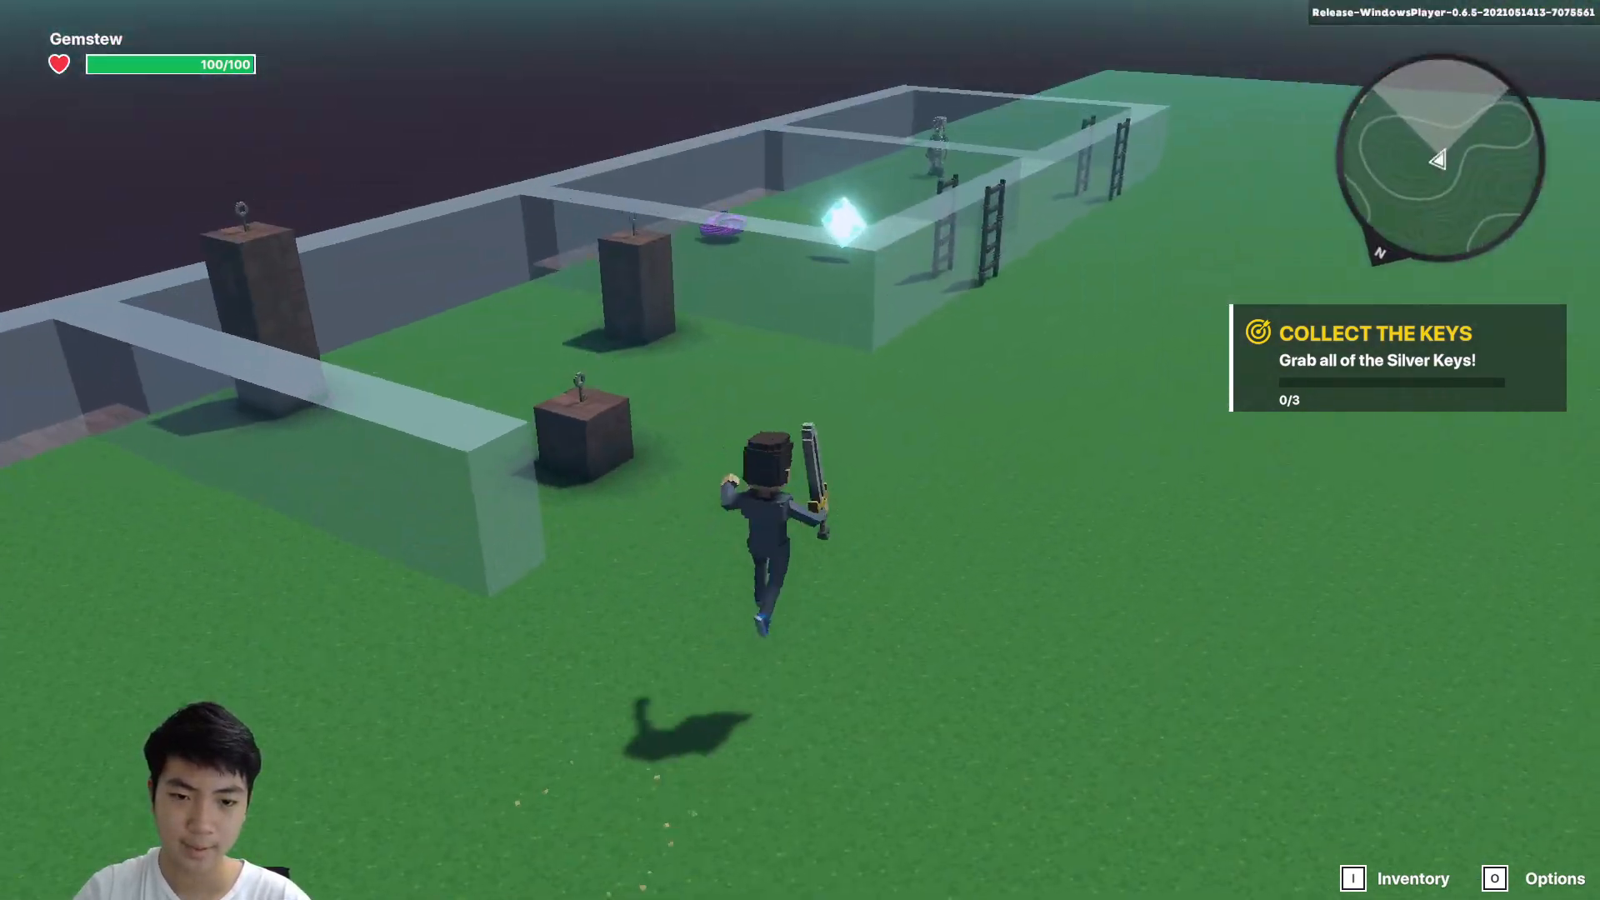
pyautogui.press('w')
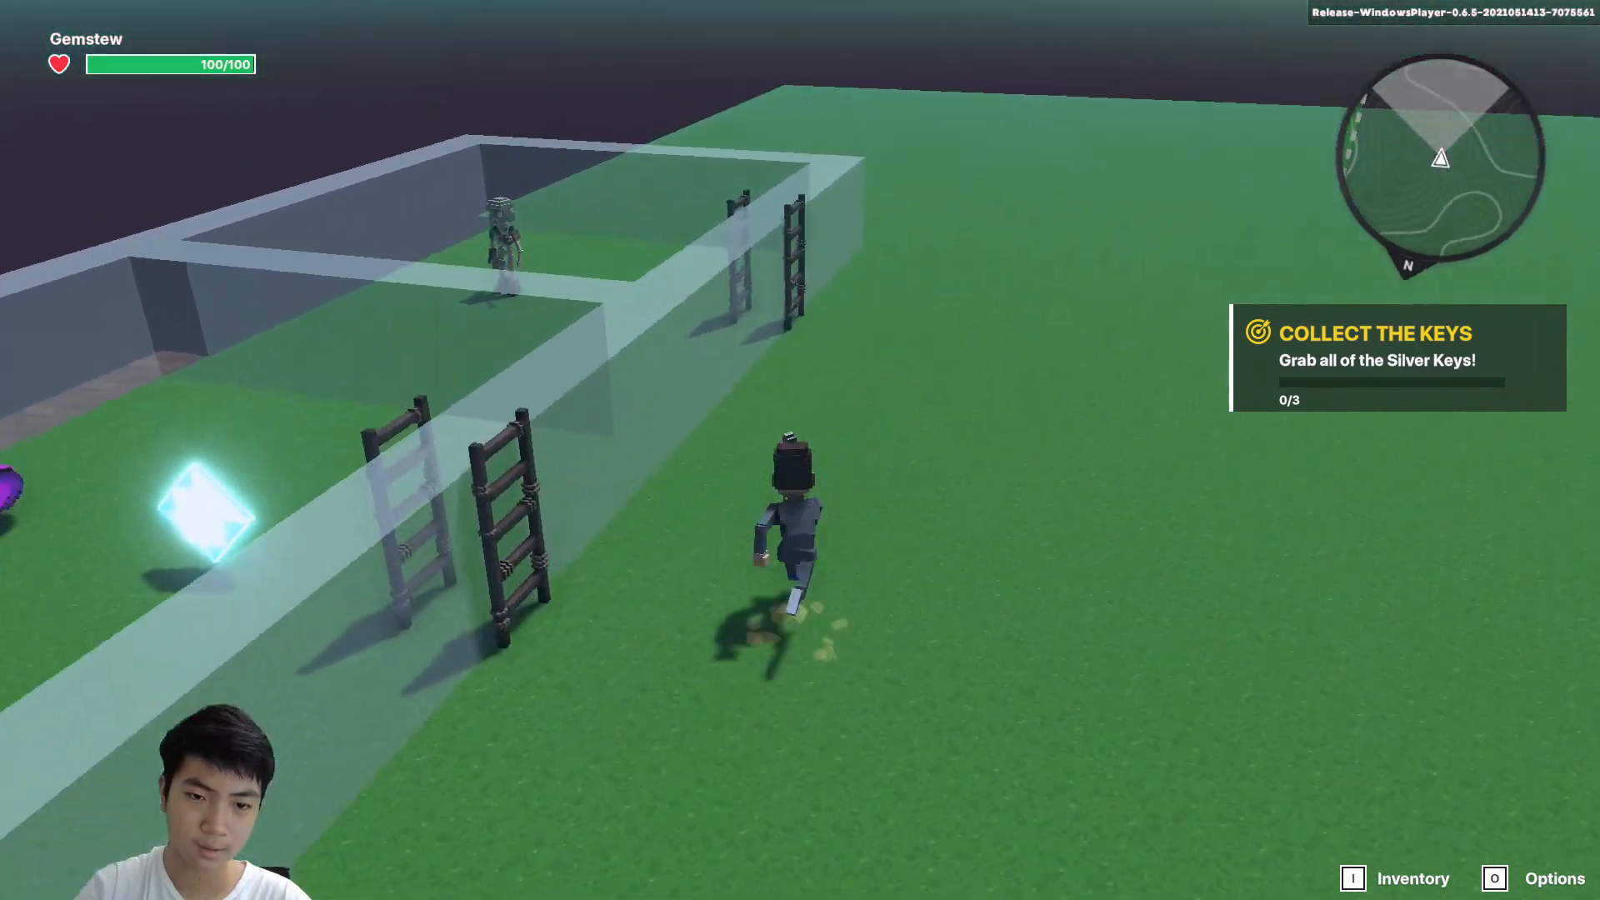
pyautogui.press('w')
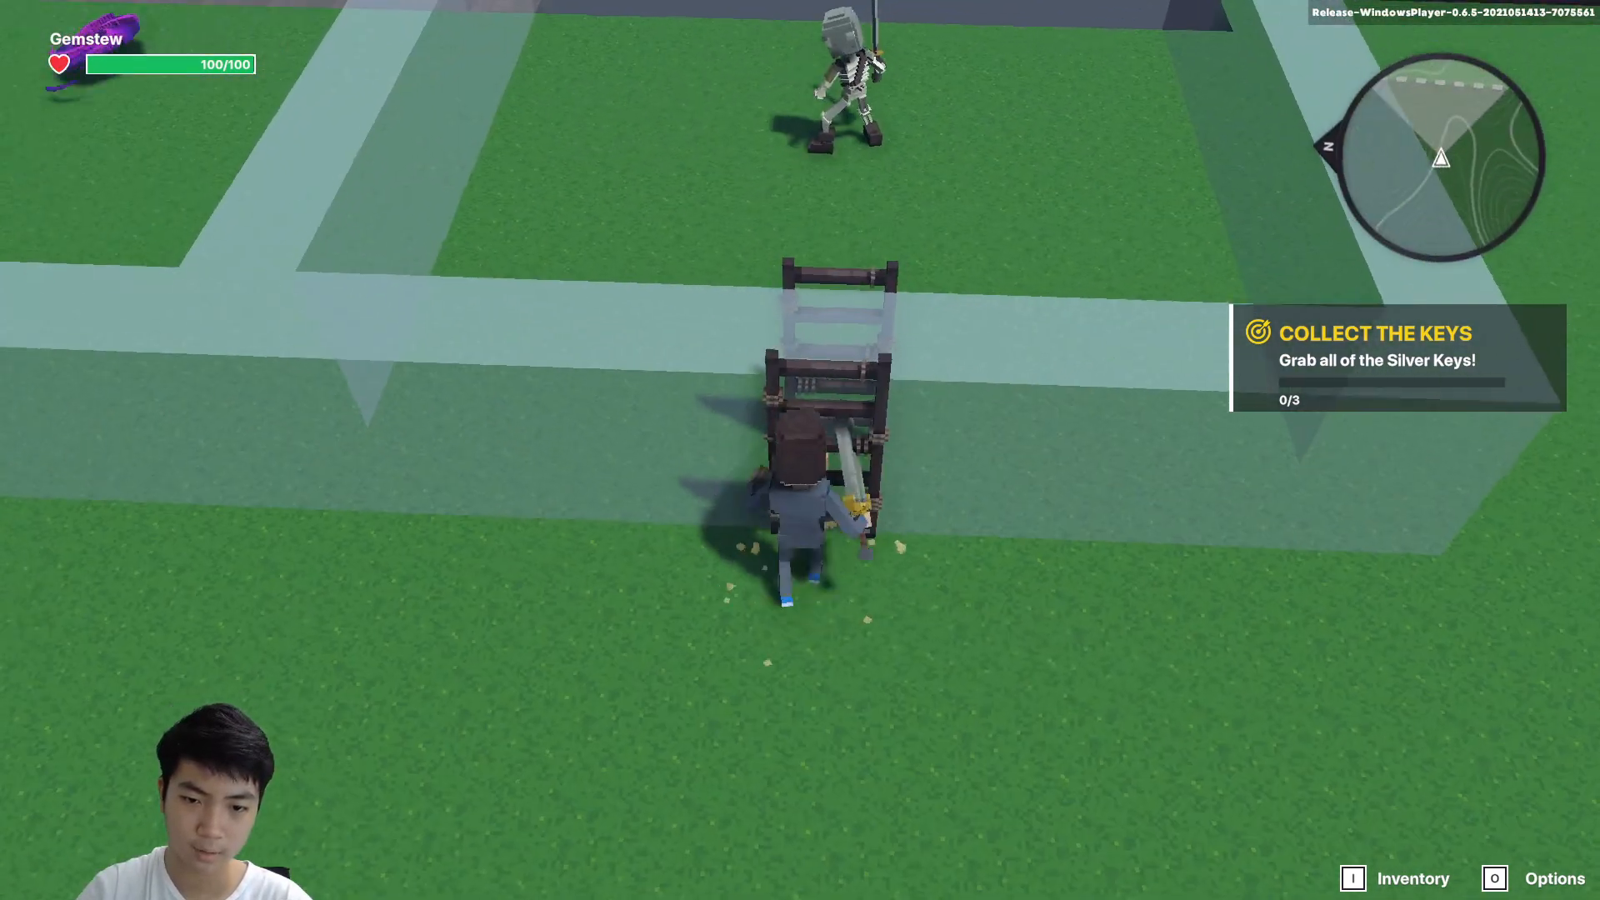
pyautogui.press('Escape')
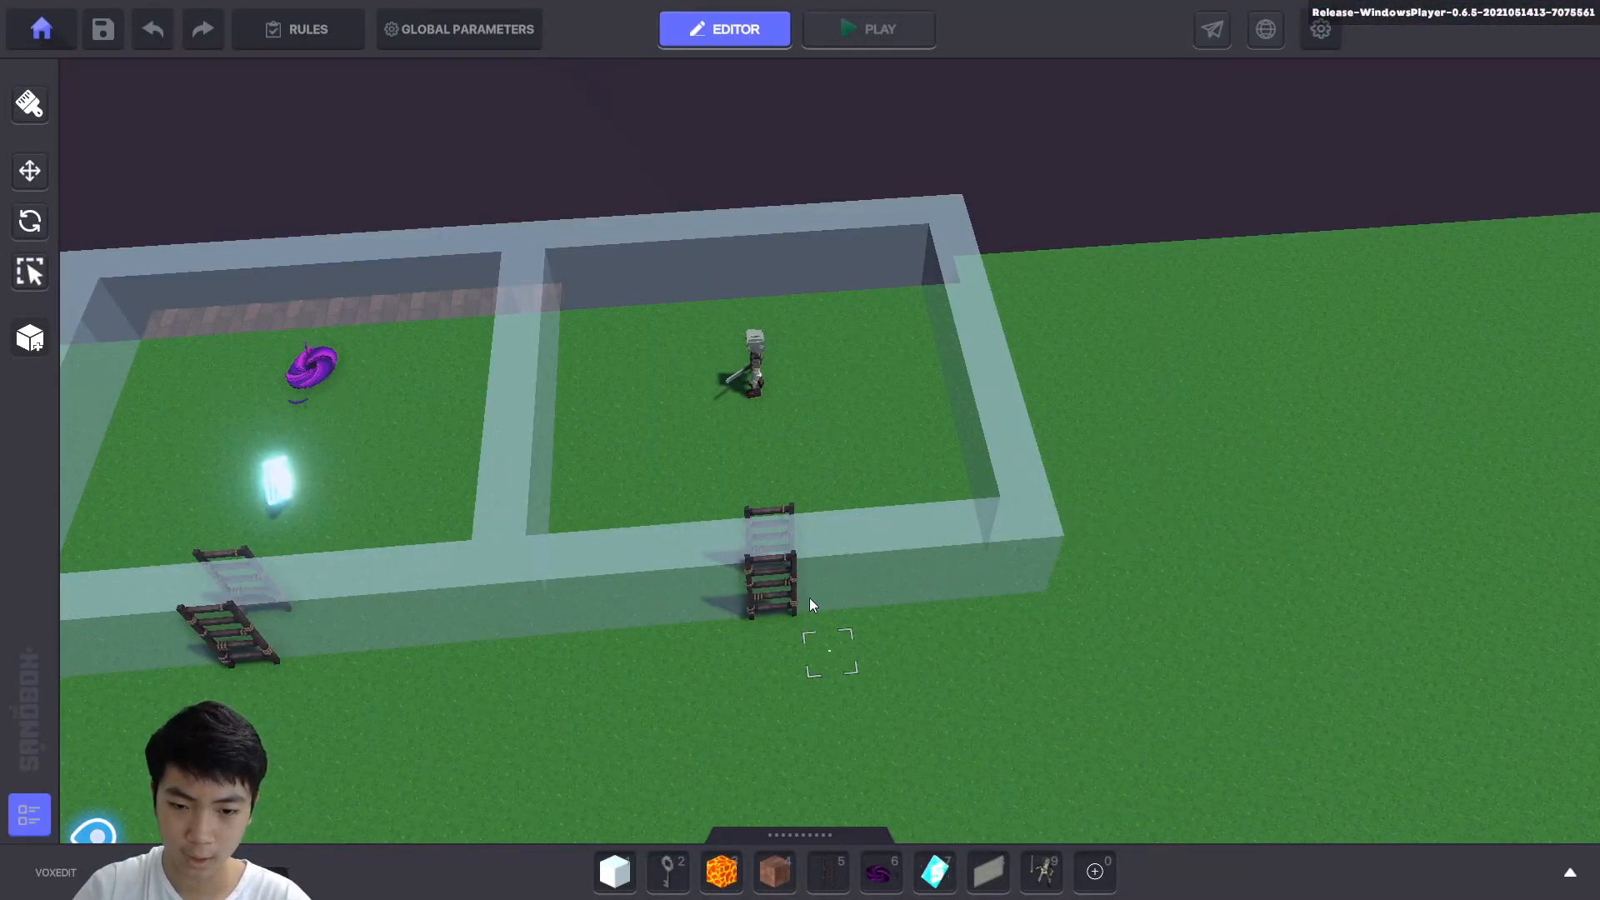
# Add a Climbable component to the Wooden Ladder outside the Skeleton Warrior's bay.
pyautogui.click(787, 604)
pyautogui.scroll(-3, 1407, 529)
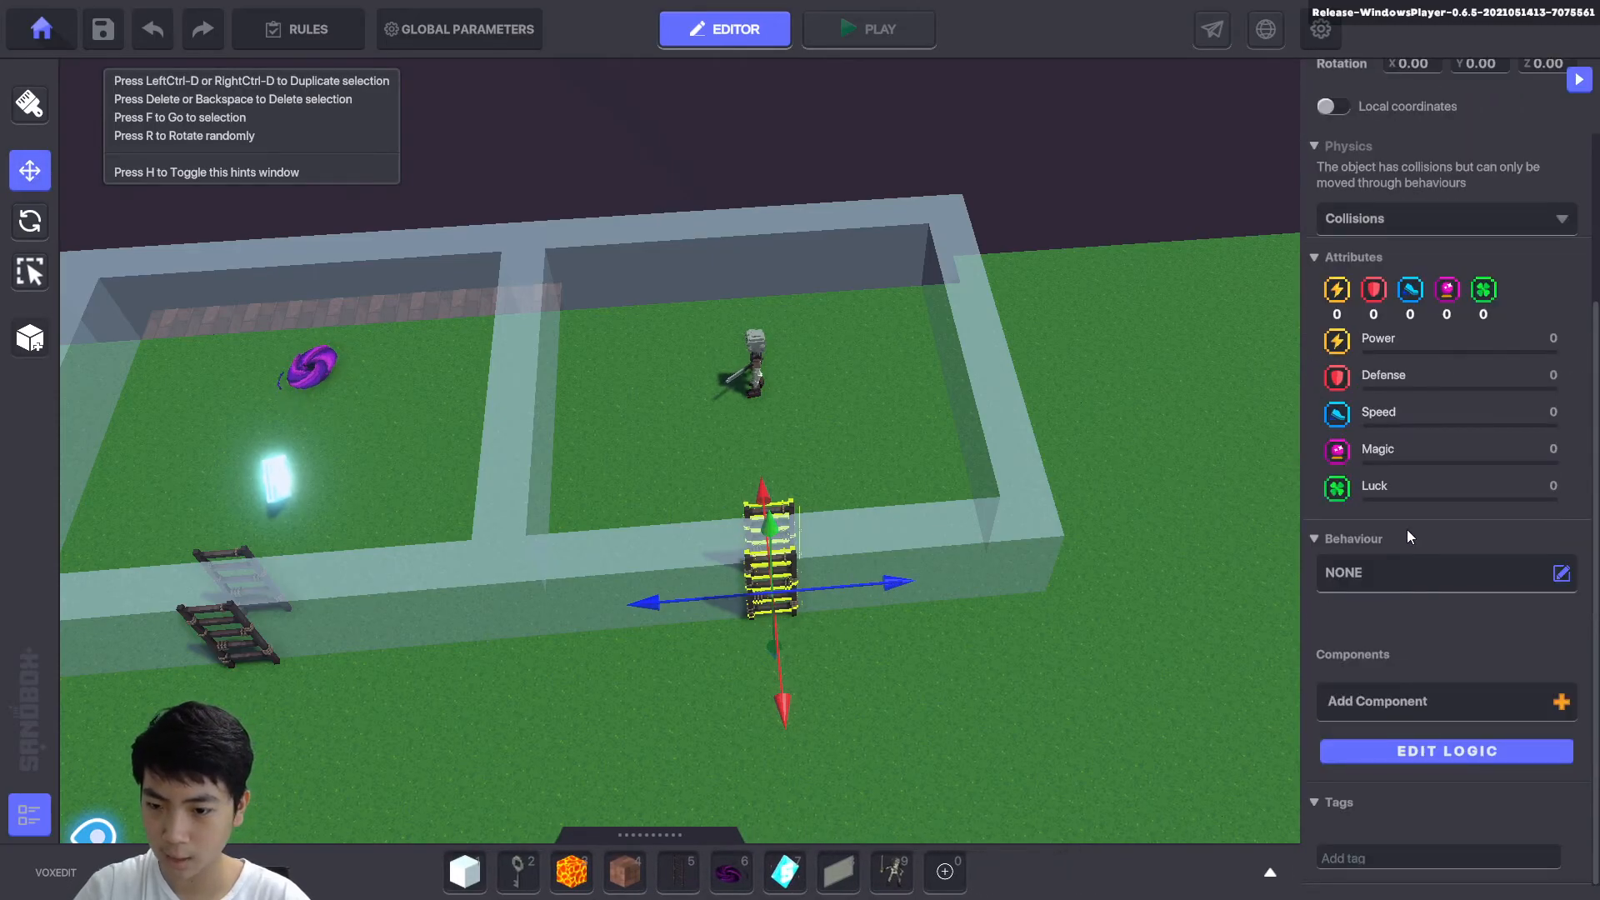
pyautogui.click(1381, 574)
pyautogui.click(1208, 236)
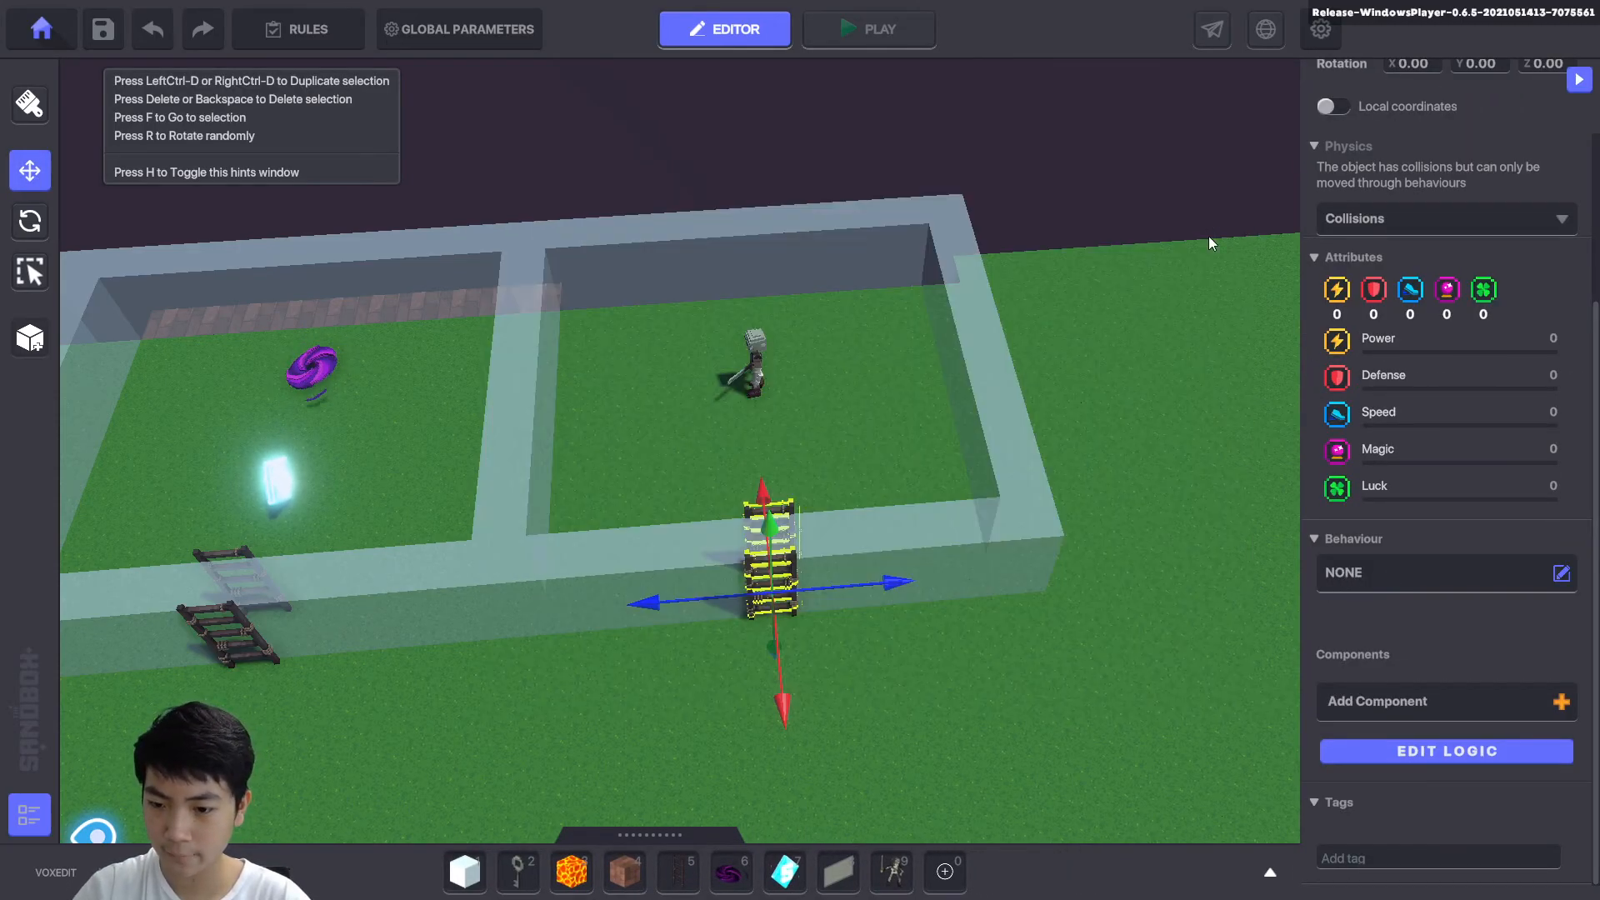
pyautogui.click(1417, 702)
pyautogui.click(737, 365)
# Start a new play test, run to the Skeleton Warrior's bay and climb over its front wall by the ladder.
pyautogui.press('p')
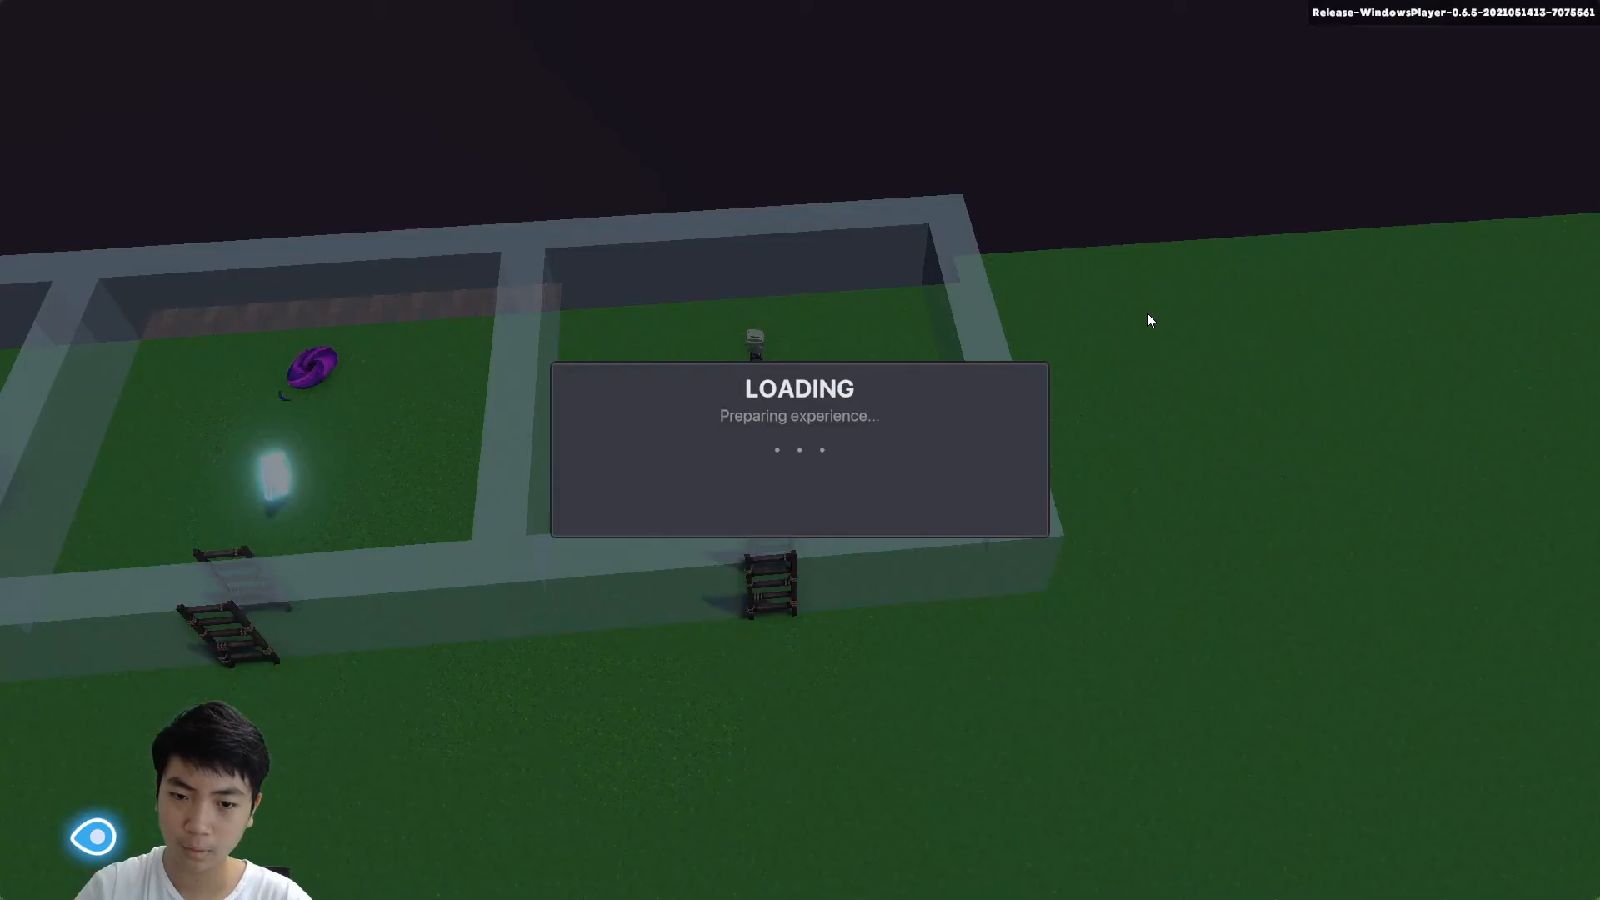
pyautogui.press('w')
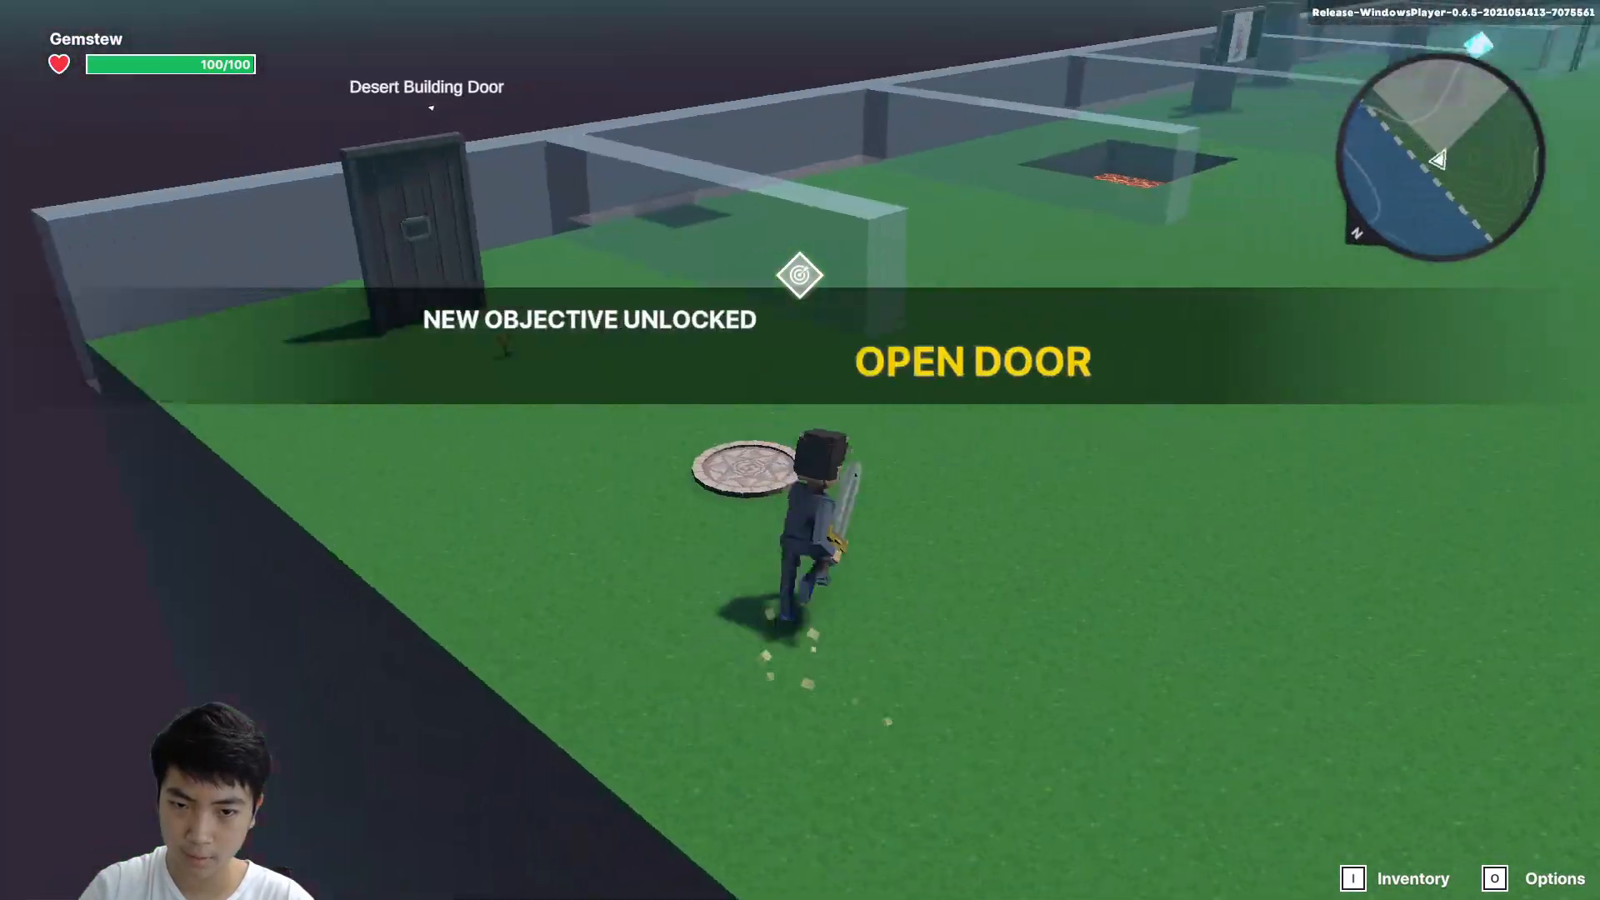
pyautogui.press('space')
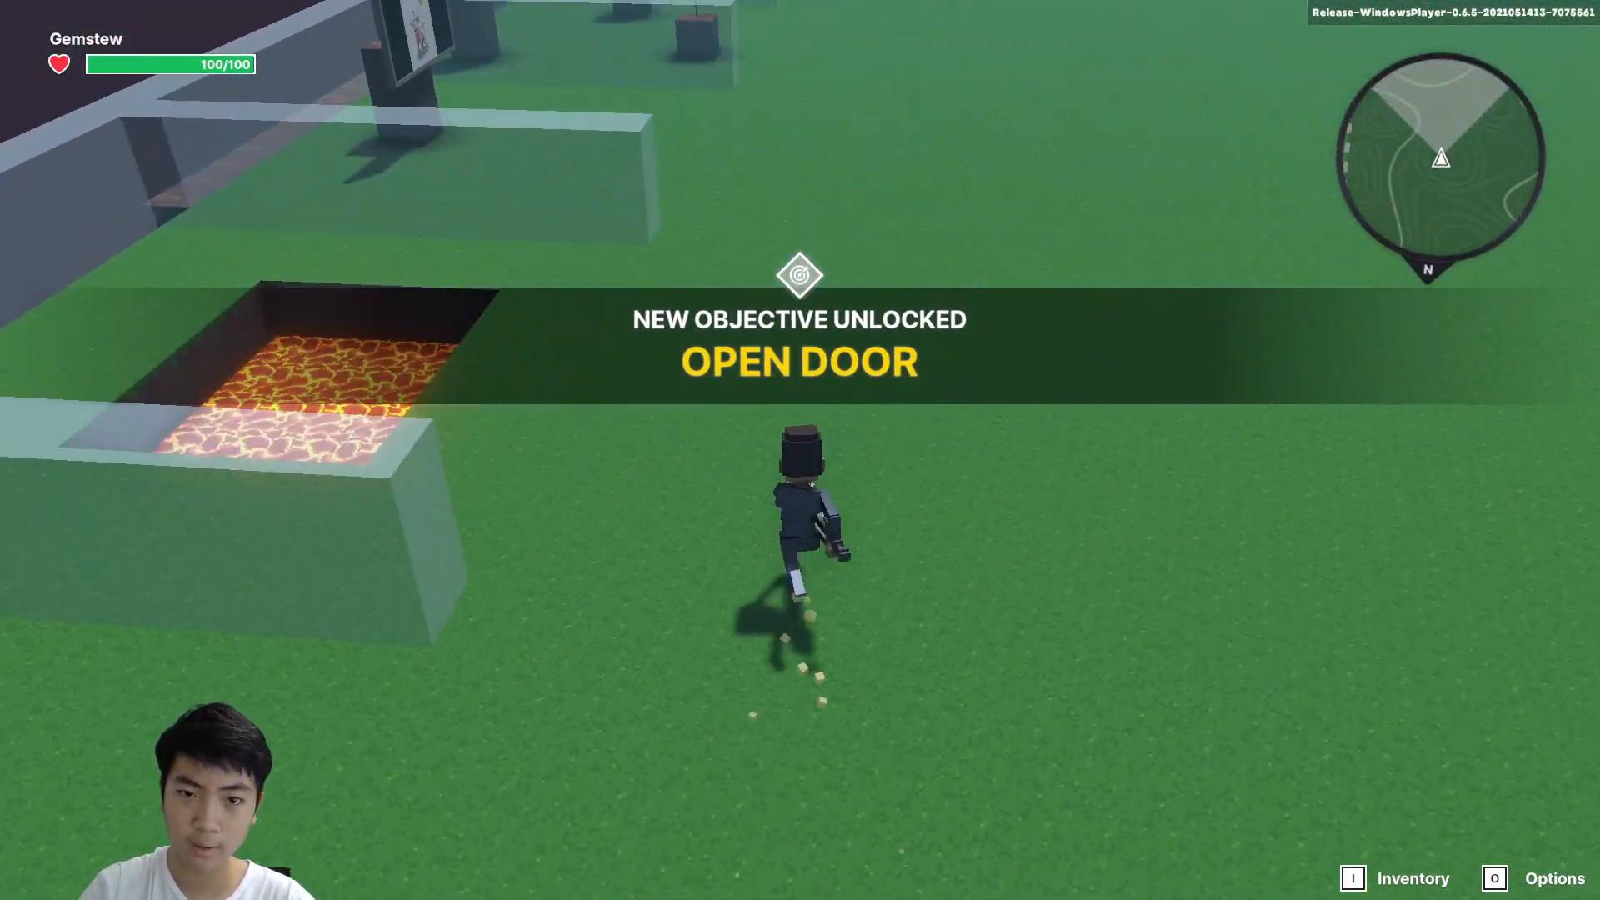
pyautogui.press('space')
pyautogui.press('w')
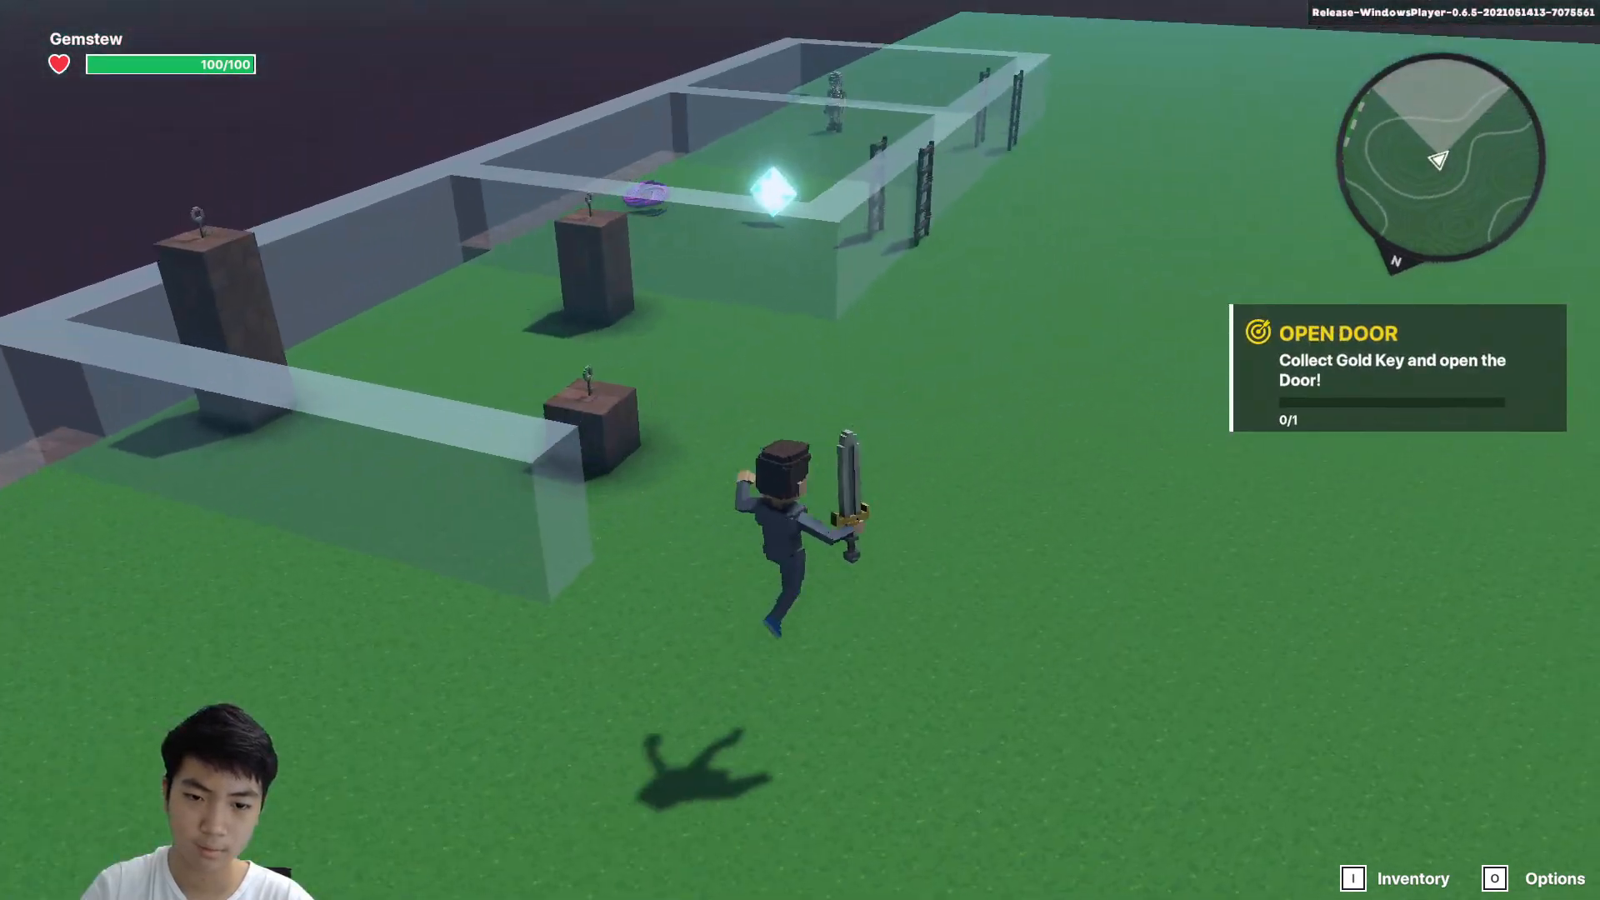
pyautogui.press('w')
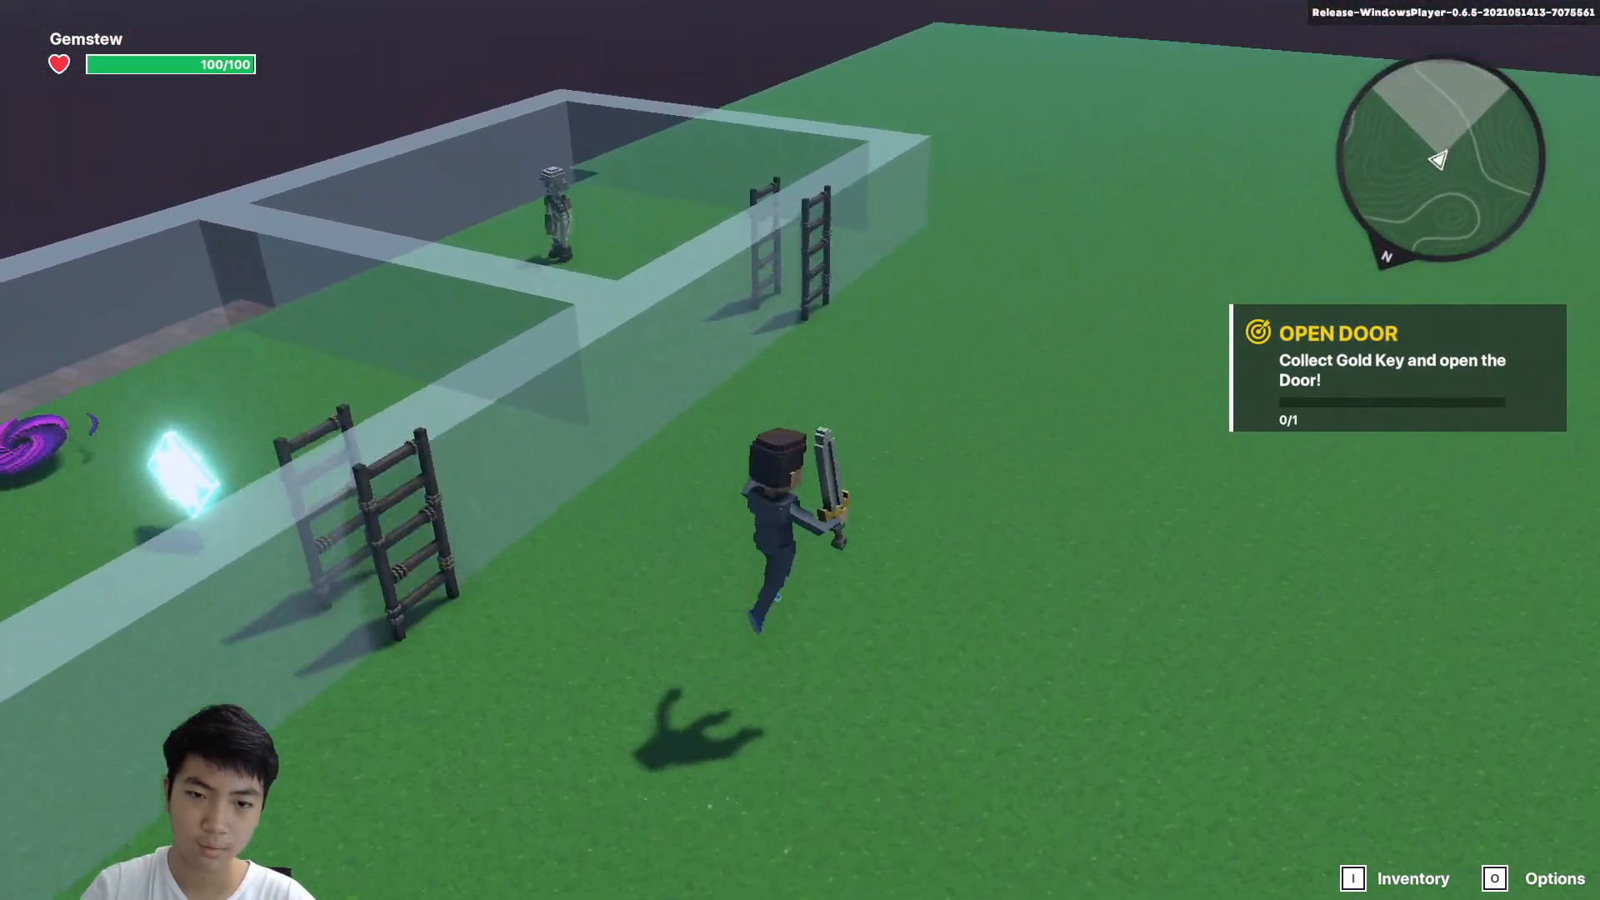
pyautogui.press('w')
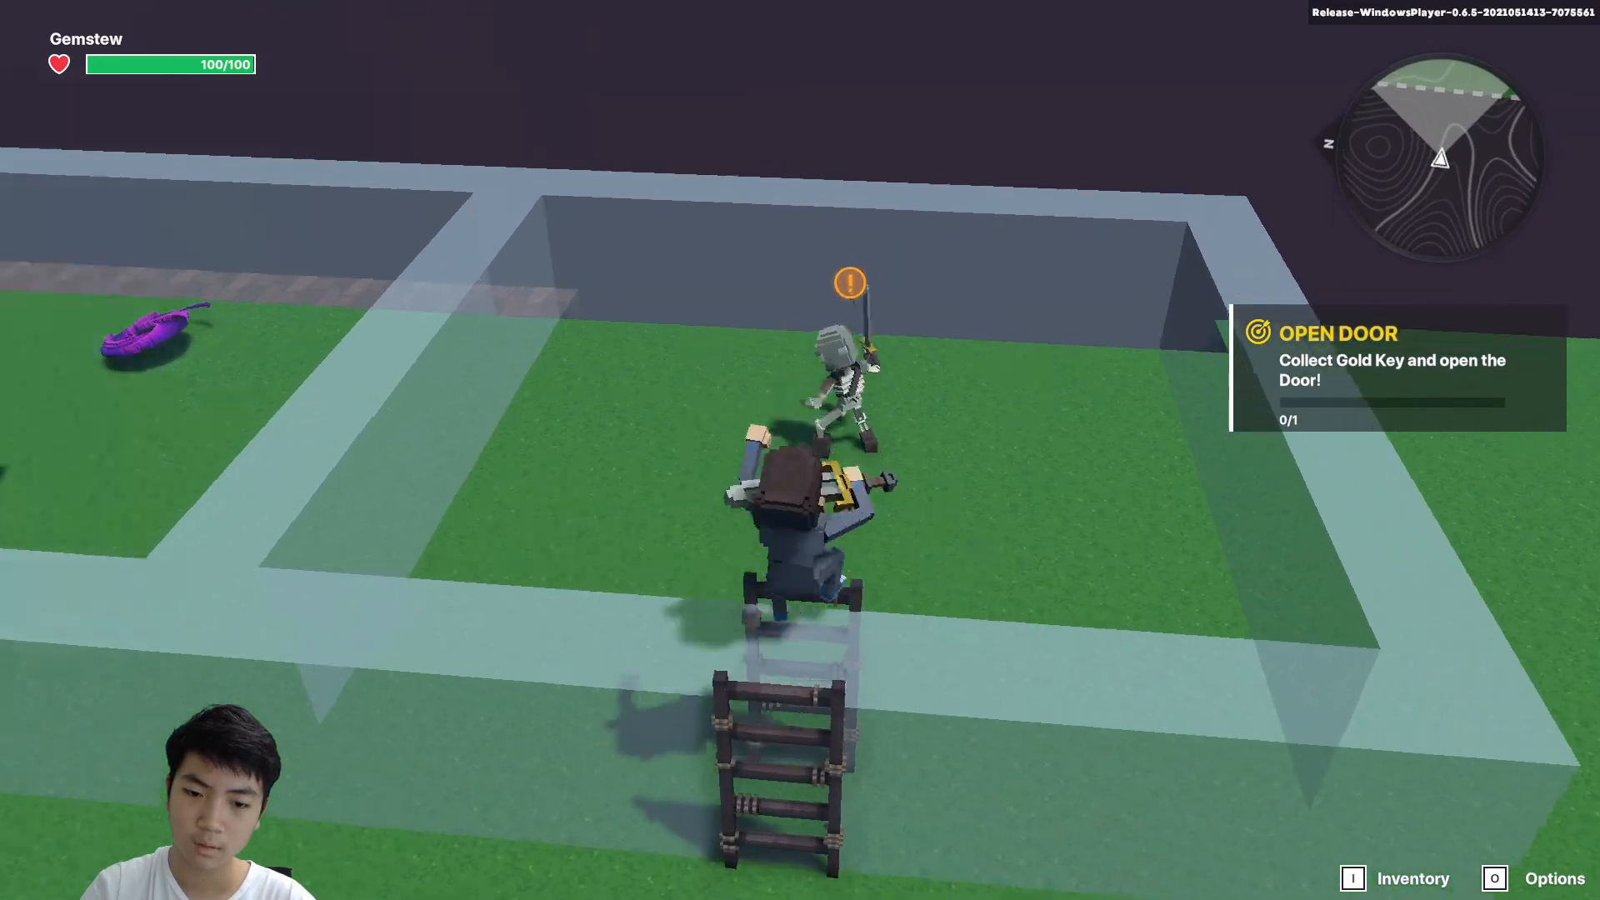
# Move around inside the bay to test how the Skeleton Warrior chases and attacks, parrying and striking back.
pyautogui.press('s')
pyautogui.press('w')
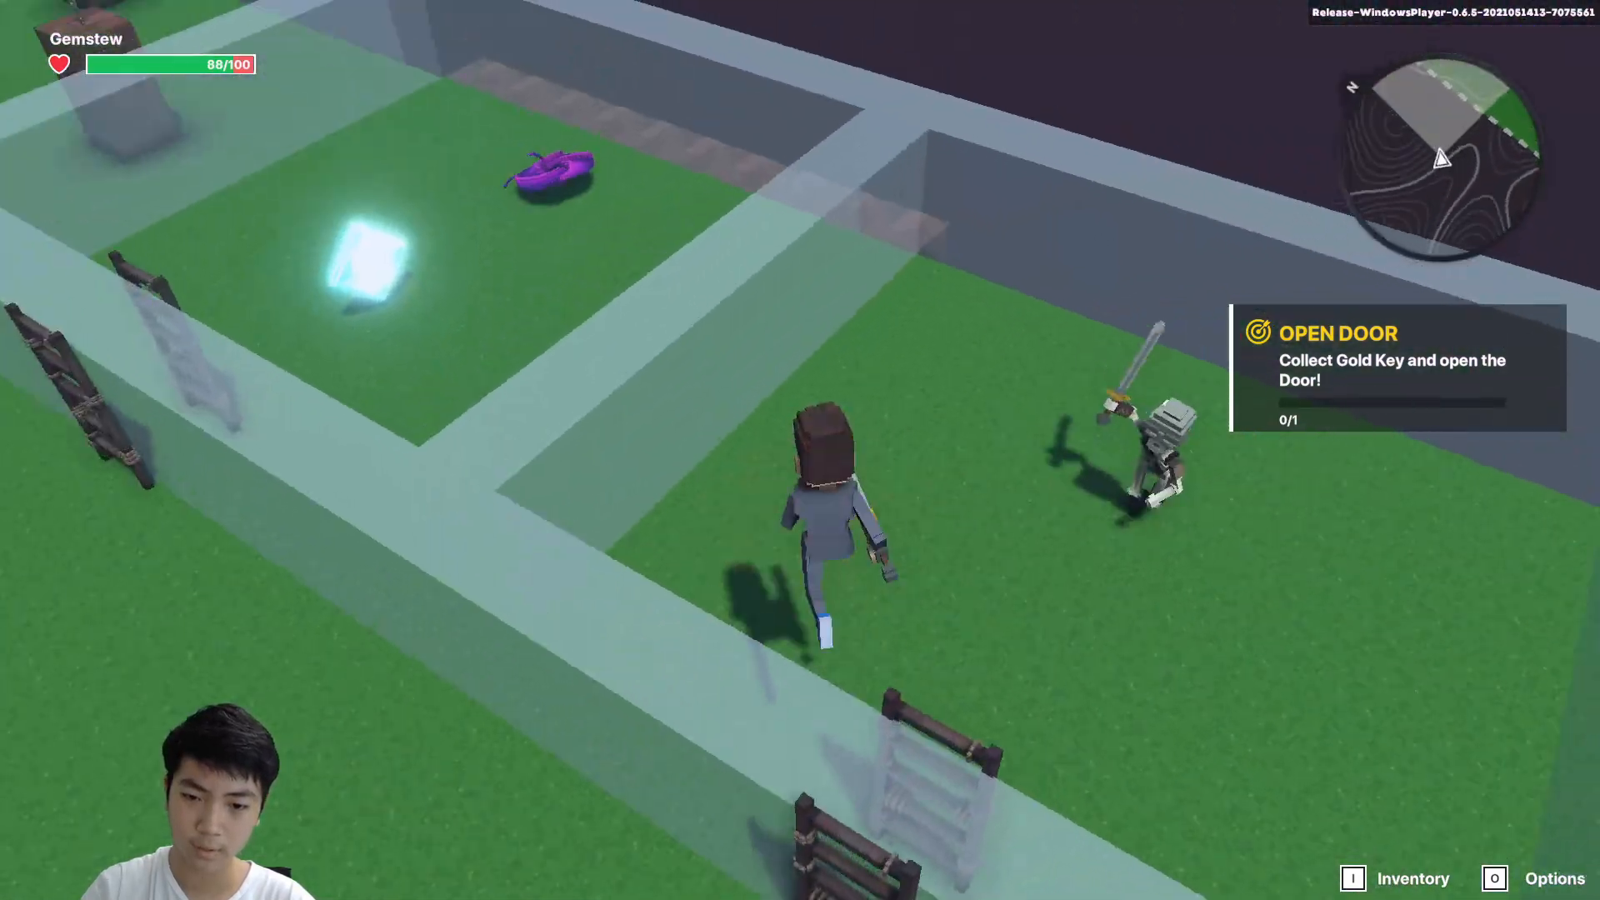
pyautogui.click(801, 451)
pyautogui.press('s')
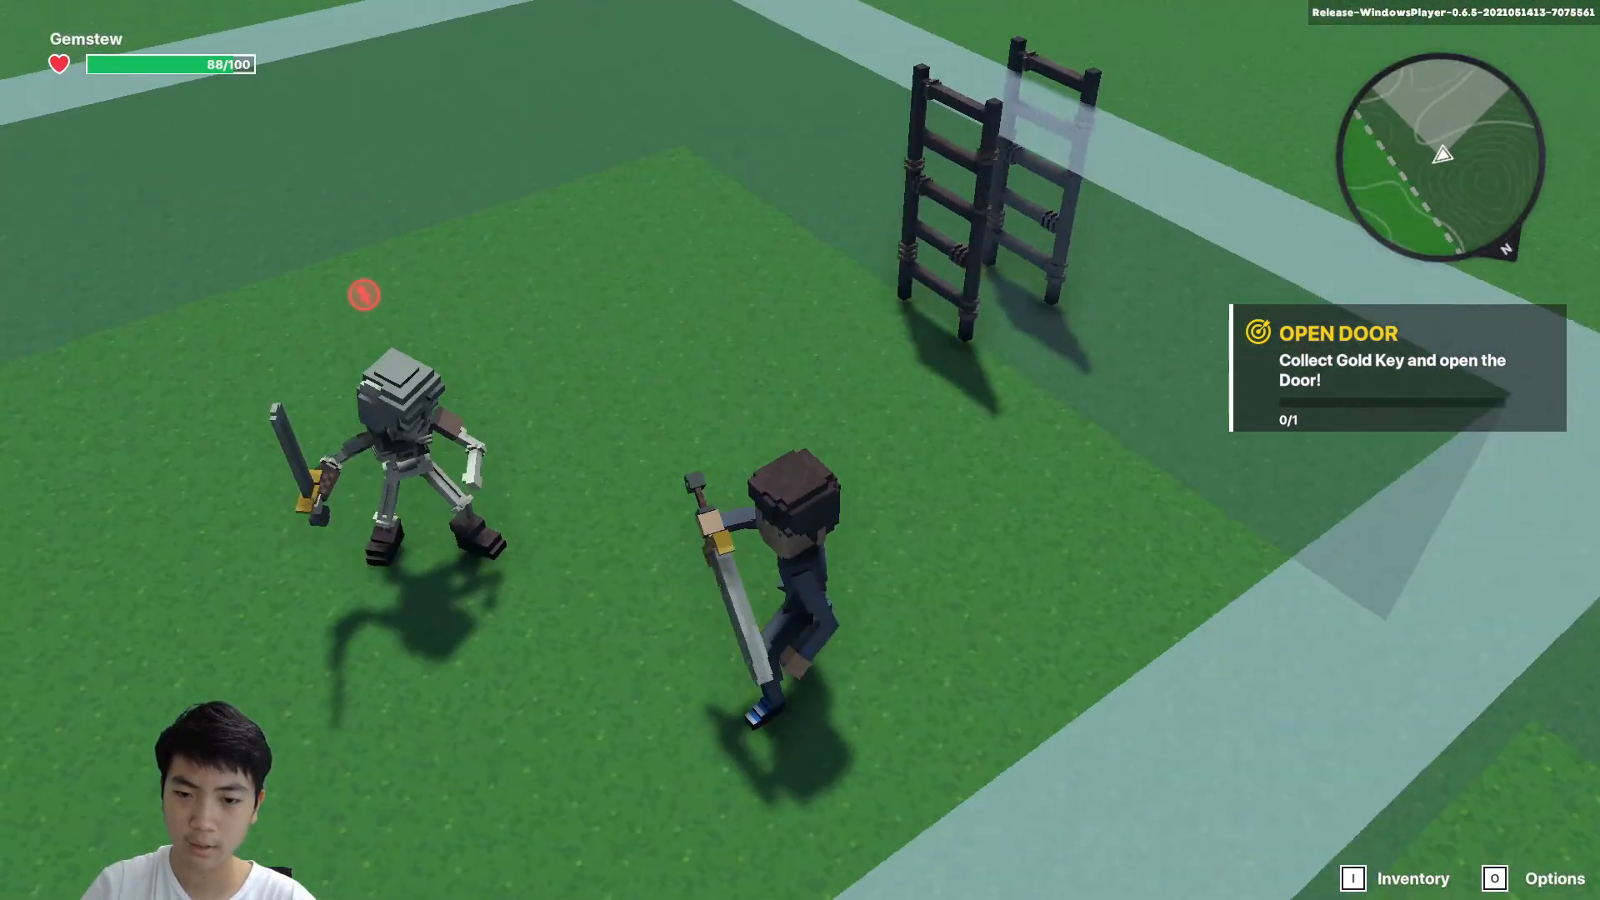
pyautogui.press('w')
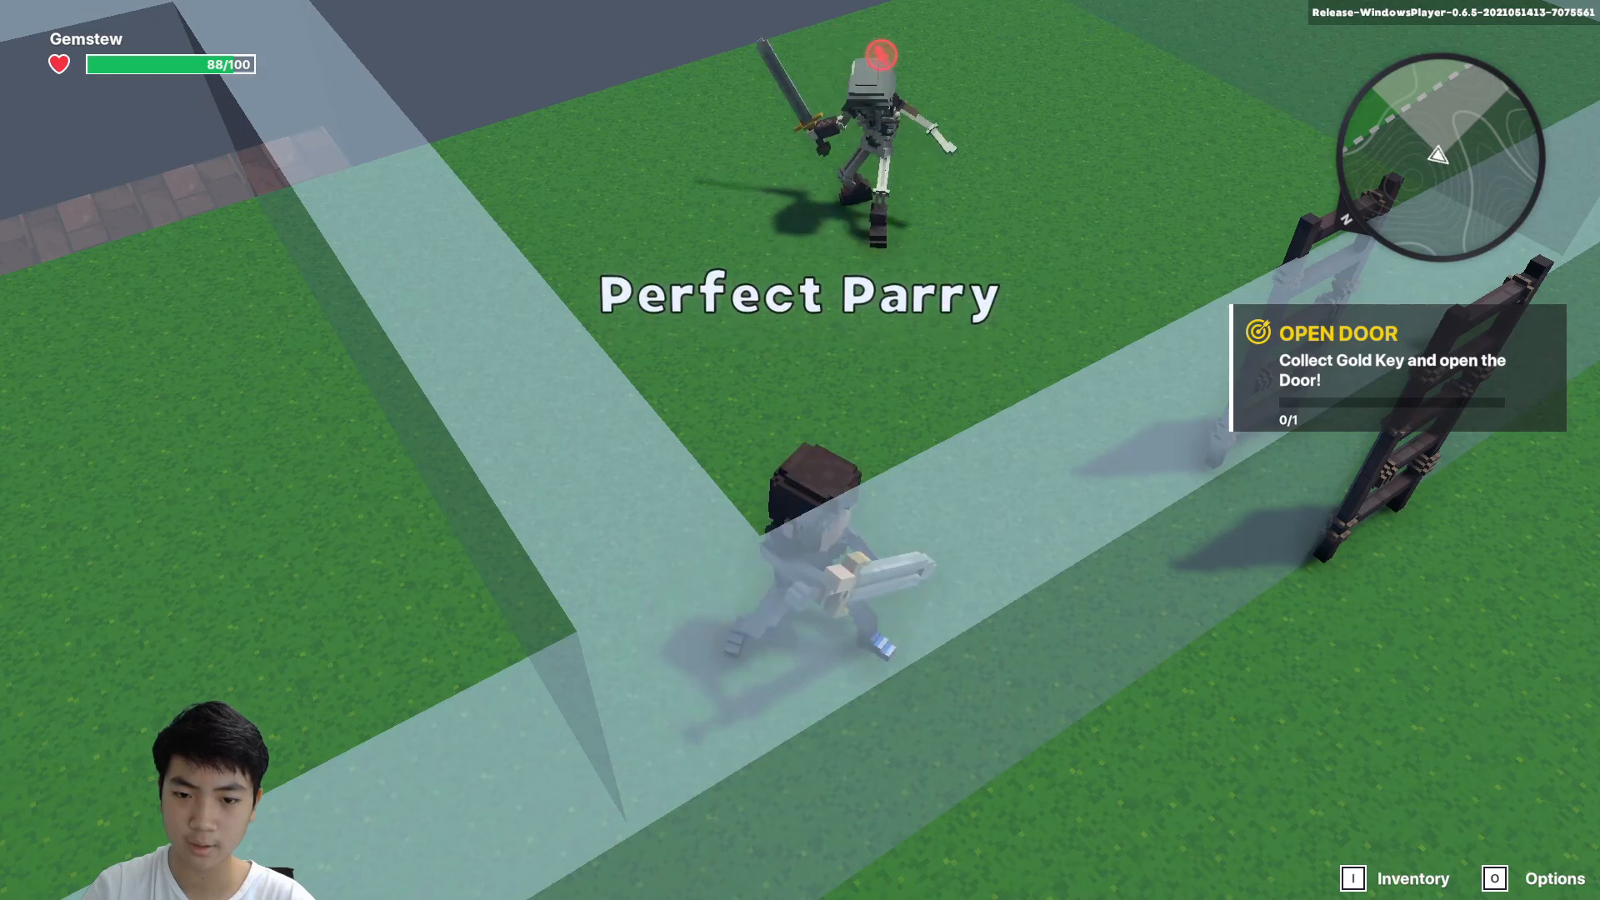
pyautogui.press('d')
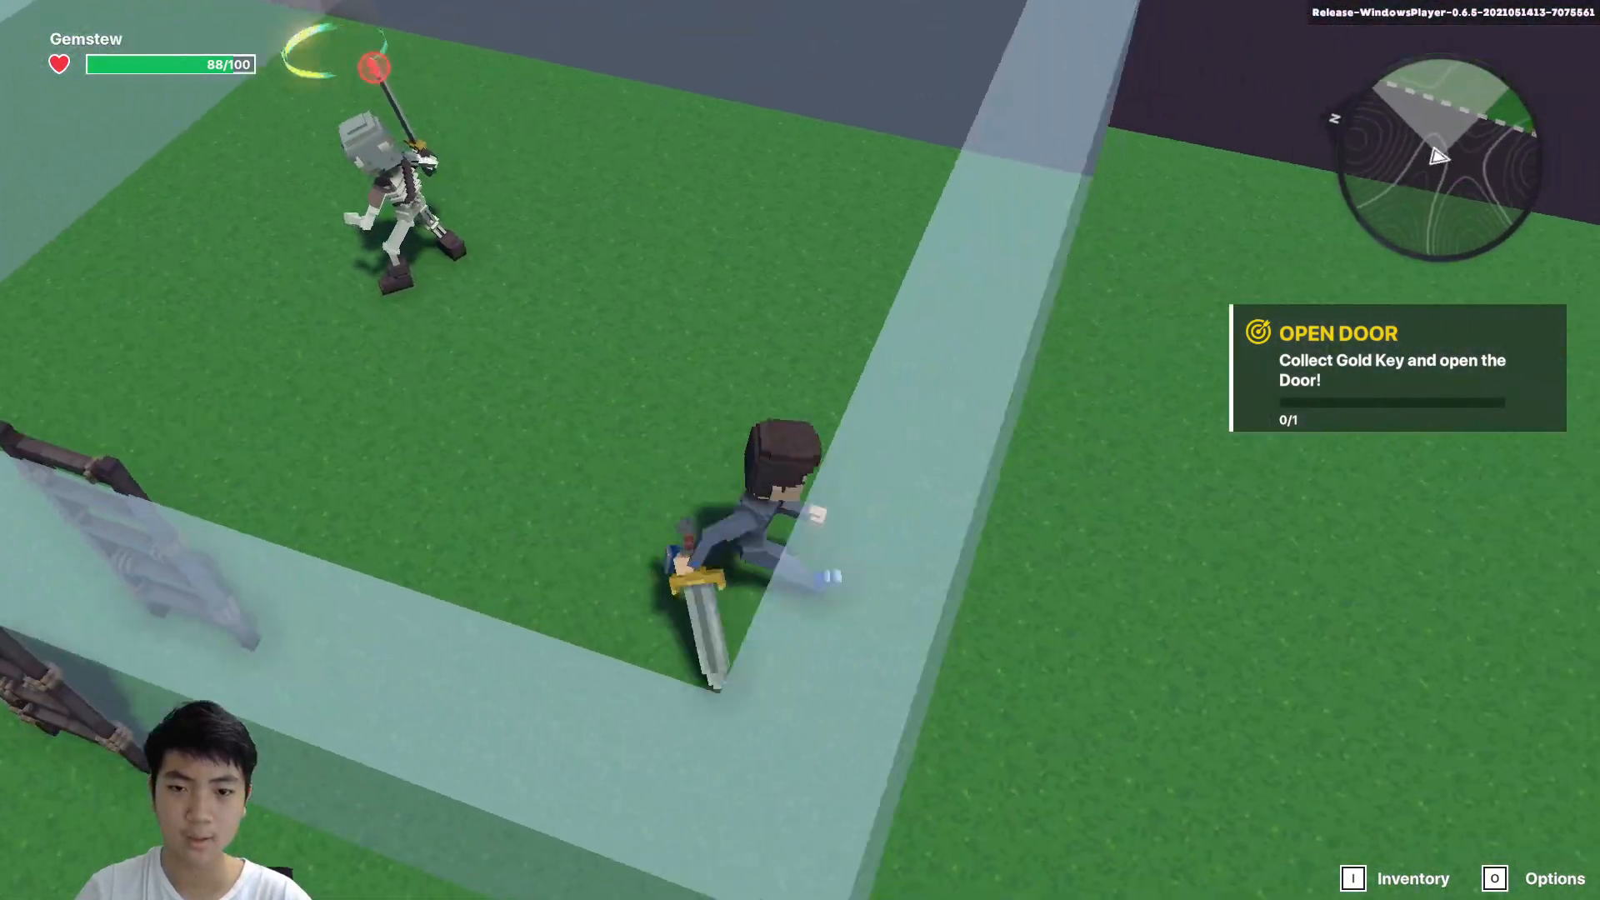
pyautogui.press('w')
pyautogui.press('w')
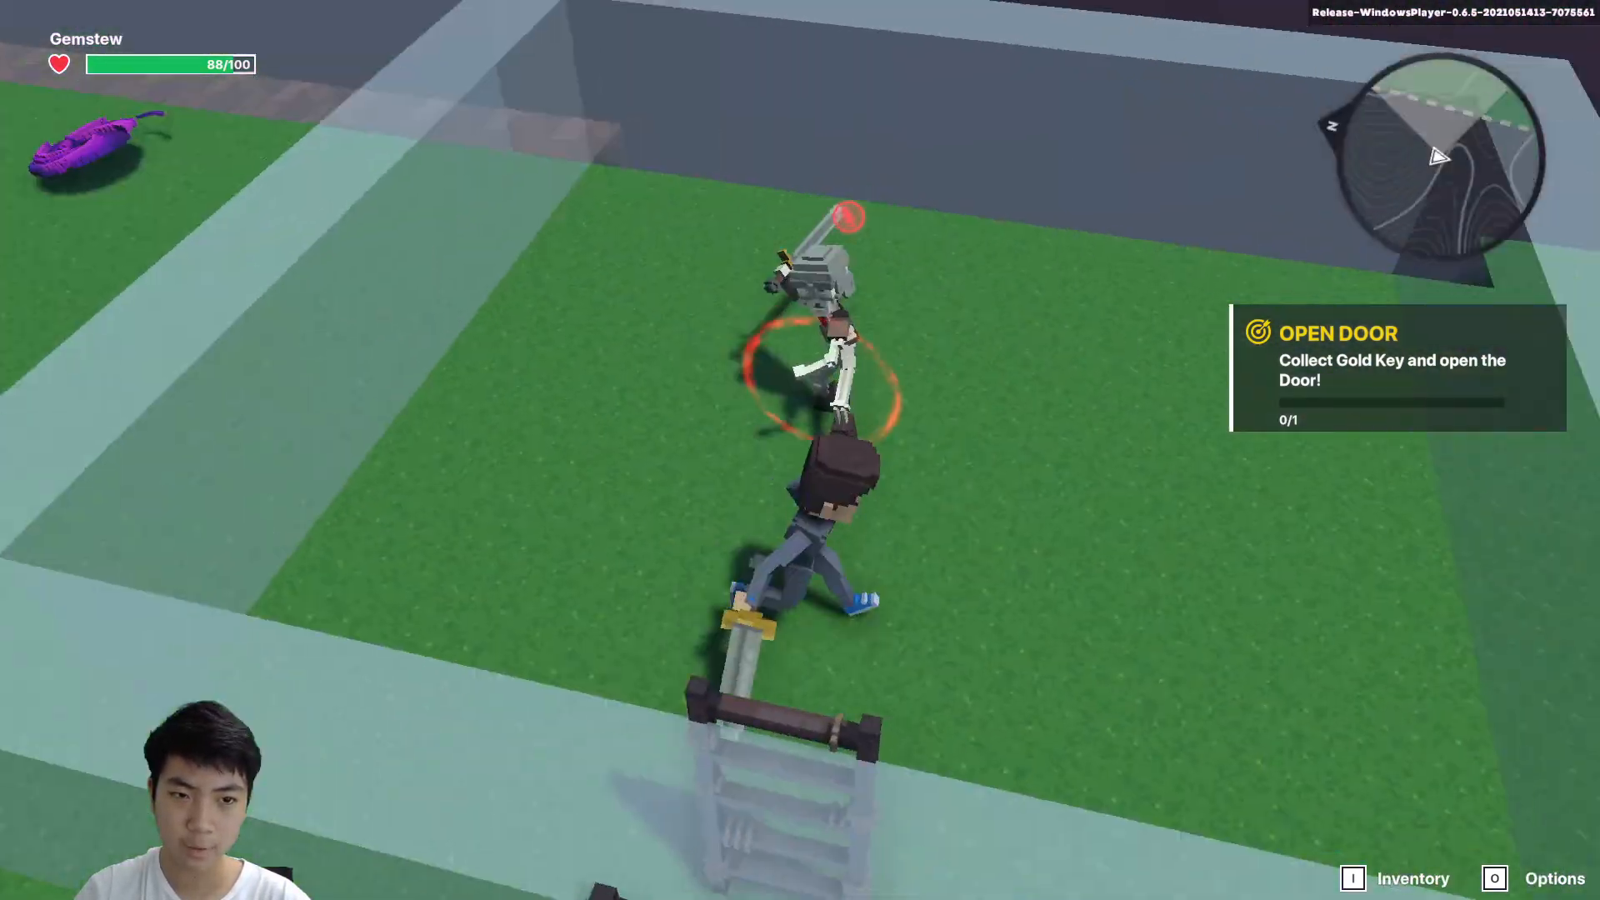
pyautogui.rightClick(800, 451)
pyautogui.click(800, 450)
pyautogui.press('d')
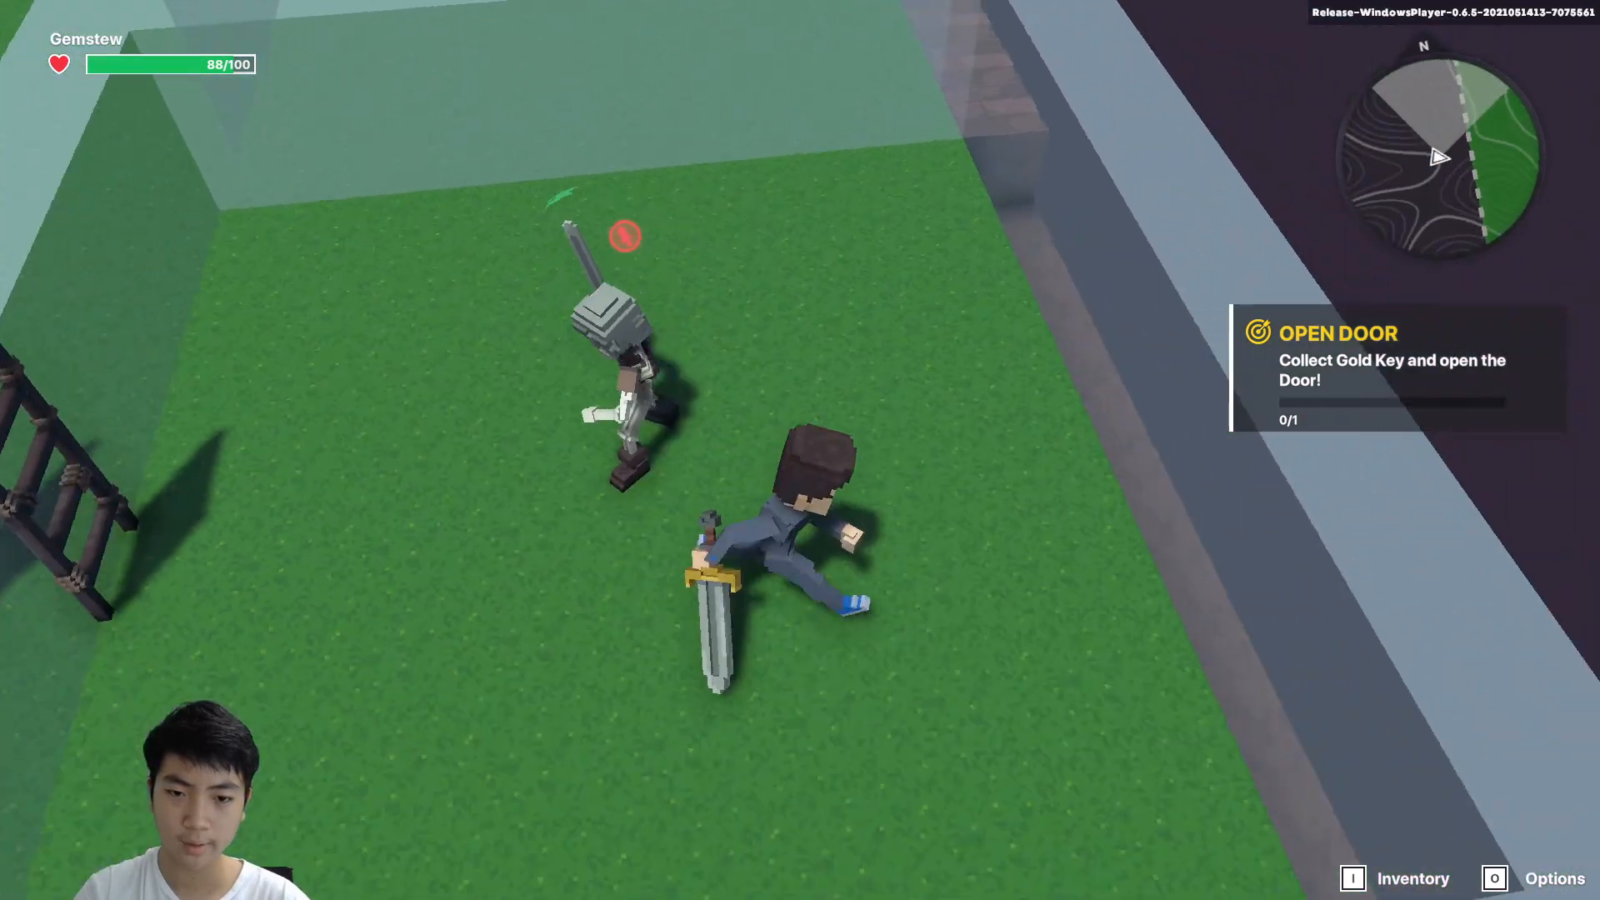
# Fight the Skeleton Warrior with repeated sword strikes to test its combat and death condition.
pyautogui.press('a')
pyautogui.press('w')
pyautogui.press('s')
pyautogui.click(801, 451)
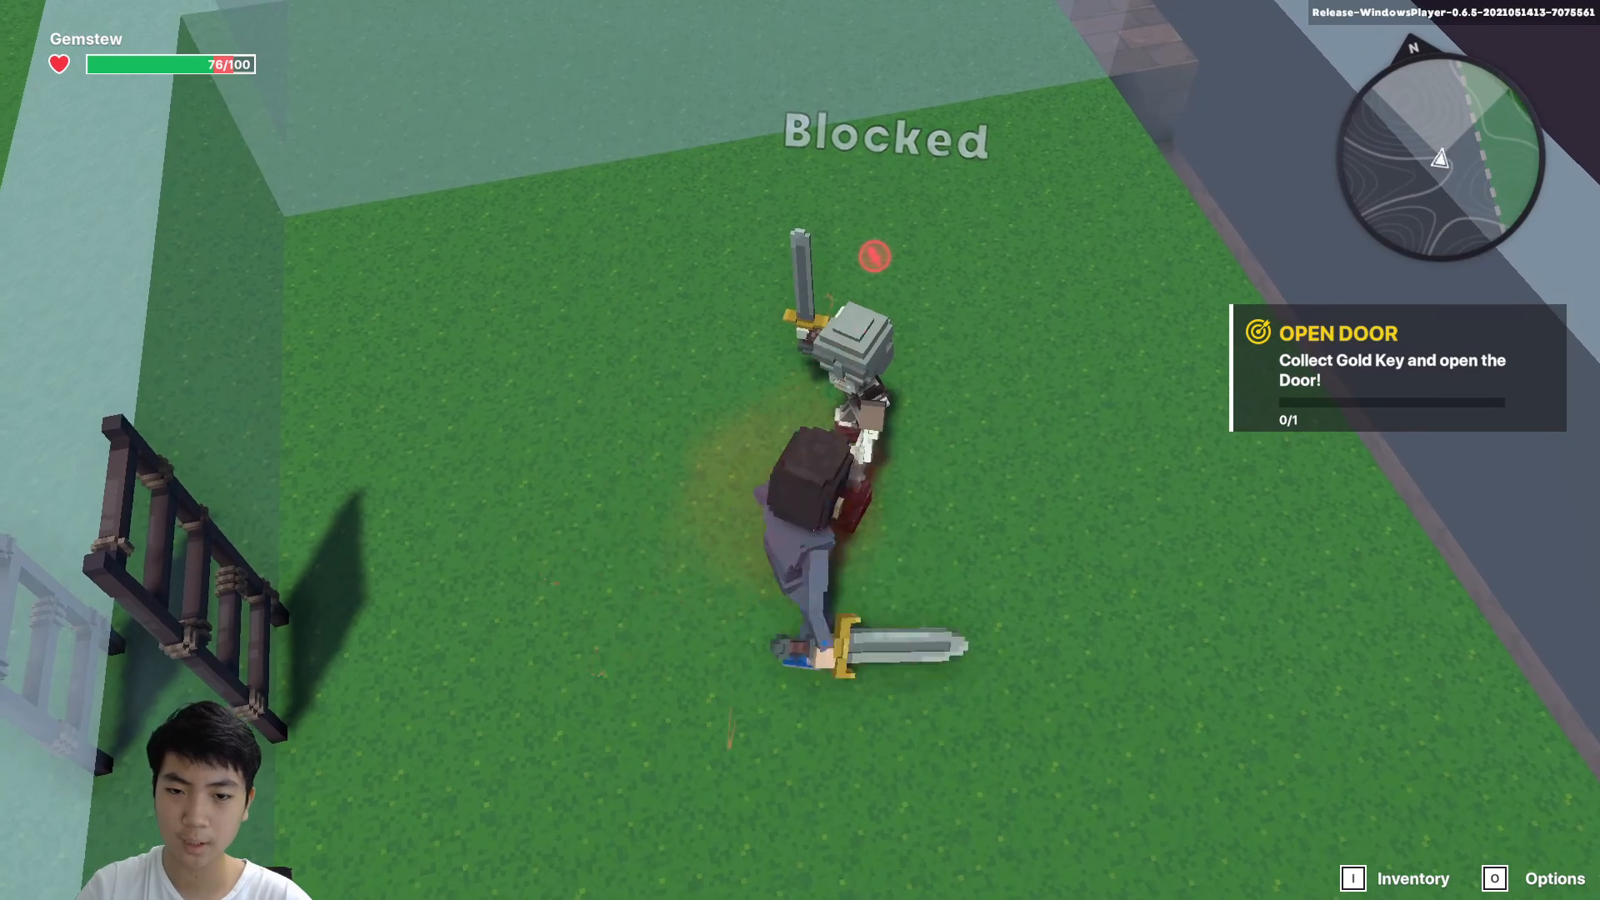
pyautogui.click(800, 450)
pyautogui.click(800, 450)
pyautogui.click(801, 451)
pyautogui.click(801, 450)
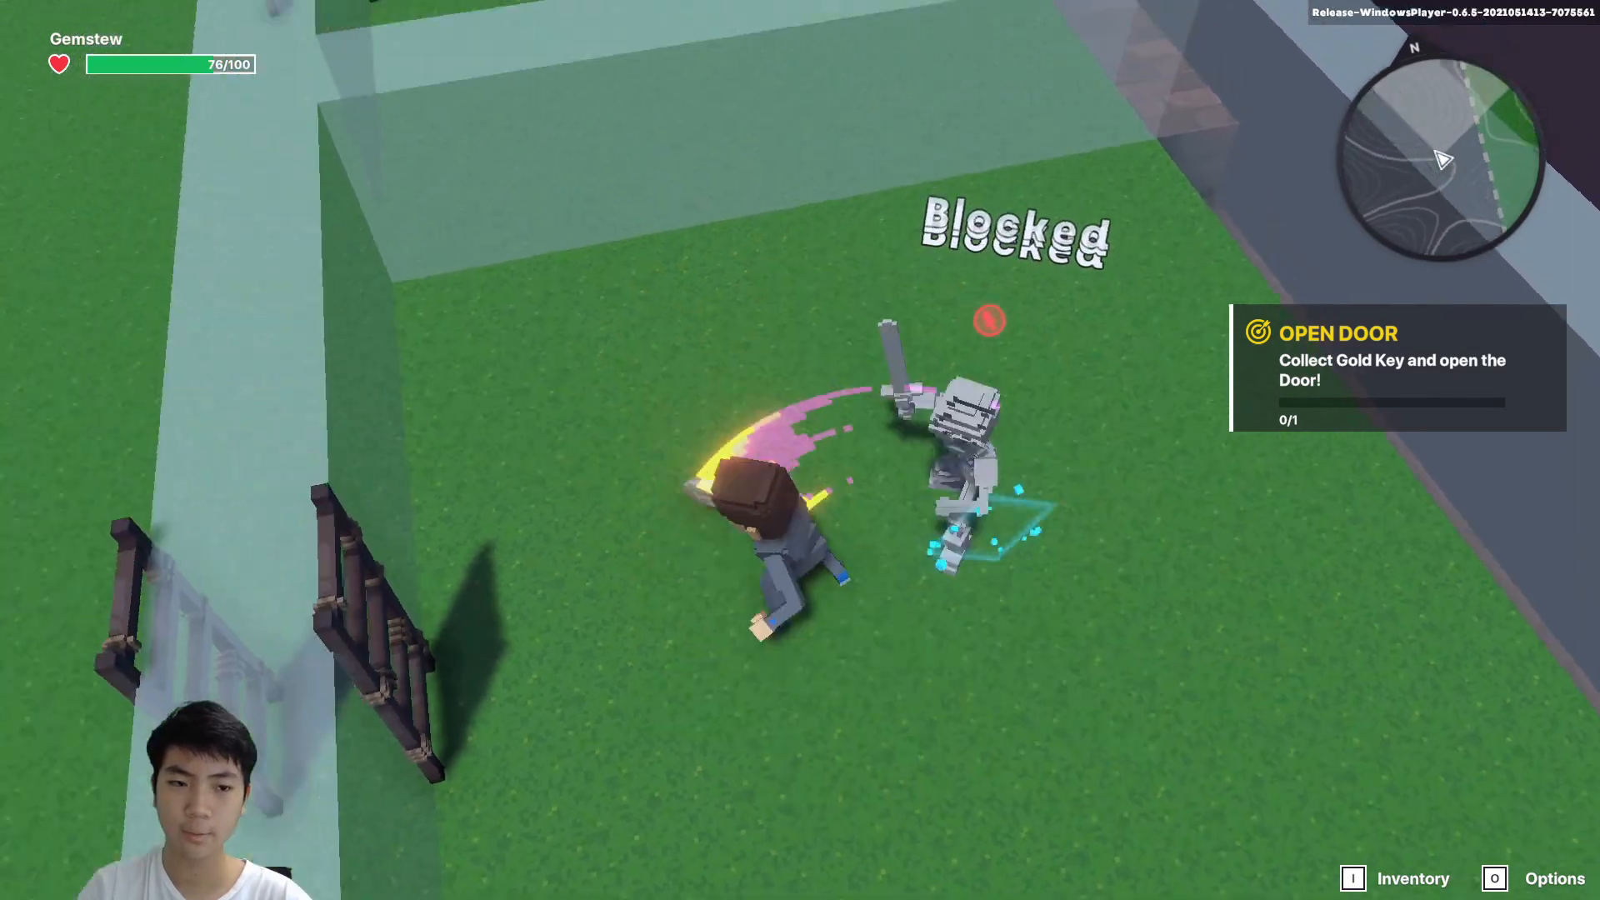
pyautogui.press('w')
pyautogui.click(800, 451)
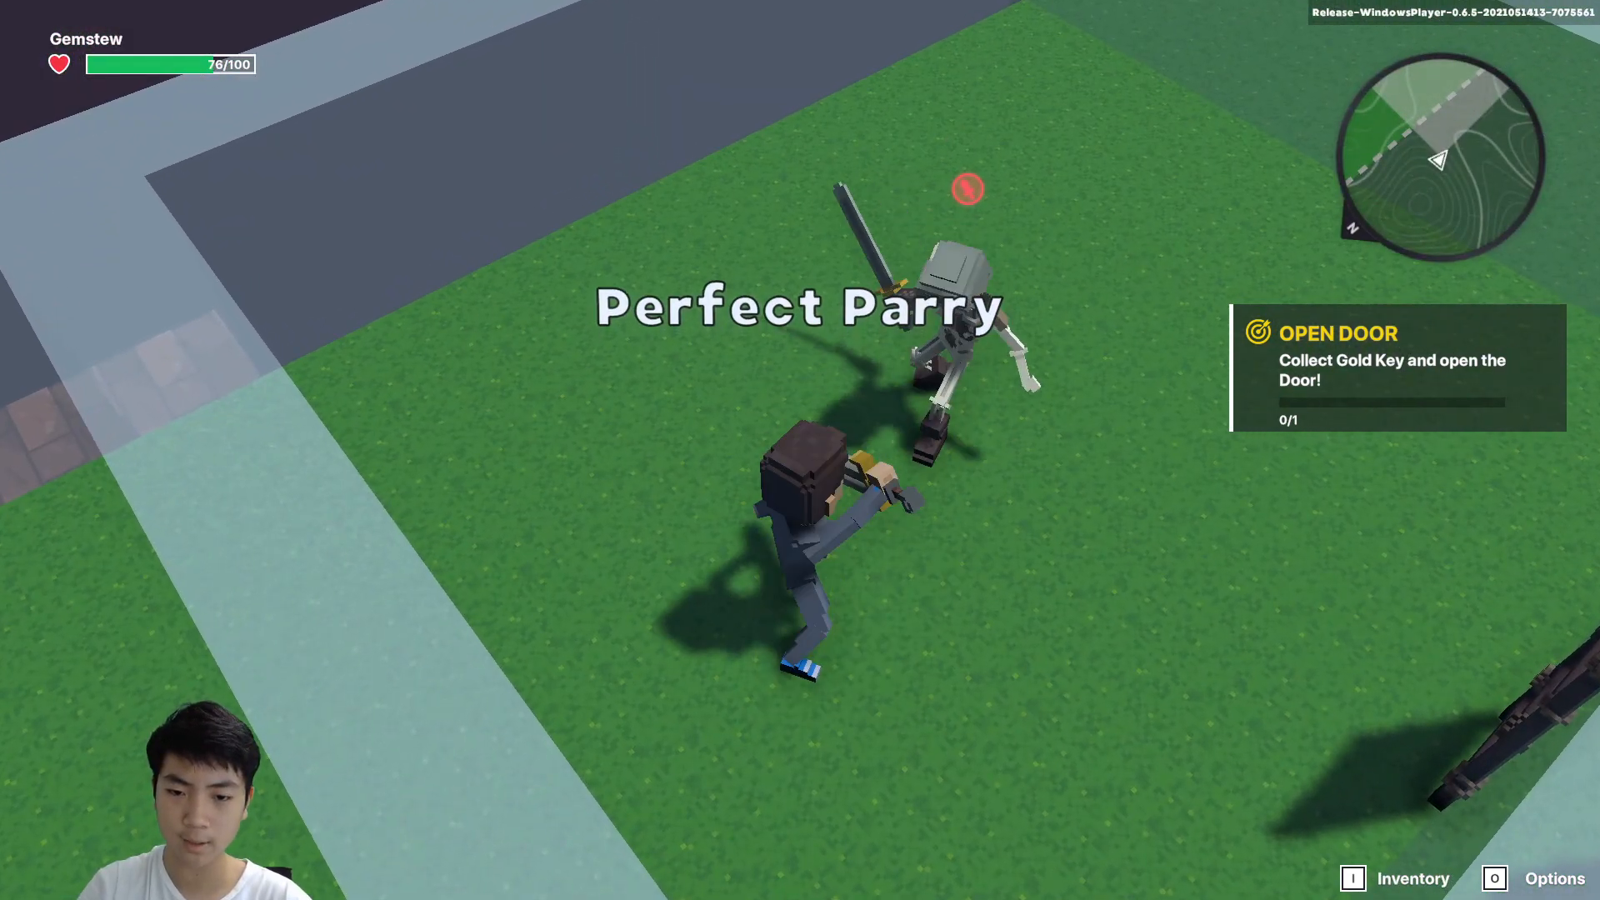
pyautogui.click(801, 450)
pyautogui.click(801, 450)
pyautogui.click(800, 450)
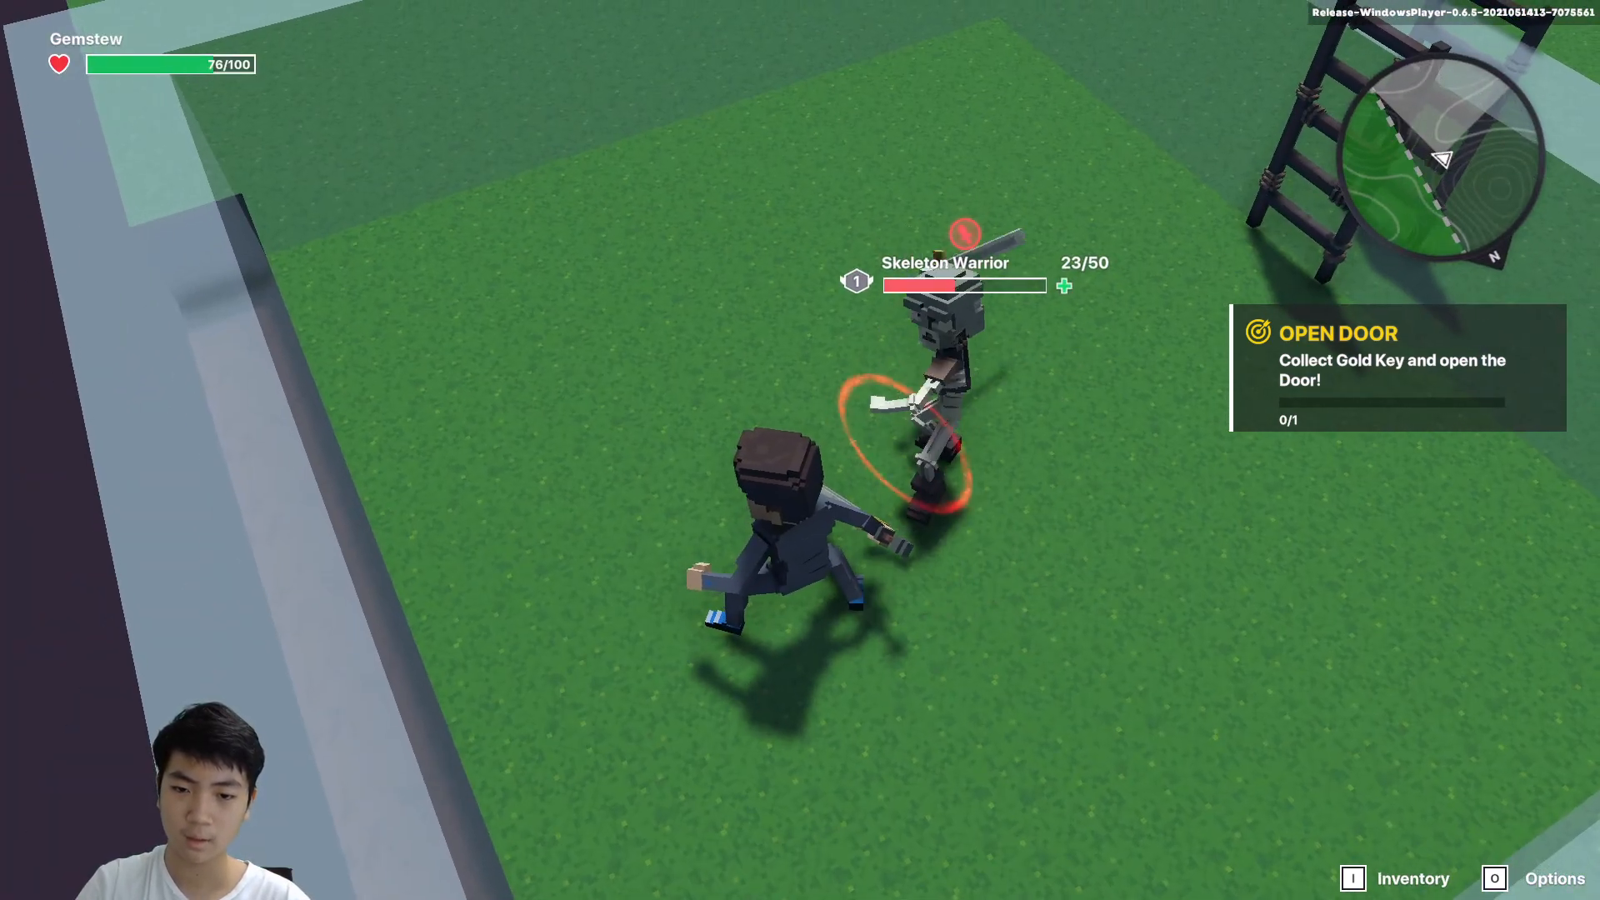
pyautogui.click(800, 450)
pyautogui.click(801, 451)
pyautogui.click(800, 450)
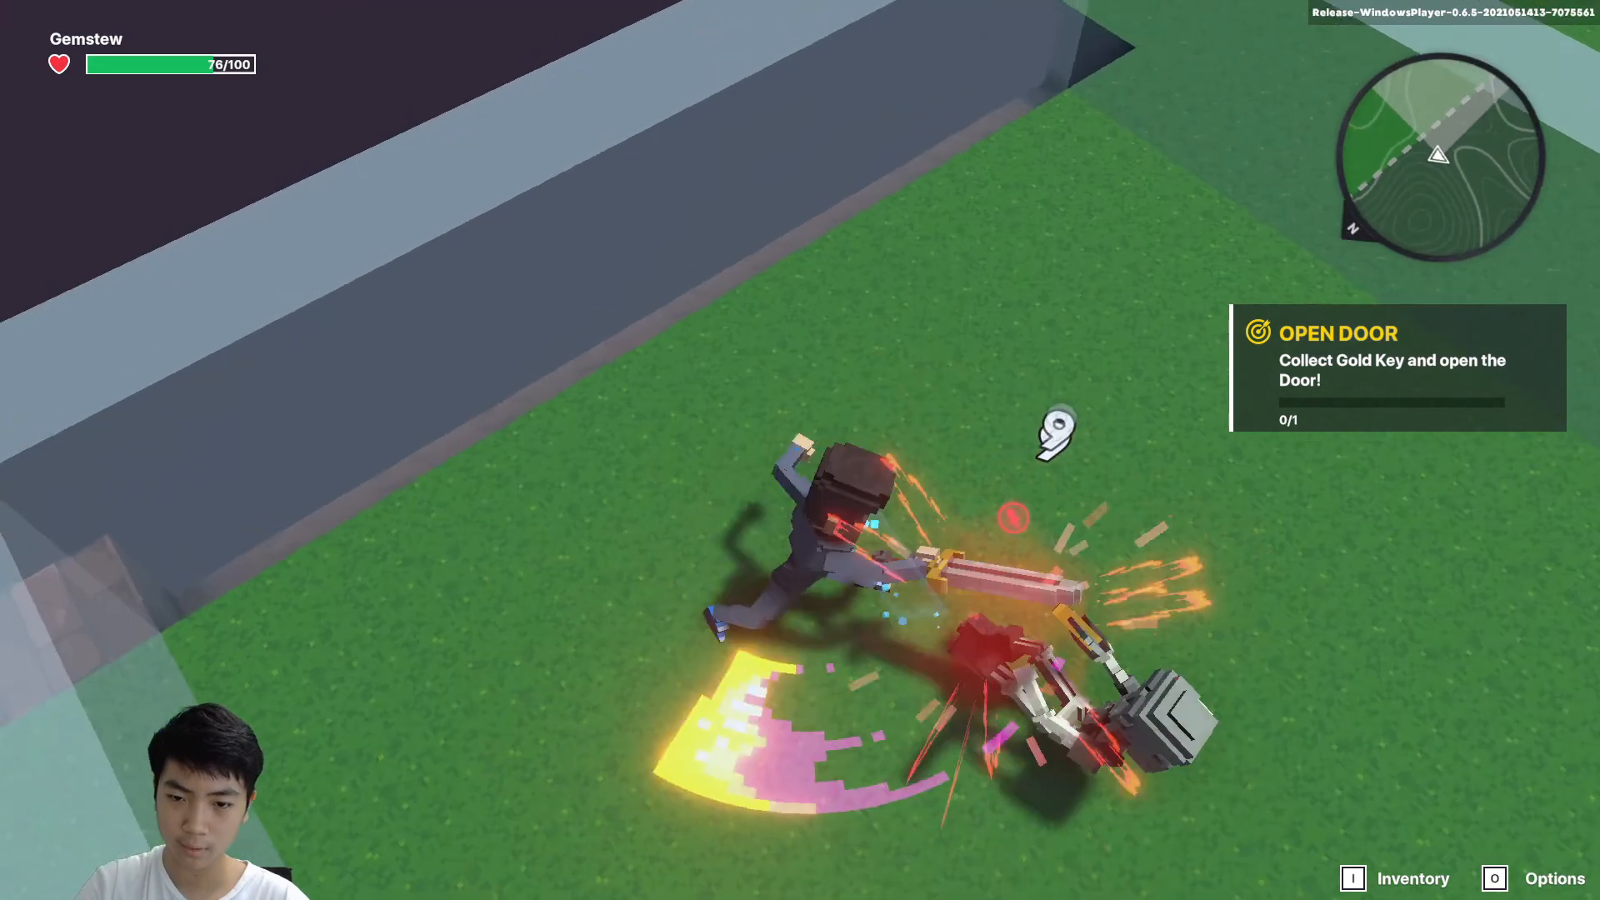